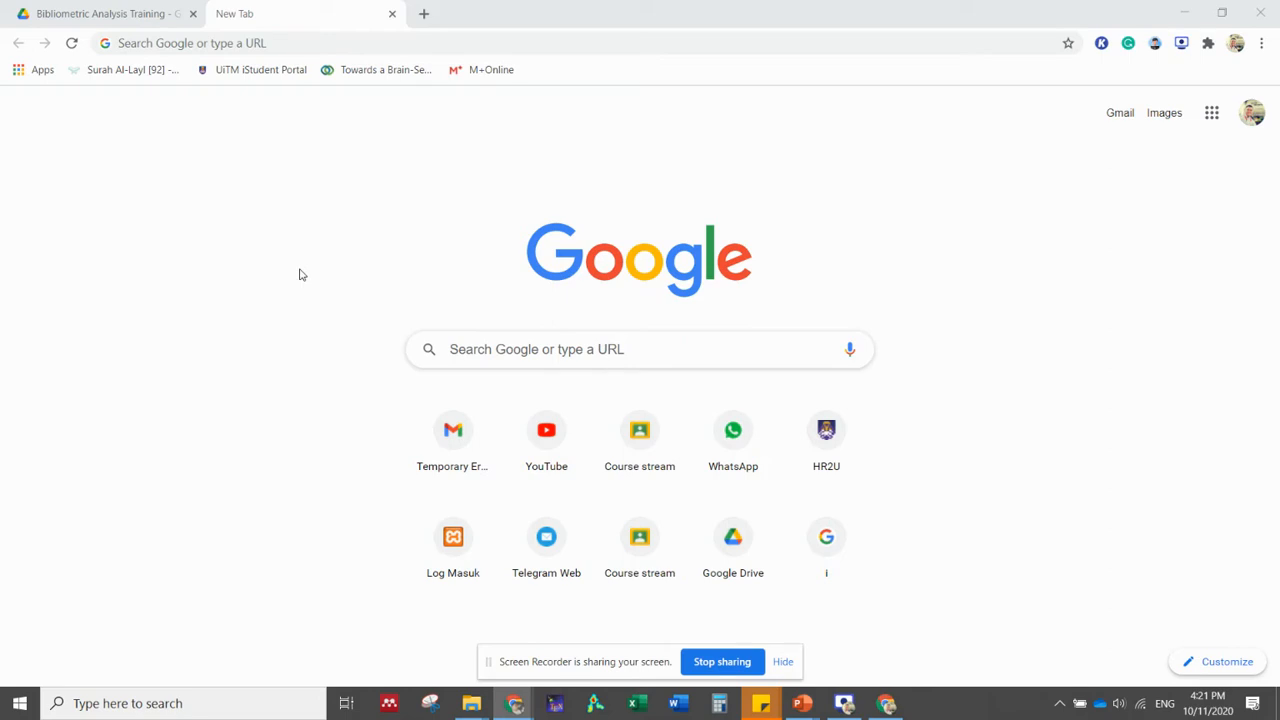
Open the VOSviewer website at vosviewer.com and look through its Download page
{"action": "left_click", "coordinate": [248, 46]}
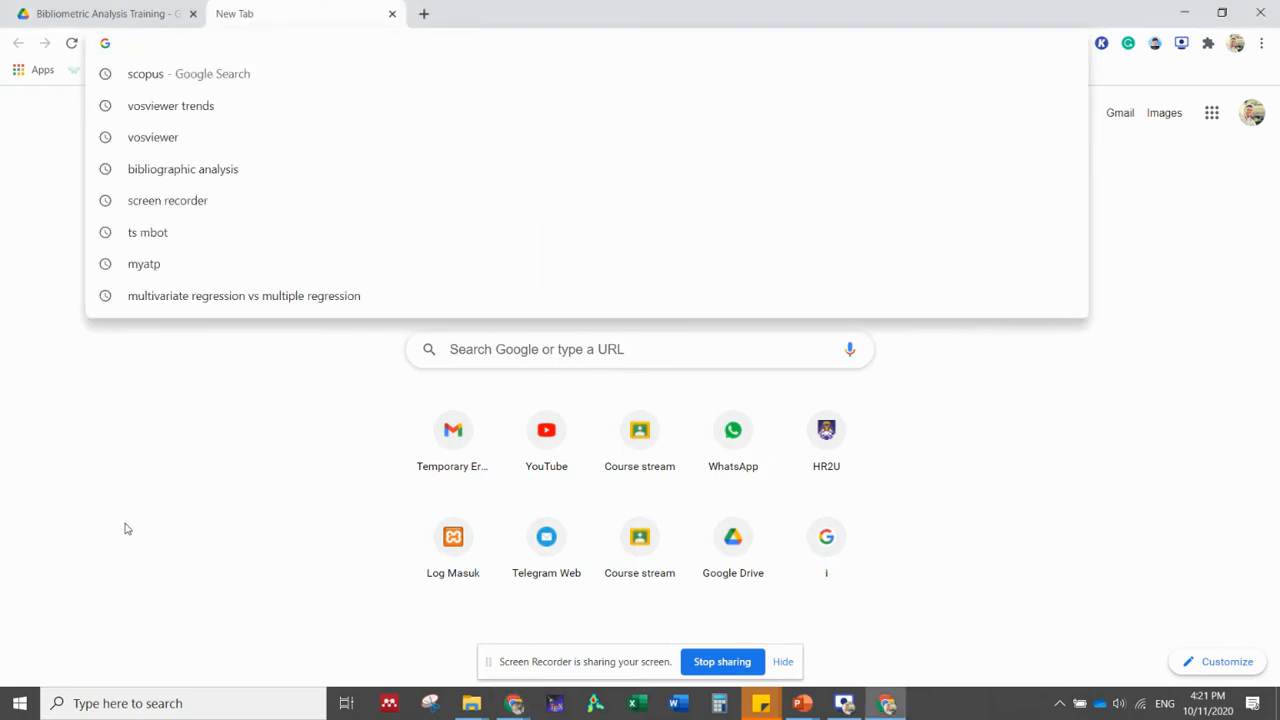
{"action": "left_click", "coordinate": [125, 528]}
{"action": "left_click", "coordinate": [251, 46]}
{"action": "type", "text": "vos"}
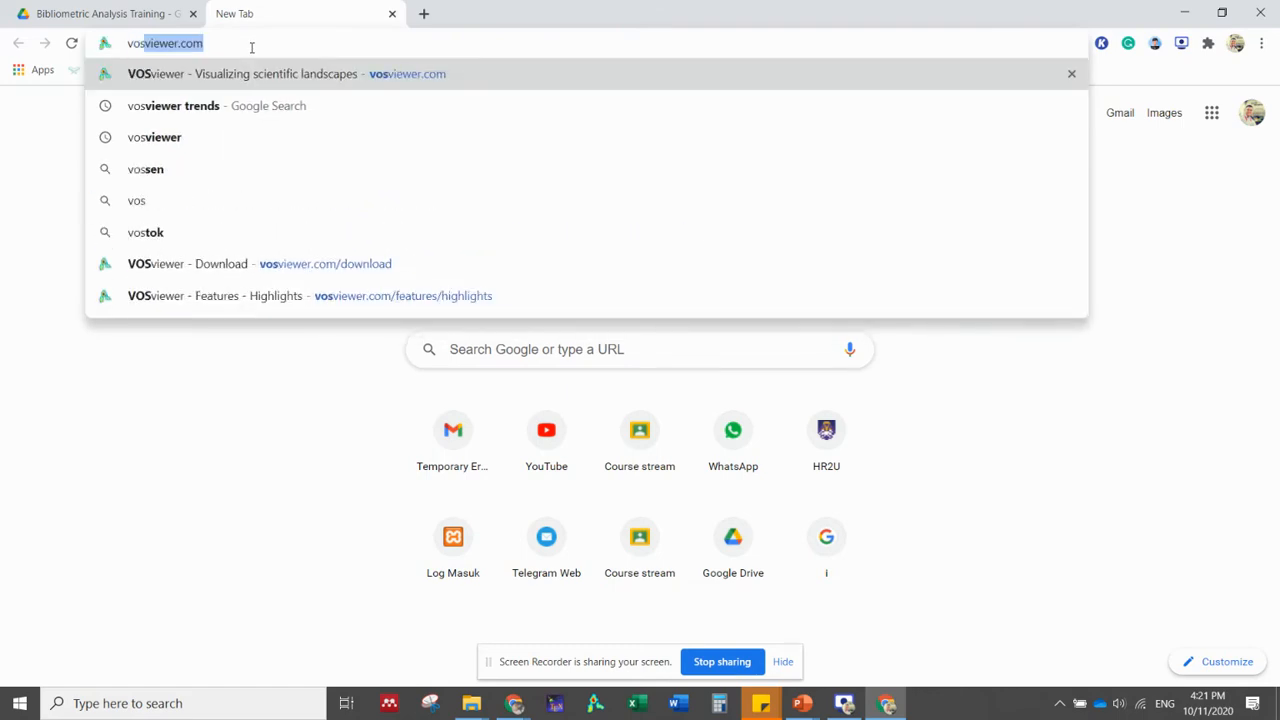
{"action": "key", "text": "Return"}
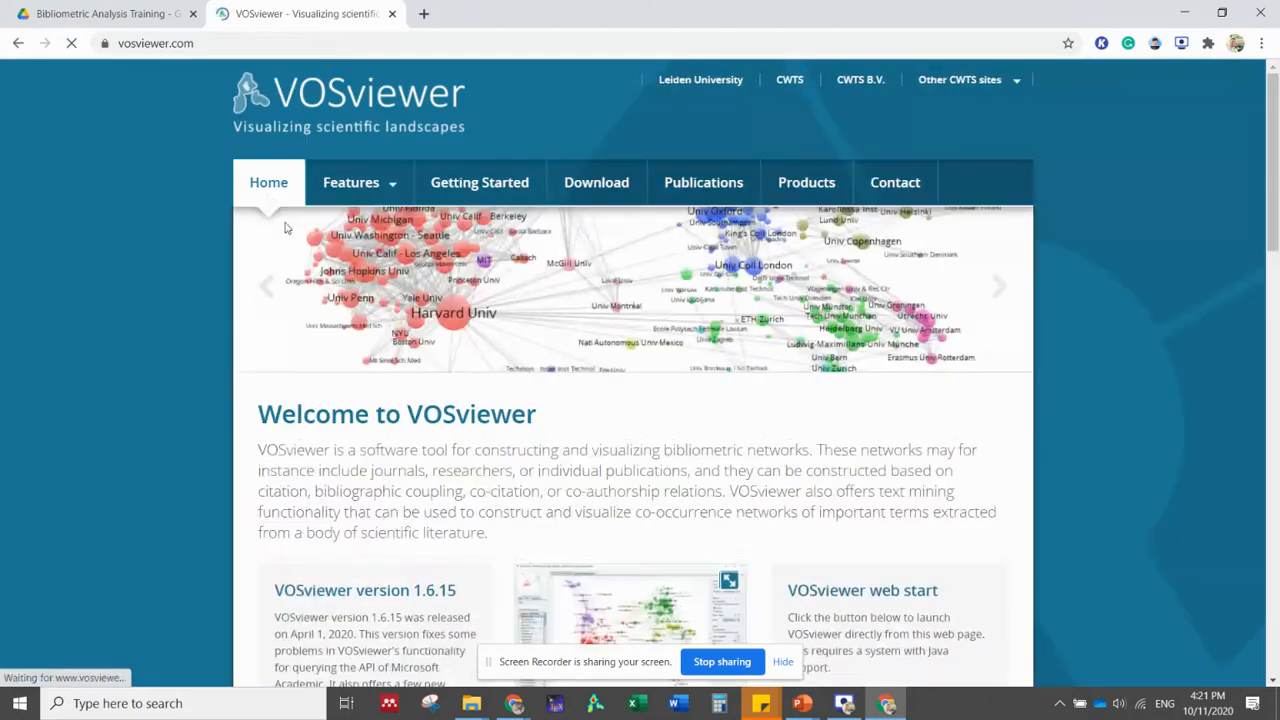
{"action": "left_click", "coordinate": [587, 183]}
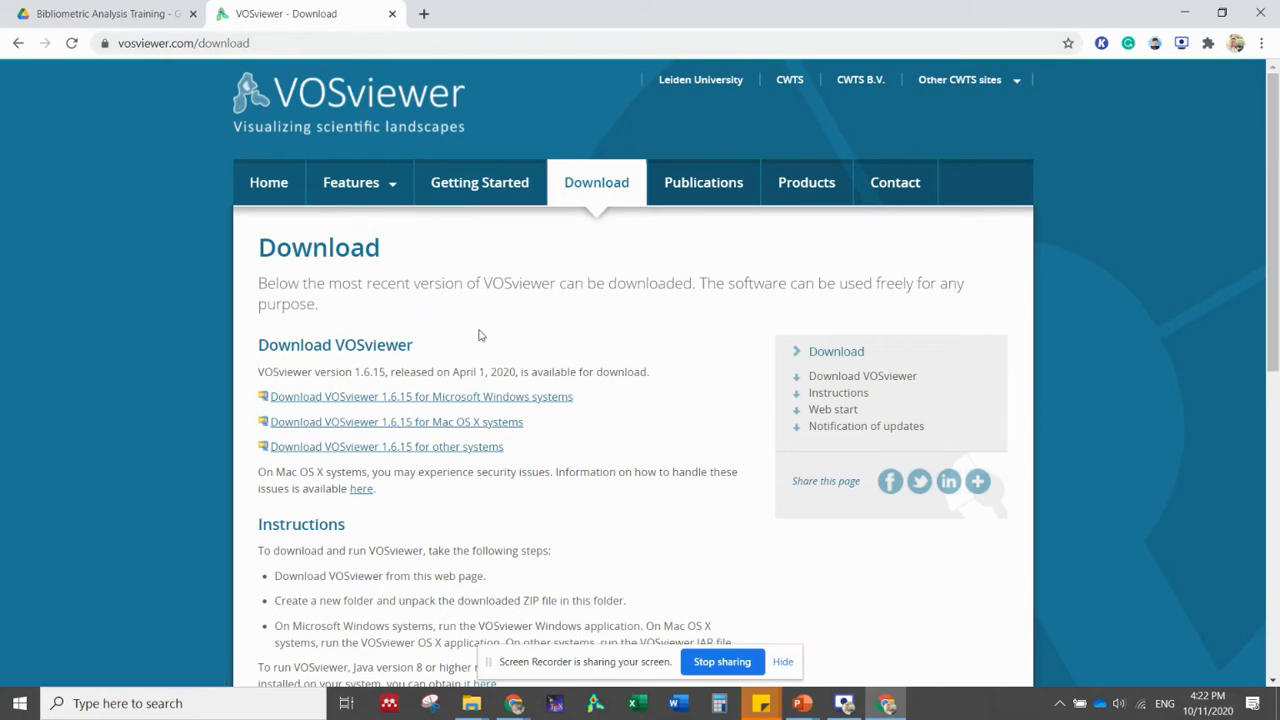
{"action": "scroll", "coordinate": [589, 498], "scroll_direction": "down", "scroll_amount": 3}
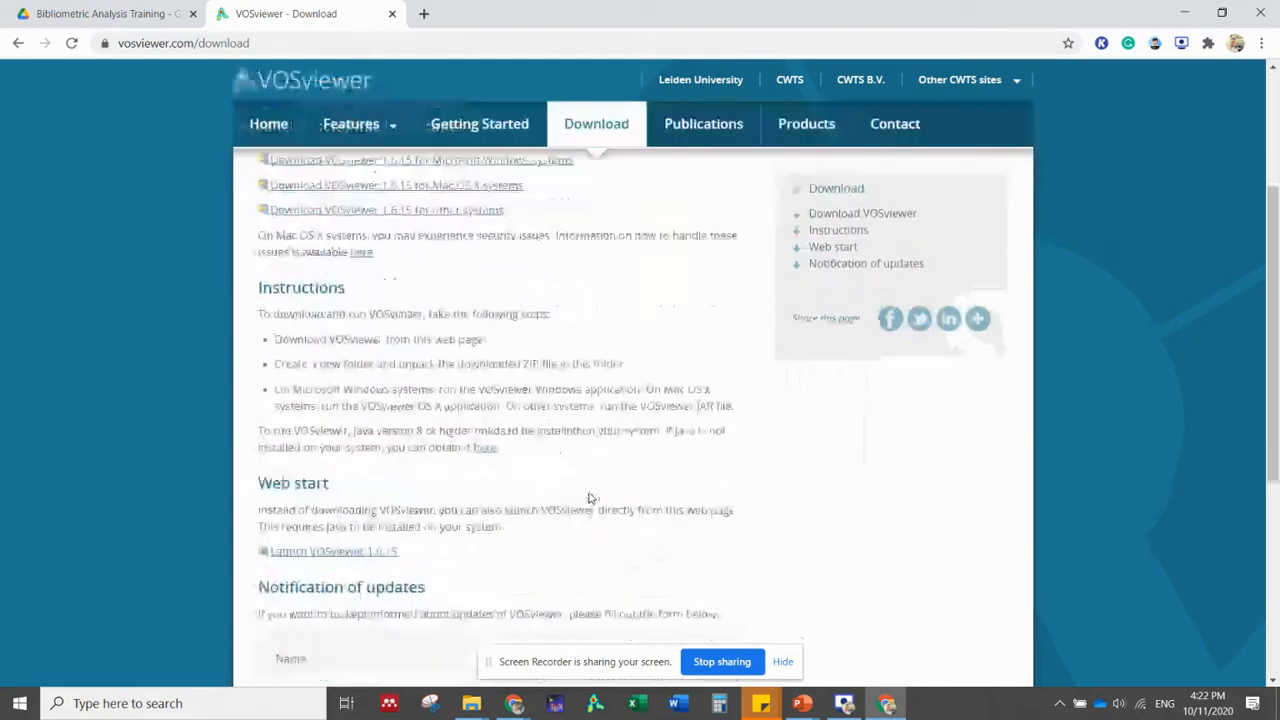
{"action": "scroll", "coordinate": [589, 498], "scroll_direction": "up", "scroll_amount": 3}
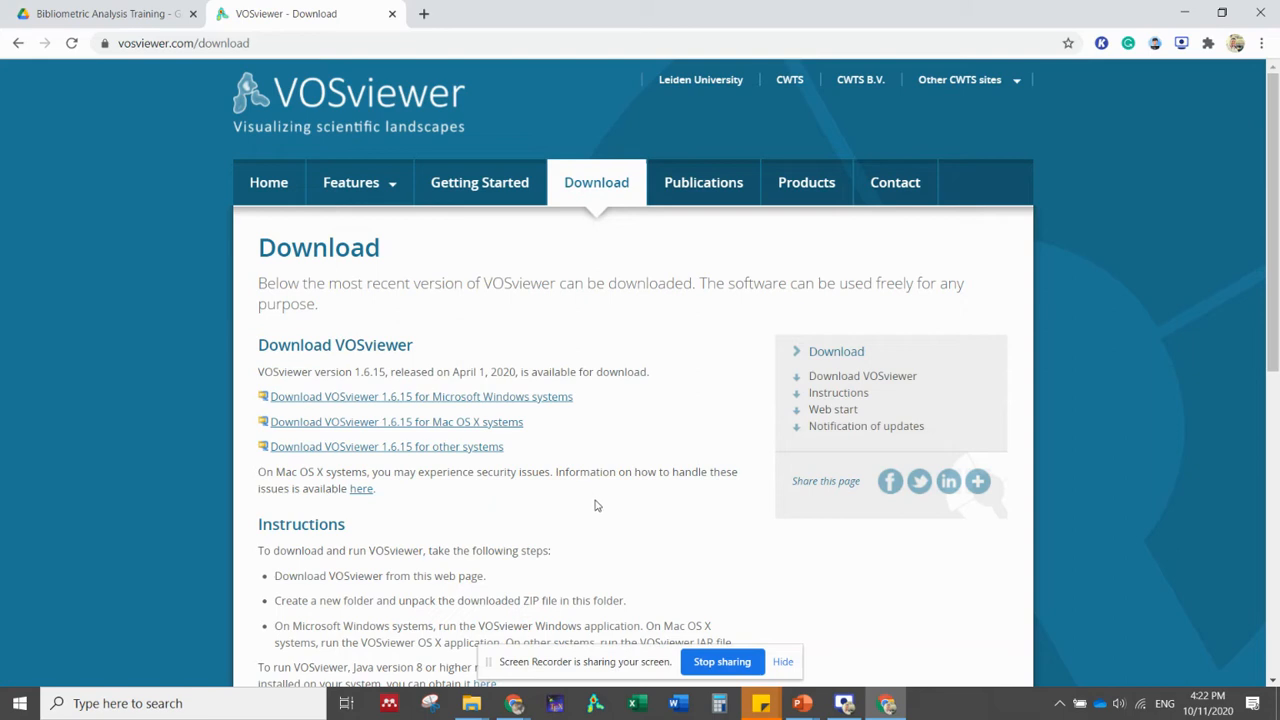
Open the UiTM library site ezaccess.library.uitm.edu.my in a fresh tab, accept the Terms and Conditions and log in with the saved credentials
{"action": "left_click", "coordinate": [392, 13]}
{"action": "left_click", "coordinate": [225, 14]}
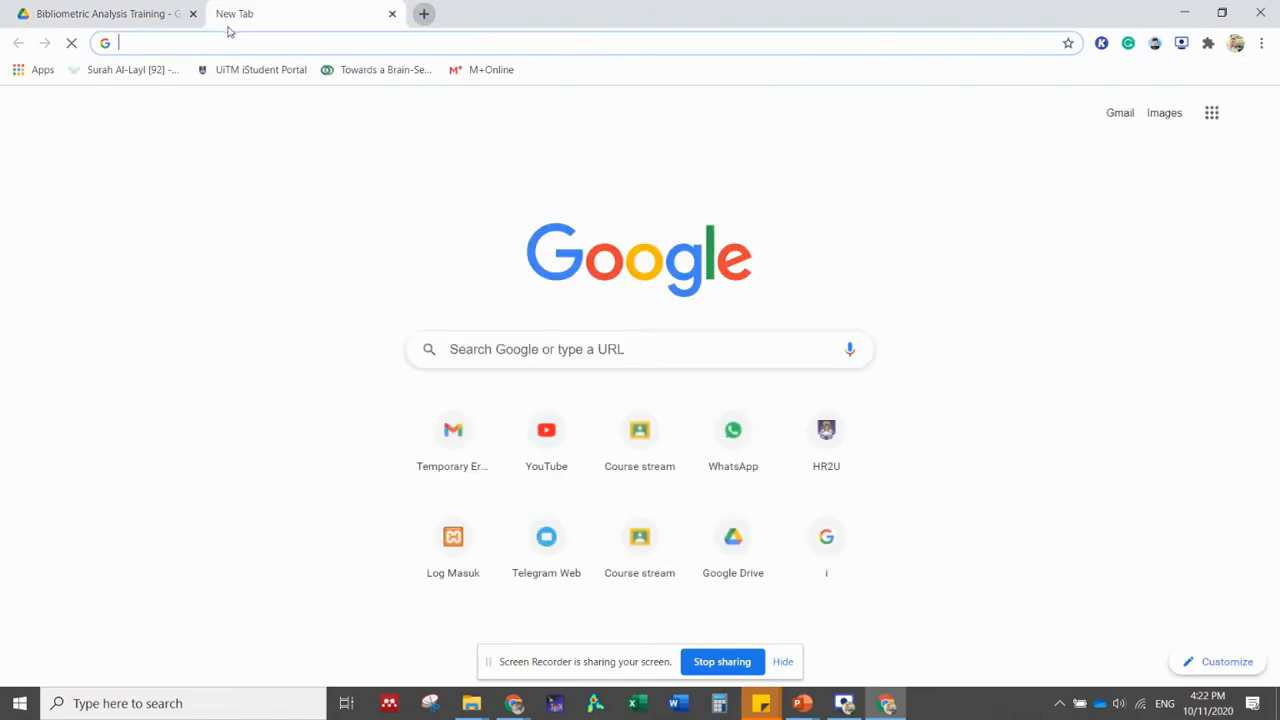
{"action": "left_click", "coordinate": [235, 41]}
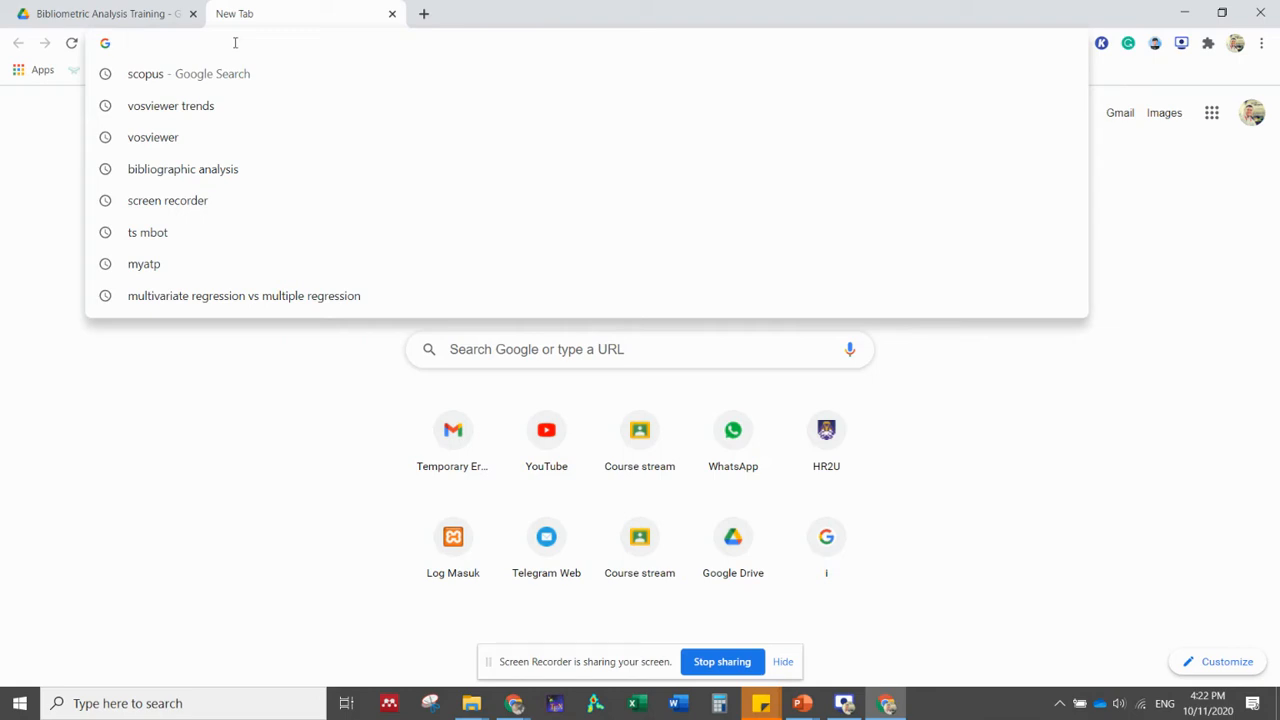
{"action": "type", "text": "ez"}
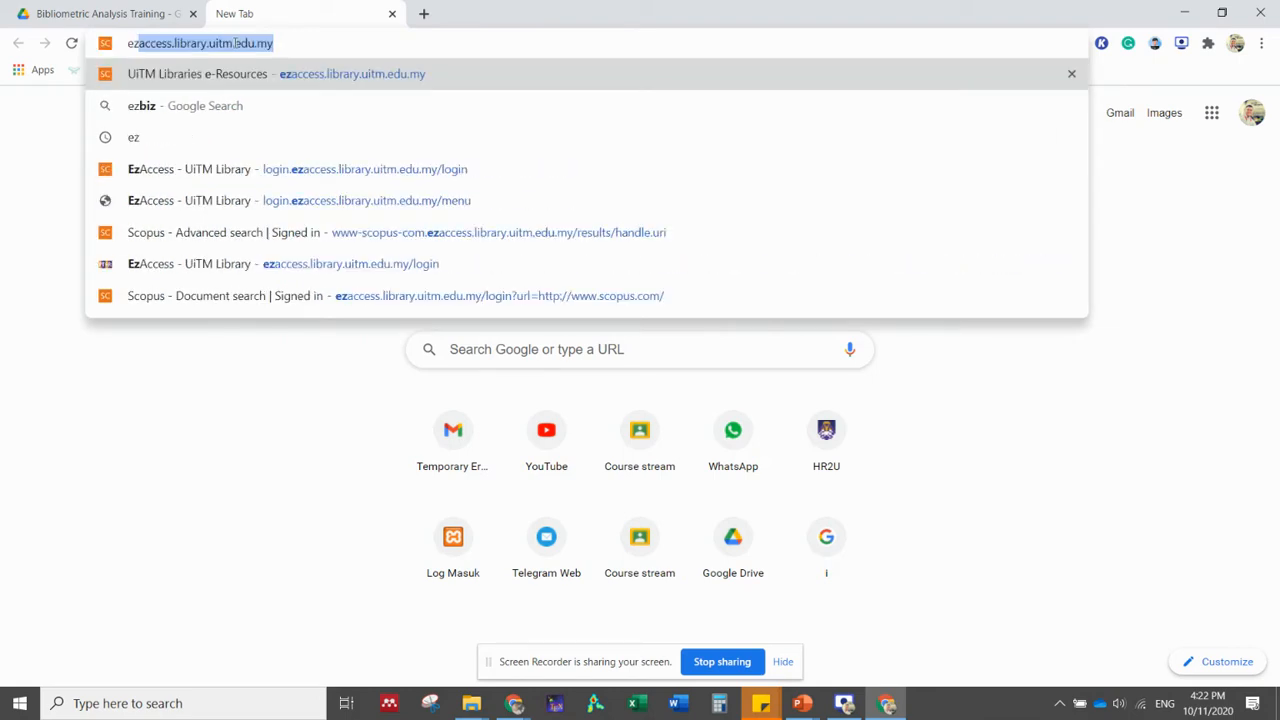
{"action": "key", "text": "Return"}
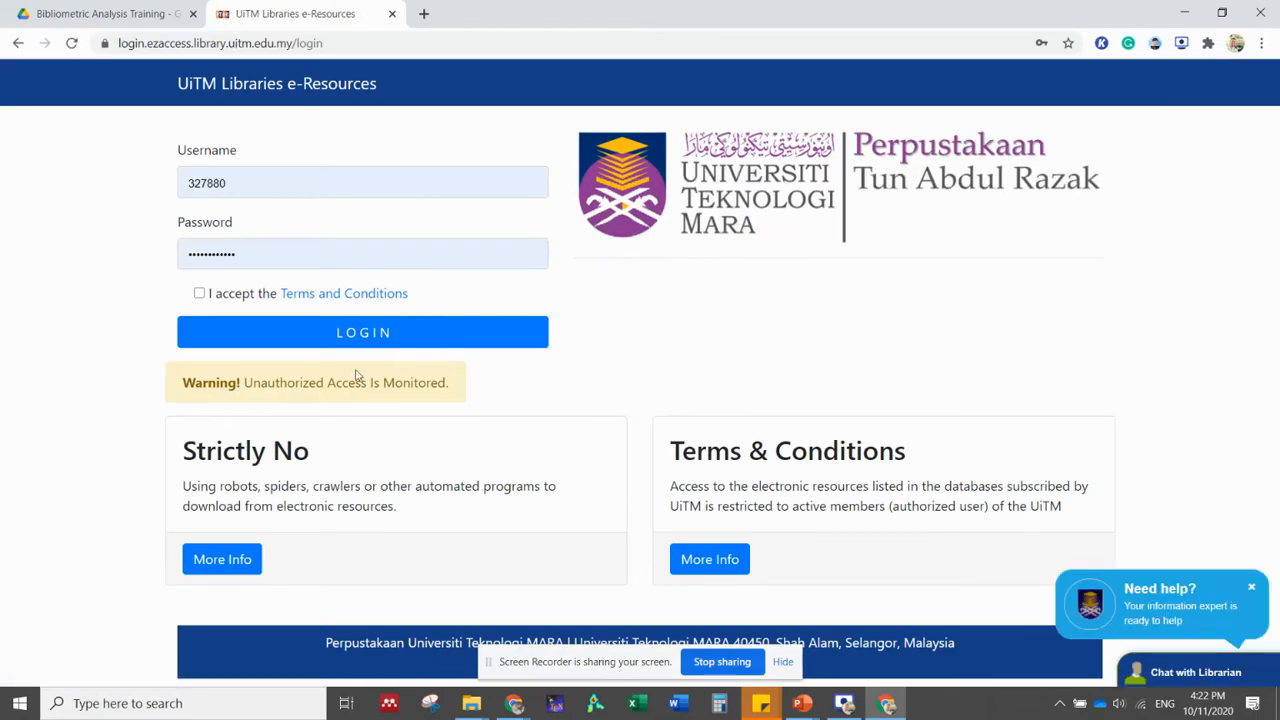
{"action": "left_click", "coordinate": [199, 293]}
{"action": "left_click", "coordinate": [257, 336]}
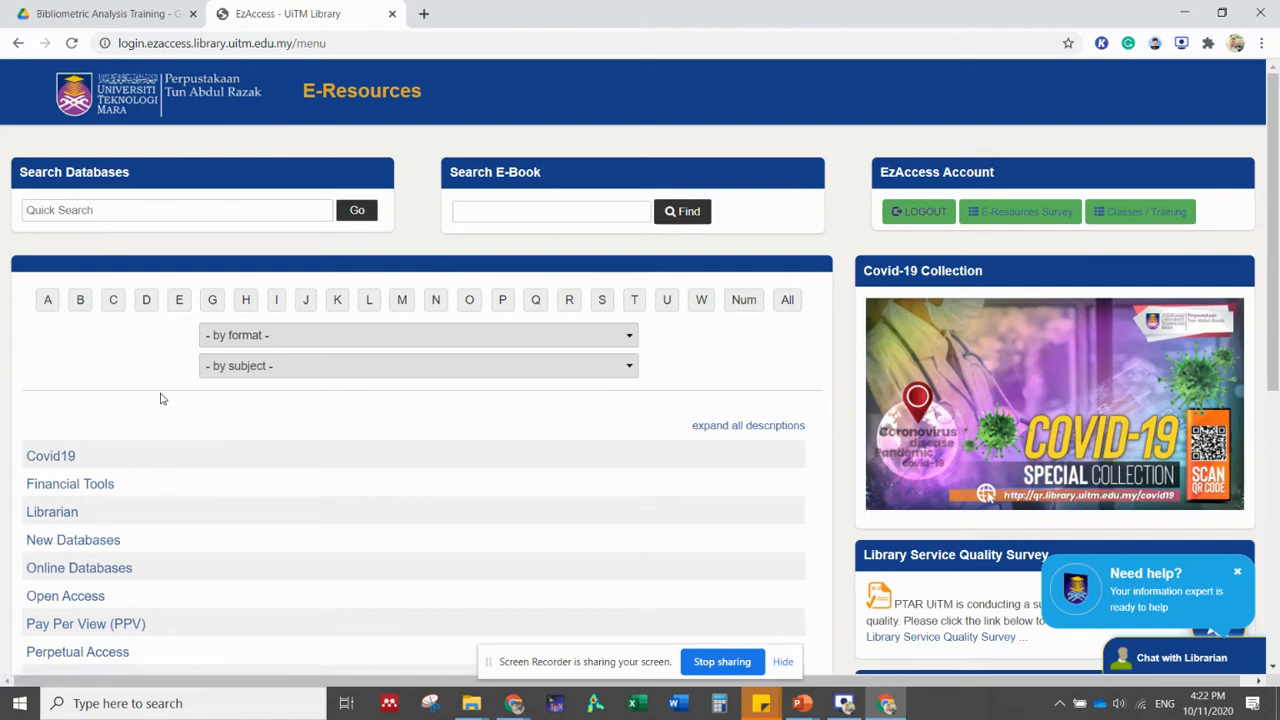
Open Scopus from the library's databases starting with S and sign in with the saved account
{"action": "left_click", "coordinate": [602, 300]}
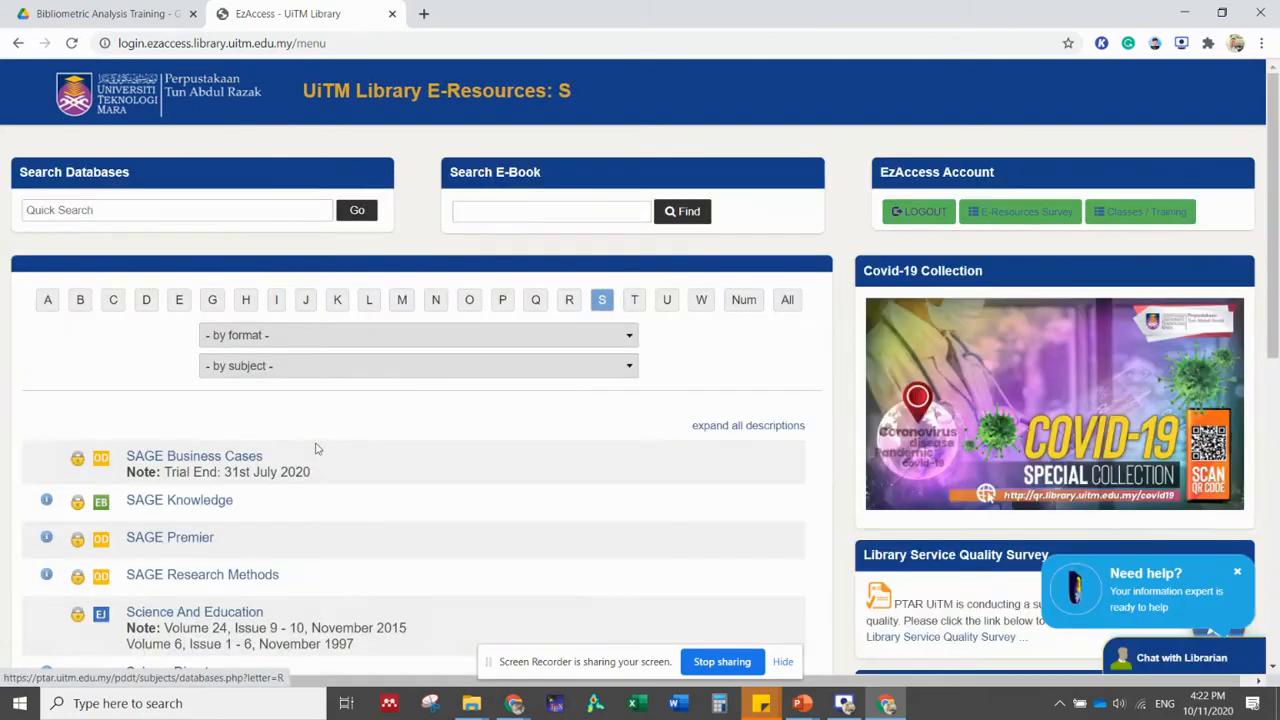
{"action": "scroll", "coordinate": [337, 433], "scroll_direction": "down", "scroll_amount": 5}
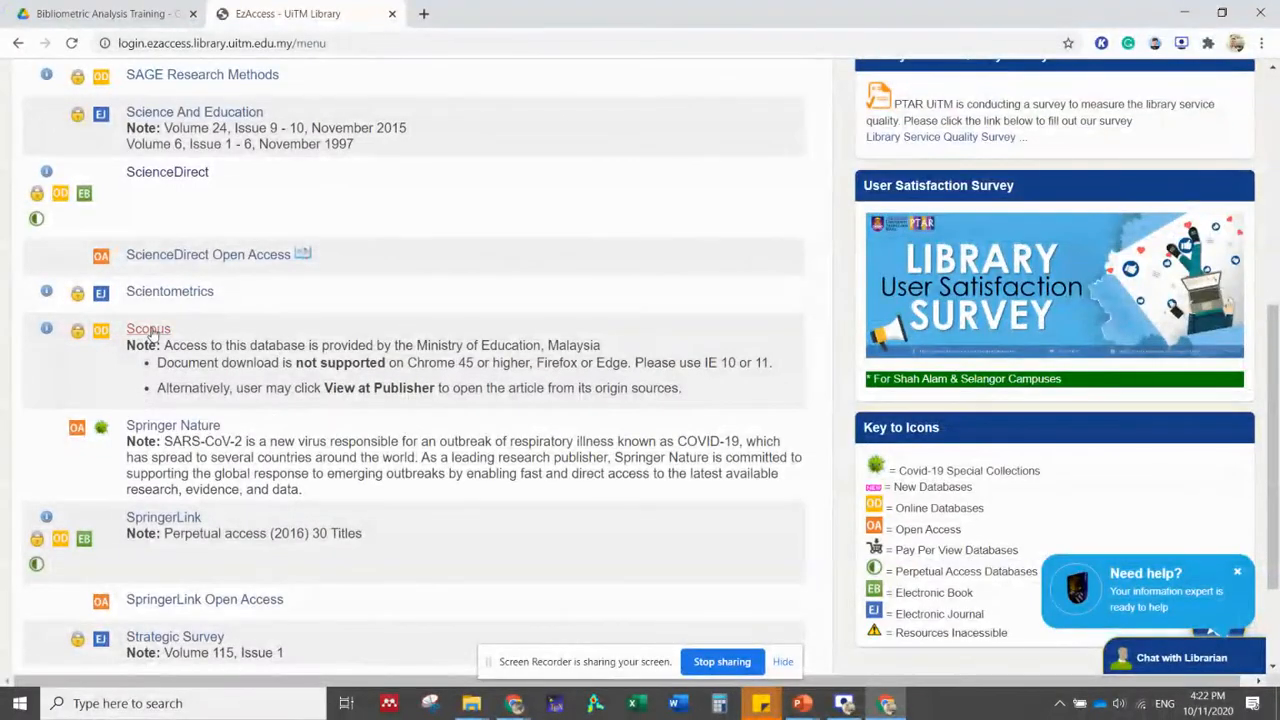
{"action": "left_click", "coordinate": [148, 333]}
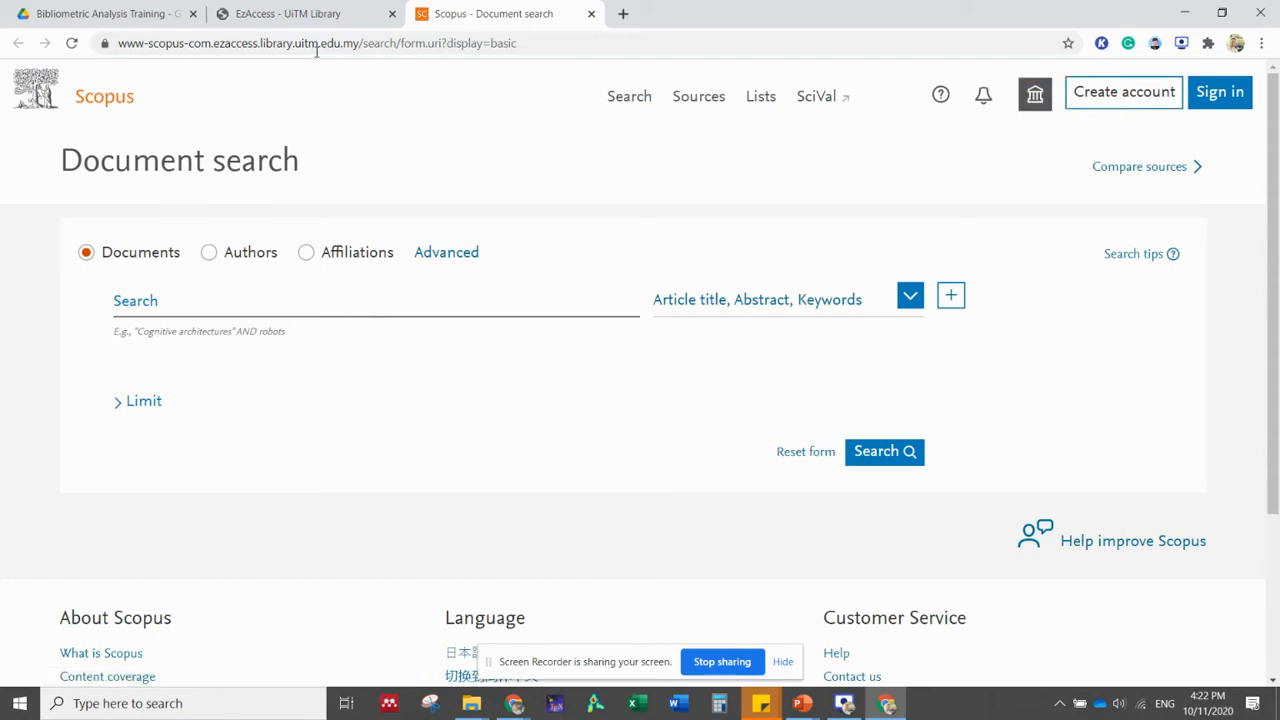
{"action": "left_click", "coordinate": [309, 16]}
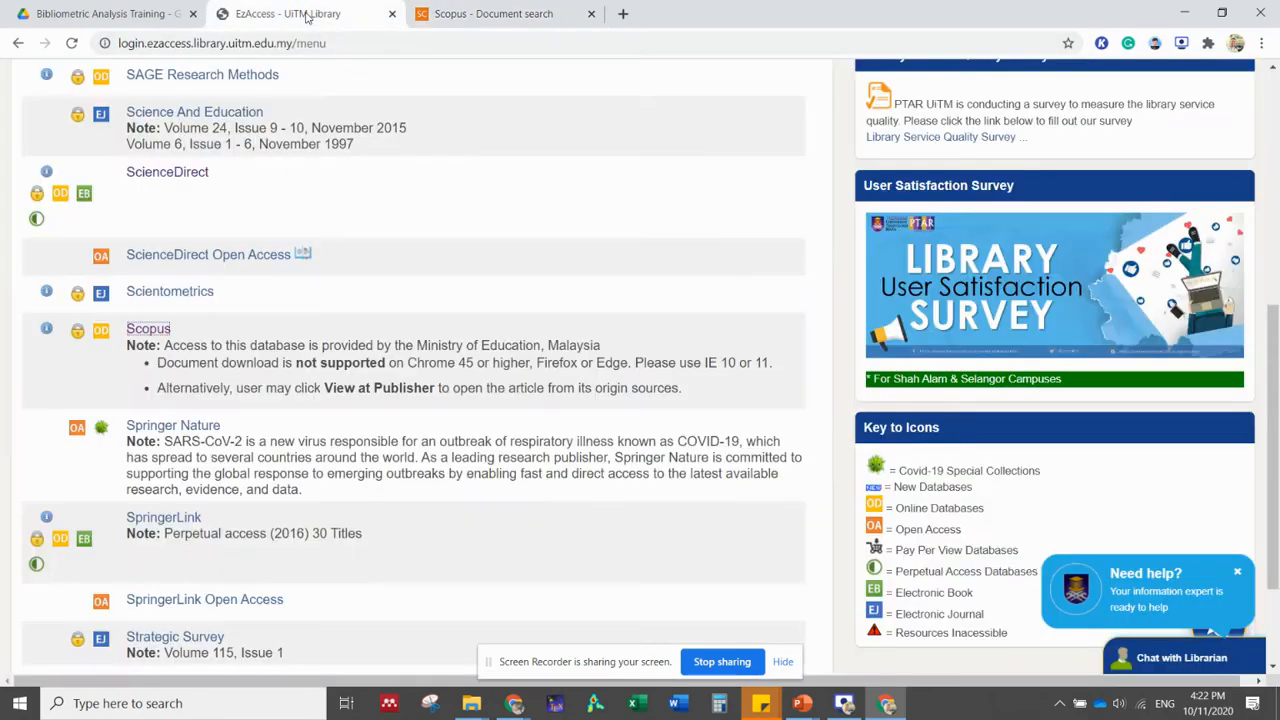
{"action": "left_click", "coordinate": [480, 18]}
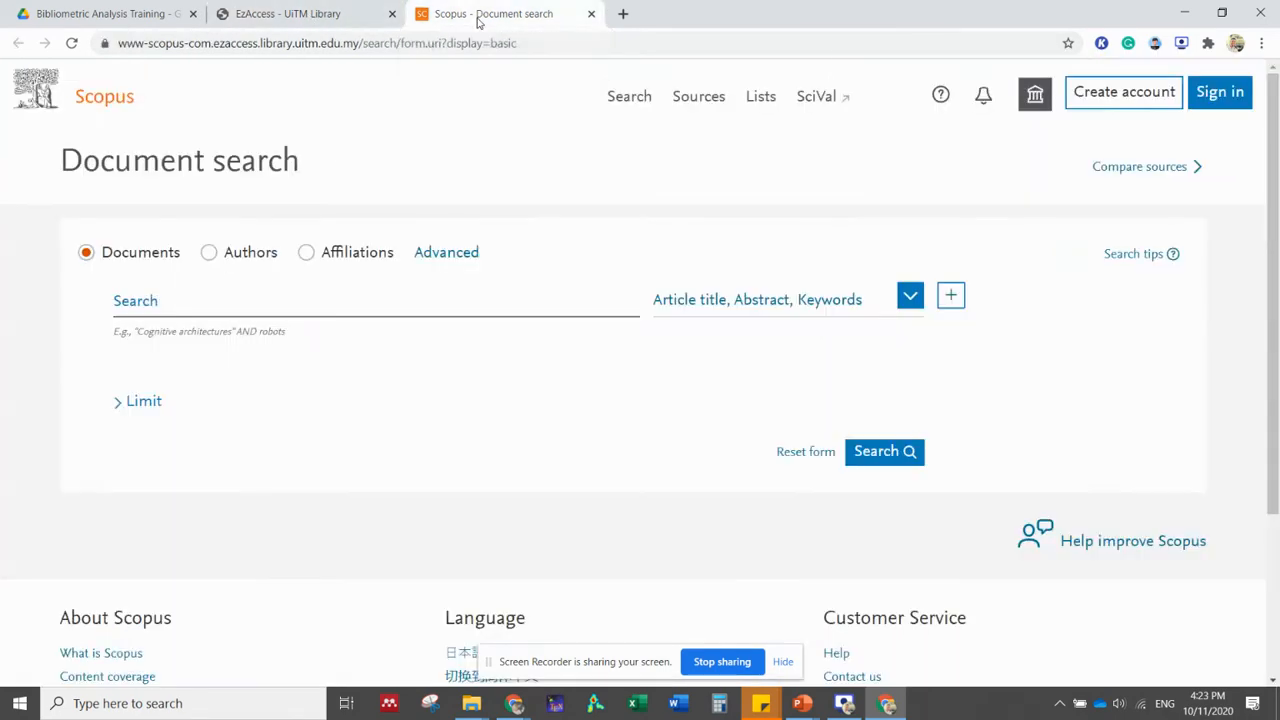
{"action": "left_click", "coordinate": [1213, 100]}
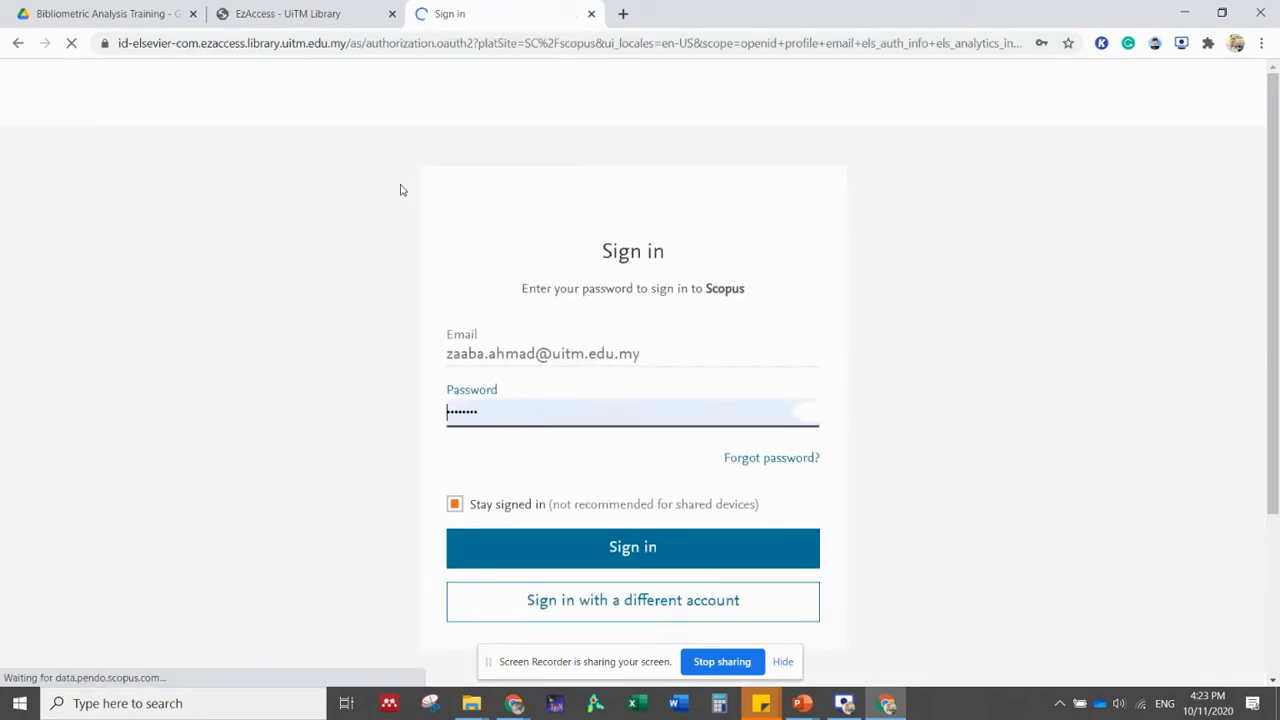
{"action": "left_click", "coordinate": [535, 554]}
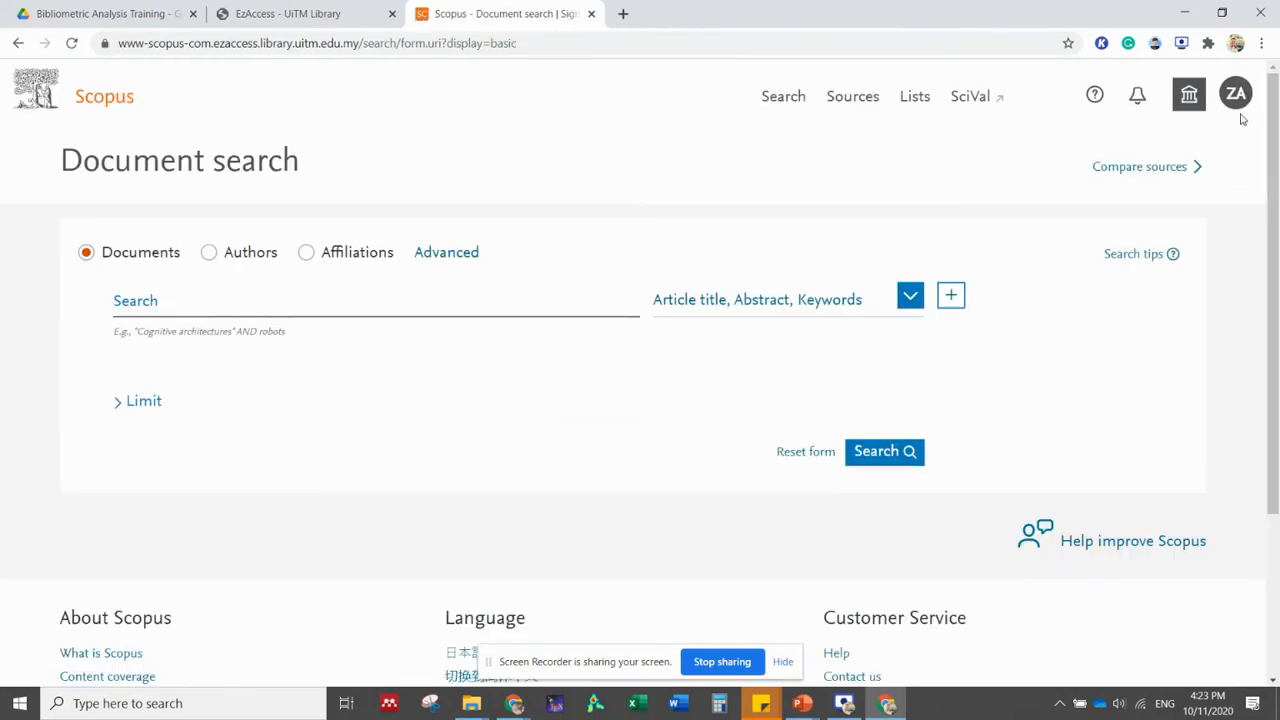
Look through the account's saved searches in Scopus and return to the document search
{"action": "left_click", "coordinate": [1236, 95]}
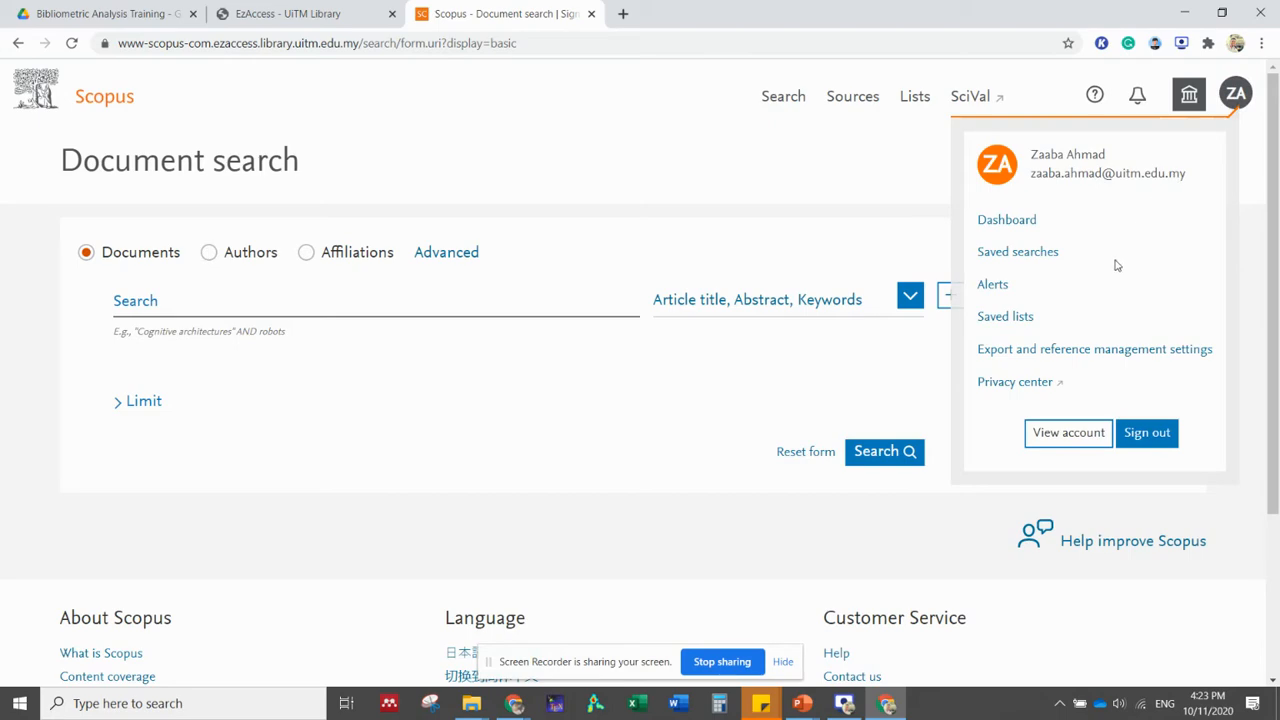
{"action": "left_click", "coordinate": [1006, 252]}
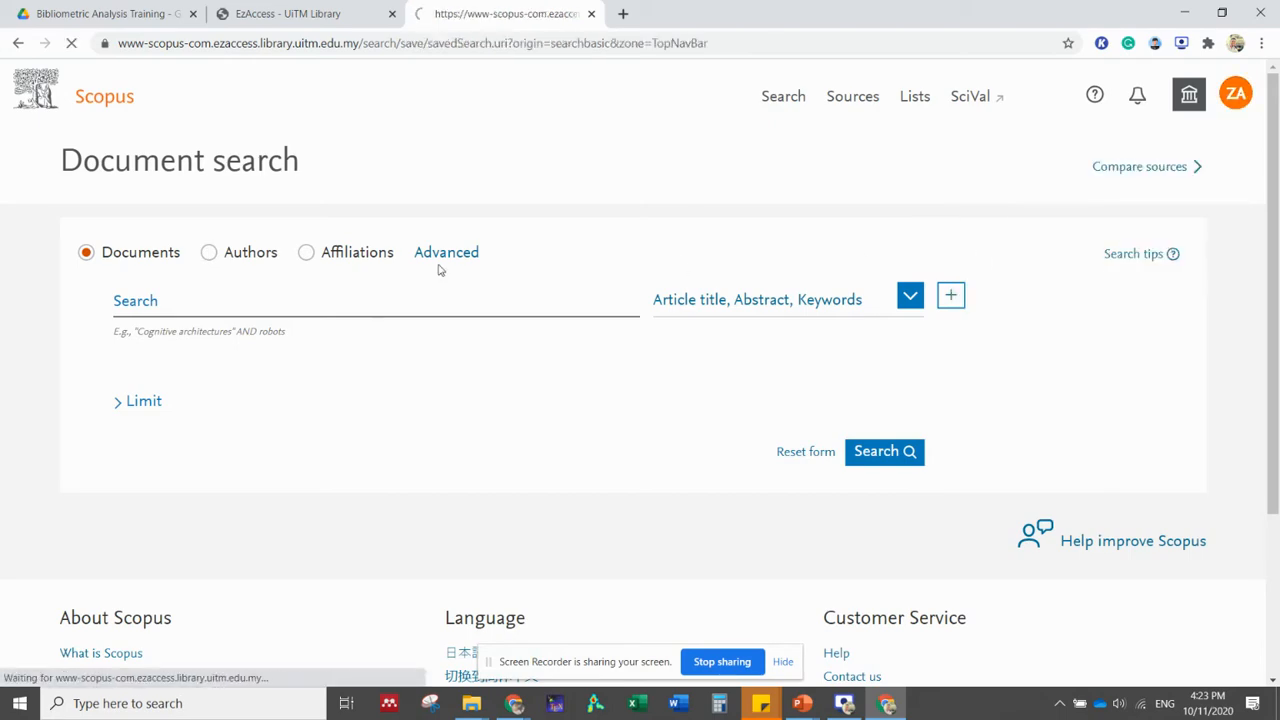
{"action": "scroll", "coordinate": [371, 403], "scroll_direction": "down", "scroll_amount": 10}
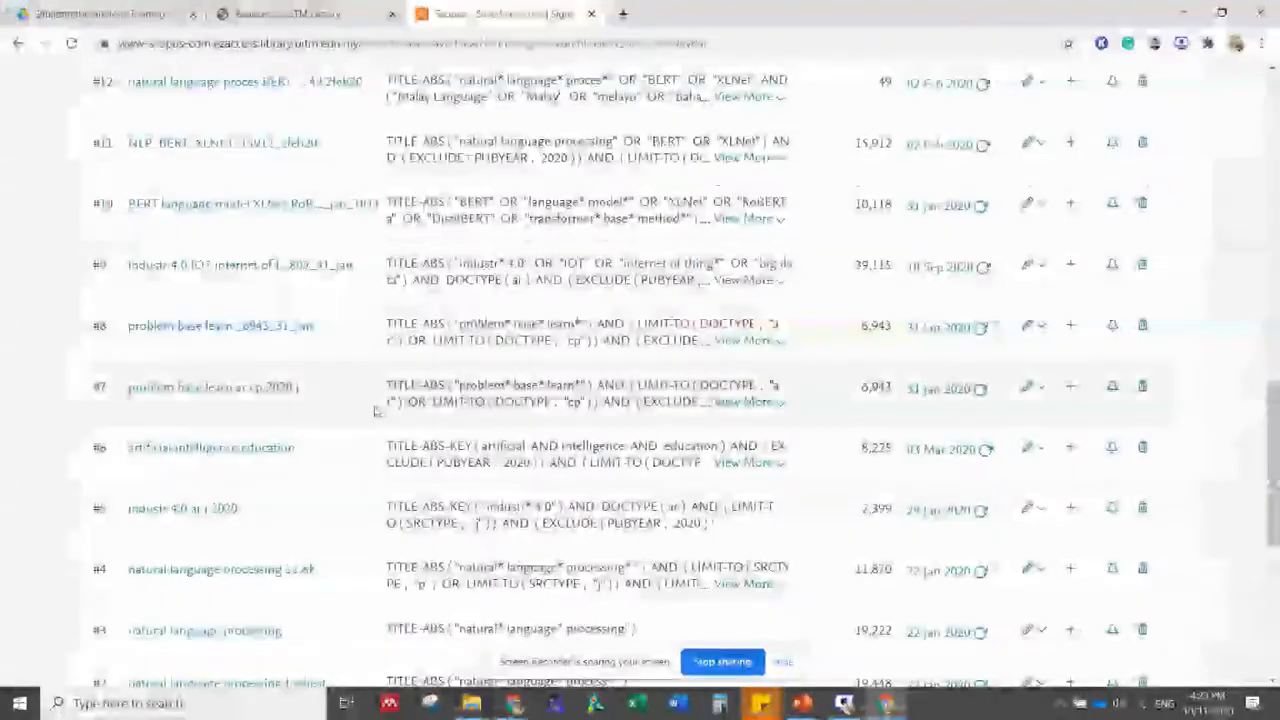
{"action": "scroll", "coordinate": [375, 410], "scroll_direction": "down", "scroll_amount": 5}
{"action": "scroll", "coordinate": [375, 410], "scroll_direction": "up", "scroll_amount": 11}
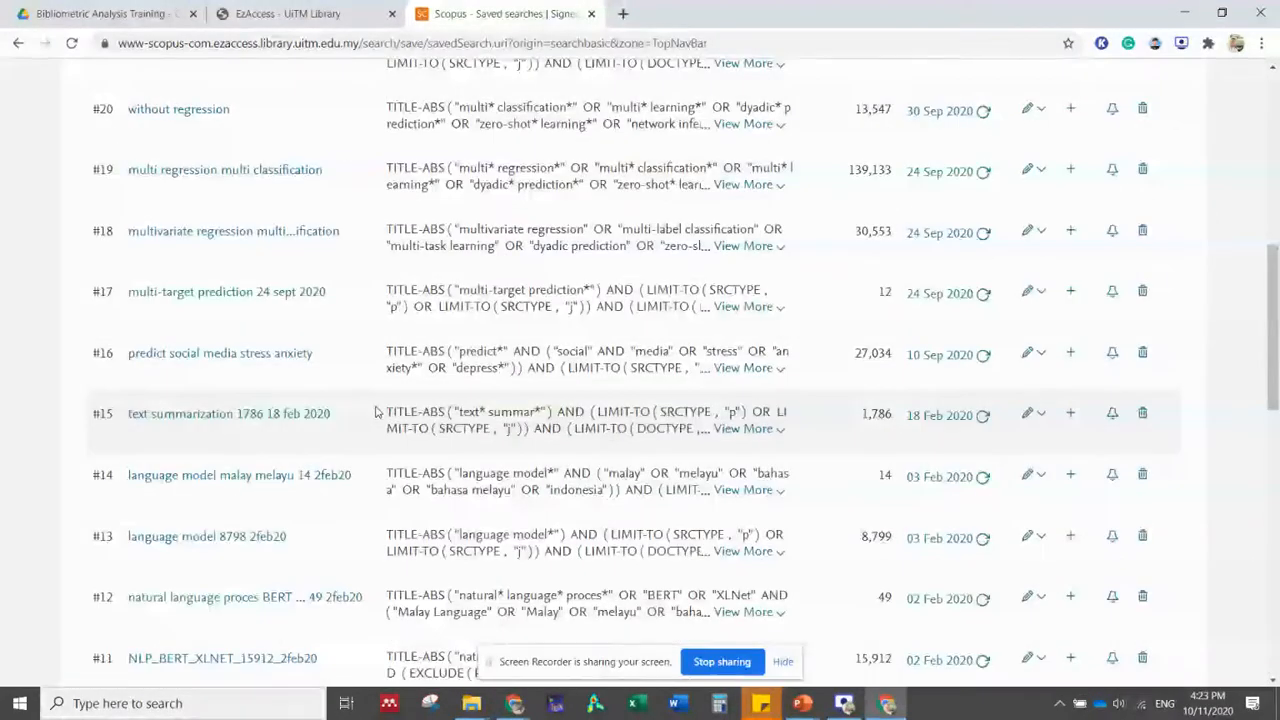
{"action": "scroll", "coordinate": [378, 410], "scroll_direction": "up", "scroll_amount": 7}
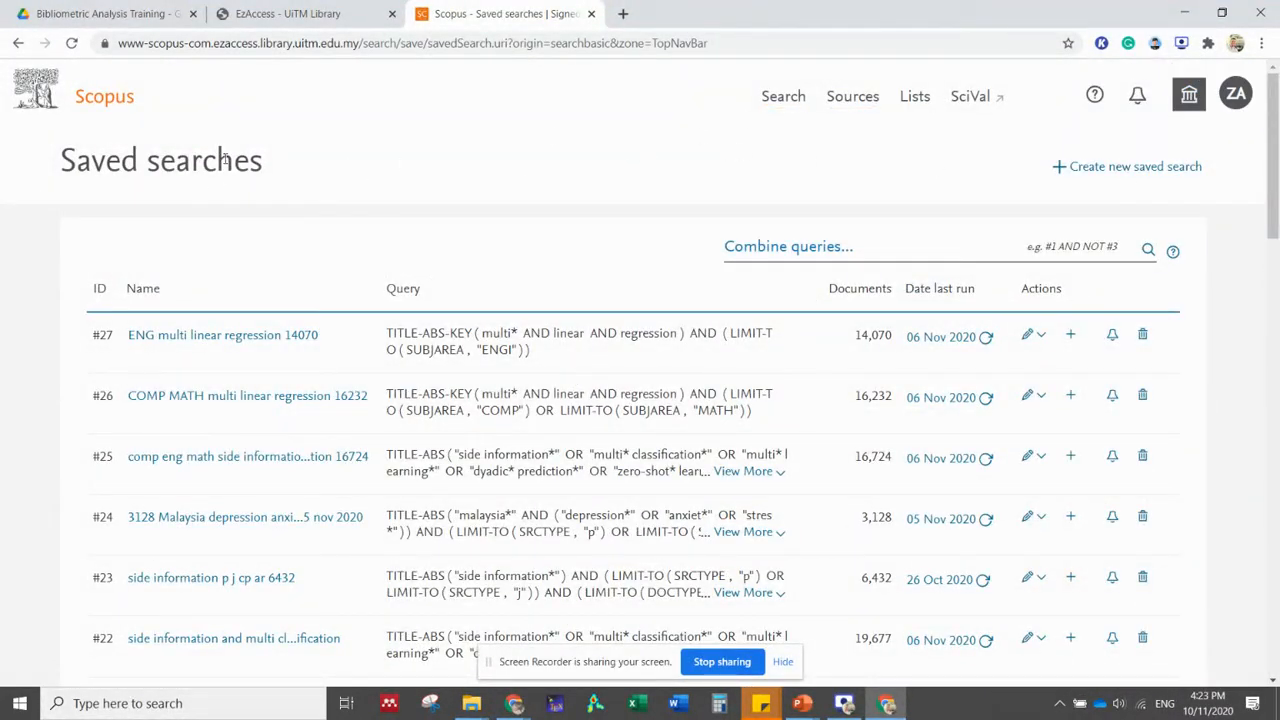
{"action": "left_click", "coordinate": [783, 97]}
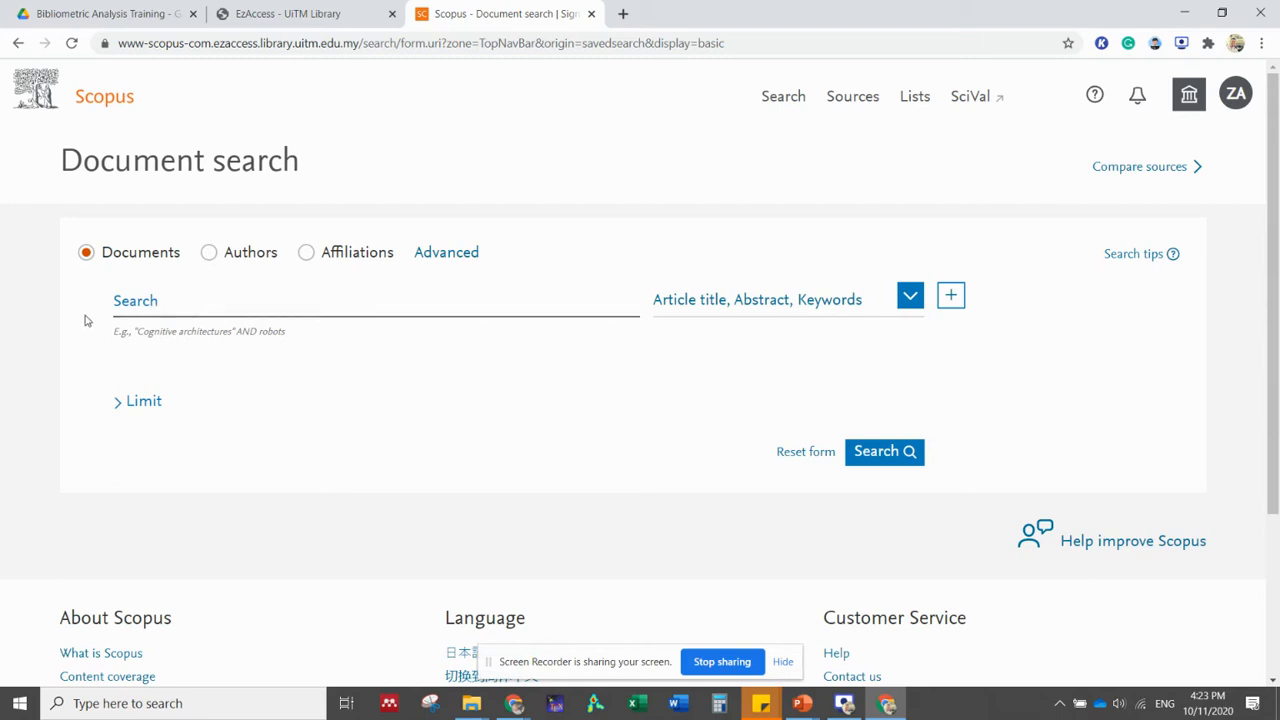
{"action": "left_click", "coordinate": [155, 308]}
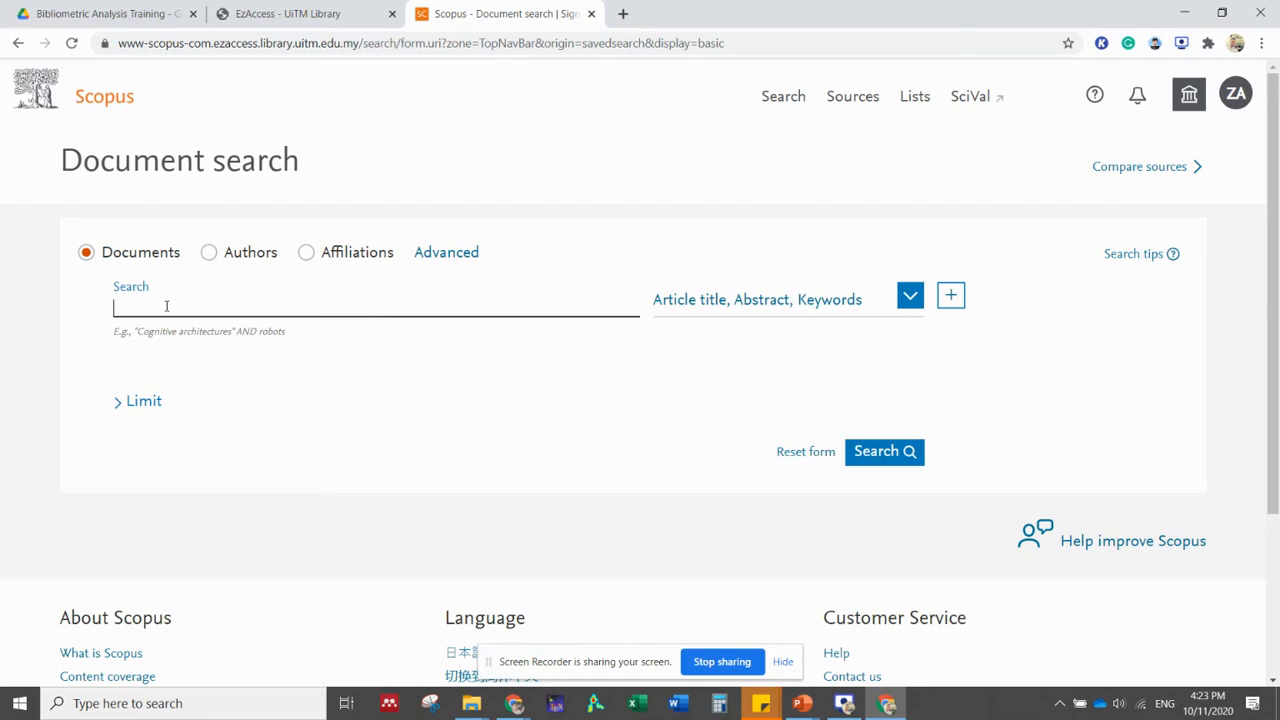
Open the query of saved search #9 on industr* 4.0, IOT and internet of things for editing
{"action": "left_click", "coordinate": [1236, 95]}
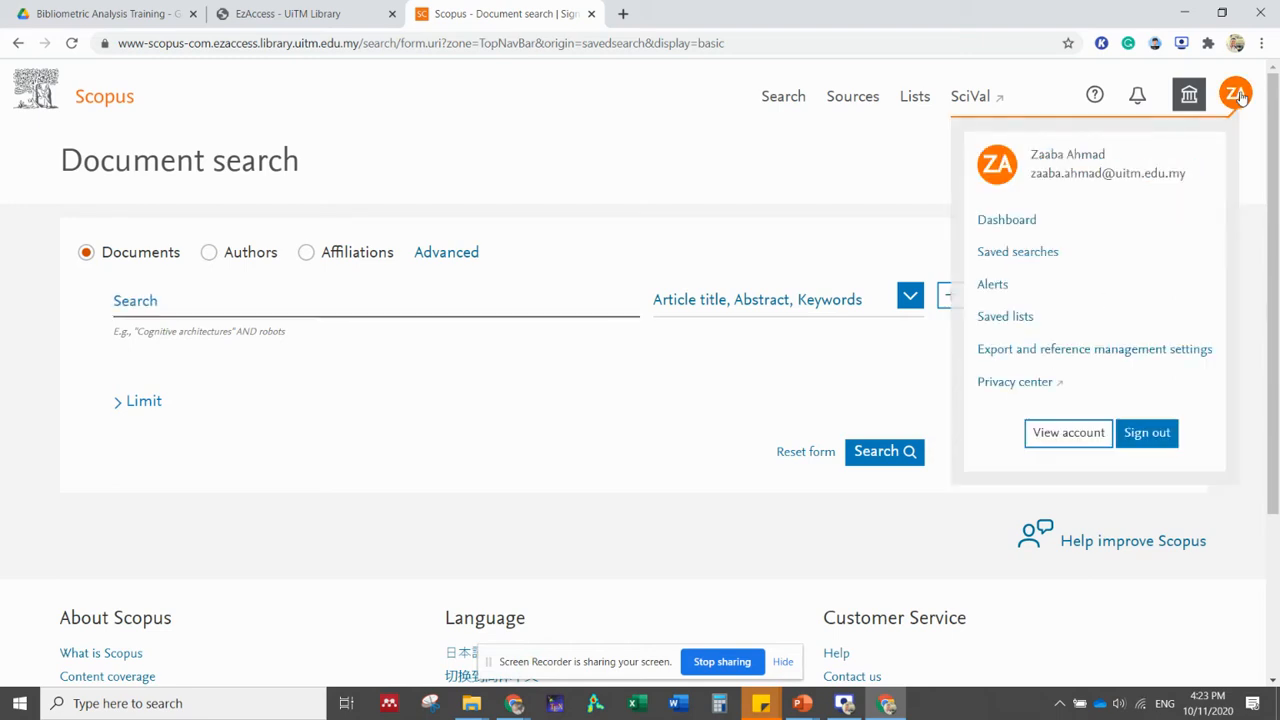
{"action": "left_click", "coordinate": [1045, 251]}
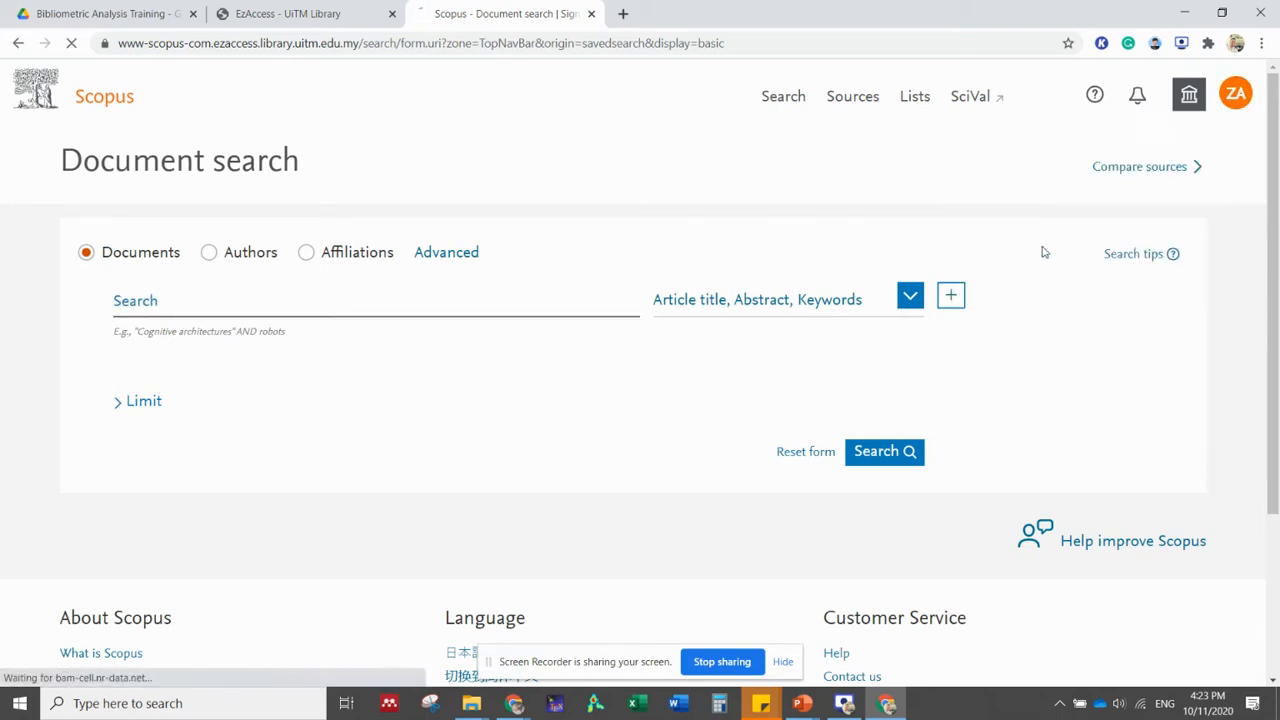
{"action": "scroll", "coordinate": [484, 423], "scroll_direction": "down", "scroll_amount": 8}
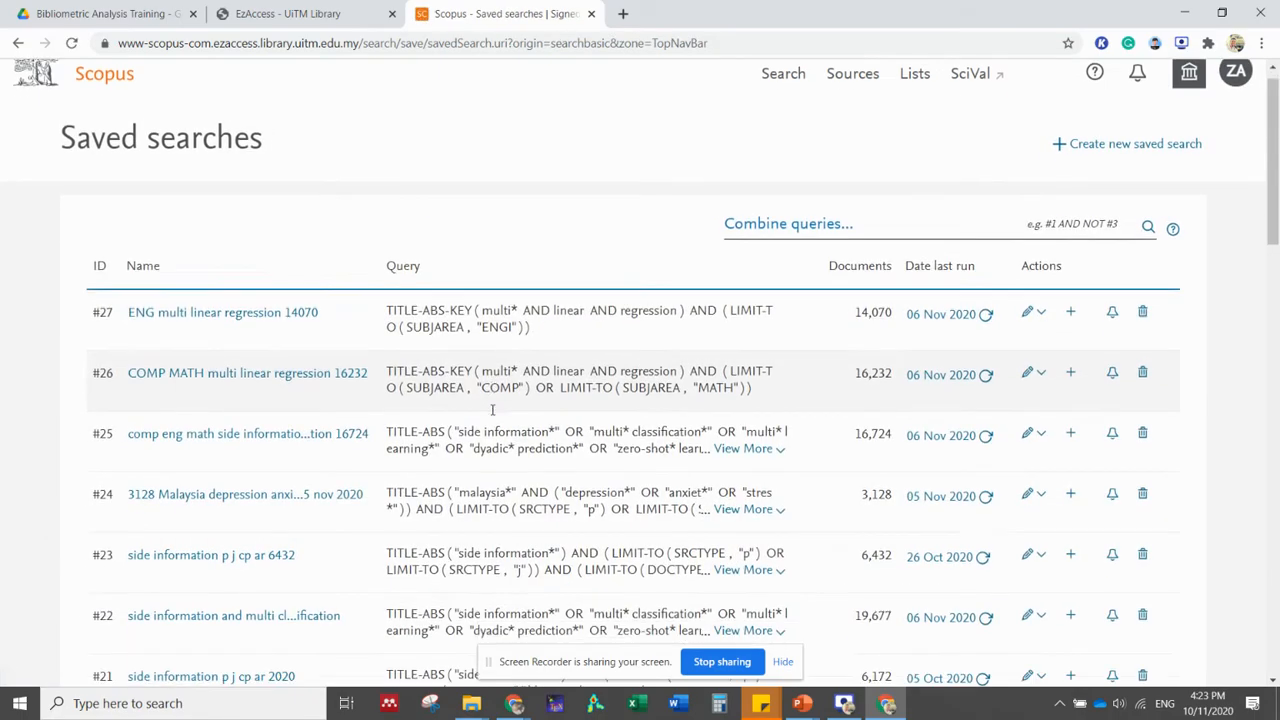
{"action": "scroll", "coordinate": [484, 423], "scroll_direction": "down", "scroll_amount": 3}
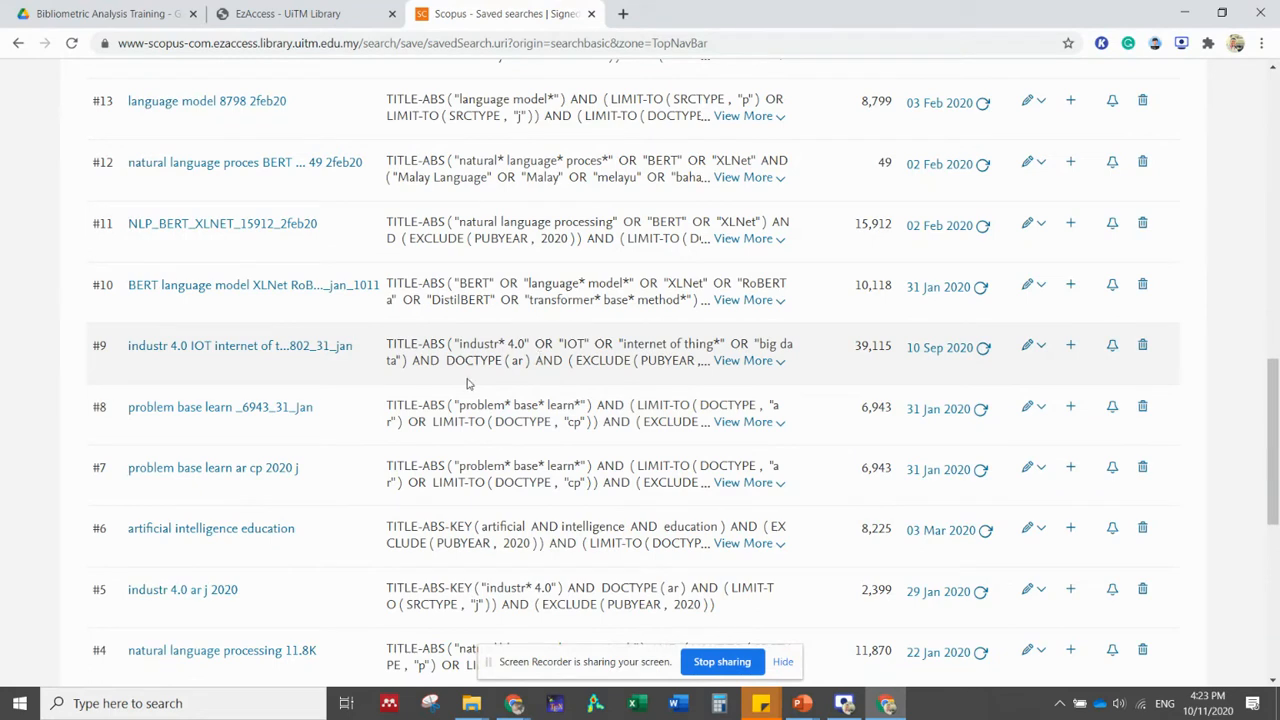
{"action": "left_click", "coordinate": [740, 361]}
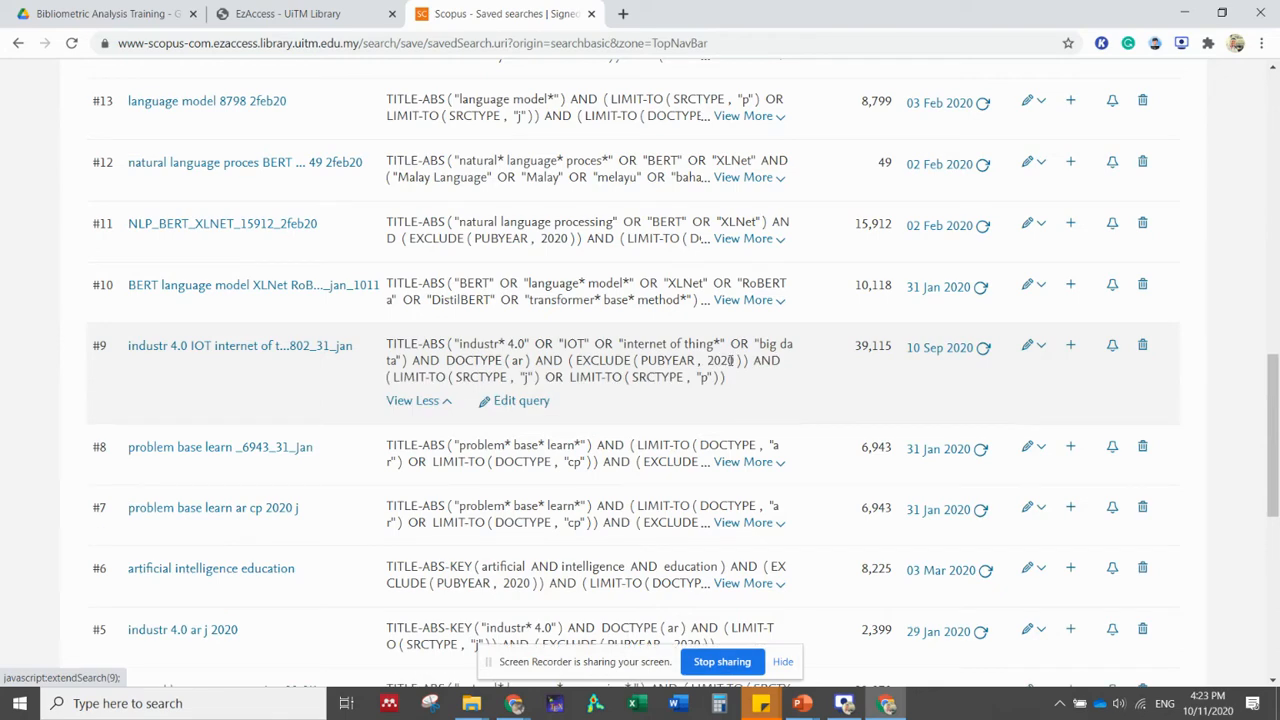
{"action": "left_click", "coordinate": [521, 402]}
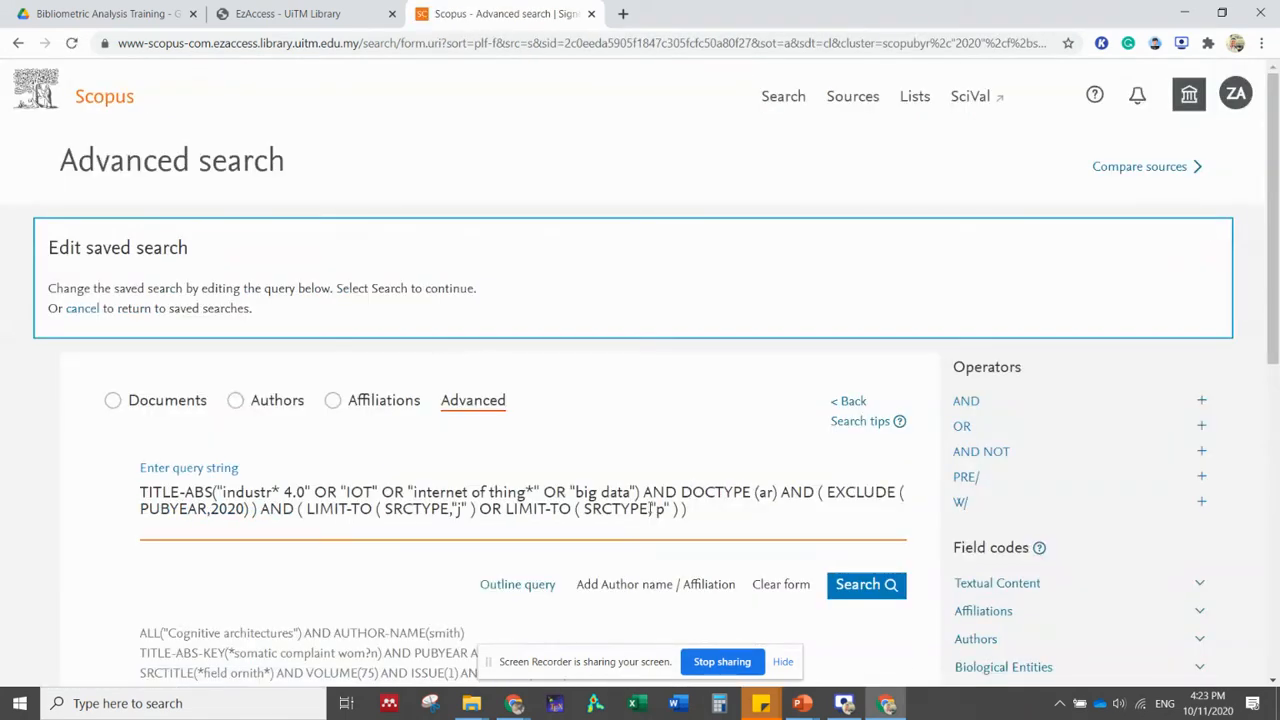
Copy the complete query string of the saved search
{"action": "left_click_drag", "start_coordinate": [701, 511], "coordinate": [128, 500]}
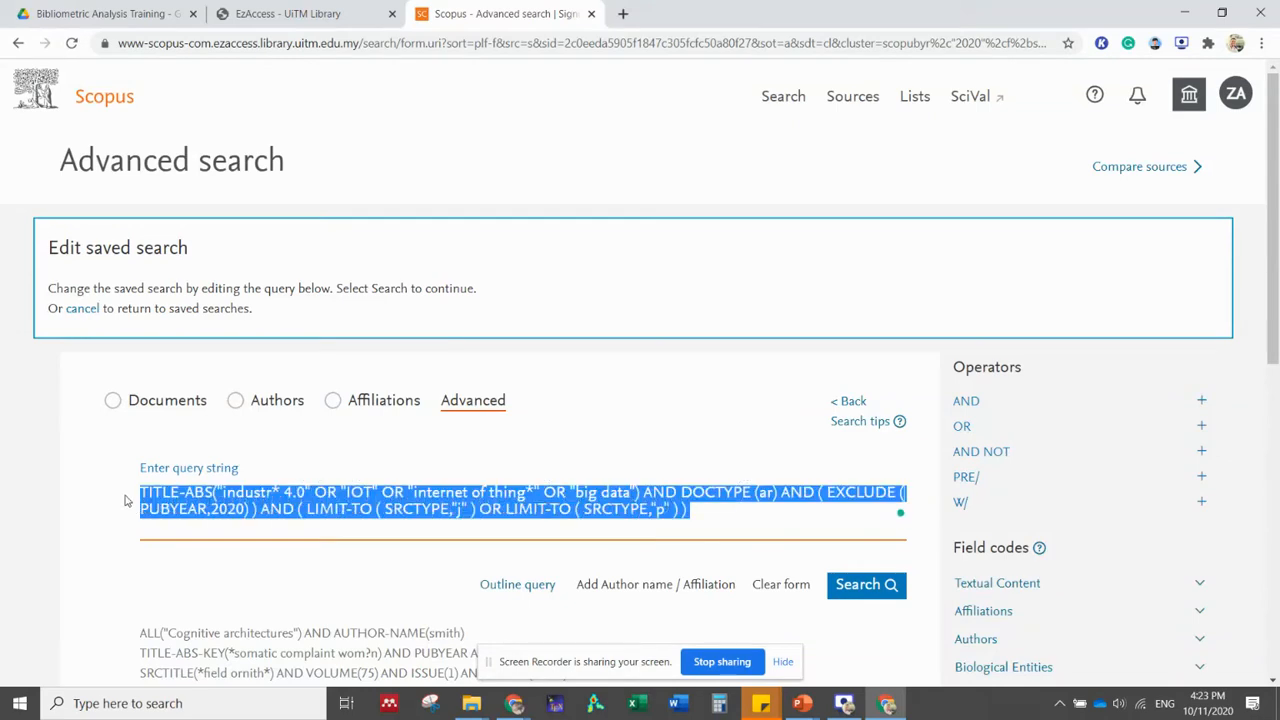
{"action": "right_click", "coordinate": [176, 492]}
{"action": "left_click", "coordinate": [240, 291]}
{"action": "right_click", "coordinate": [616, 510]}
{"action": "left_click", "coordinate": [648, 312]}
Start a new advanced document search and paste the copied saved query as its query string
{"action": "left_click", "coordinate": [787, 112]}
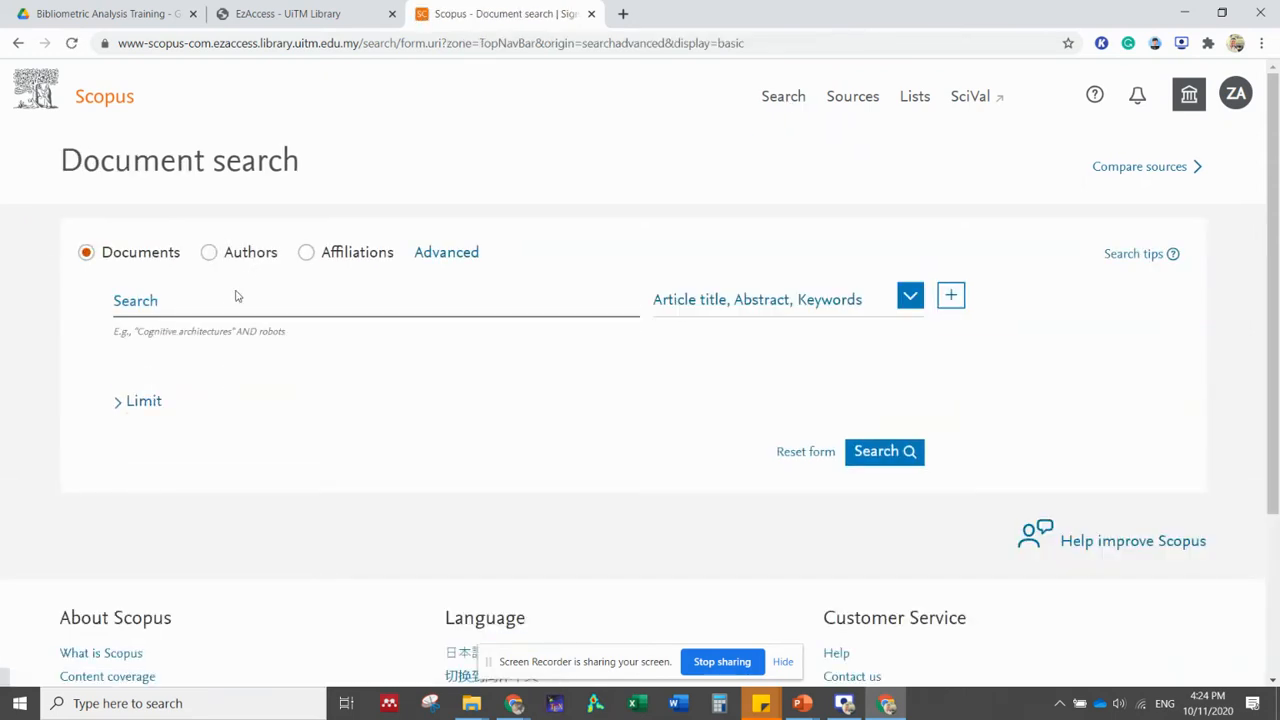
{"action": "left_click", "coordinate": [447, 255]}
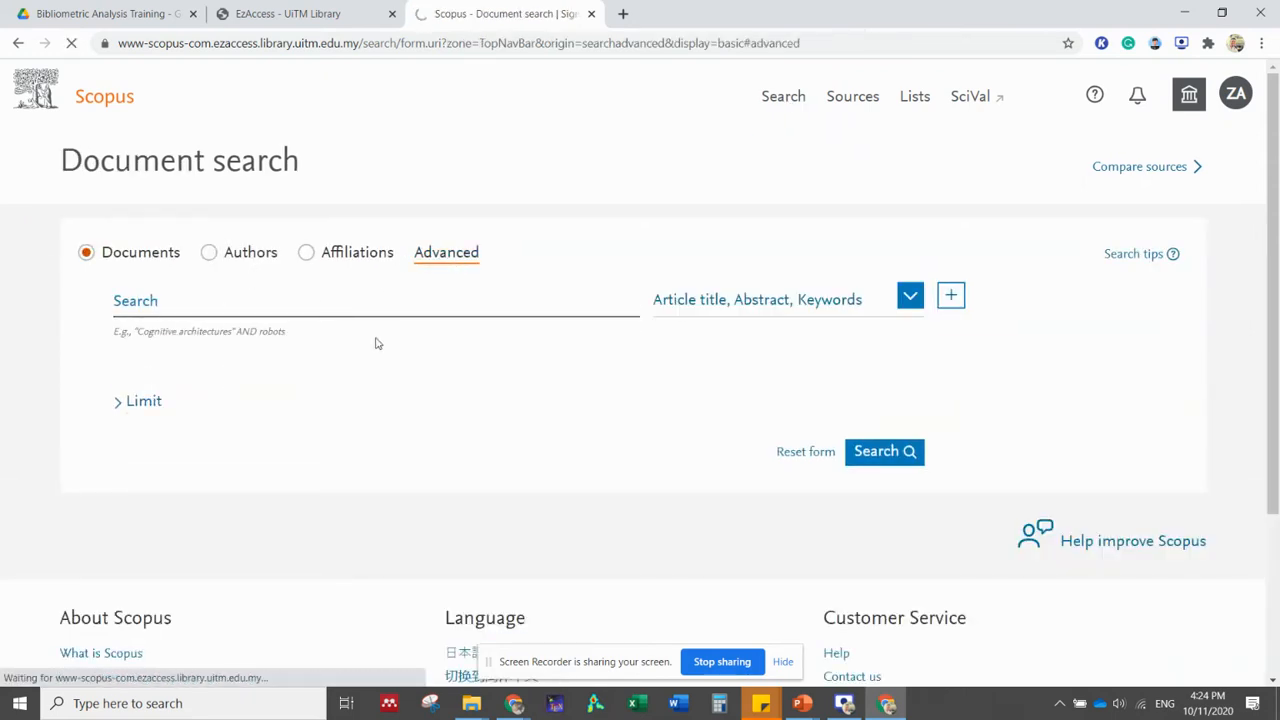
{"action": "left_click", "coordinate": [314, 368]}
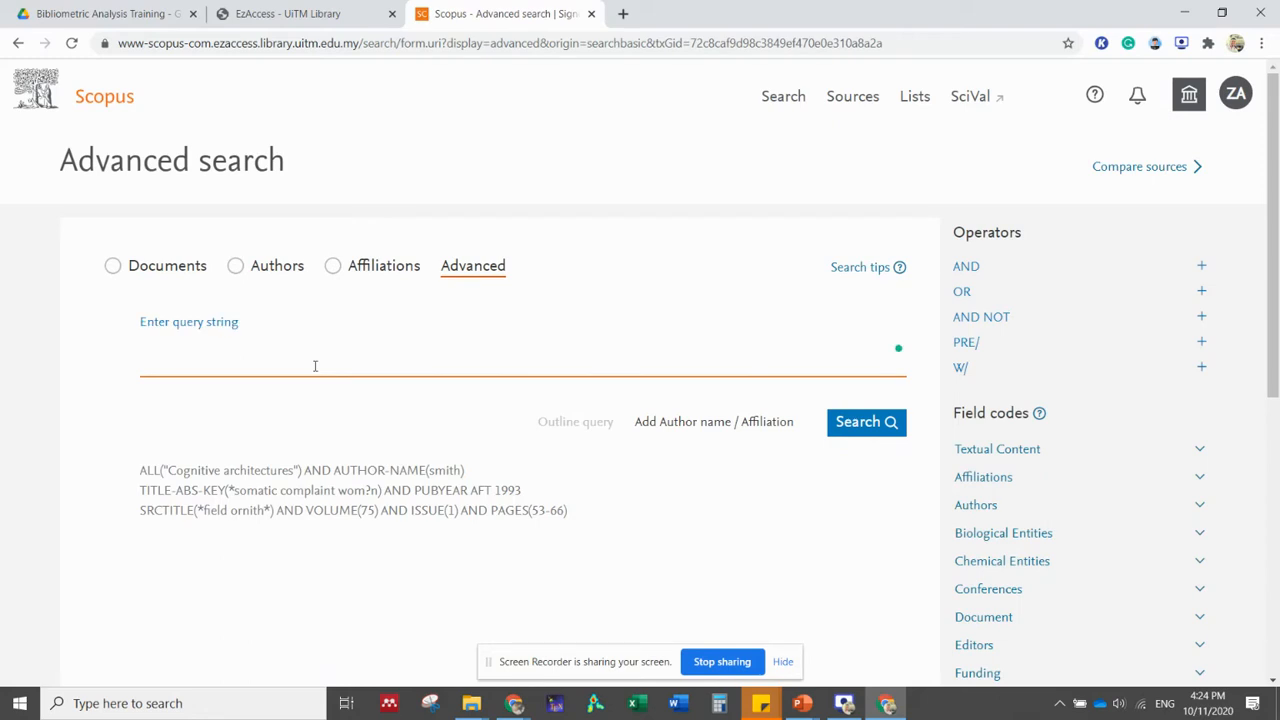
{"action": "key", "text": "ctrl+v"}
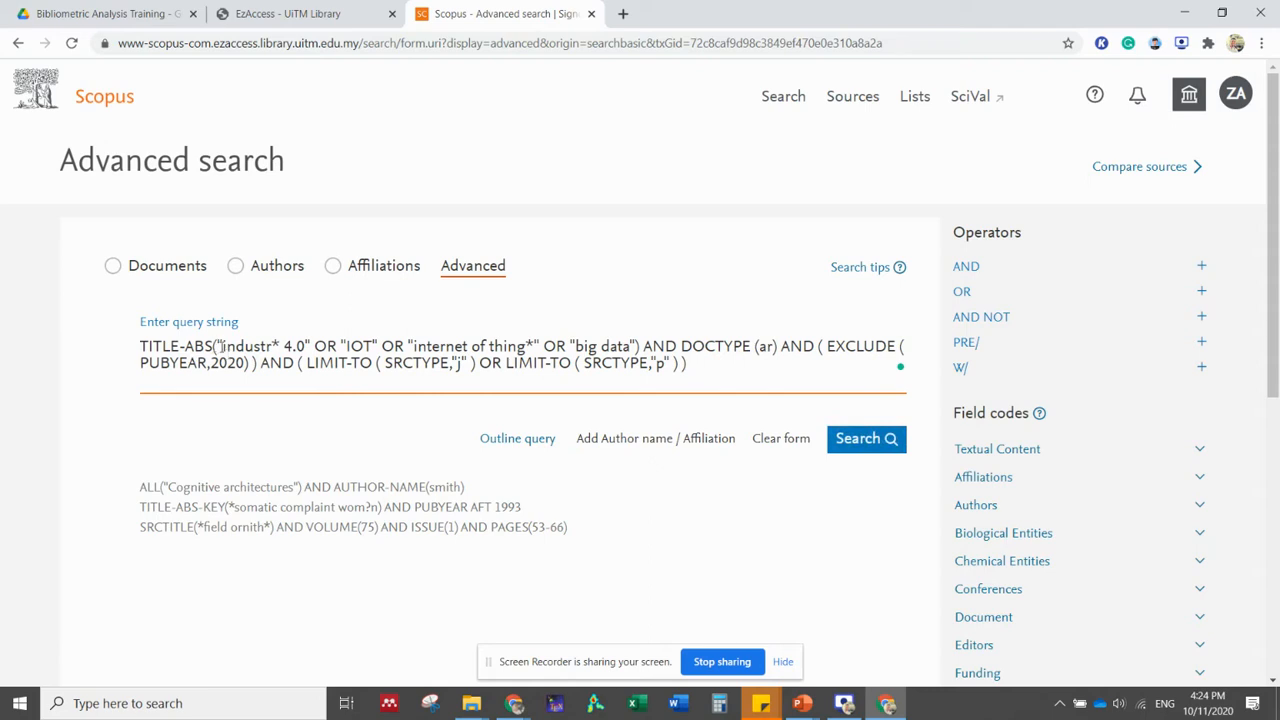
Examine the search terms industr* 4.0, IOT and big data and the OR operators joining them in the query string
{"action": "left_click_drag", "start_coordinate": [222, 346], "coordinate": [303, 346]}
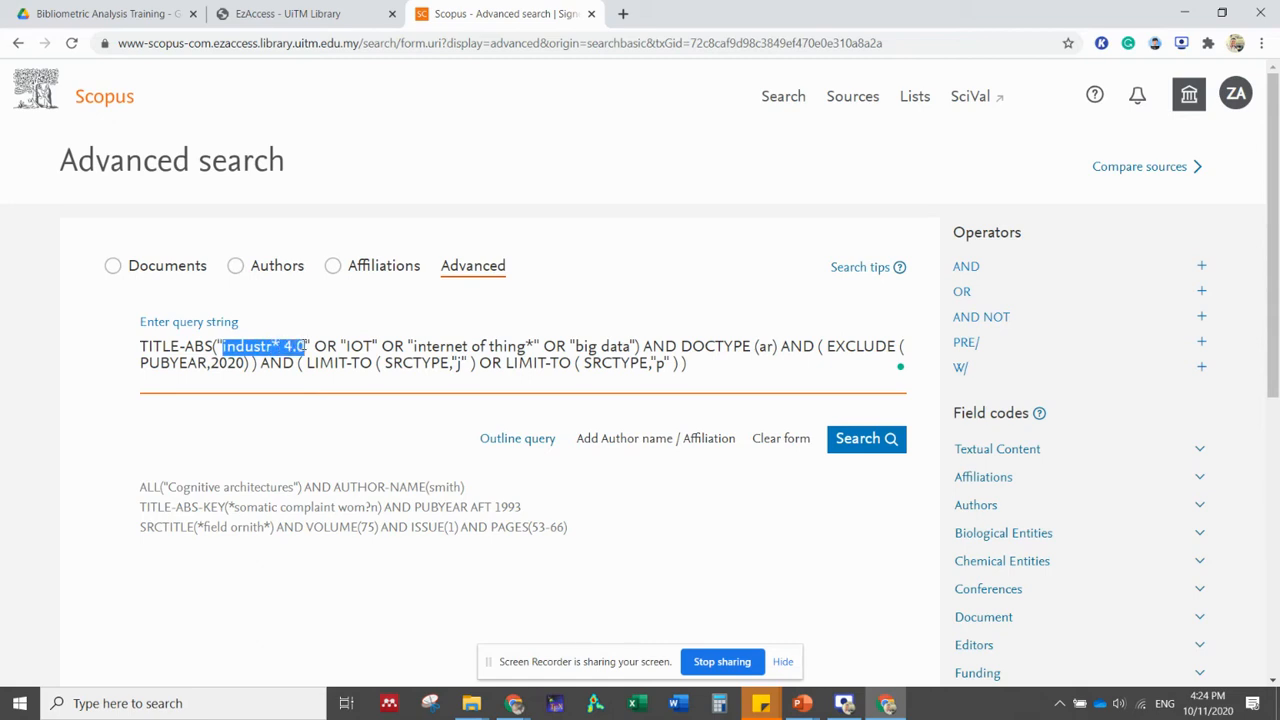
{"action": "double_click", "coordinate": [356, 346]}
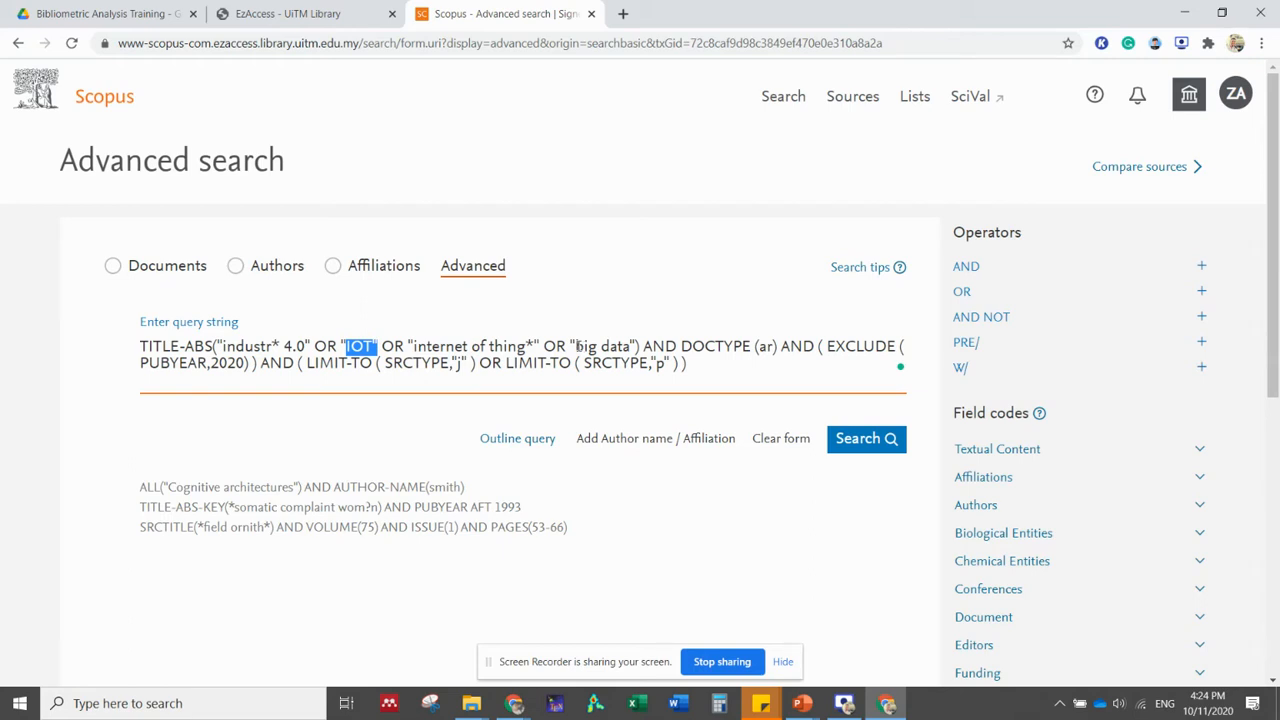
{"action": "left_click_drag", "start_coordinate": [576, 347], "coordinate": [629, 347]}
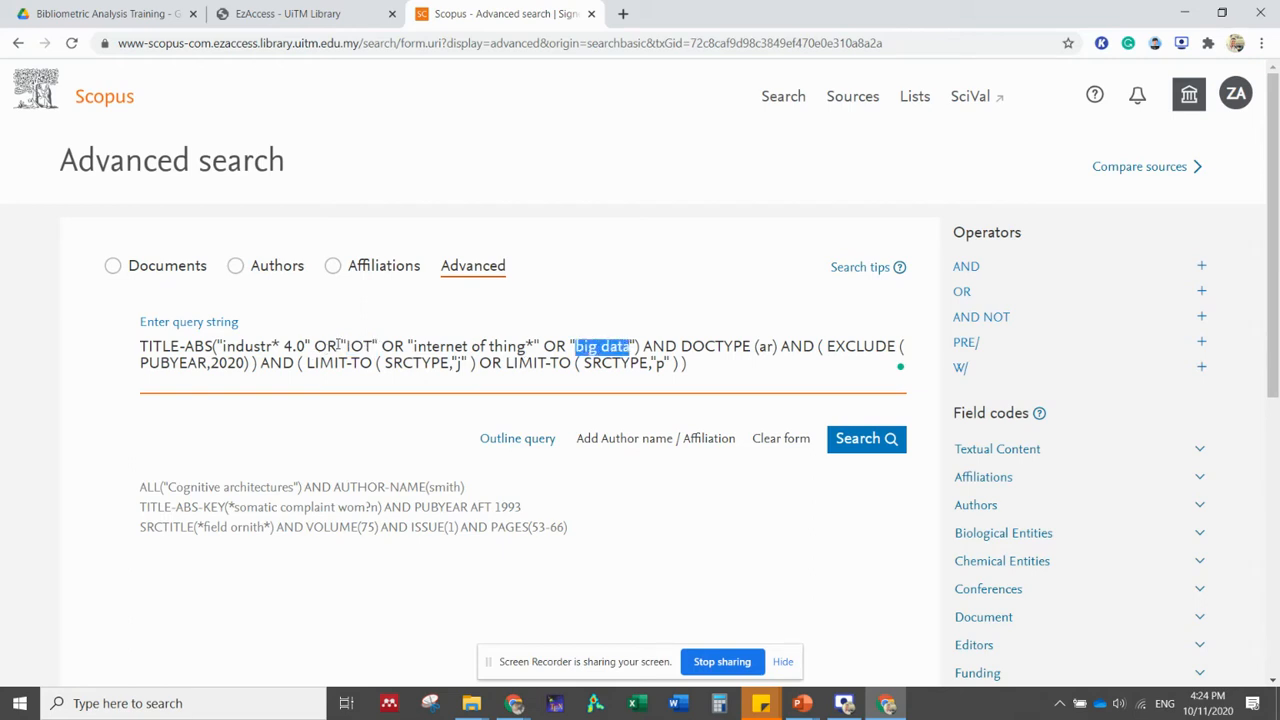
{"action": "left_click_drag", "start_coordinate": [338, 347], "coordinate": [314, 347]}
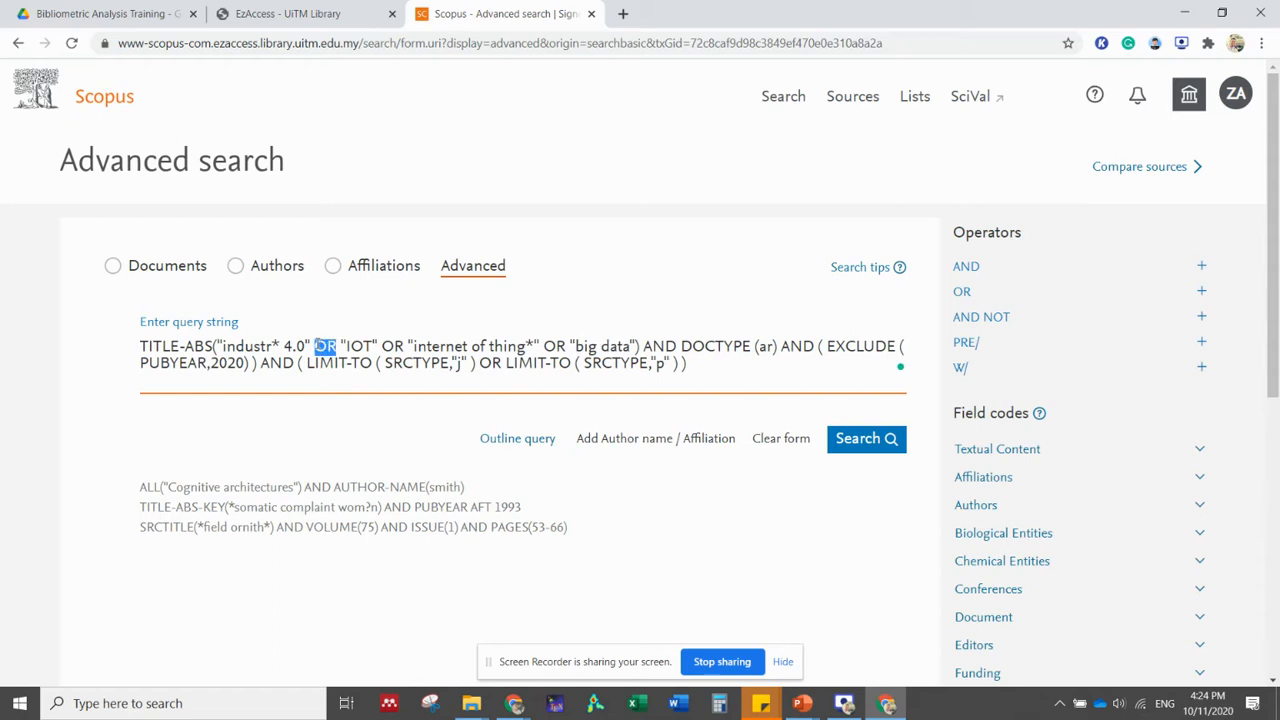
{"action": "left_click", "coordinate": [327, 347]}
{"action": "left_click_drag", "start_coordinate": [337, 347], "coordinate": [315, 347]}
{"action": "left_click", "coordinate": [326, 347]}
{"action": "type", "text": "*"}
Examine how the * wildcard is used in the terms industr* and internet of thing*
{"action": "left_click_drag", "start_coordinate": [271, 345], "coordinate": [226, 346]}
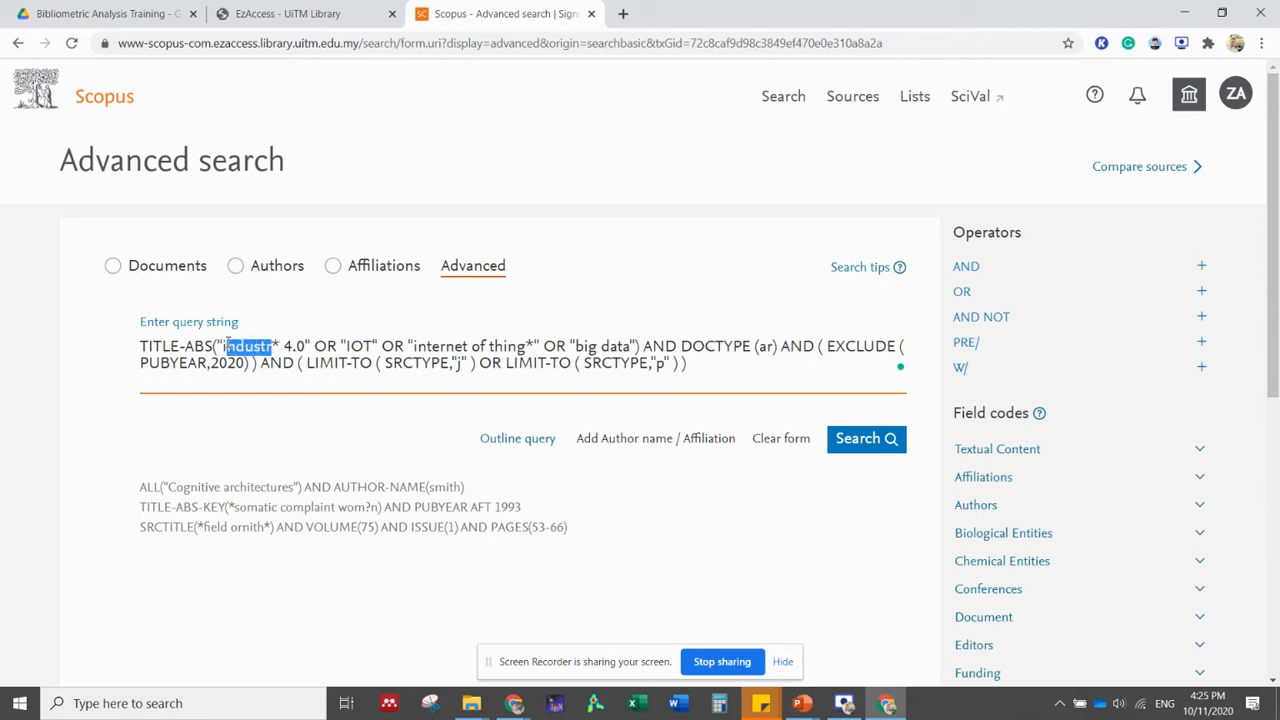
{"action": "left_click", "coordinate": [433, 346]}
{"action": "left_click_drag", "start_coordinate": [413, 346], "coordinate": [505, 346]}
{"action": "left_click", "coordinate": [510, 346]}
{"action": "left_click_drag", "start_coordinate": [526, 346], "coordinate": [531, 345]}
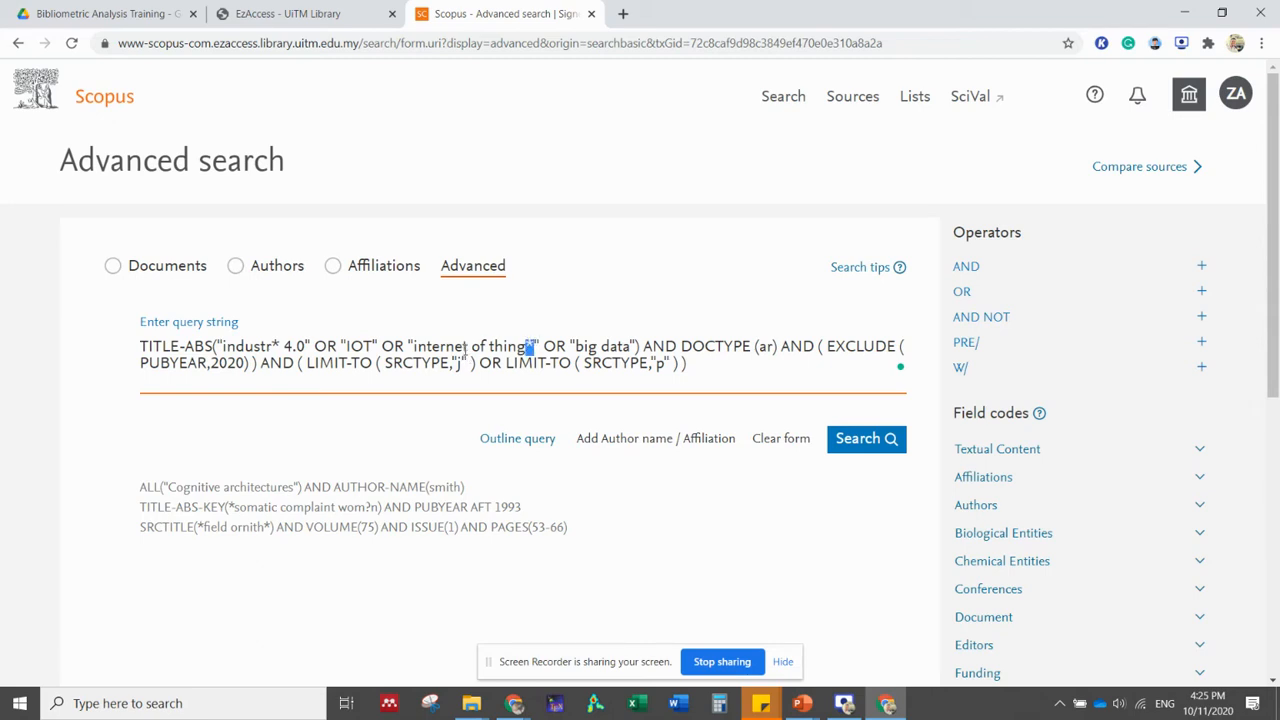
Run the advanced search and review the document counts by publication year
{"action": "left_click", "coordinate": [862, 445]}
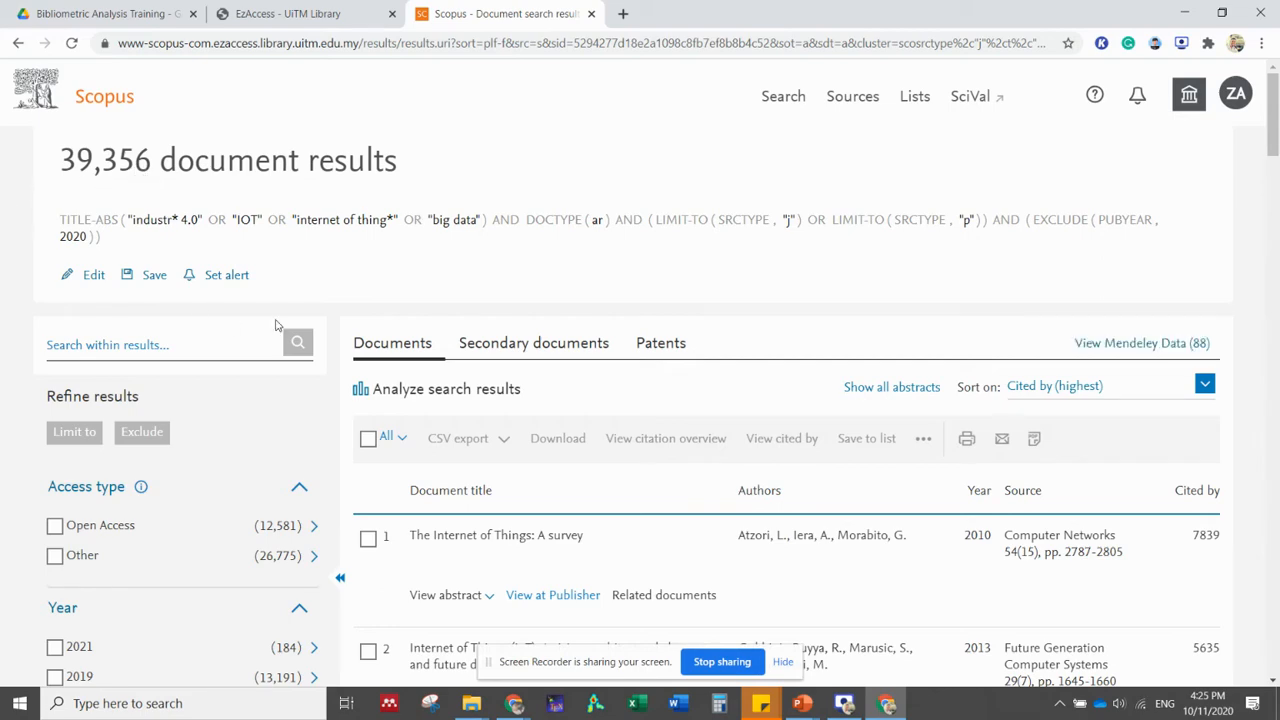
{"action": "scroll", "coordinate": [232, 387], "scroll_direction": "down", "scroll_amount": 4}
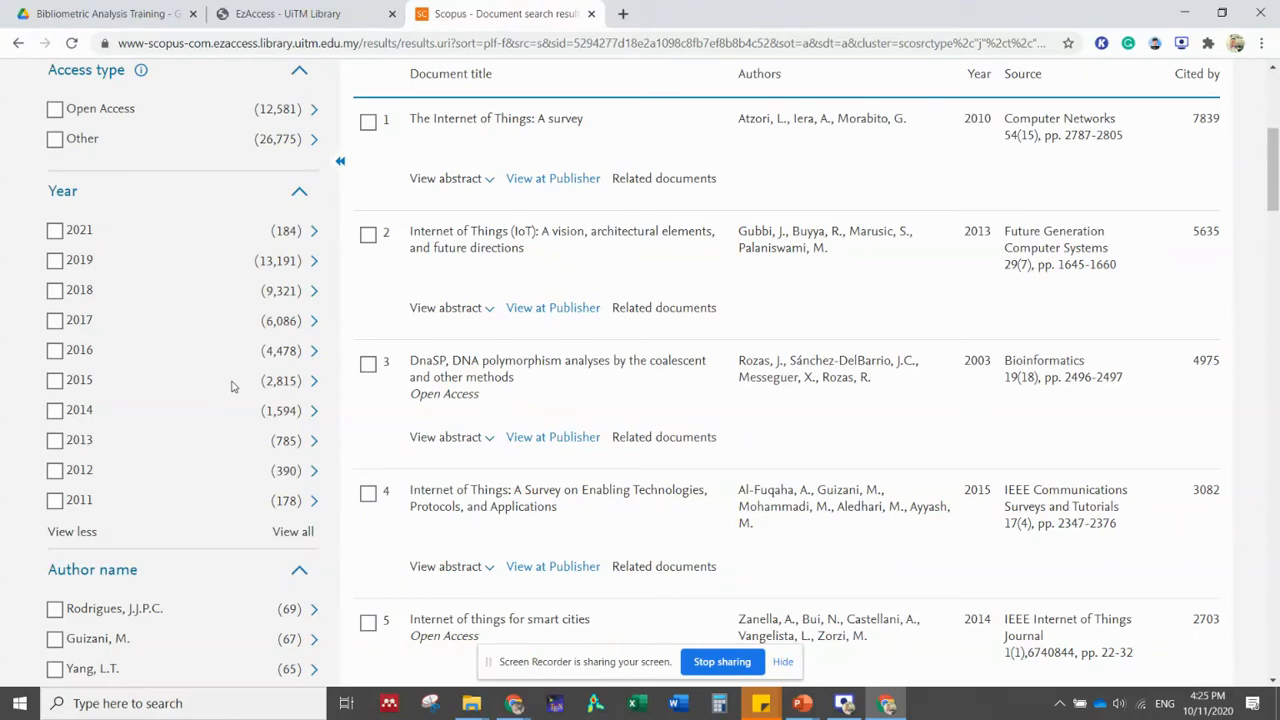
{"action": "scroll", "coordinate": [230, 388], "scroll_direction": "up", "scroll_amount": 4}
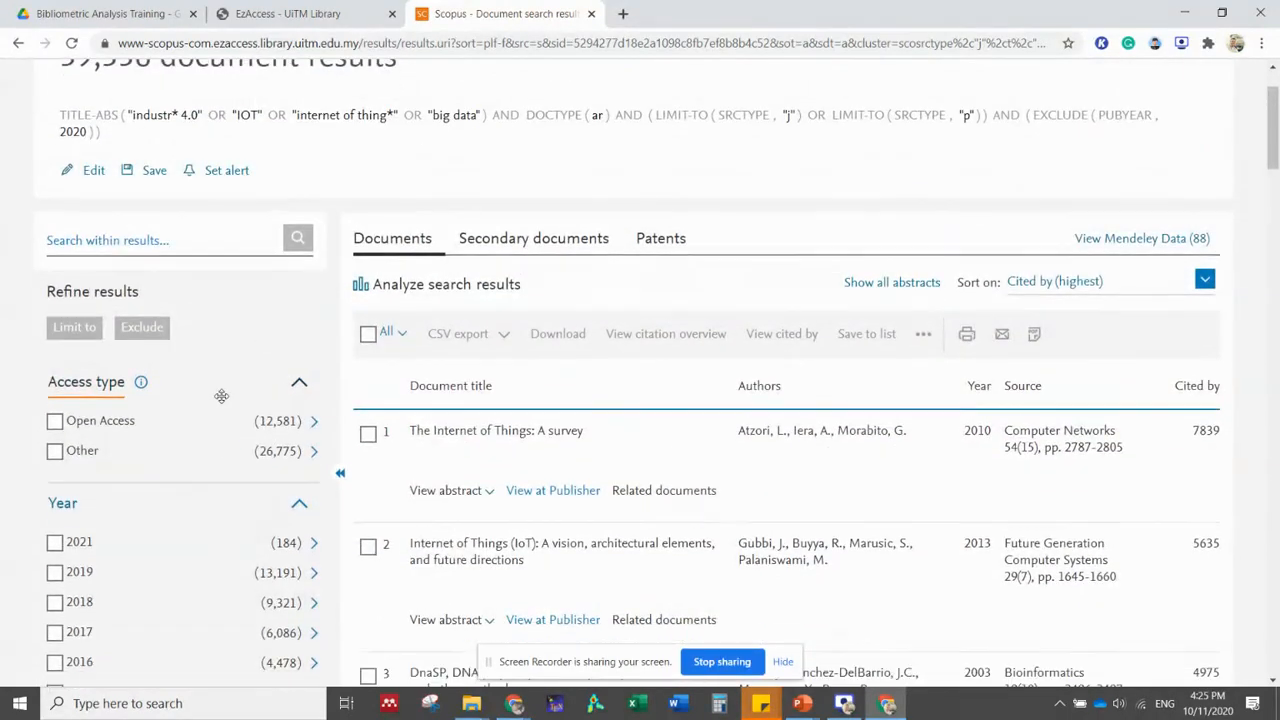
{"action": "scroll", "coordinate": [221, 396], "scroll_direction": "down", "scroll_amount": 4}
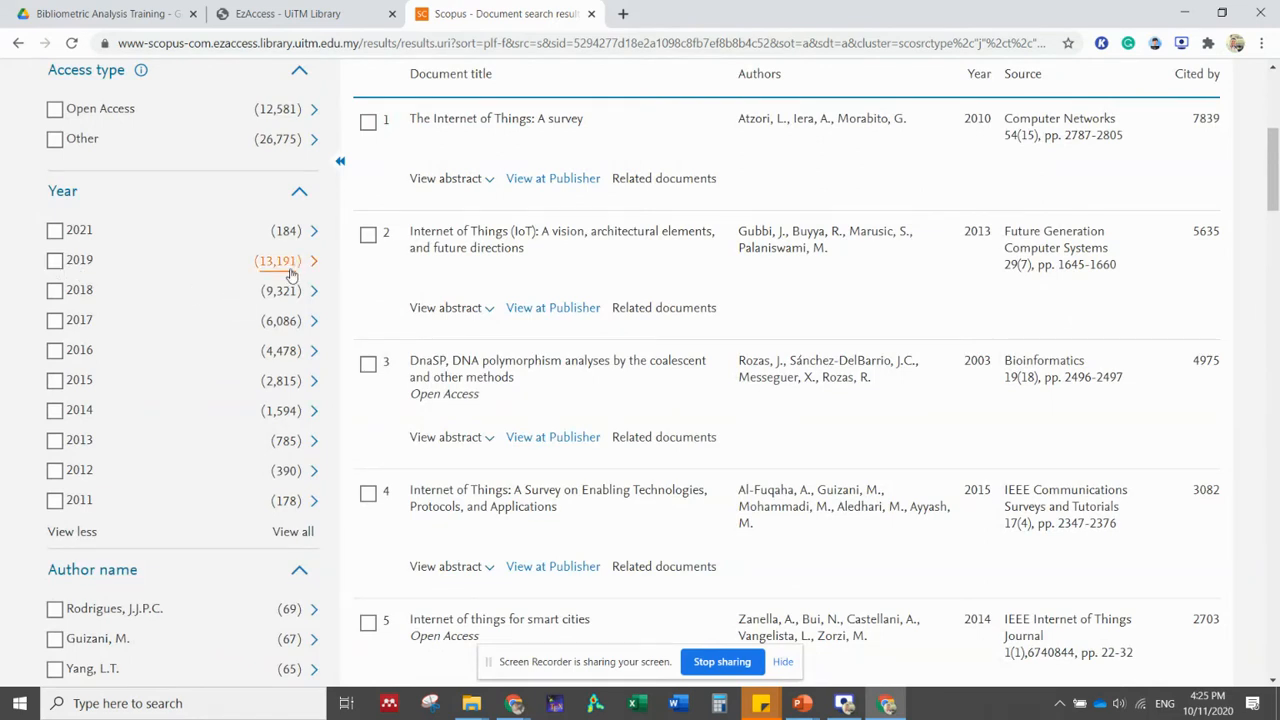
{"action": "scroll", "coordinate": [480, 403], "scroll_direction": "up", "scroll_amount": 4}
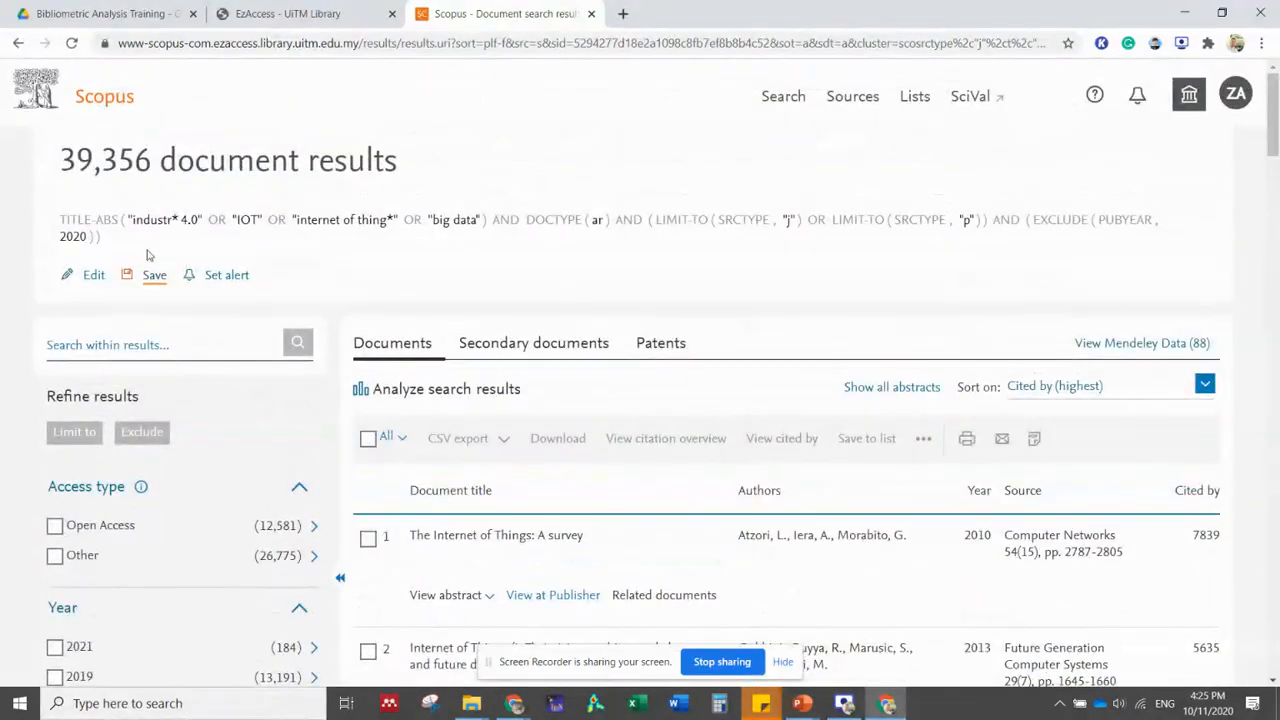
Review the executed query string and the toolbar above the search results
{"action": "left_click_drag", "start_coordinate": [113, 243], "coordinate": [64, 219]}
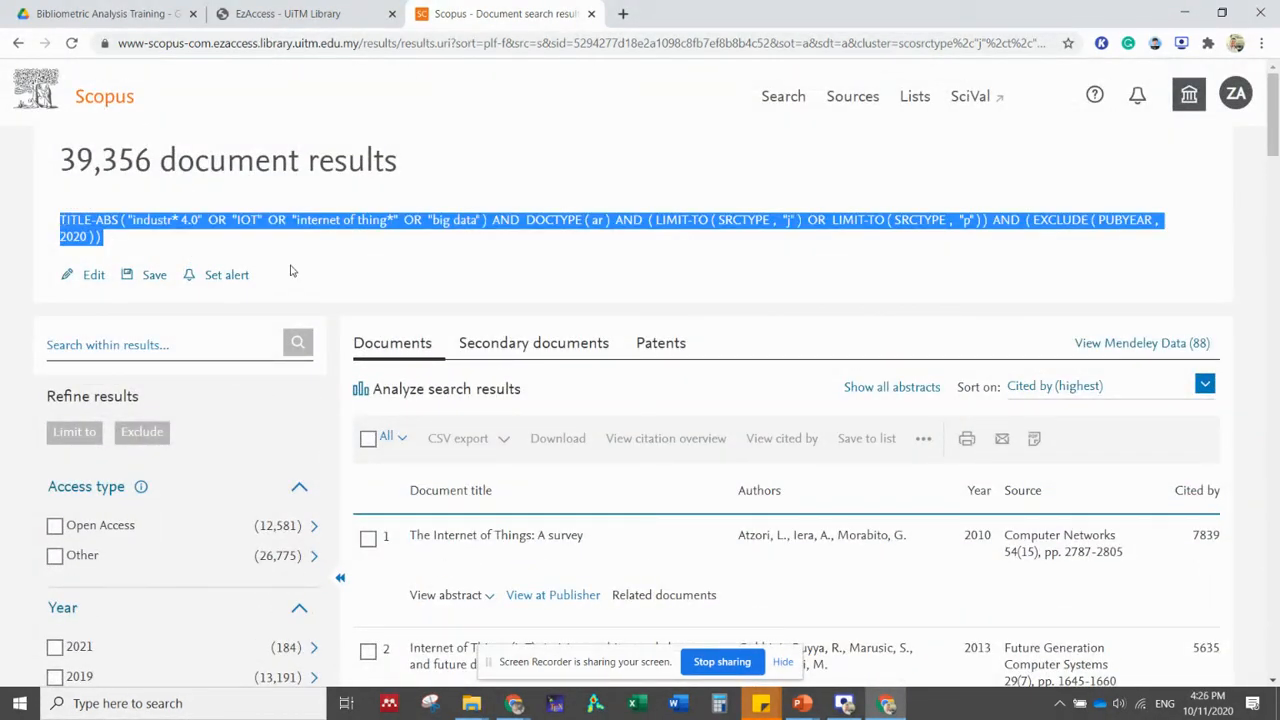
{"action": "left_click", "coordinate": [170, 221]}
{"action": "scroll", "coordinate": [583, 455], "scroll_direction": "down", "scroll_amount": 1}
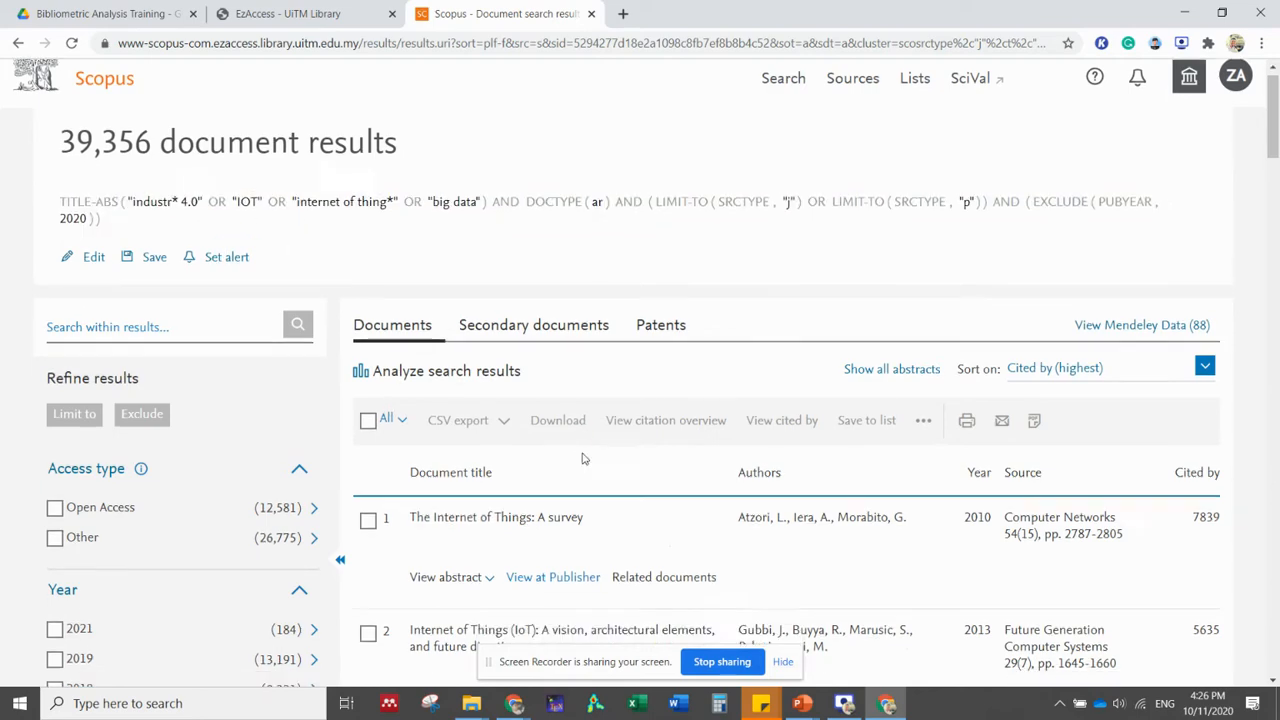
{"action": "scroll", "coordinate": [583, 458], "scroll_direction": "down", "scroll_amount": 2}
{"action": "scroll", "coordinate": [580, 457], "scroll_direction": "up", "scroll_amount": 3}
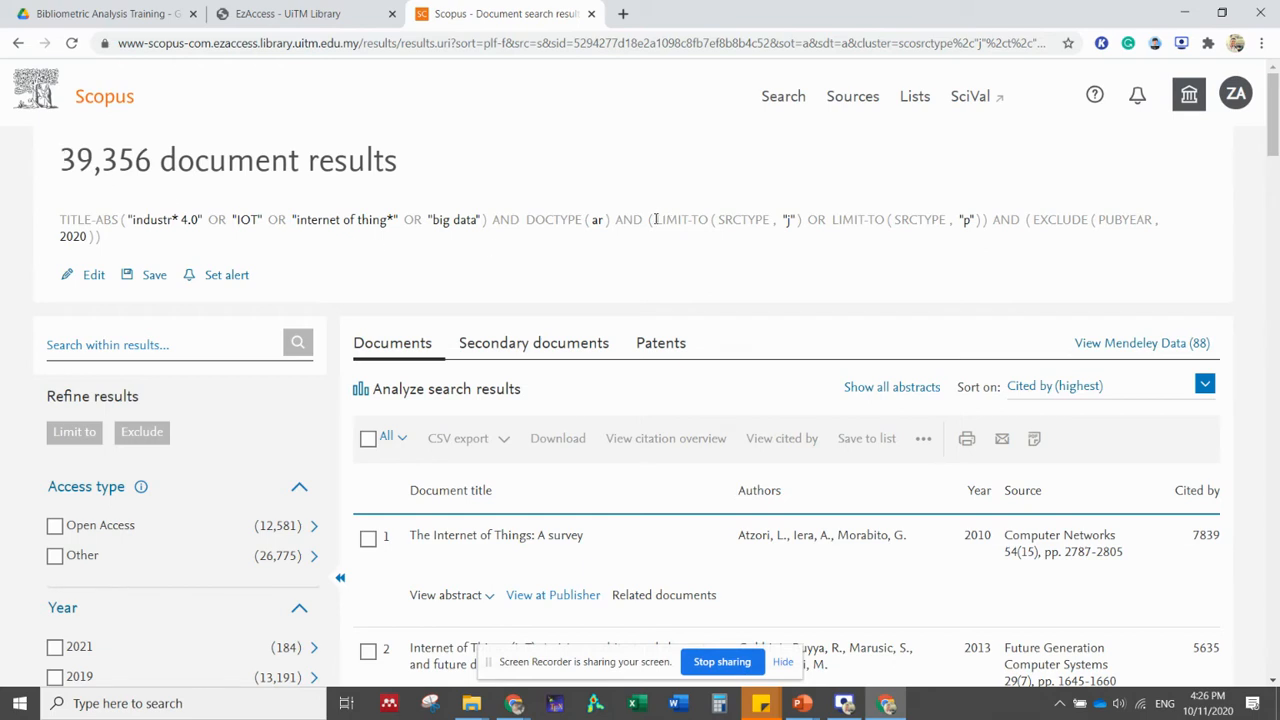
Browse the account's saved searches and open the results of saved search #6, artificial intelligence education
{"action": "left_click", "coordinate": [1236, 100]}
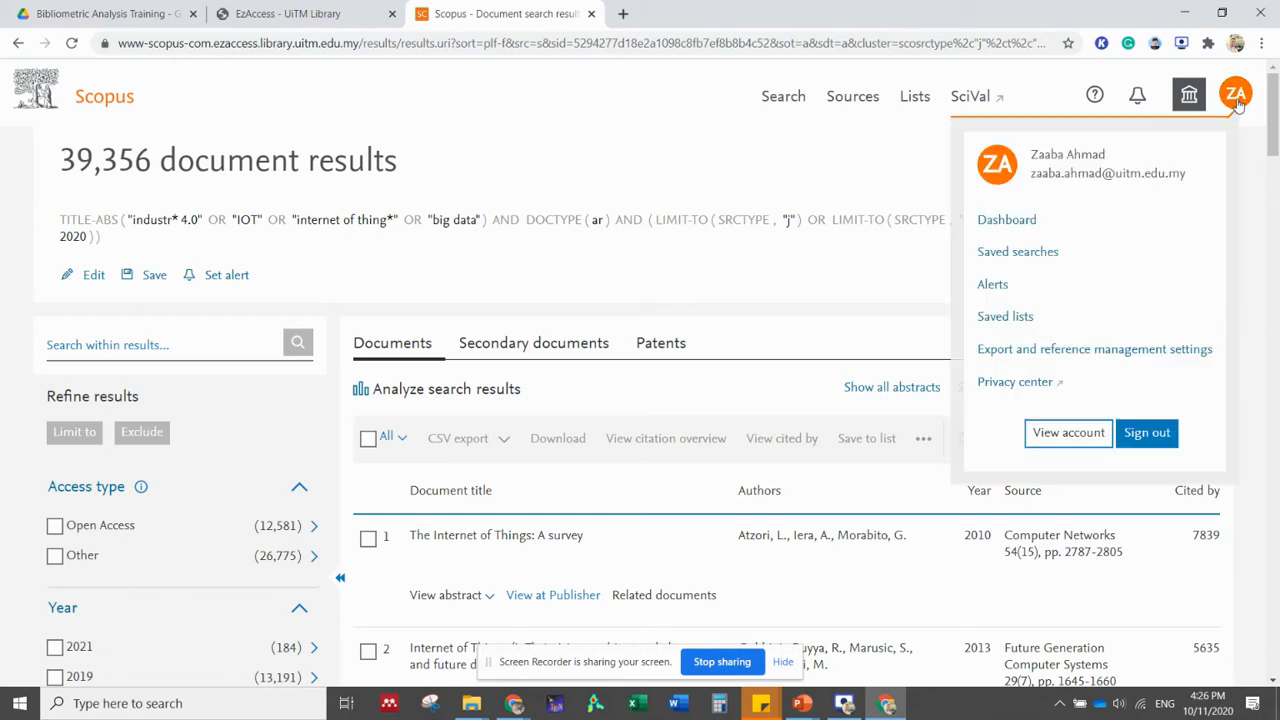
{"action": "left_click", "coordinate": [1003, 262]}
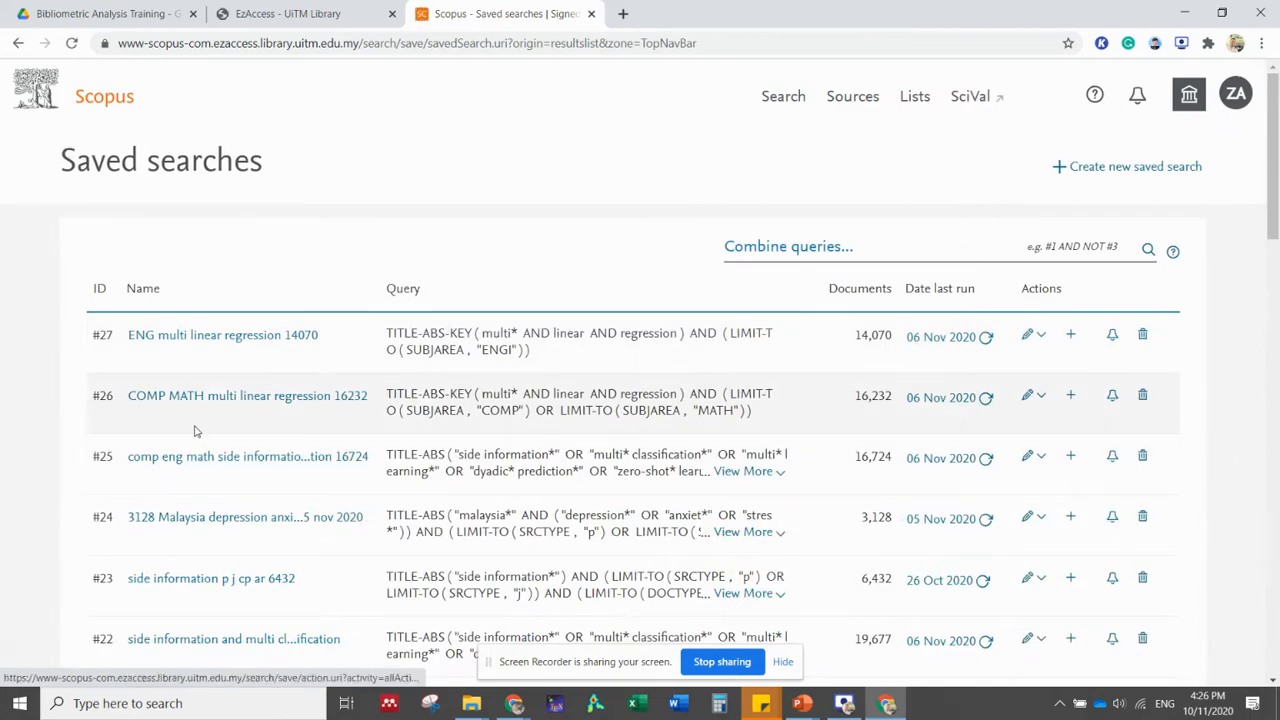
{"action": "scroll", "coordinate": [265, 432], "scroll_direction": "down", "scroll_amount": 1}
{"action": "scroll", "coordinate": [265, 432], "scroll_direction": "down", "scroll_amount": 2}
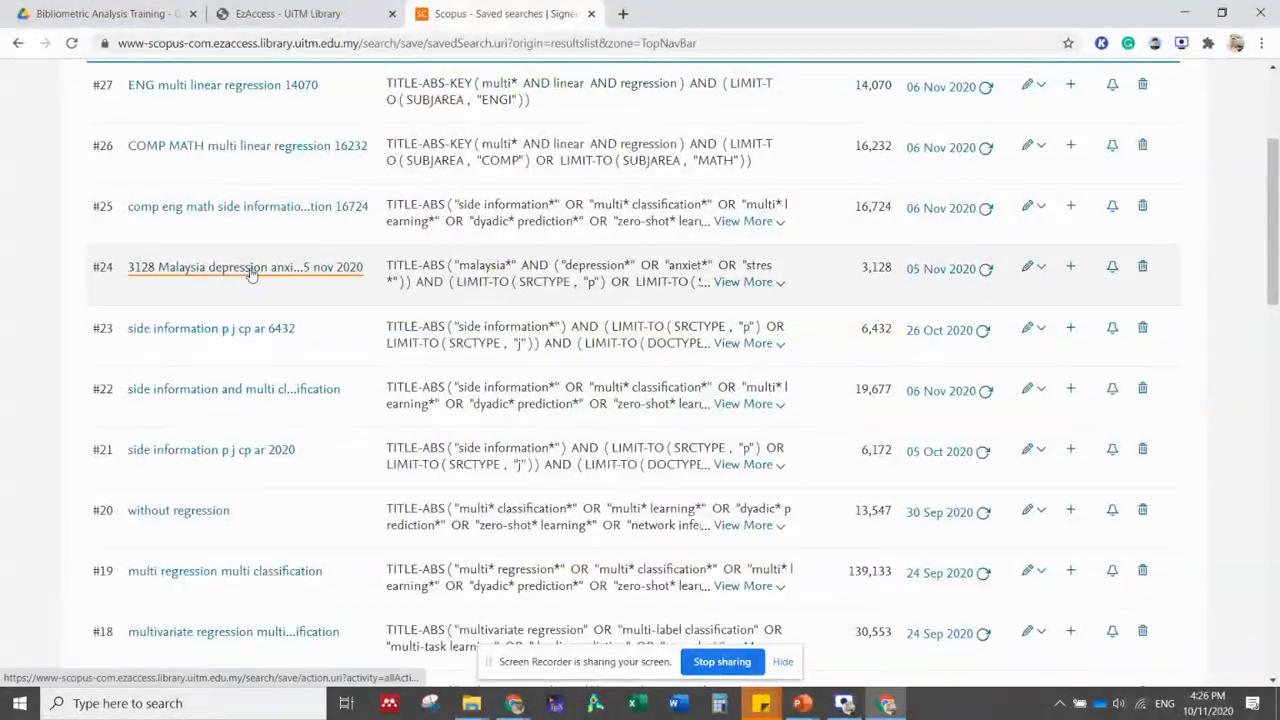
{"action": "scroll", "coordinate": [286, 328], "scroll_direction": "down", "scroll_amount": 3}
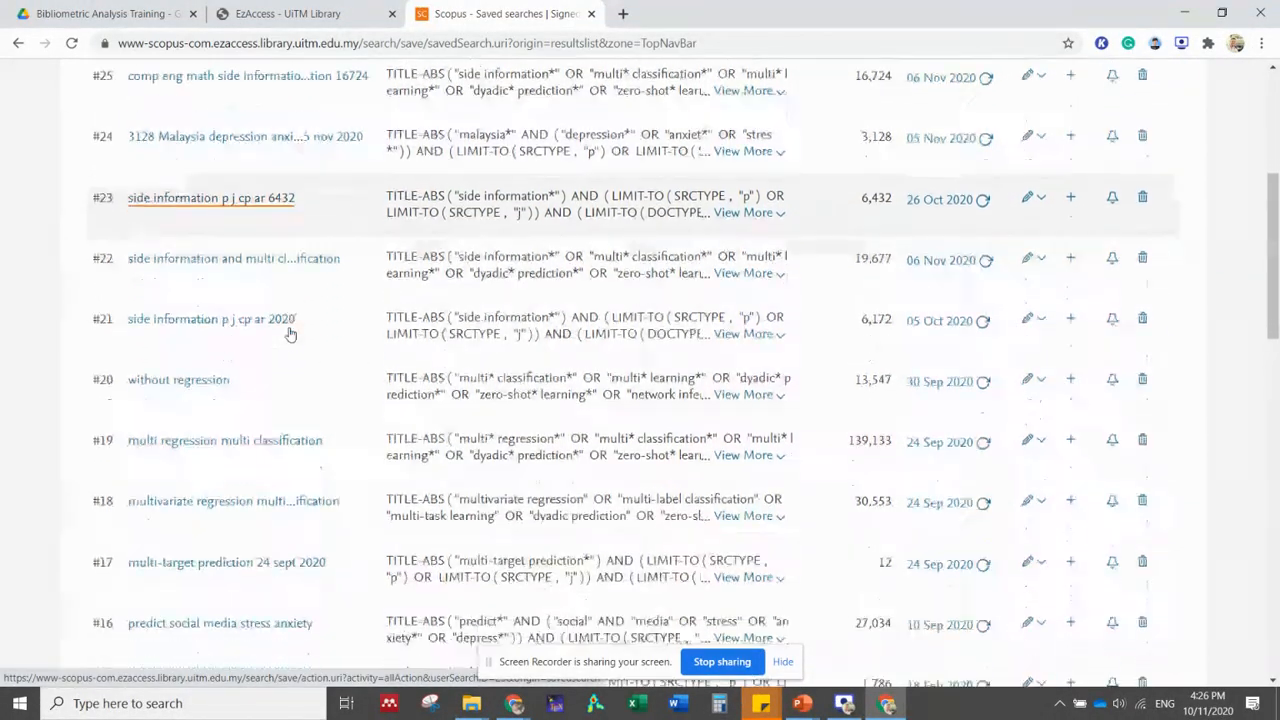
{"action": "scroll", "coordinate": [289, 334], "scroll_direction": "down", "scroll_amount": 2}
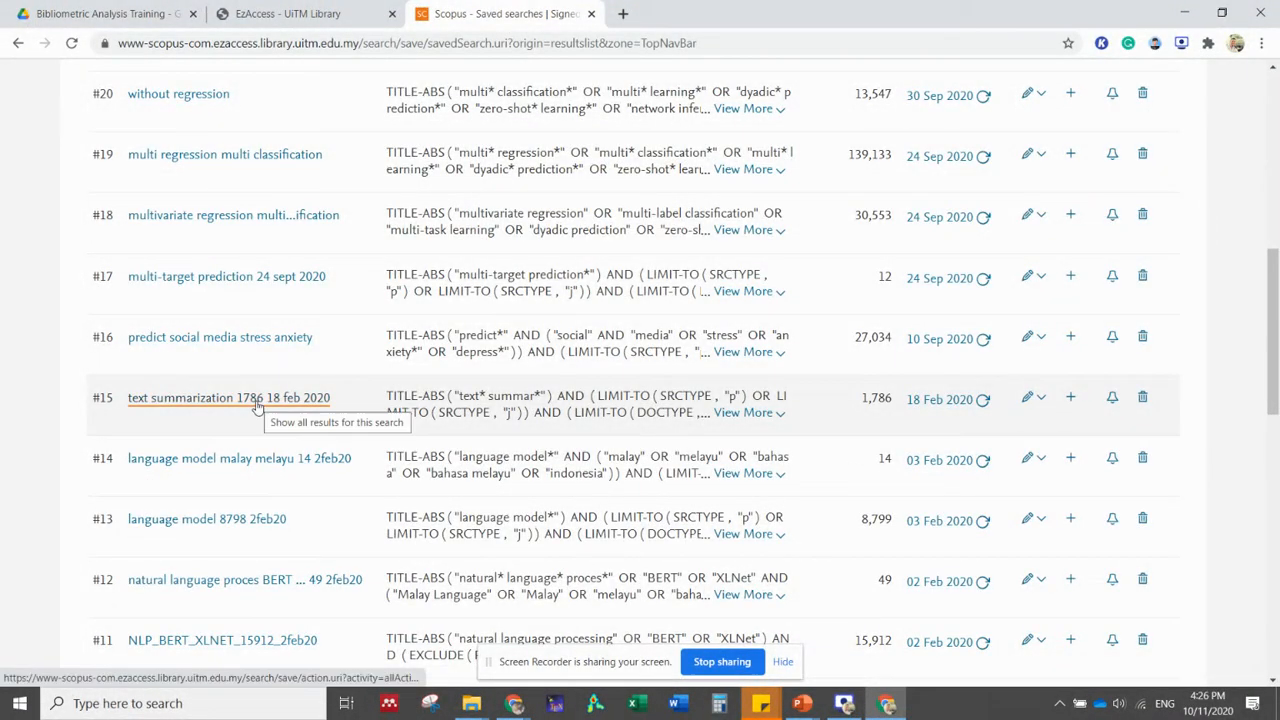
{"action": "scroll", "coordinate": [257, 405], "scroll_direction": "down", "scroll_amount": 2}
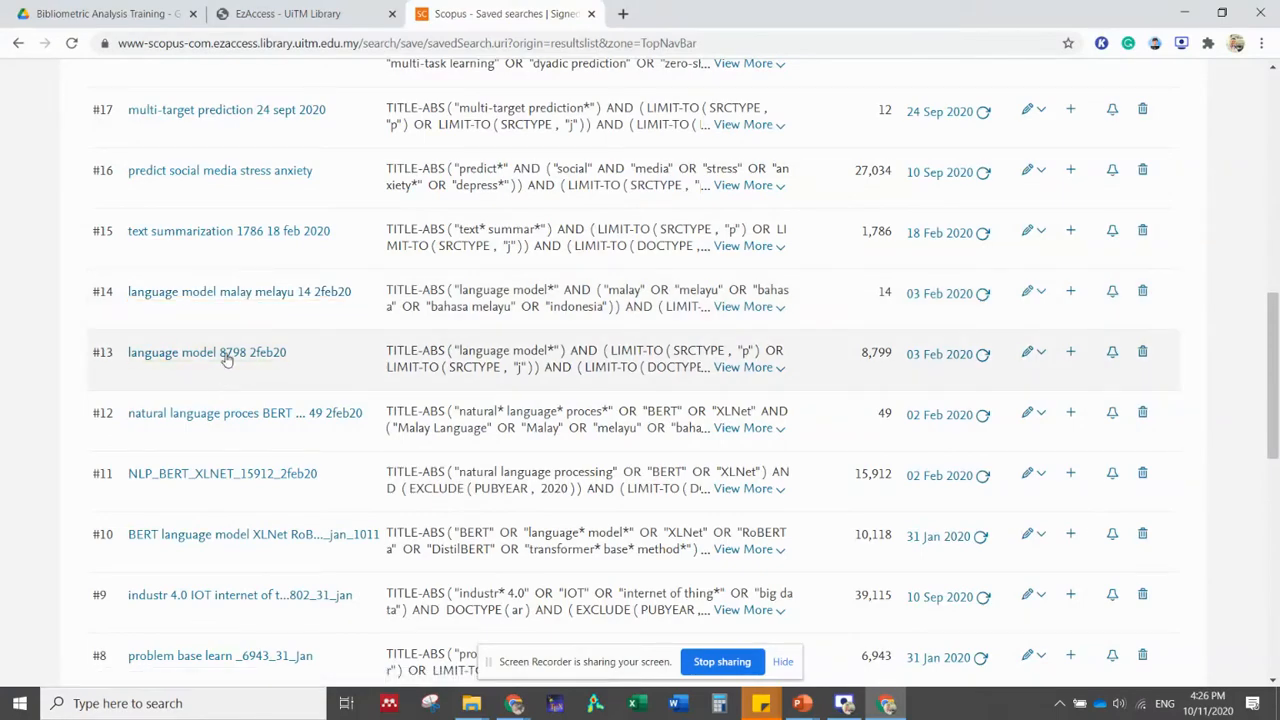
{"action": "scroll", "coordinate": [165, 366], "scroll_direction": "down", "scroll_amount": 3}
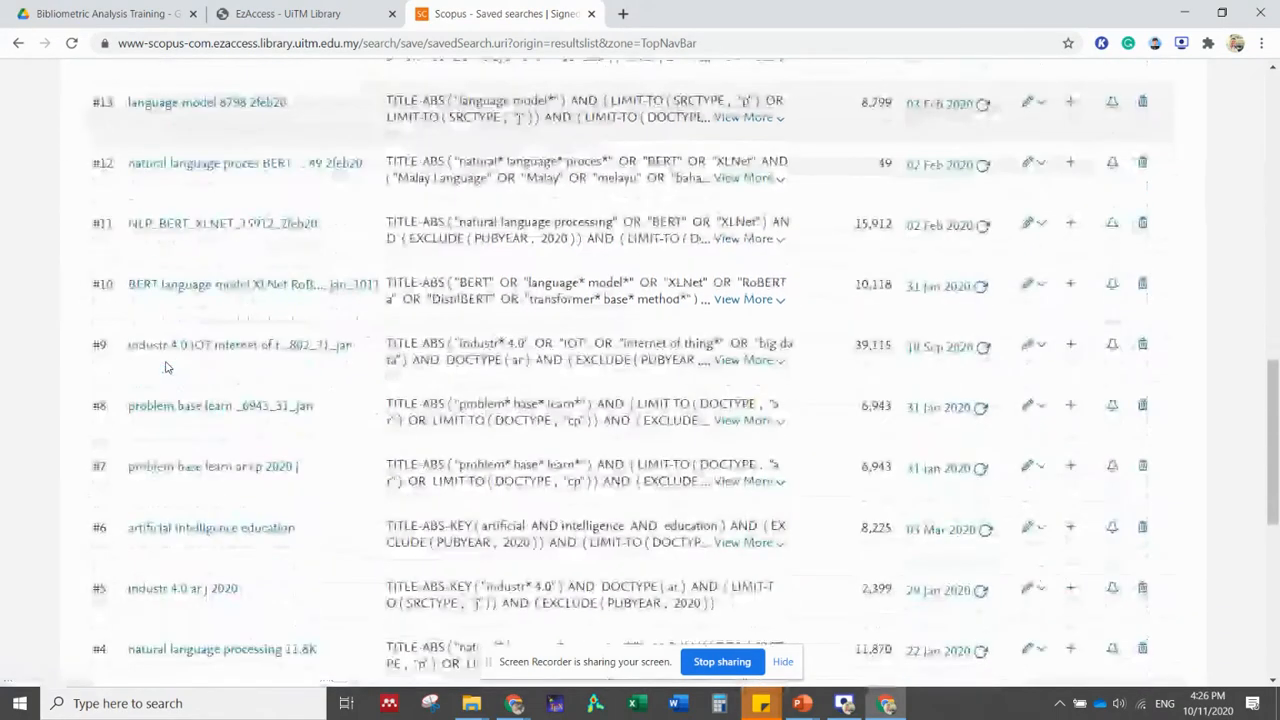
{"action": "scroll", "coordinate": [166, 368], "scroll_direction": "down", "scroll_amount": 1}
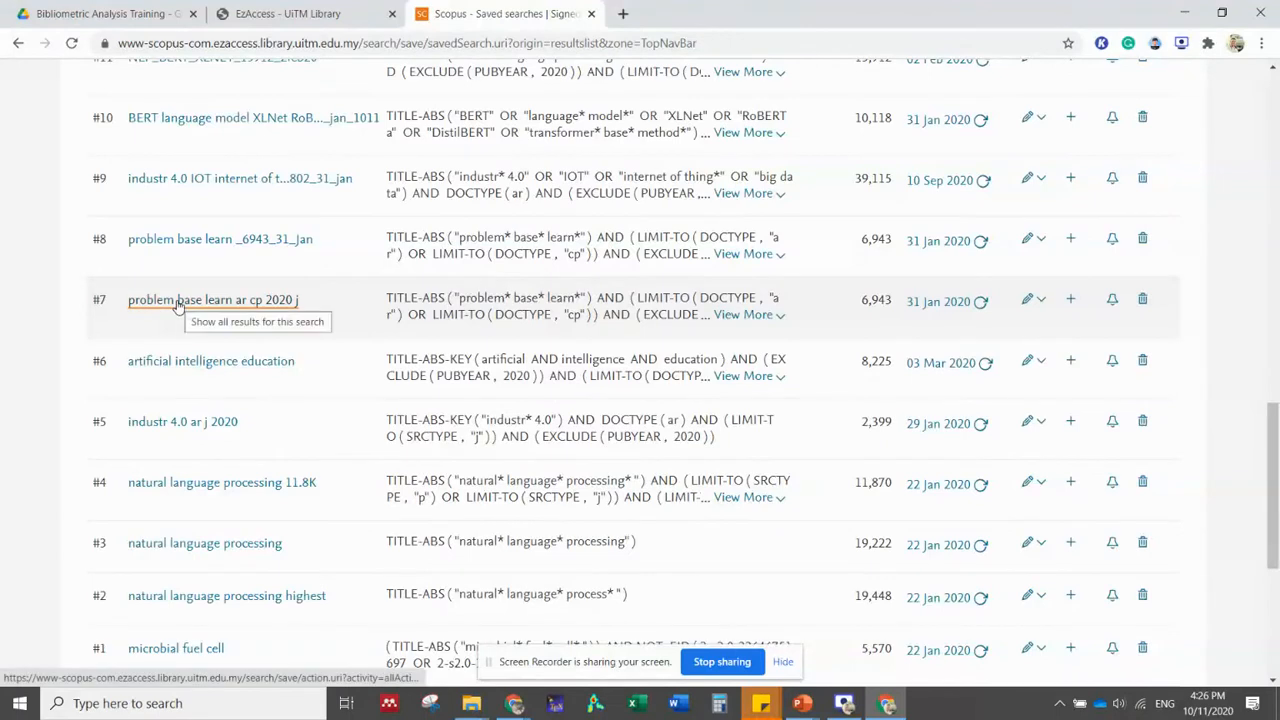
{"action": "left_click", "coordinate": [177, 367]}
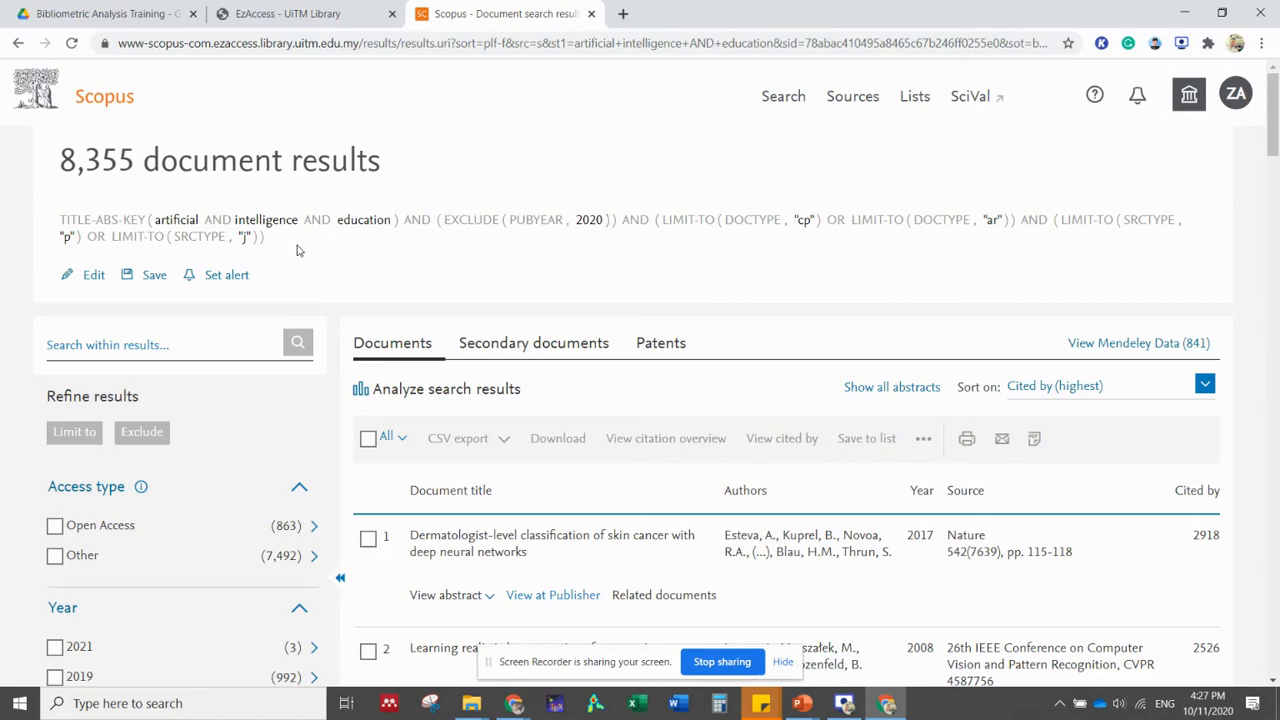
Edit the artificial intelligence education query to exclude publication year 2021 and rerun the search
{"action": "left_click", "coordinate": [94, 275]}
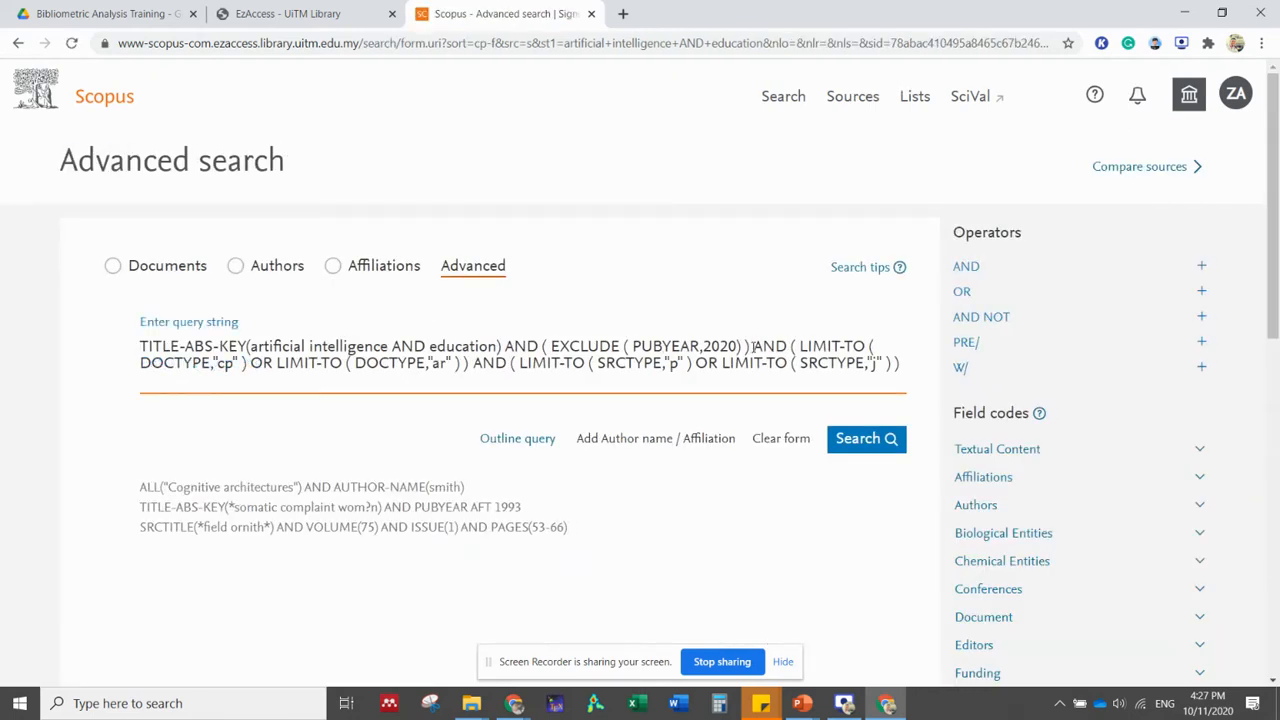
{"action": "left_click_drag", "start_coordinate": [749, 347], "coordinate": [507, 347]}
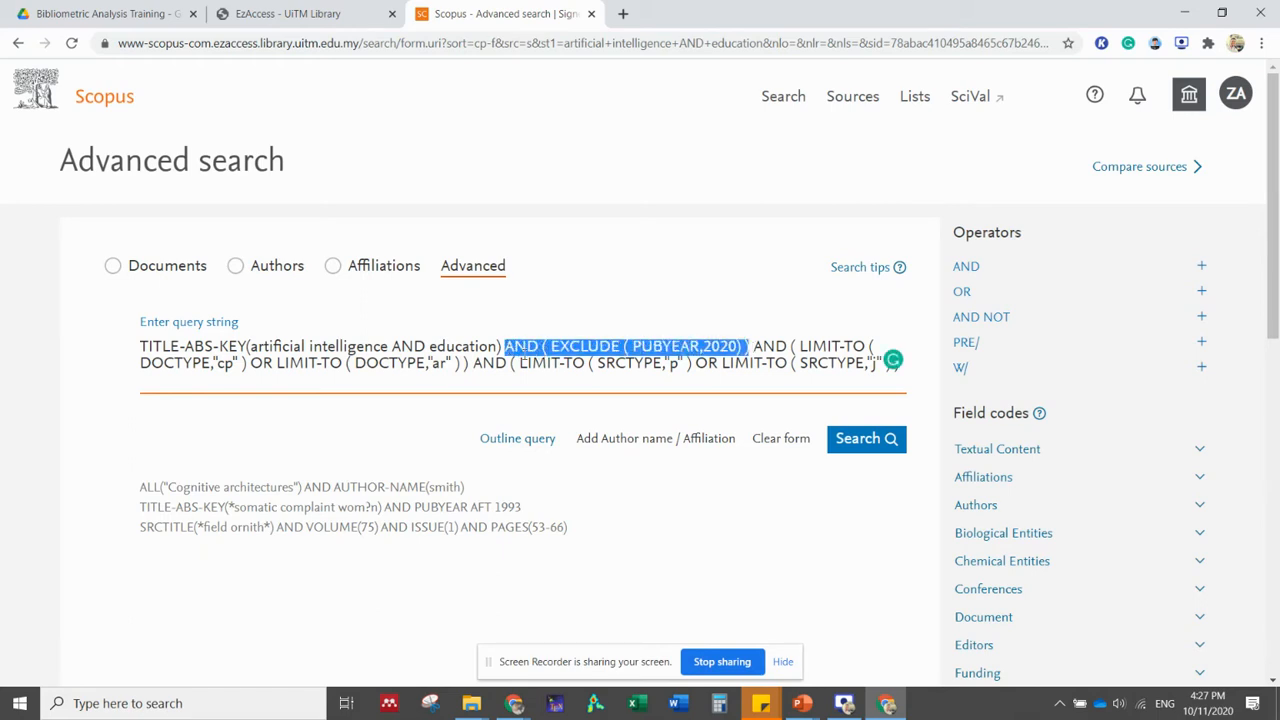
{"action": "left_click", "coordinate": [777, 368]}
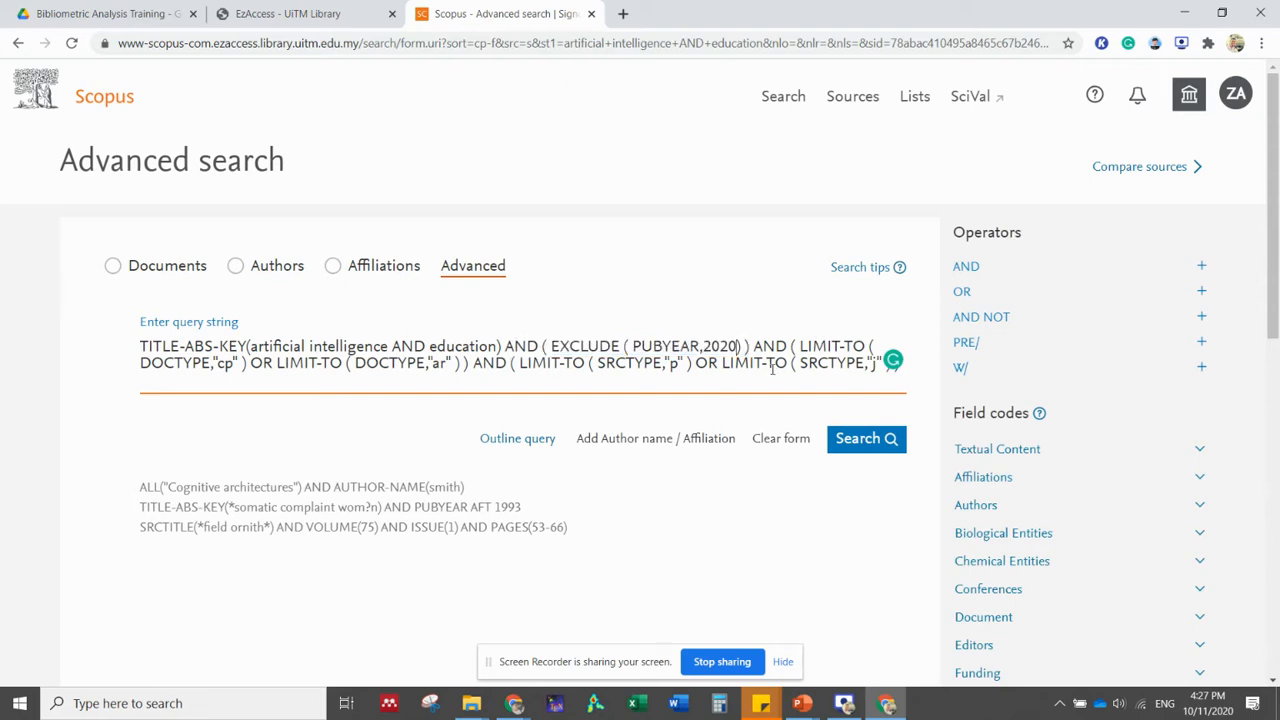
{"action": "key", "text": "BackSpace"}
{"action": "type", "text": "1"}
{"action": "left_click", "coordinate": [848, 455]}
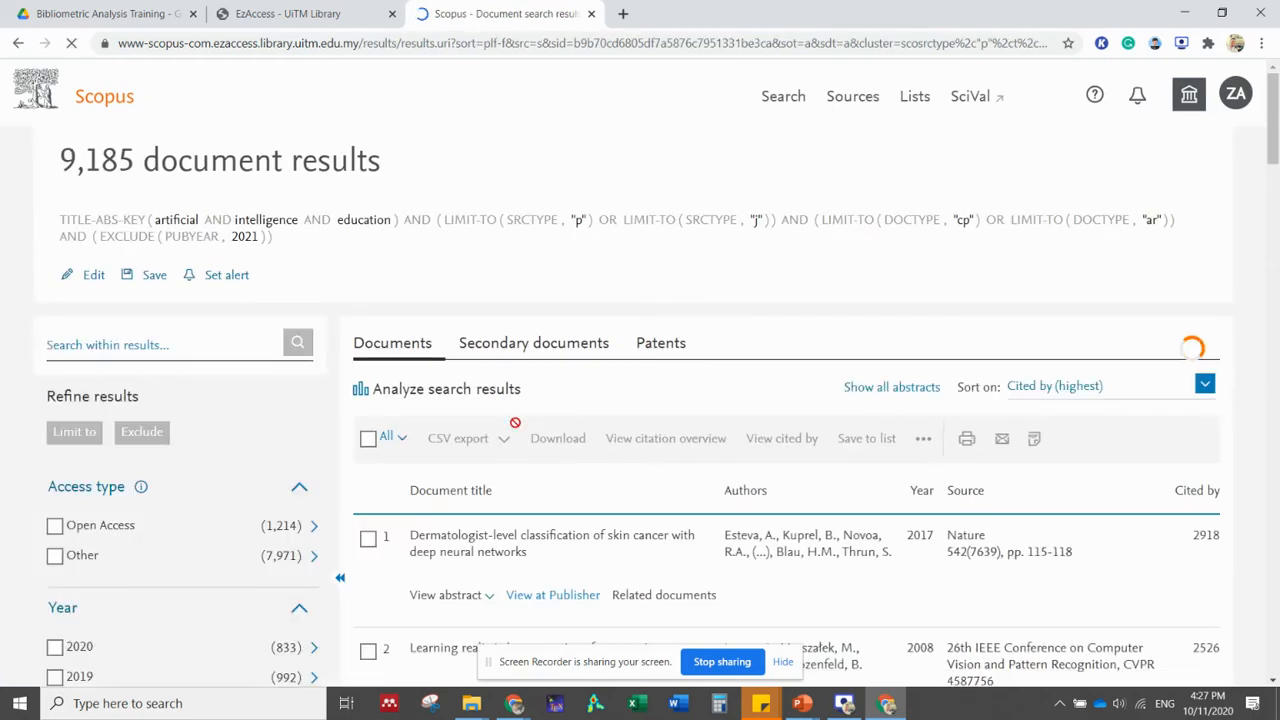
Save the revised search under the name "artificial intelligence education 10nov2020_9185"
{"action": "scroll", "coordinate": [560, 430], "scroll_direction": "down", "scroll_amount": 2}
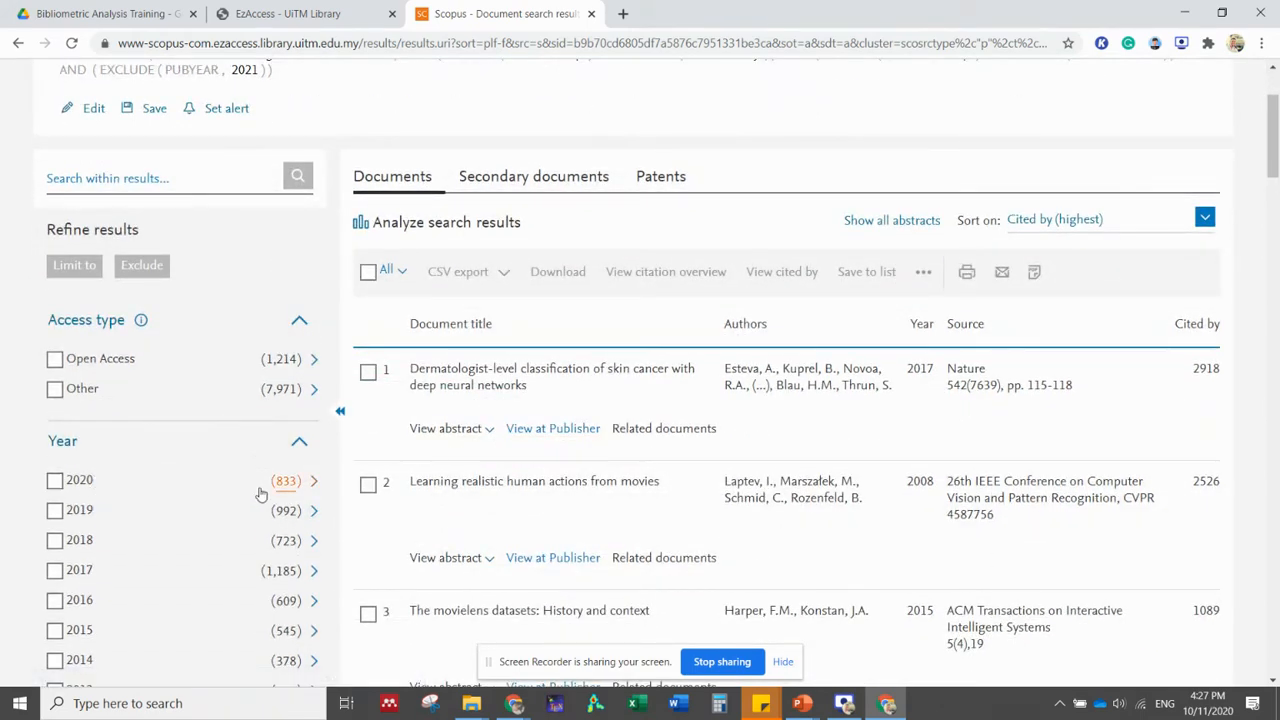
{"action": "scroll", "coordinate": [298, 493], "scroll_direction": "up", "scroll_amount": 1}
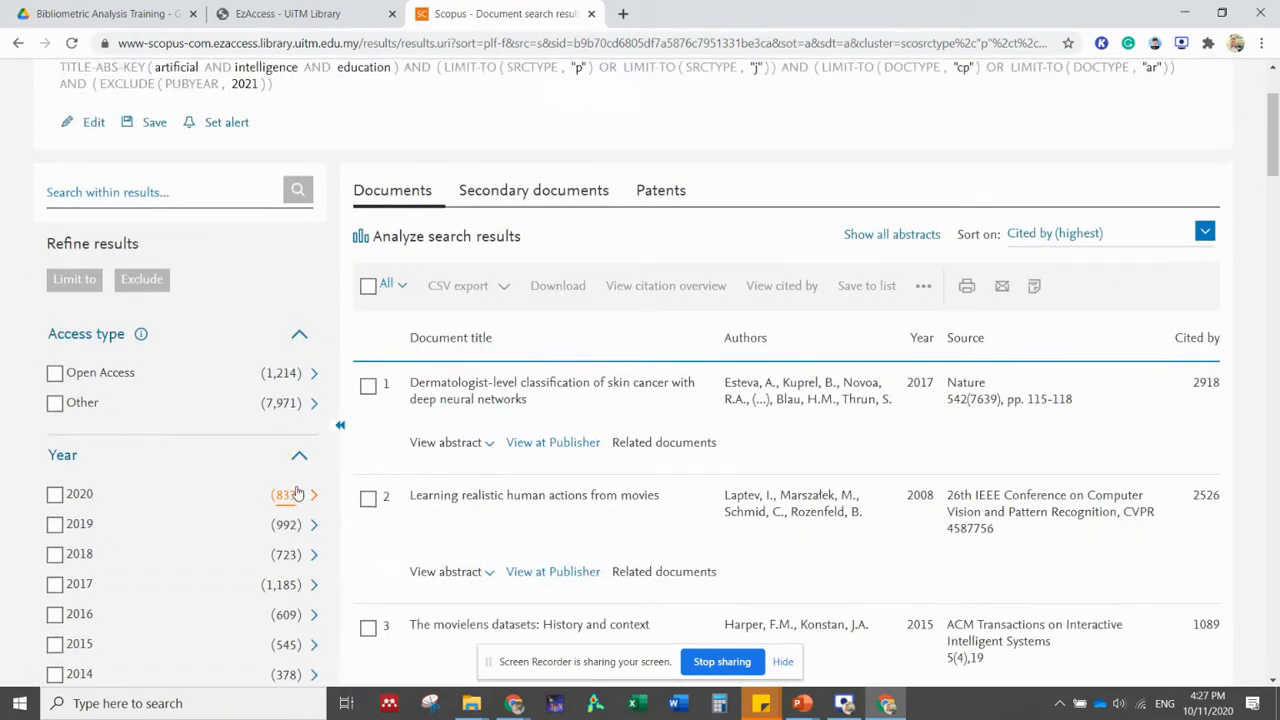
{"action": "scroll", "coordinate": [298, 493], "scroll_direction": "up", "scroll_amount": 2}
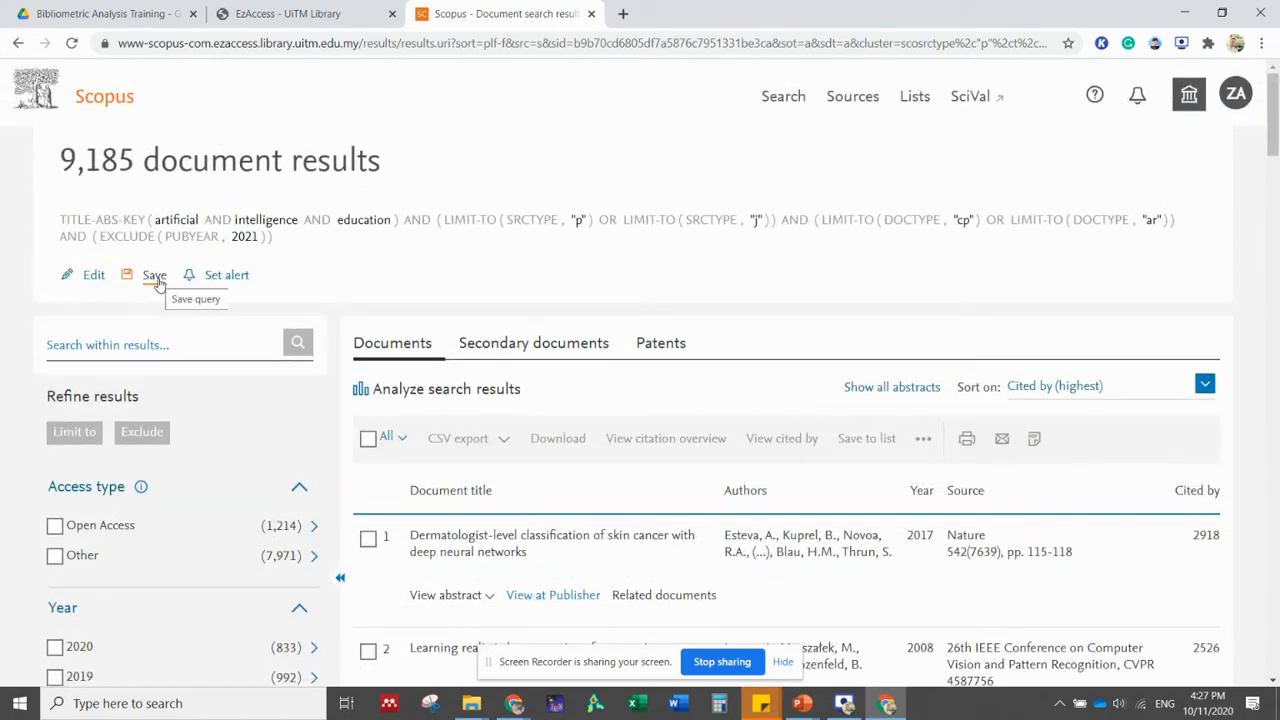
{"action": "left_click", "coordinate": [155, 276]}
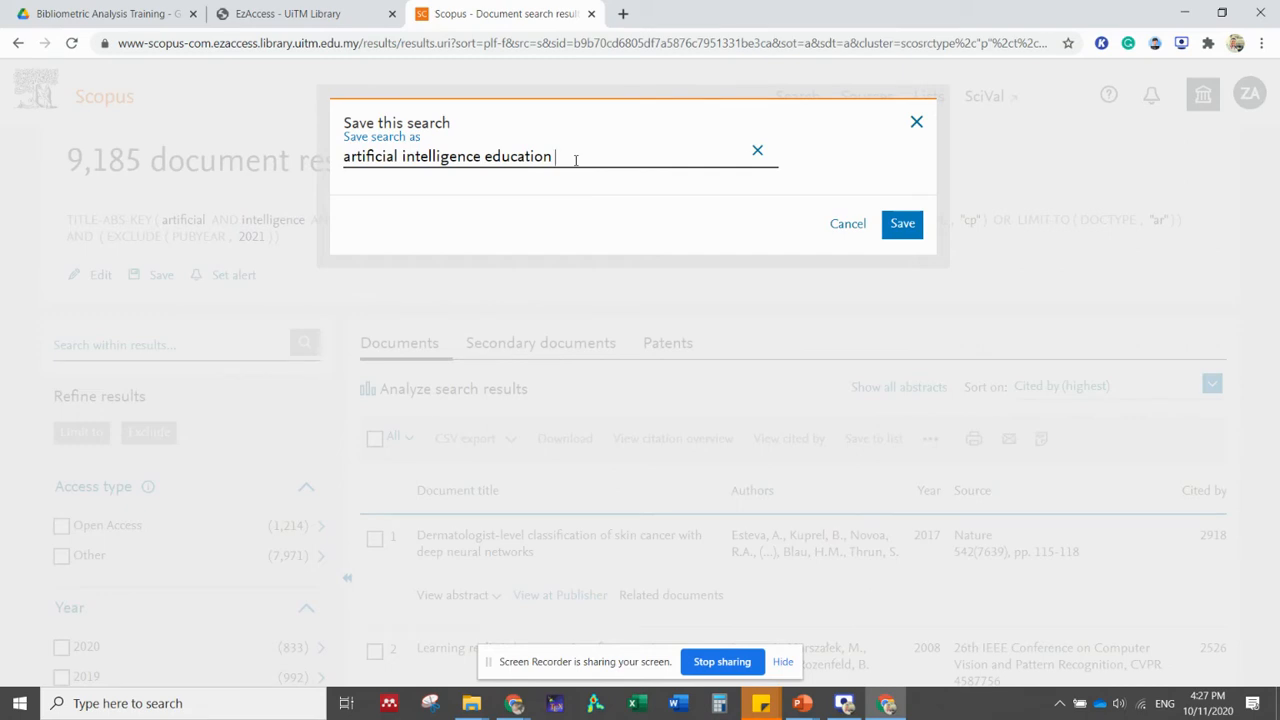
{"action": "type", "text": "10nov2020"}
{"action": "key", "text": "BackSpace"}
{"action": "key", "text": "BackSpace"}
{"action": "type", "text": "_918"}
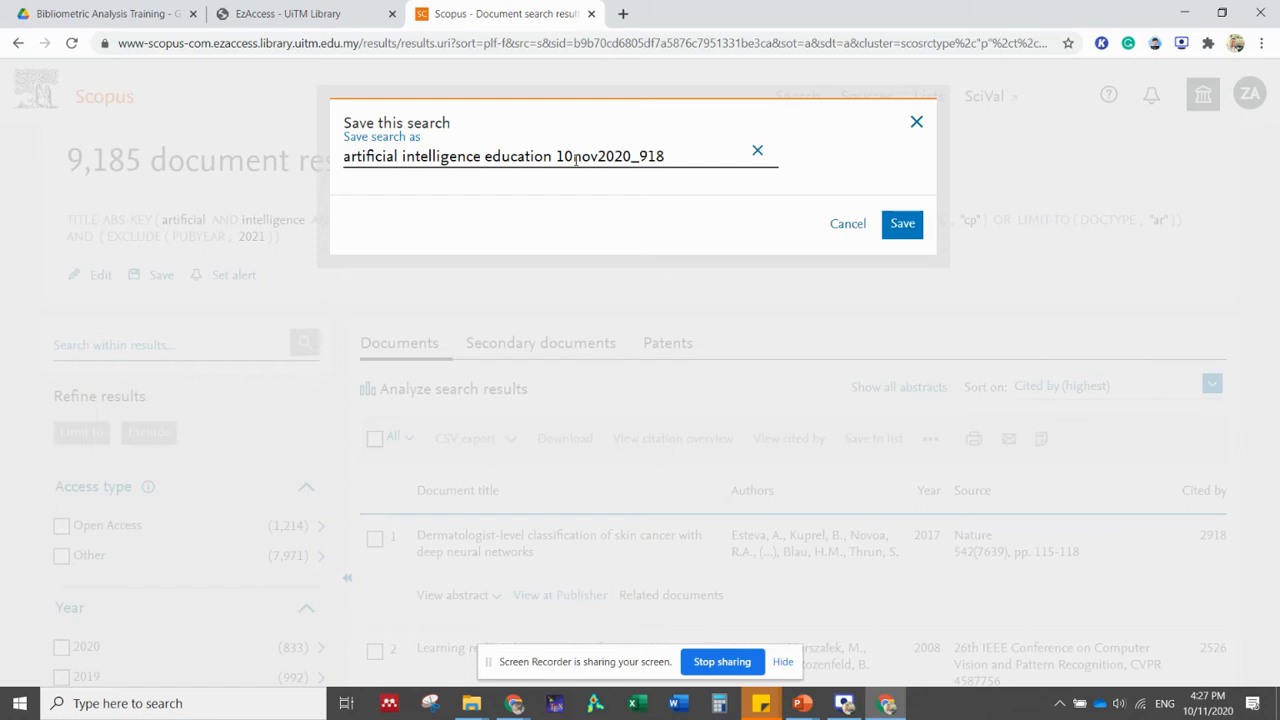
{"action": "type", "text": "5"}
{"action": "left_click", "coordinate": [899, 229]}
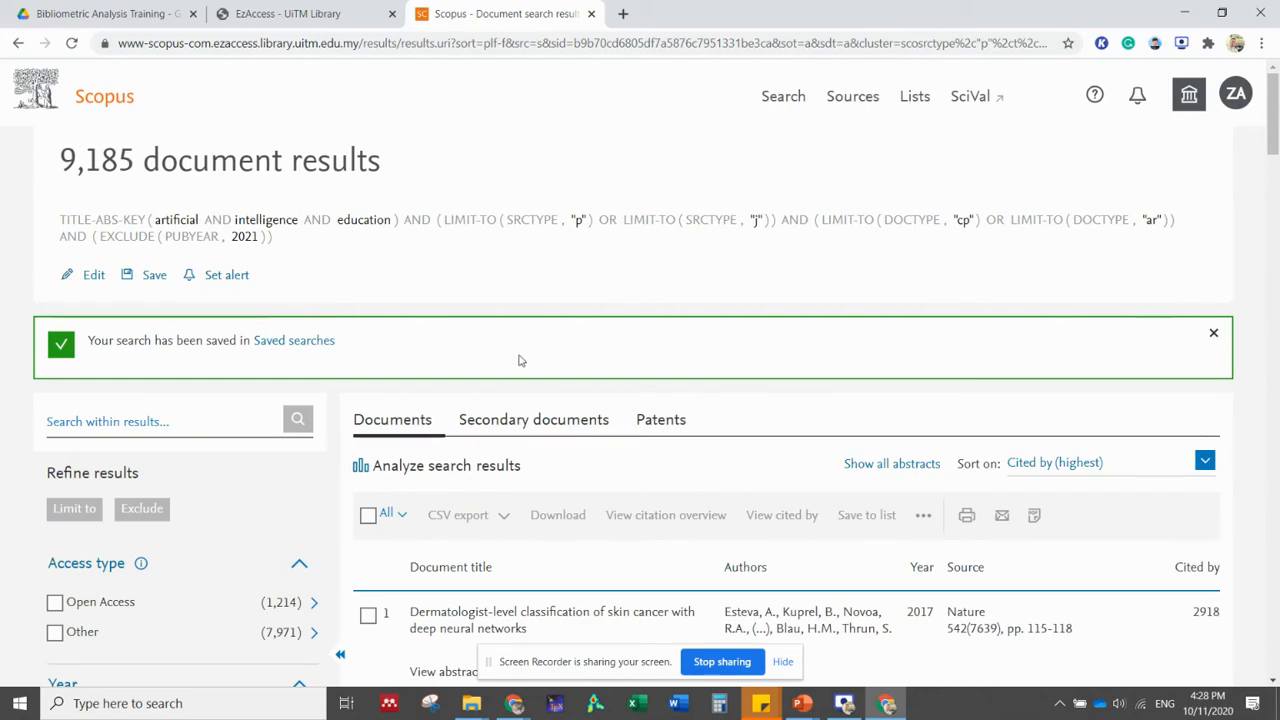
Review the access type, year, author name and subject area filters for the artificial intelligence education results
{"action": "scroll", "coordinate": [518, 360], "scroll_direction": "down", "scroll_amount": 4}
{"action": "scroll", "coordinate": [517, 362], "scroll_direction": "up", "scroll_amount": 4}
{"action": "scroll", "coordinate": [467, 286], "scroll_direction": "down", "scroll_amount": 3}
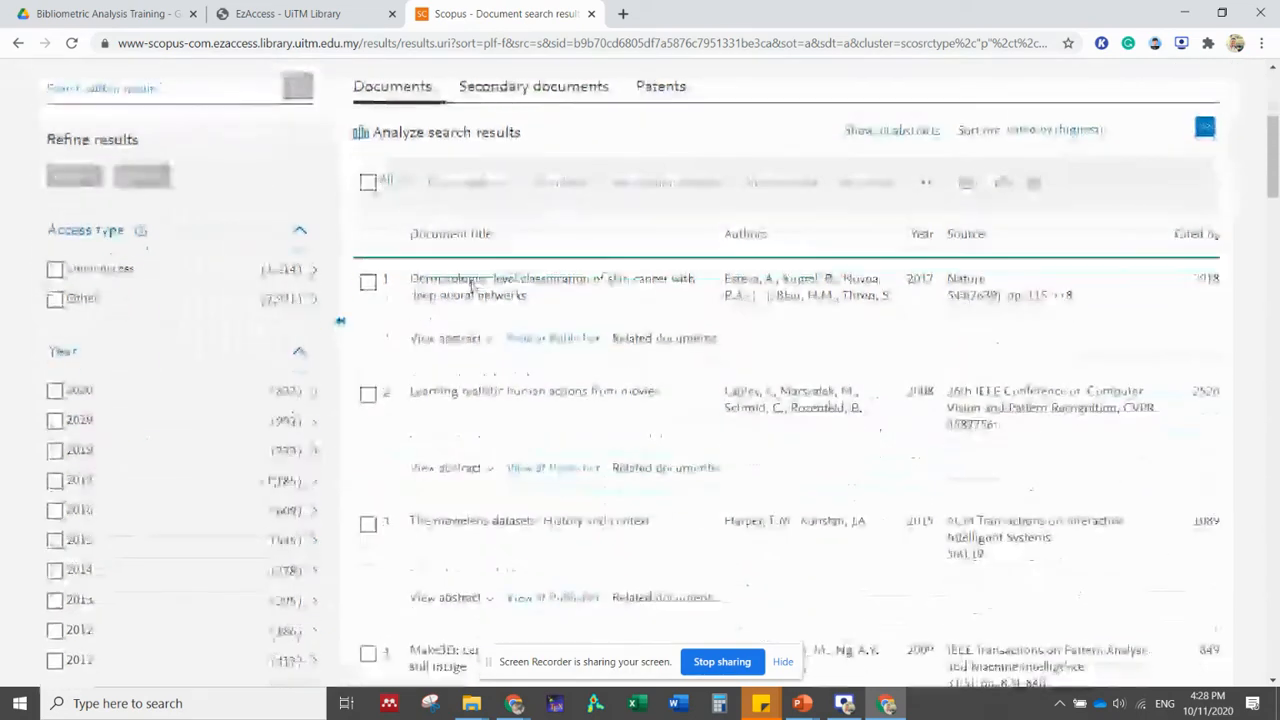
{"action": "scroll", "coordinate": [472, 288], "scroll_direction": "up", "scroll_amount": 1}
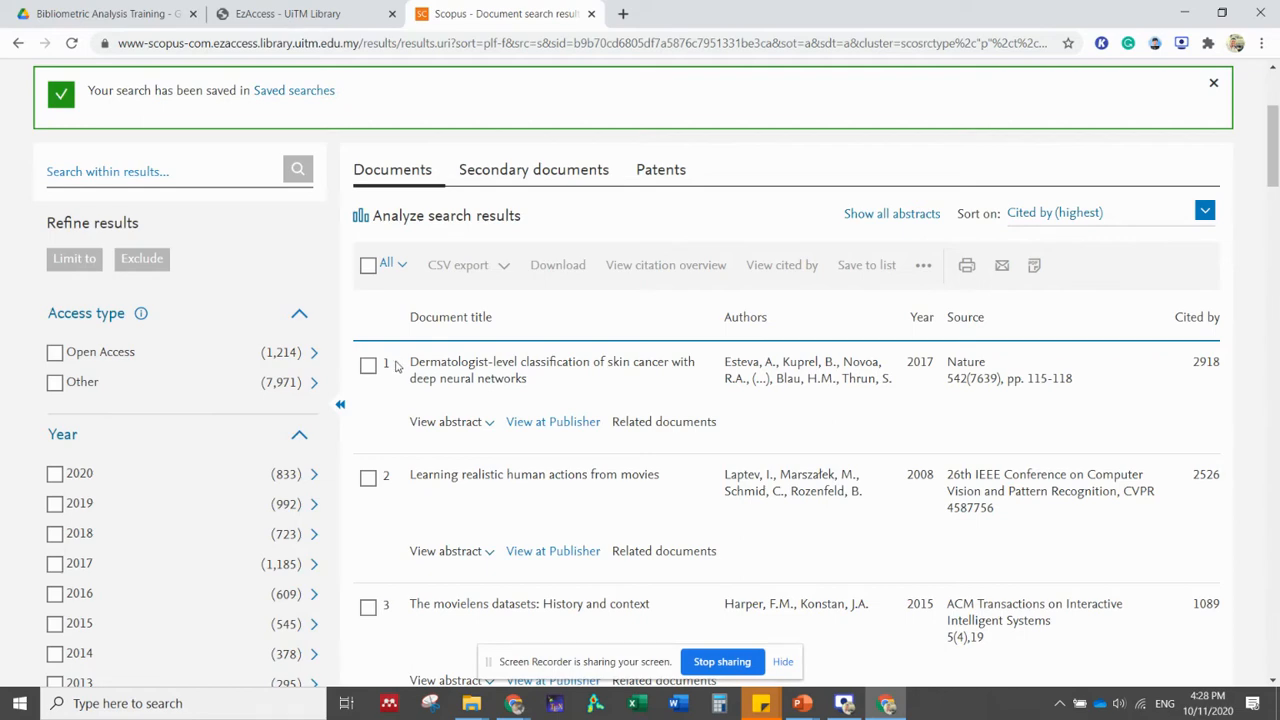
{"action": "scroll", "coordinate": [281, 403], "scroll_direction": "down", "scroll_amount": 3}
{"action": "scroll", "coordinate": [280, 404], "scroll_direction": "up", "scroll_amount": 2}
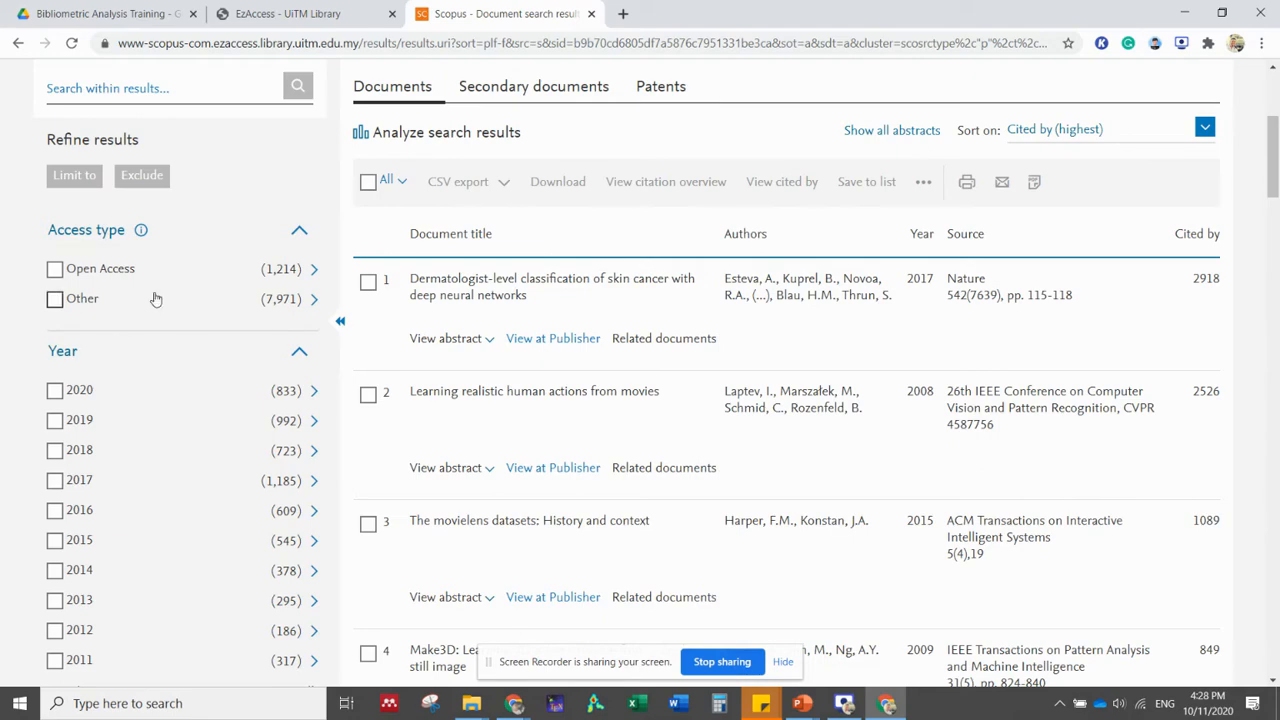
{"action": "scroll", "coordinate": [108, 330], "scroll_direction": "down", "scroll_amount": 2}
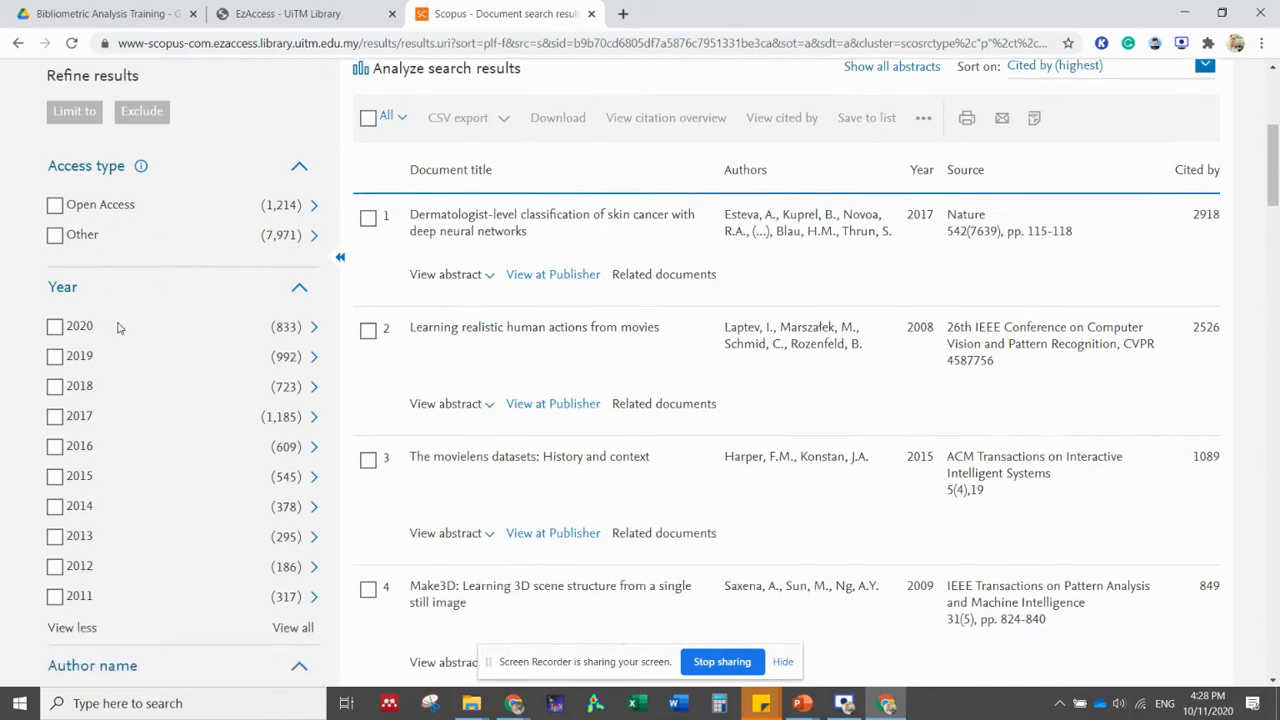
{"action": "scroll", "coordinate": [97, 421], "scroll_direction": "down", "scroll_amount": 3}
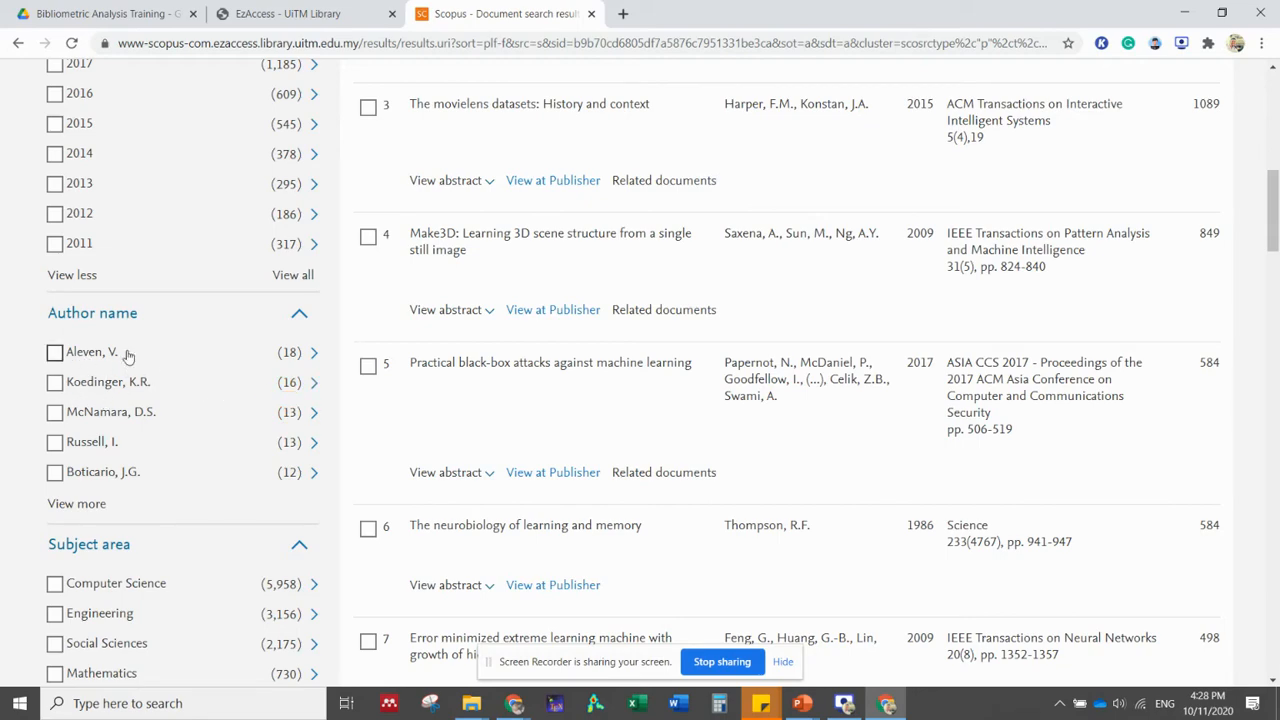
{"action": "scroll", "coordinate": [127, 357], "scroll_direction": "down", "scroll_amount": 1}
{"action": "scroll", "coordinate": [127, 357], "scroll_direction": "down", "scroll_amount": 2}
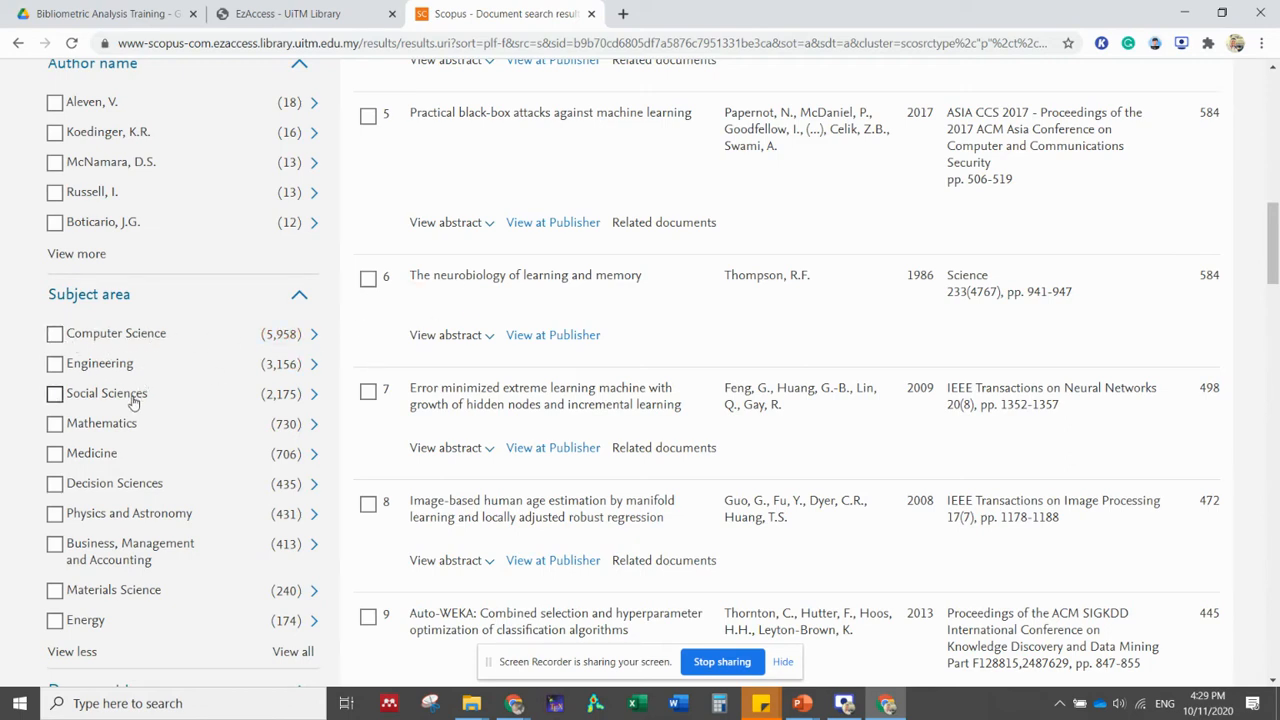
Examine the document type and source title filters, comparing the conference proceedings and journals listed
{"action": "scroll", "coordinate": [140, 400], "scroll_direction": "down", "scroll_amount": 4}
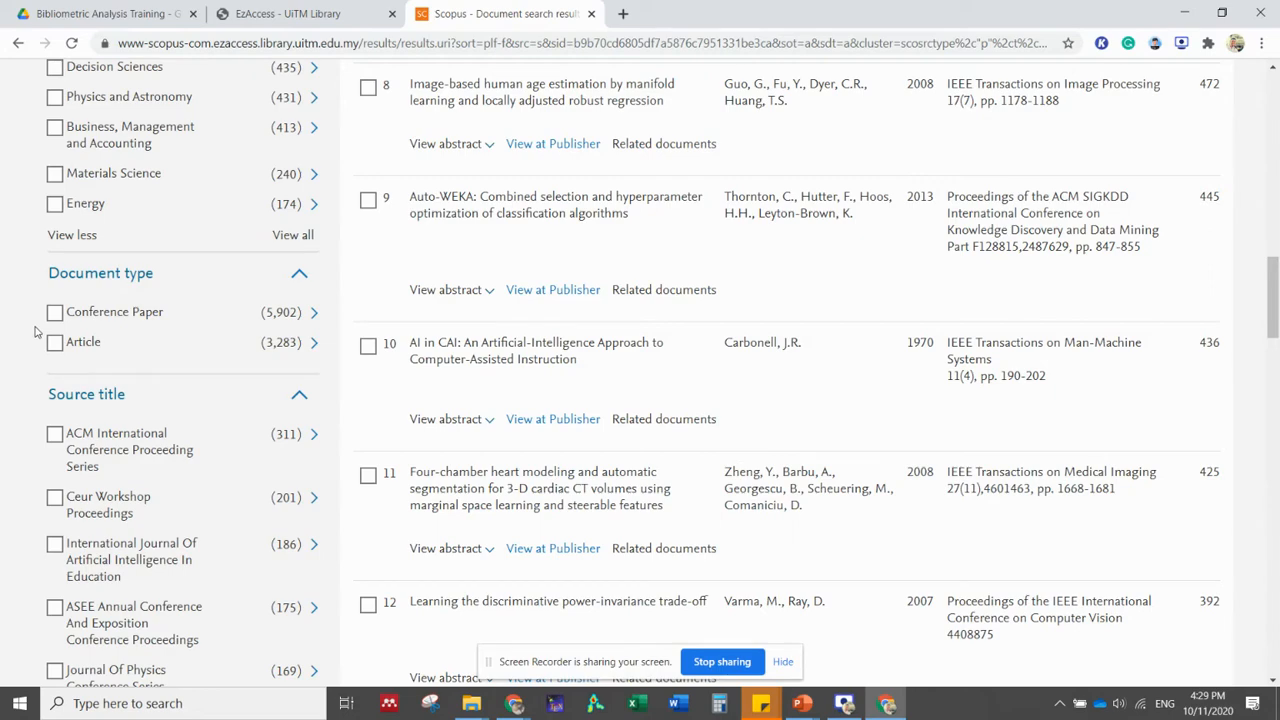
{"action": "scroll", "coordinate": [35, 332], "scroll_direction": "down", "scroll_amount": 3}
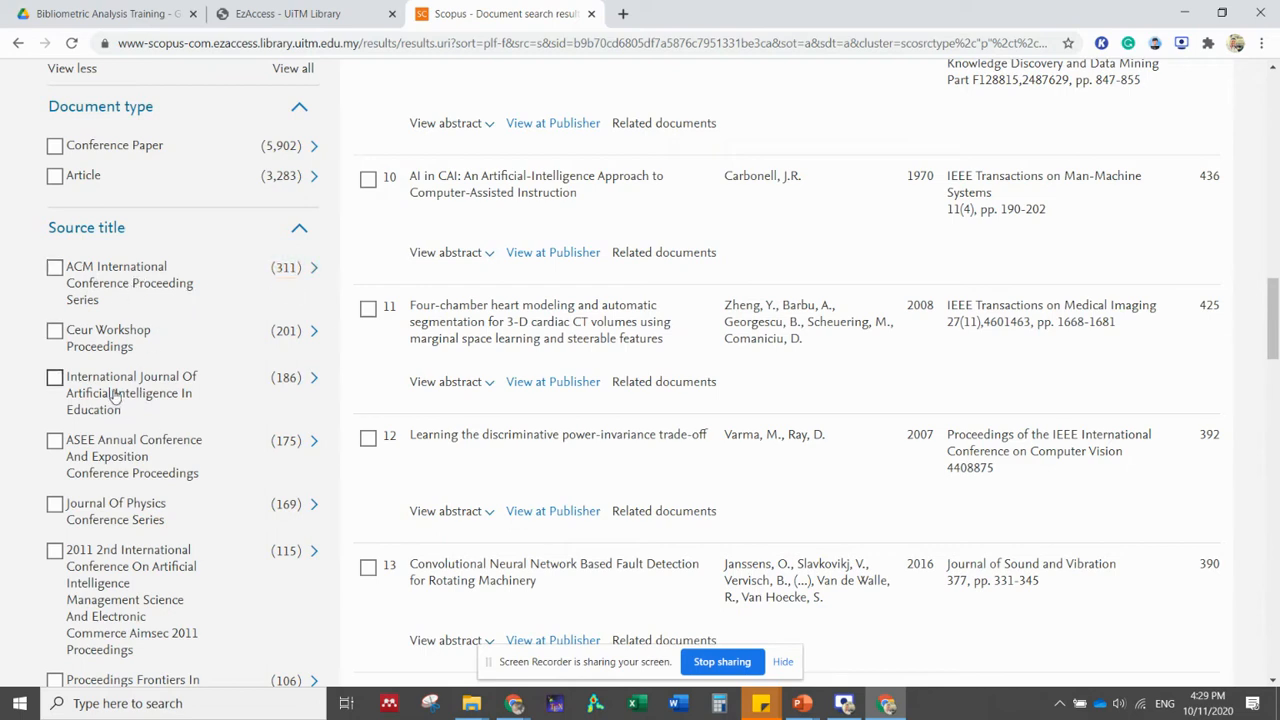
{"action": "scroll", "coordinate": [115, 395], "scroll_direction": "down", "scroll_amount": 1}
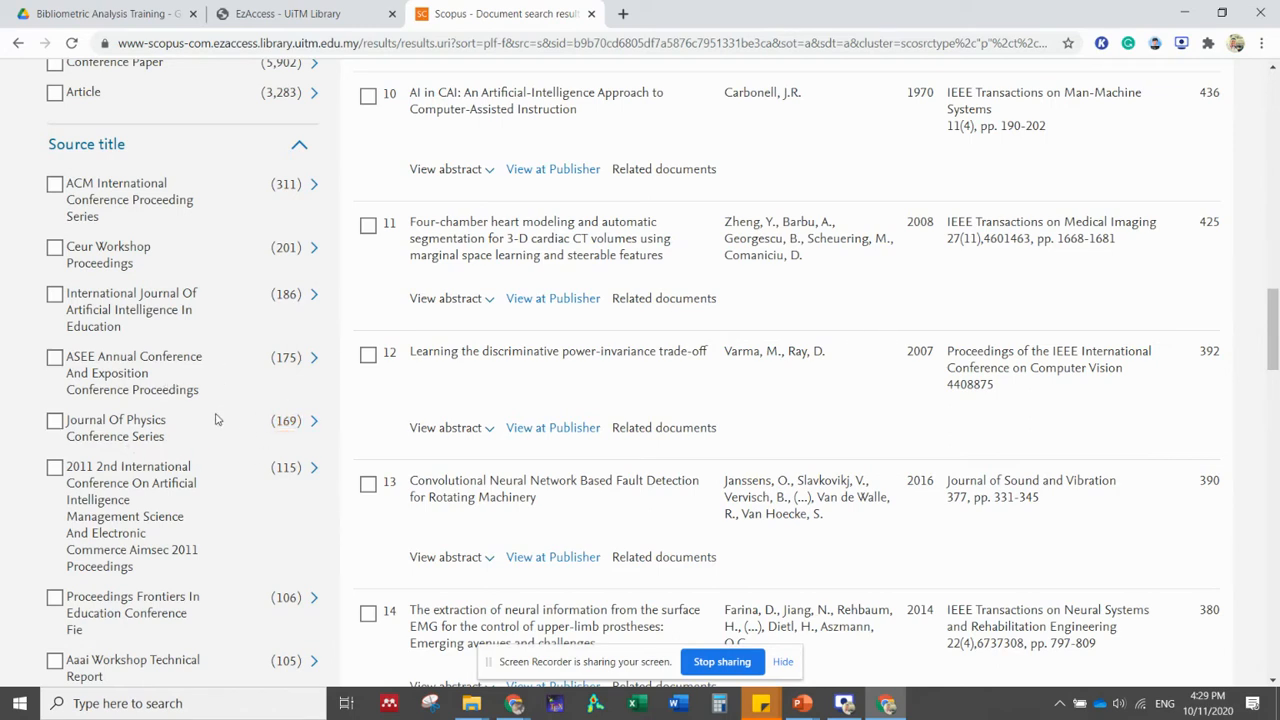
{"action": "scroll", "coordinate": [212, 370], "scroll_direction": "up", "scroll_amount": 2}
{"action": "scroll", "coordinate": [160, 415], "scroll_direction": "down", "scroll_amount": 4}
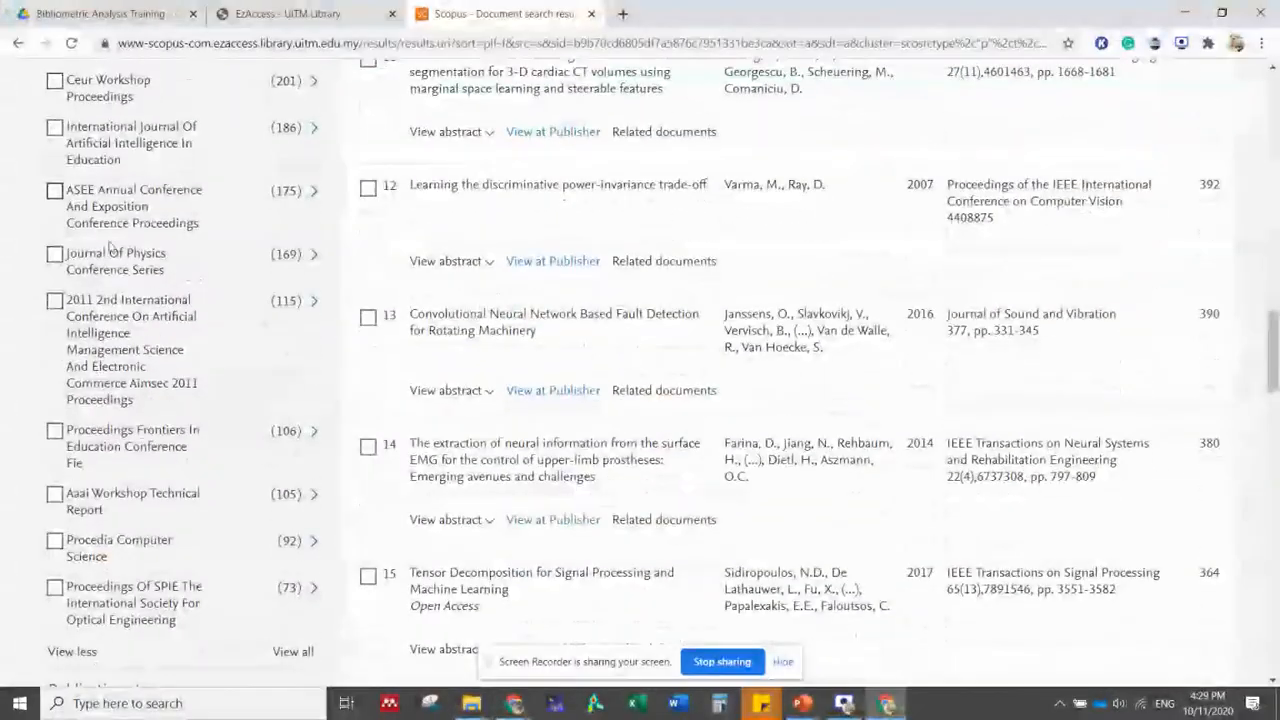
{"action": "scroll", "coordinate": [115, 240], "scroll_direction": "up", "scroll_amount": 1}
{"action": "scroll", "coordinate": [157, 405], "scroll_direction": "up", "scroll_amount": 1}
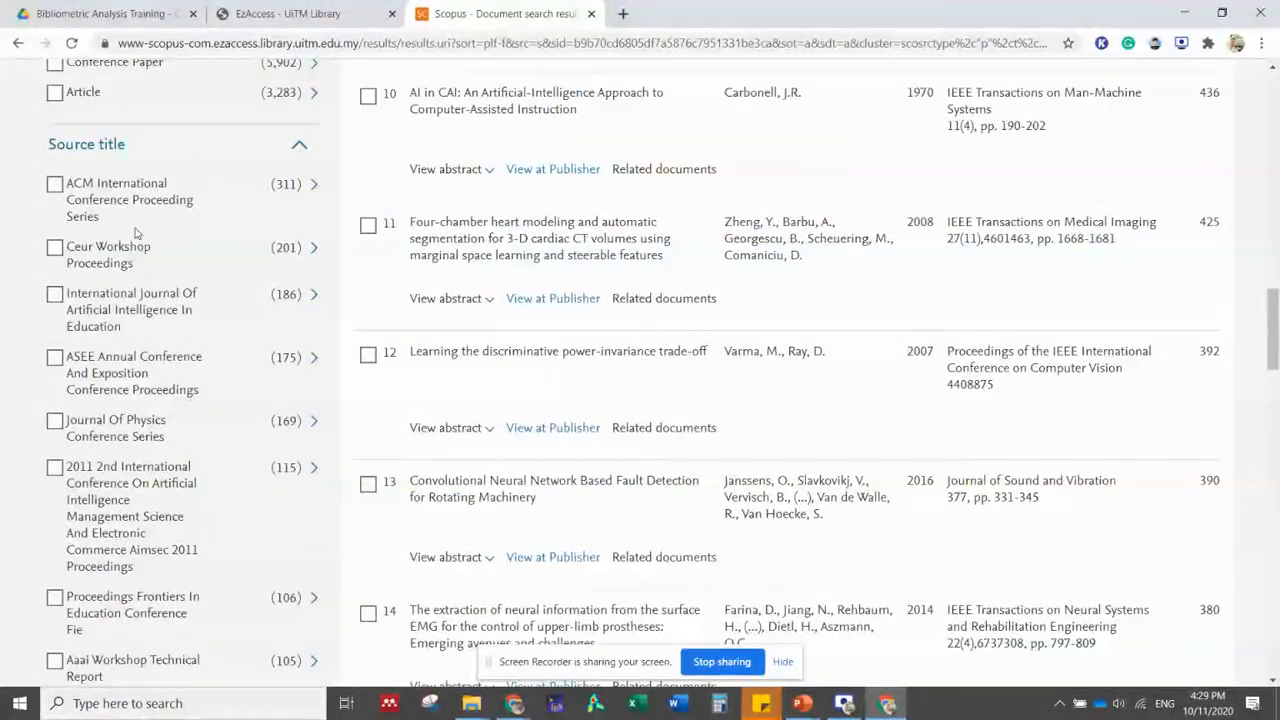
{"action": "scroll", "coordinate": [215, 280], "scroll_direction": "down", "scroll_amount": 4}
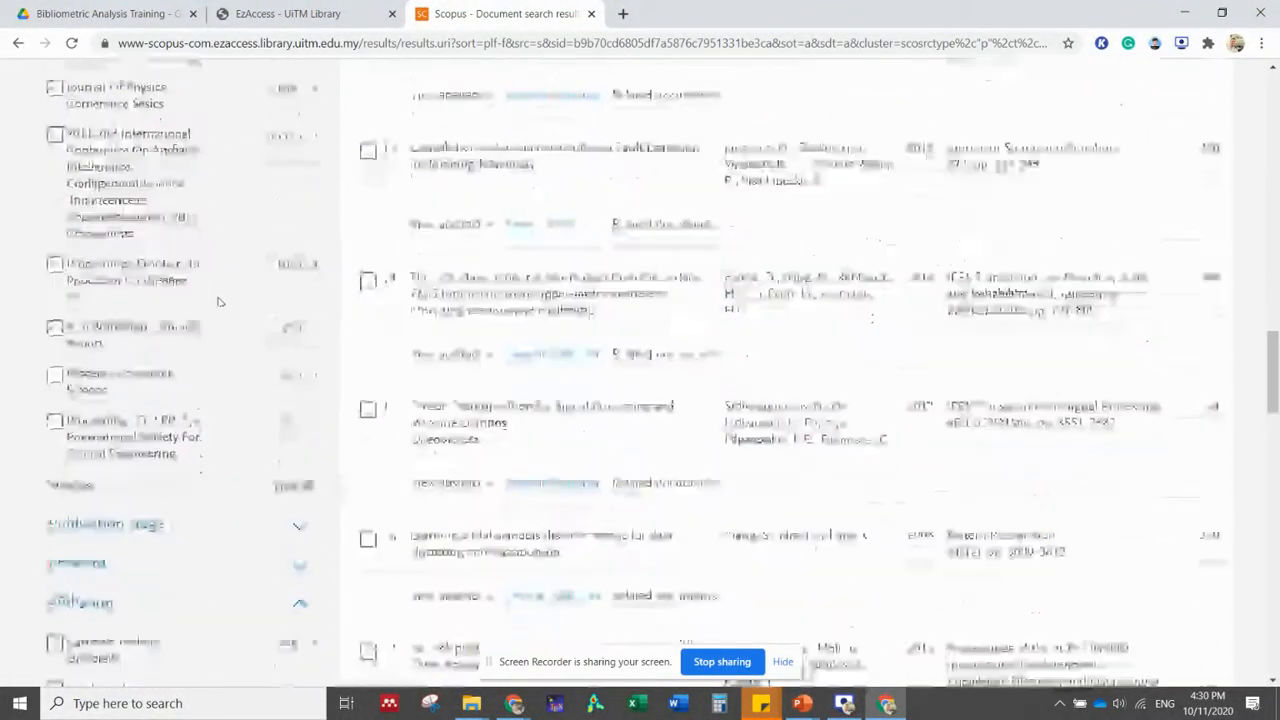
Examine the affiliation, funding sponsor, country/territory, source type and language filters of the results
{"action": "scroll", "coordinate": [200, 290], "scroll_direction": "down", "scroll_amount": 4}
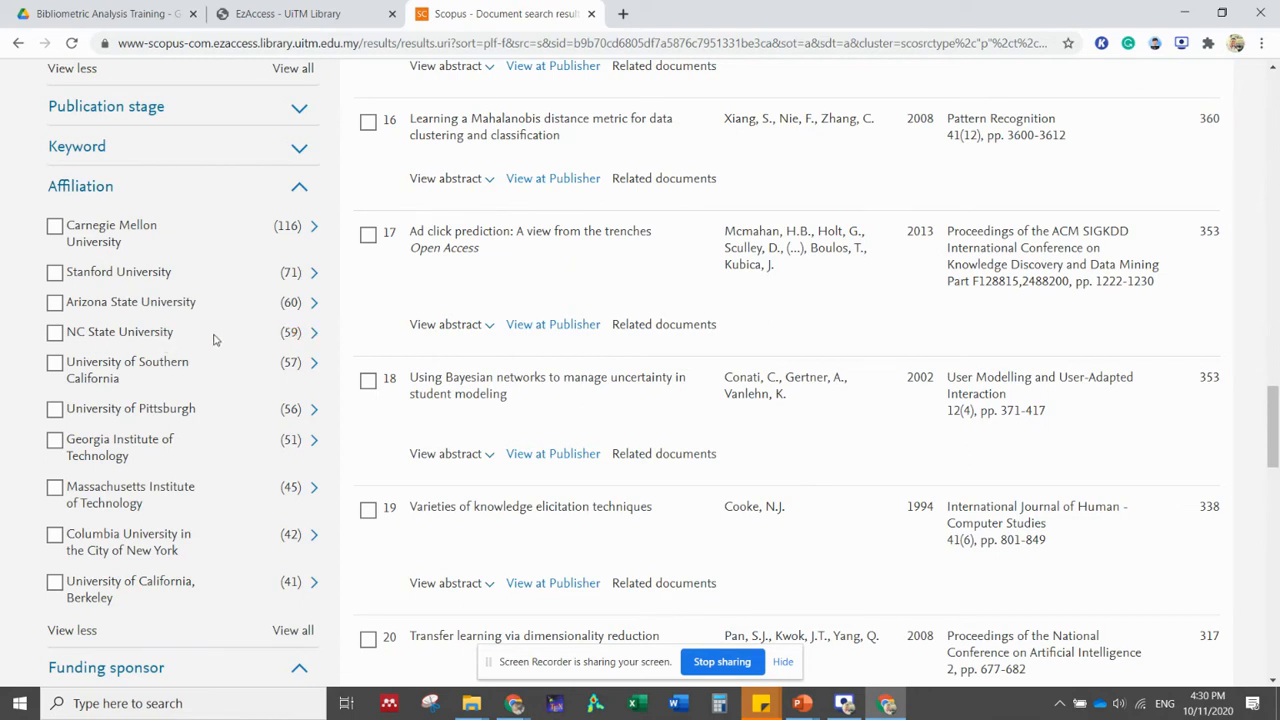
{"action": "scroll", "coordinate": [12, 346], "scroll_direction": "down", "scroll_amount": 3}
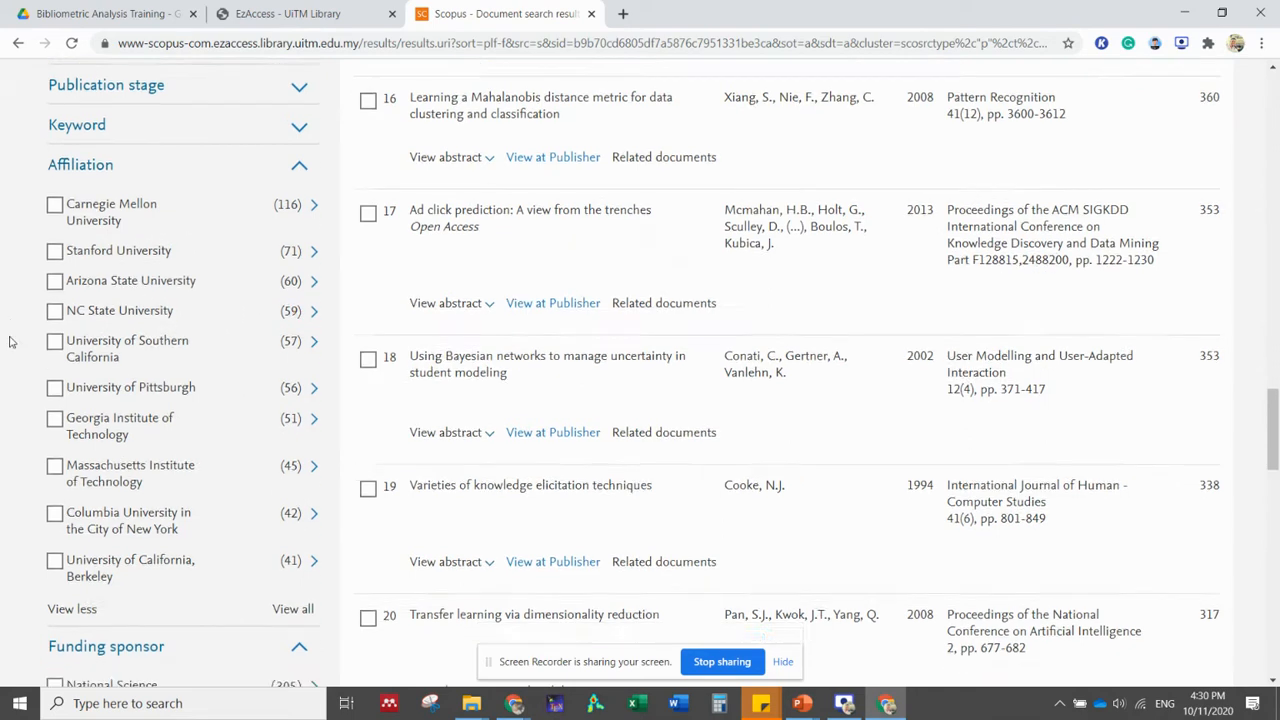
{"action": "scroll", "coordinate": [9, 346], "scroll_direction": "down", "scroll_amount": 1}
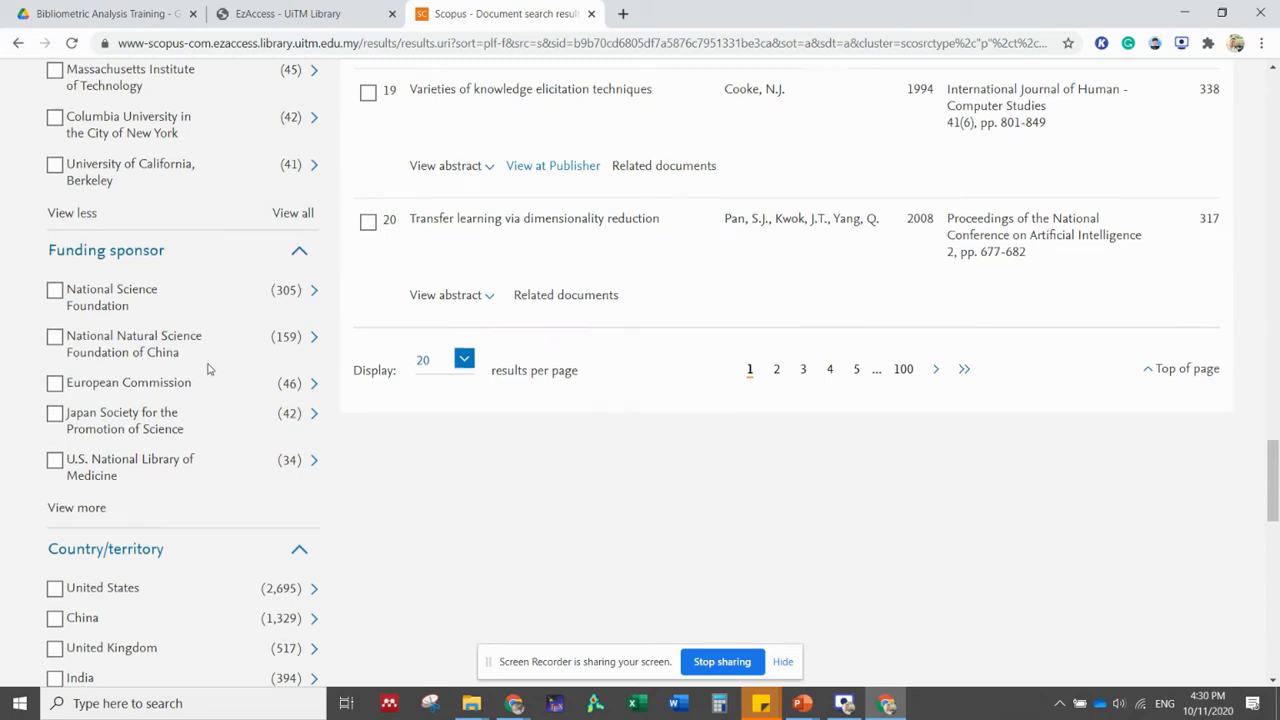
{"action": "scroll", "coordinate": [206, 390], "scroll_direction": "down", "scroll_amount": 3}
{"action": "scroll", "coordinate": [205, 386], "scroll_direction": "down", "scroll_amount": 1}
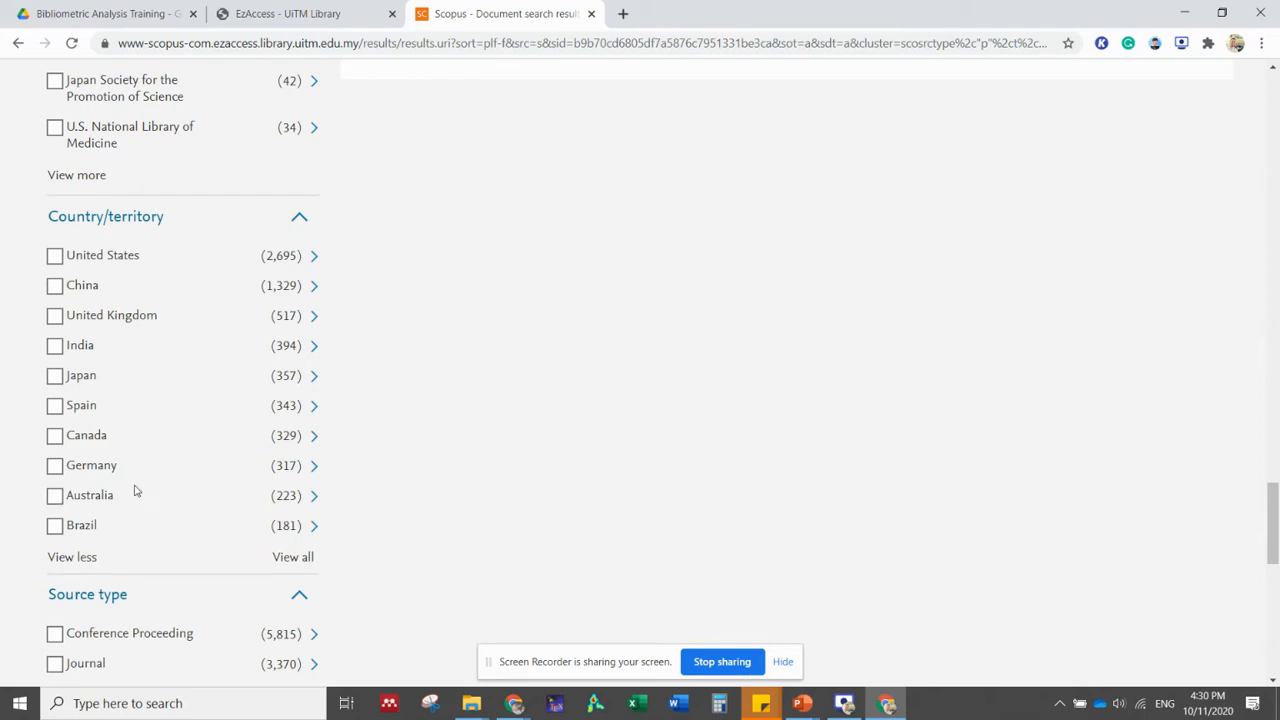
{"action": "scroll", "coordinate": [386, 337], "scroll_direction": "down", "scroll_amount": 3}
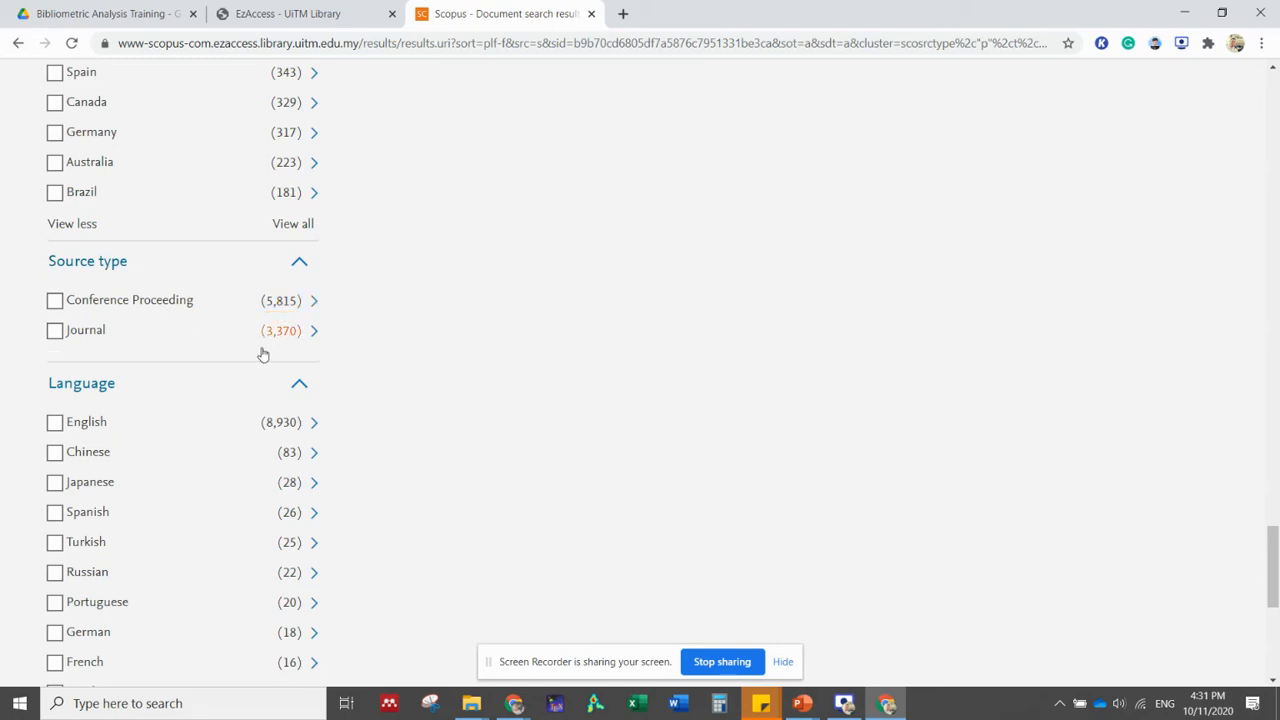
{"action": "scroll", "coordinate": [365, 368], "scroll_direction": "down", "scroll_amount": 2}
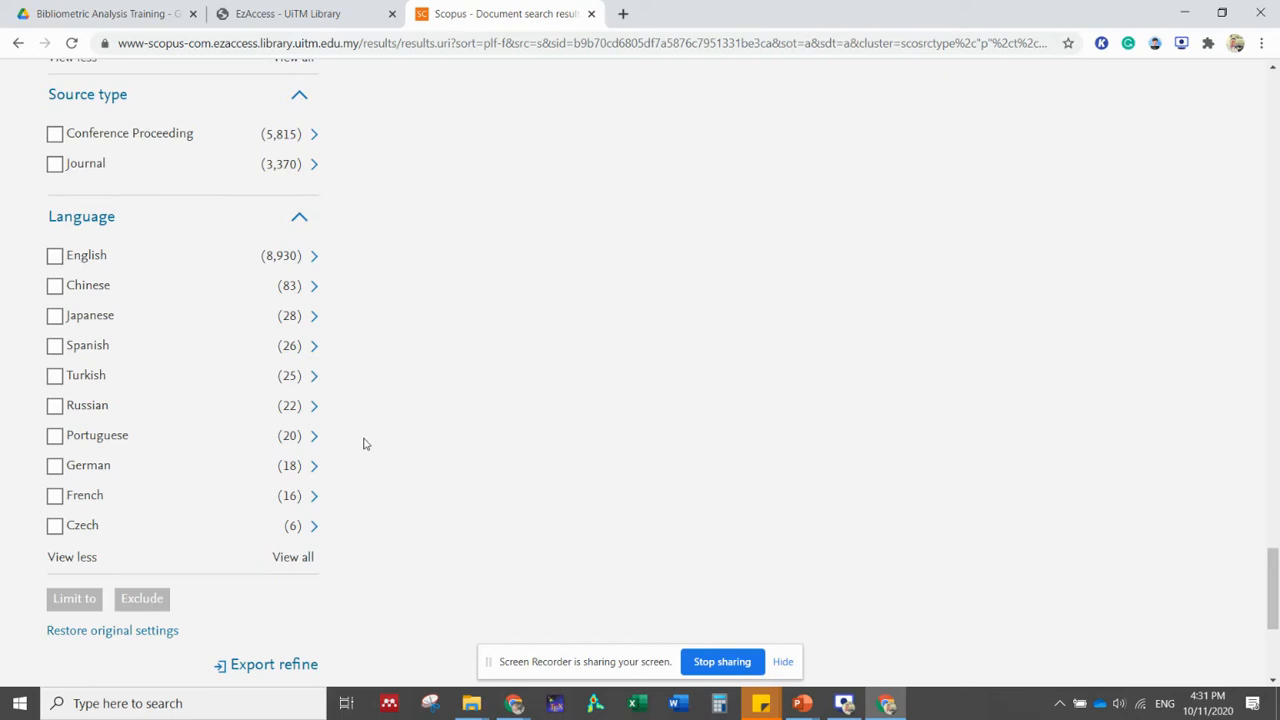
Limit the search results to documents in English
{"action": "scroll", "coordinate": [363, 449], "scroll_direction": "up", "scroll_amount": 1}
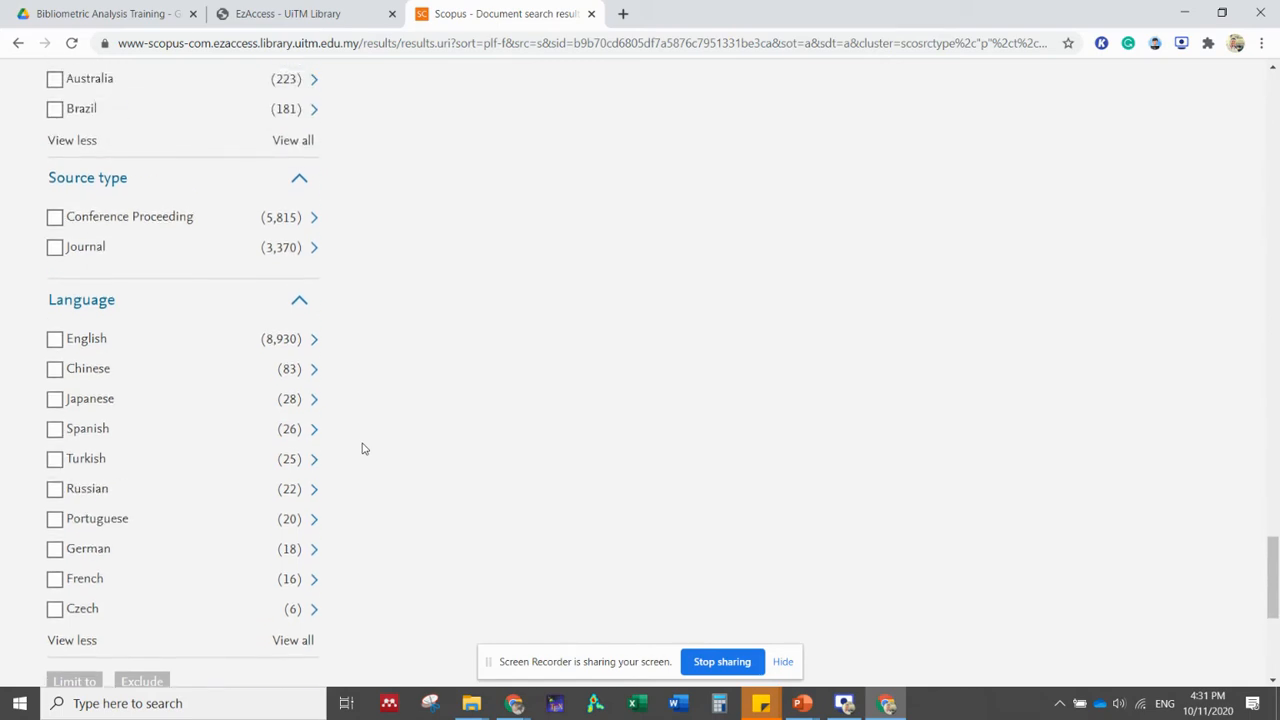
{"action": "scroll", "coordinate": [363, 449], "scroll_direction": "down", "scroll_amount": 1}
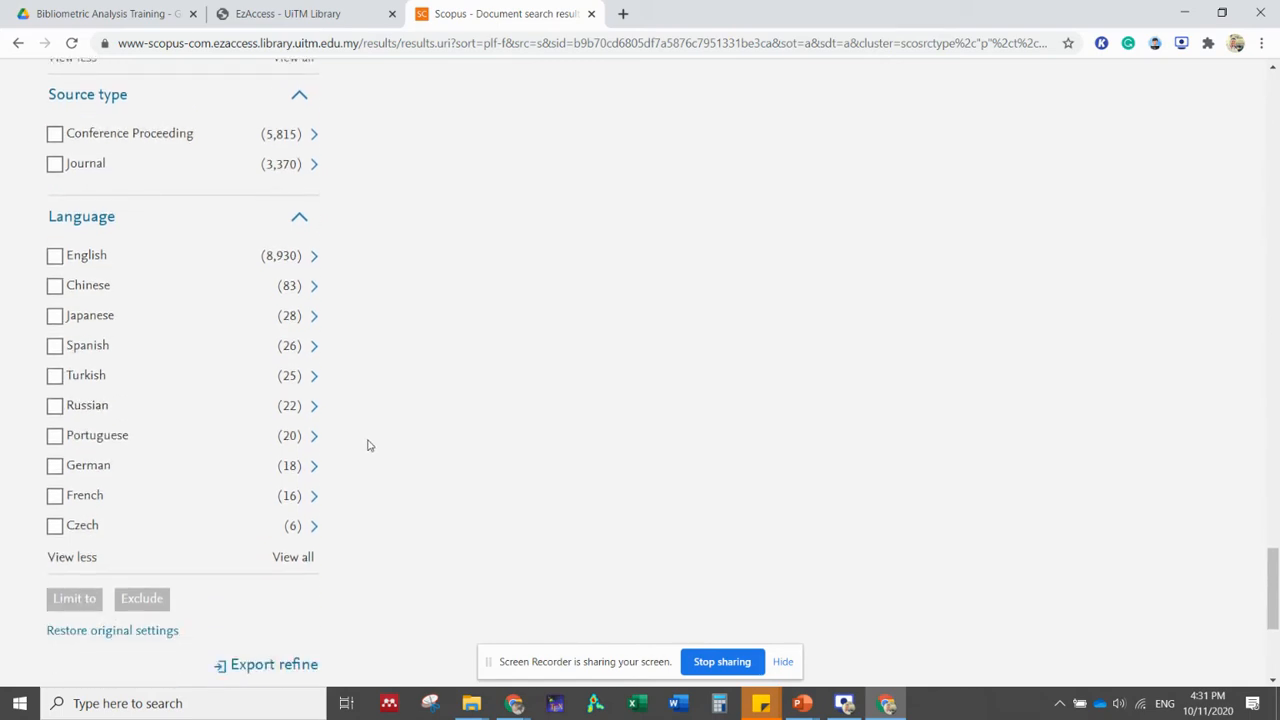
{"action": "left_click", "coordinate": [54, 256]}
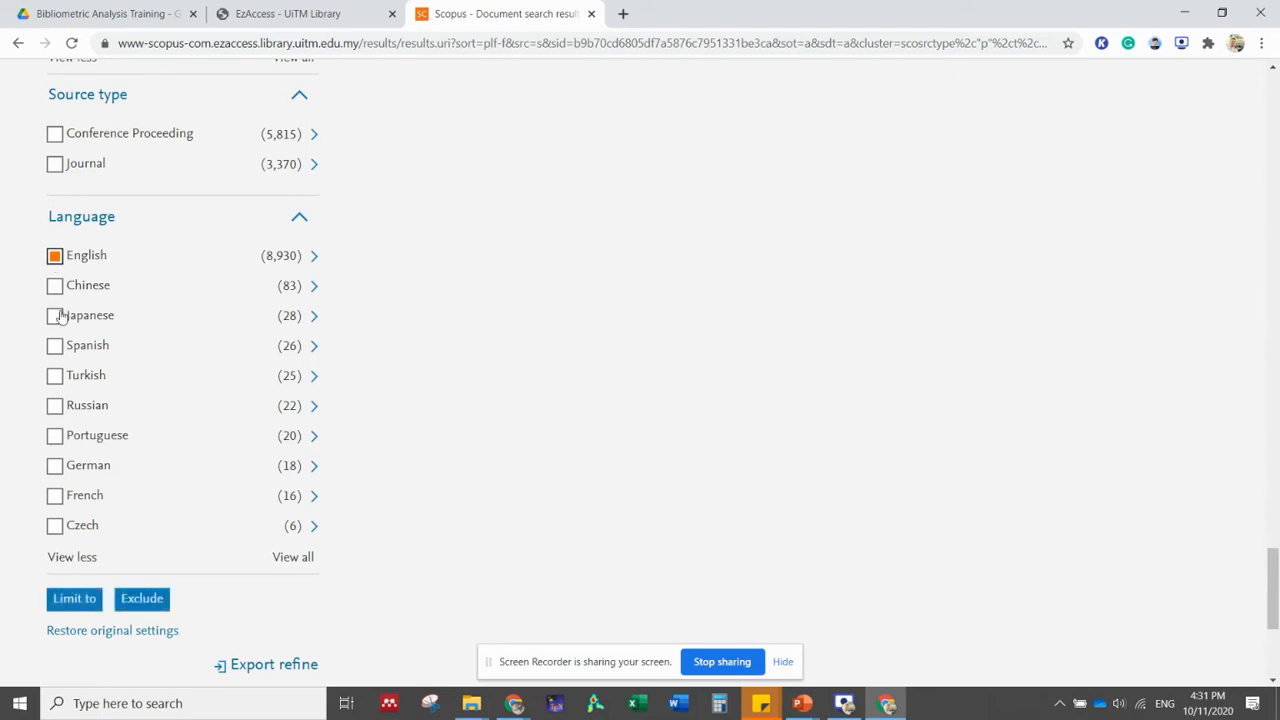
{"action": "left_click", "coordinate": [76, 600]}
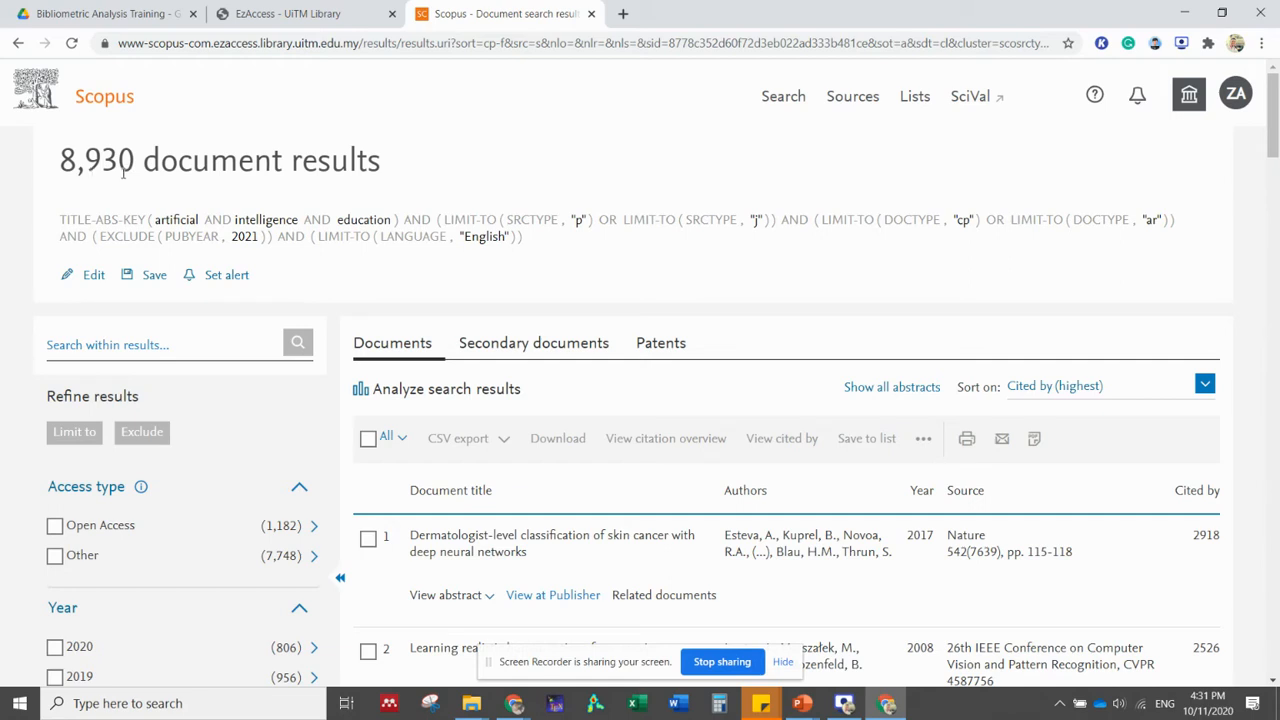
Save the English-limited search under the name "artificial intelligence education 10nov2020_8930_english only"
{"action": "left_click", "coordinate": [155, 285]}
{"action": "left_click", "coordinate": [573, 153]}
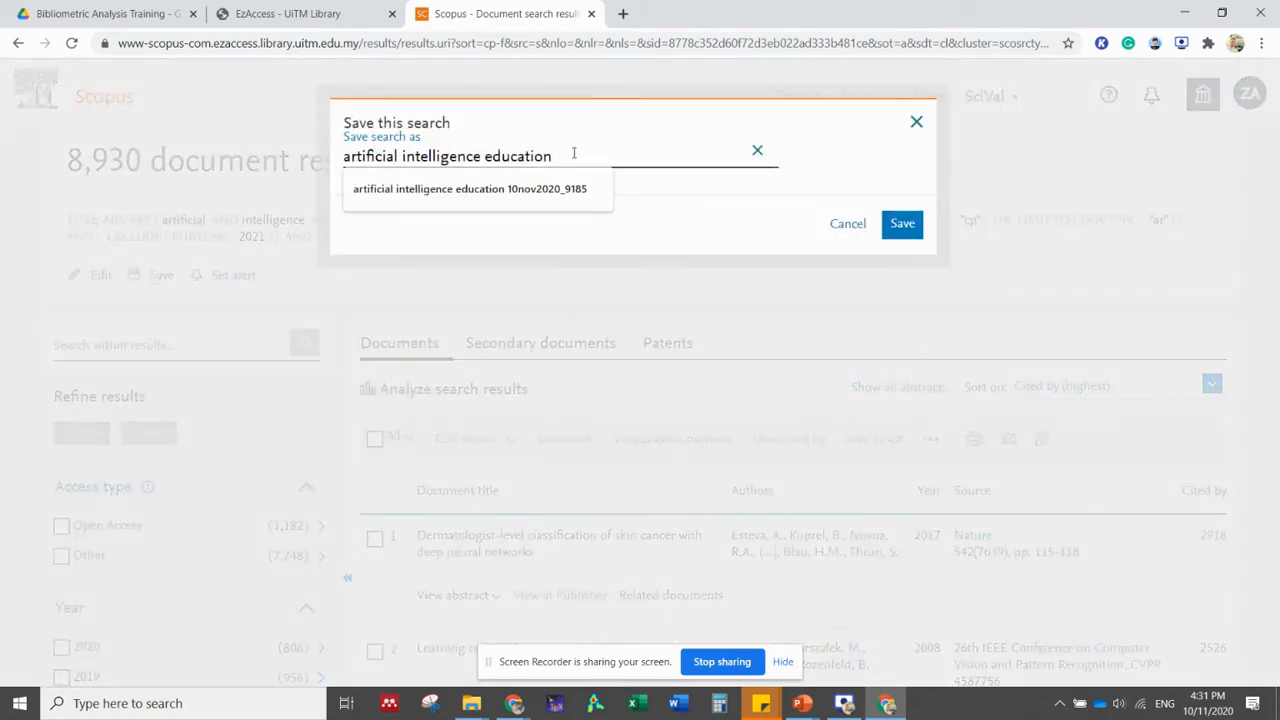
{"action": "left_click", "coordinate": [562, 189]}
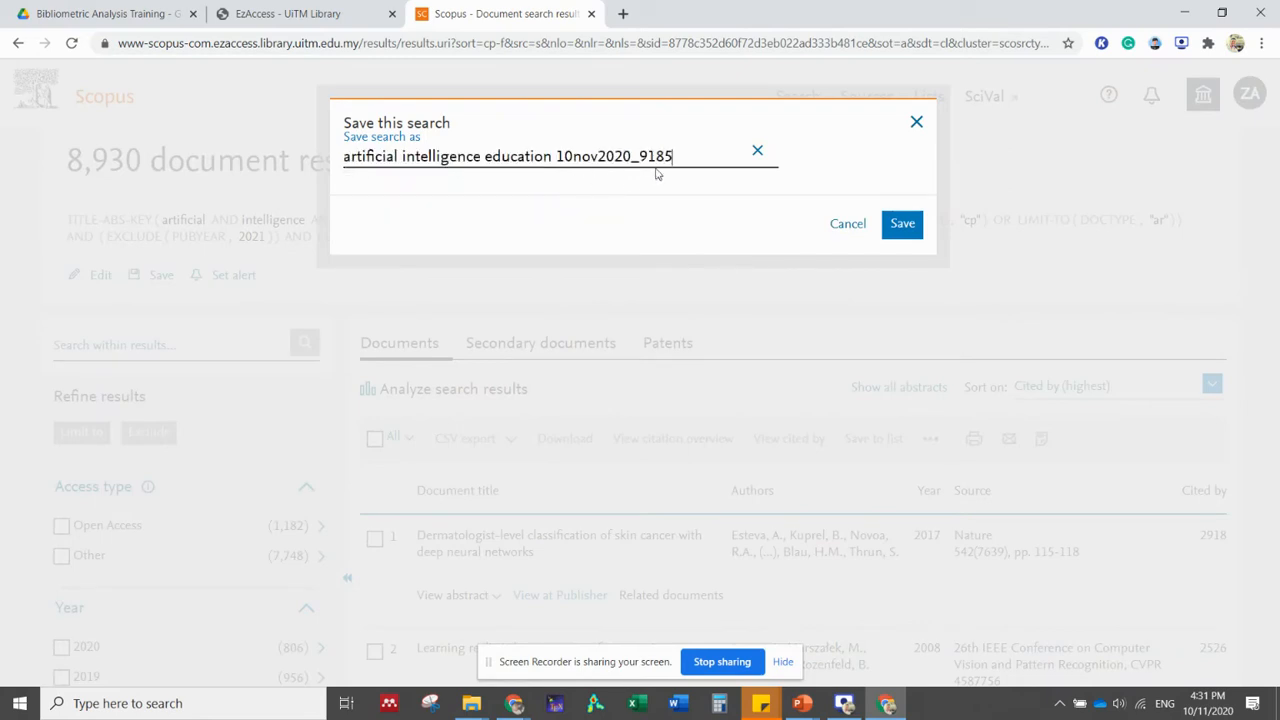
{"action": "key", "text": "BackSpace"}
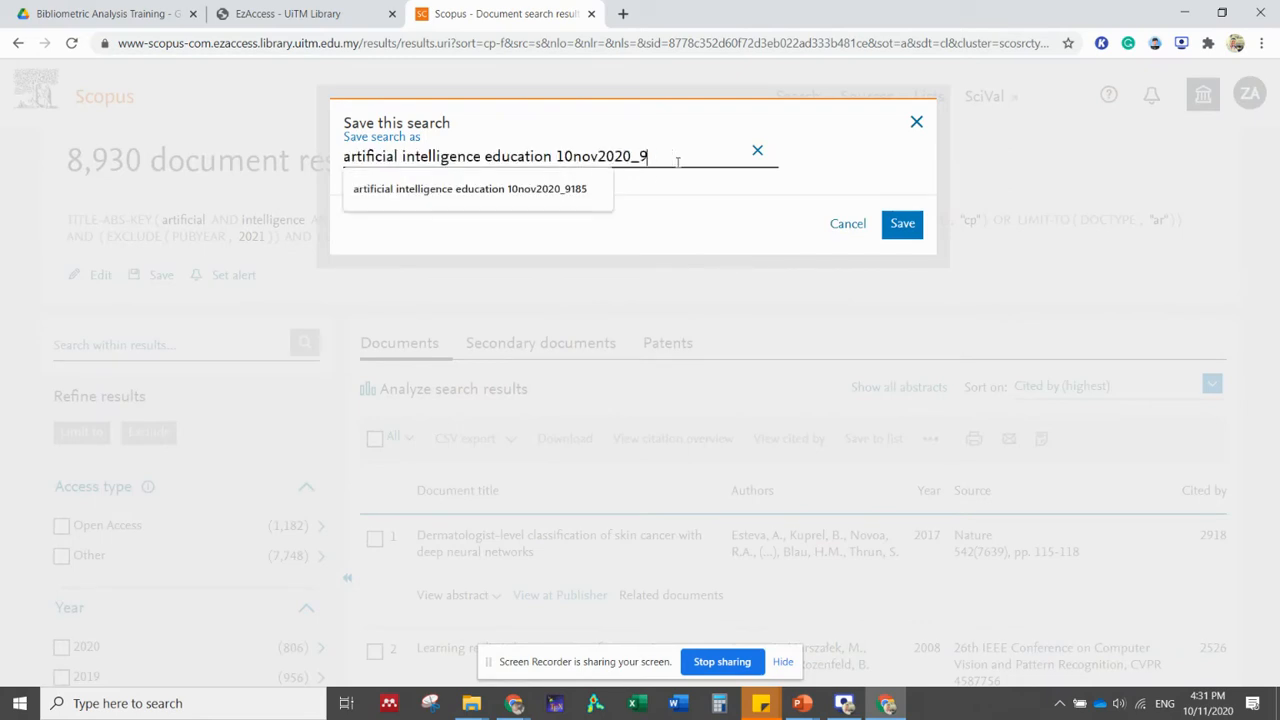
{"action": "type", "text": "8930_english"}
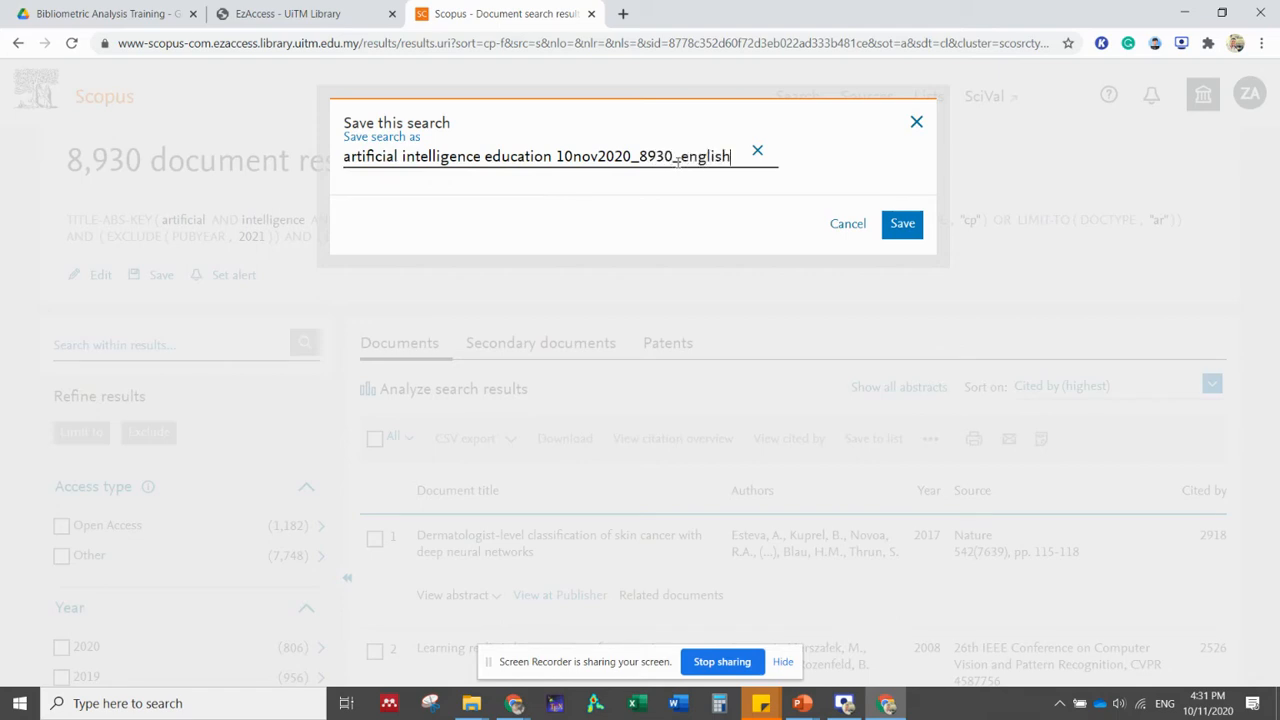
{"action": "type", "text": " only"}
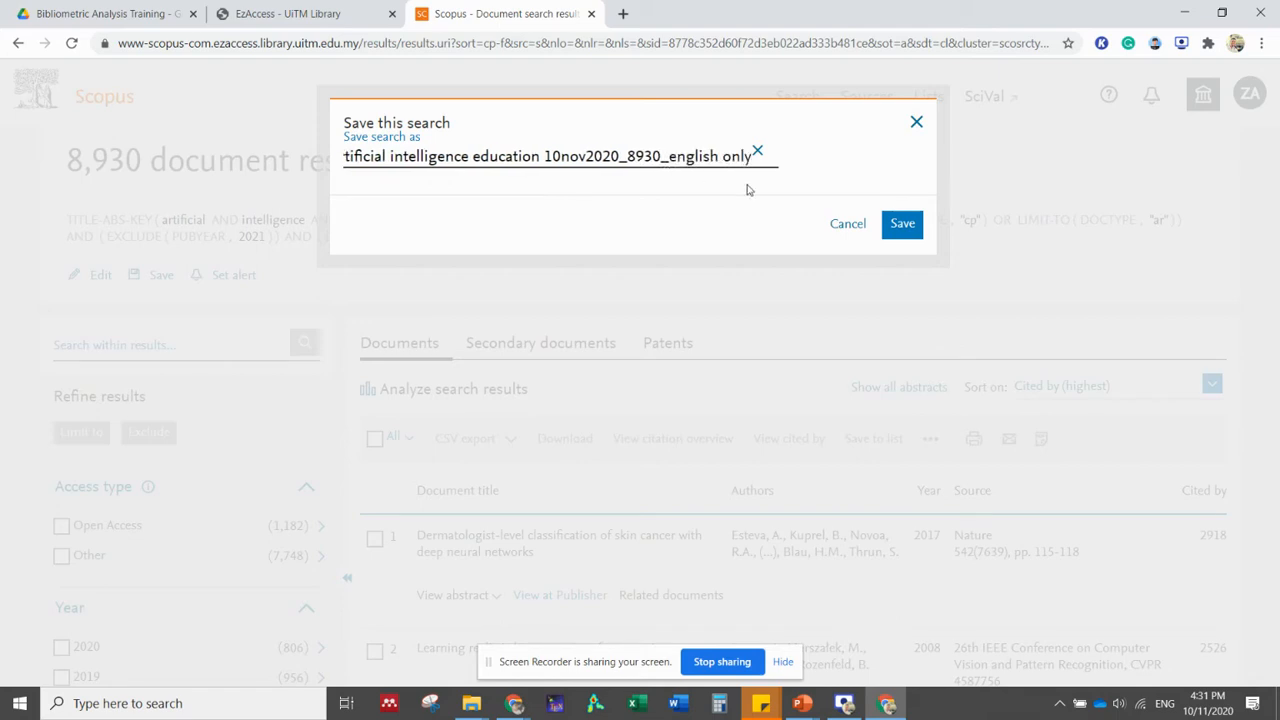
{"action": "left_click", "coordinate": [902, 226]}
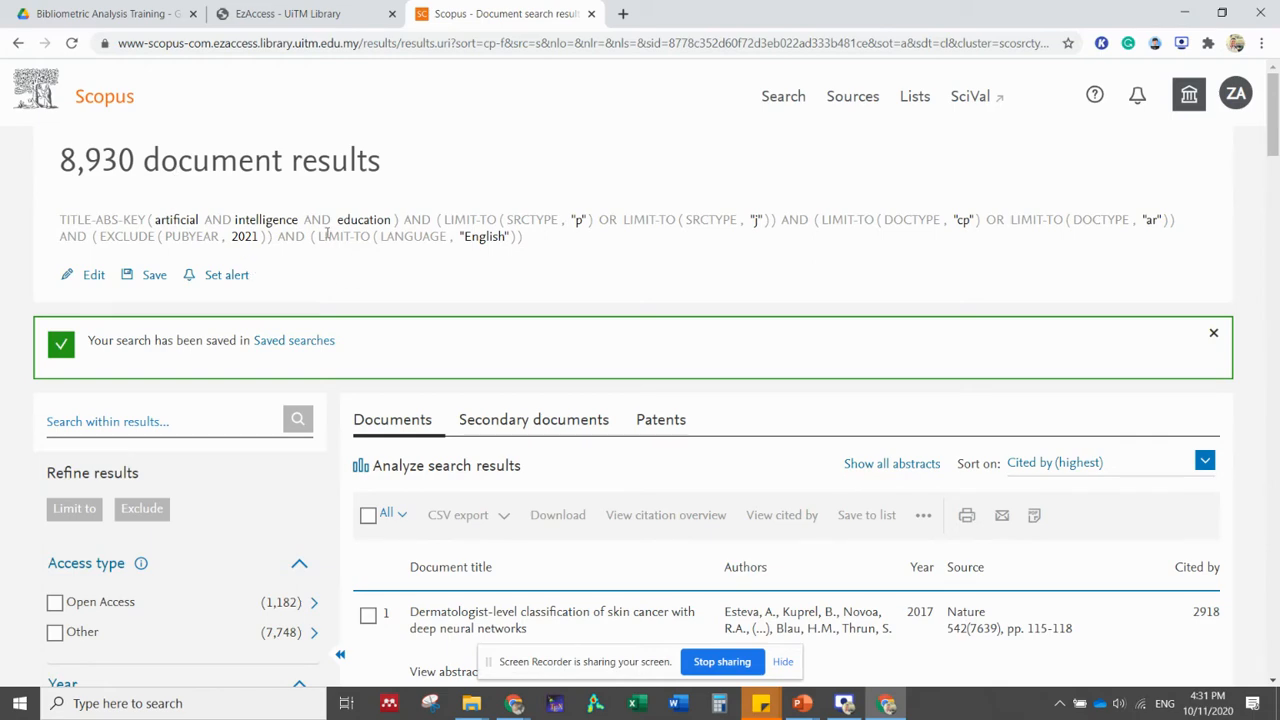
{"action": "scroll", "coordinate": [429, 272], "scroll_direction": "down", "scroll_amount": 3}
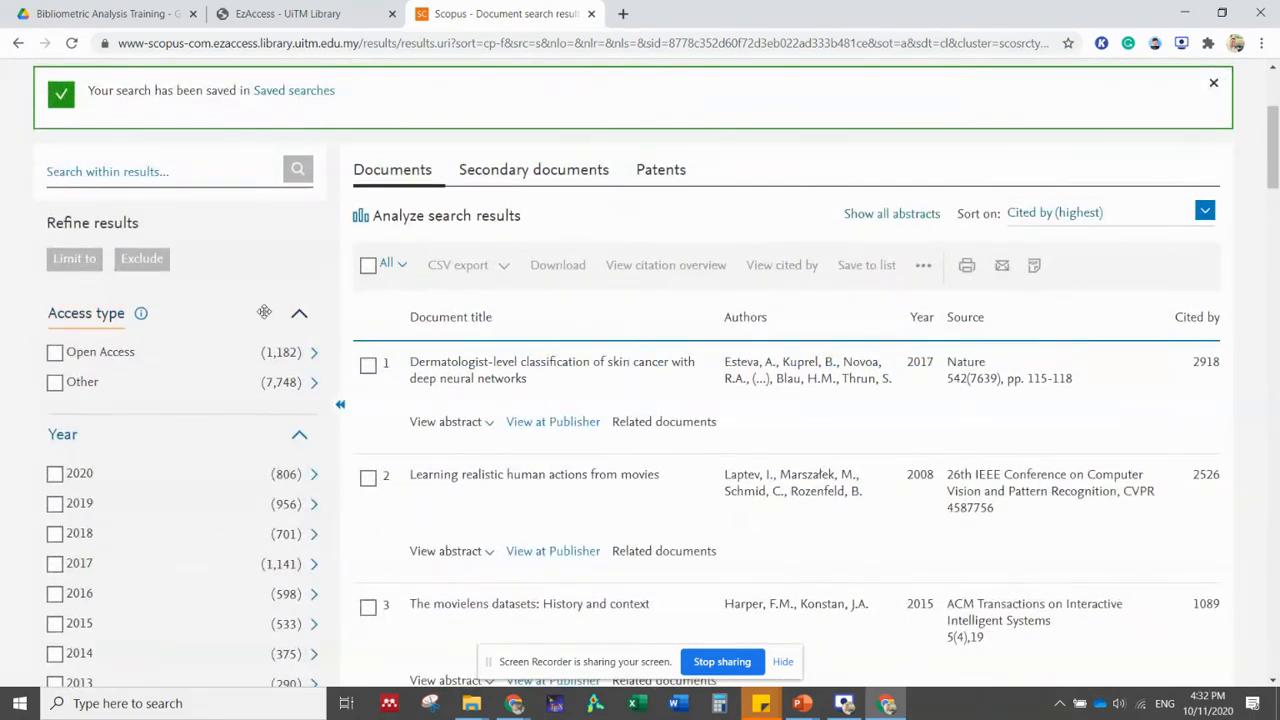
Limit the English-language results to the publication years 2020 and 2019
{"action": "scroll", "coordinate": [271, 303], "scroll_direction": "down", "scroll_amount": 3}
{"action": "scroll", "coordinate": [266, 300], "scroll_direction": "up", "scroll_amount": 3}
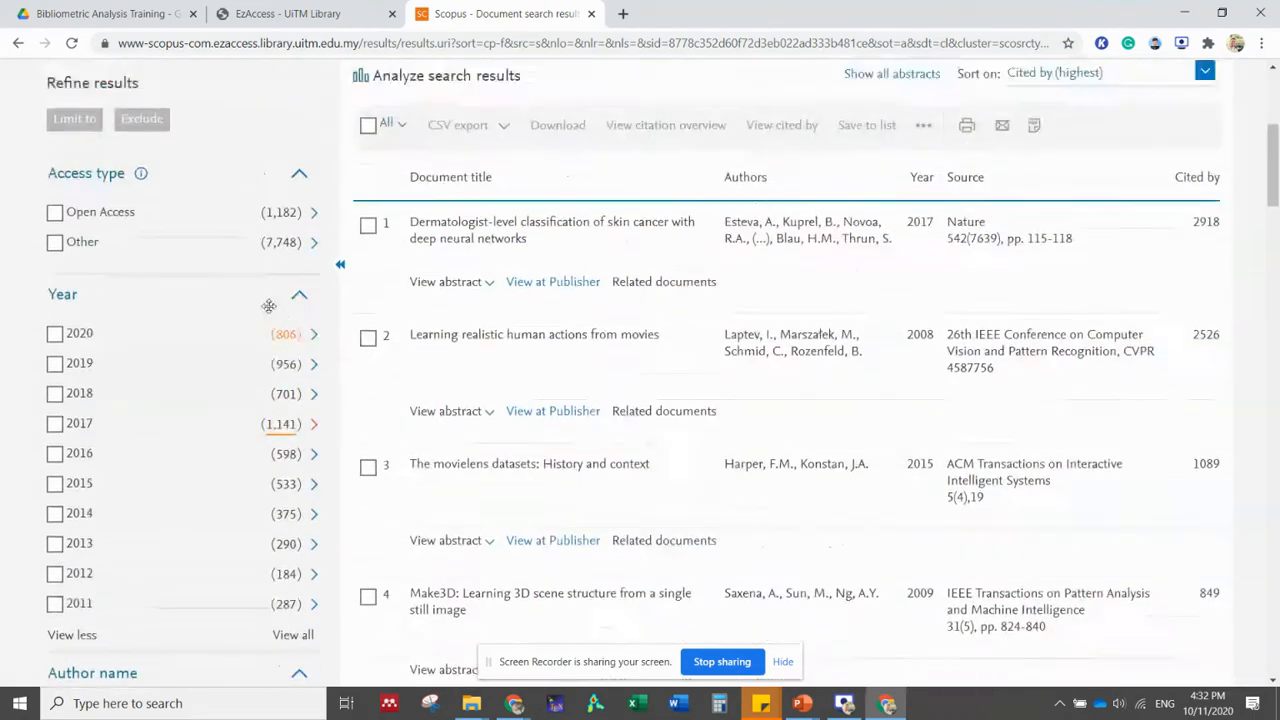
{"action": "scroll", "coordinate": [240, 400], "scroll_direction": "down", "scroll_amount": 2}
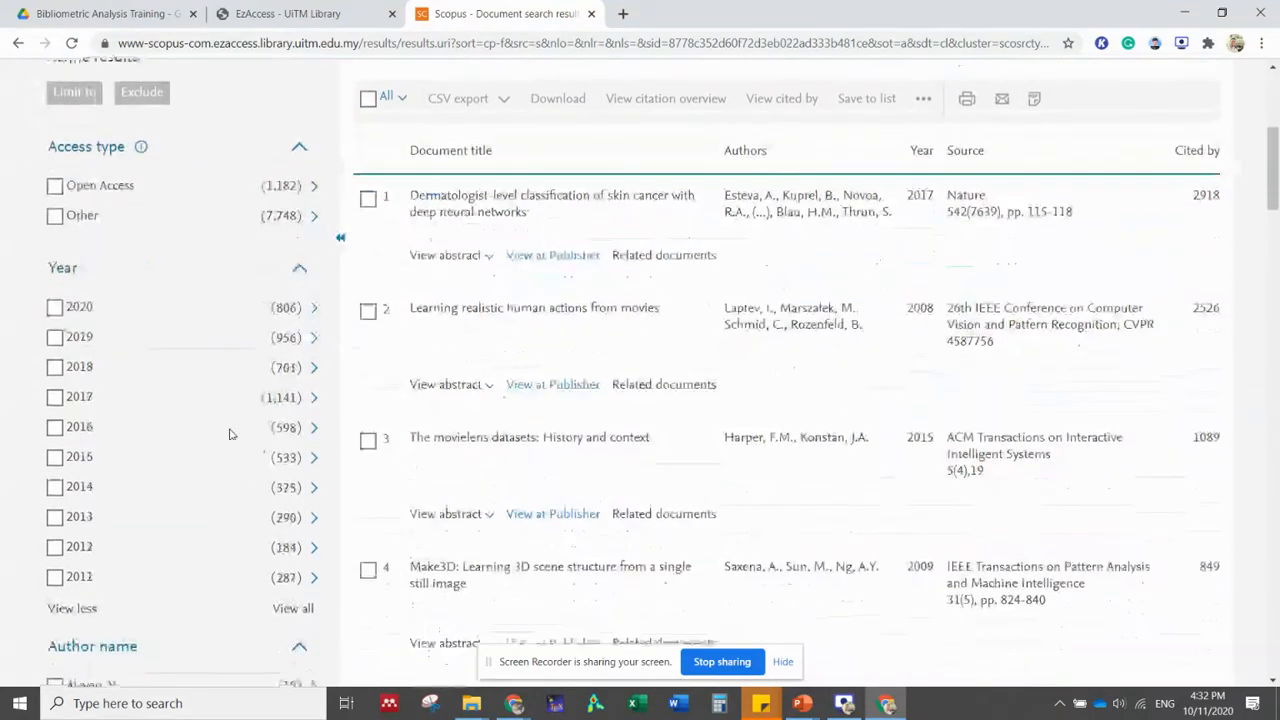
{"action": "left_click", "coordinate": [55, 310]}
{"action": "left_click", "coordinate": [54, 337]}
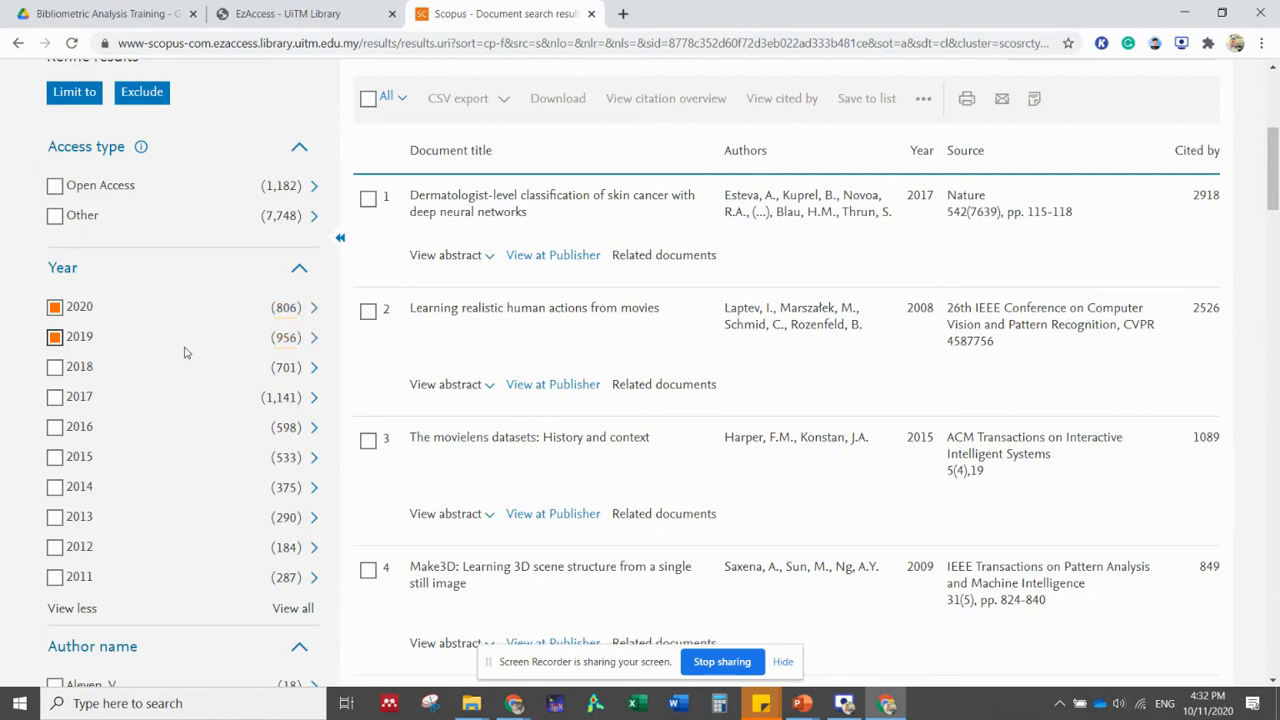
{"action": "scroll", "coordinate": [166, 406], "scroll_direction": "up", "scroll_amount": 1}
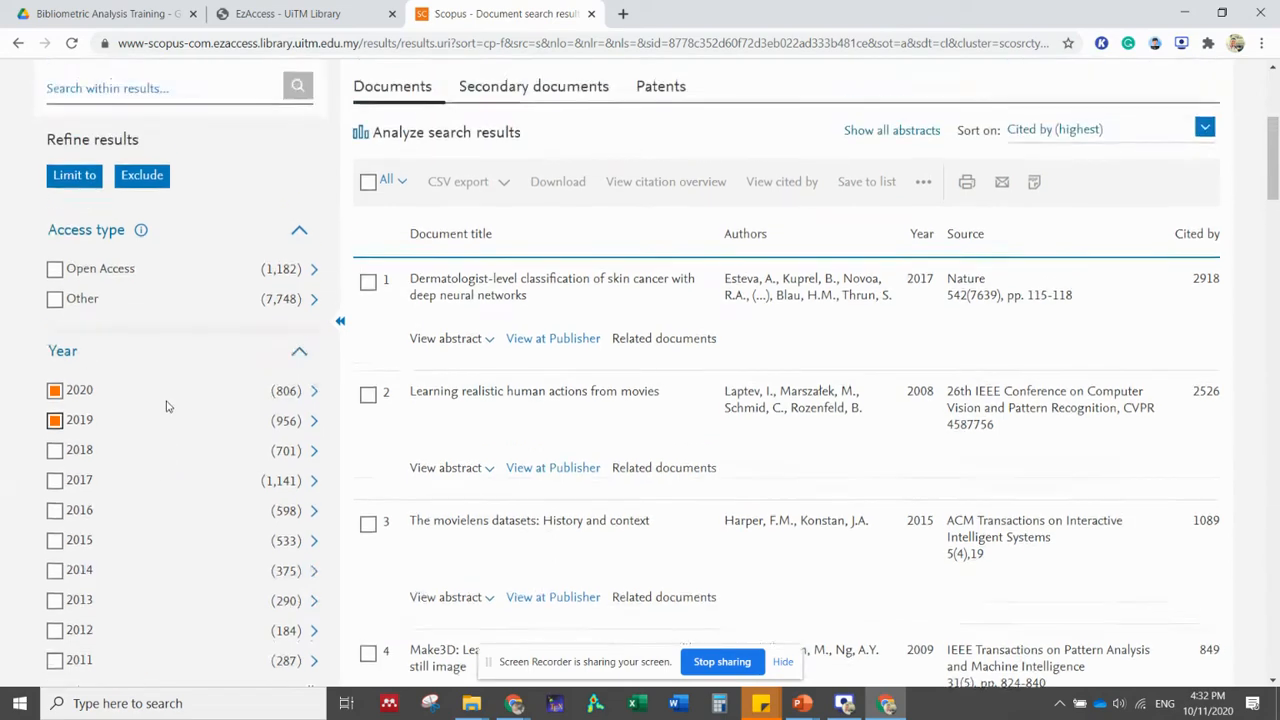
{"action": "scroll", "coordinate": [149, 414], "scroll_direction": "down", "scroll_amount": 1}
{"action": "scroll", "coordinate": [131, 405], "scroll_direction": "up", "scroll_amount": 1}
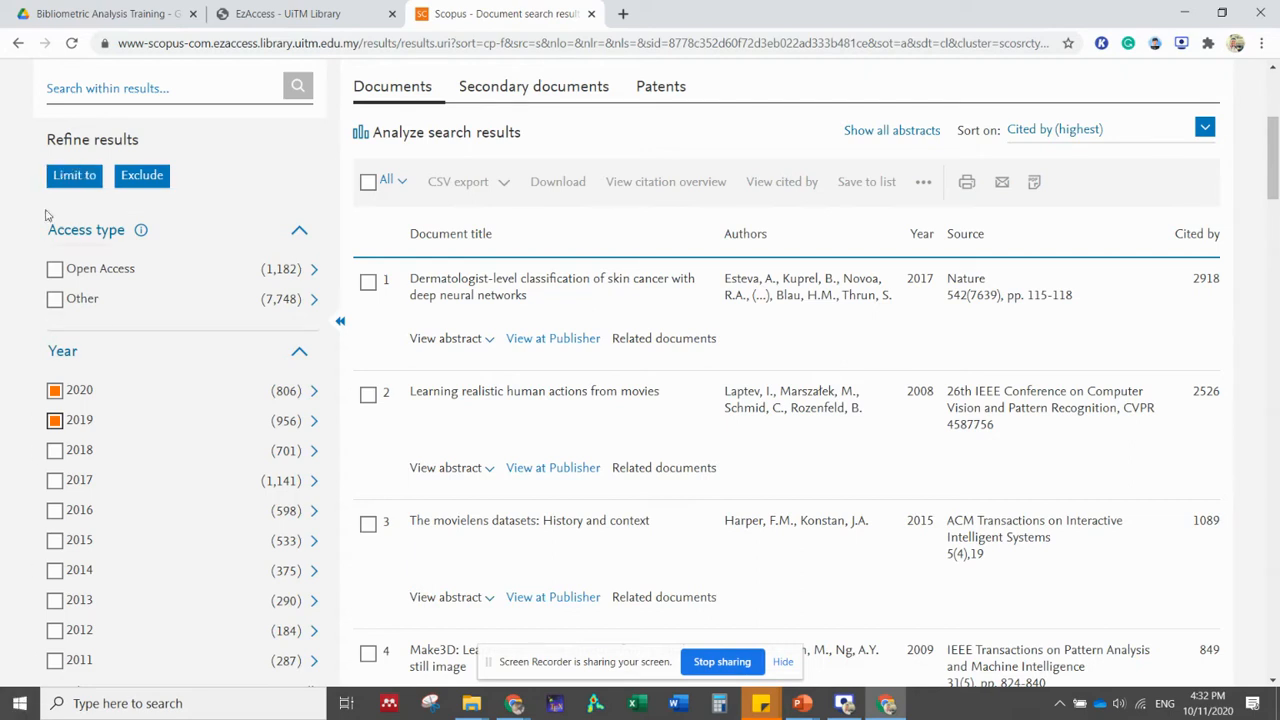
{"action": "left_click", "coordinate": [57, 183]}
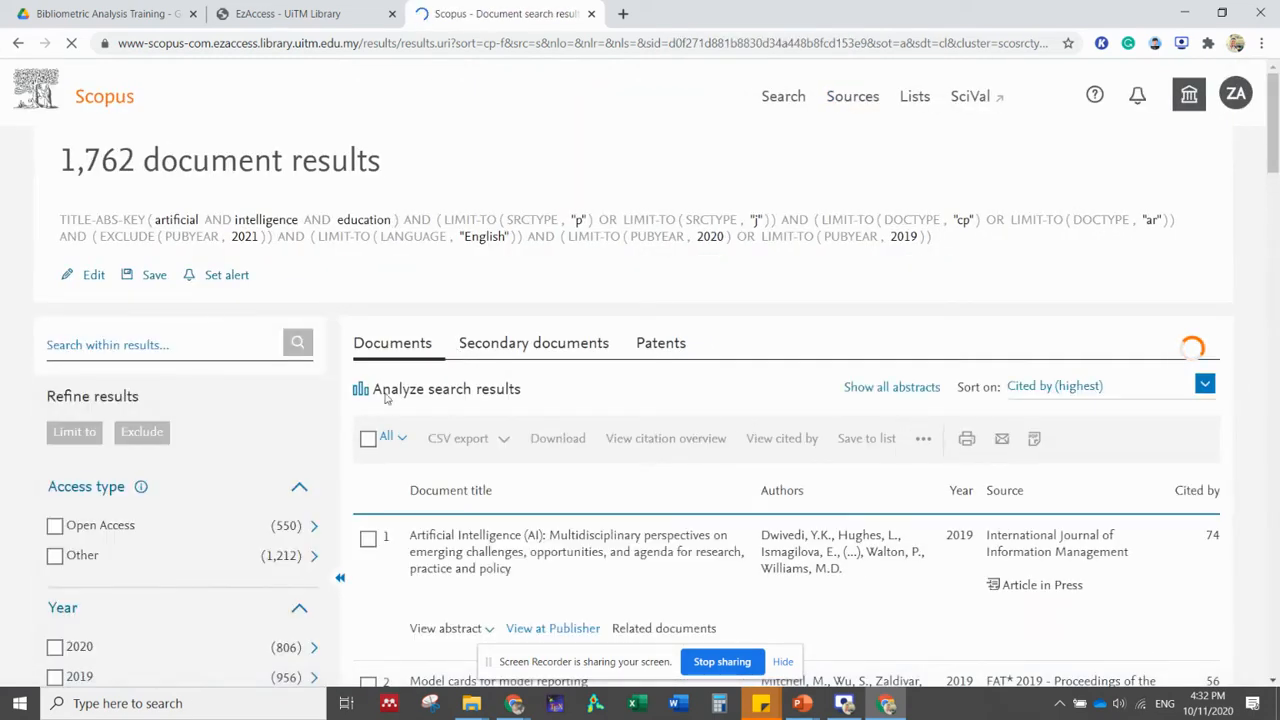
Select all the 2019–2020 documents and export them to a CSV file
{"action": "scroll", "coordinate": [445, 337], "scroll_direction": "down", "scroll_amount": 4}
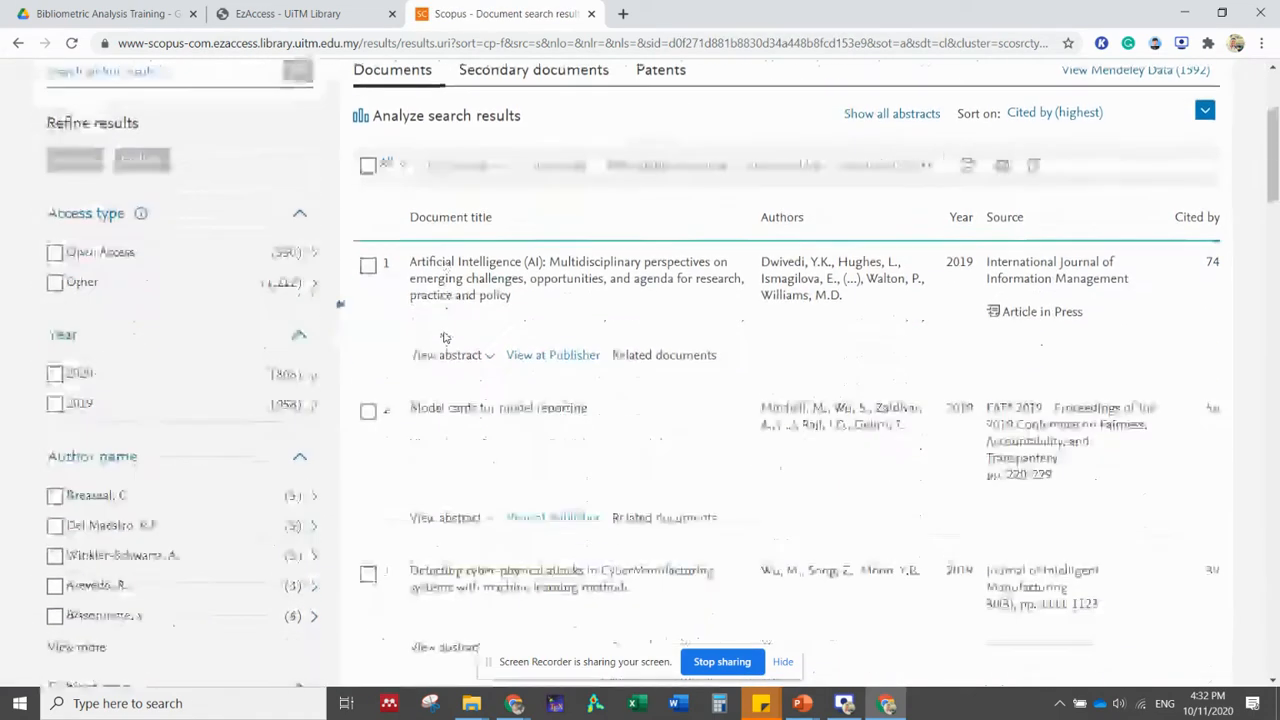
{"action": "scroll", "coordinate": [443, 337], "scroll_direction": "up", "scroll_amount": 2}
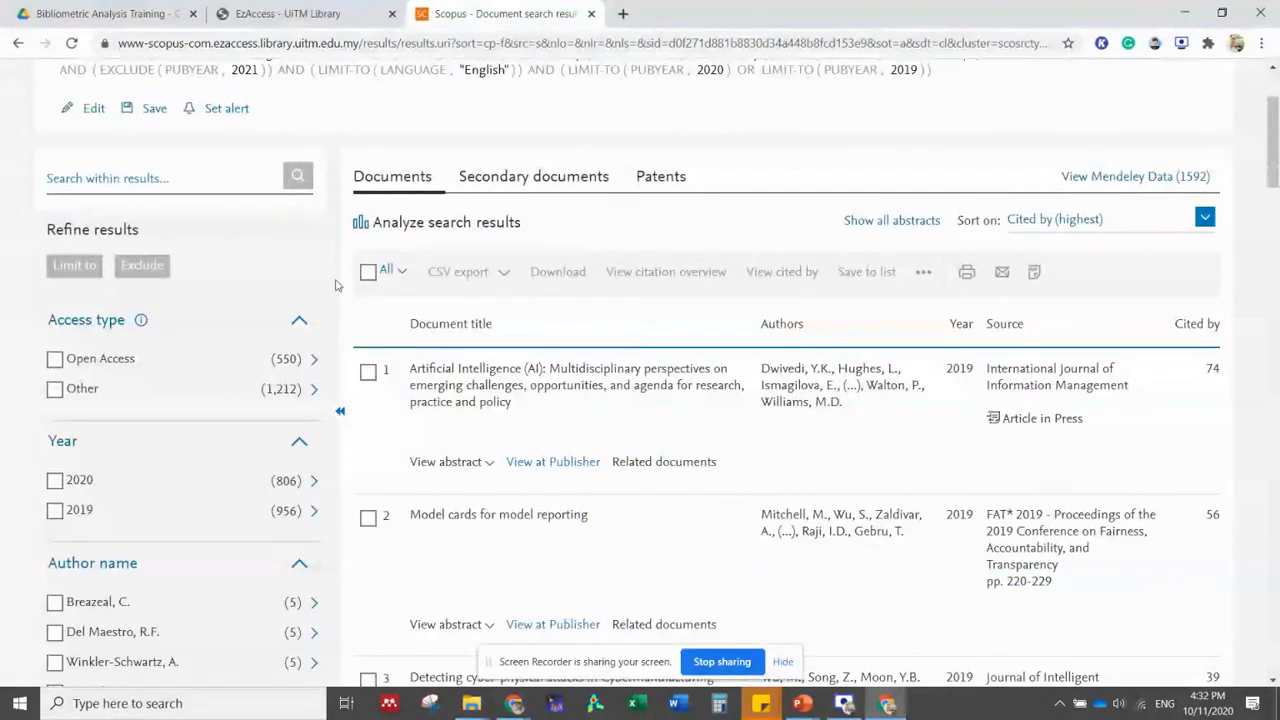
{"action": "left_click", "coordinate": [368, 271]}
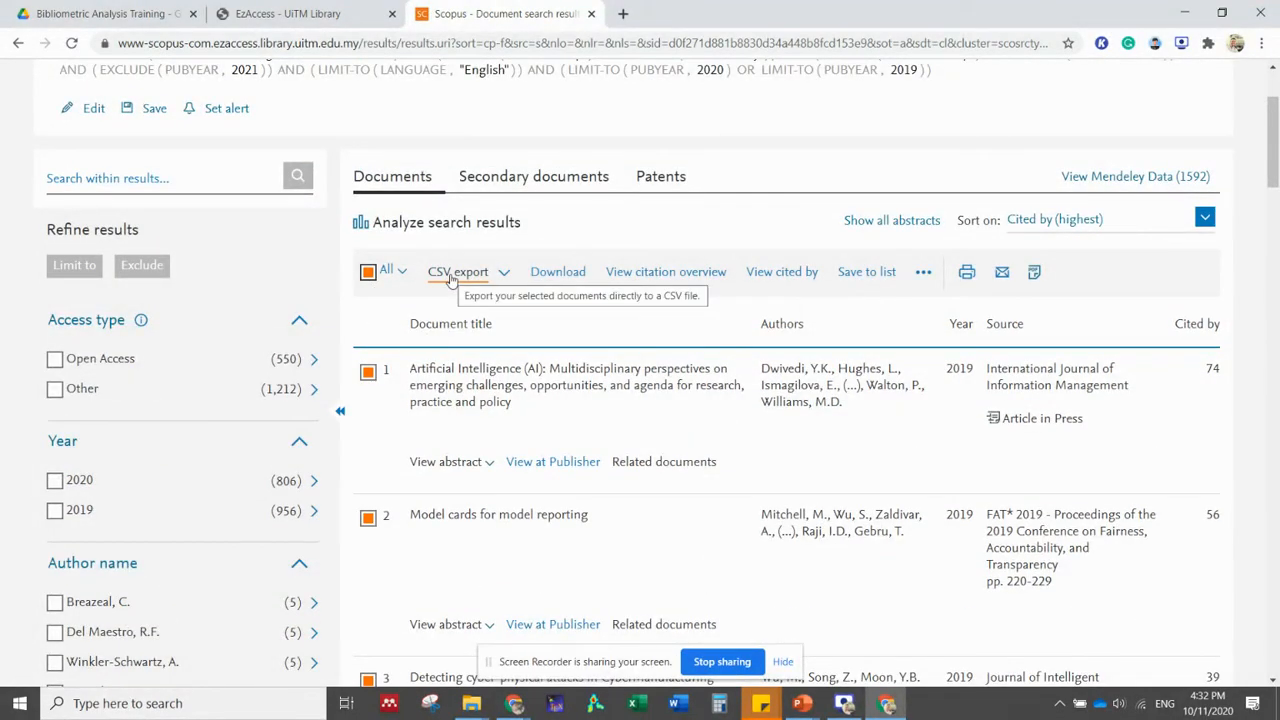
{"action": "left_click", "coordinate": [451, 280]}
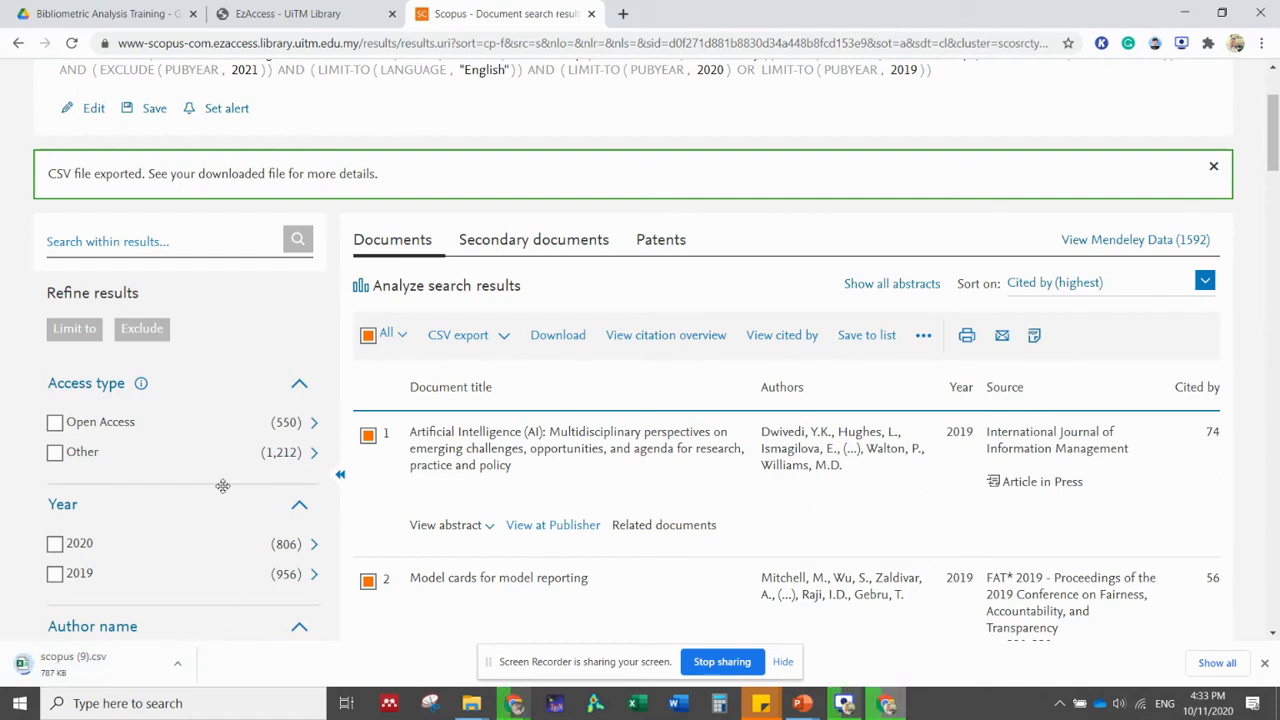
Return to the full English-language results, deselect 2020 and 2019, and limit the results to the years 2018 and 2017
{"action": "left_click", "coordinate": [18, 43]}
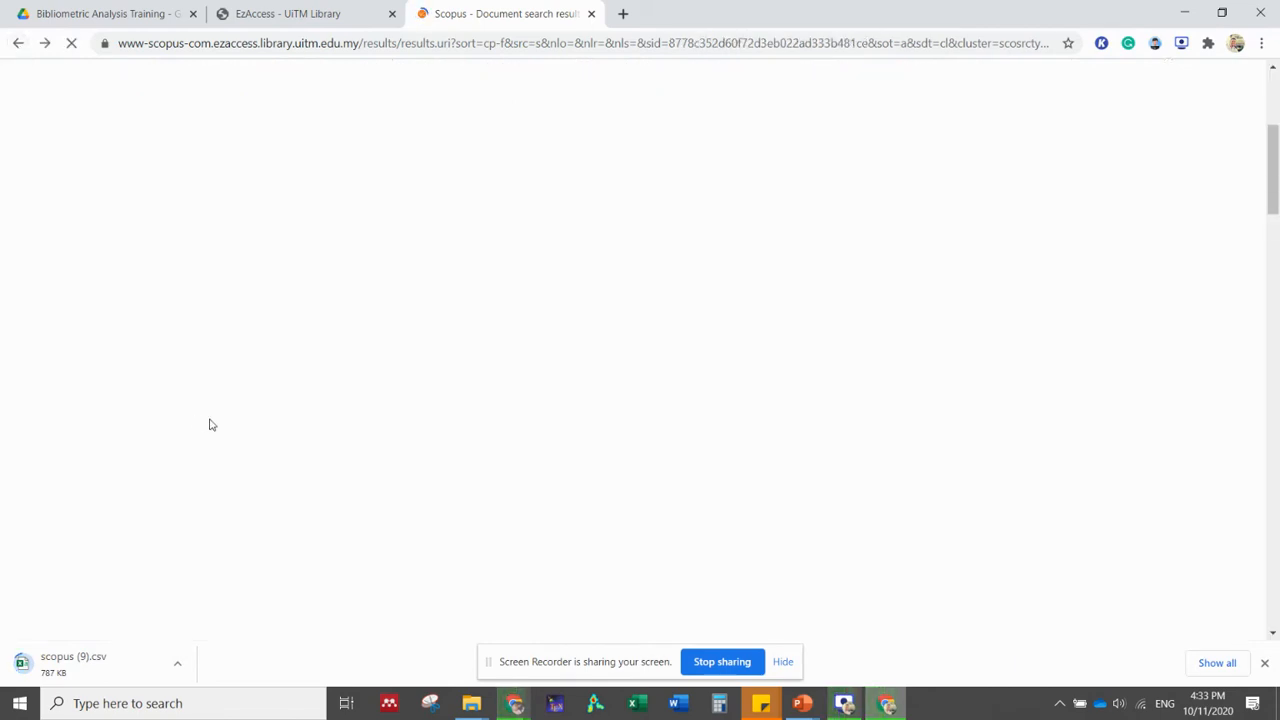
{"action": "left_click", "coordinate": [55, 391]}
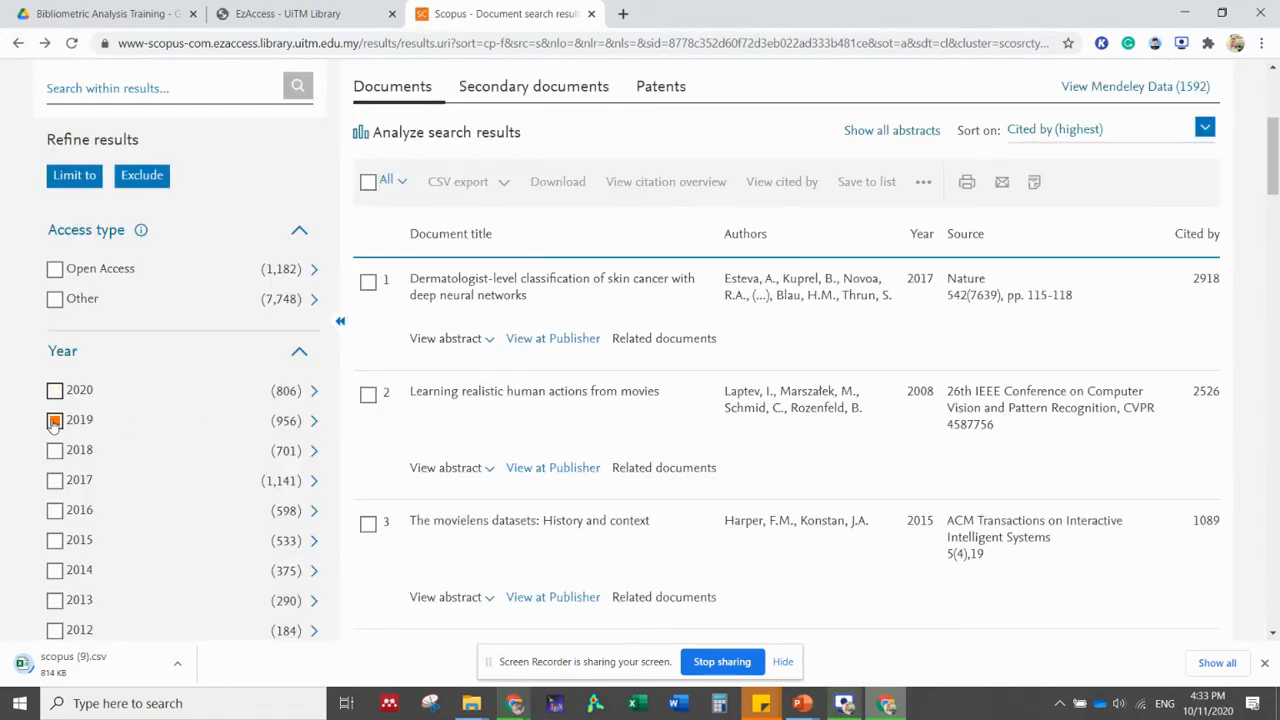
{"action": "left_click", "coordinate": [55, 420]}
{"action": "scroll", "coordinate": [60, 420], "scroll_direction": "down", "scroll_amount": 2}
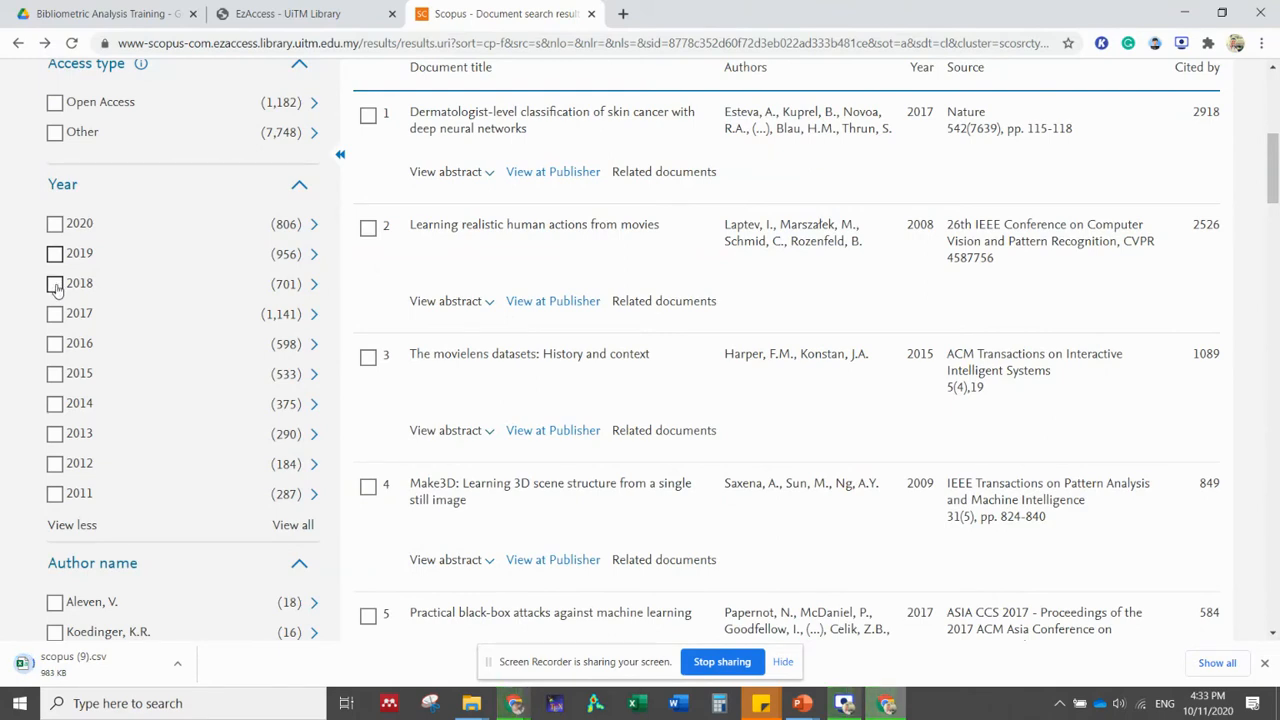
{"action": "left_click", "coordinate": [55, 285]}
{"action": "left_click", "coordinate": [55, 316]}
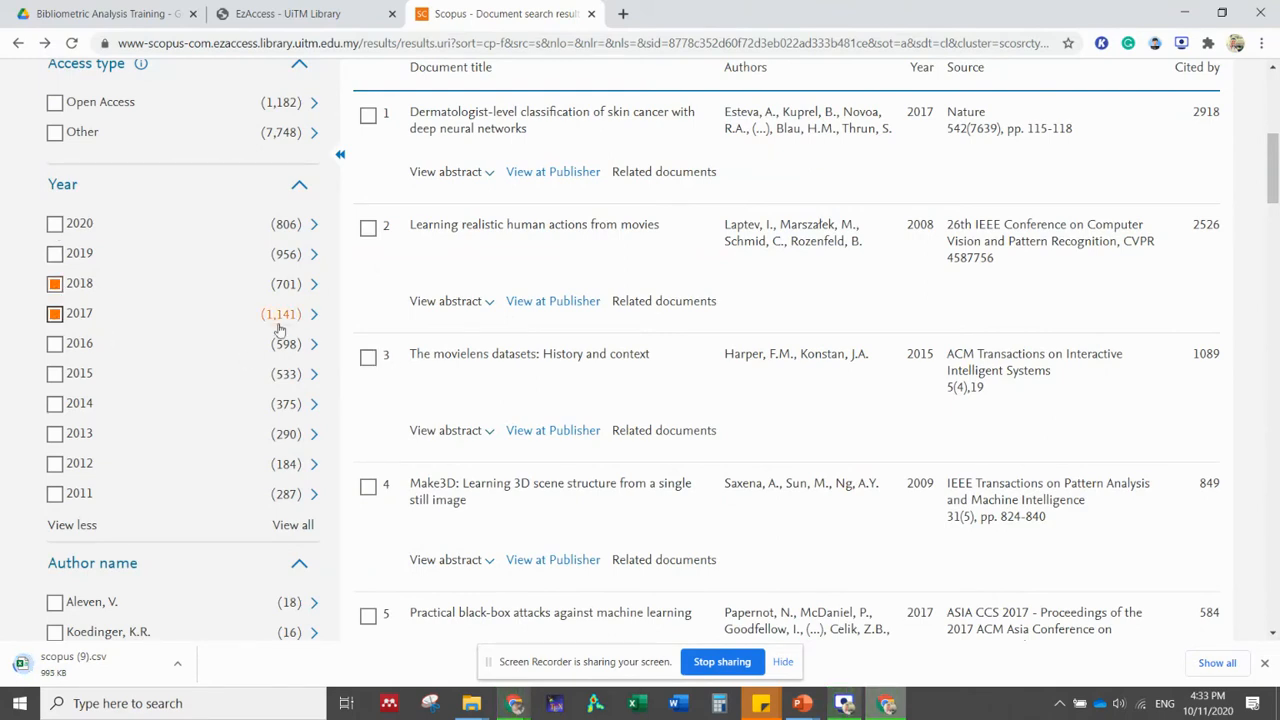
{"action": "scroll", "coordinate": [280, 340], "scroll_direction": "up", "scroll_amount": 2}
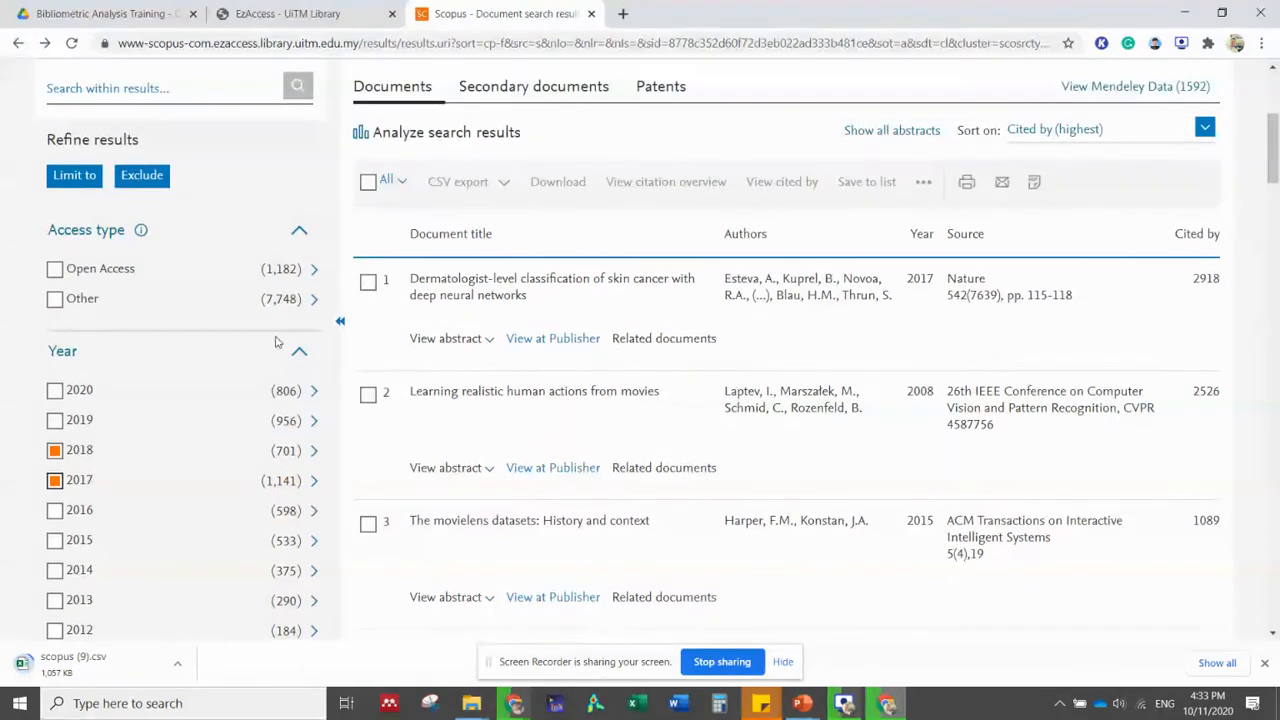
{"action": "left_click", "coordinate": [75, 184]}
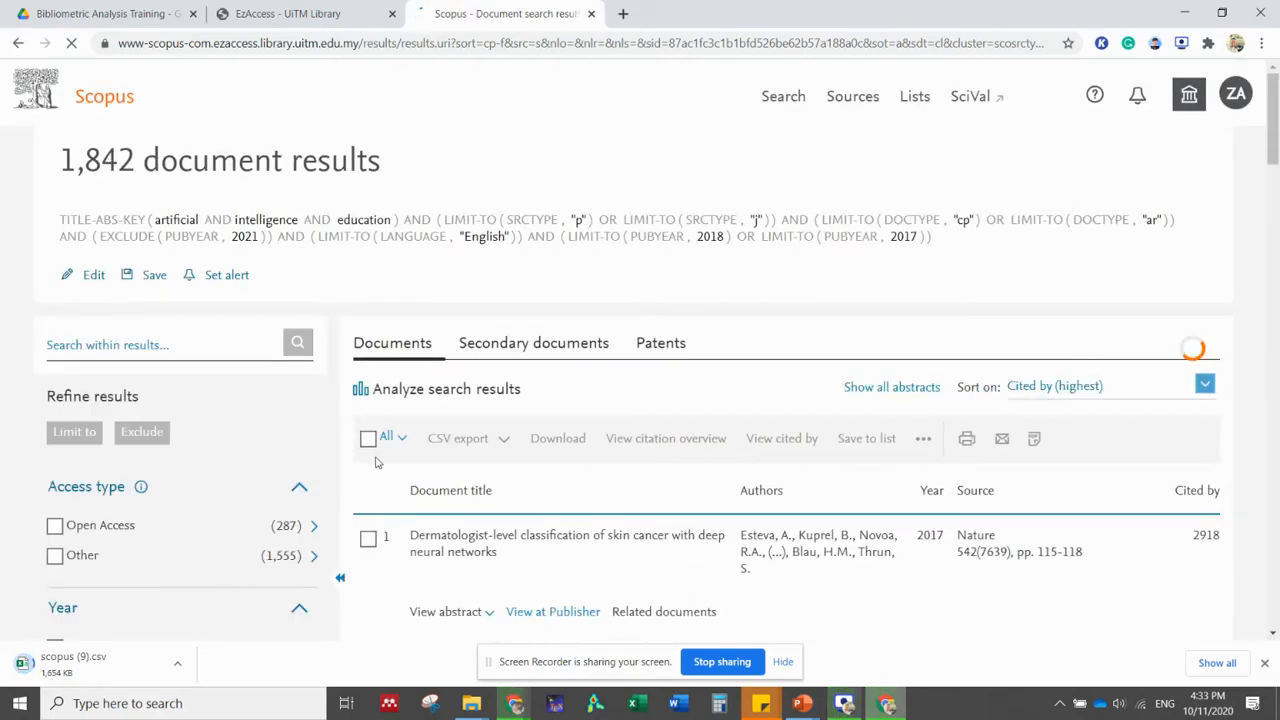
Export all the 2017–2018 documents to a CSV file and go back to the full English-language results
{"action": "left_click", "coordinate": [368, 440]}
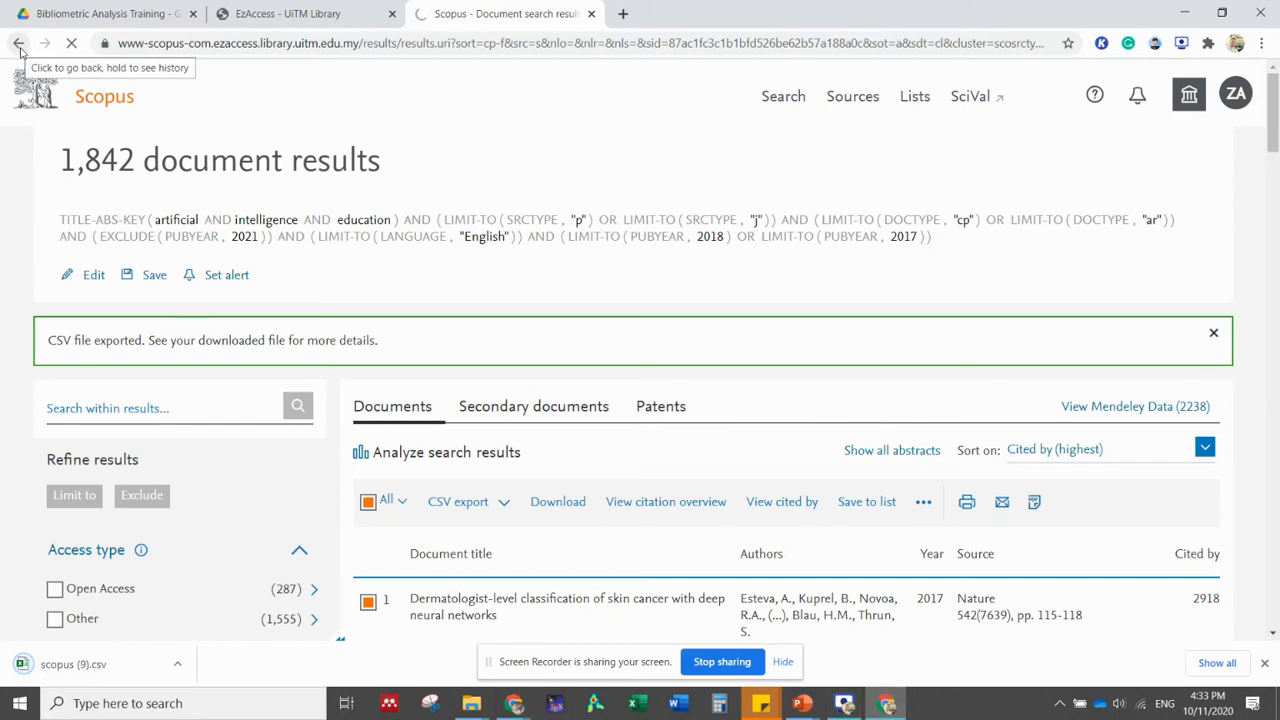
{"action": "left_click", "coordinate": [19, 45]}
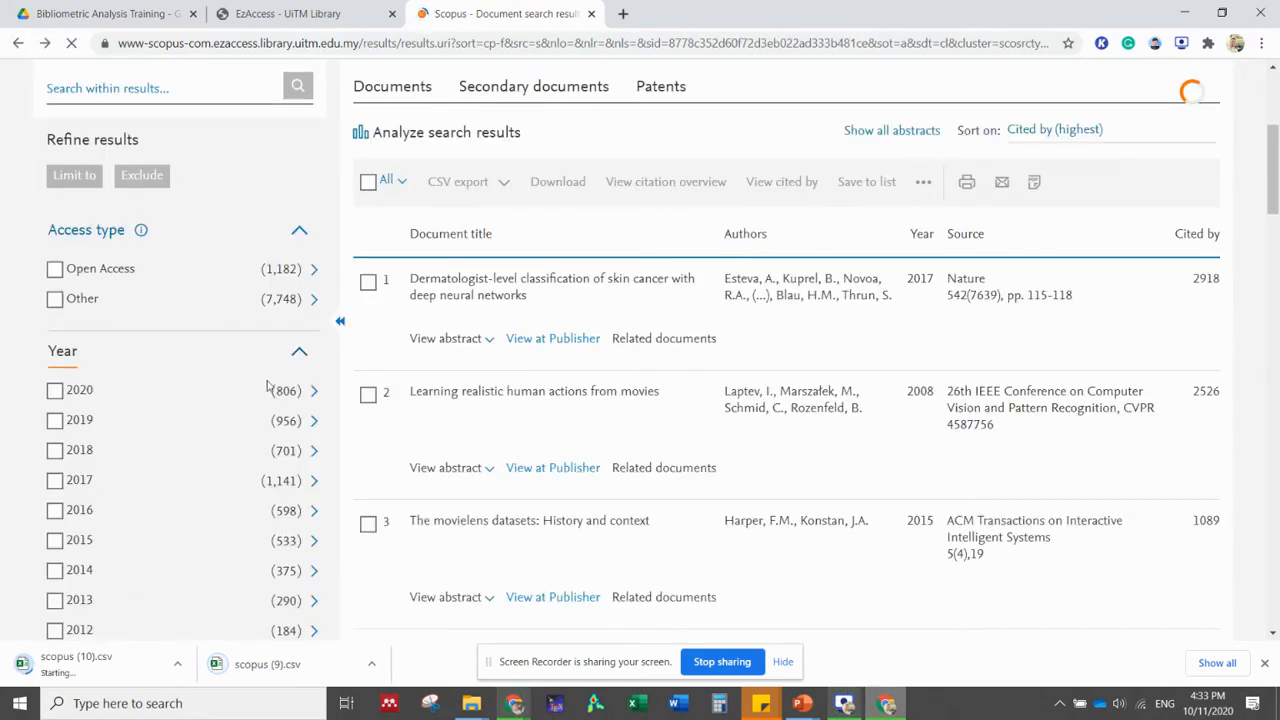
Limit the English-language results to the years 2016, 2015, 2014 and 2013
{"action": "left_click", "coordinate": [55, 452]}
{"action": "left_click", "coordinate": [55, 482]}
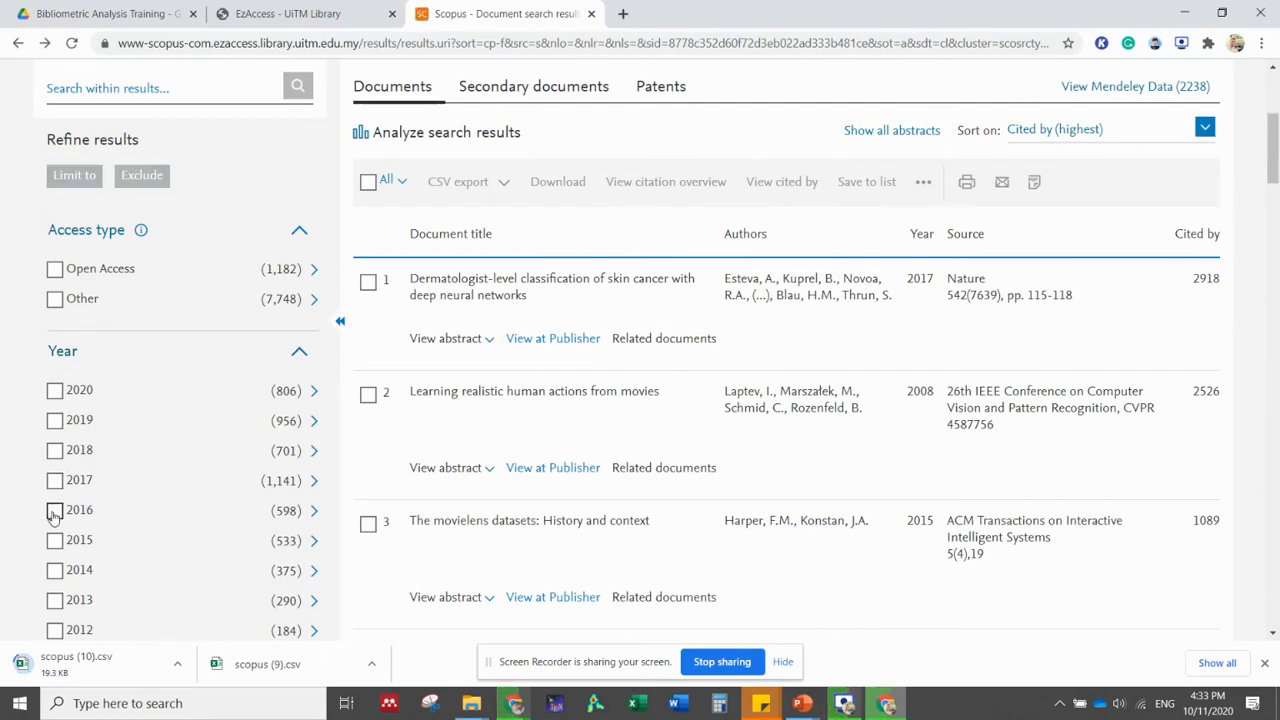
{"action": "left_click", "coordinate": [55, 511]}
{"action": "left_click", "coordinate": [55, 541]}
{"action": "scroll", "coordinate": [56, 543], "scroll_direction": "down", "scroll_amount": 1}
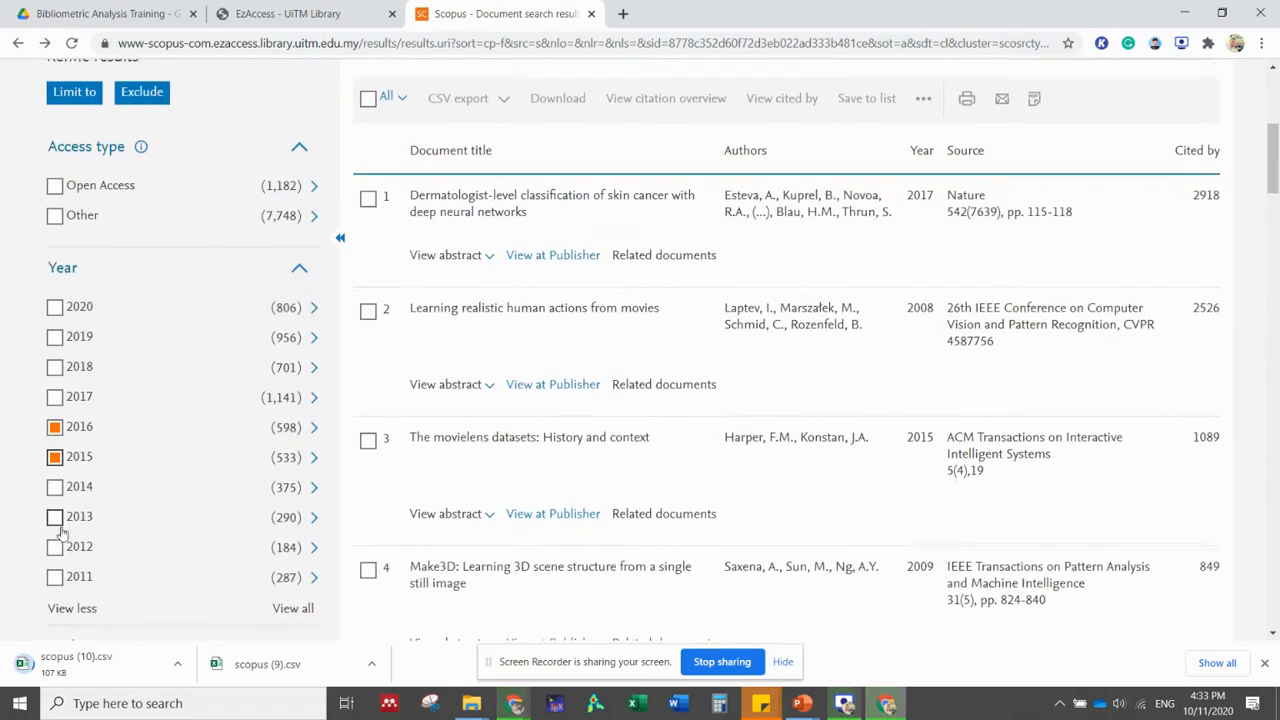
{"action": "left_click", "coordinate": [55, 488]}
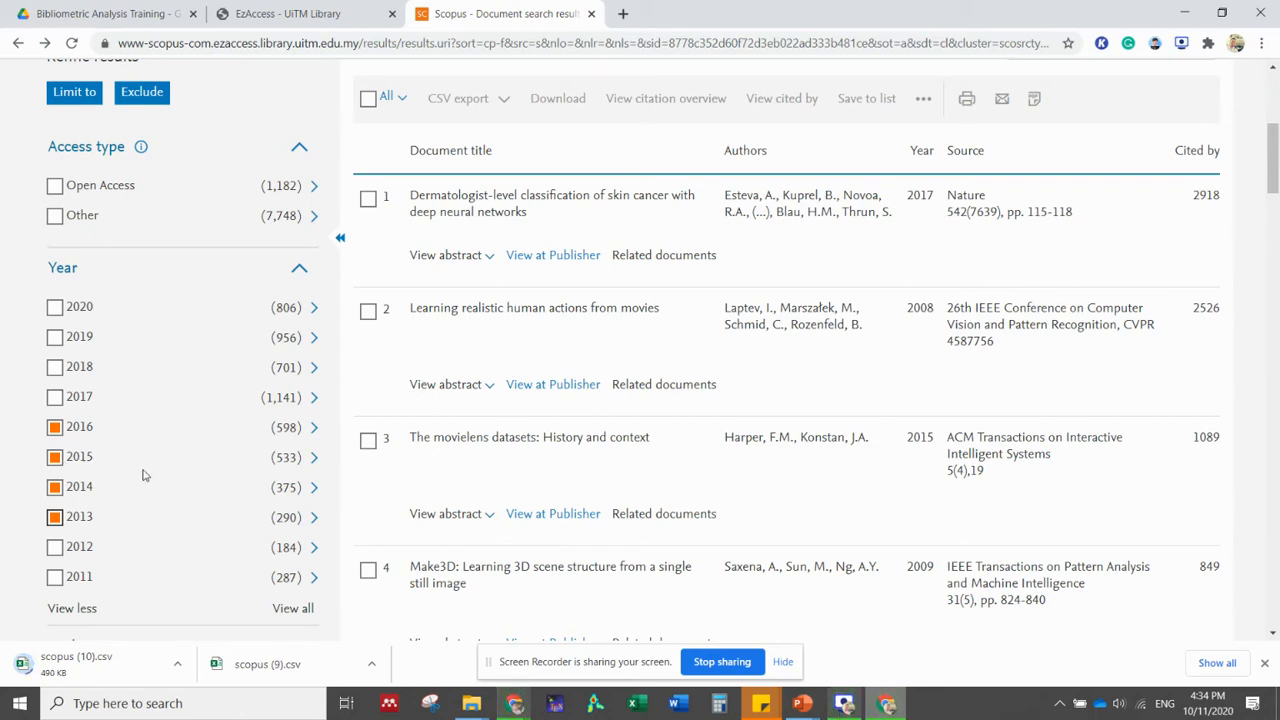
{"action": "left_click", "coordinate": [60, 88]}
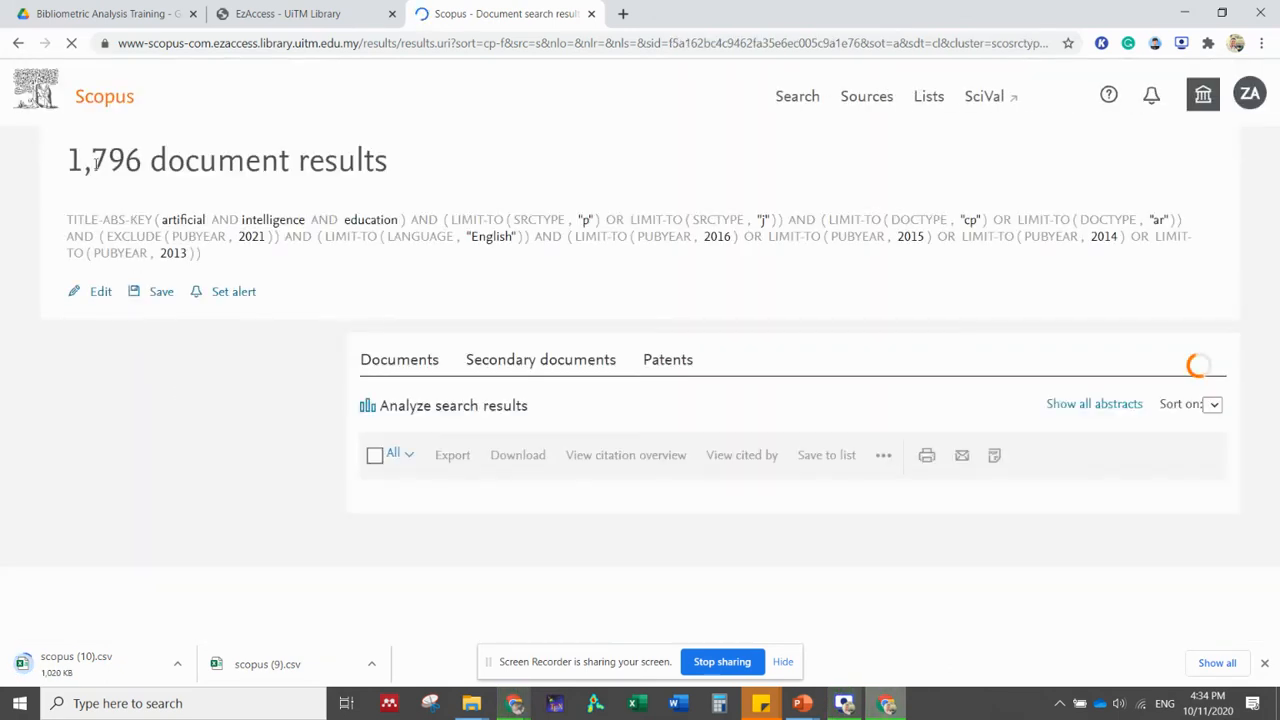
Select all the 2013–2016 documents and export them to a CSV file
{"action": "left_click", "coordinate": [367, 454]}
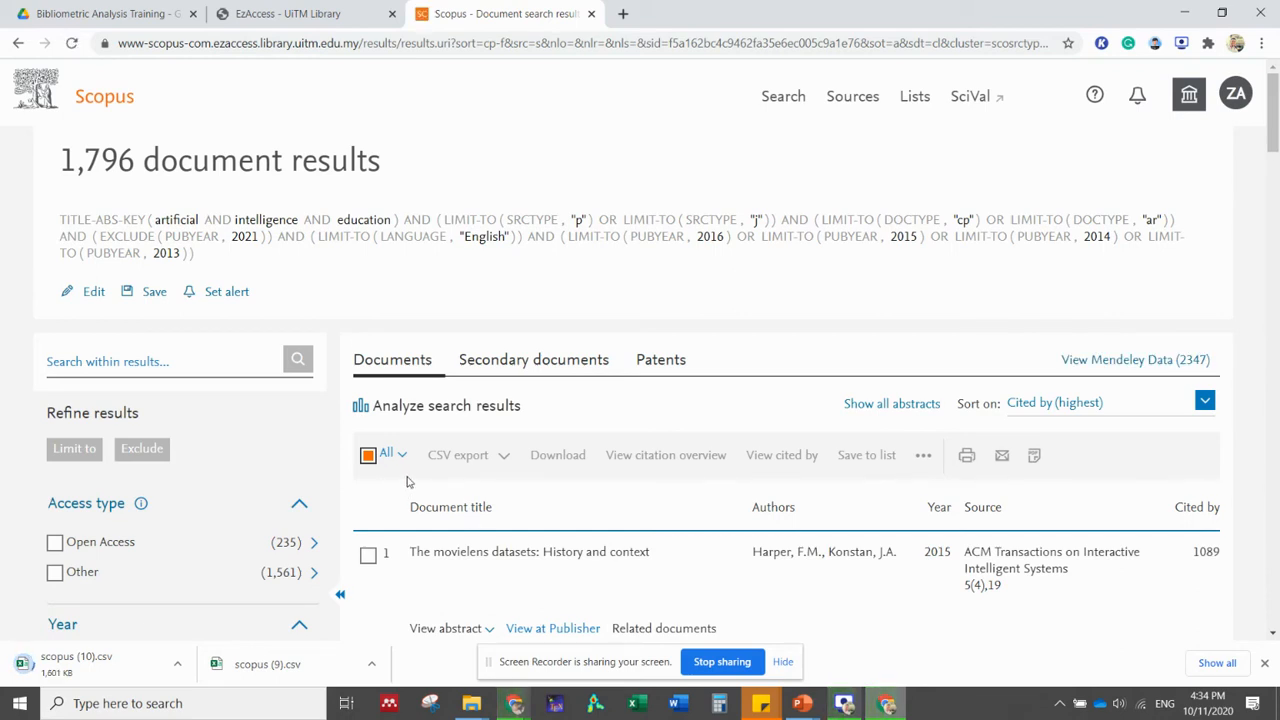
{"action": "scroll", "coordinate": [410, 482], "scroll_direction": "down", "scroll_amount": 2}
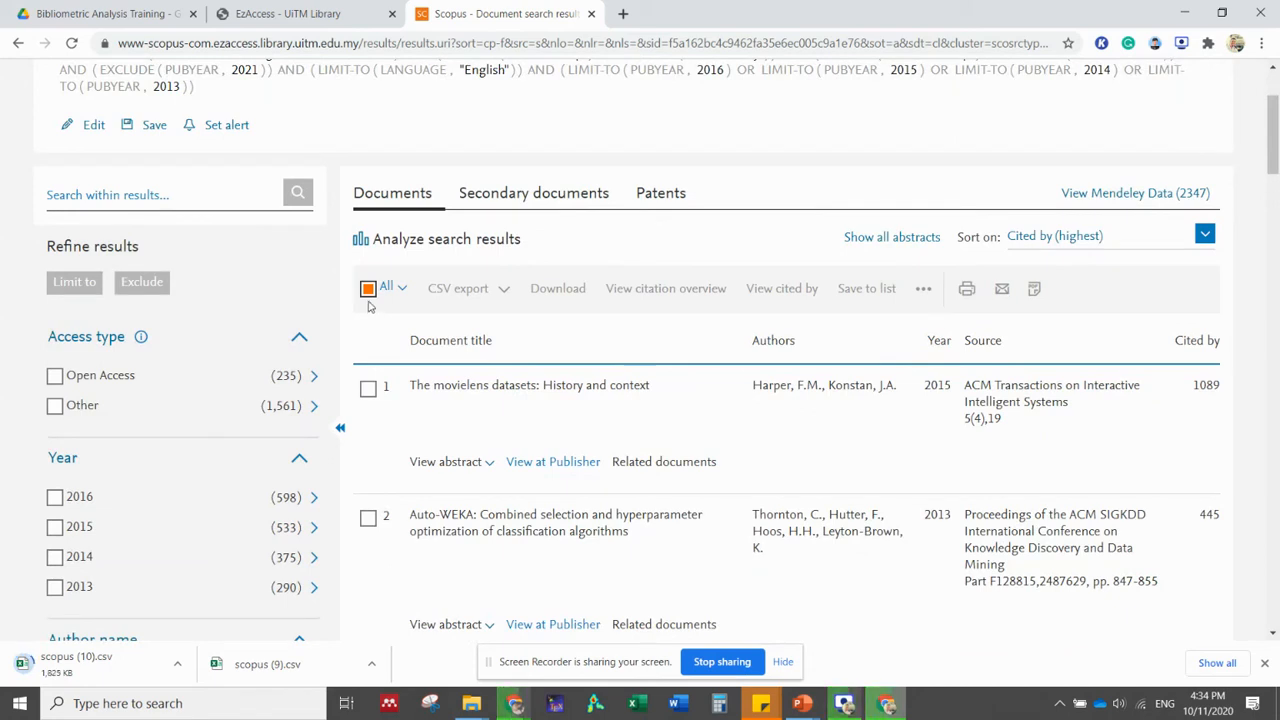
{"action": "left_click", "coordinate": [368, 290]}
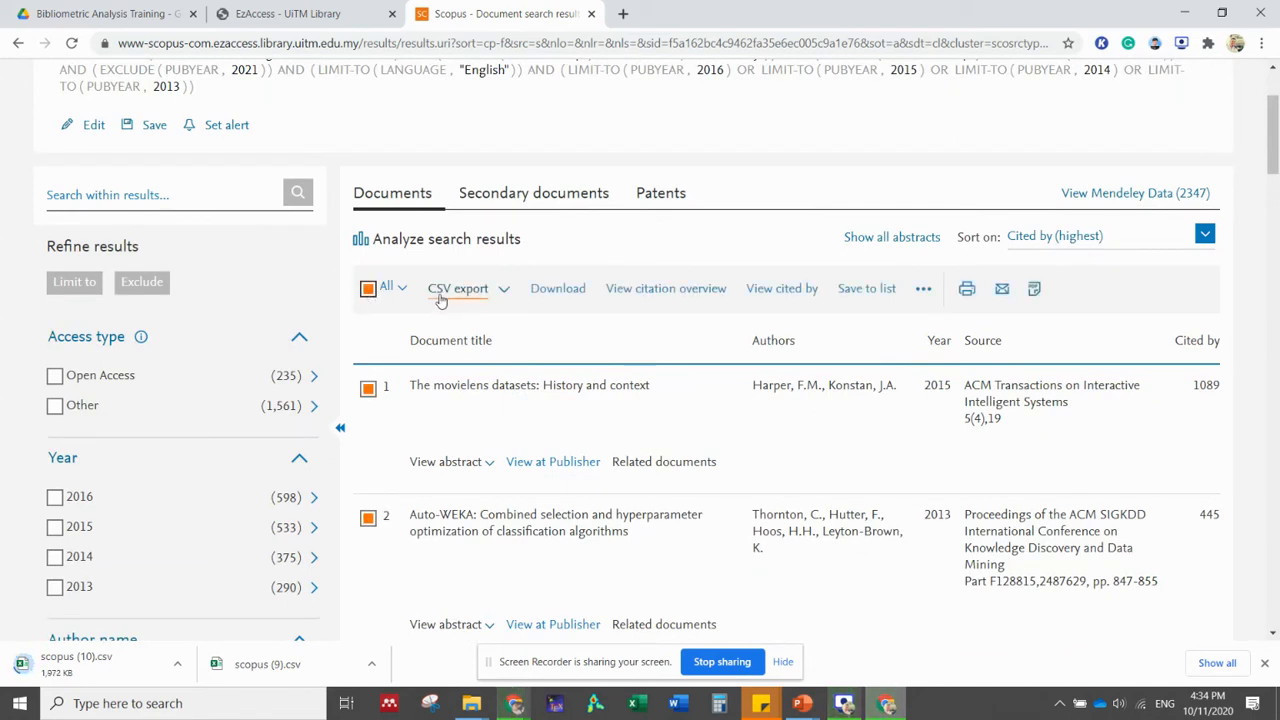
{"action": "left_click", "coordinate": [445, 290]}
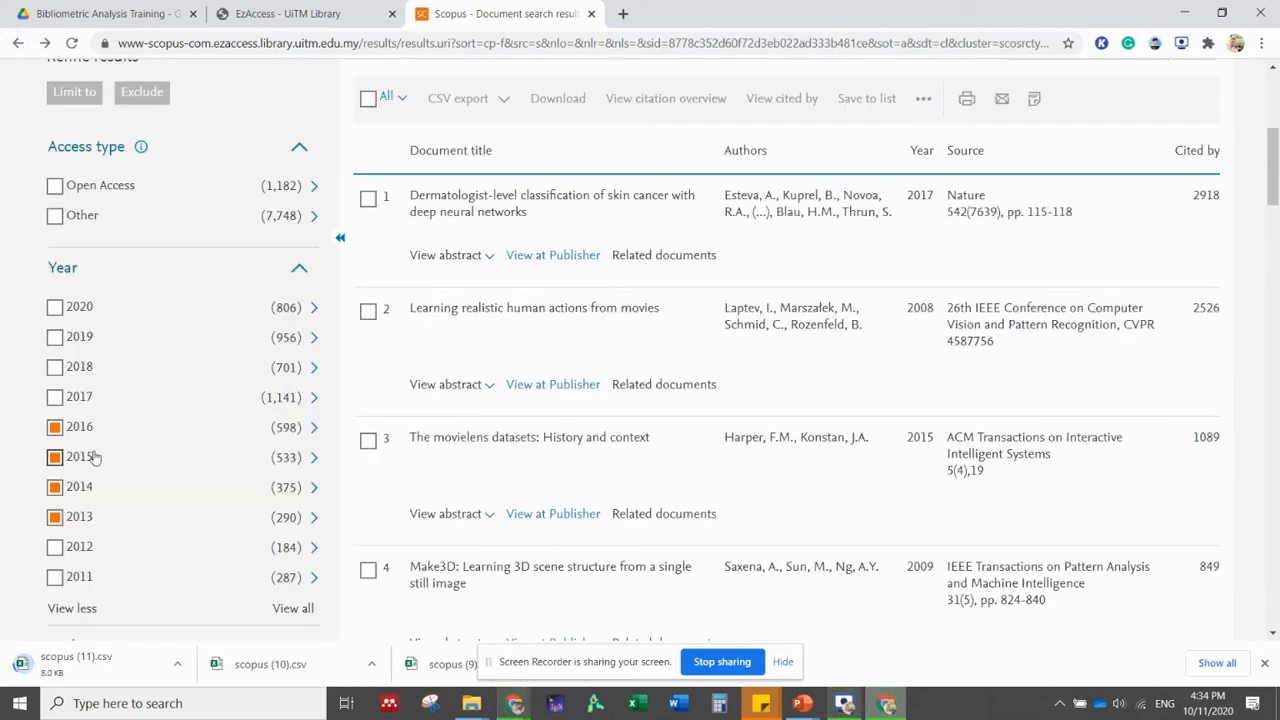
Clear the previous year selection and limit the full English-language results to the years 2012, 2011, 2010, 2009 and 2008
{"action": "left_click", "coordinate": [55, 457]}
{"action": "left_click", "coordinate": [55, 487]}
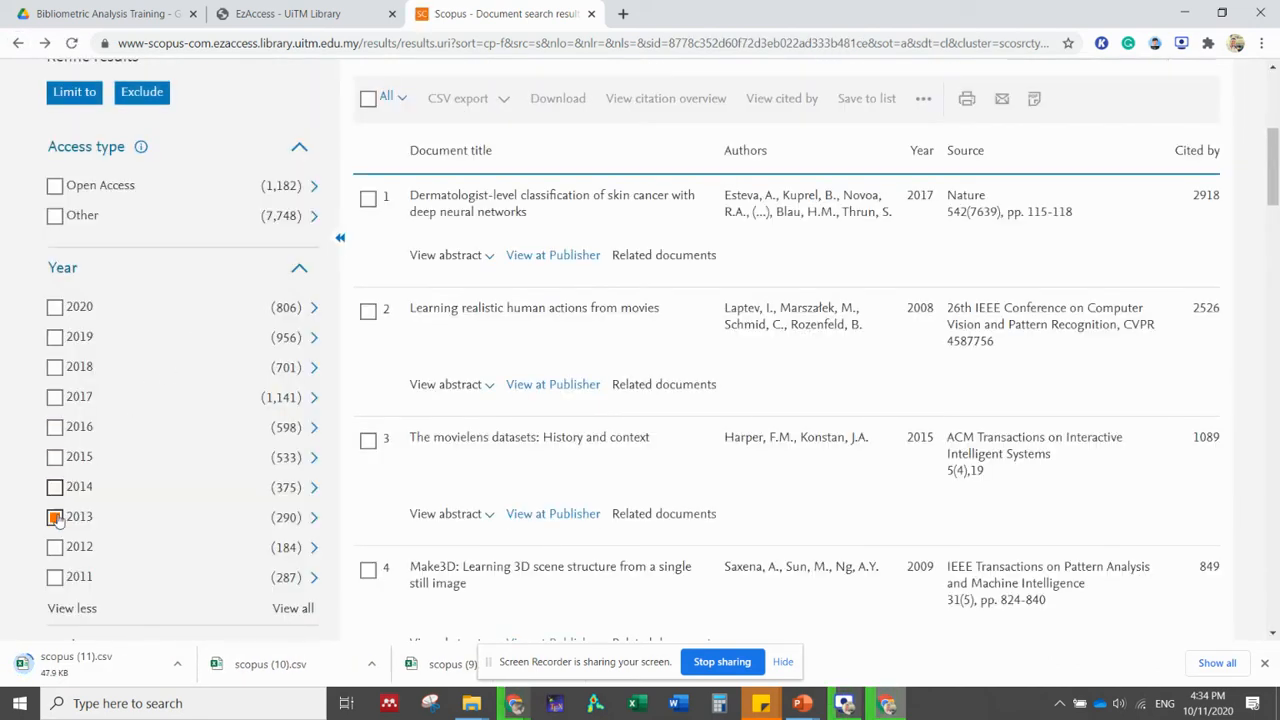
{"action": "left_click", "coordinate": [55, 517]}
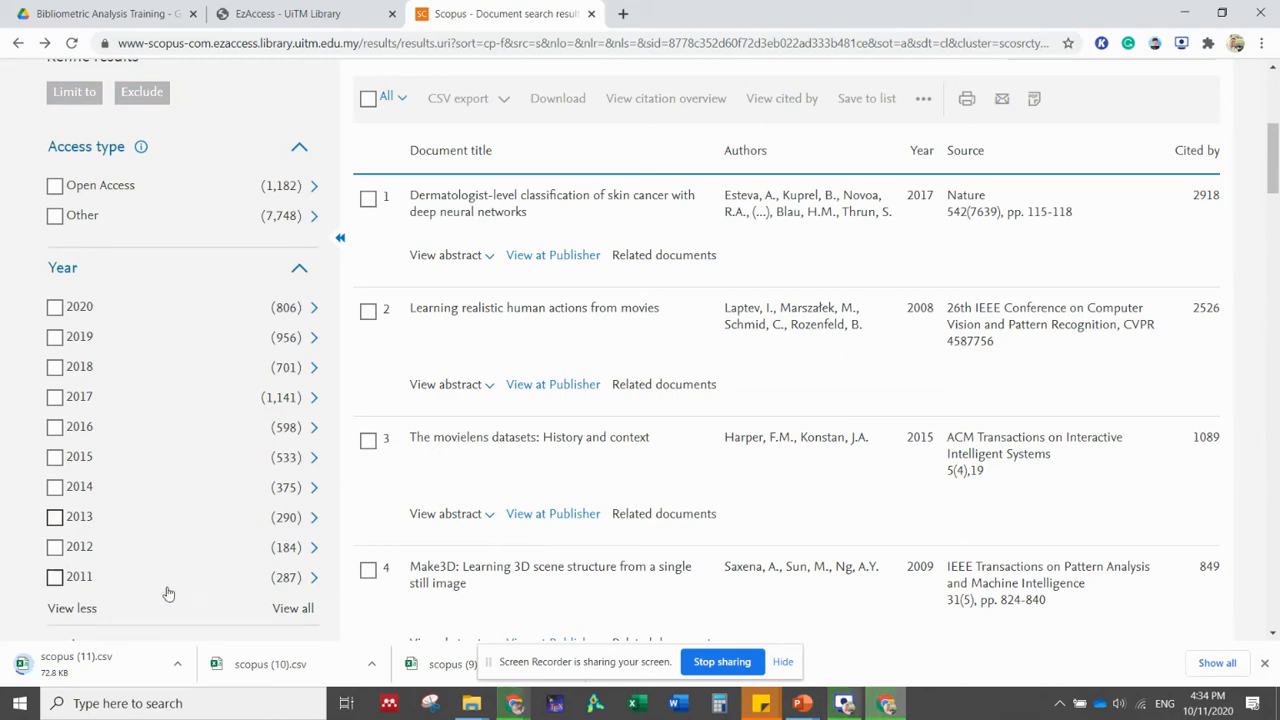
{"action": "left_click", "coordinate": [292, 609]}
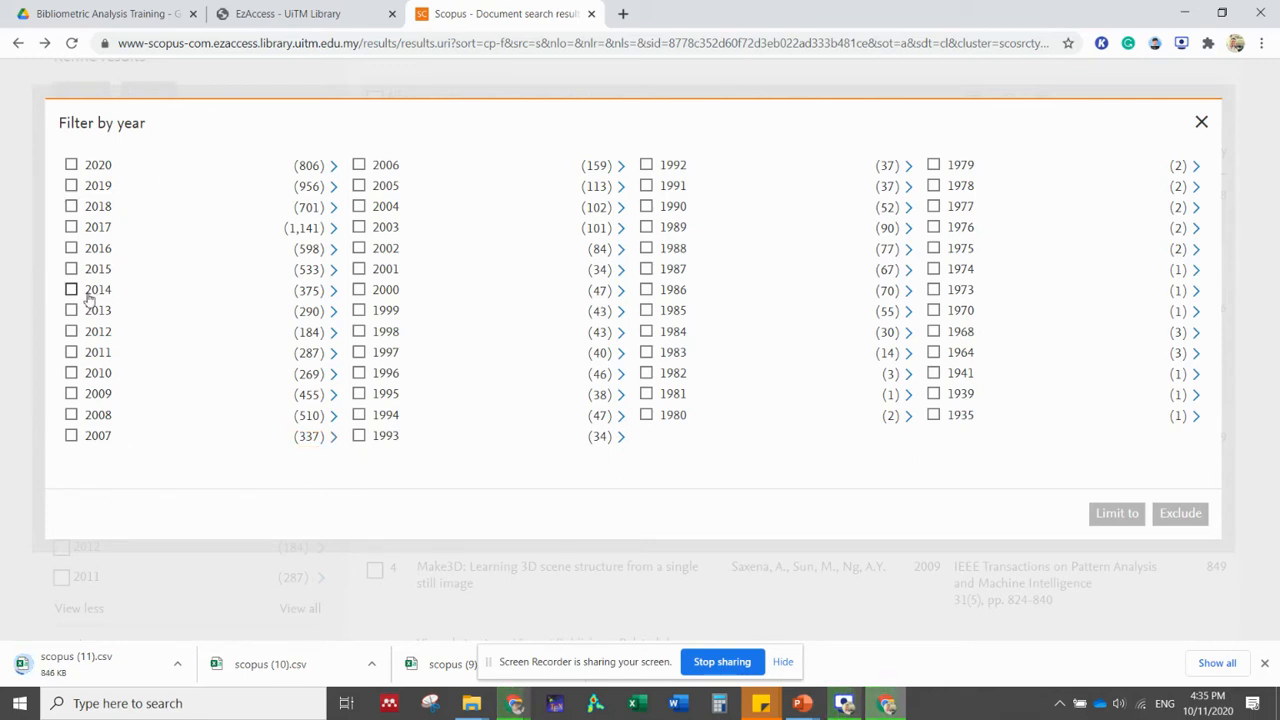
{"action": "left_click", "coordinate": [71, 333]}
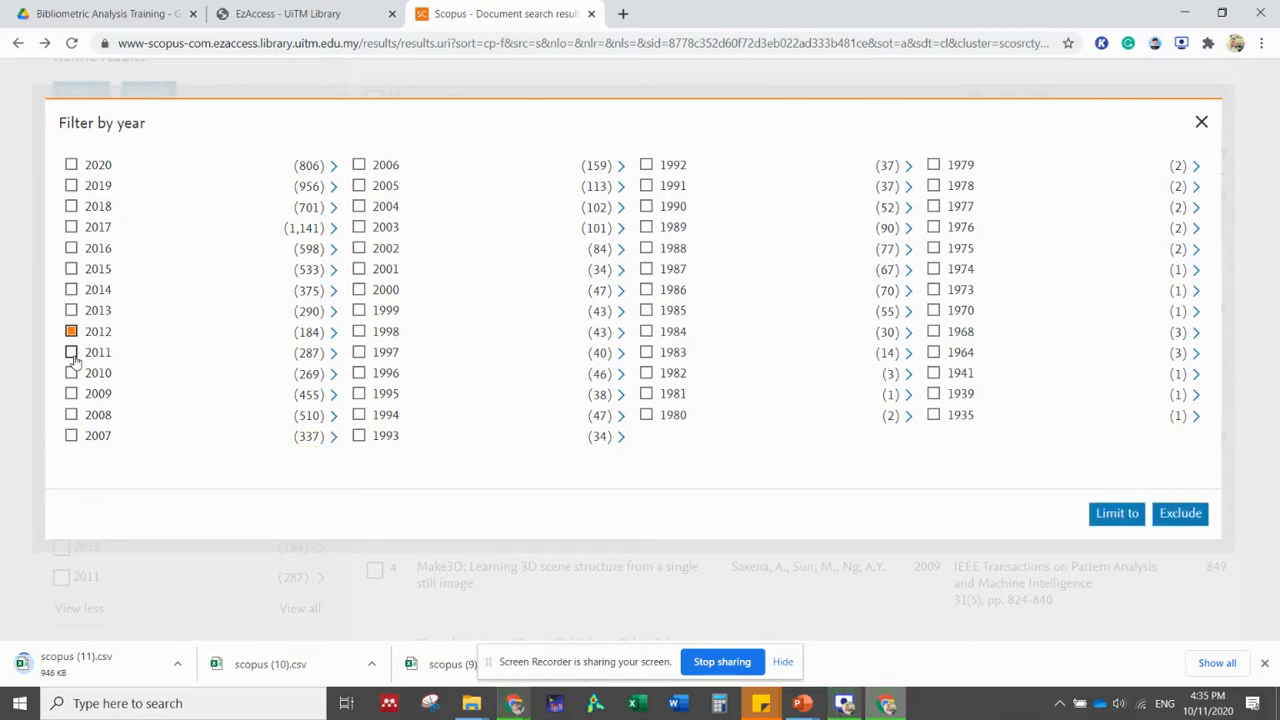
{"action": "left_click", "coordinate": [71, 354]}
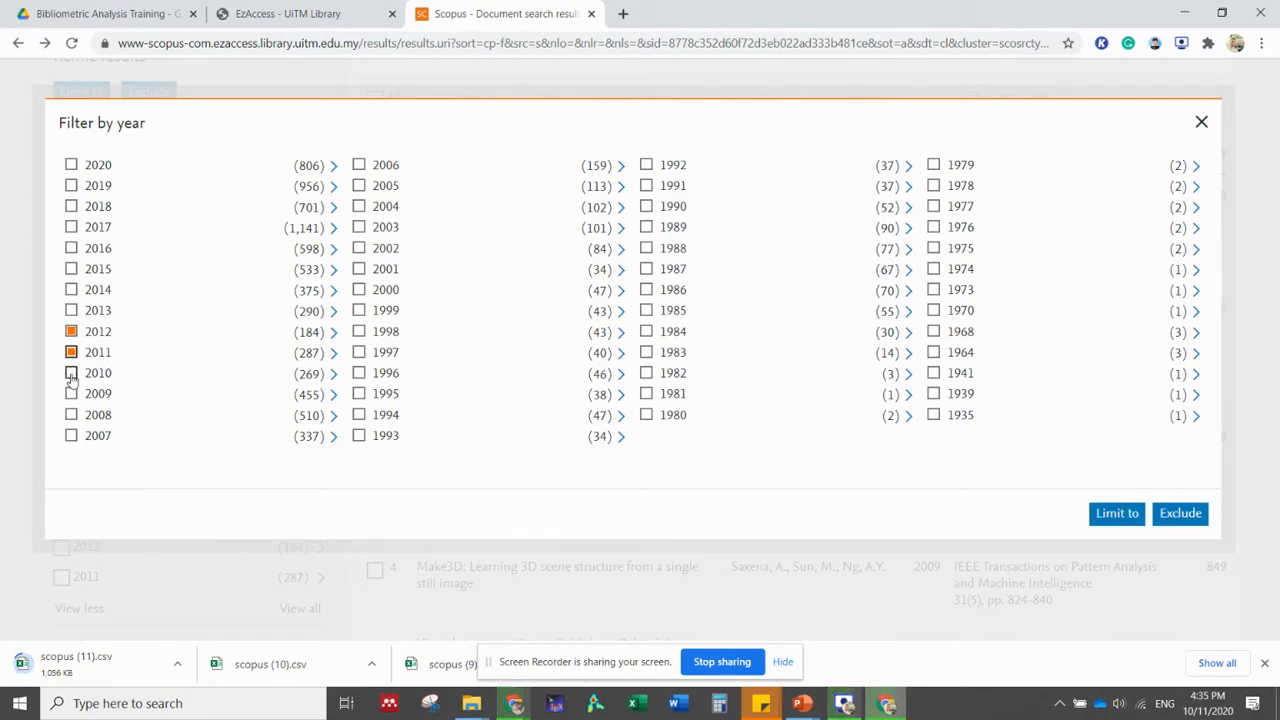
{"action": "left_click", "coordinate": [71, 373]}
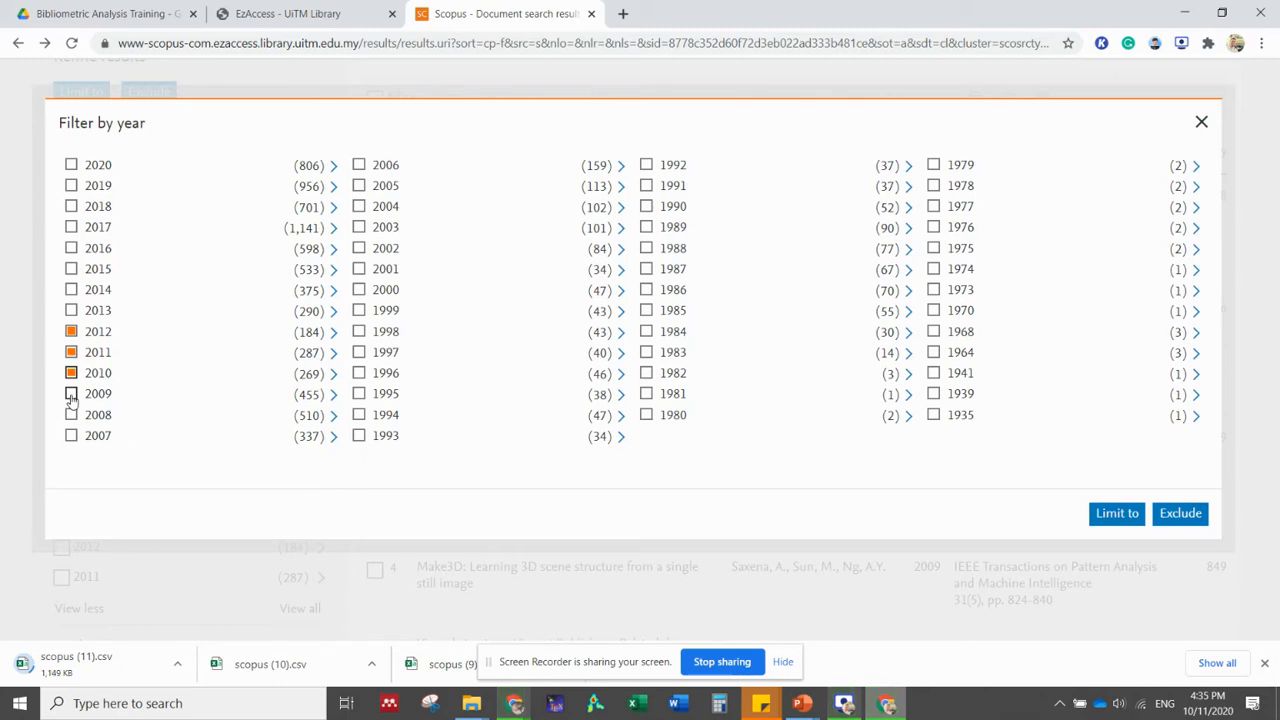
{"action": "left_click", "coordinate": [71, 395]}
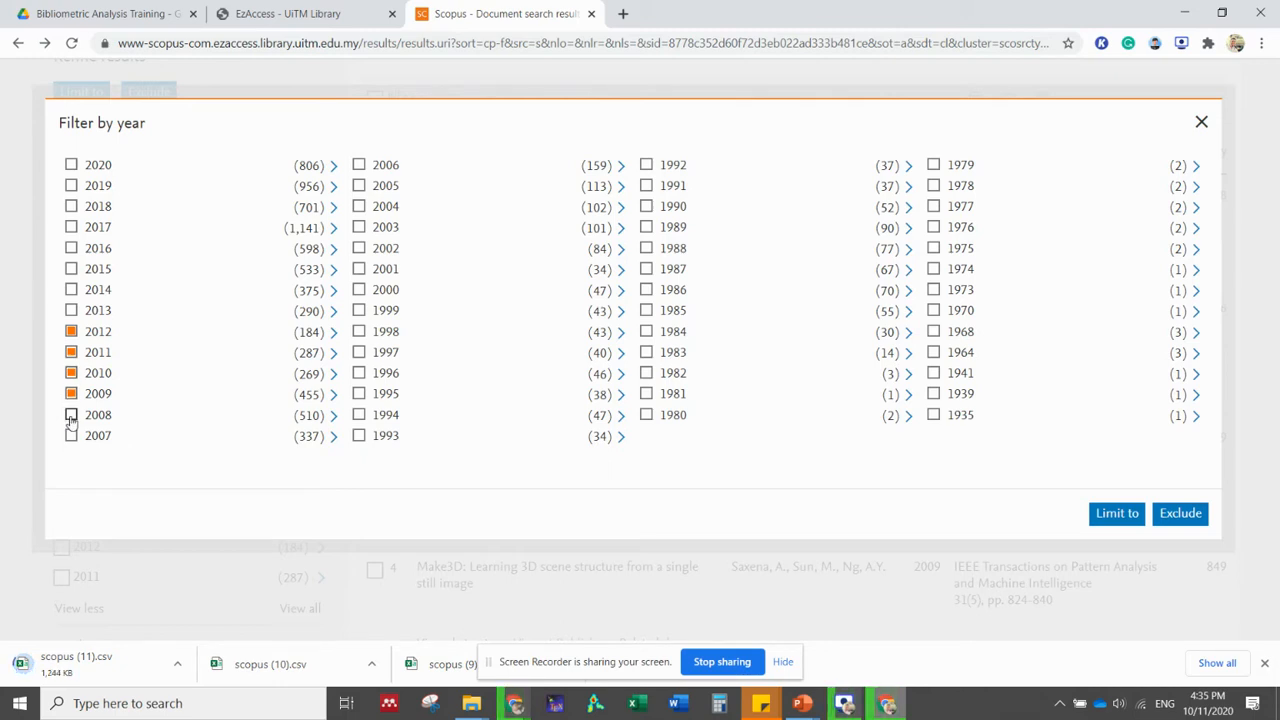
{"action": "left_click", "coordinate": [71, 416]}
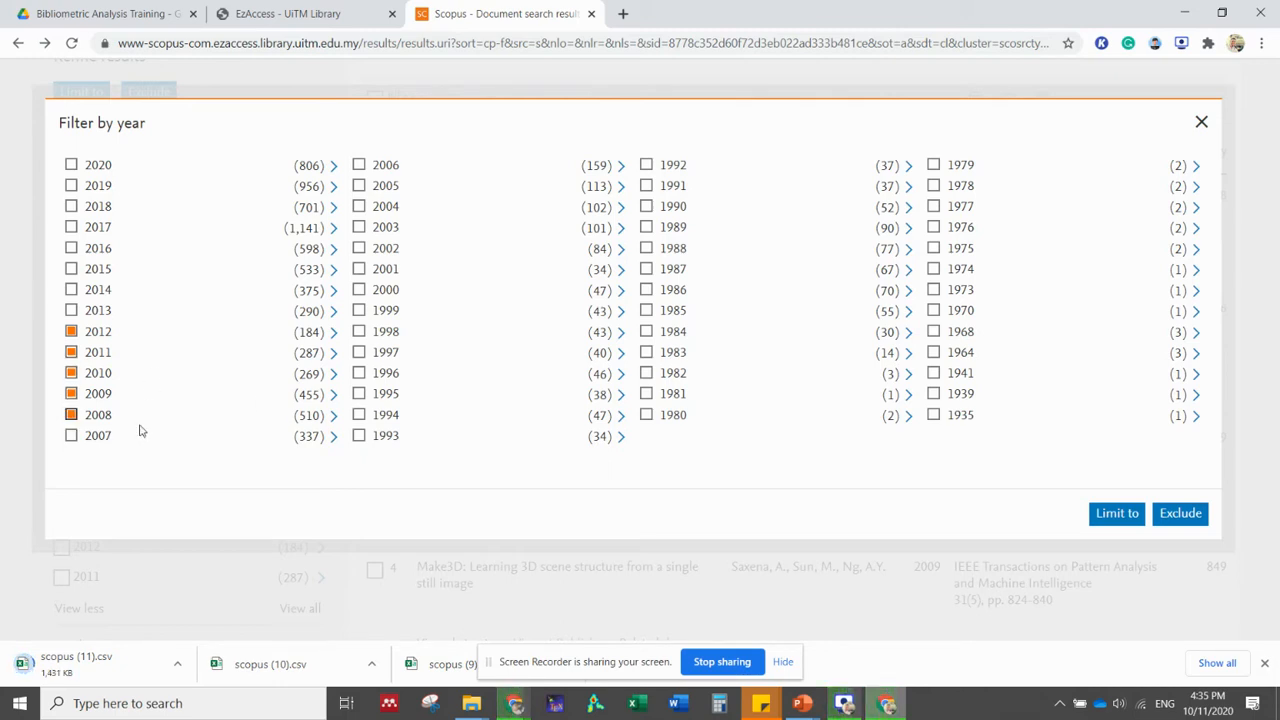
{"action": "left_click", "coordinate": [1110, 515]}
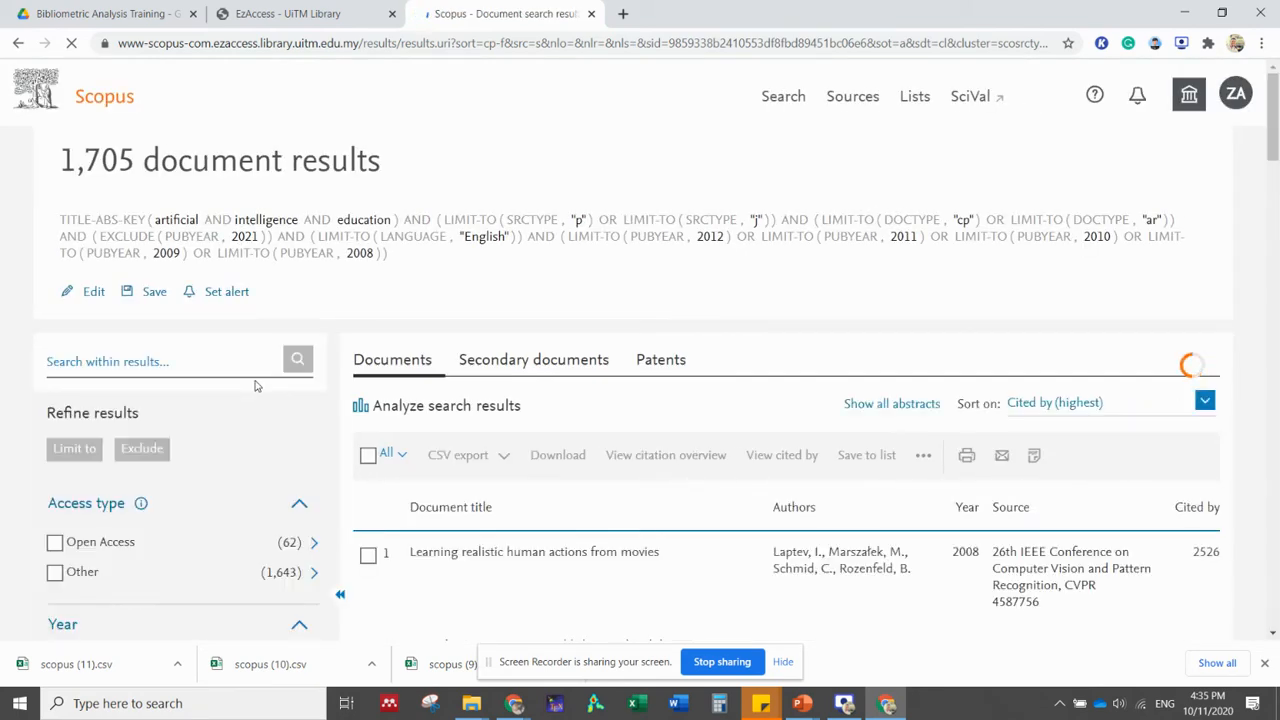
Select all the 2008–2012 documents, export them to a CSV file and go back to the full English-language results
{"action": "left_click", "coordinate": [368, 455]}
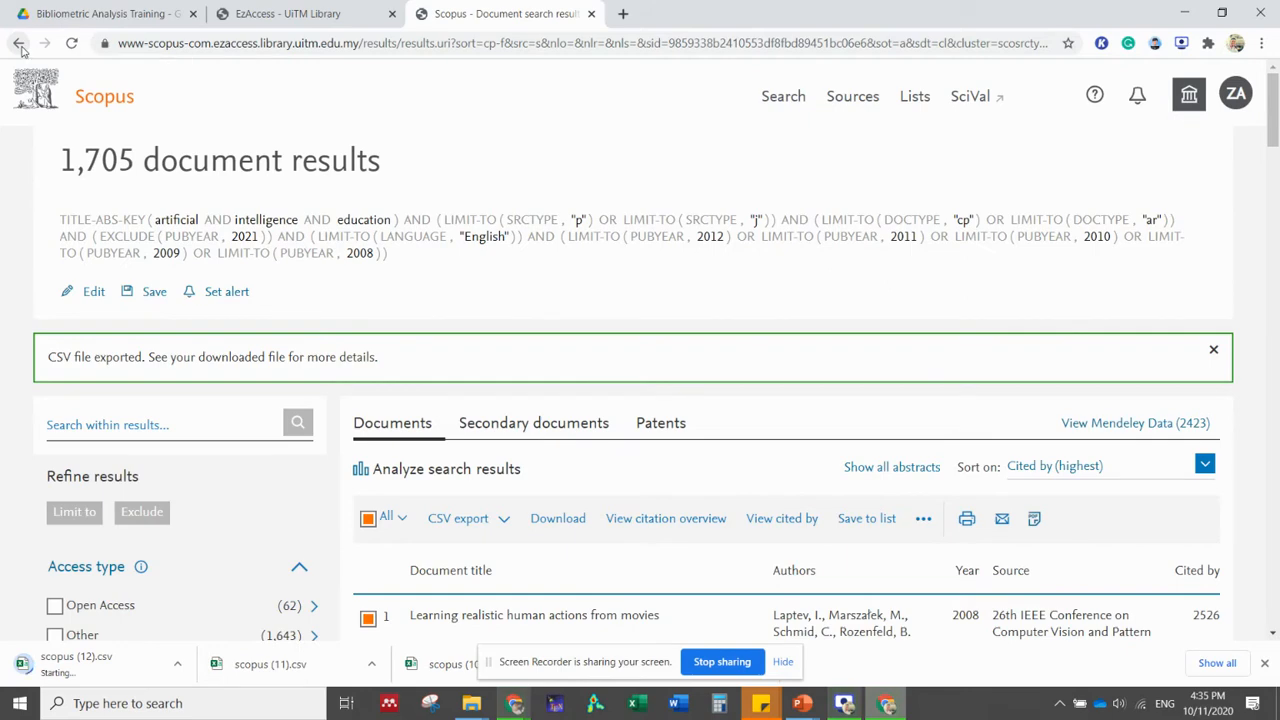
{"action": "left_click", "coordinate": [19, 45]}
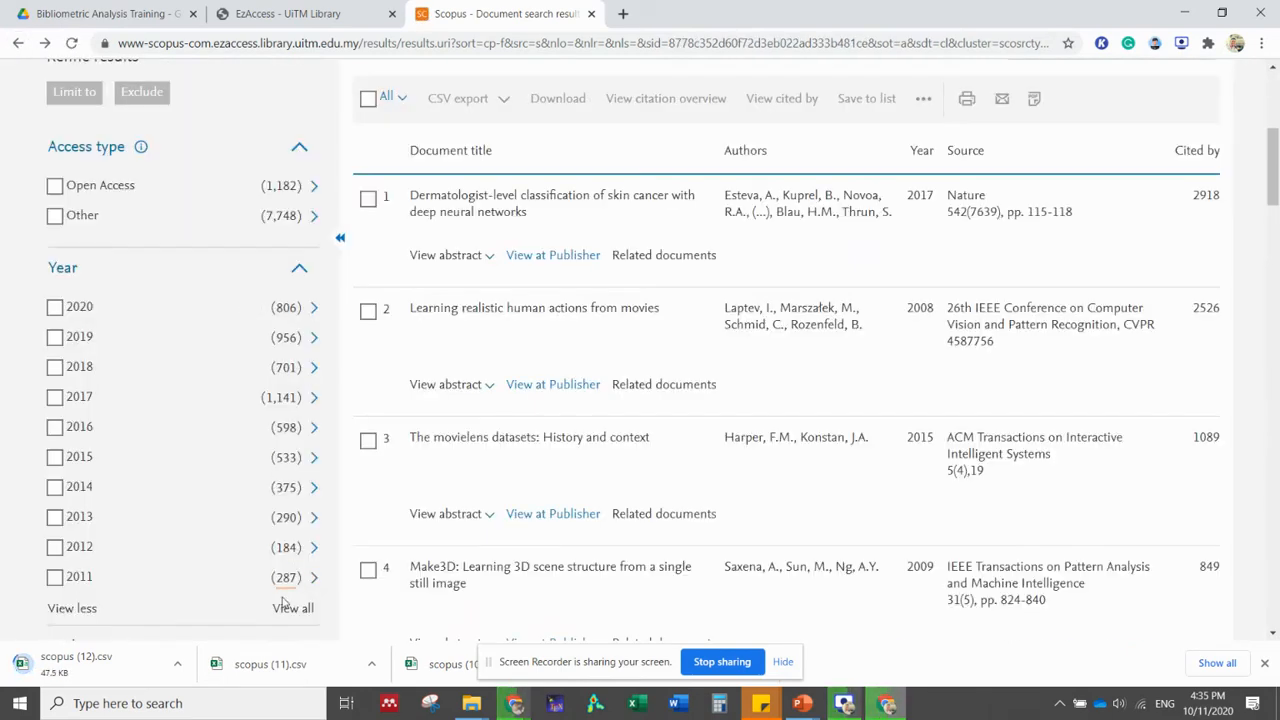
Limit the full English-language results to every publication year from 2007 back to 1993
{"action": "left_click", "coordinate": [285, 606]}
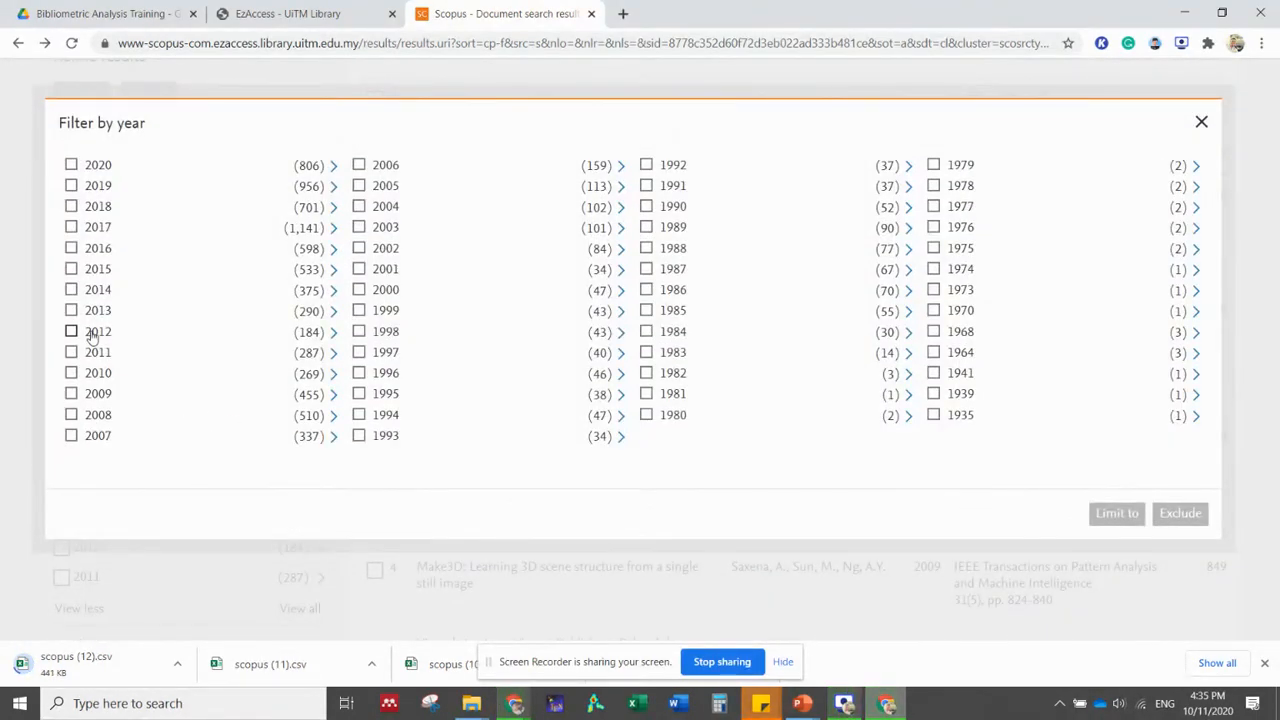
{"action": "left_click", "coordinate": [71, 435]}
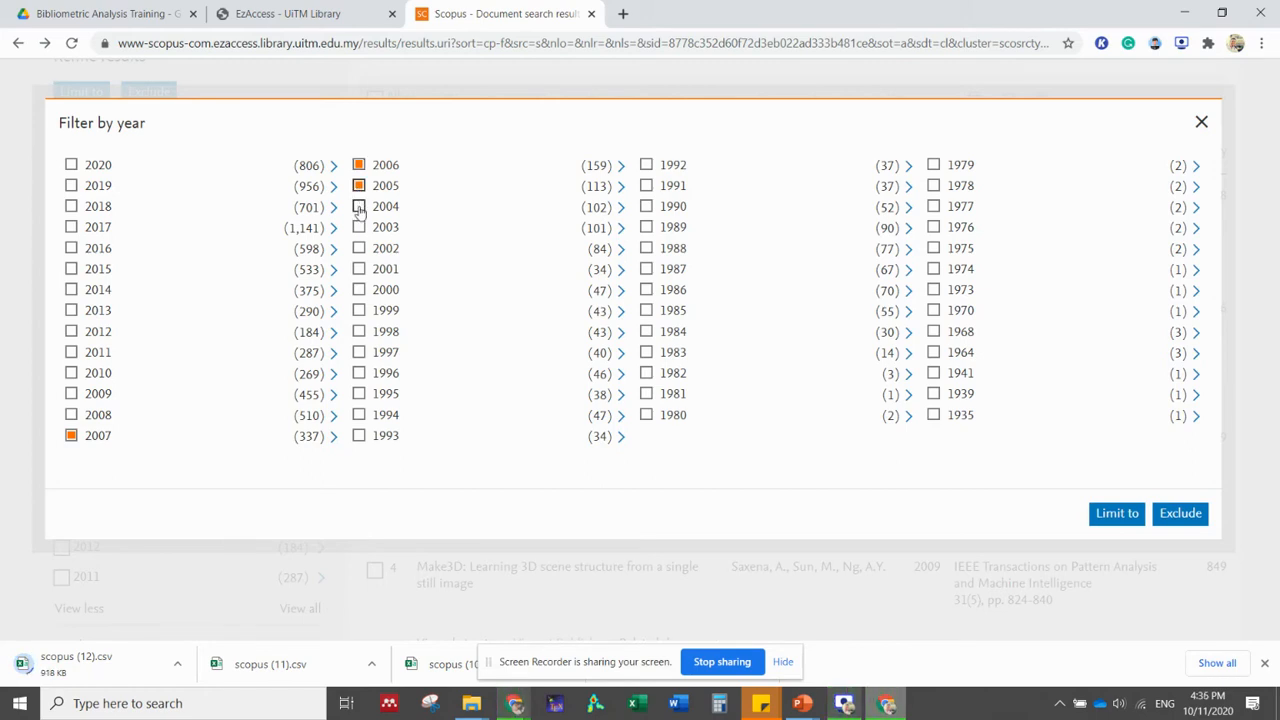
{"action": "left_click", "coordinate": [359, 208]}
{"action": "left_click", "coordinate": [359, 250]}
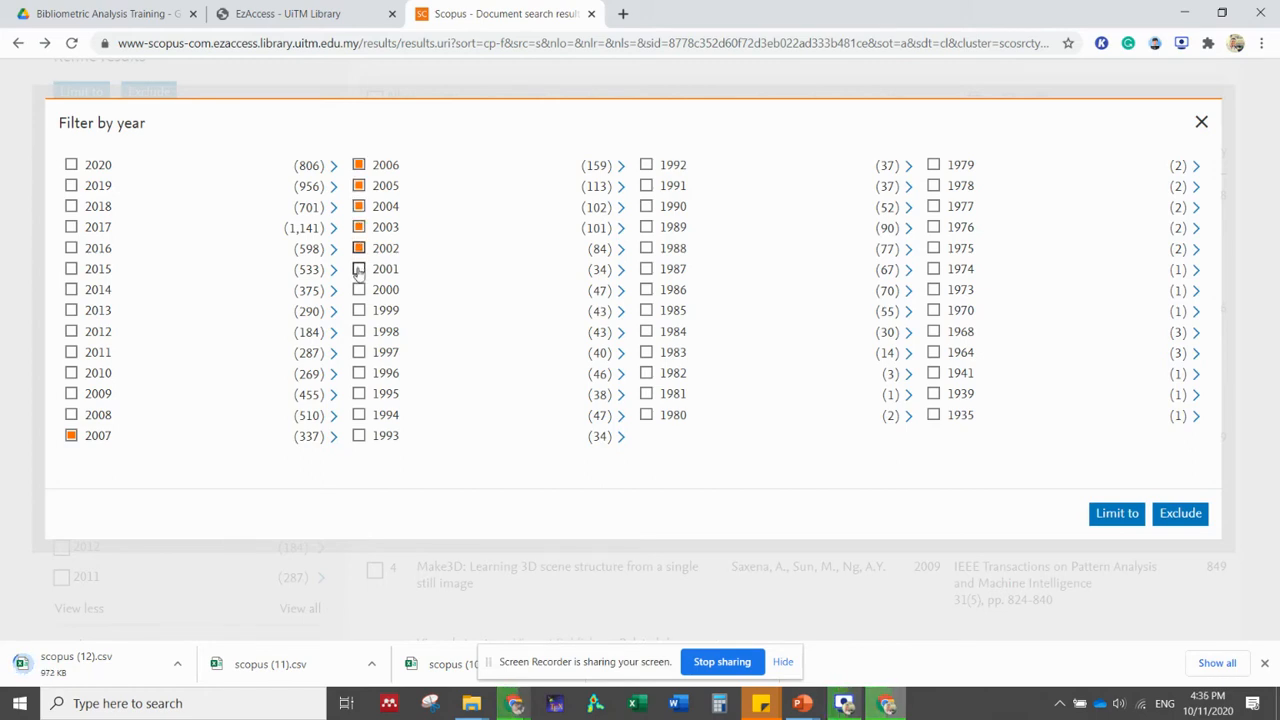
{"action": "left_click", "coordinate": [359, 270]}
{"action": "left_click", "coordinate": [359, 290]}
{"action": "left_click", "coordinate": [359, 311]}
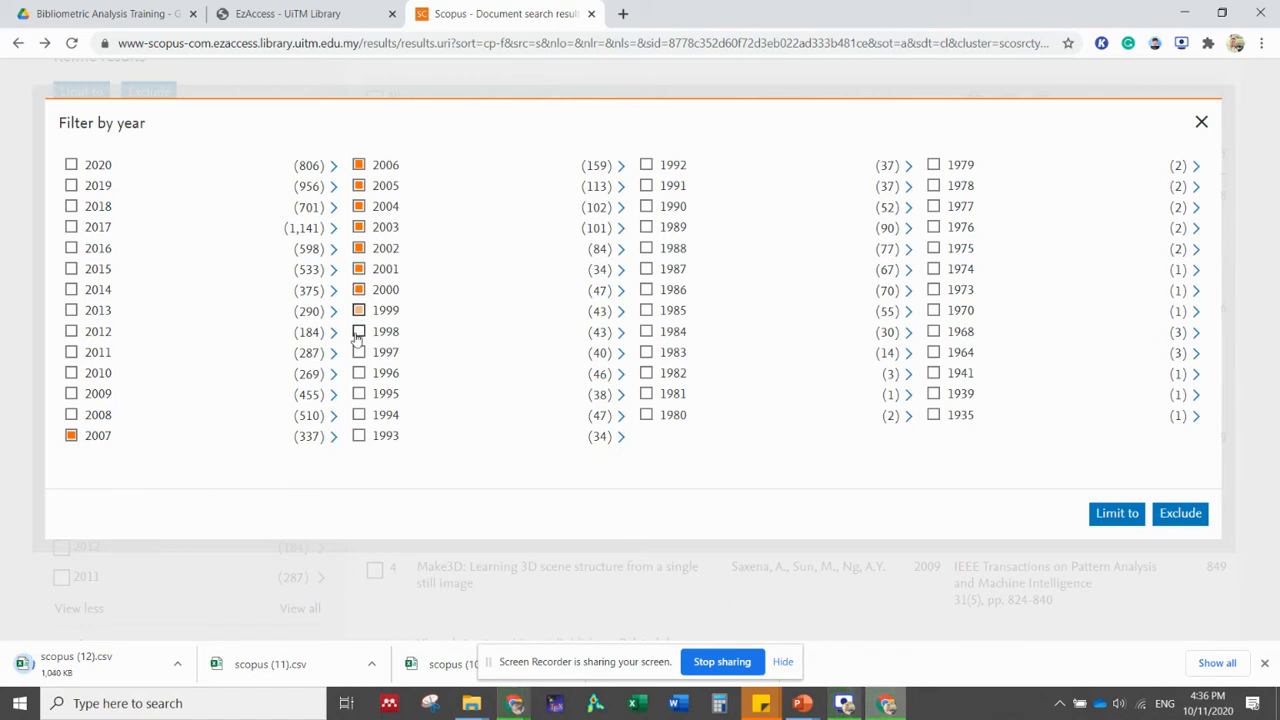
{"action": "left_click", "coordinate": [359, 332]}
{"action": "left_click", "coordinate": [359, 352]}
{"action": "left_click", "coordinate": [359, 373]}
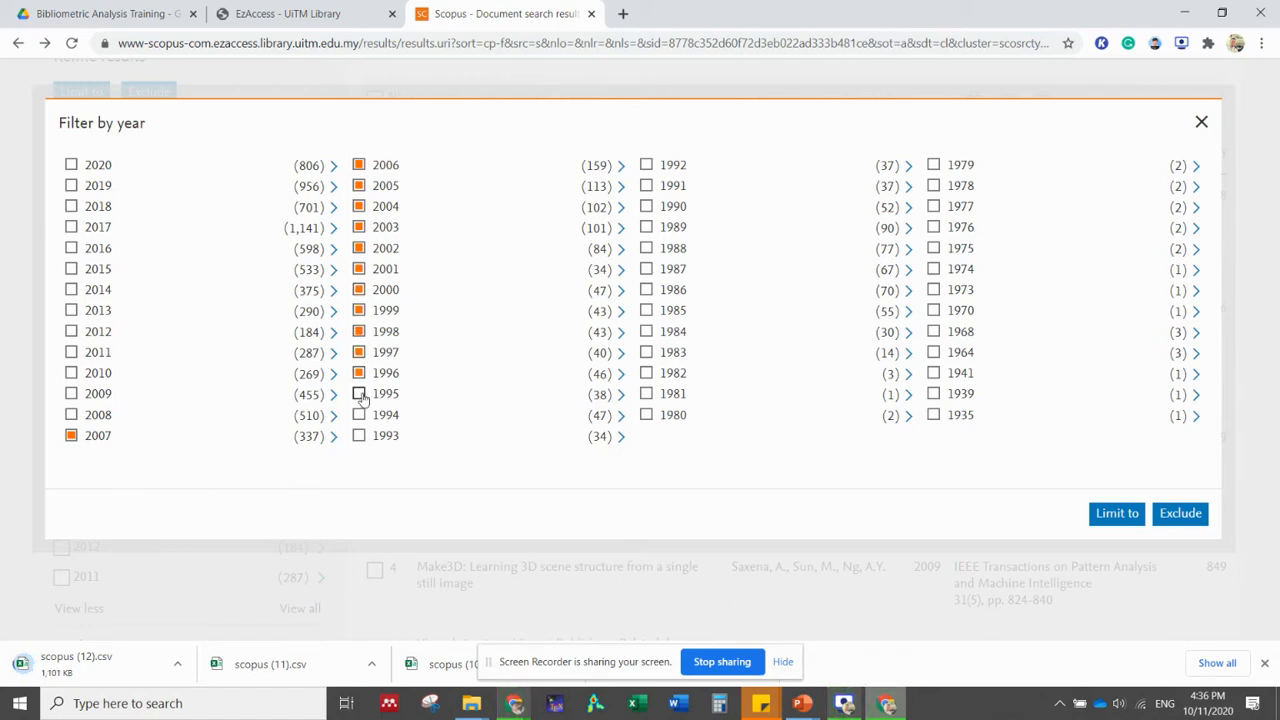
{"action": "left_click", "coordinate": [359, 394]}
{"action": "left_click", "coordinate": [359, 416]}
{"action": "left_click", "coordinate": [359, 437]}
{"action": "left_click", "coordinate": [1100, 515]}
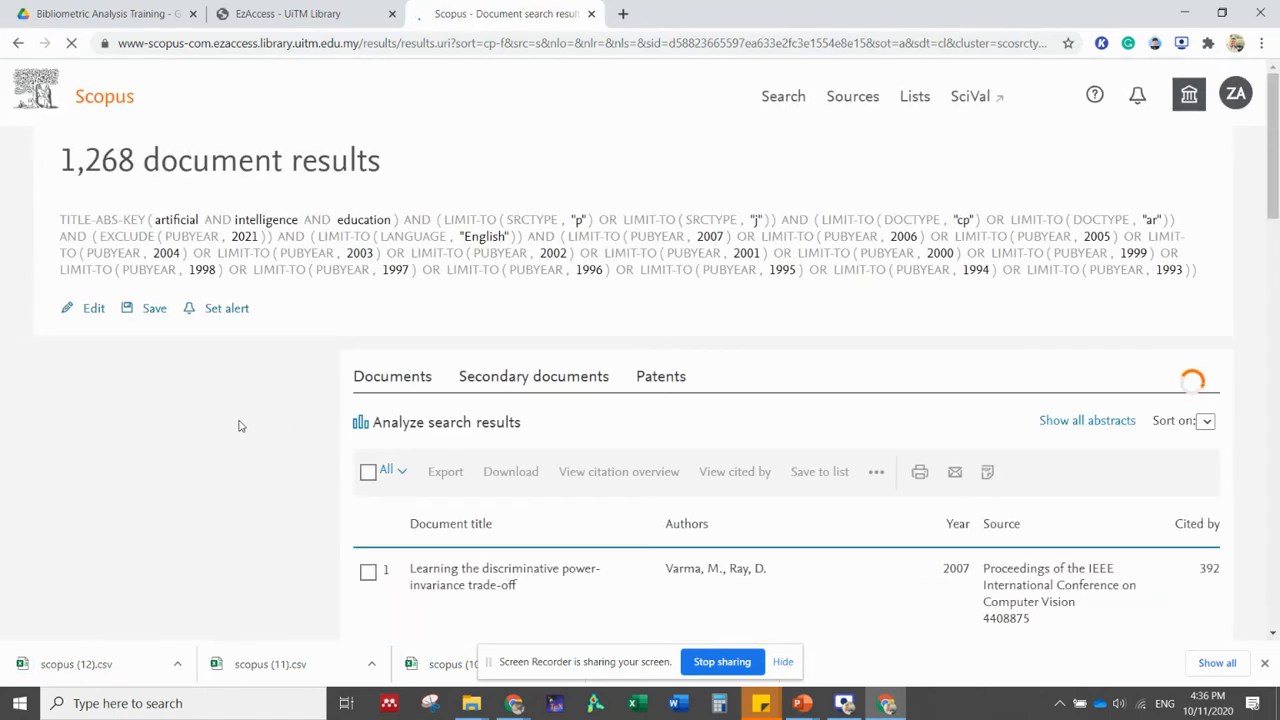
Export all the 1993–2007 documents to a CSV file and return to the full English-language results
{"action": "left_click", "coordinate": [368, 472]}
{"action": "left_click", "coordinate": [455, 474]}
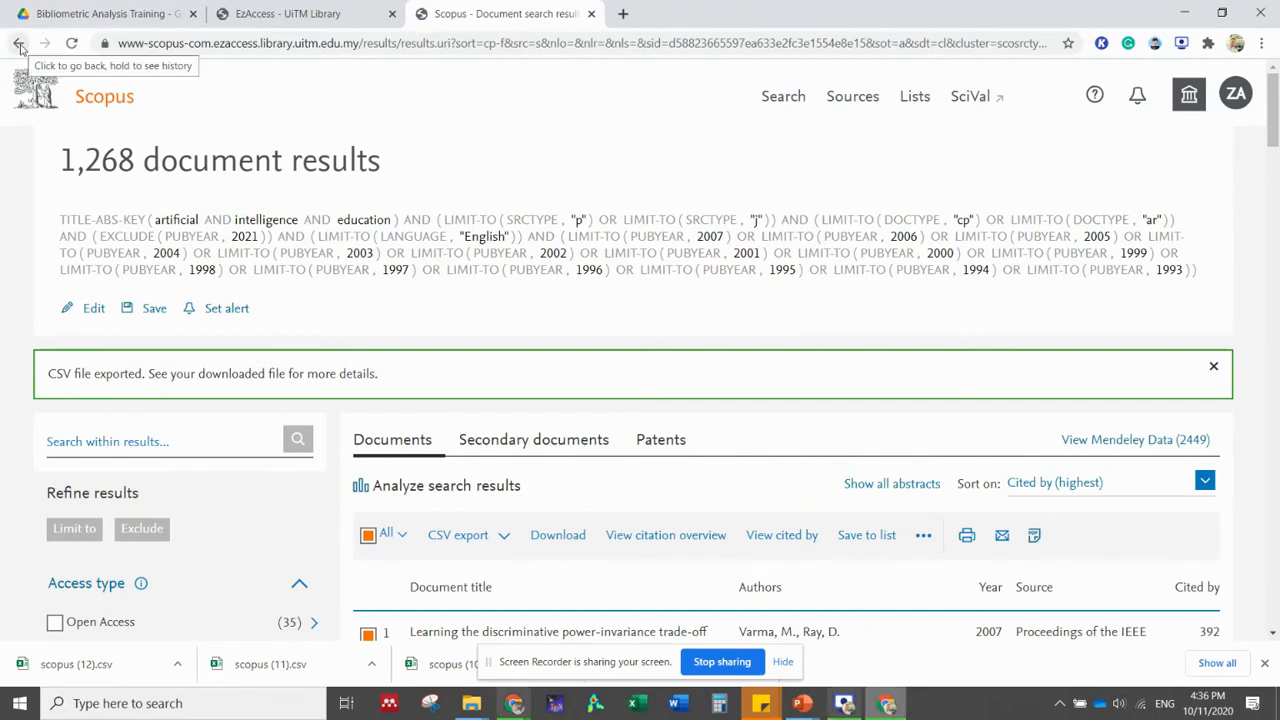
{"action": "left_click", "coordinate": [19, 44]}
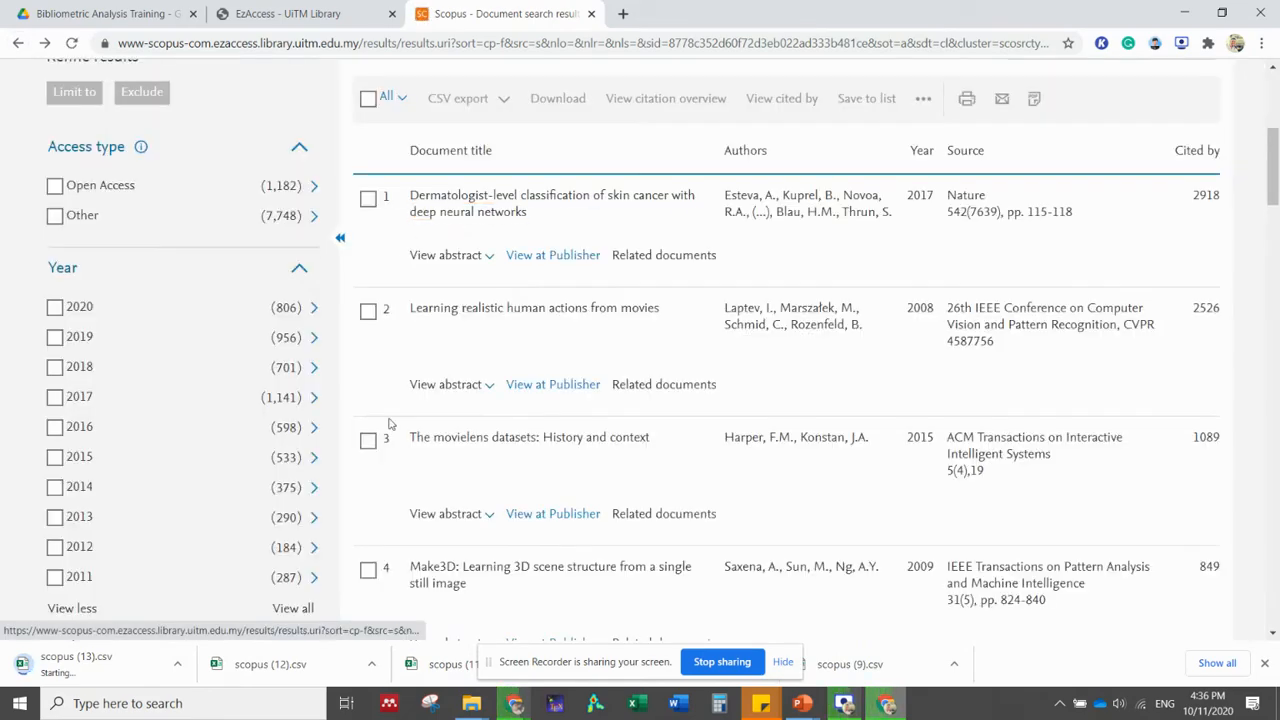
Limit the full English-language results to all the listed publication years from 1992 back to 1935
{"action": "scroll", "coordinate": [313, 485], "scroll_direction": "down", "scroll_amount": 1}
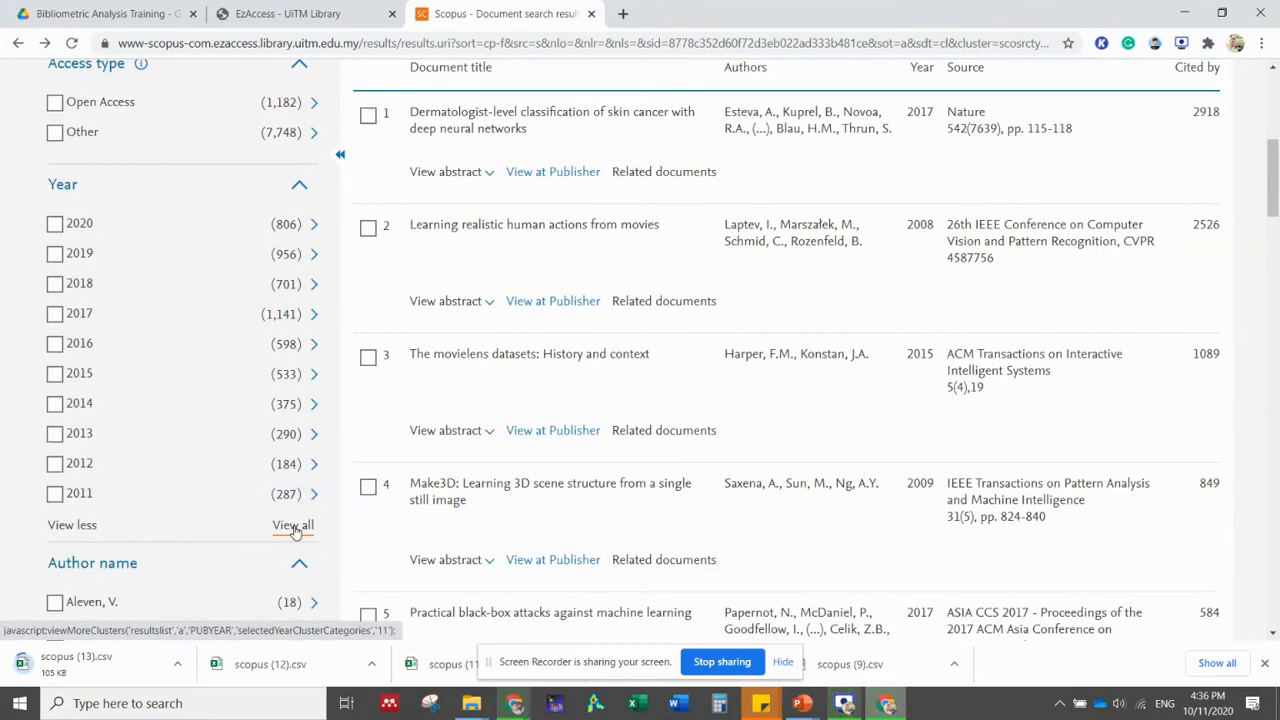
{"action": "left_click", "coordinate": [293, 527]}
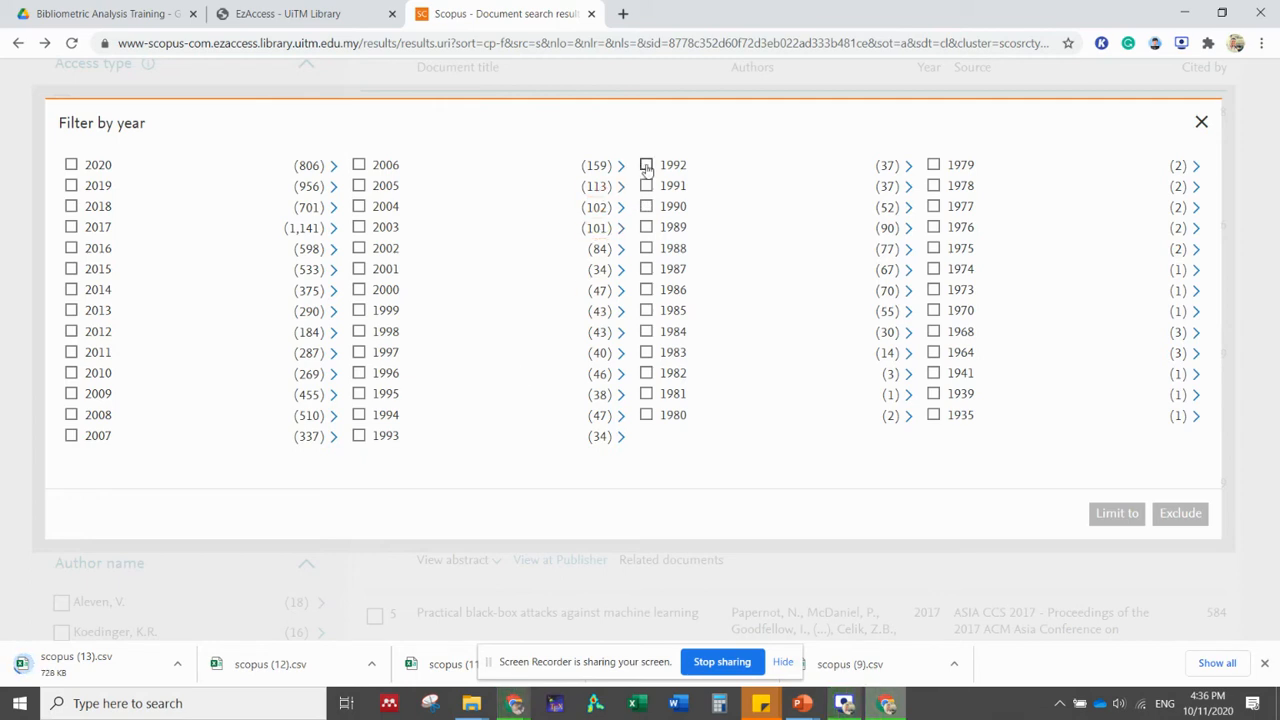
{"action": "left_click", "coordinate": [646, 165]}
{"action": "left_click", "coordinate": [646, 186]}
{"action": "left_click", "coordinate": [646, 206]}
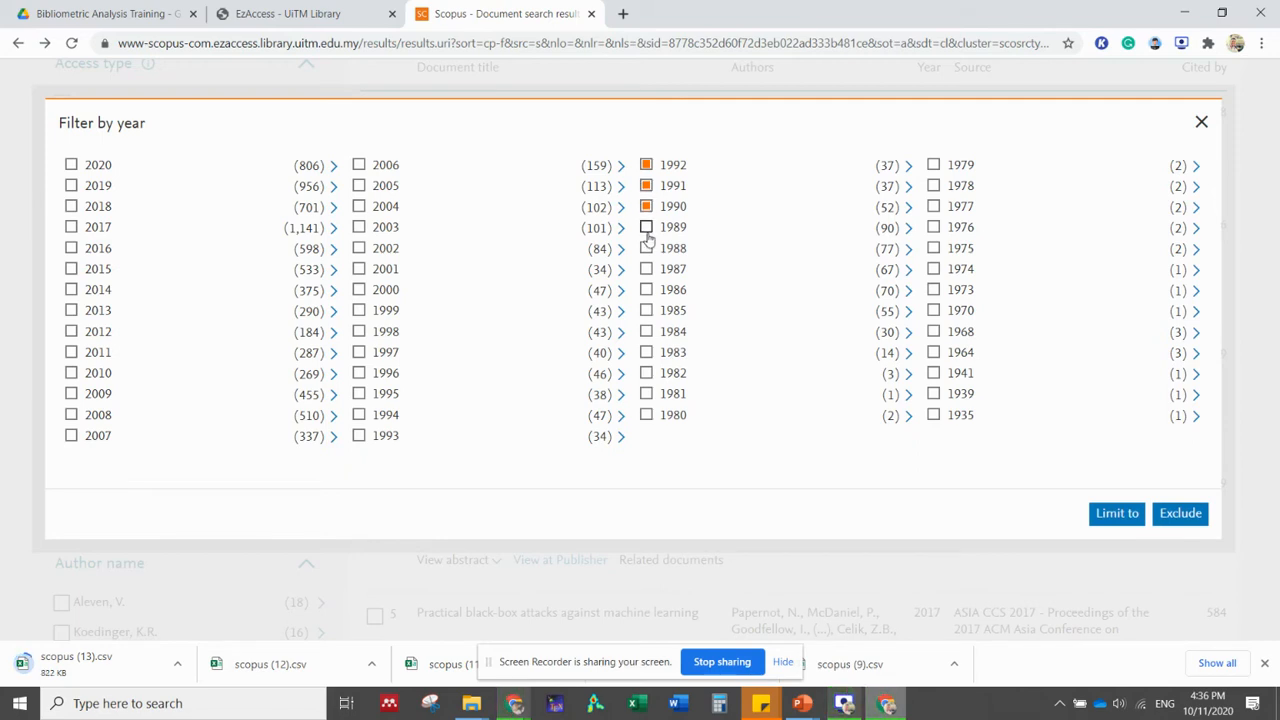
{"action": "left_click", "coordinate": [646, 227]}
{"action": "left_click", "coordinate": [646, 269]}
{"action": "left_click", "coordinate": [646, 290]}
{"action": "left_click", "coordinate": [646, 310]}
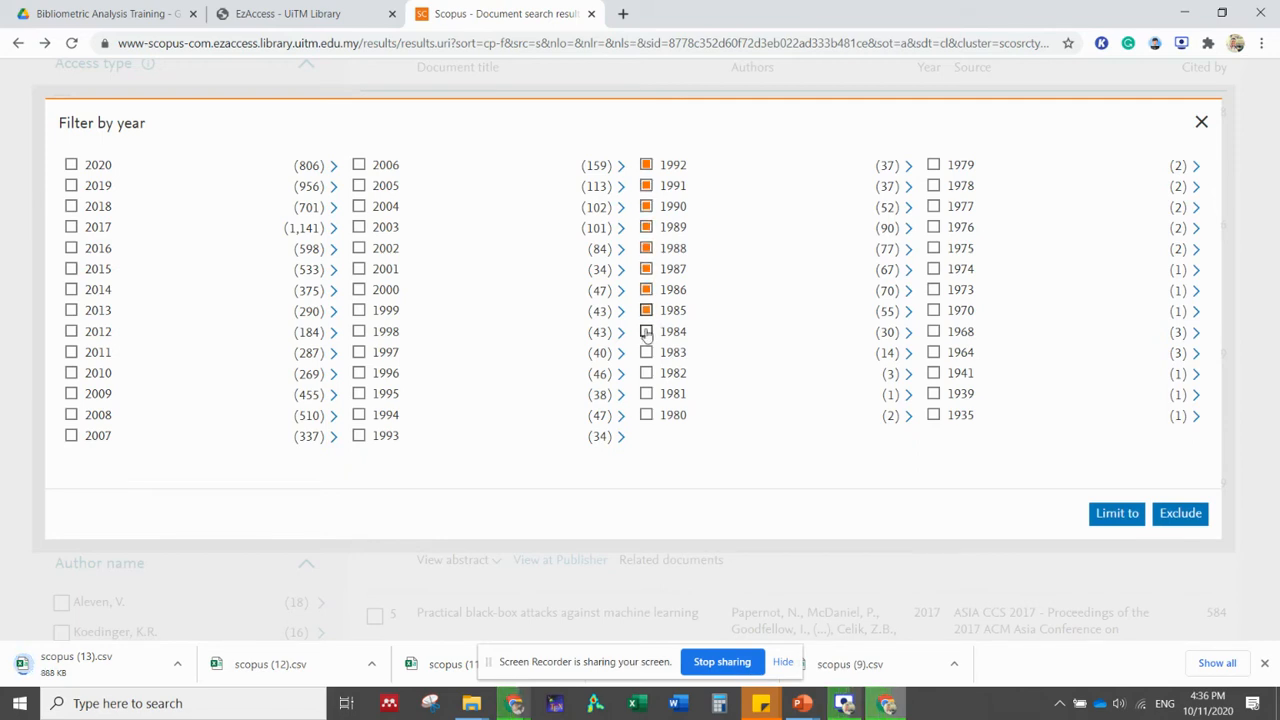
{"action": "left_click", "coordinate": [646, 331]}
{"action": "left_click", "coordinate": [646, 353]}
{"action": "left_click", "coordinate": [646, 374]}
{"action": "double_click", "coordinate": [647, 394]}
{"action": "left_click", "coordinate": [646, 415]}
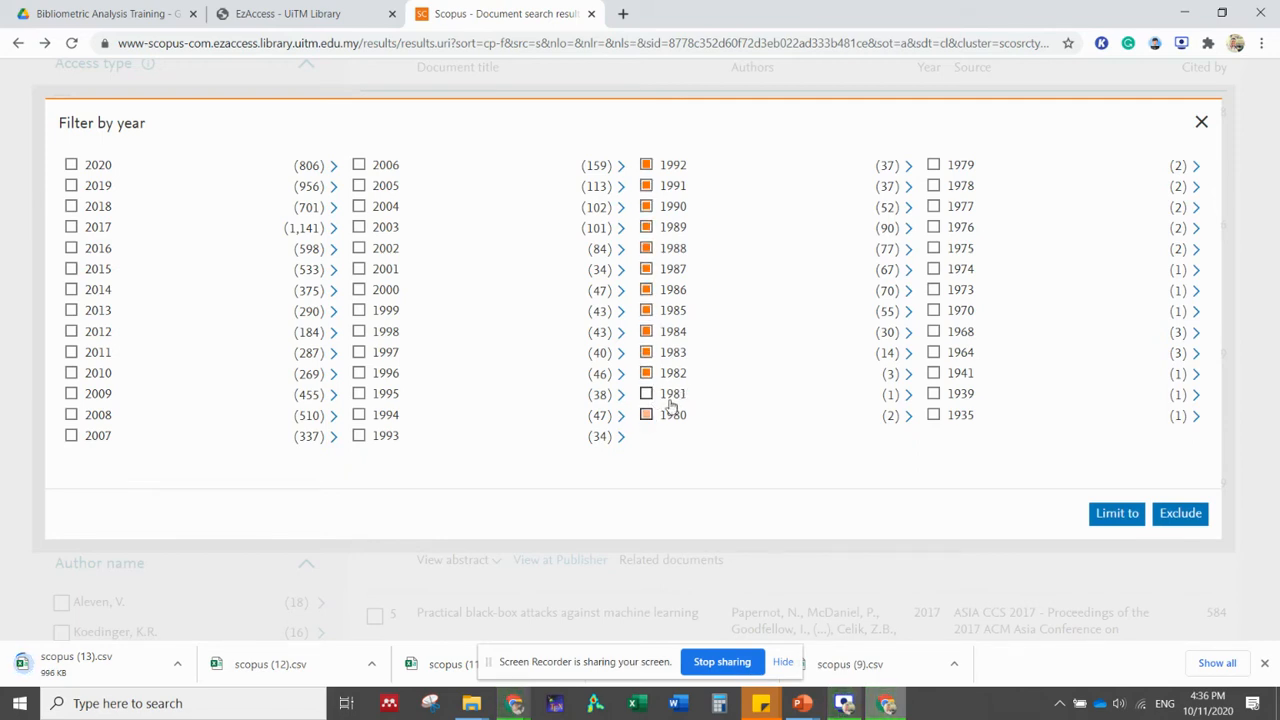
{"action": "left_click", "coordinate": [646, 394]}
{"action": "left_click", "coordinate": [933, 165]}
{"action": "left_click", "coordinate": [933, 186]}
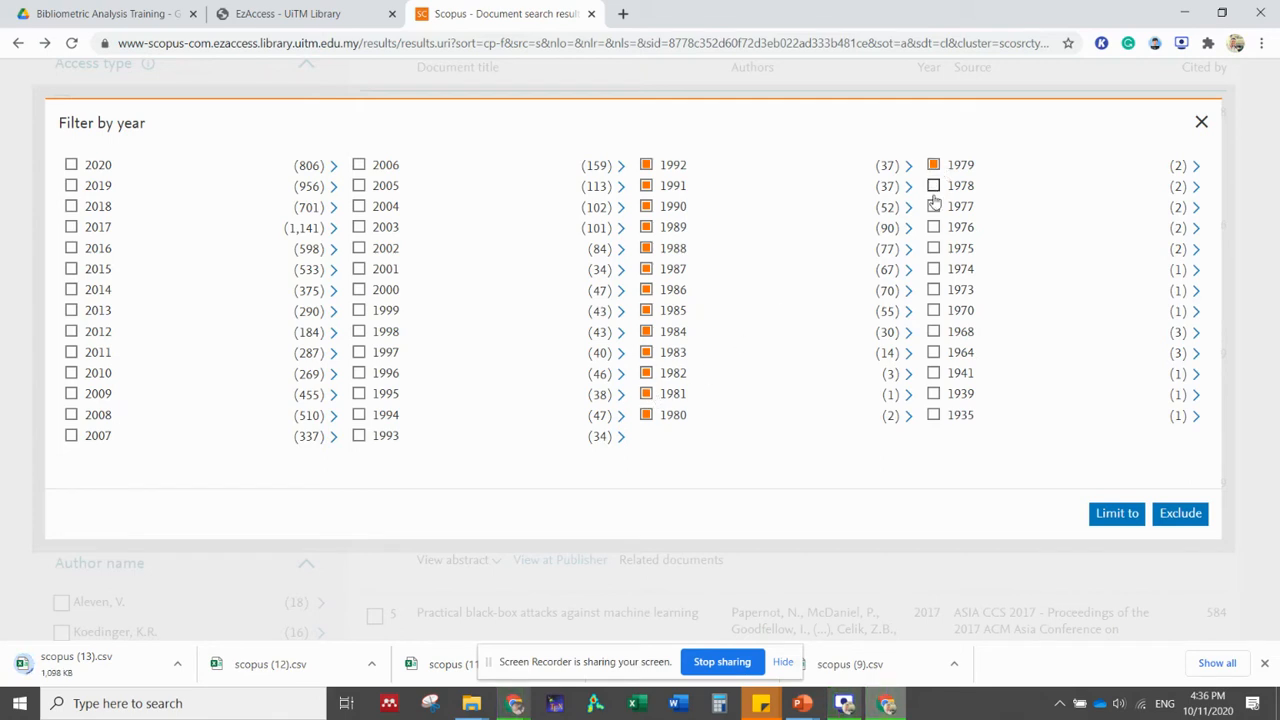
{"action": "left_click", "coordinate": [933, 207]}
{"action": "left_click", "coordinate": [933, 228]}
{"action": "left_click", "coordinate": [933, 248]}
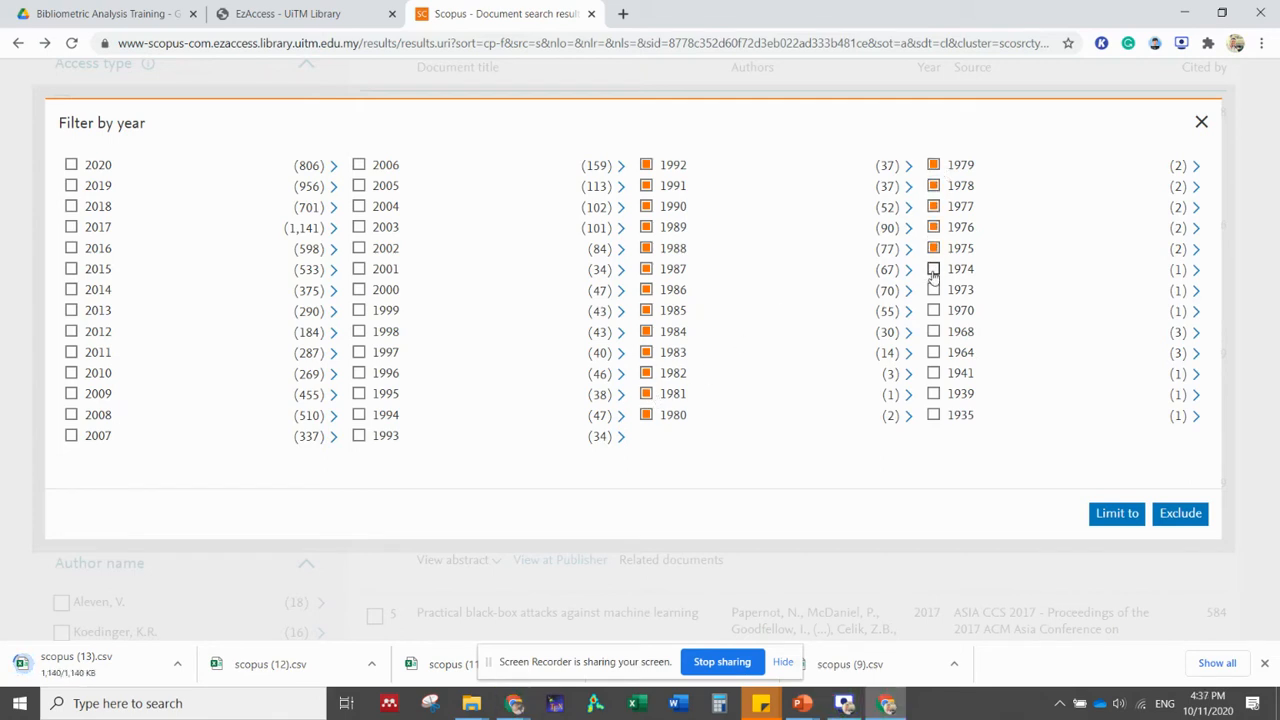
{"action": "left_click", "coordinate": [933, 269]}
{"action": "left_click", "coordinate": [933, 290]}
{"action": "left_click", "coordinate": [933, 311]}
{"action": "left_click", "coordinate": [933, 332]}
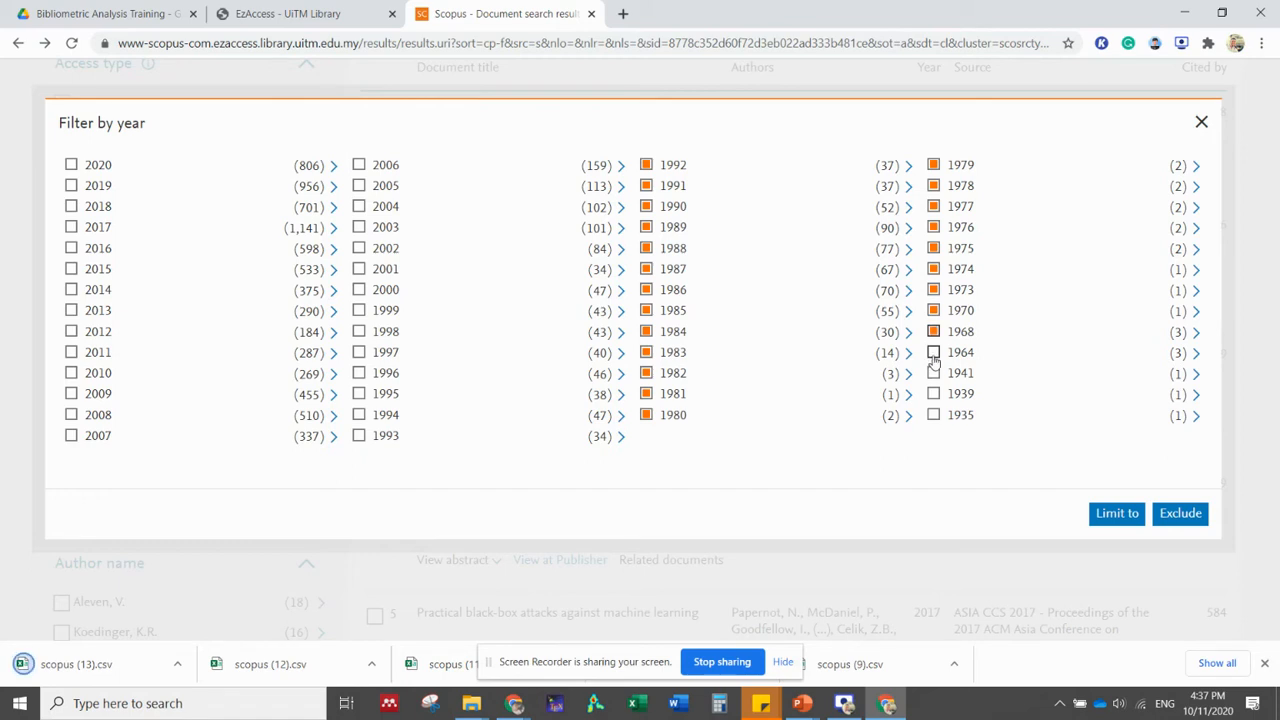
{"action": "left_click", "coordinate": [933, 353]}
{"action": "left_click", "coordinate": [933, 373]}
{"action": "left_click", "coordinate": [933, 394]}
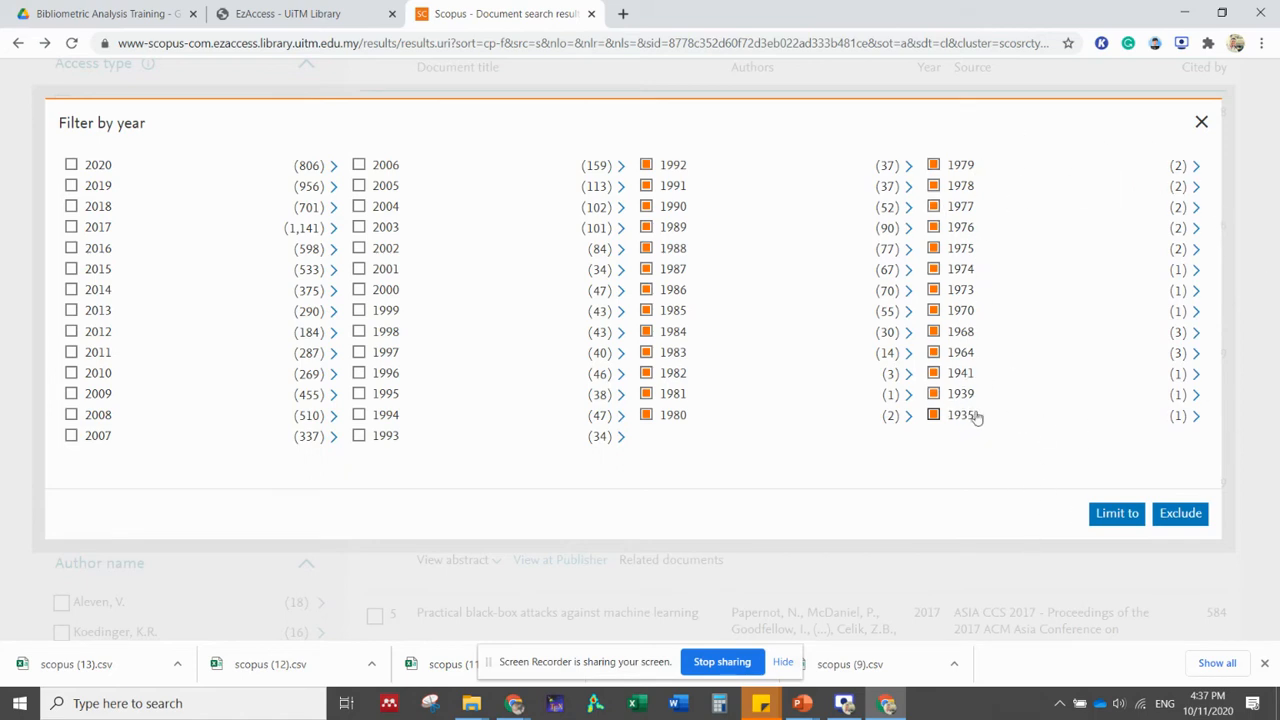
{"action": "left_click", "coordinate": [1130, 516]}
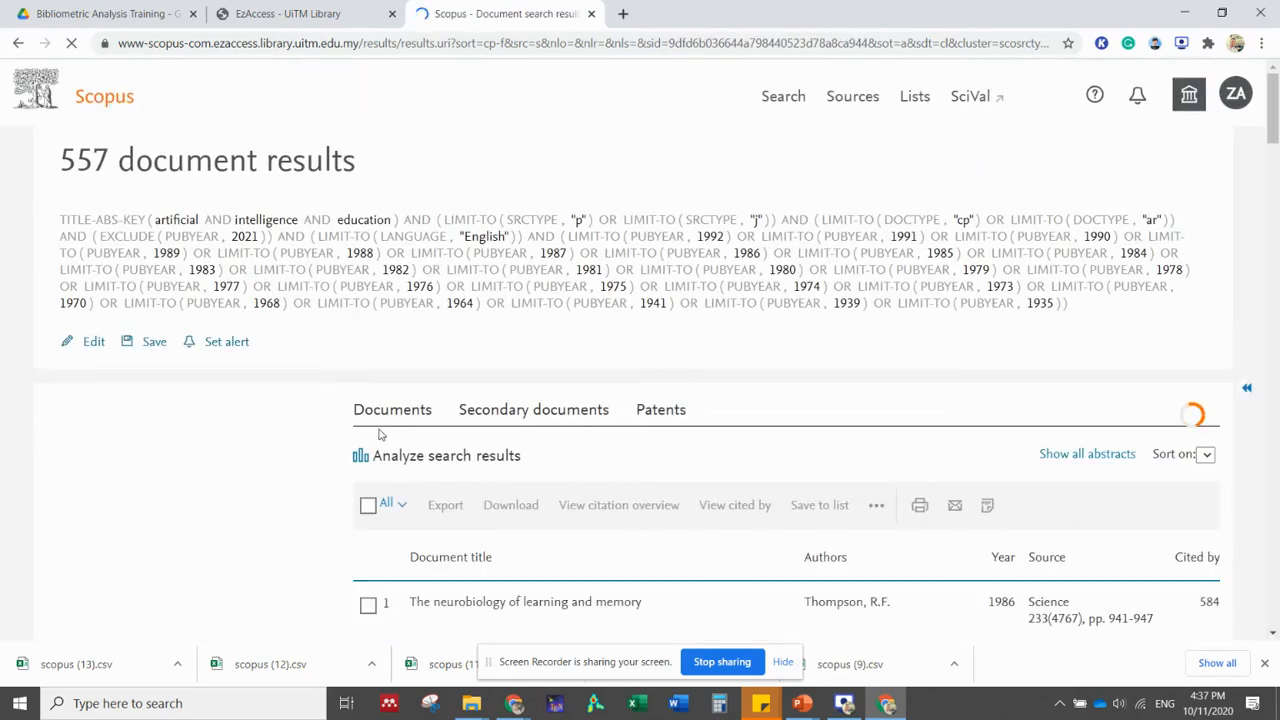
Select all the 1935–1992 documents, export them to a CSV file and launch VOSviewer
{"action": "left_click", "coordinate": [368, 489]}
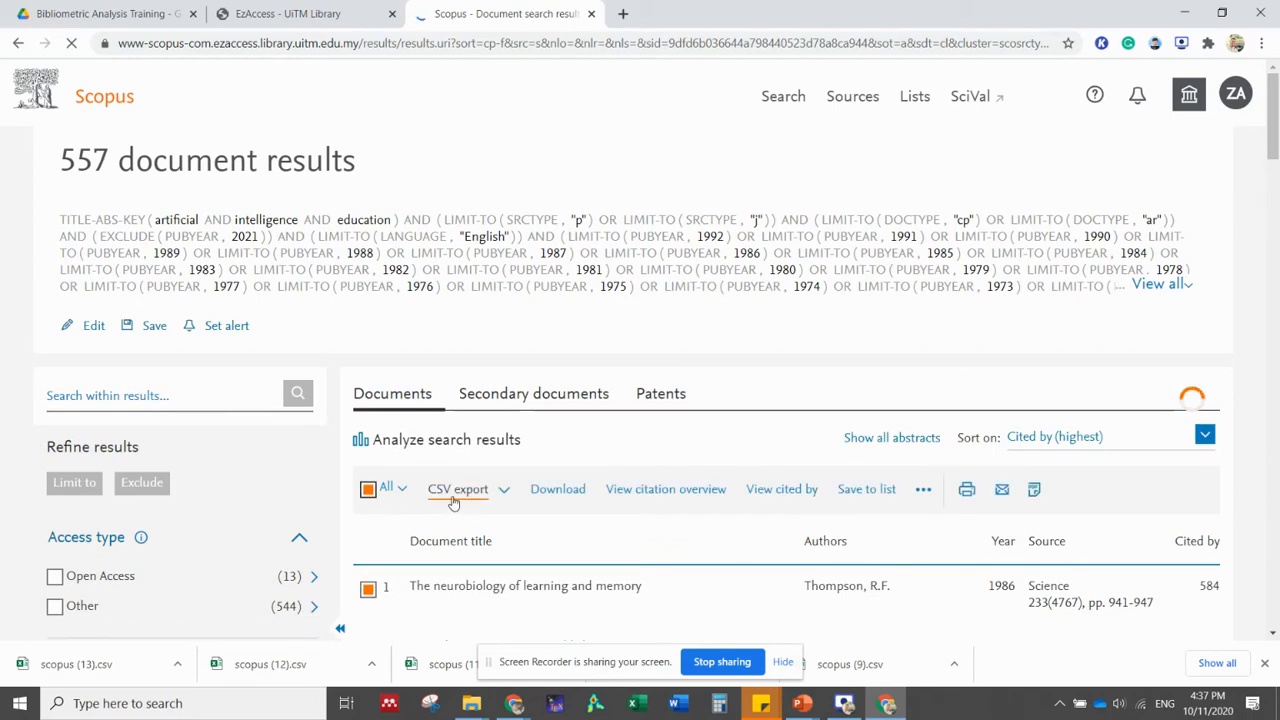
{"action": "left_click", "coordinate": [455, 500]}
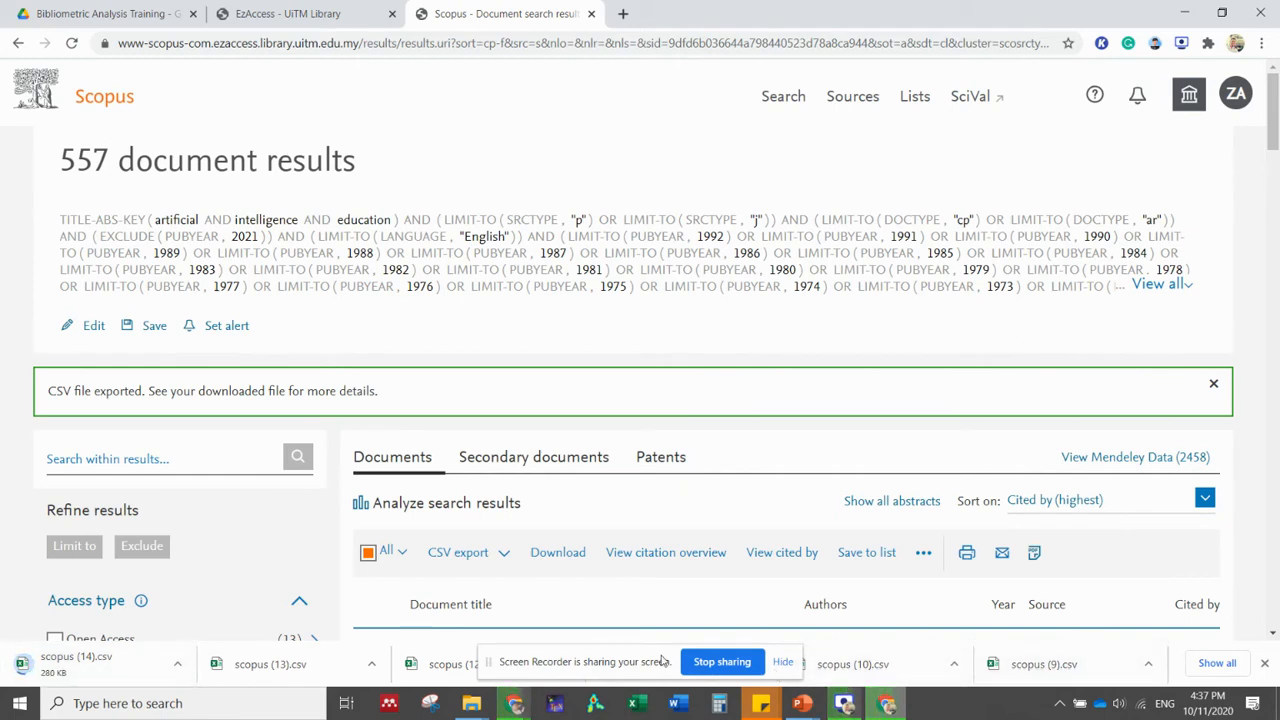
{"action": "left_click", "coordinate": [596, 705]}
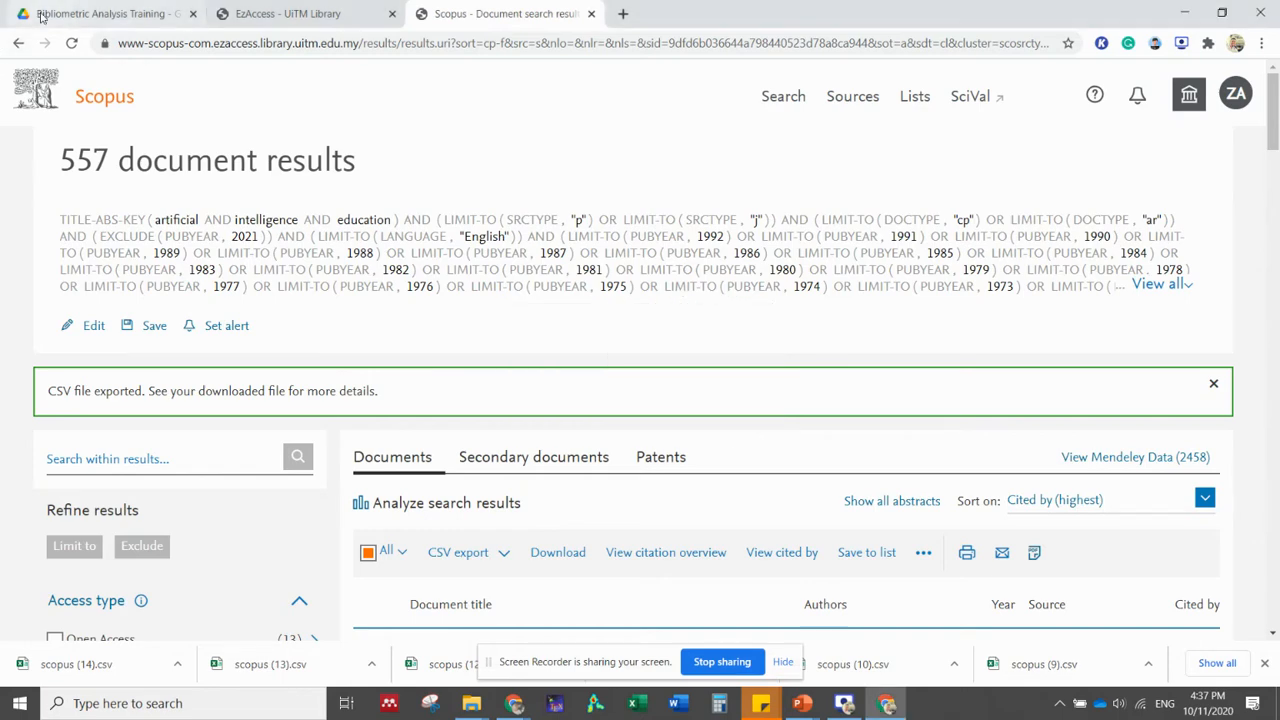
Go back to the full English-language results, review the sort options and sort by Cited by (highest)
{"action": "left_click", "coordinate": [19, 42]}
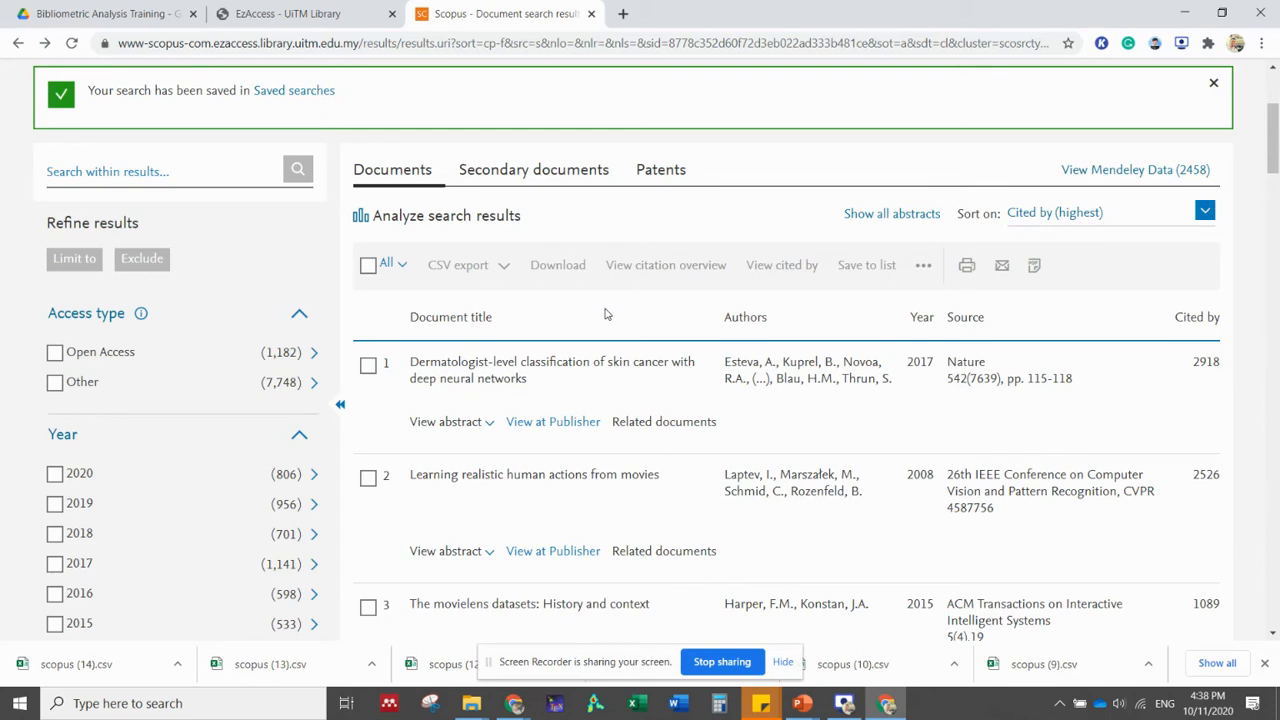
{"action": "left_click", "coordinate": [1119, 218]}
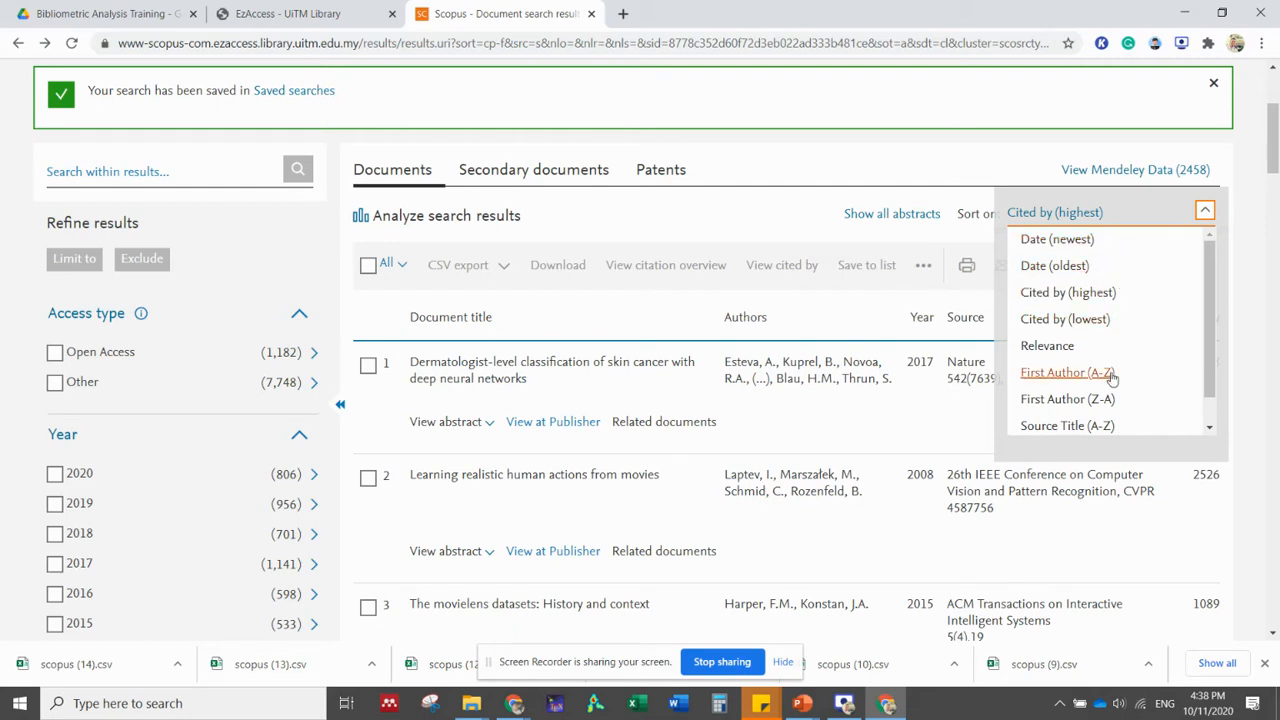
{"action": "scroll", "coordinate": [1112, 370], "scroll_direction": "down", "scroll_amount": 1}
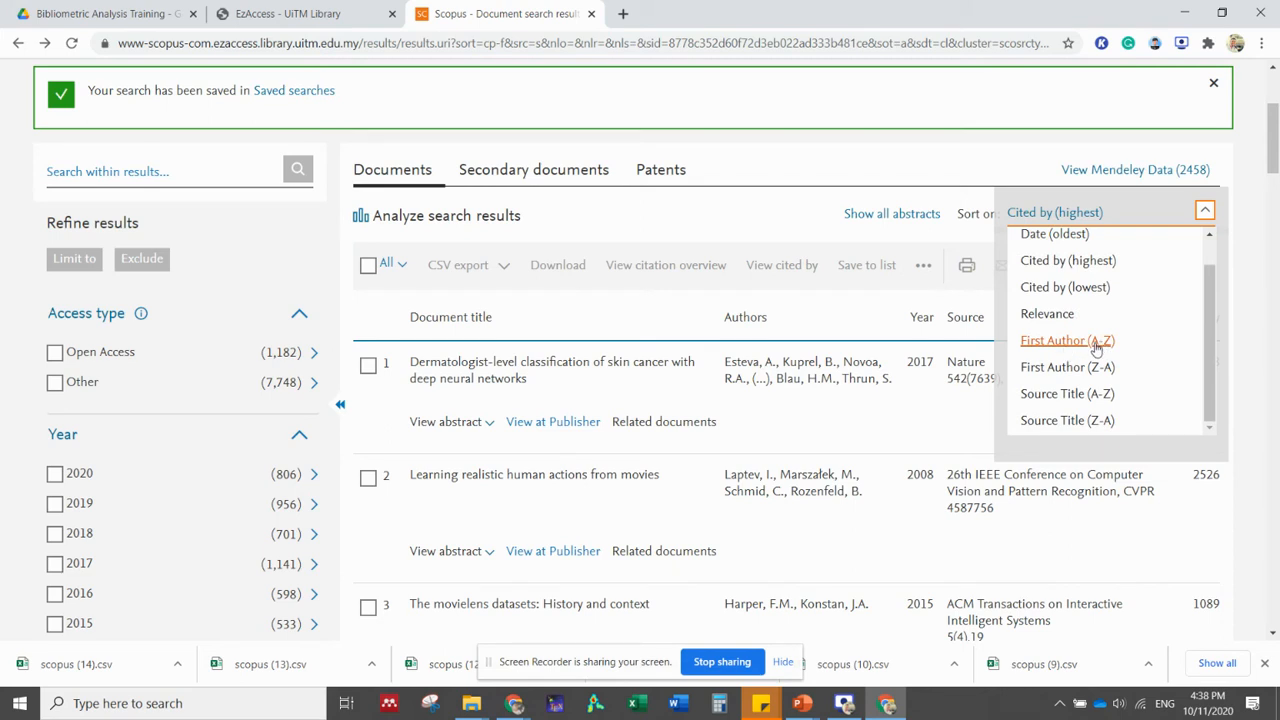
{"action": "scroll", "coordinate": [1096, 346], "scroll_direction": "up", "scroll_amount": 1}
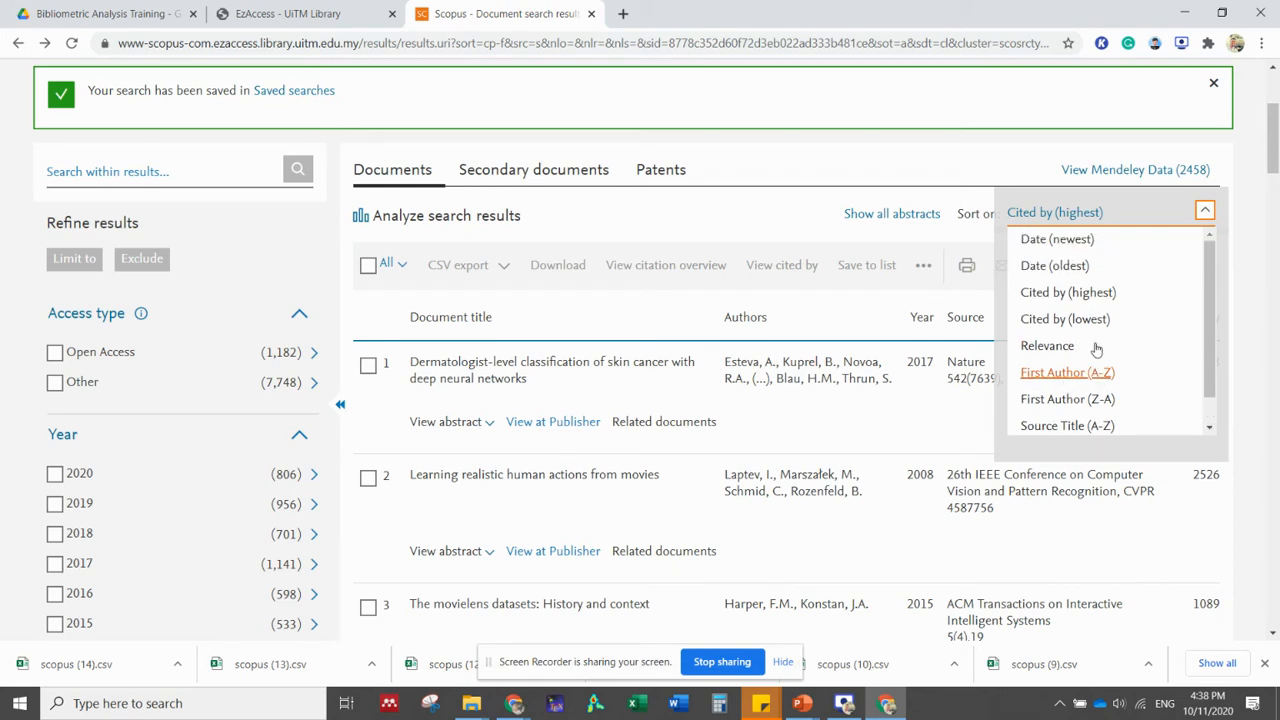
{"action": "left_click", "coordinate": [1087, 295]}
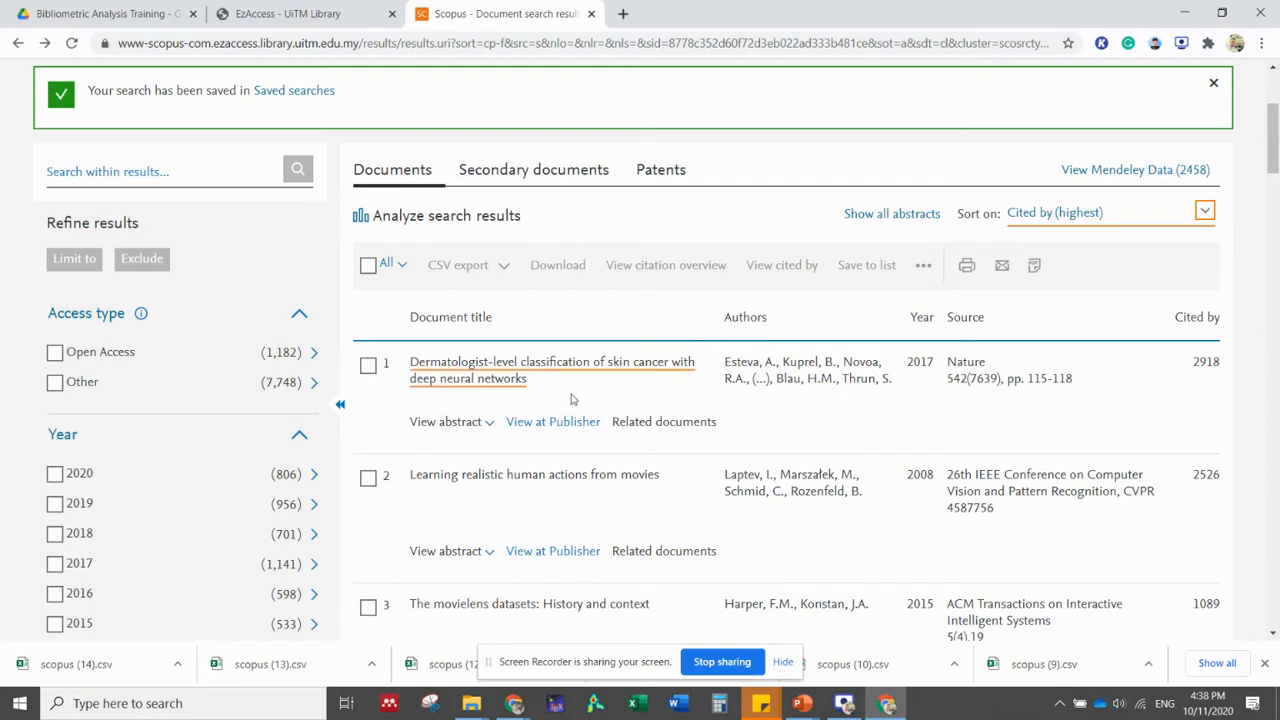
Minimize VOSviewer and look through the search query, the most-cited documents and the refine filters in the full Scopus results
{"action": "scroll", "coordinate": [624, 422], "scroll_direction": "down", "scroll_amount": 1}
{"action": "scroll", "coordinate": [624, 422], "scroll_direction": "down", "scroll_amount": 2}
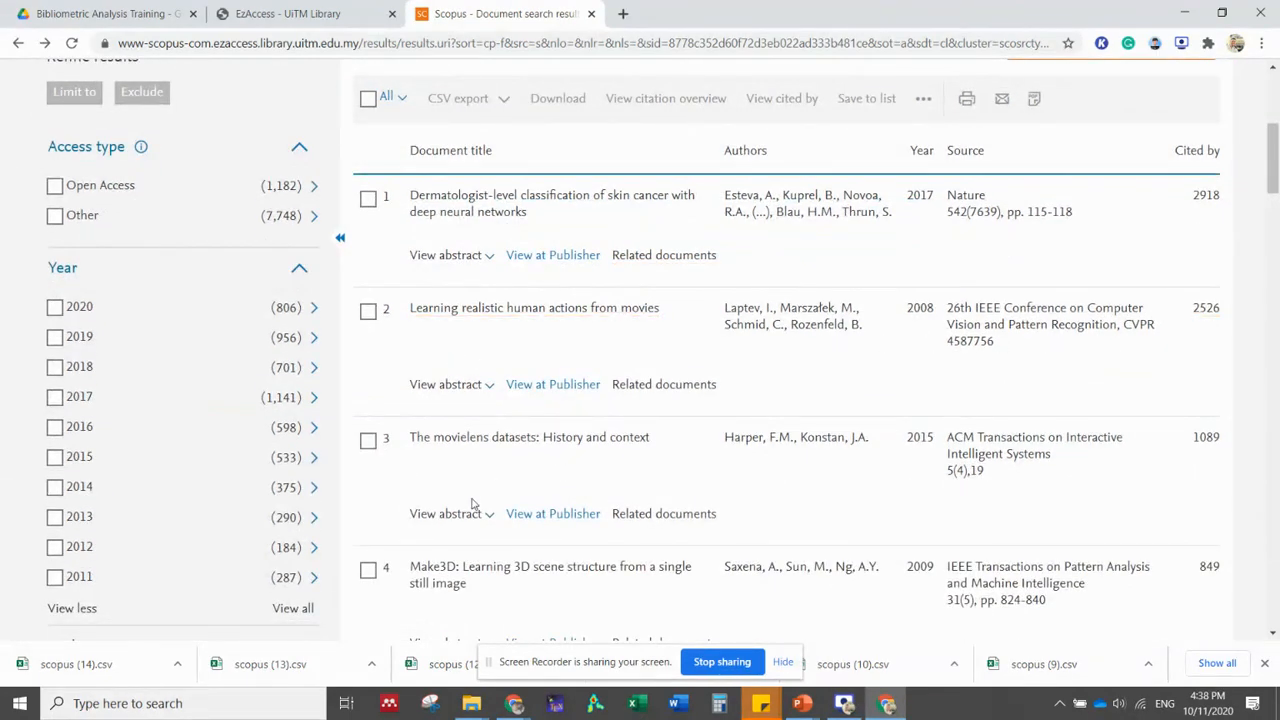
{"action": "scroll", "coordinate": [565, 412], "scroll_direction": "down", "scroll_amount": 2}
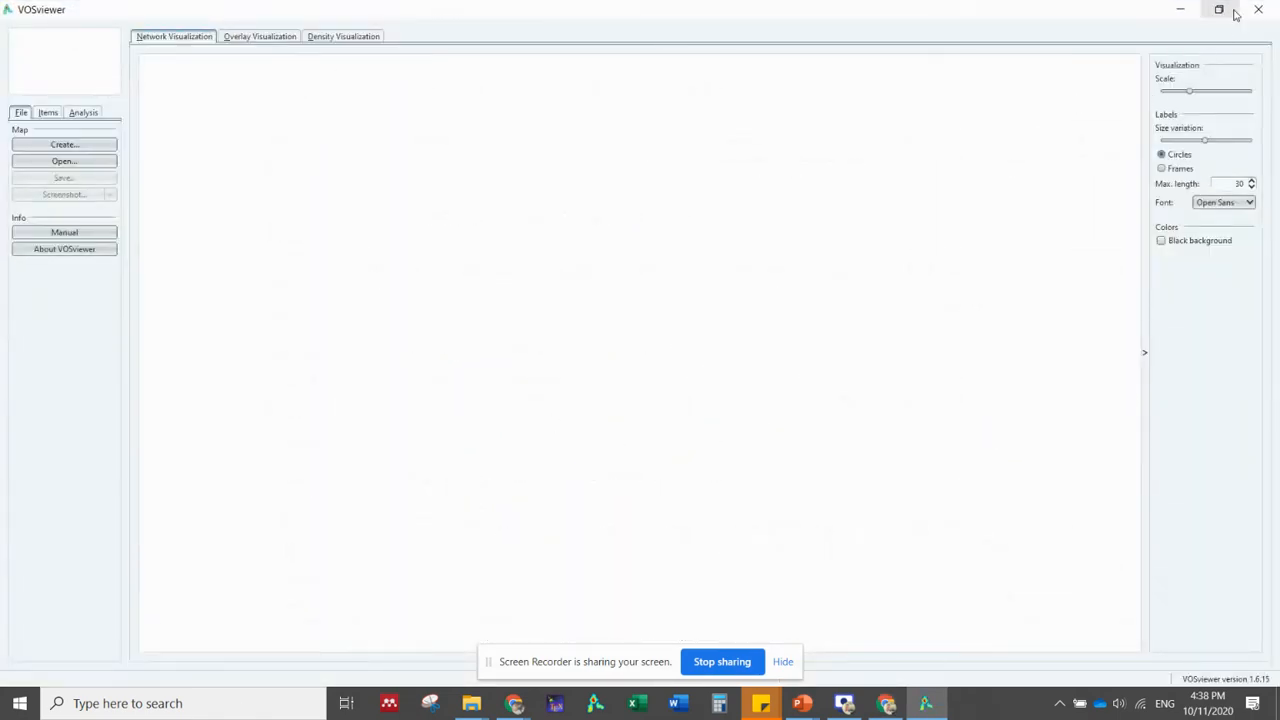
{"action": "left_click", "coordinate": [1180, 10]}
{"action": "scroll", "coordinate": [546, 453], "scroll_direction": "up", "scroll_amount": 10}
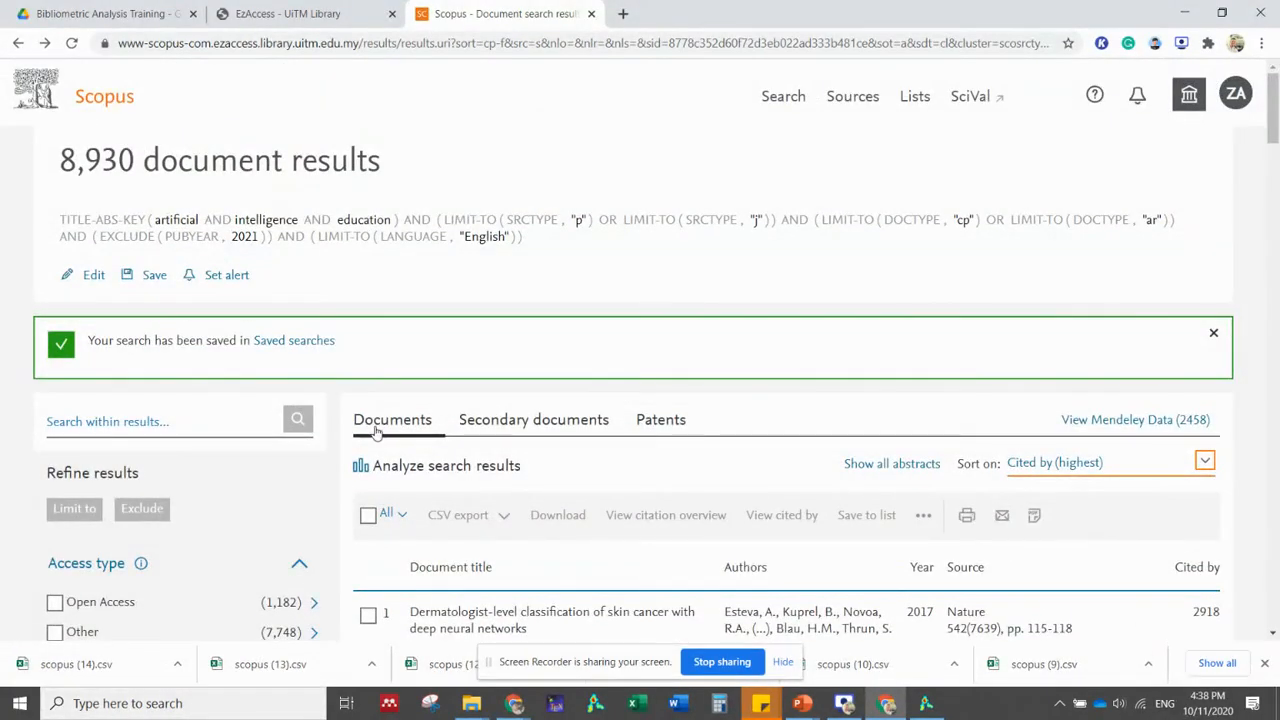
{"action": "scroll", "coordinate": [570, 535], "scroll_direction": "down", "scroll_amount": 10}
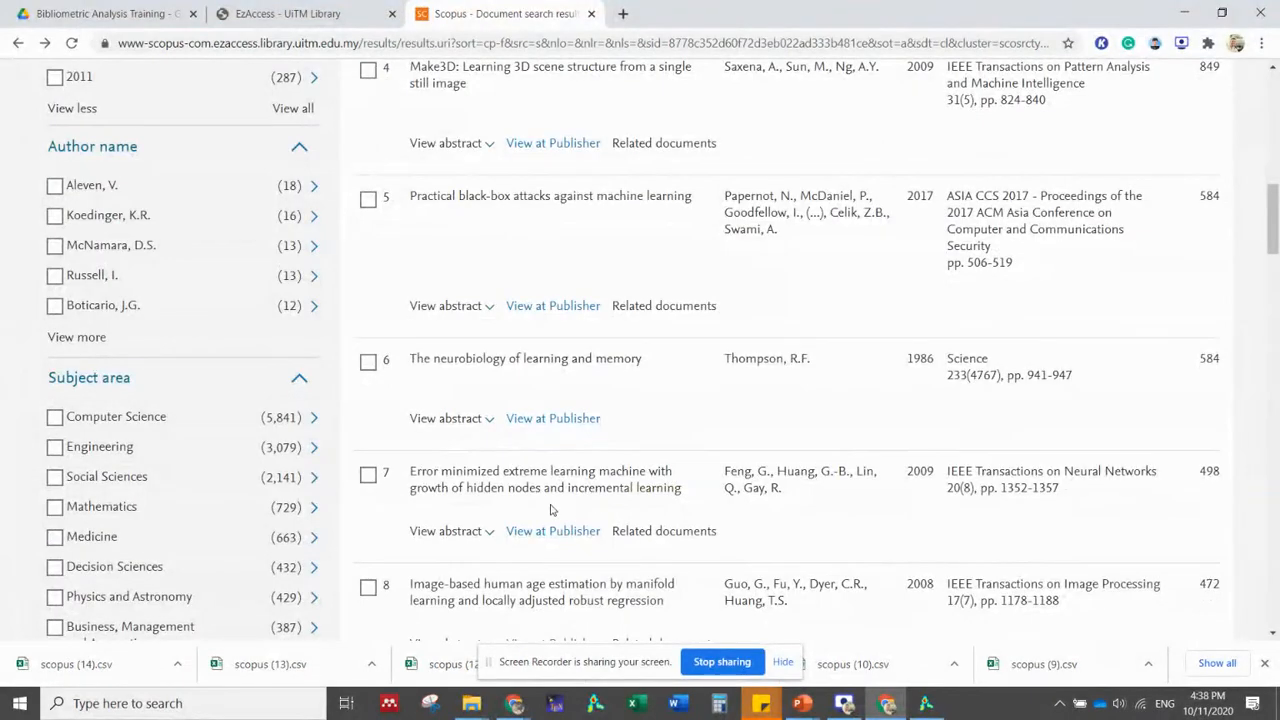
{"action": "scroll", "coordinate": [588, 500], "scroll_direction": "down", "scroll_amount": 1}
{"action": "scroll", "coordinate": [588, 500], "scroll_direction": "down", "scroll_amount": 3}
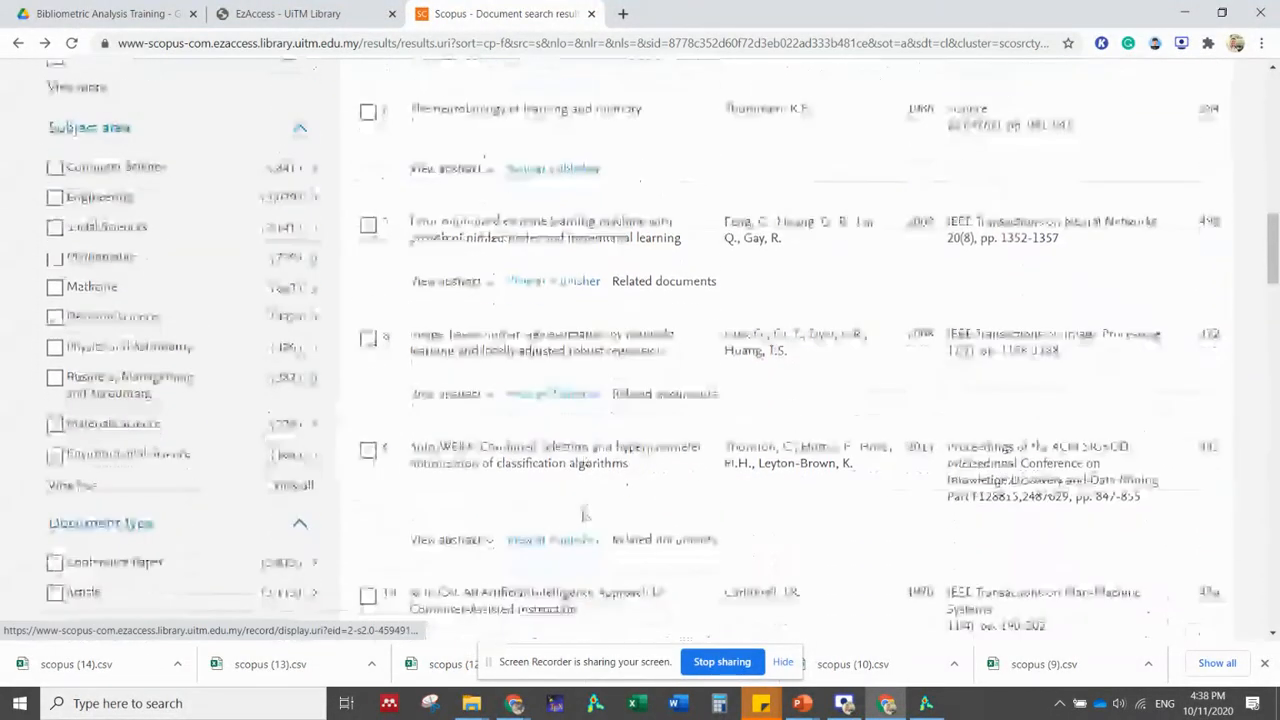
{"action": "scroll", "coordinate": [667, 460], "scroll_direction": "down", "scroll_amount": 1}
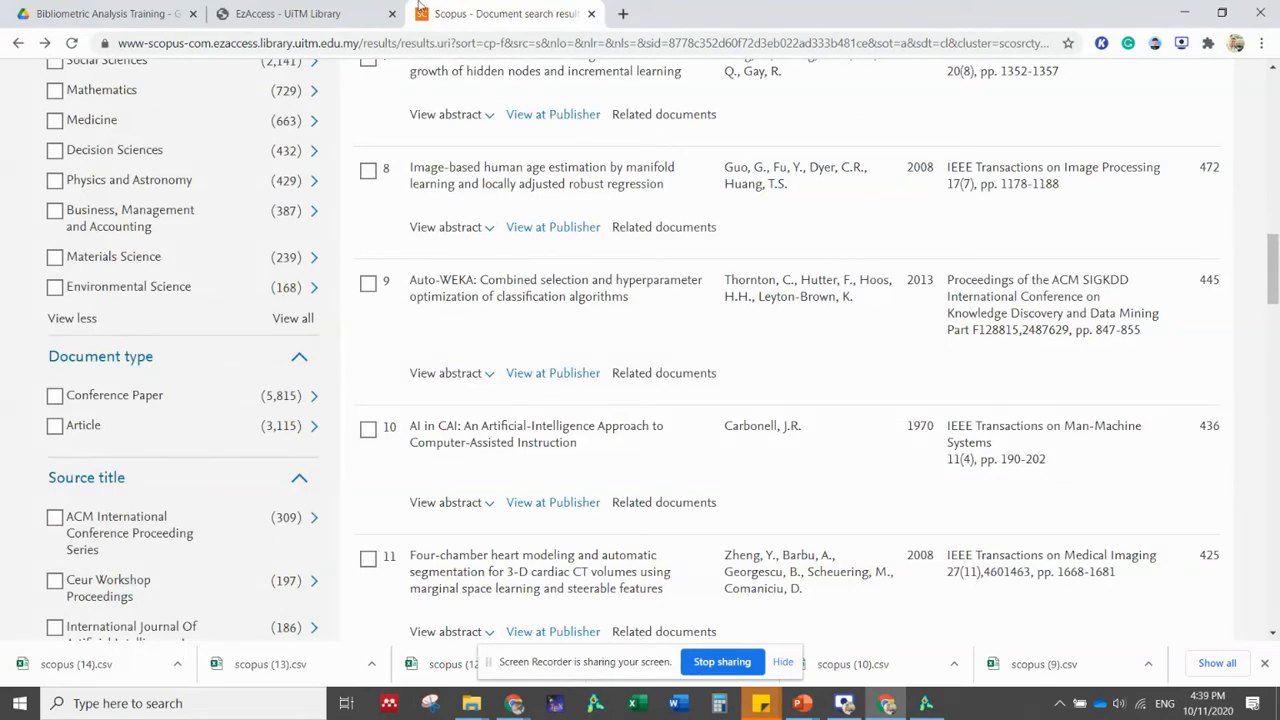
Switch to the empty VOSviewer window
{"action": "left_click", "coordinate": [288, 14]}
{"action": "left_click", "coordinate": [916, 706]}
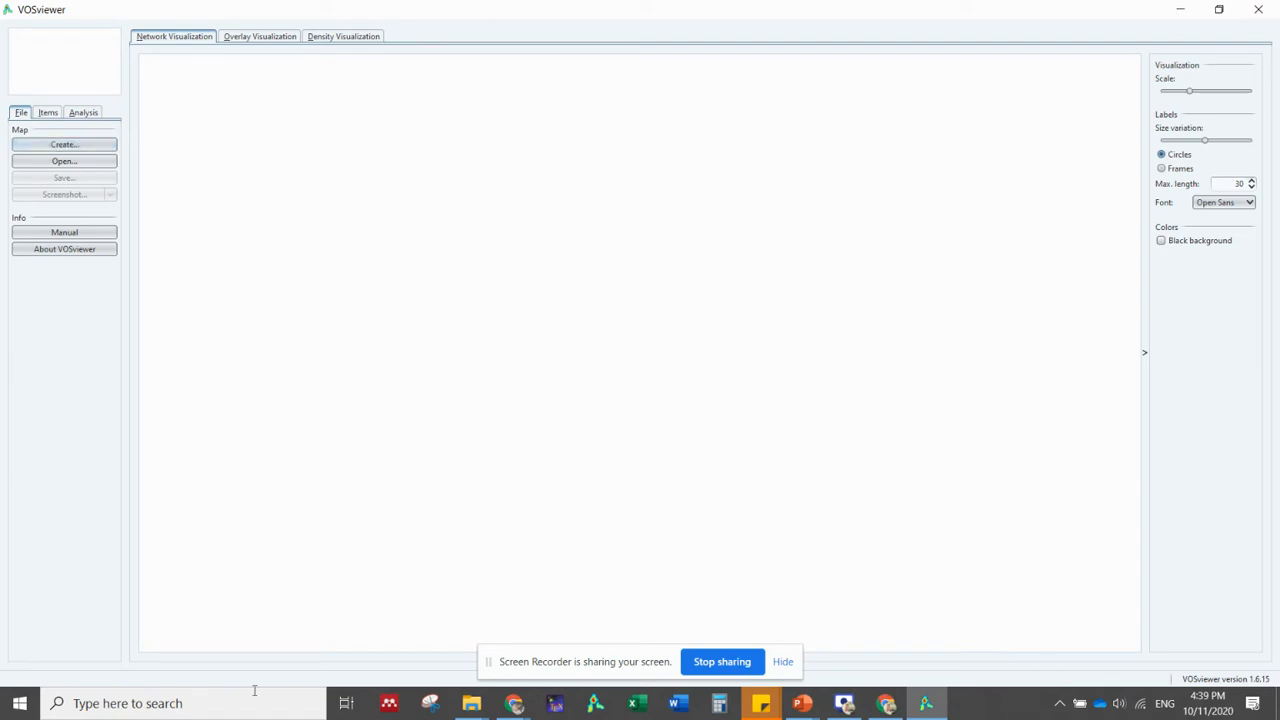
Start a new map based on bibliographic data, read from bibliographic database files, with Scopus as the source
{"action": "left_click", "coordinate": [72, 146]}
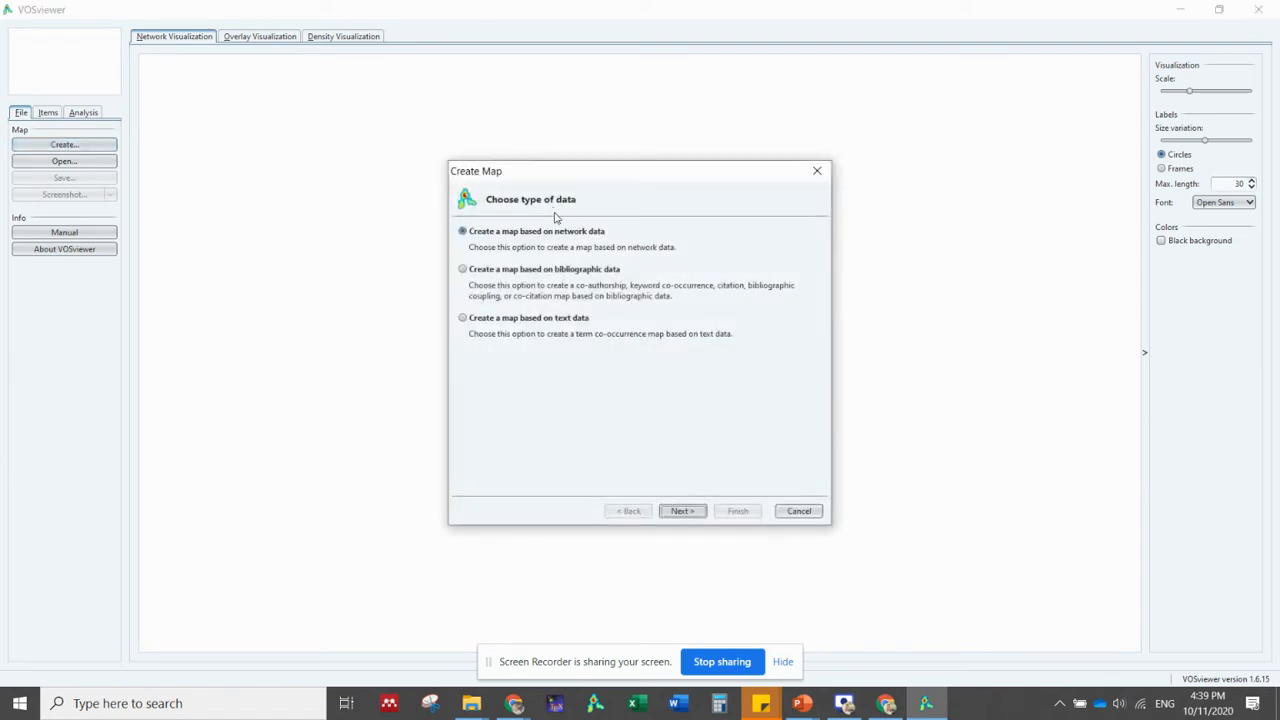
{"action": "left_click", "coordinate": [463, 270]}
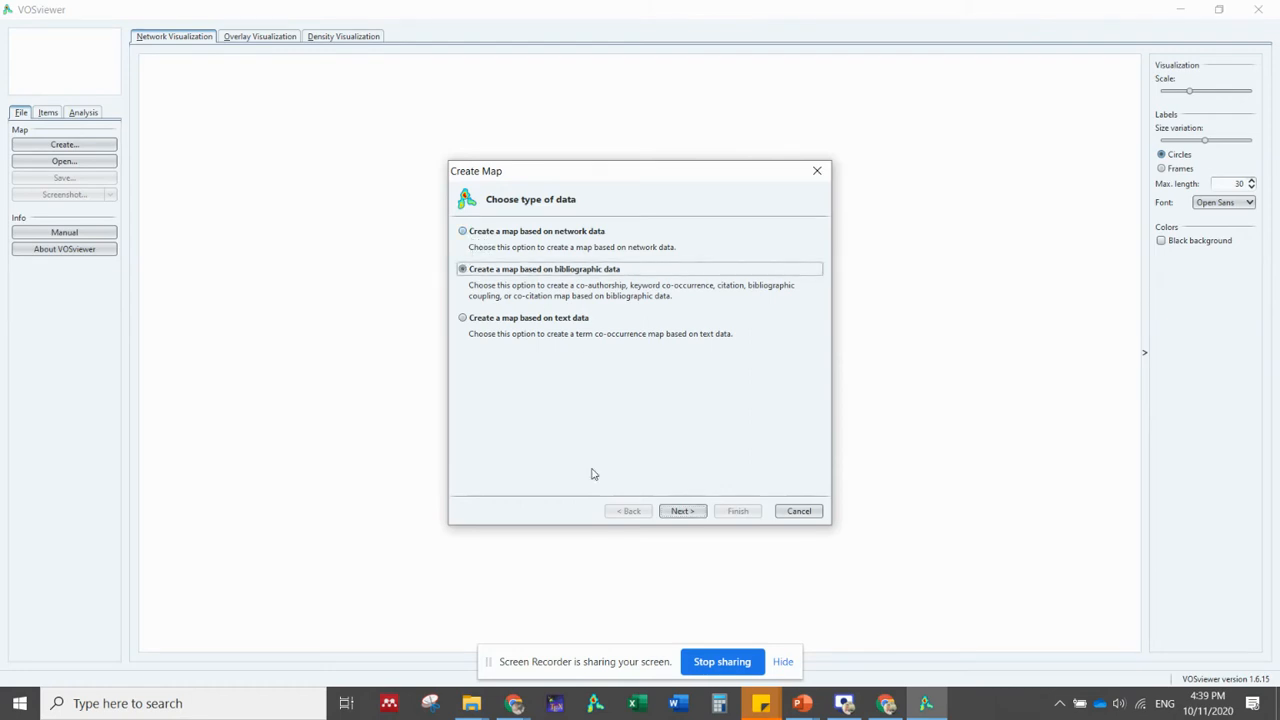
{"action": "left_click", "coordinate": [682, 511]}
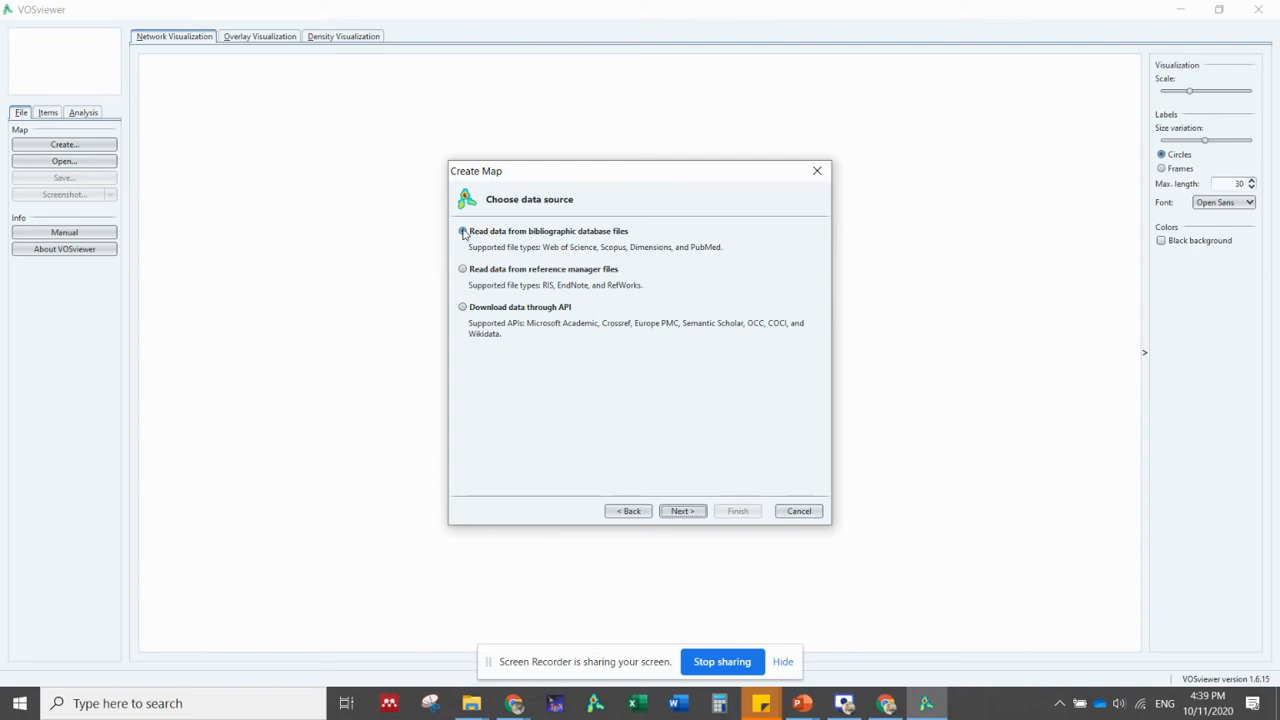
{"action": "left_click", "coordinate": [682, 511]}
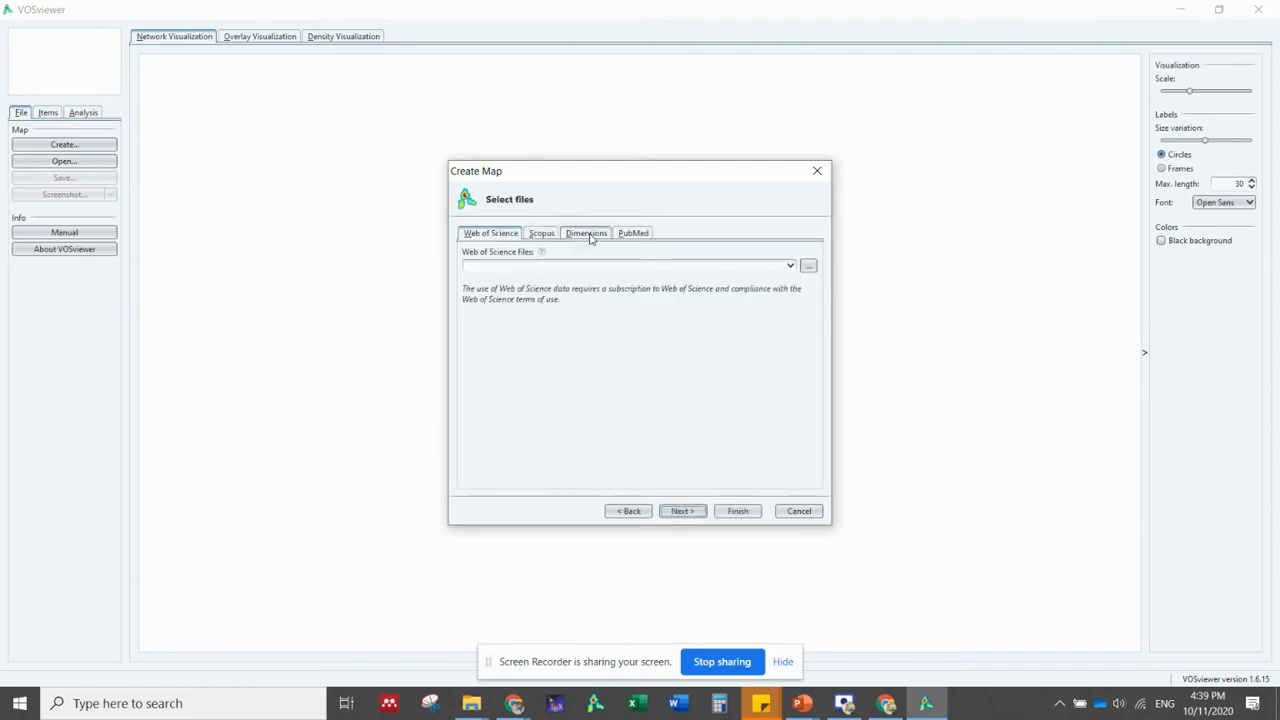
{"action": "left_click", "coordinate": [540, 236]}
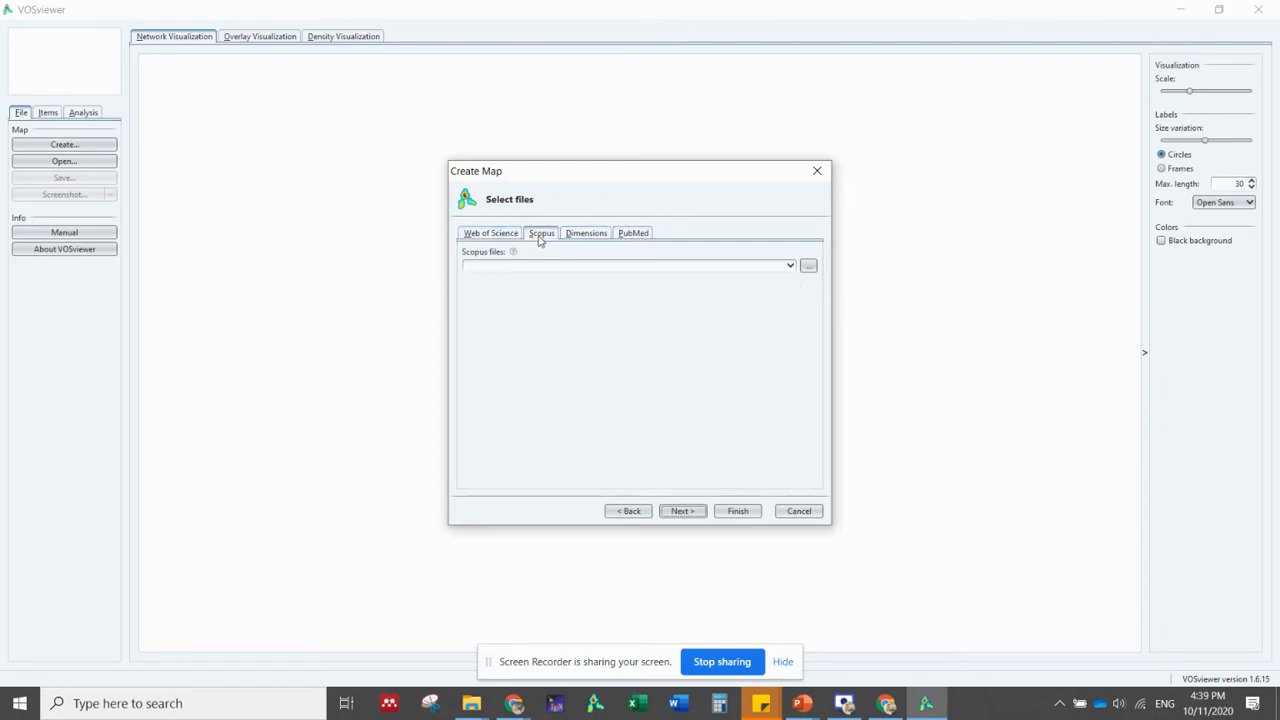
Browse for the Scopus files and go to the user's Downloads folder
{"action": "left_click", "coordinate": [808, 265]}
{"action": "left_click", "coordinate": [708, 256]}
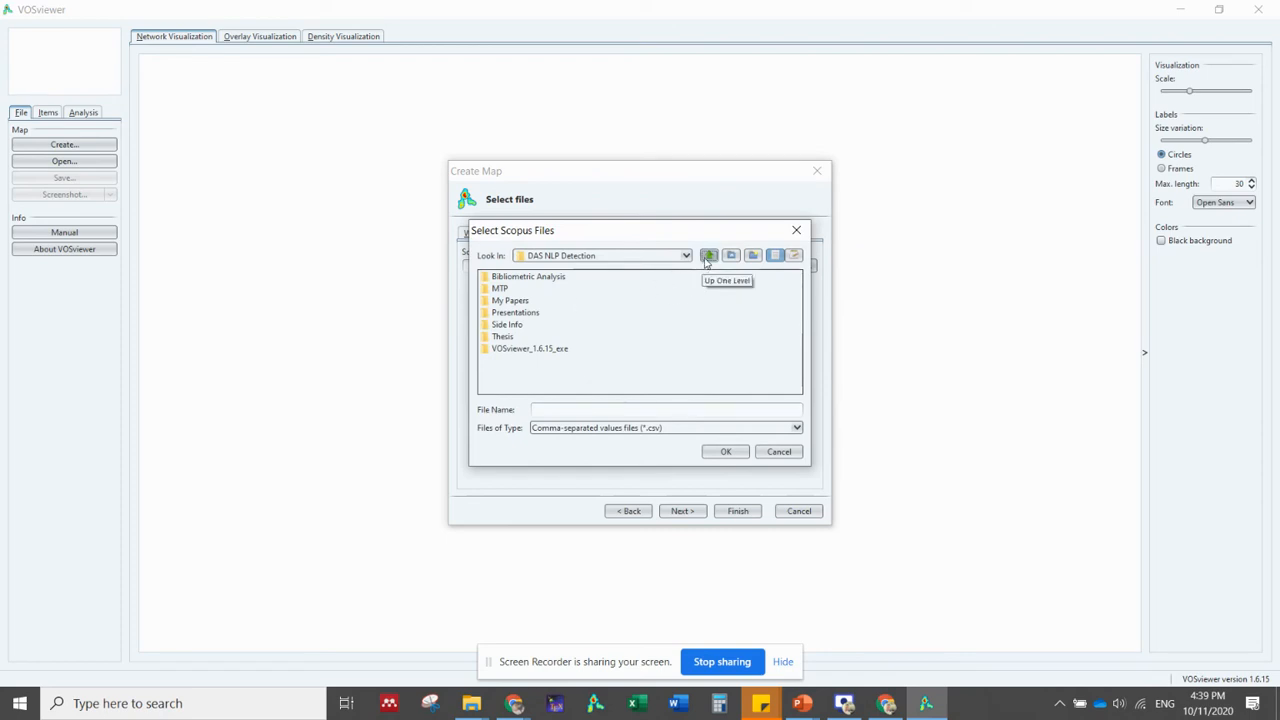
{"action": "left_click", "coordinate": [708, 256]}
{"action": "left_click", "coordinate": [708, 256]}
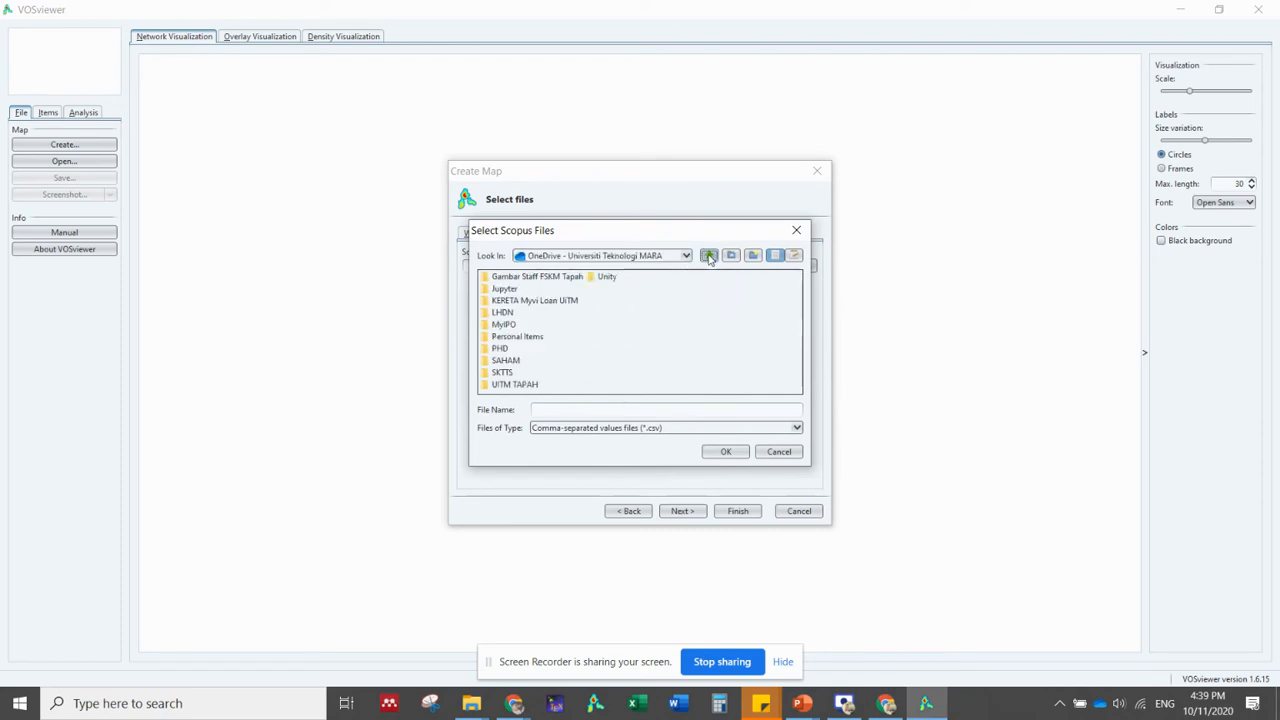
{"action": "left_click", "coordinate": [709, 257]}
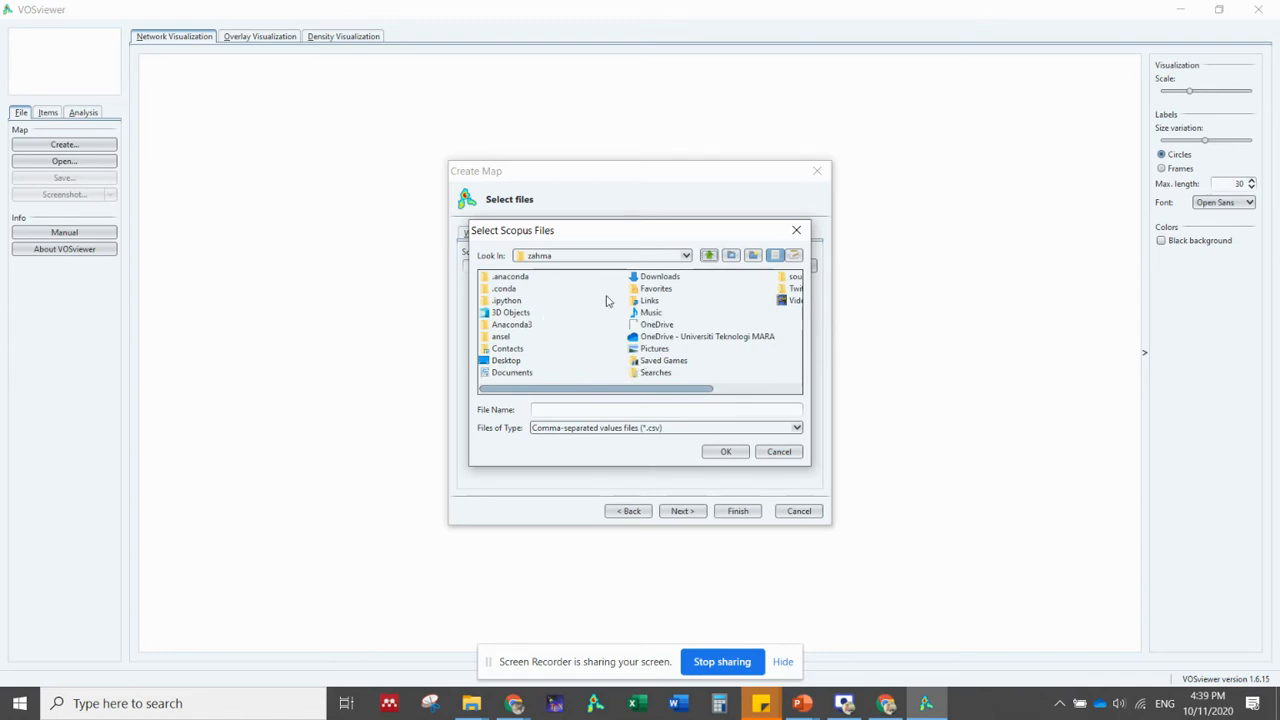
{"action": "double_click", "coordinate": [634, 280]}
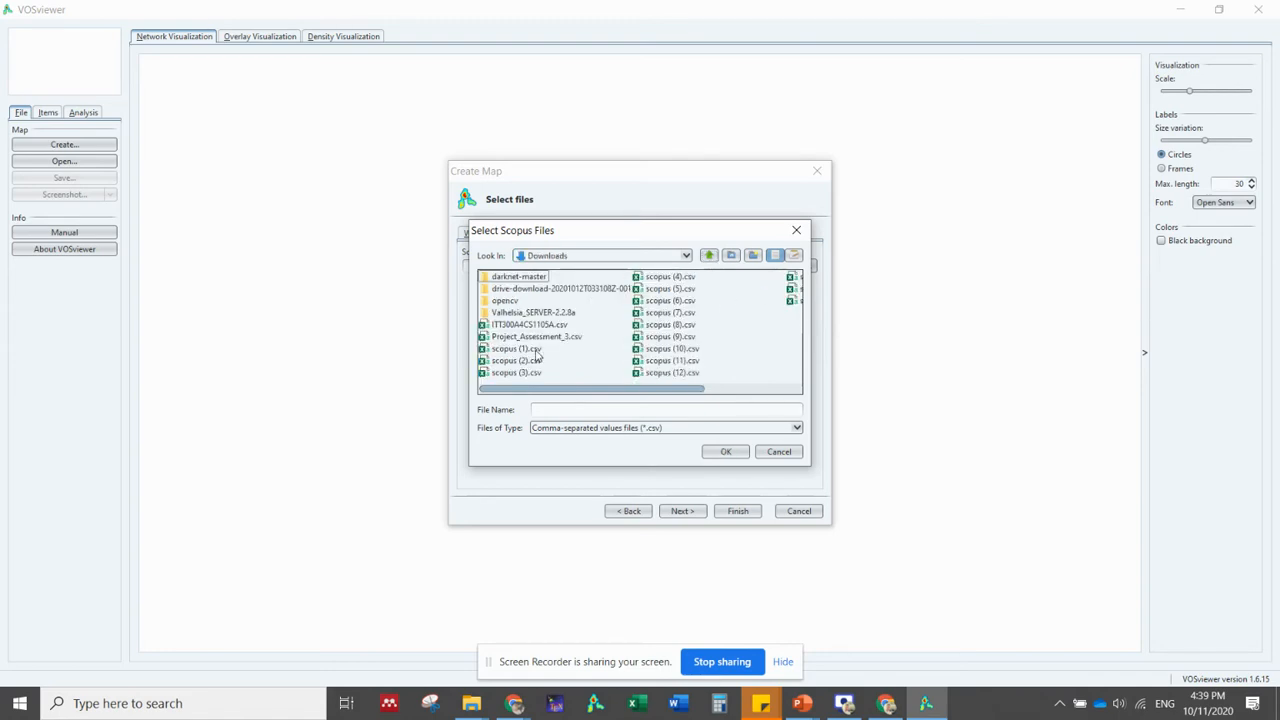
Load the files scopus (9).csv through scopus (14).csv, checking the names against the browser's recent downloads
{"action": "left_click", "coordinate": [666, 338]}
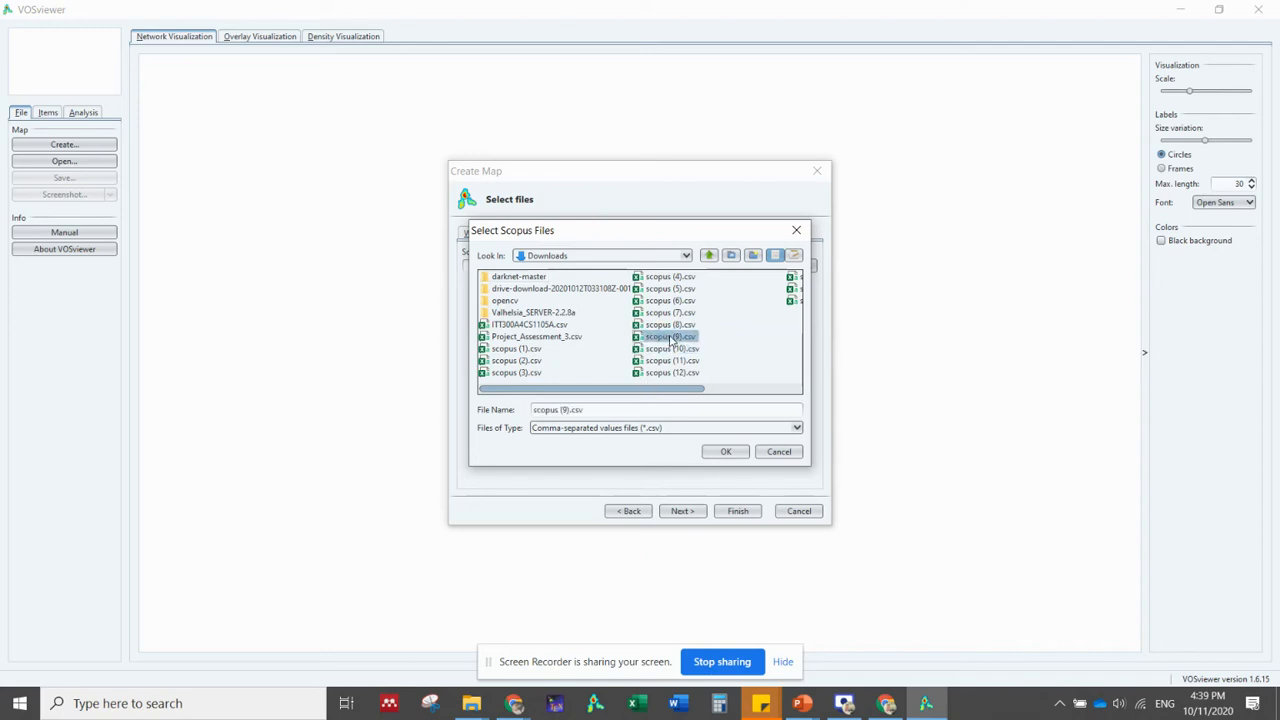
{"action": "left_click", "coordinate": [672, 350], "text": "ctrl"}
{"action": "left_click", "coordinate": [672, 360], "text": "ctrl"}
{"action": "left_click", "coordinate": [672, 372], "text": "ctrl"}
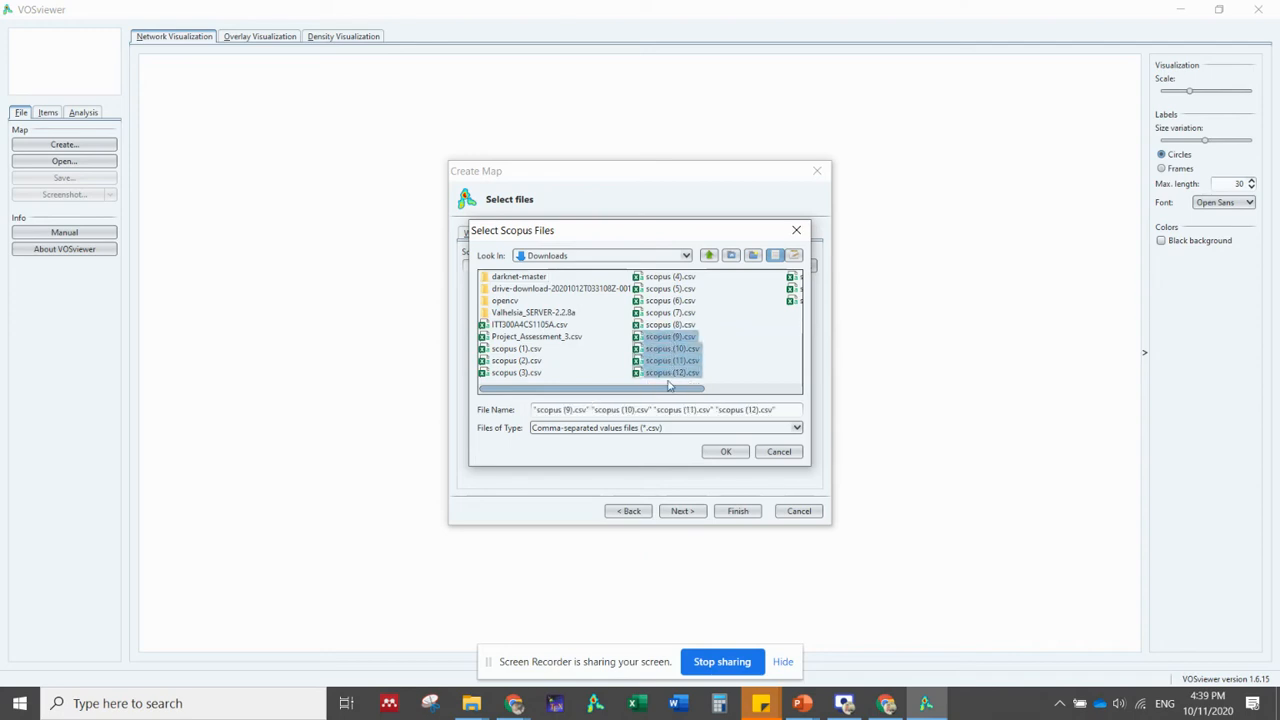
{"action": "left_click_drag", "start_coordinate": [672, 390], "coordinate": [723, 397]}
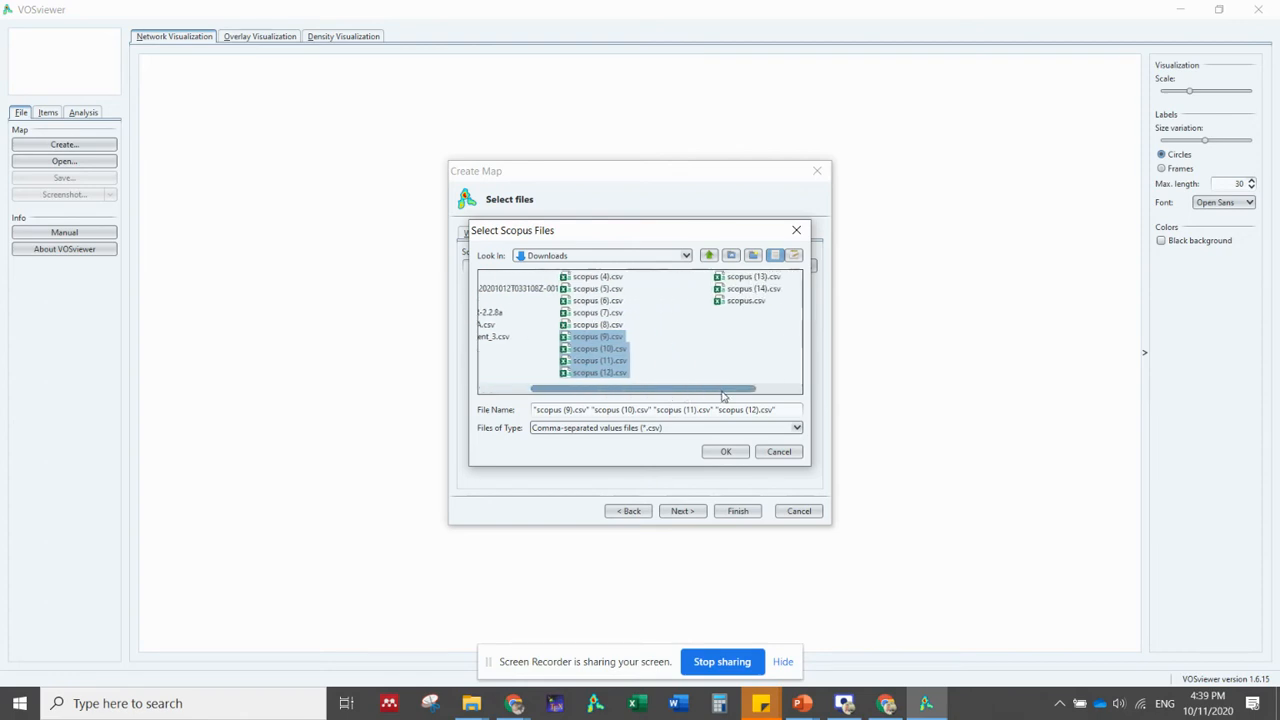
{"action": "left_click", "coordinate": [740, 277], "text": "ctrl"}
{"action": "left_click", "coordinate": [741, 289], "text": "ctrl"}
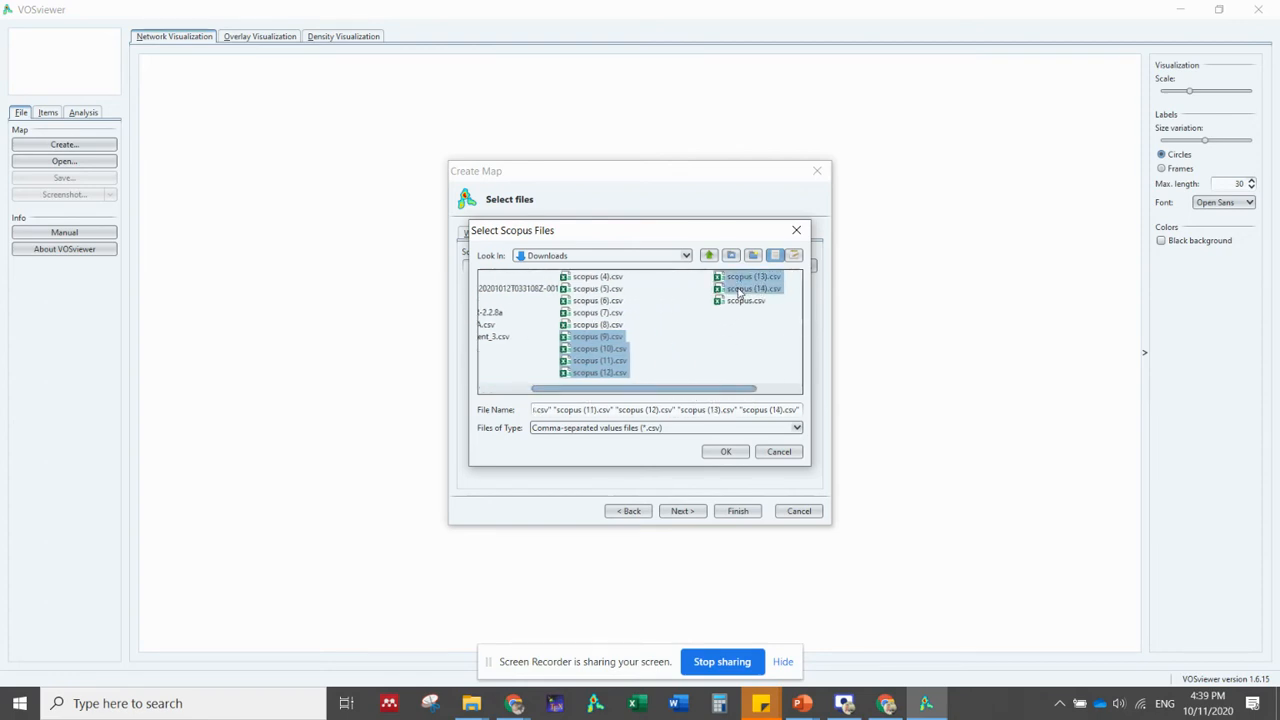
{"action": "left_click", "coordinate": [514, 703]}
{"action": "left_click", "coordinate": [884, 703]}
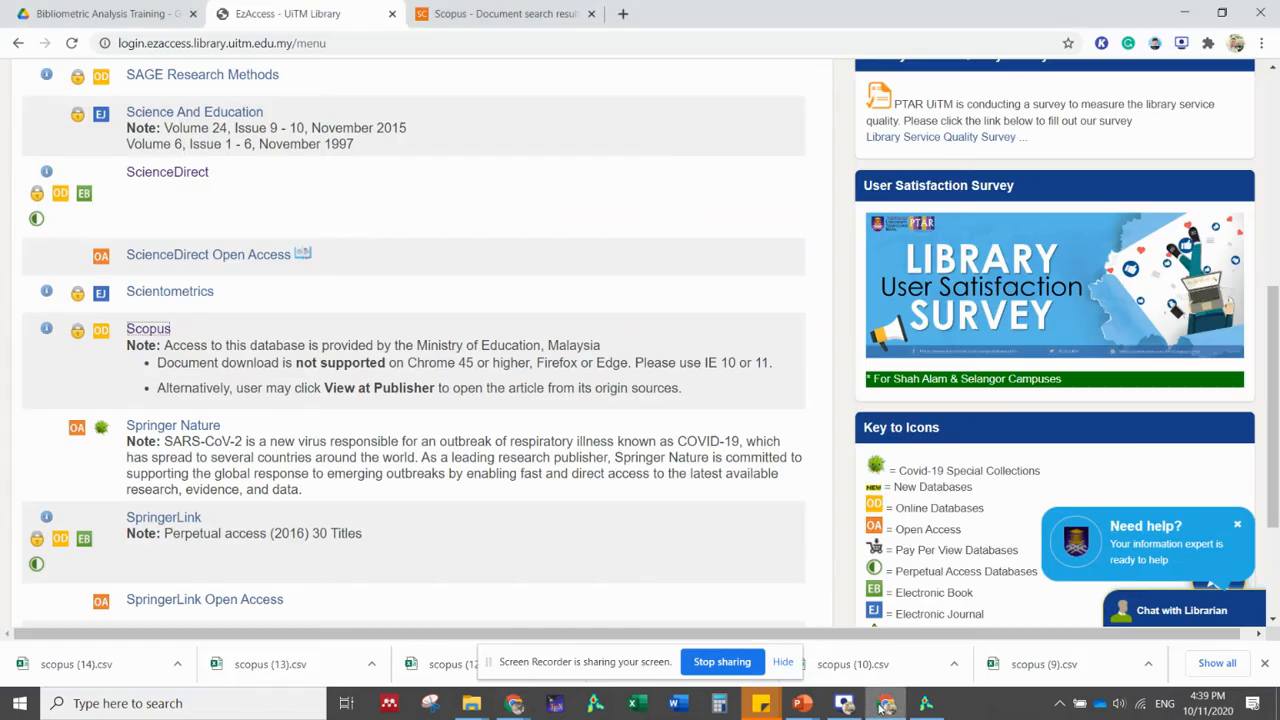
{"action": "left_click", "coordinate": [884, 703]}
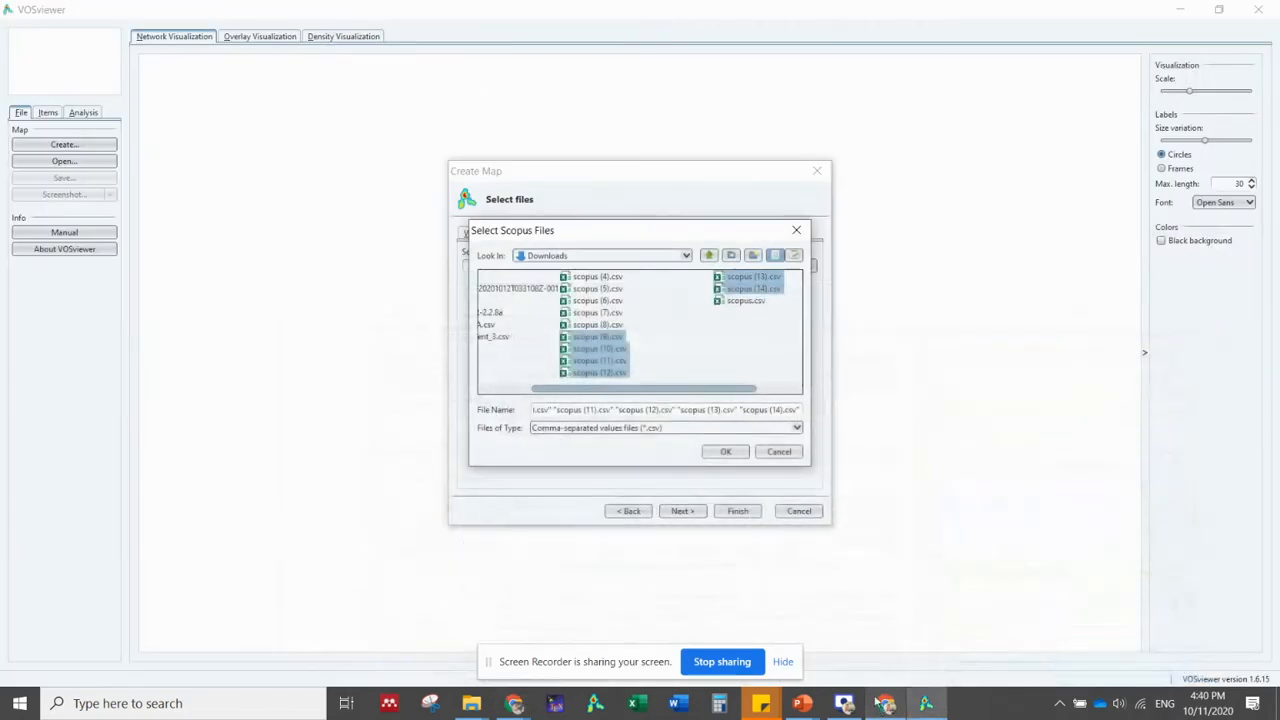
{"action": "left_click", "coordinate": [726, 451]}
Choose a co-occurrence analysis of author keywords with full counting and leave the thesaurus file empty
{"action": "left_click", "coordinate": [679, 512]}
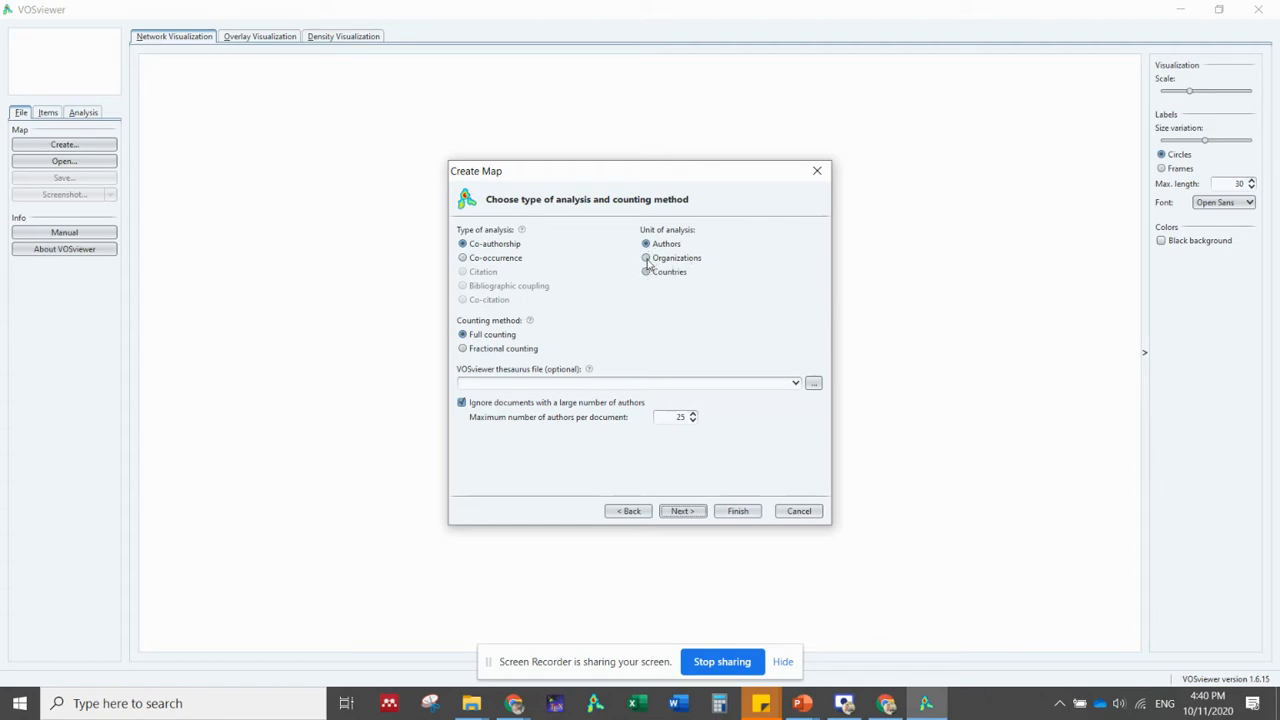
{"action": "left_click", "coordinate": [464, 259]}
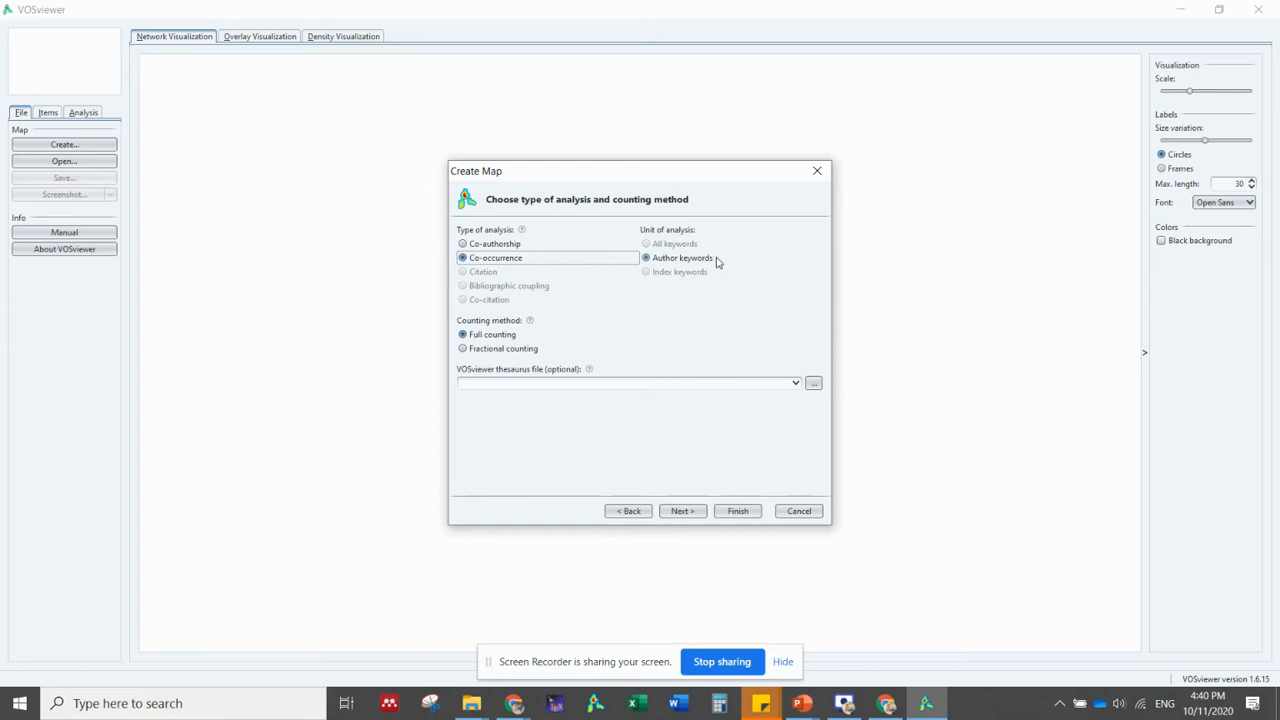
{"action": "left_click", "coordinate": [707, 387]}
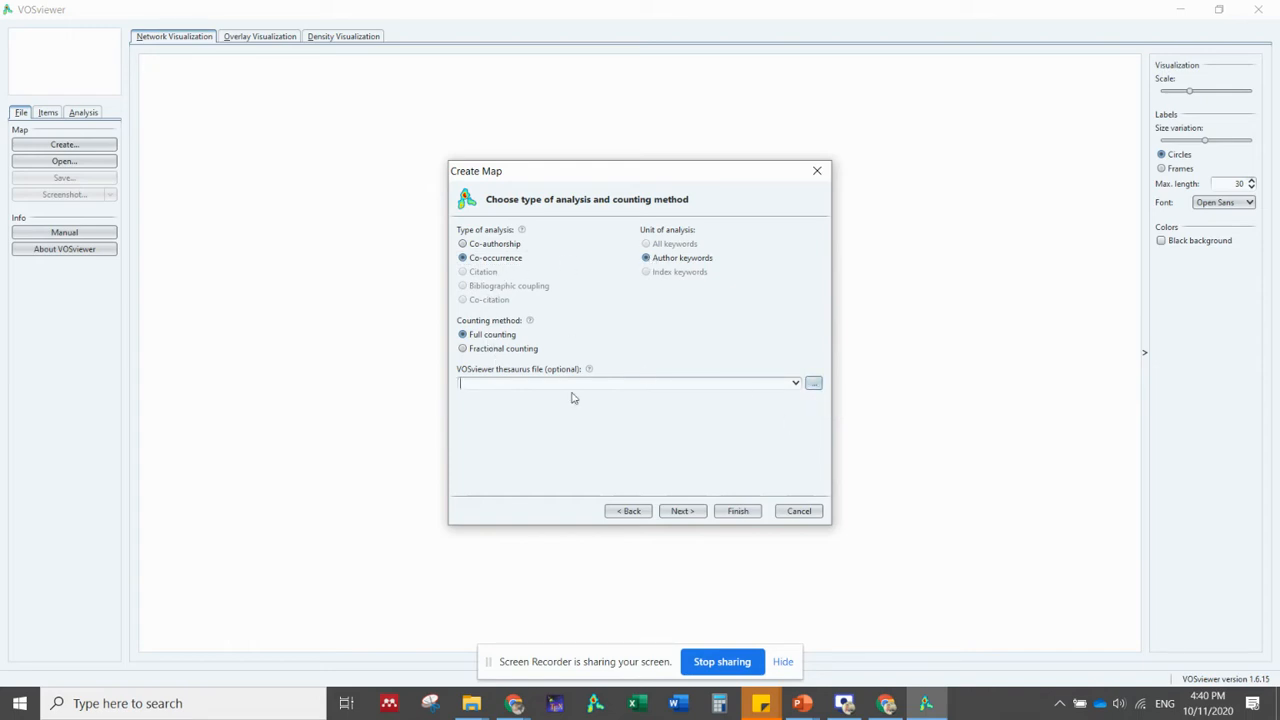
{"action": "left_click", "coordinate": [685, 514]}
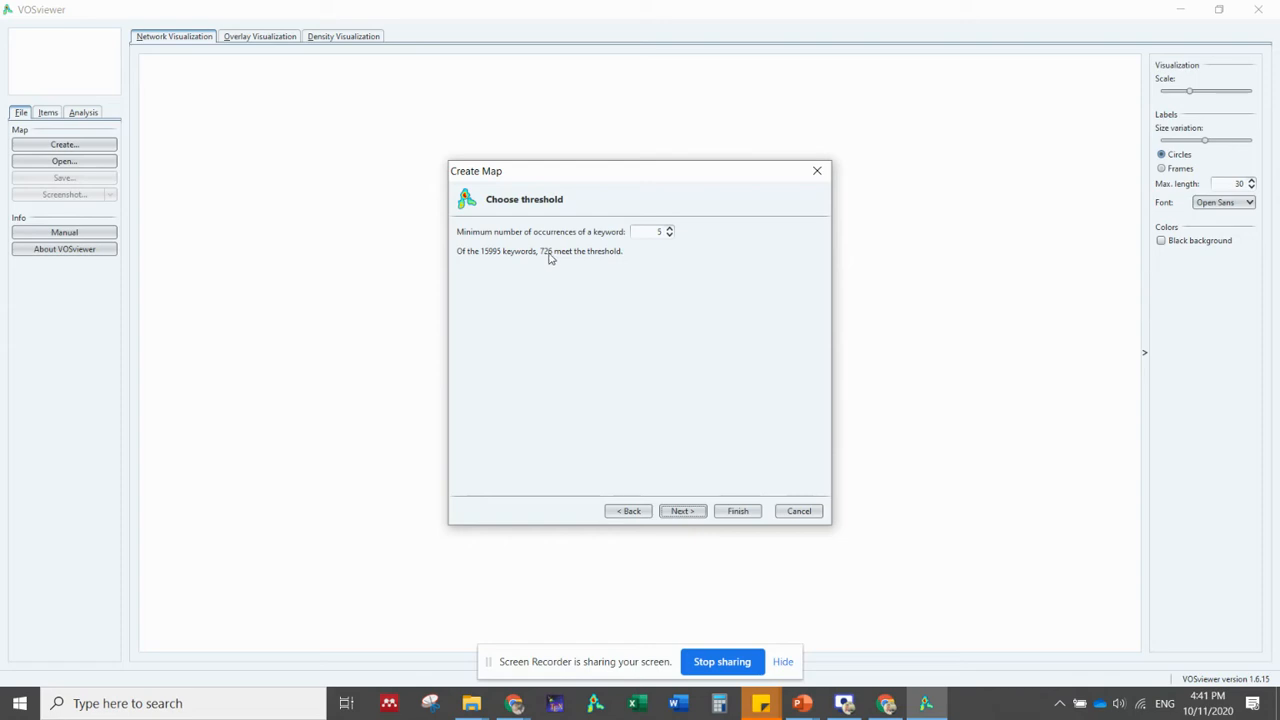
Set the minimum number of keyword occurrences to 6 and keep all keywords that meet it for verification
{"action": "left_click", "coordinate": [658, 231]}
{"action": "left_click", "coordinate": [666, 513]}
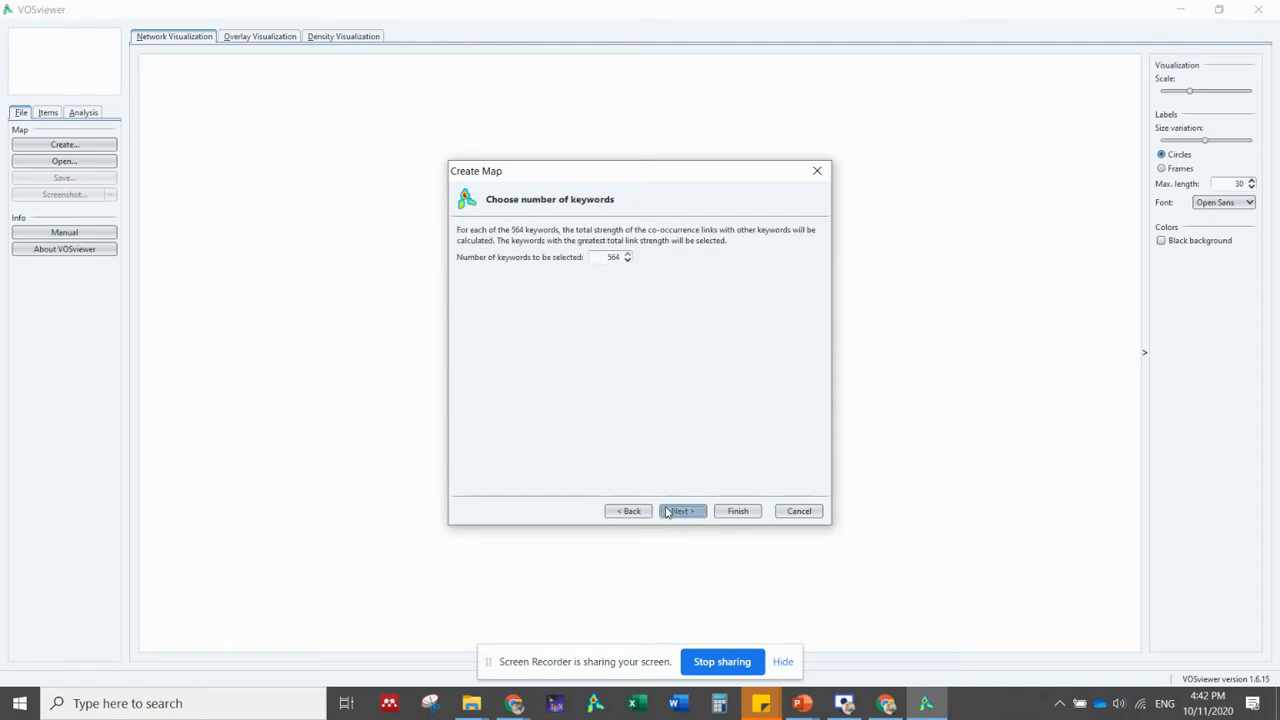
{"action": "left_click", "coordinate": [668, 512]}
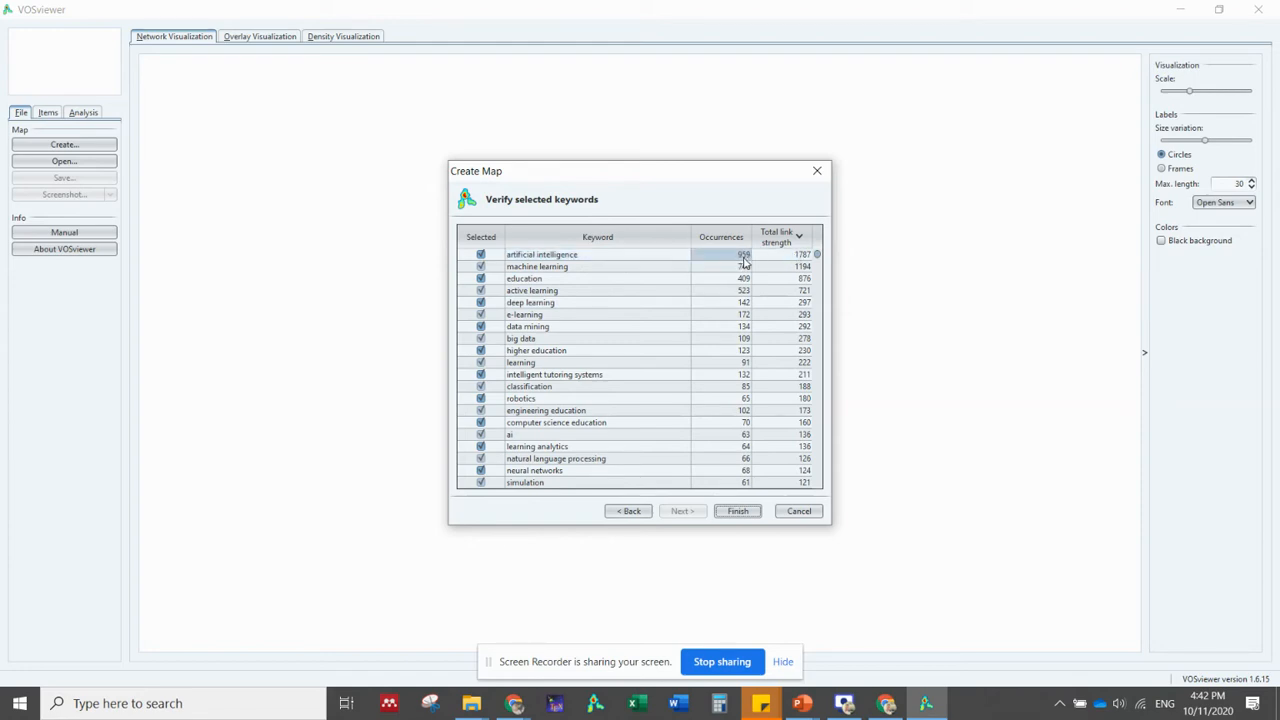
Look over the selected keywords by total link strength and sort them by occurrences, highest first
{"action": "scroll", "coordinate": [683, 342], "scroll_direction": "down", "scroll_amount": 15}
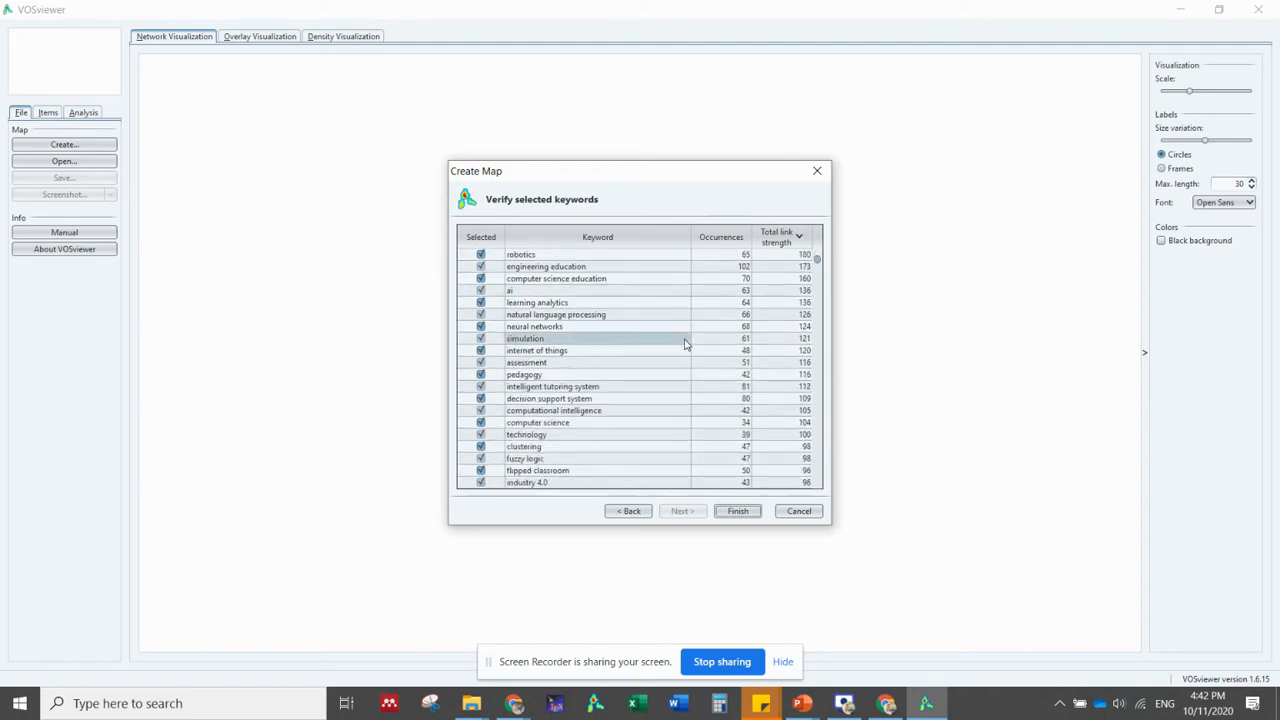
{"action": "scroll", "coordinate": [683, 338], "scroll_direction": "down", "scroll_amount": 20}
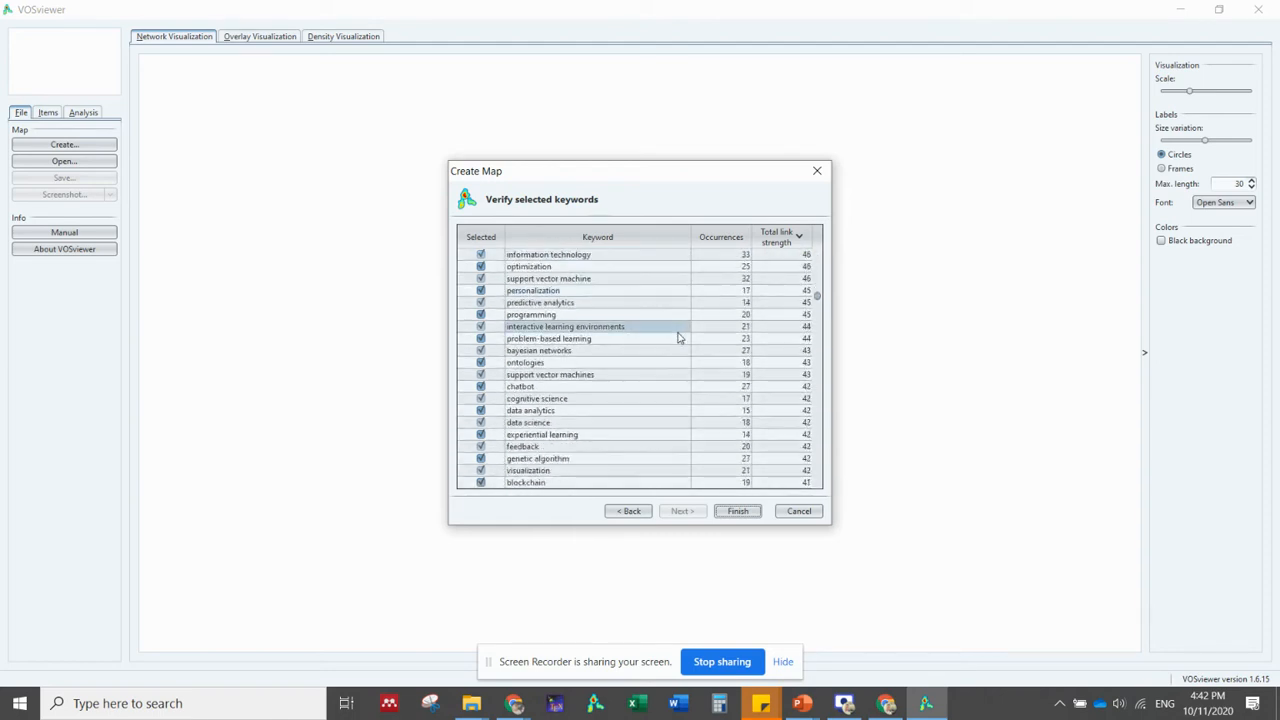
{"action": "scroll", "coordinate": [678, 355], "scroll_direction": "down", "scroll_amount": 3}
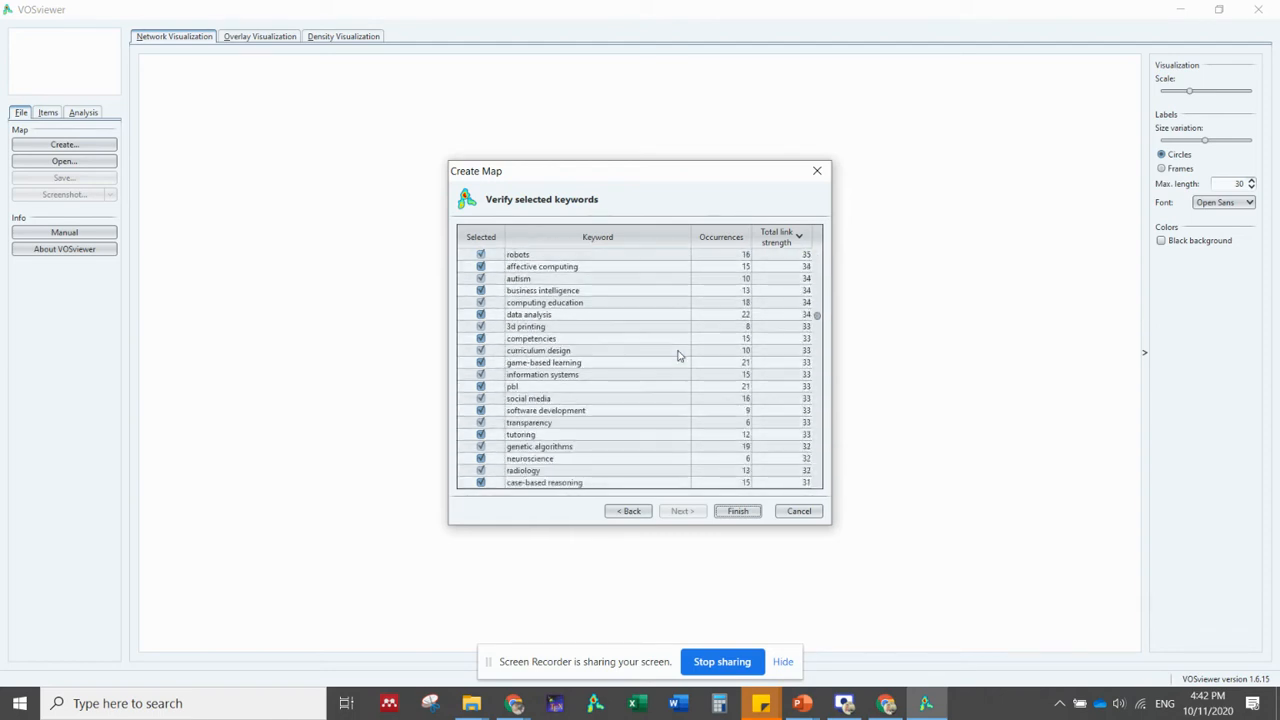
{"action": "scroll", "coordinate": [680, 352], "scroll_direction": "up", "scroll_amount": 6}
{"action": "left_click", "coordinate": [718, 238]}
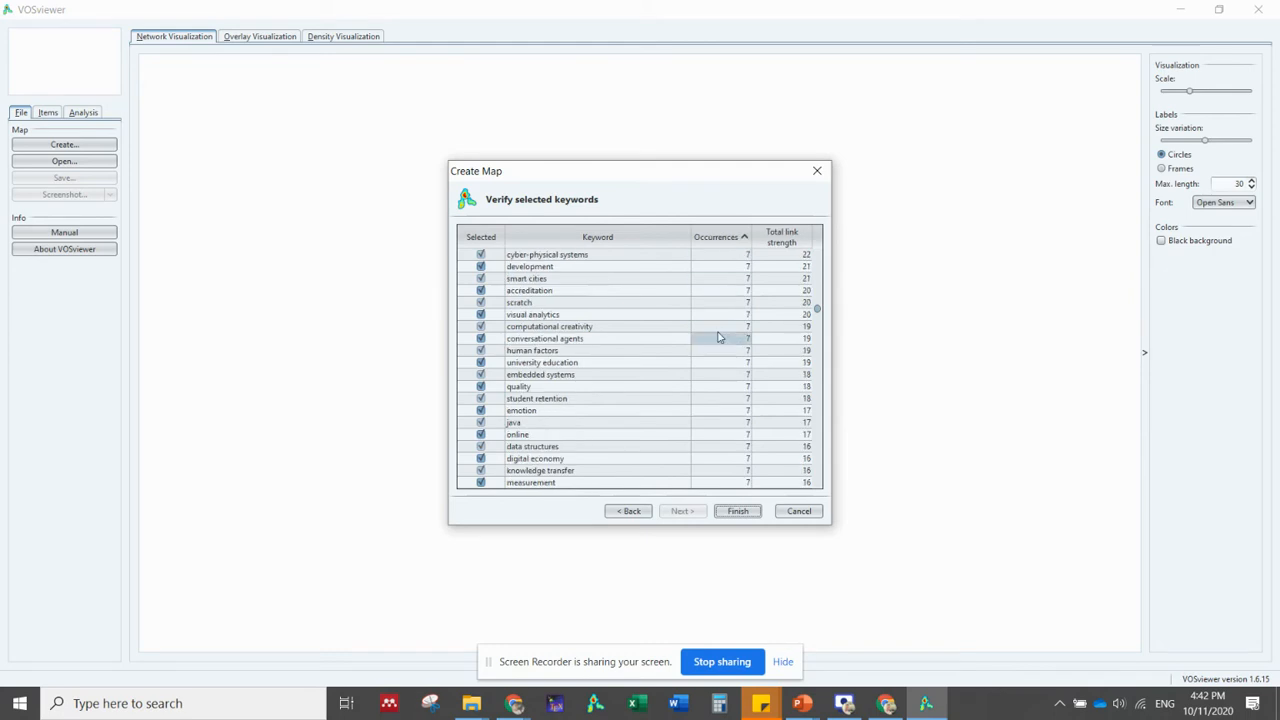
{"action": "left_click", "coordinate": [716, 237]}
Examine the keyword list from the most frequent to the least frequent keywords
{"action": "scroll", "coordinate": [702, 310], "scroll_direction": "up", "scroll_amount": 10}
{"action": "scroll", "coordinate": [704, 314], "scroll_direction": "up", "scroll_amount": 15}
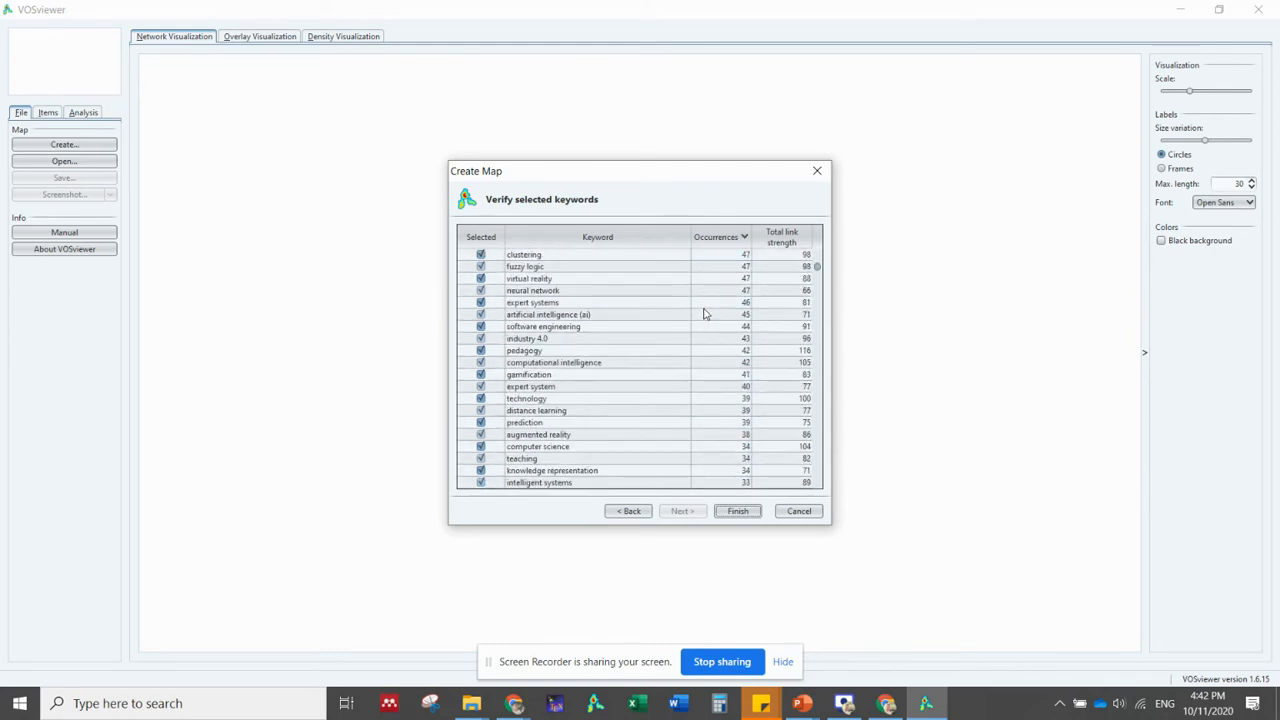
{"action": "scroll", "coordinate": [720, 340], "scroll_direction": "down", "scroll_amount": 20}
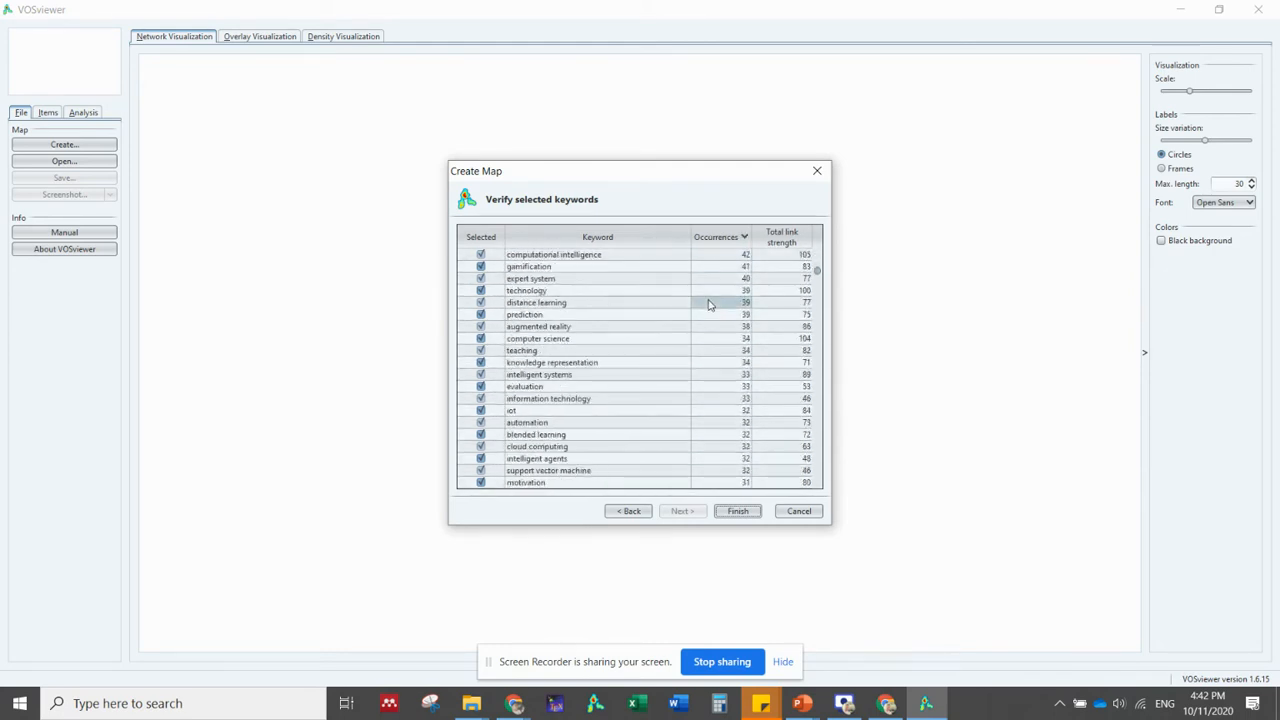
{"action": "scroll", "coordinate": [716, 413], "scroll_direction": "down", "scroll_amount": 15}
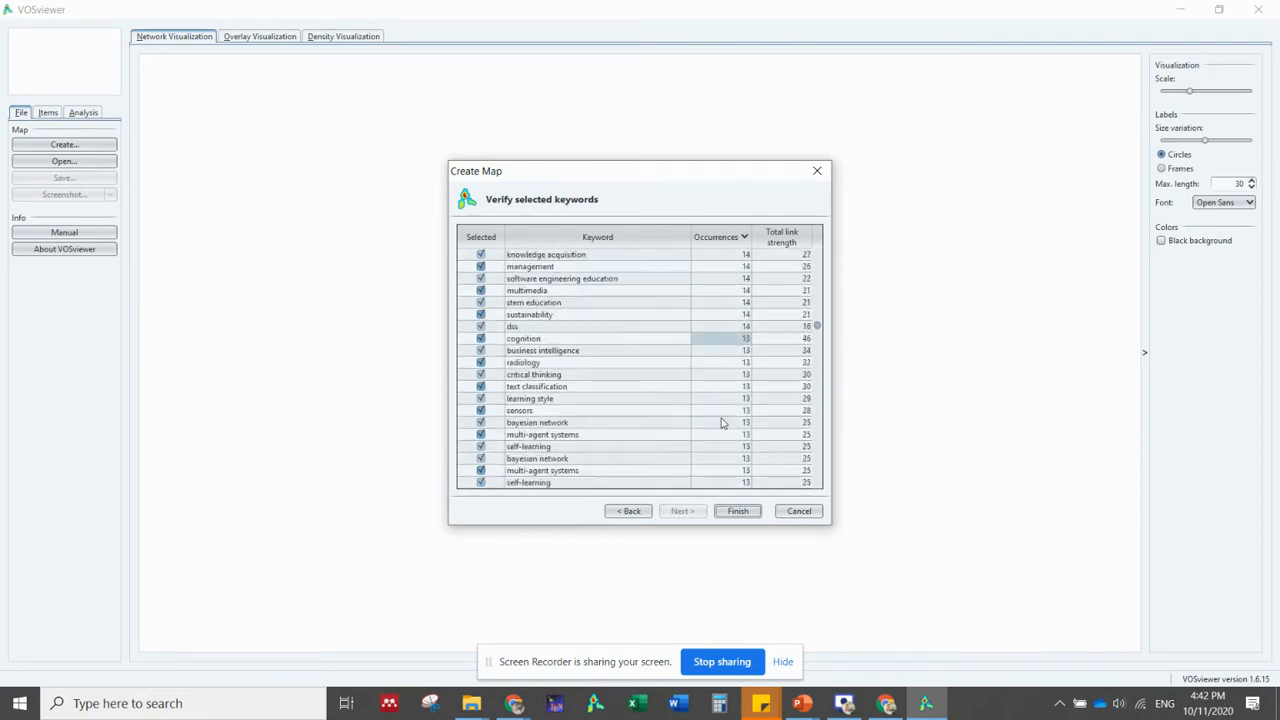
{"action": "scroll", "coordinate": [720, 425], "scroll_direction": "down", "scroll_amount": 15}
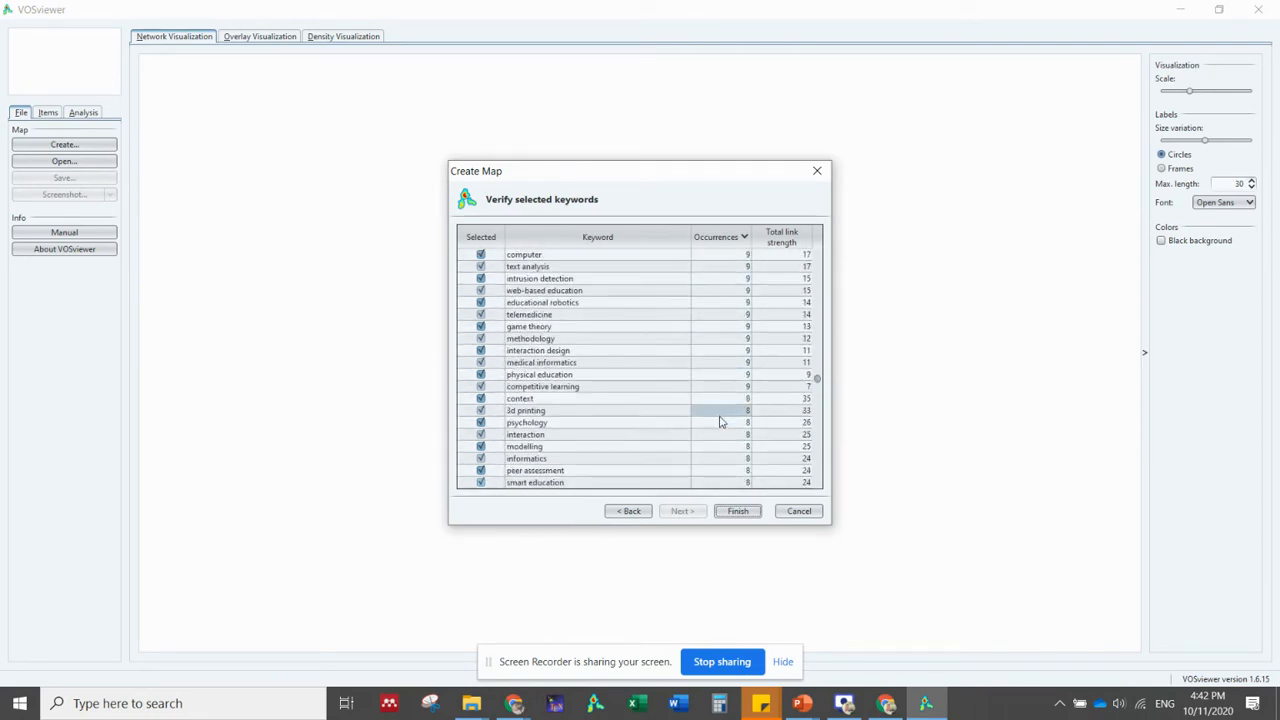
{"action": "scroll", "coordinate": [720, 418], "scroll_direction": "down", "scroll_amount": 15}
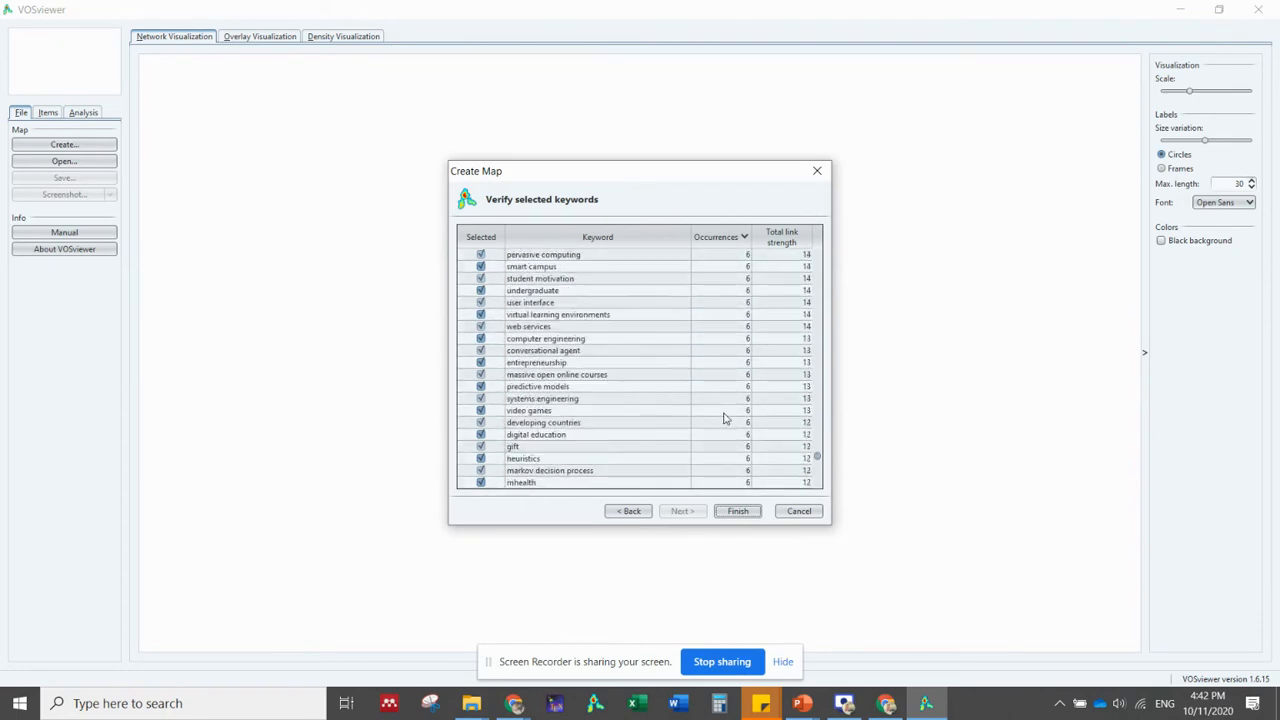
{"action": "scroll", "coordinate": [724, 418], "scroll_direction": "down", "scroll_amount": 15}
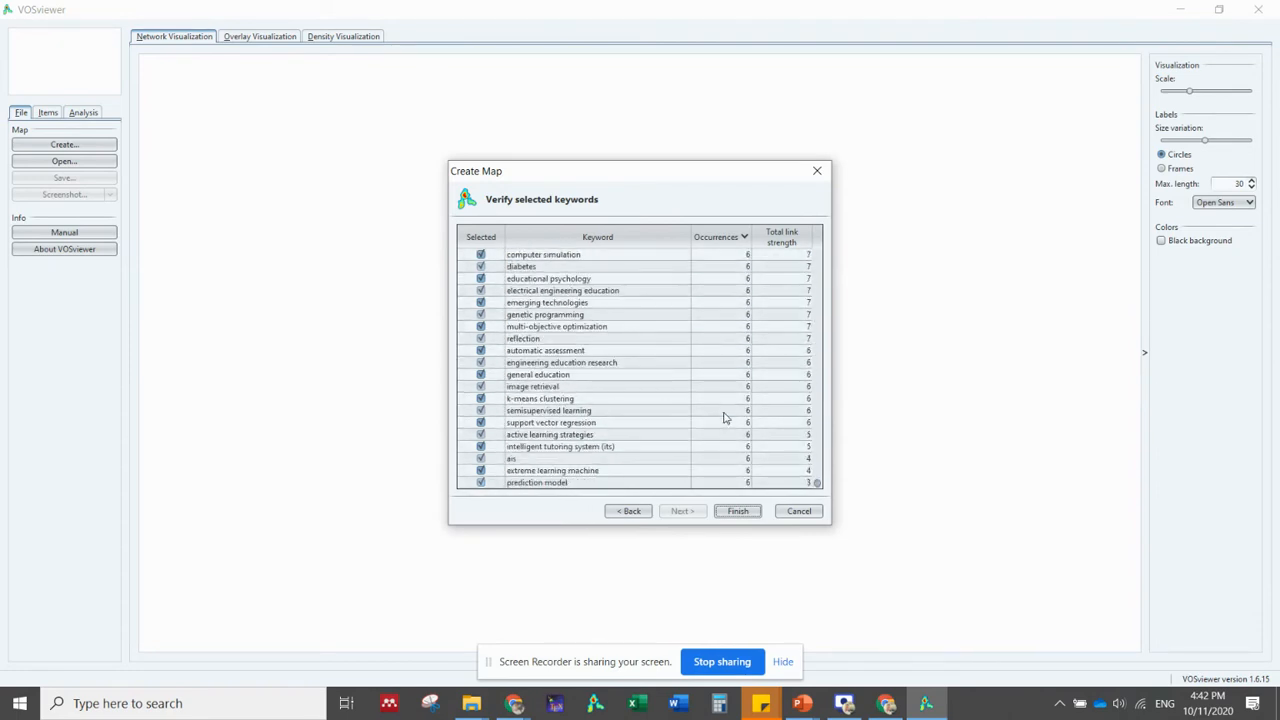
{"action": "left_click", "coordinate": [724, 412]}
Select all keywords in the verification list and export them to a text file named AI EDU in the Downloads folder
{"action": "scroll", "coordinate": [724, 418], "scroll_direction": "up", "scroll_amount": 20}
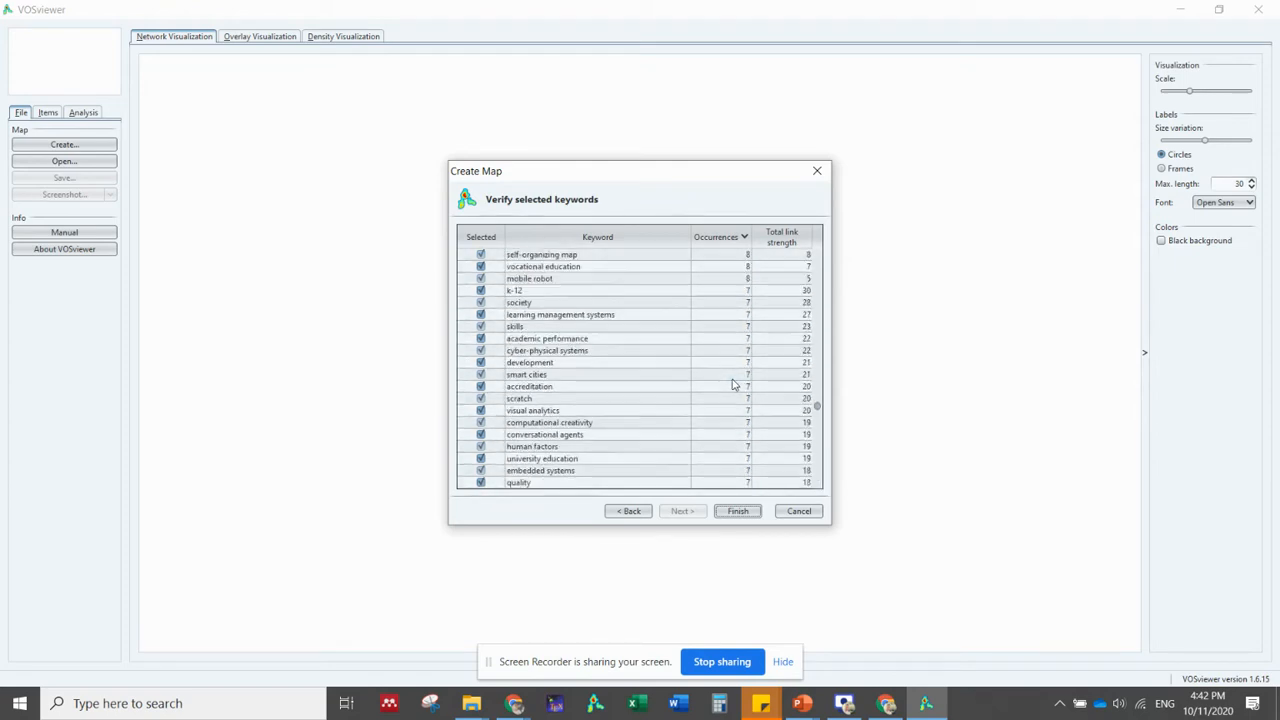
{"action": "scroll", "coordinate": [733, 380], "scroll_direction": "up", "scroll_amount": 15}
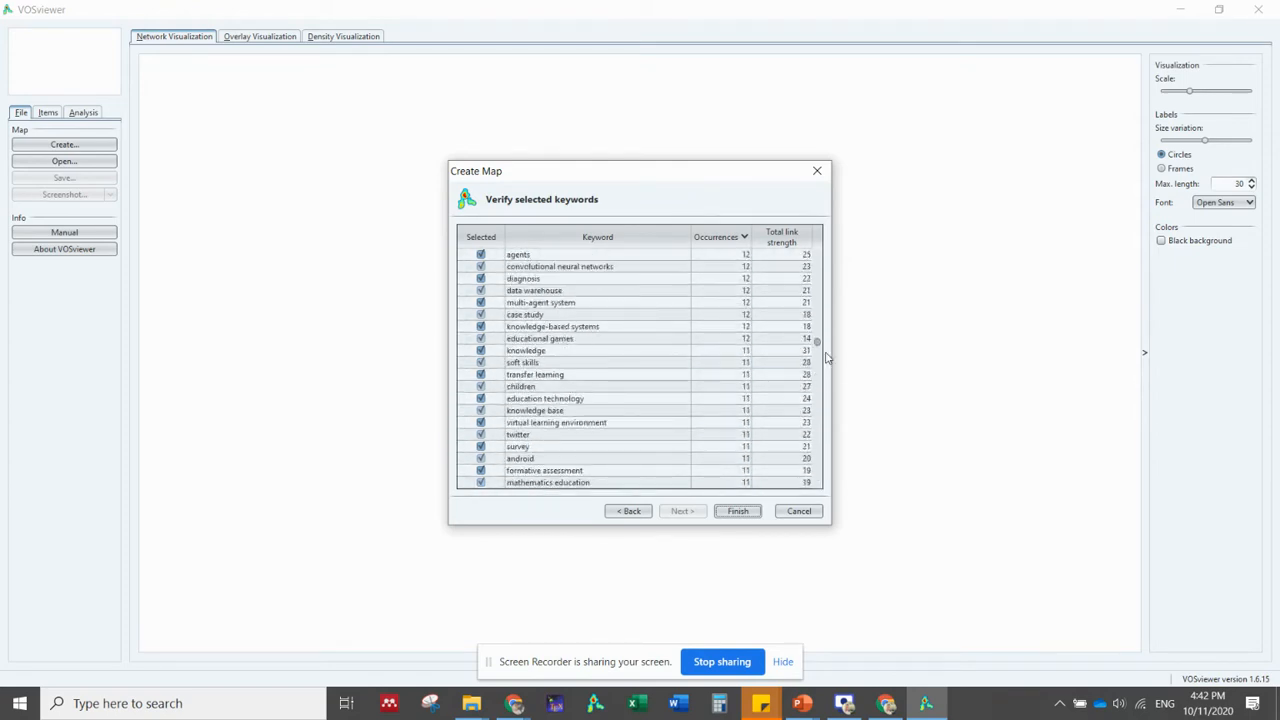
{"action": "left_click_drag", "start_coordinate": [818, 345], "coordinate": [836, 255]}
{"action": "left_click", "coordinate": [511, 260]}
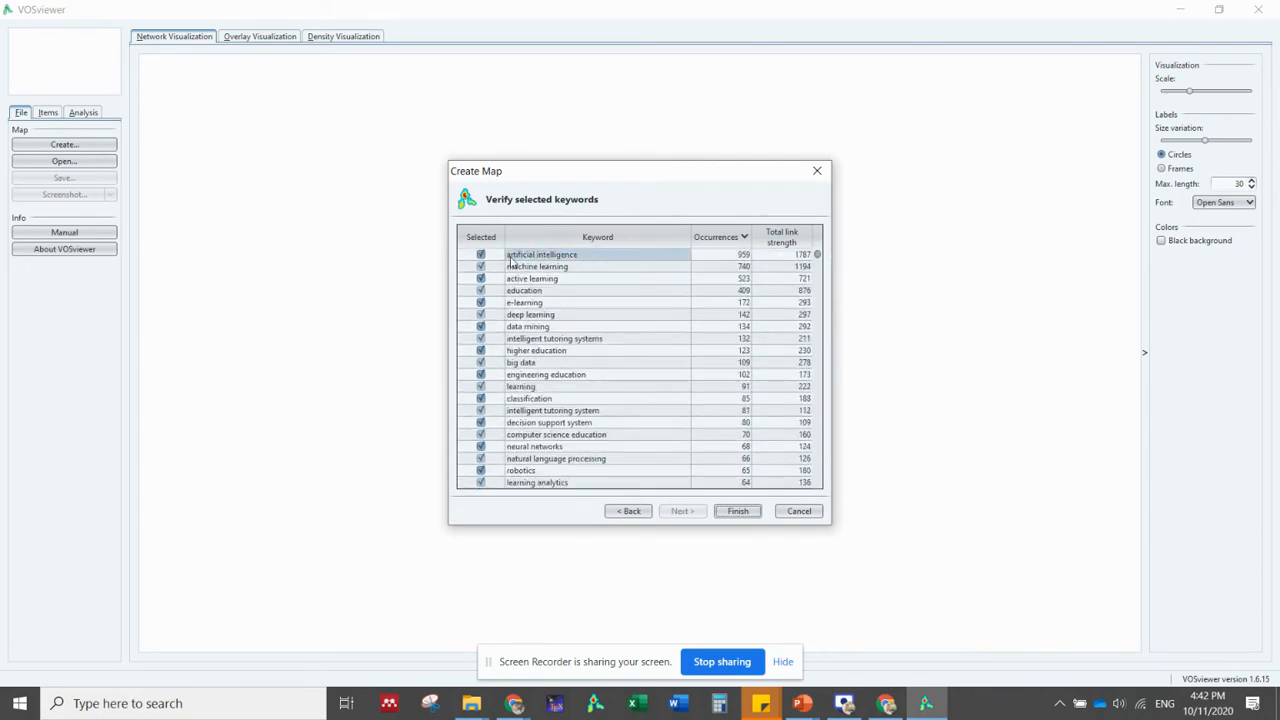
{"action": "right_click", "coordinate": [602, 264]}
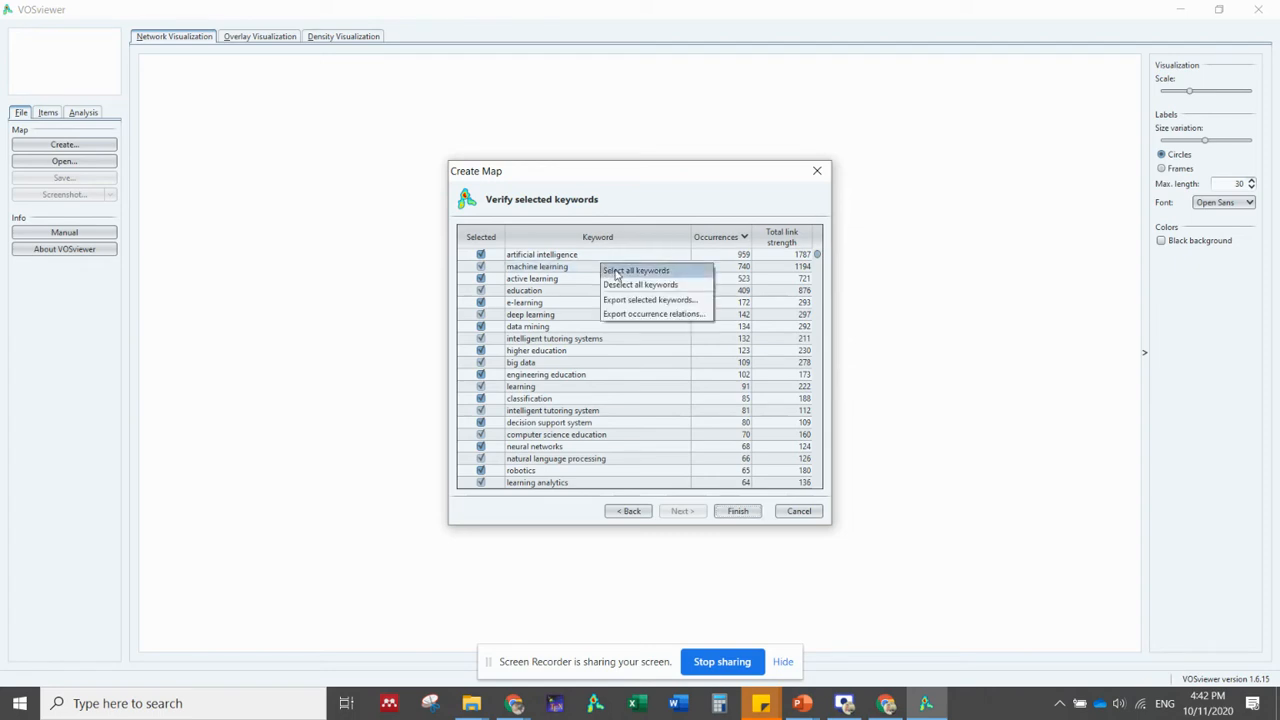
{"action": "left_click", "coordinate": [617, 272]}
{"action": "right_click", "coordinate": [599, 266]}
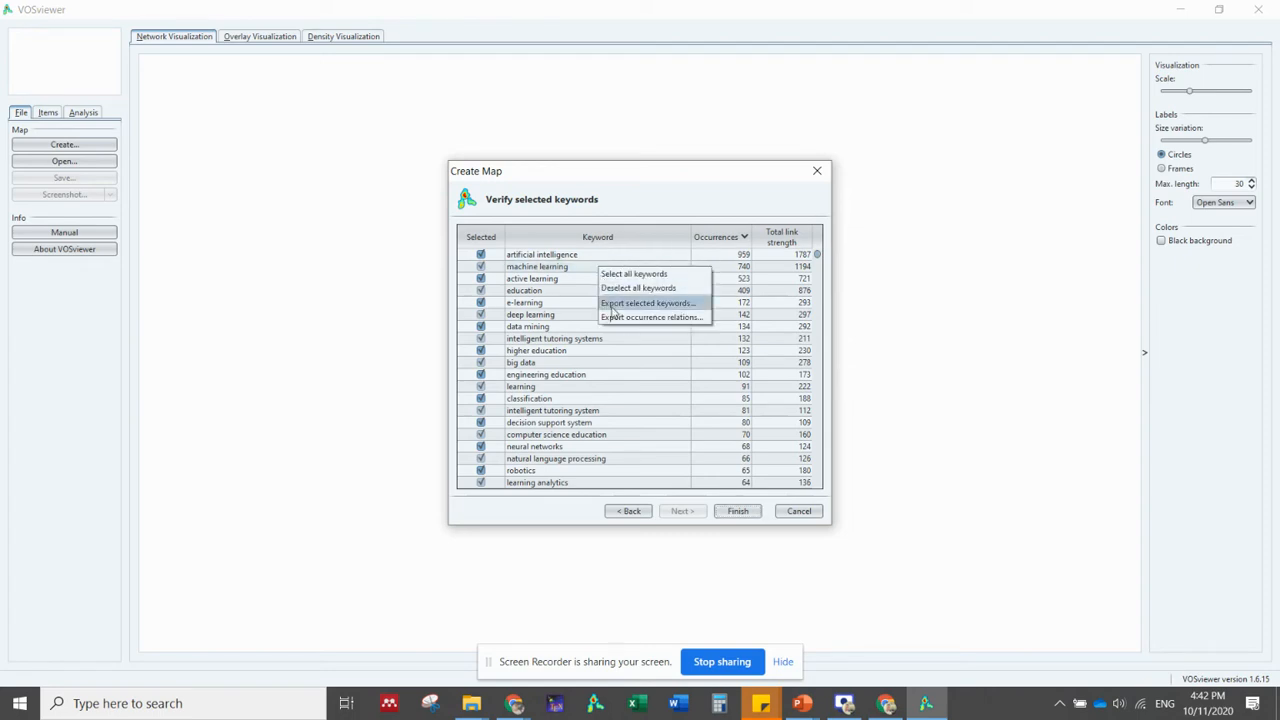
{"action": "left_click", "coordinate": [615, 304]}
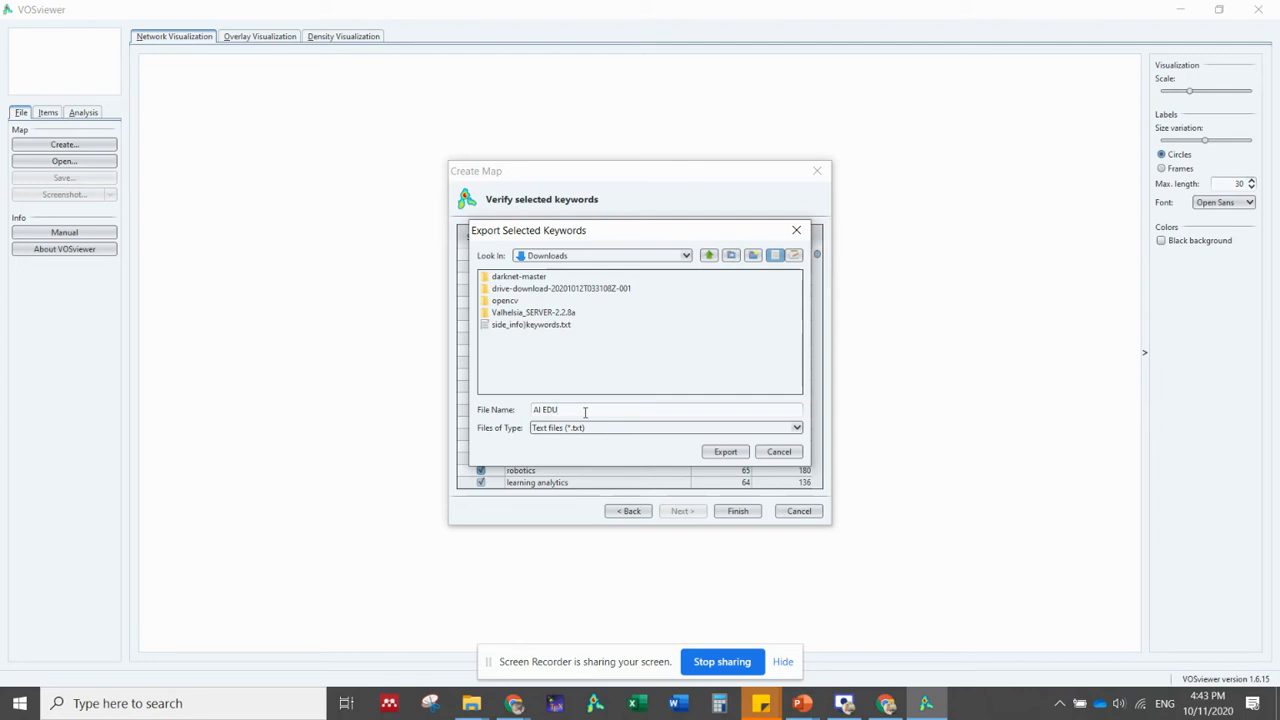
{"action": "left_click", "coordinate": [719, 452]}
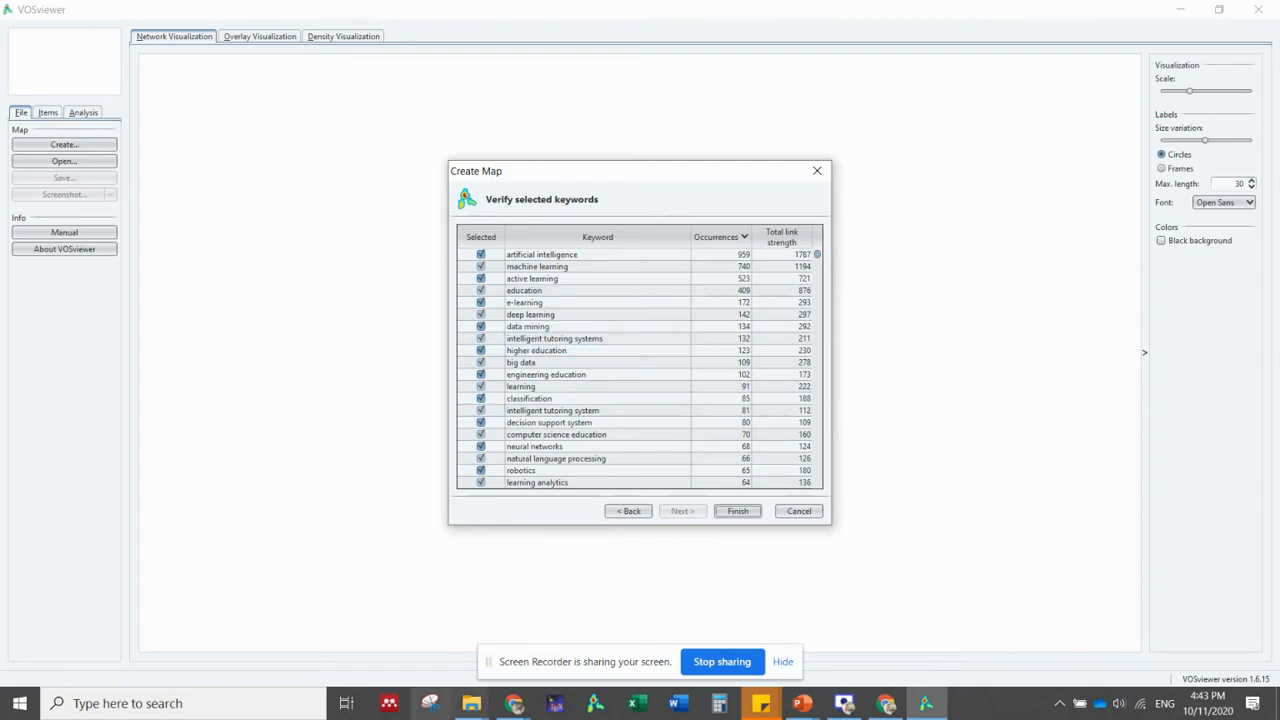
Switch to File Explorer, find the exported AI EDU text file in Downloads and preview its contents
{"action": "mouse_move", "coordinate": [471, 703]}
{"action": "left_click", "coordinate": [433, 620]}
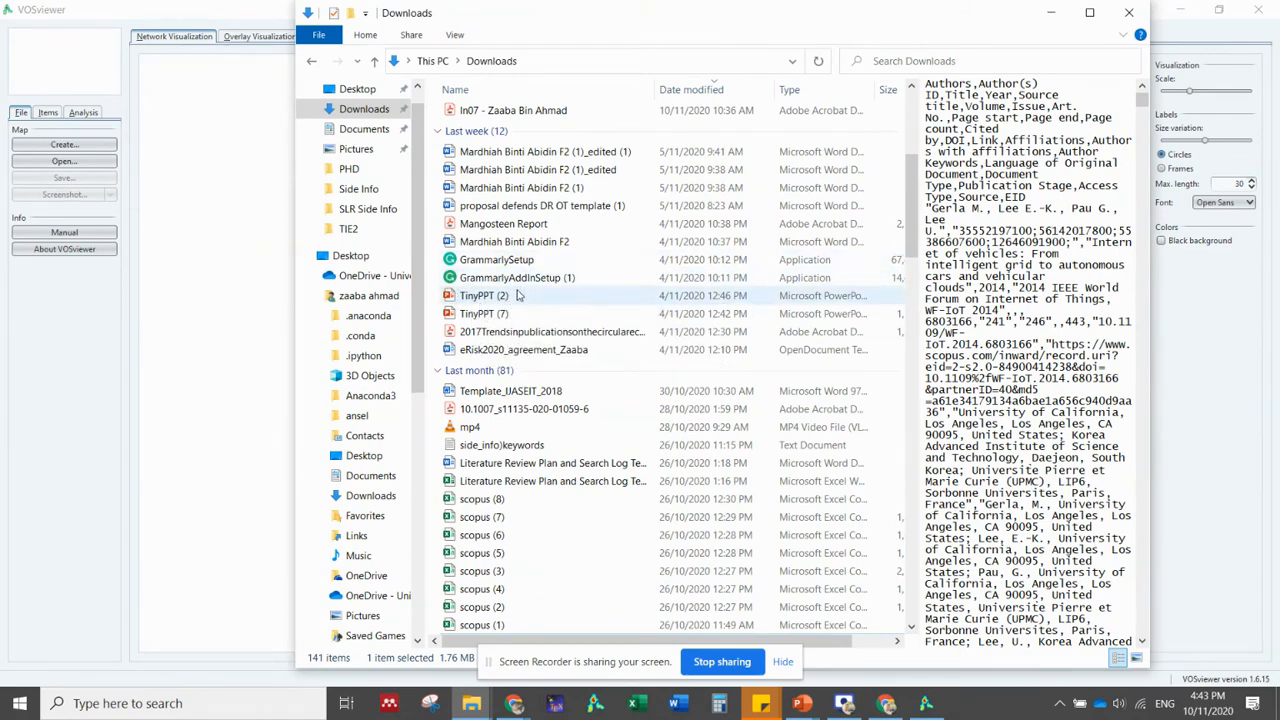
{"action": "scroll", "coordinate": [470, 170], "scroll_direction": "up", "scroll_amount": 6}
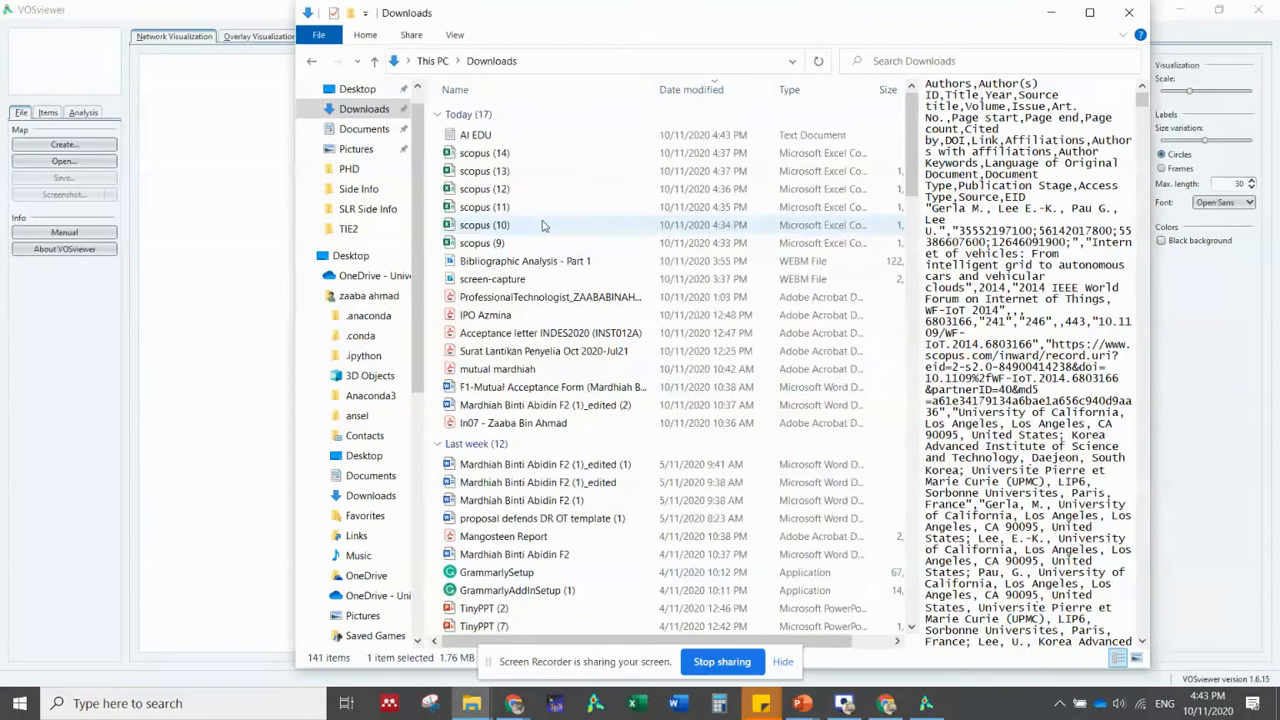
{"action": "left_click", "coordinate": [468, 138]}
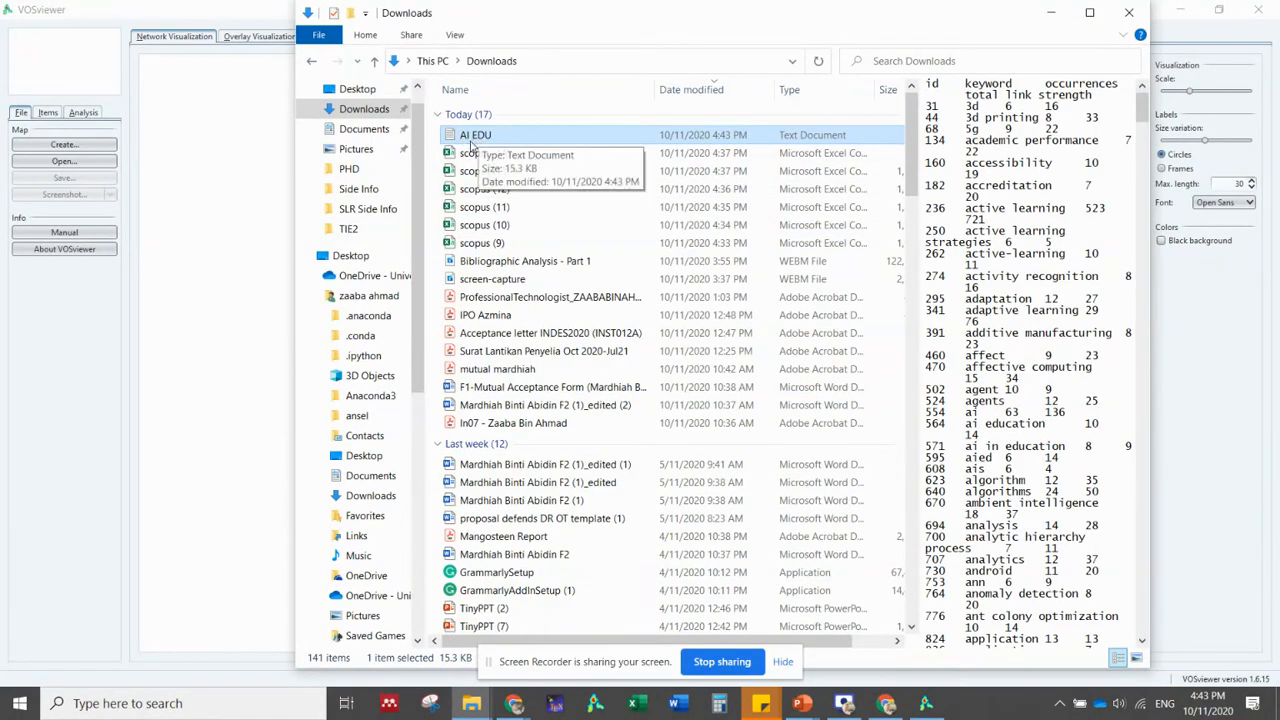
Start Excel and open AI EDU.txt from the Downloads folder, importing it as delimited text with the default settings
{"action": "left_click", "coordinate": [632, 703]}
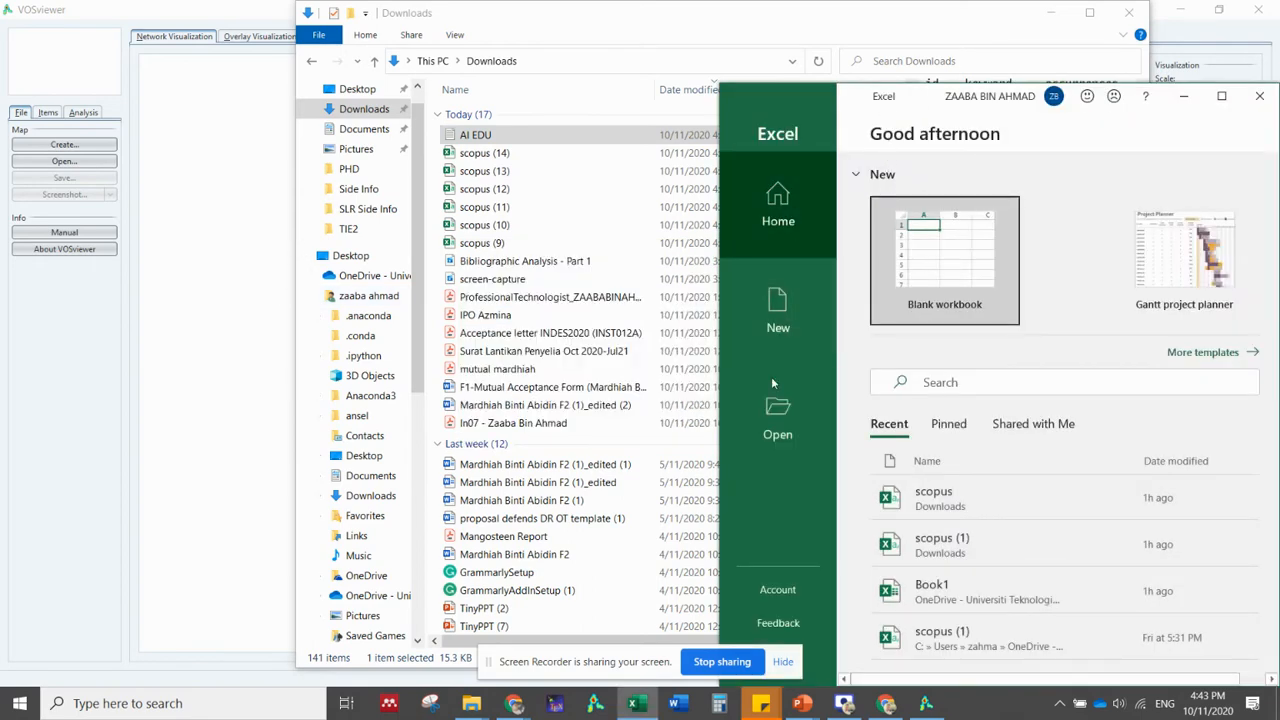
{"action": "left_click", "coordinate": [777, 418]}
{"action": "left_click", "coordinate": [922, 530]}
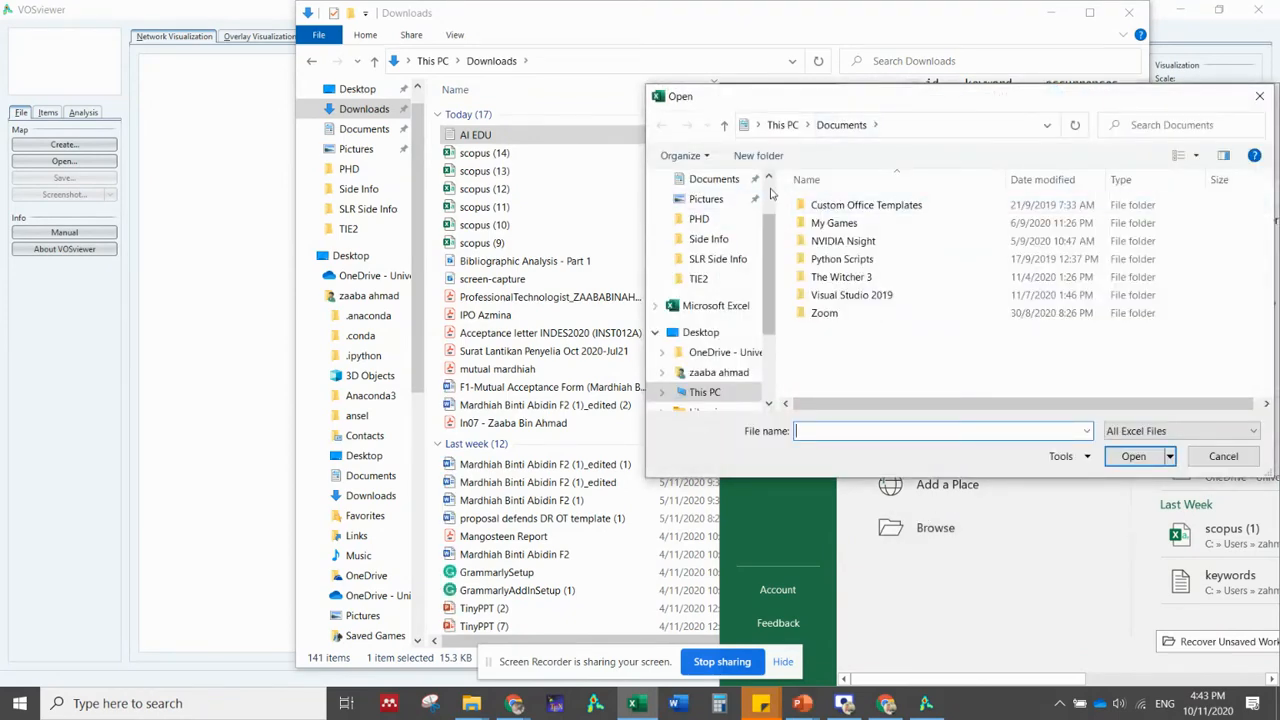
{"action": "scroll", "coordinate": [740, 220], "scroll_direction": "up", "scroll_amount": 2}
{"action": "left_click", "coordinate": [714, 228]}
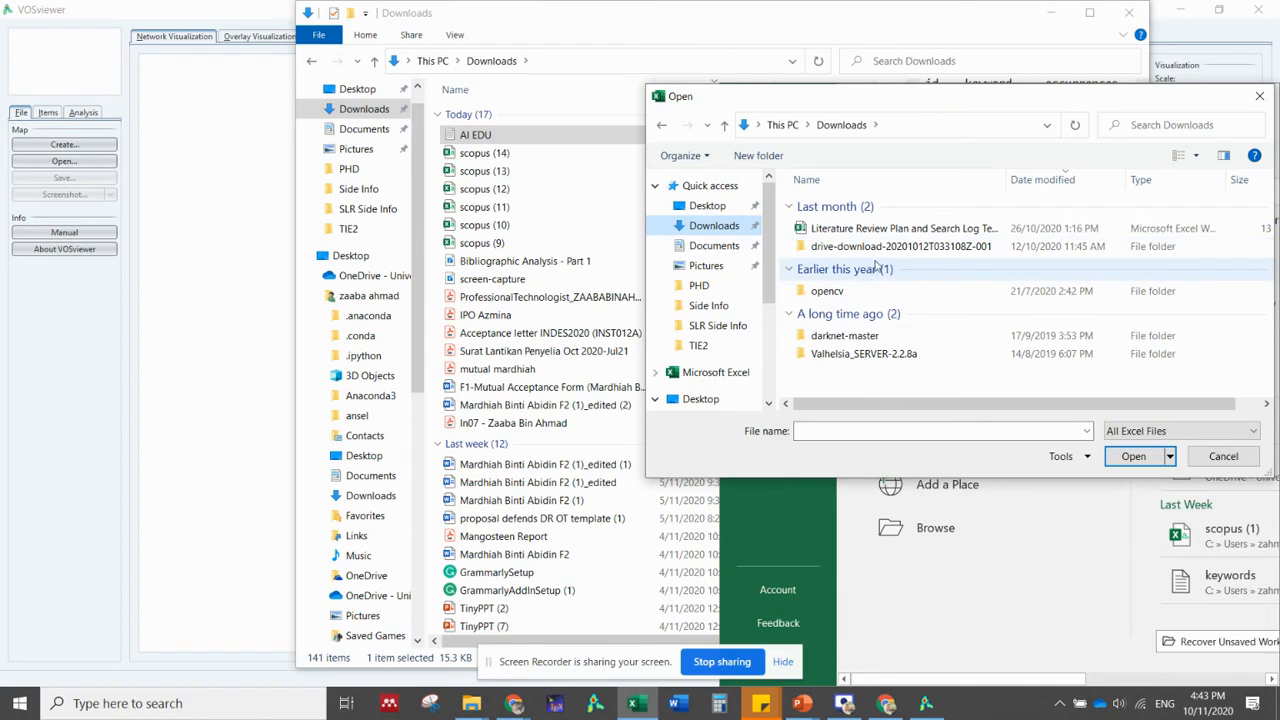
{"action": "left_click", "coordinate": [1078, 186]}
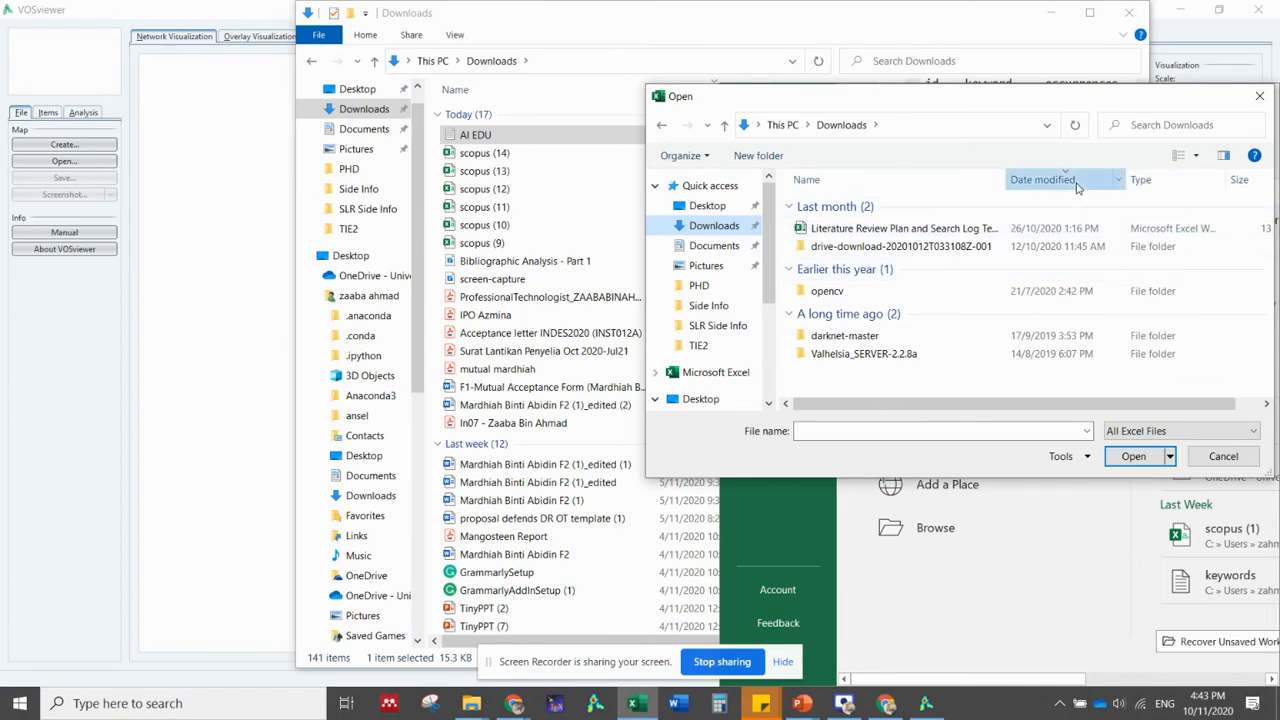
{"action": "left_click", "coordinate": [1077, 186]}
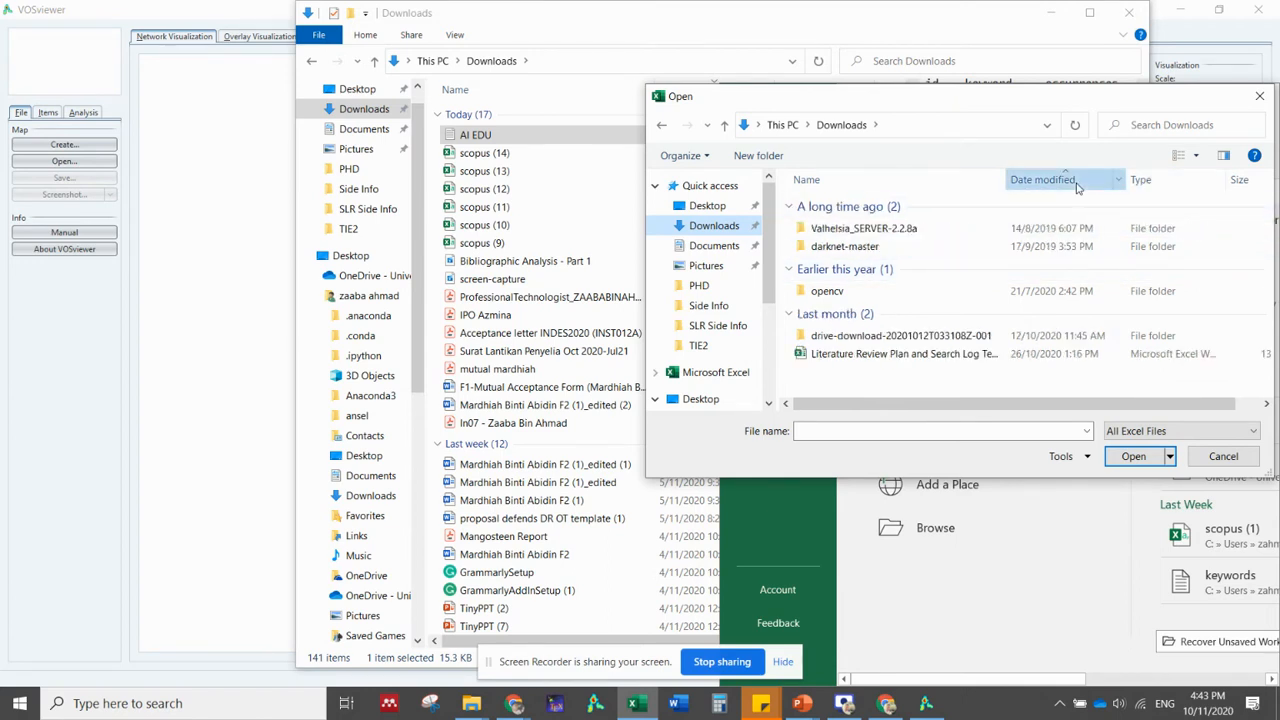
{"action": "left_click", "coordinate": [892, 433]}
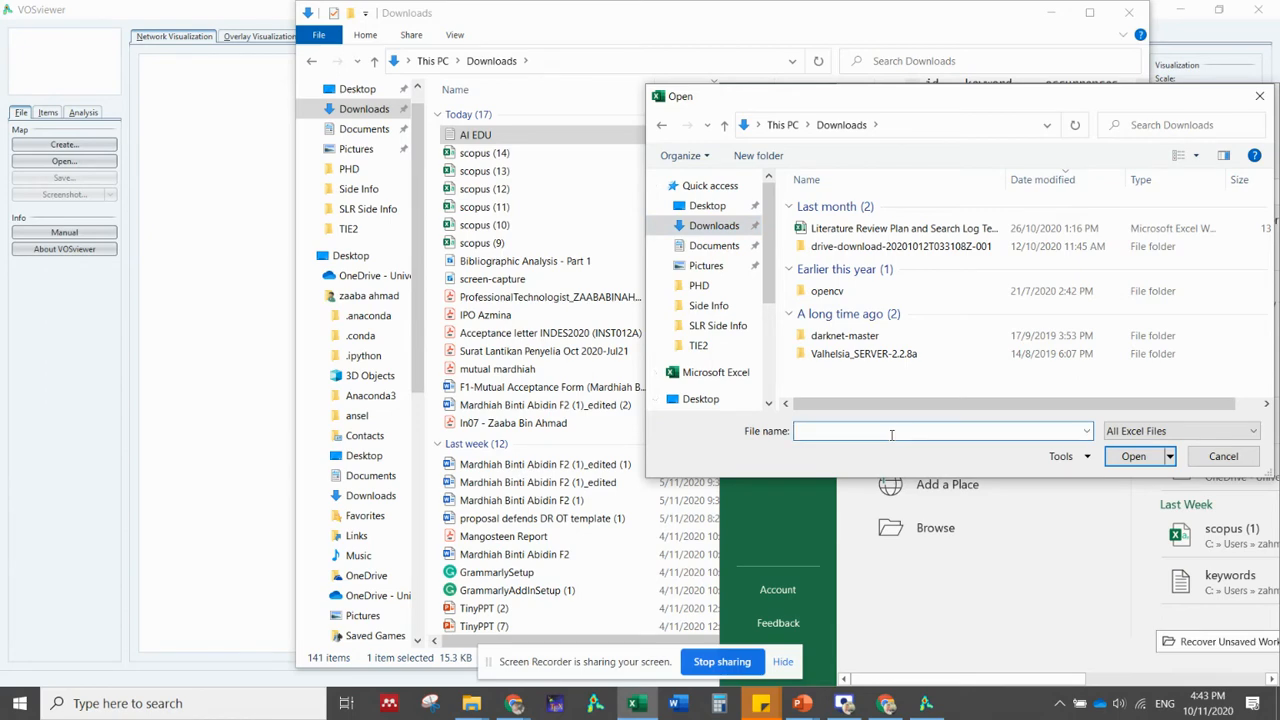
{"action": "type", "text": "ai"}
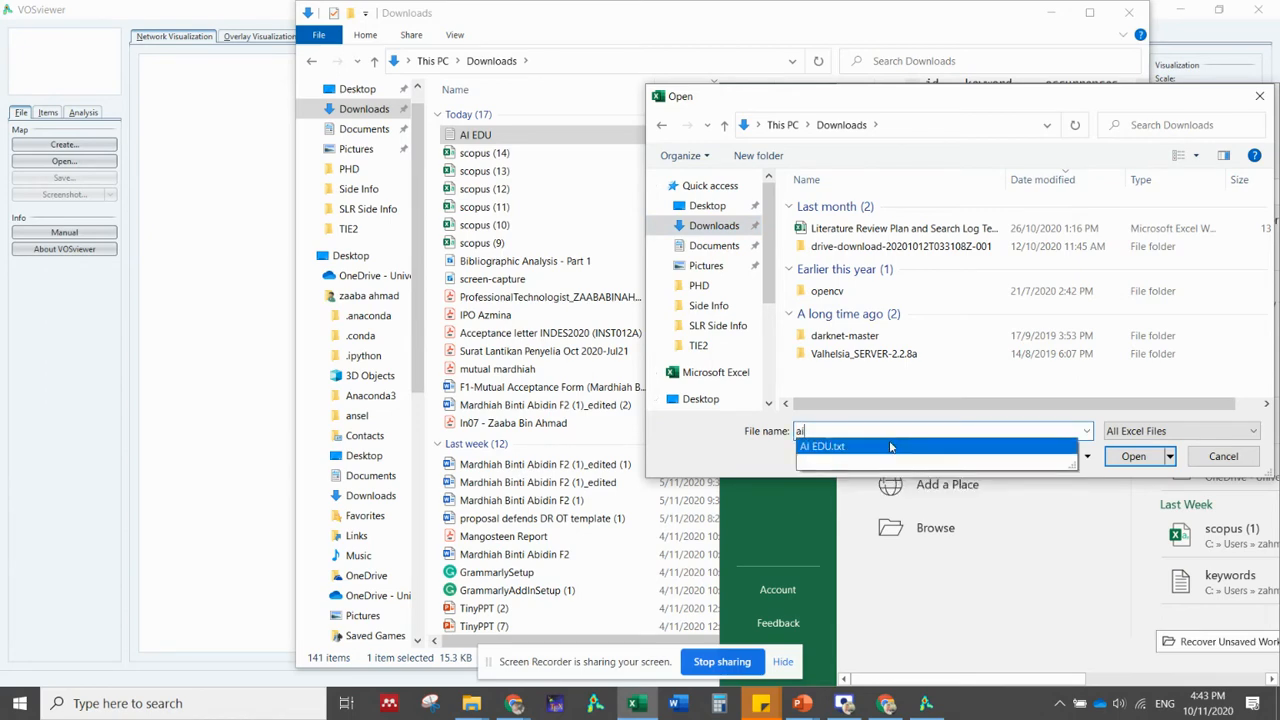
{"action": "left_click", "coordinate": [890, 446]}
{"action": "left_click", "coordinate": [1133, 456]}
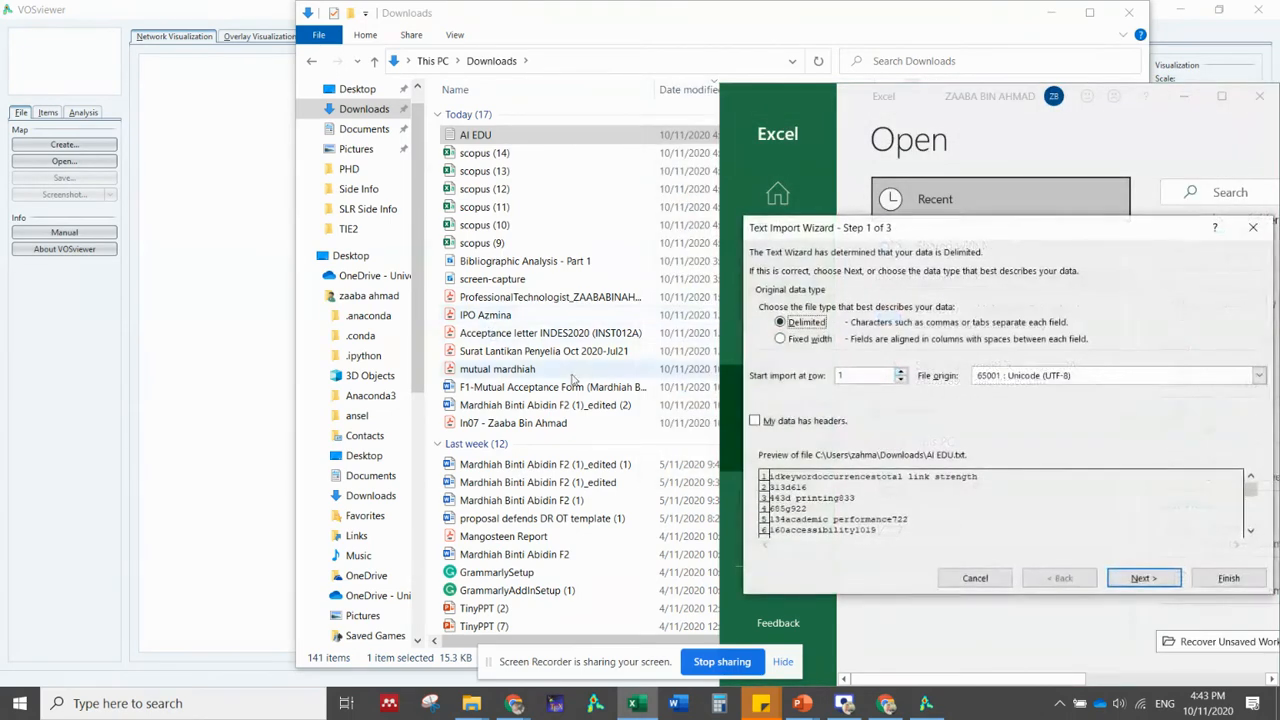
{"action": "left_click", "coordinate": [1228, 578]}
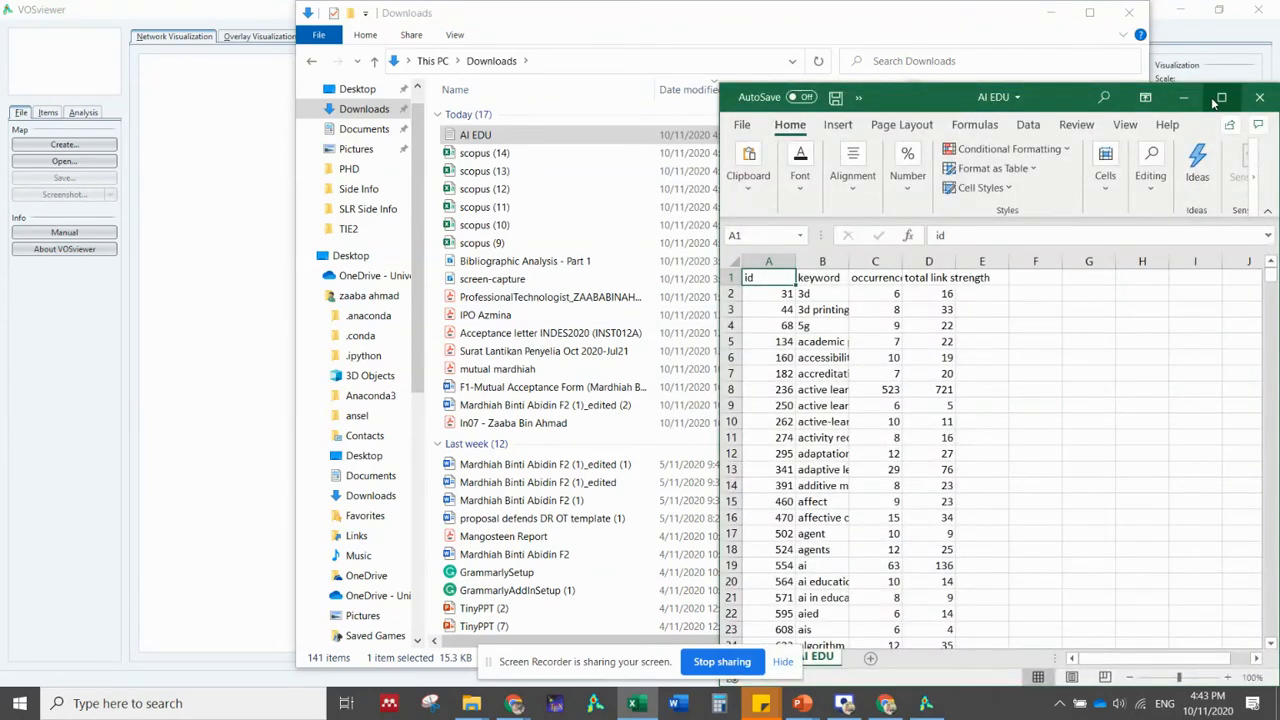
Maximize the AI EDU workbook and look through the exported keywords down to the last row
{"action": "double_click", "coordinate": [1060, 100]}
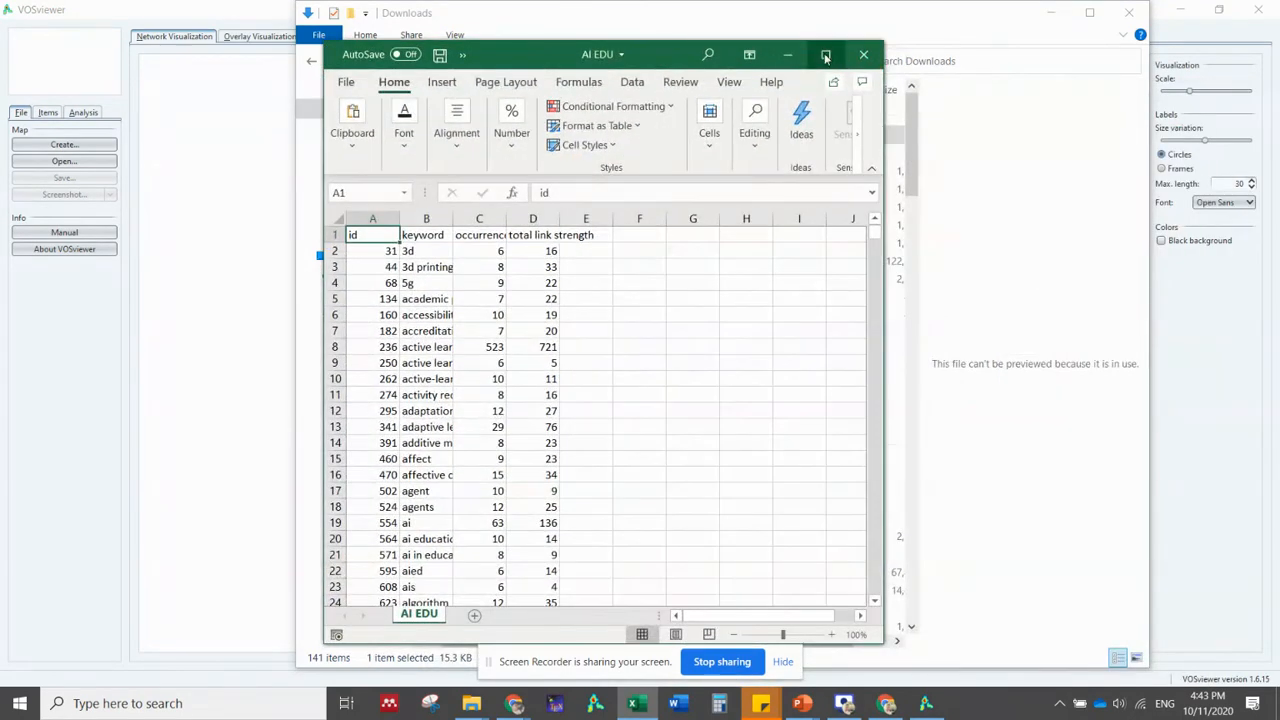
{"action": "left_click", "coordinate": [825, 55]}
{"action": "left_click_drag", "start_coordinate": [87, 211], "coordinate": [121, 596]}
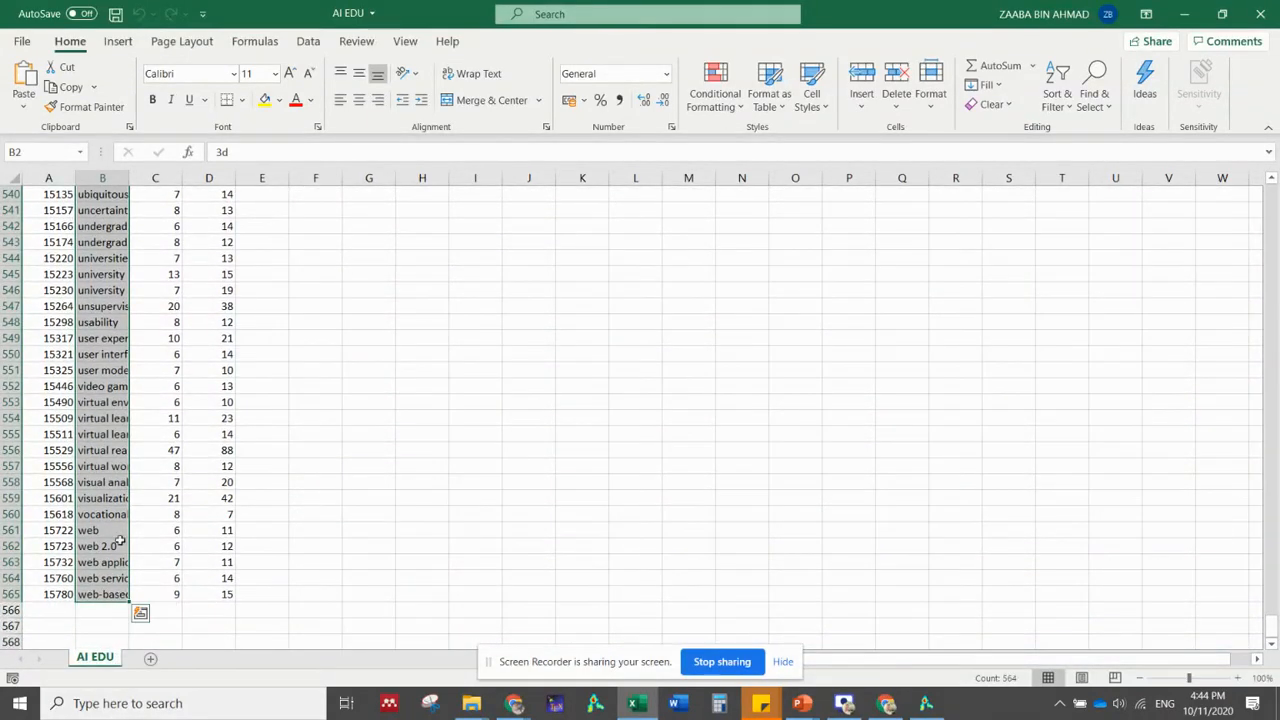
{"action": "left_click", "coordinate": [457, 294]}
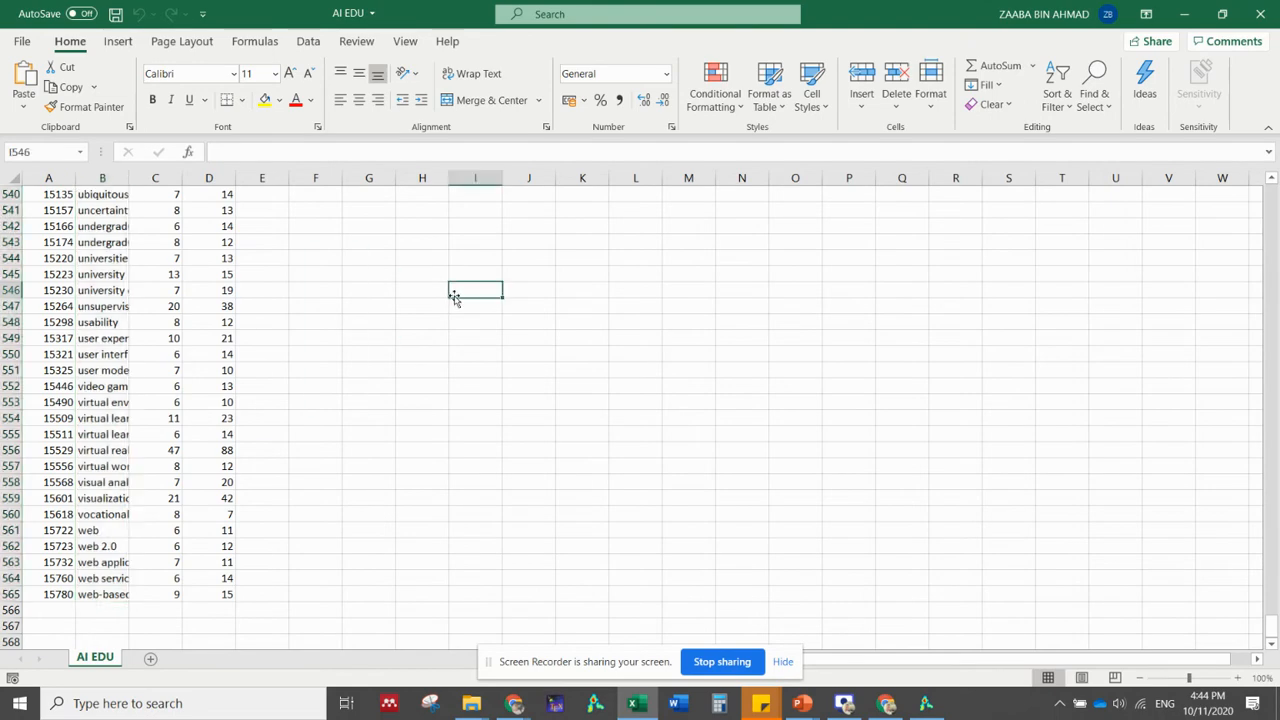
{"action": "scroll", "coordinate": [449, 397], "scroll_direction": "up", "scroll_amount": 14}
{"action": "scroll", "coordinate": [445, 394], "scroll_direction": "up", "scroll_amount": 20}
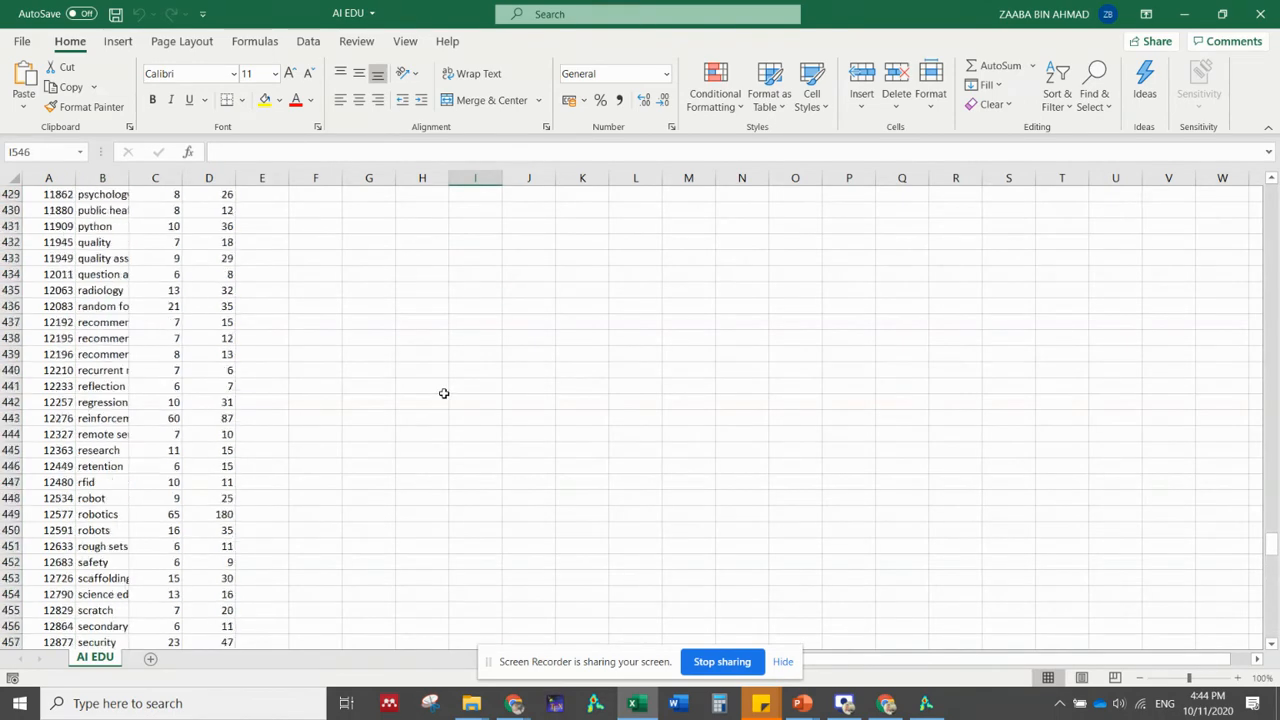
{"action": "scroll", "coordinate": [444, 391], "scroll_direction": "up", "scroll_amount": 8}
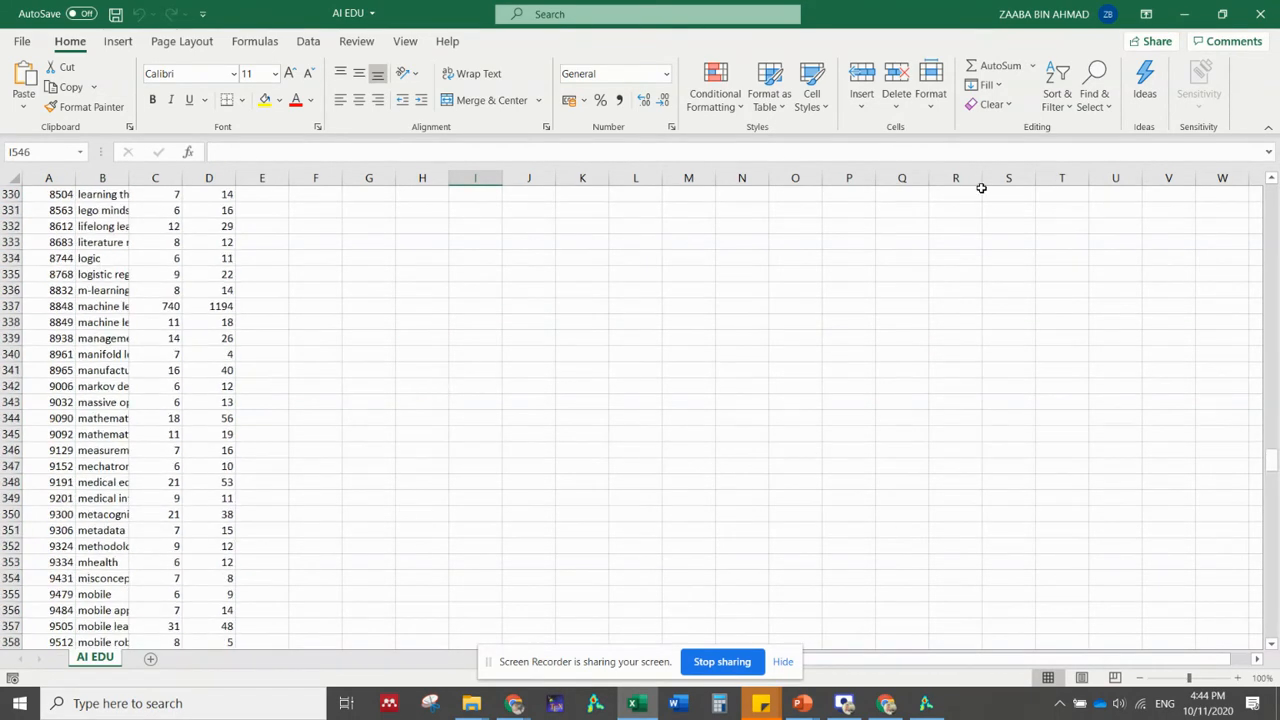
Return to VOSviewer, raise the minimum number of keyword occurrences to 16 and keep all 149 keywords for verification
{"action": "left_click", "coordinate": [1183, 14]}
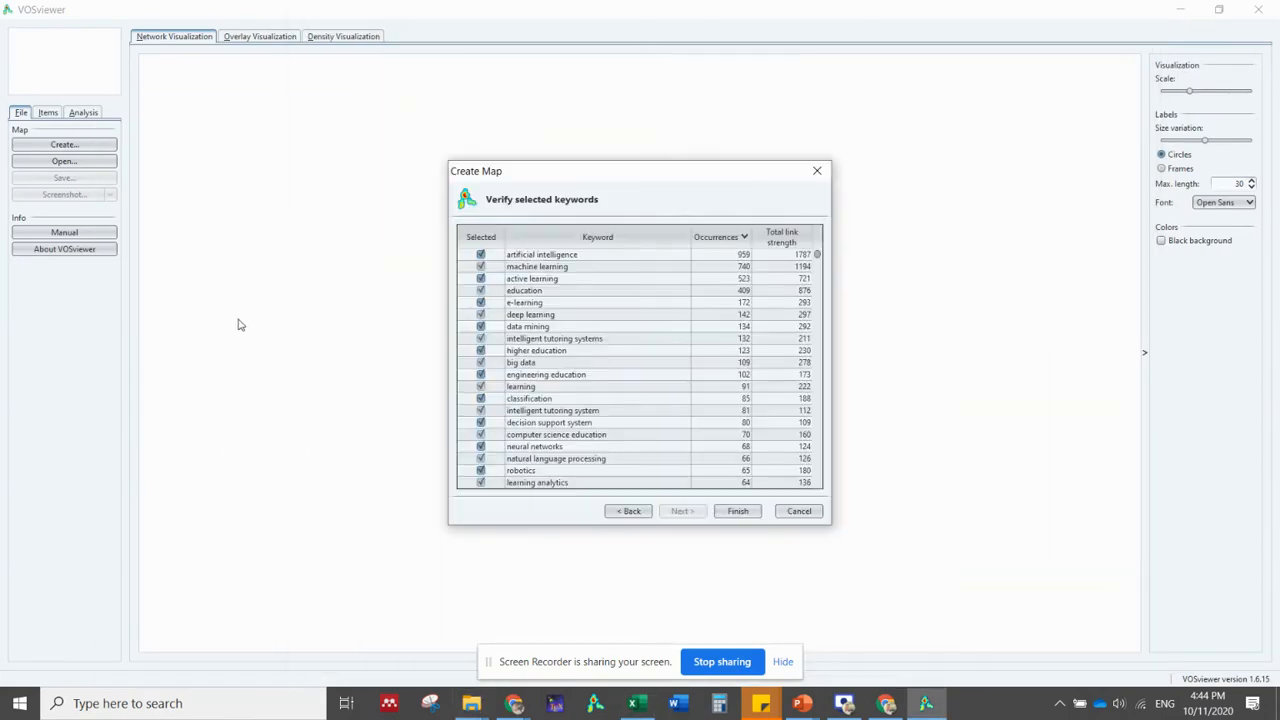
{"action": "left_click", "coordinate": [628, 511]}
{"action": "left_click", "coordinate": [630, 512]}
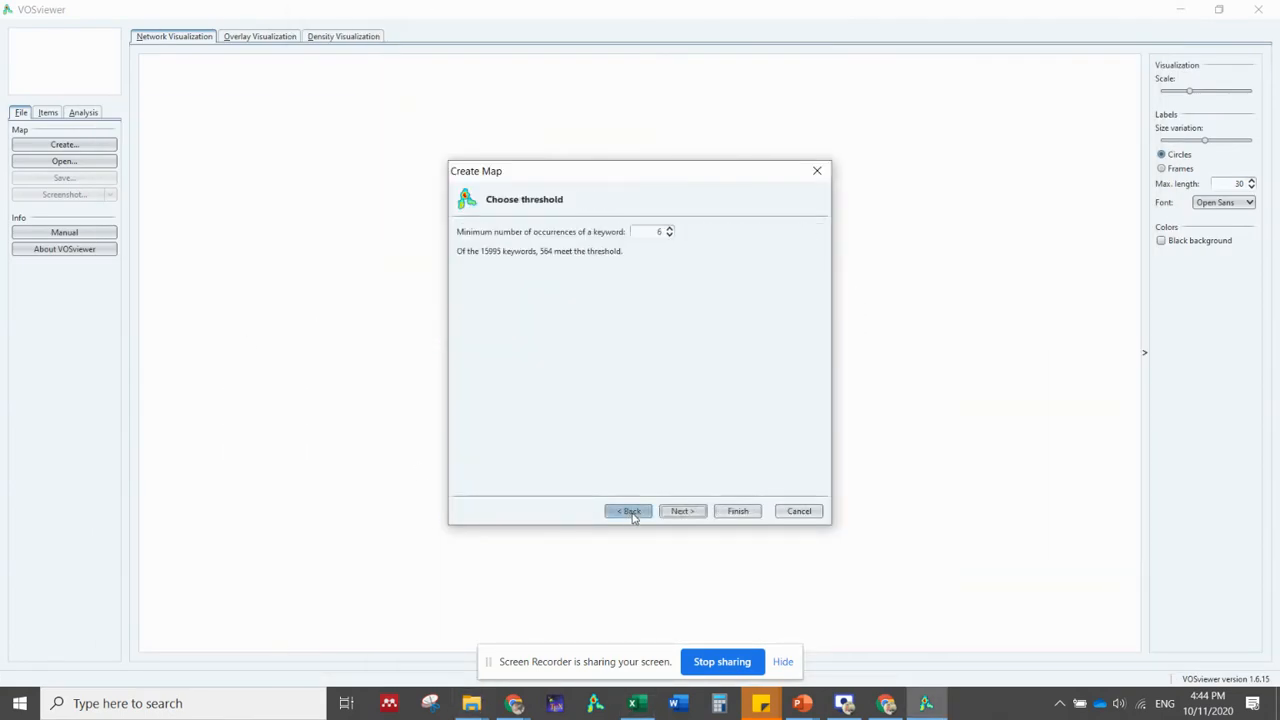
{"action": "left_click", "coordinate": [670, 228]}
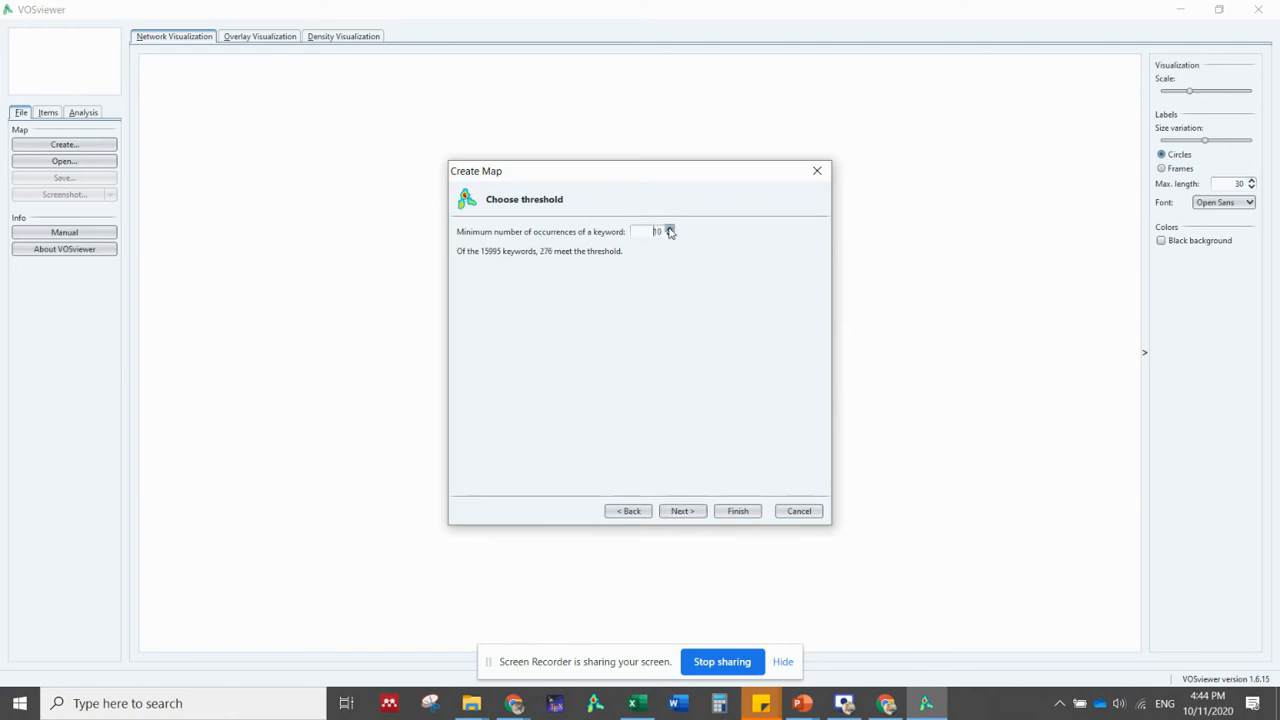
{"action": "left_click", "coordinate": [670, 228]}
{"action": "left_click", "coordinate": [670, 235]}
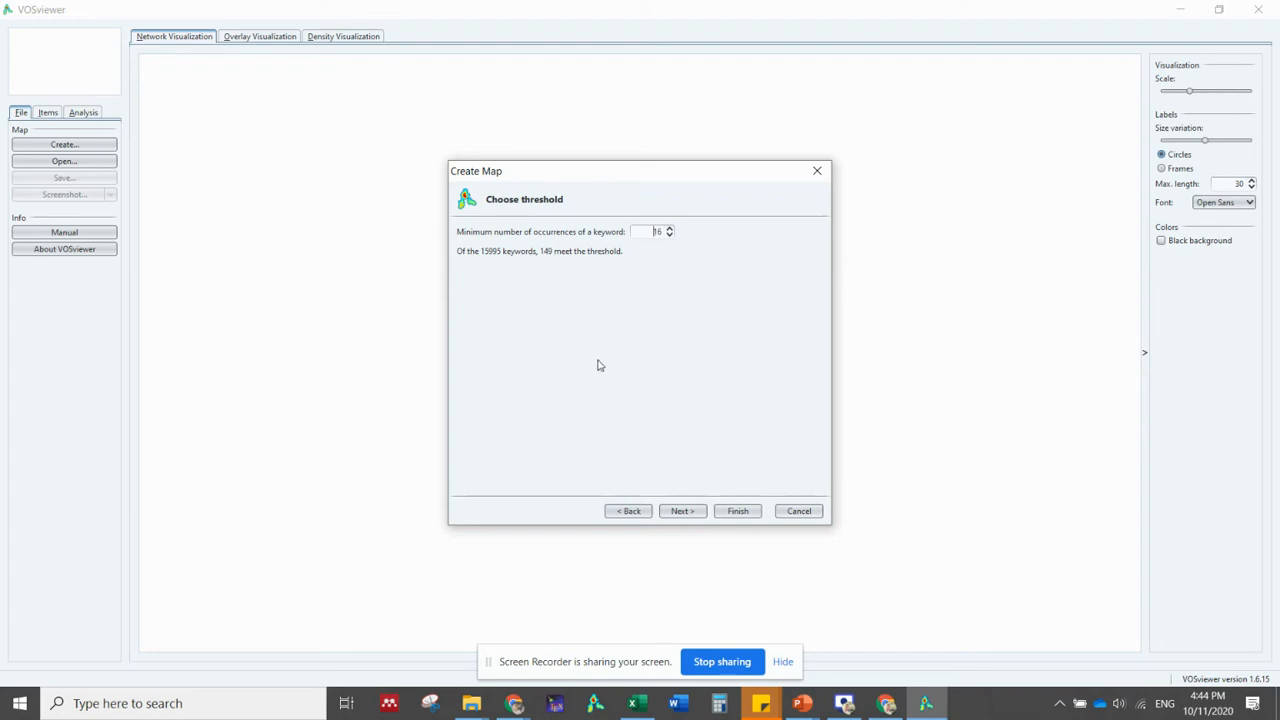
{"action": "left_click", "coordinate": [681, 512]}
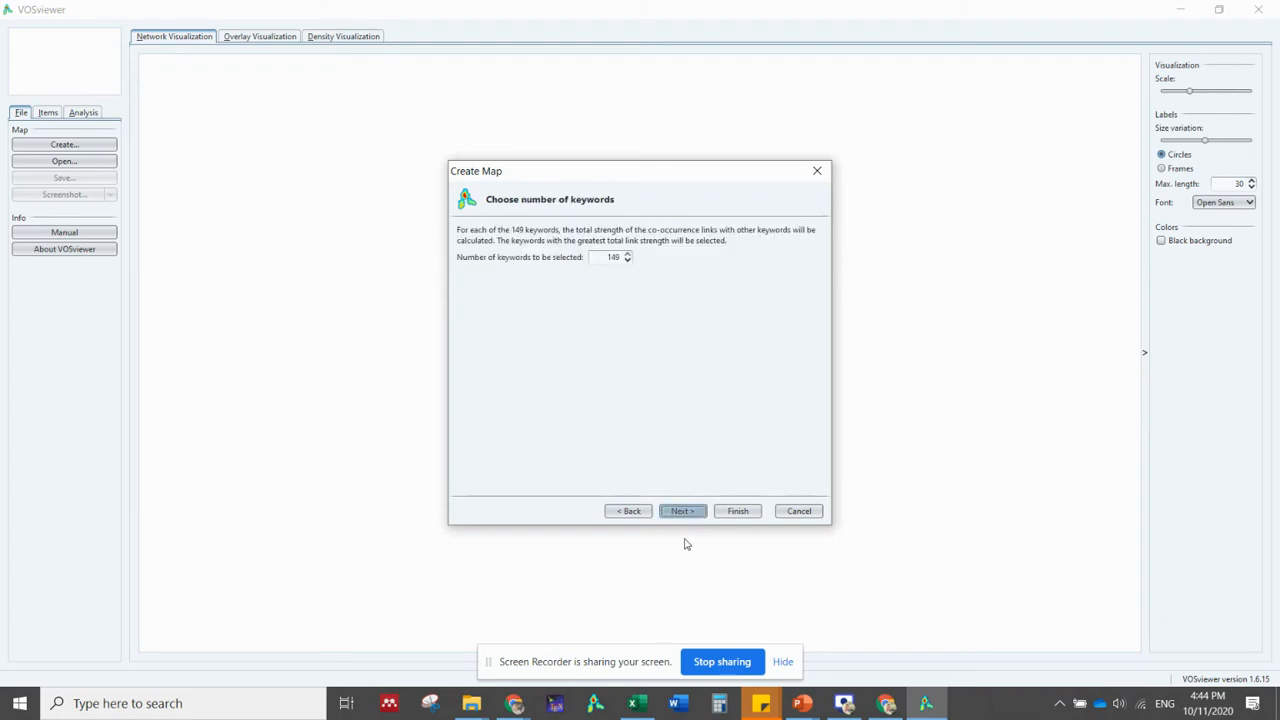
{"action": "left_click", "coordinate": [680, 514]}
Export the reduced keyword selection over the existing AI EDU.txt in Downloads, closing its open Excel workbook before replacing the file
{"action": "right_click", "coordinate": [615, 306]}
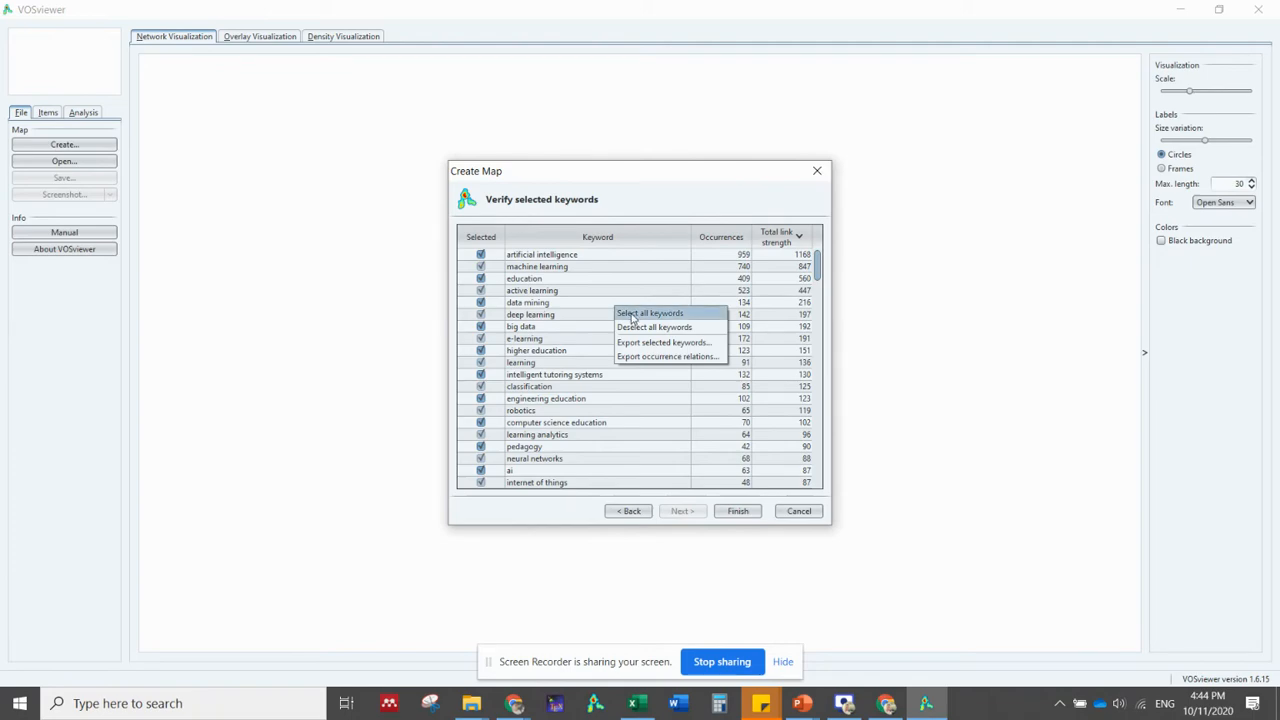
{"action": "right_click", "coordinate": [598, 269]}
{"action": "left_click", "coordinate": [620, 305]}
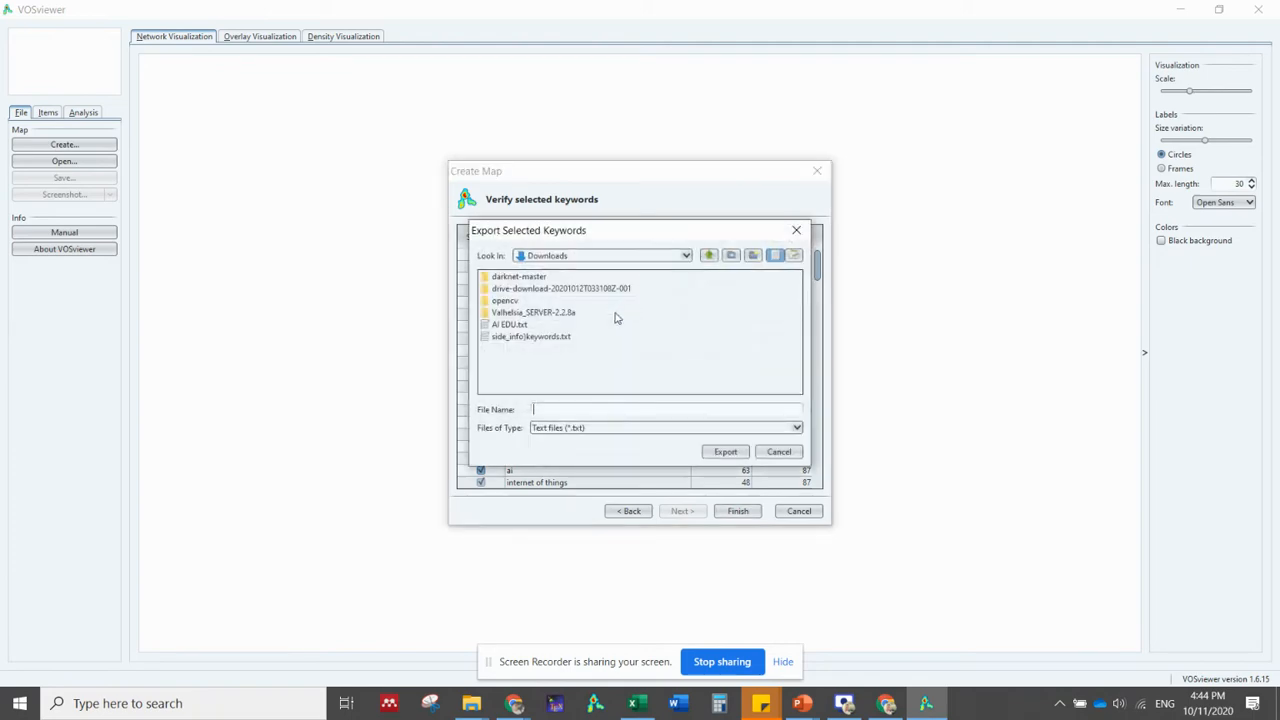
{"action": "left_click", "coordinate": [515, 326]}
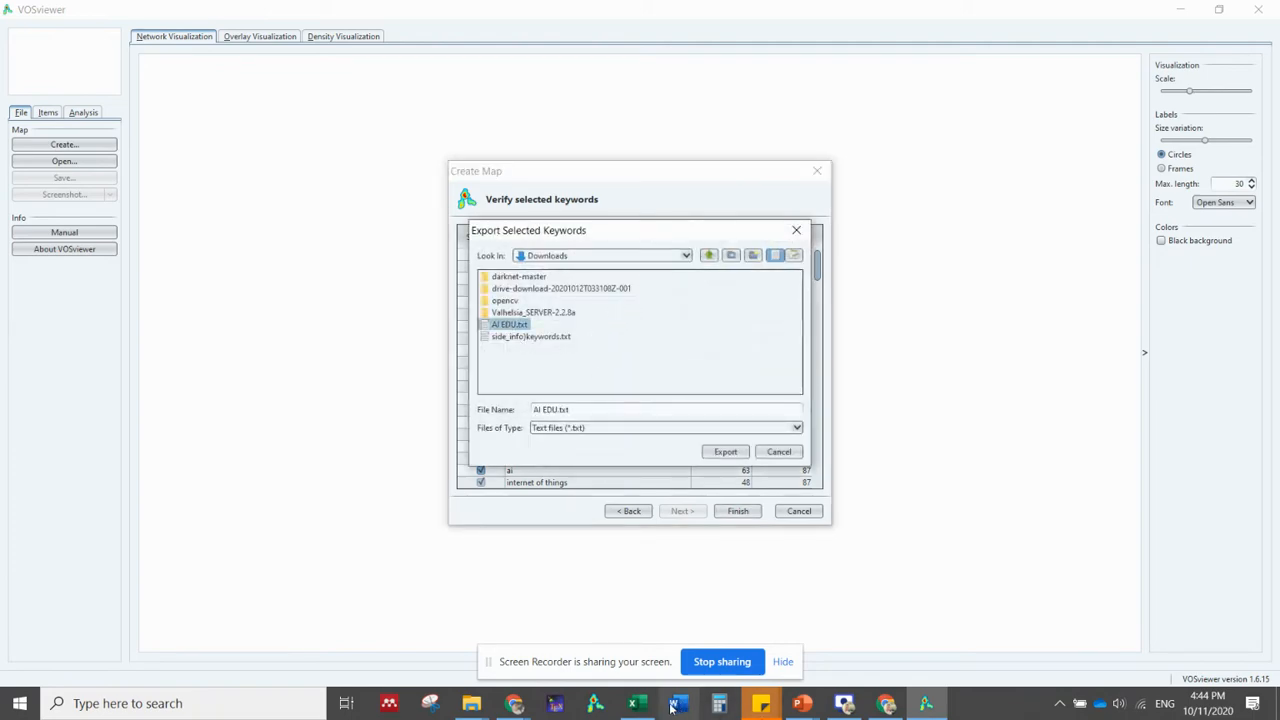
{"action": "left_click", "coordinate": [632, 703]}
{"action": "left_click", "coordinate": [1260, 20]}
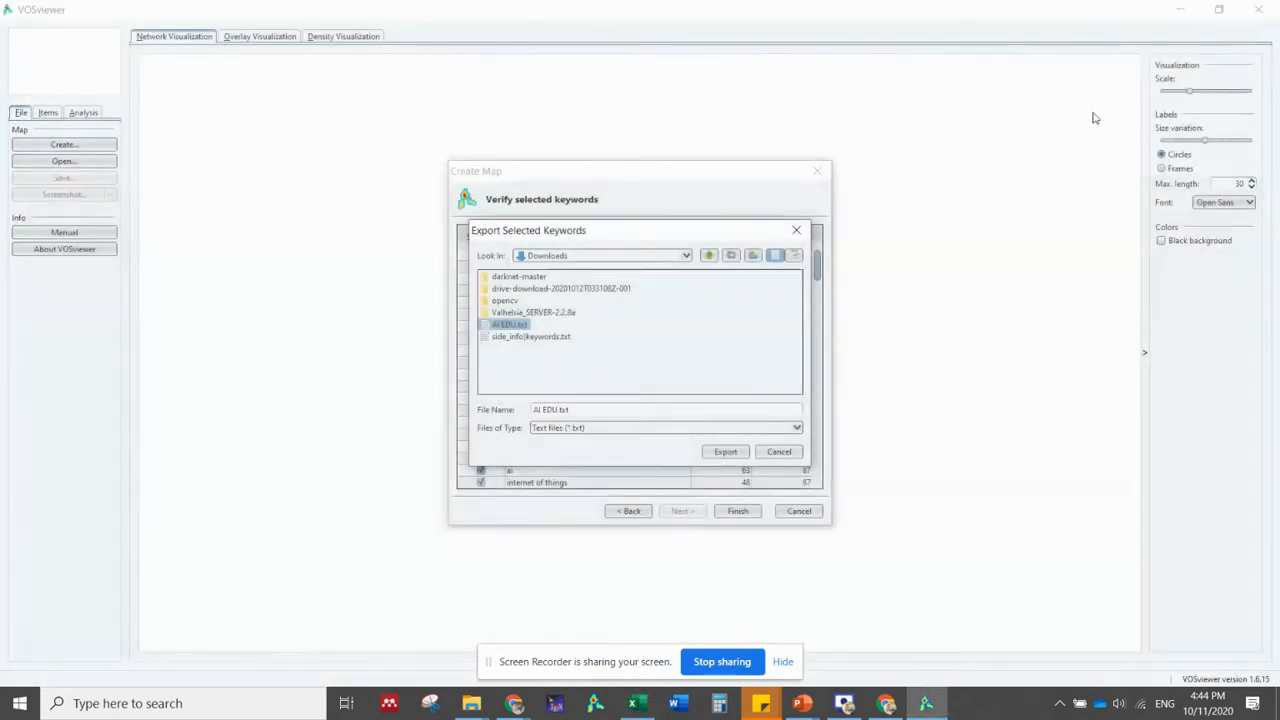
{"action": "left_click", "coordinate": [724, 452]}
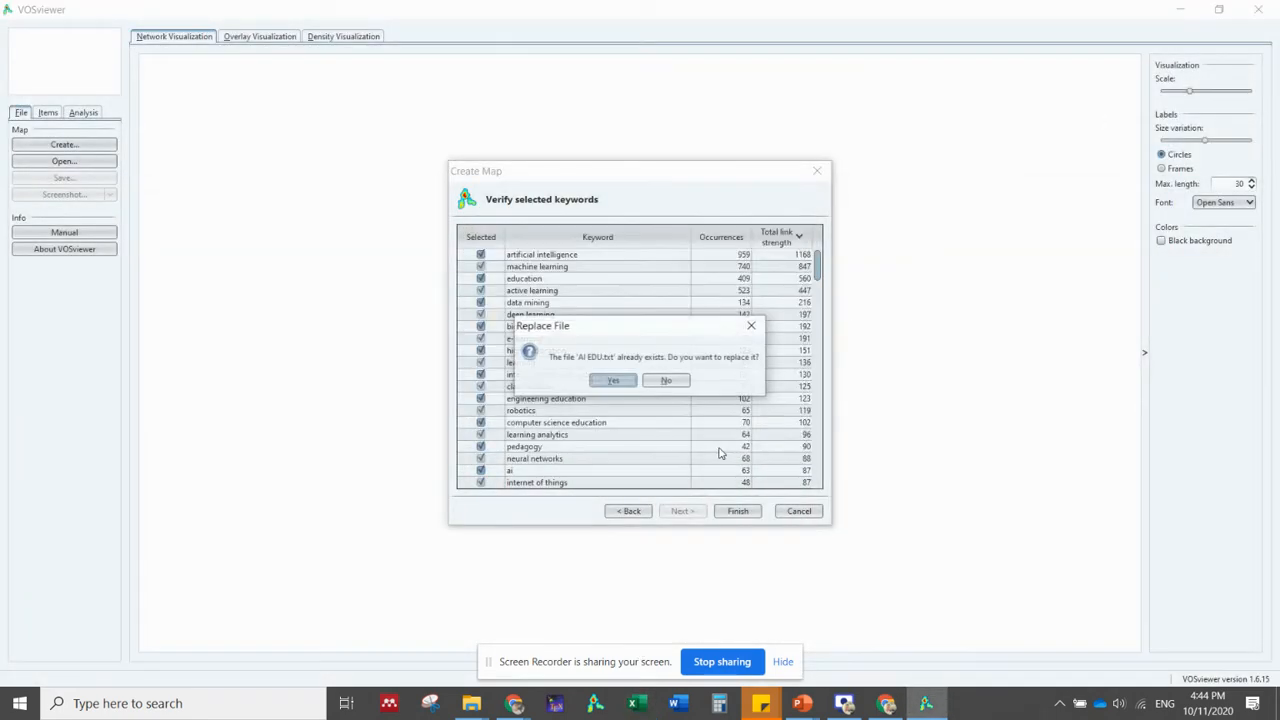
{"action": "left_click", "coordinate": [619, 380]}
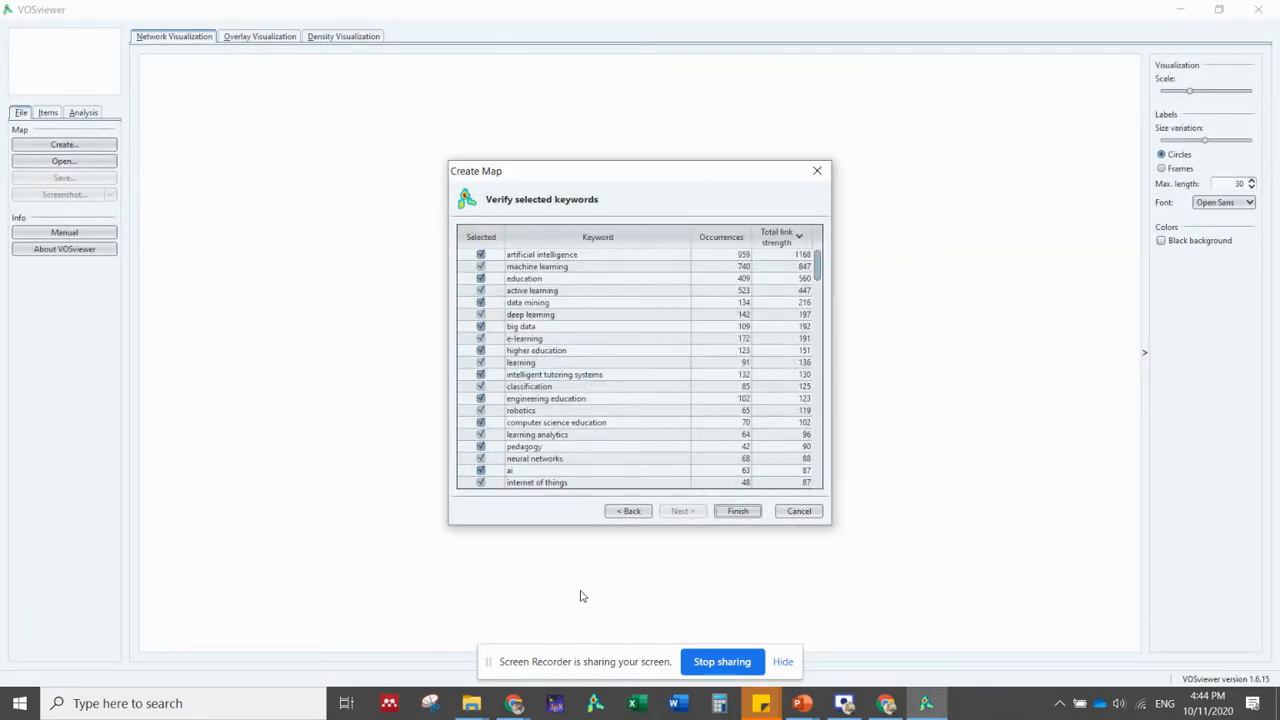
Start Excel again for opening the re-exported keyword file
{"action": "left_click", "coordinate": [632, 703]}
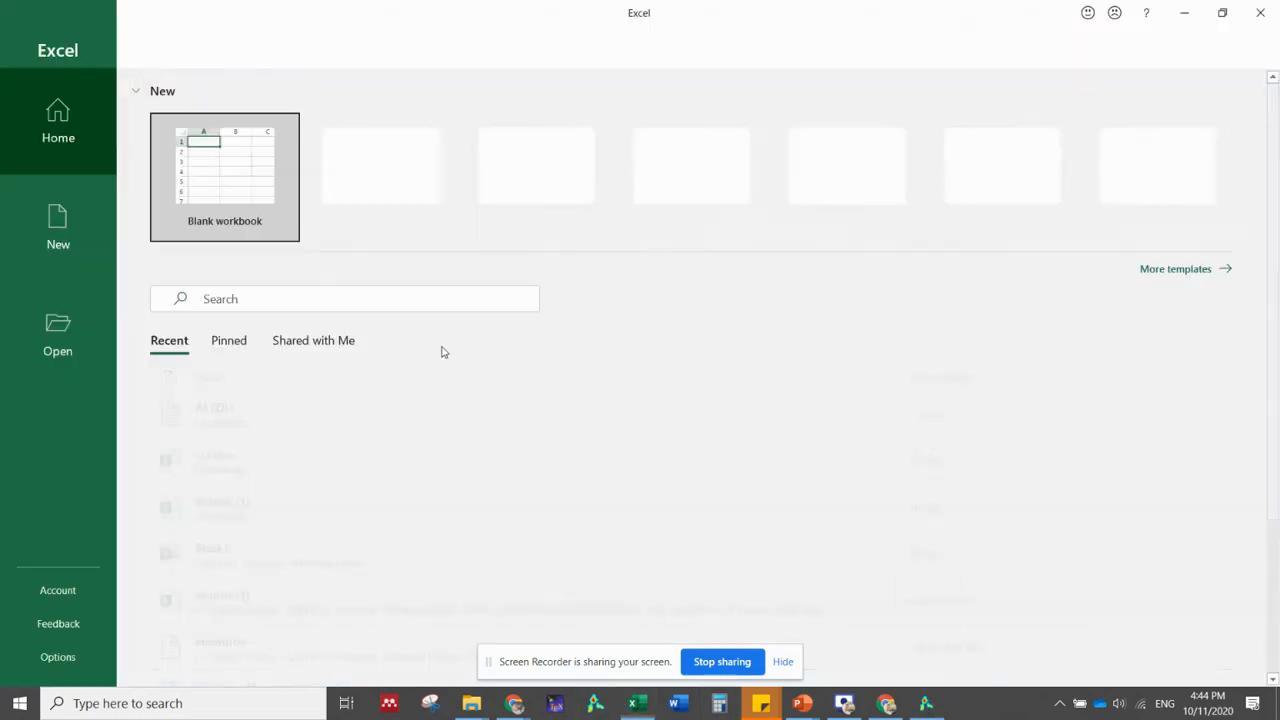
Open the AI EDU text file from the recent files, importing it as delimited data with the default settings
{"action": "left_click", "coordinate": [94, 340]}
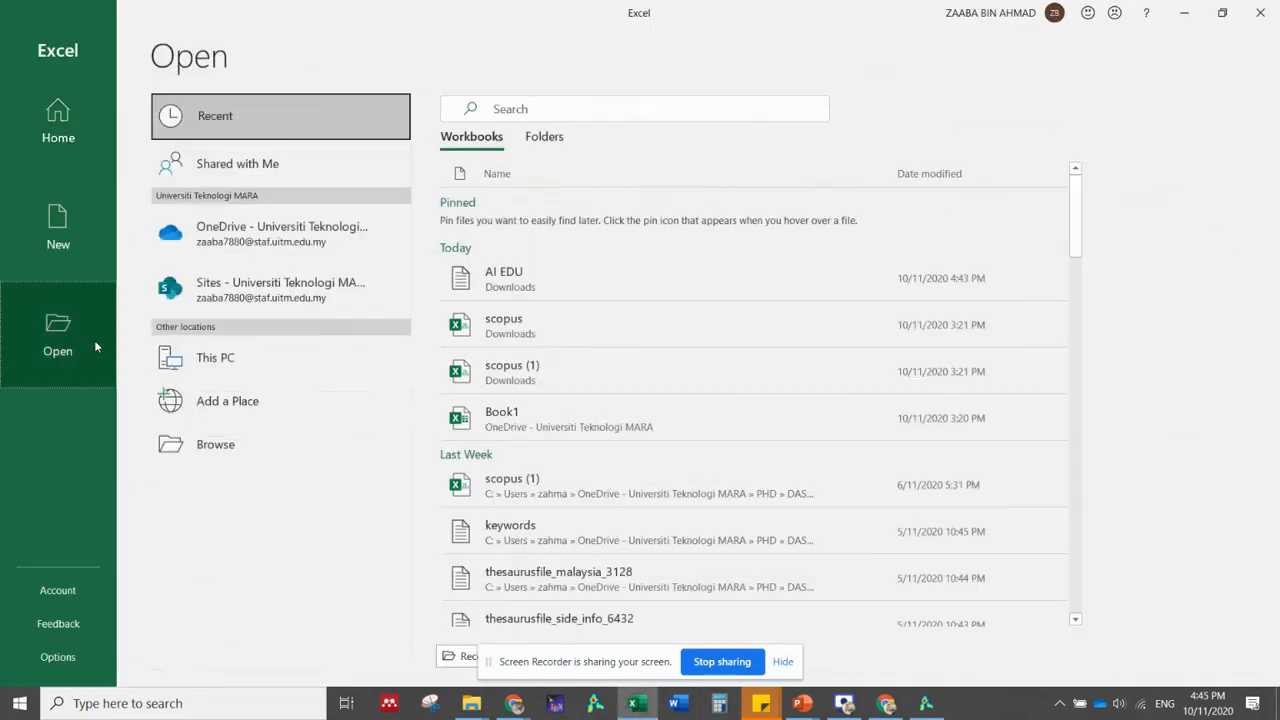
{"action": "left_click", "coordinate": [523, 279]}
{"action": "left_click", "coordinate": [508, 494]}
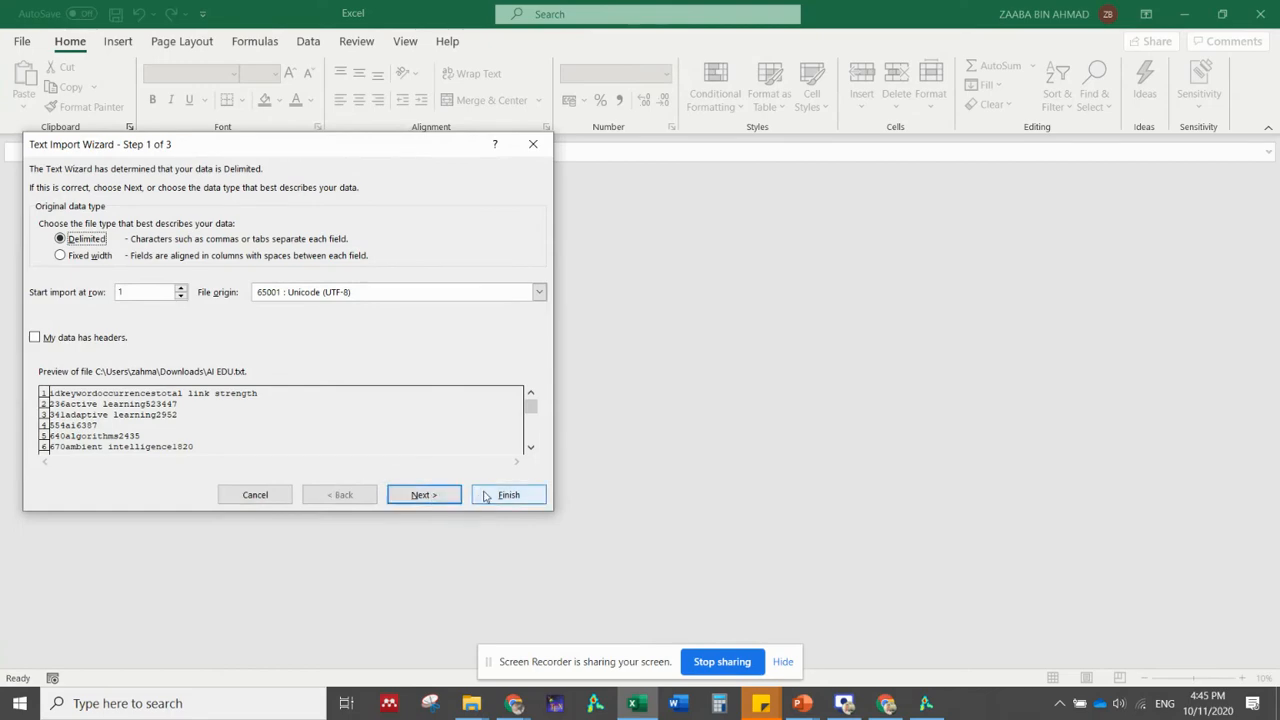
Fit the width of the keyword column B to its longest entry
{"action": "left_click_drag", "start_coordinate": [115, 210], "coordinate": [118, 612]}
{"action": "scroll", "coordinate": [210, 289], "scroll_direction": "up", "scroll_amount": 7}
{"action": "scroll", "coordinate": [210, 289], "scroll_direction": "up", "scroll_amount": 20}
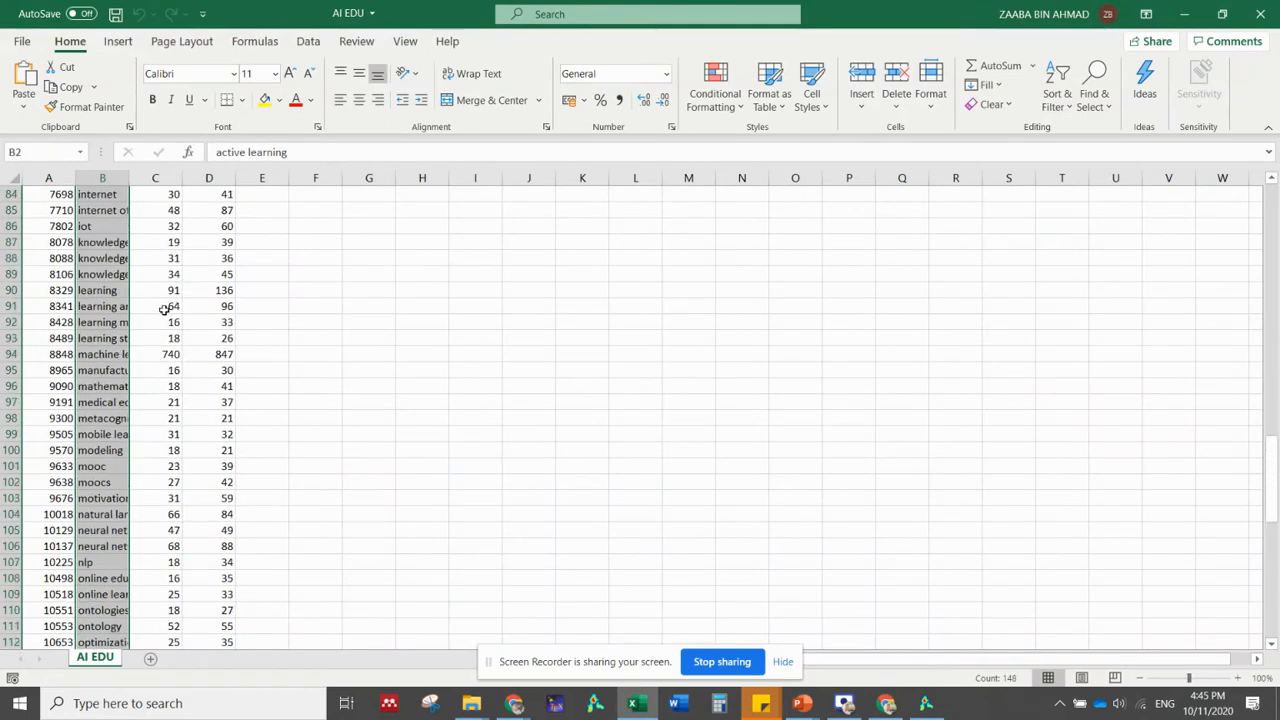
{"action": "double_click", "coordinate": [125, 177]}
{"action": "left_click", "coordinate": [161, 227]}
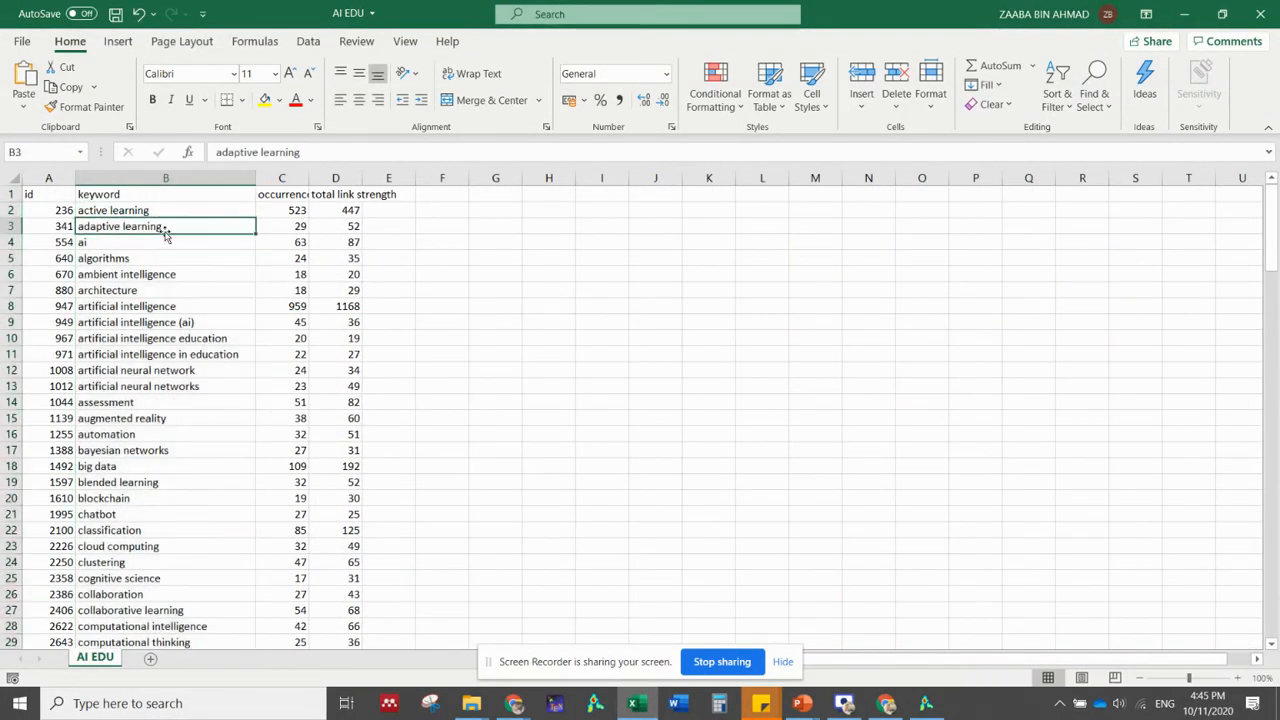
Copy the keyword entries in B2:B150, leaving out the header
{"action": "left_click_drag", "start_coordinate": [120, 210], "coordinate": [158, 626]}
{"action": "right_click", "coordinate": [158, 626]}
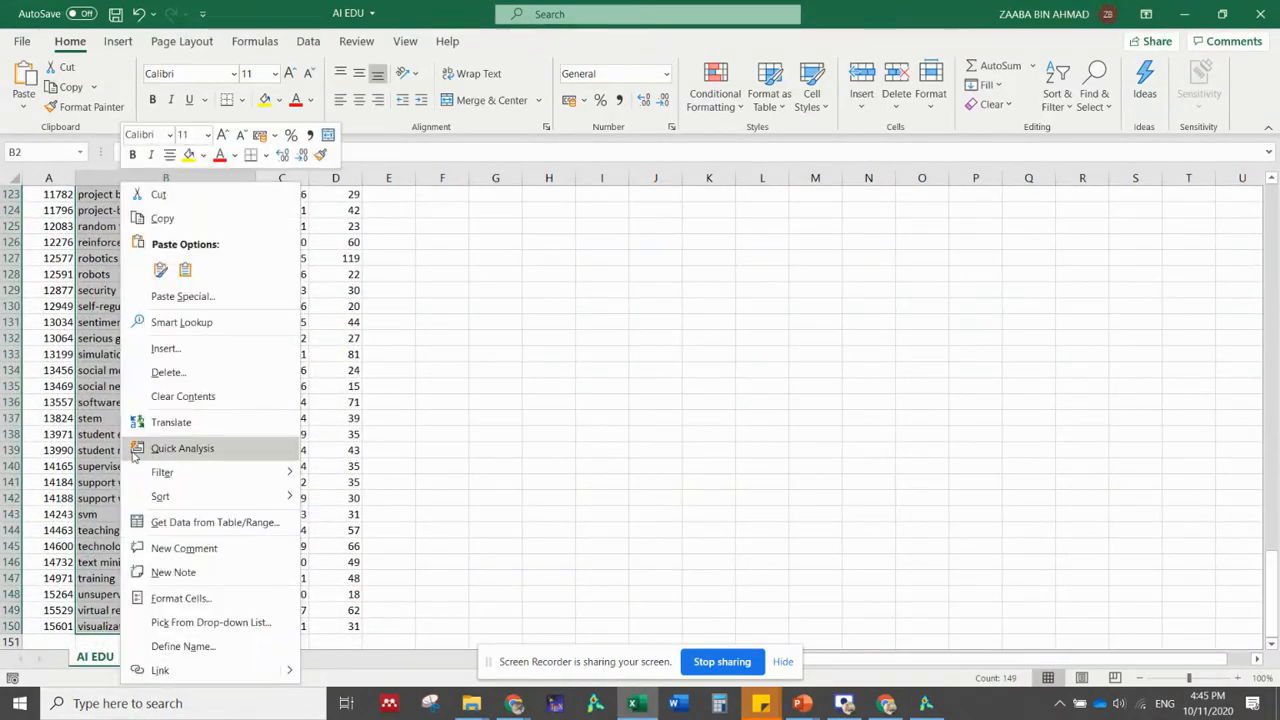
{"action": "left_click", "coordinate": [163, 217]}
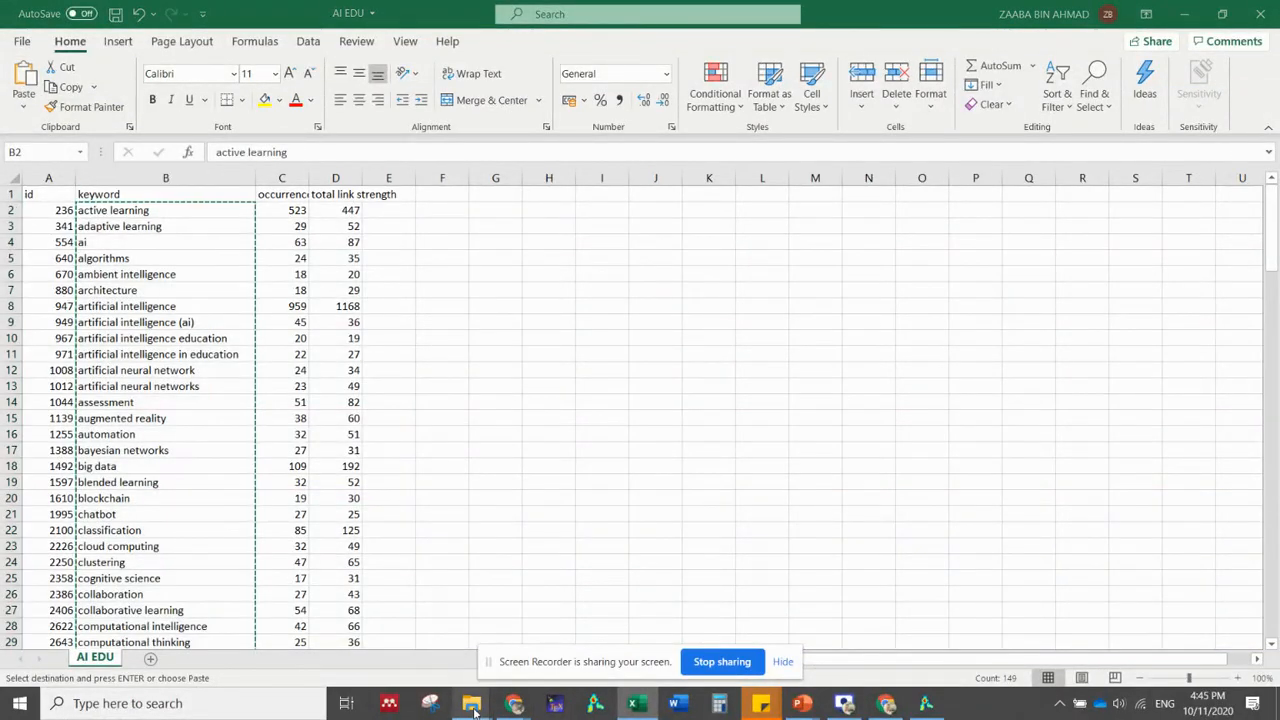
Switch to the second Downloads window in File Explorer and open the SLR Side Info folder
{"action": "mouse_move", "coordinate": [471, 703]}
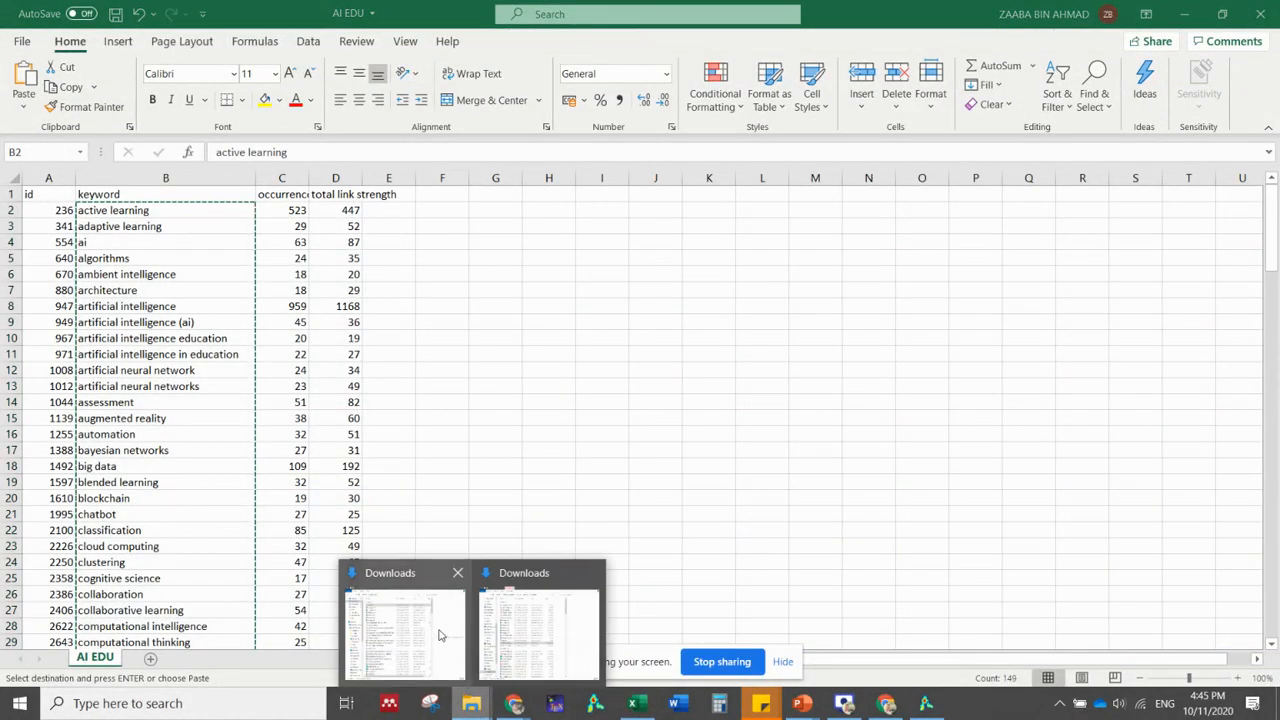
{"action": "left_click", "coordinate": [531, 631]}
{"action": "scroll", "coordinate": [400, 195], "scroll_direction": "up", "scroll_amount": 5}
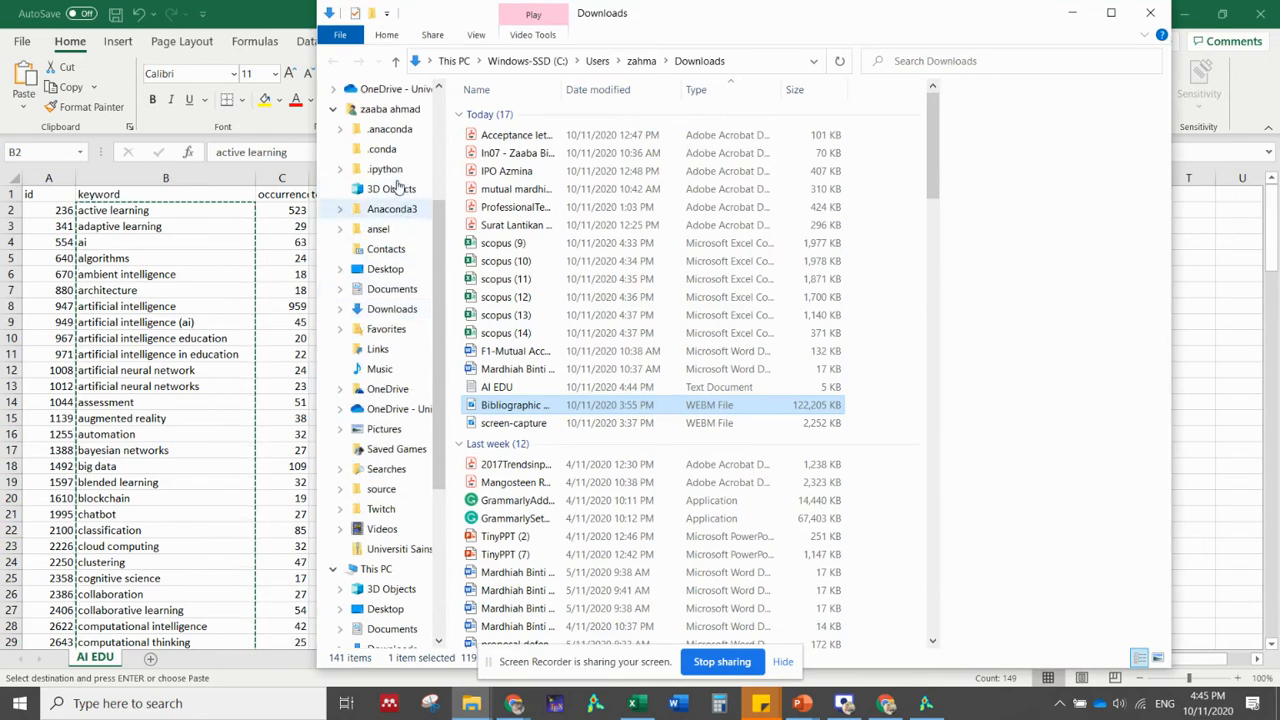
{"action": "left_click", "coordinate": [371, 196]}
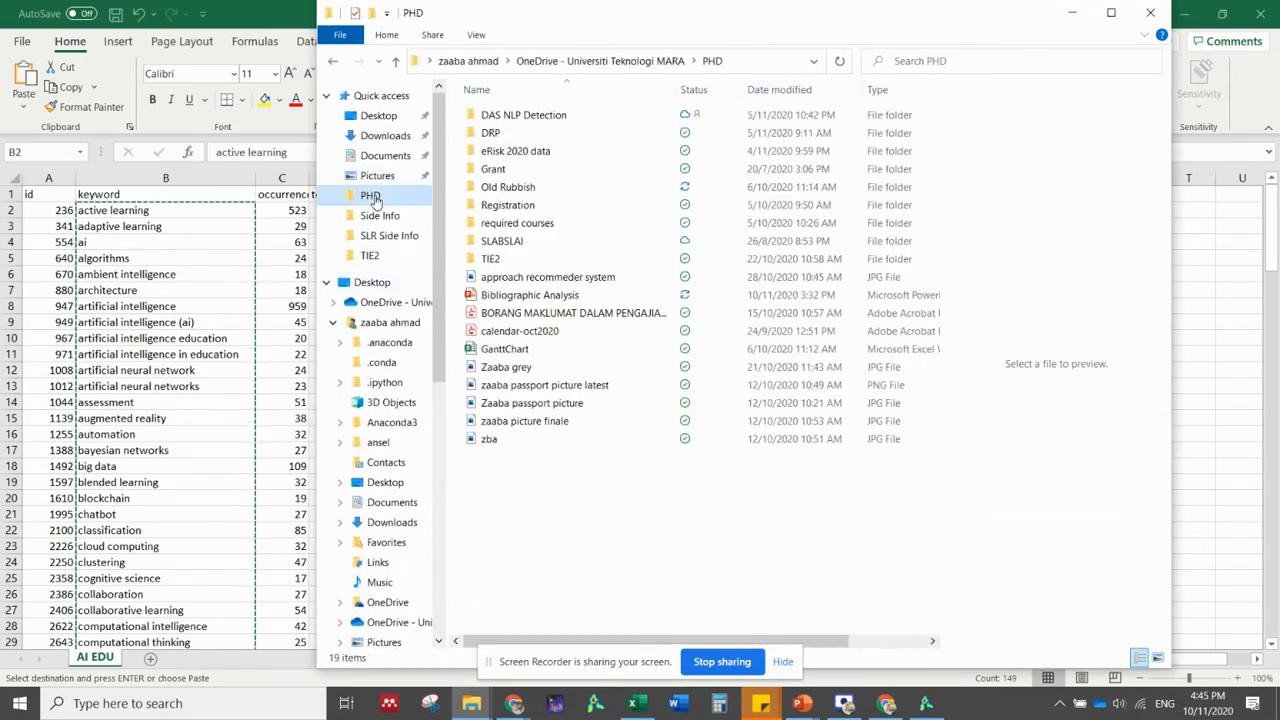
{"action": "left_click", "coordinate": [385, 236]}
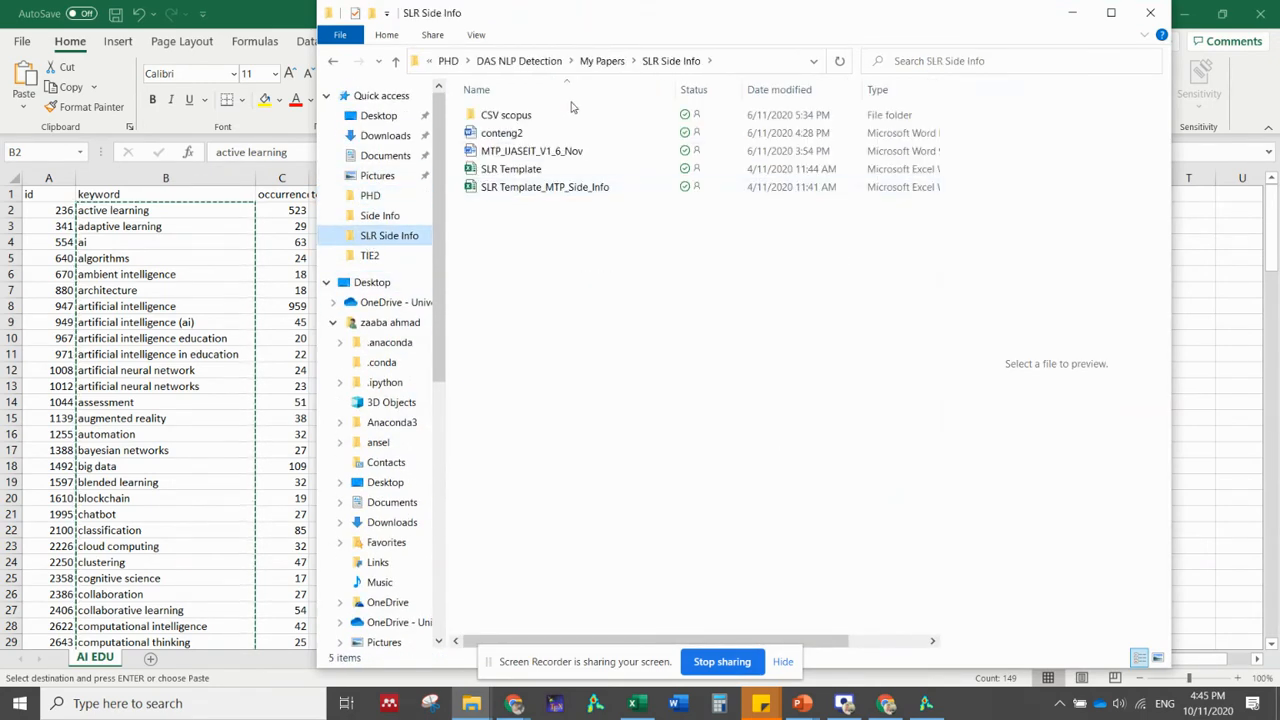
Look through the Bibliometrics folder under My Papers, including its Data Mining and Knowledge Discovery subfolder
{"action": "left_click", "coordinate": [603, 61]}
{"action": "double_click", "coordinate": [523, 117]}
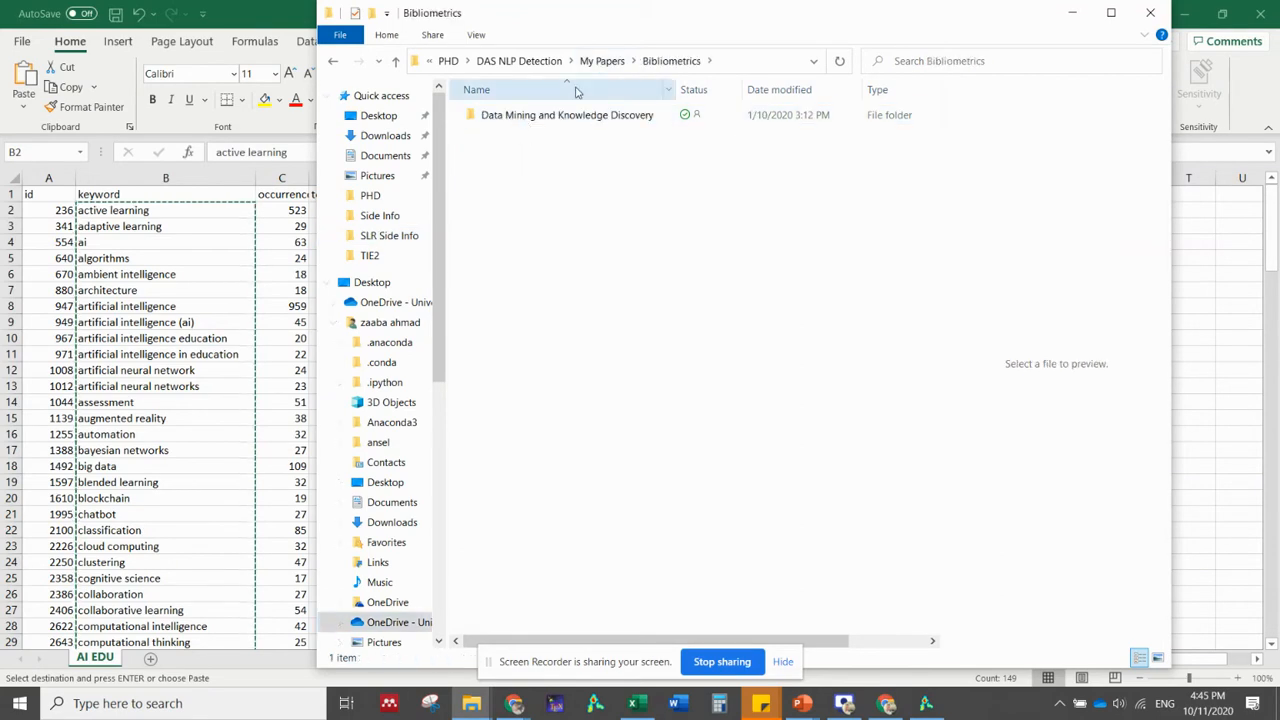
{"action": "double_click", "coordinate": [530, 117]}
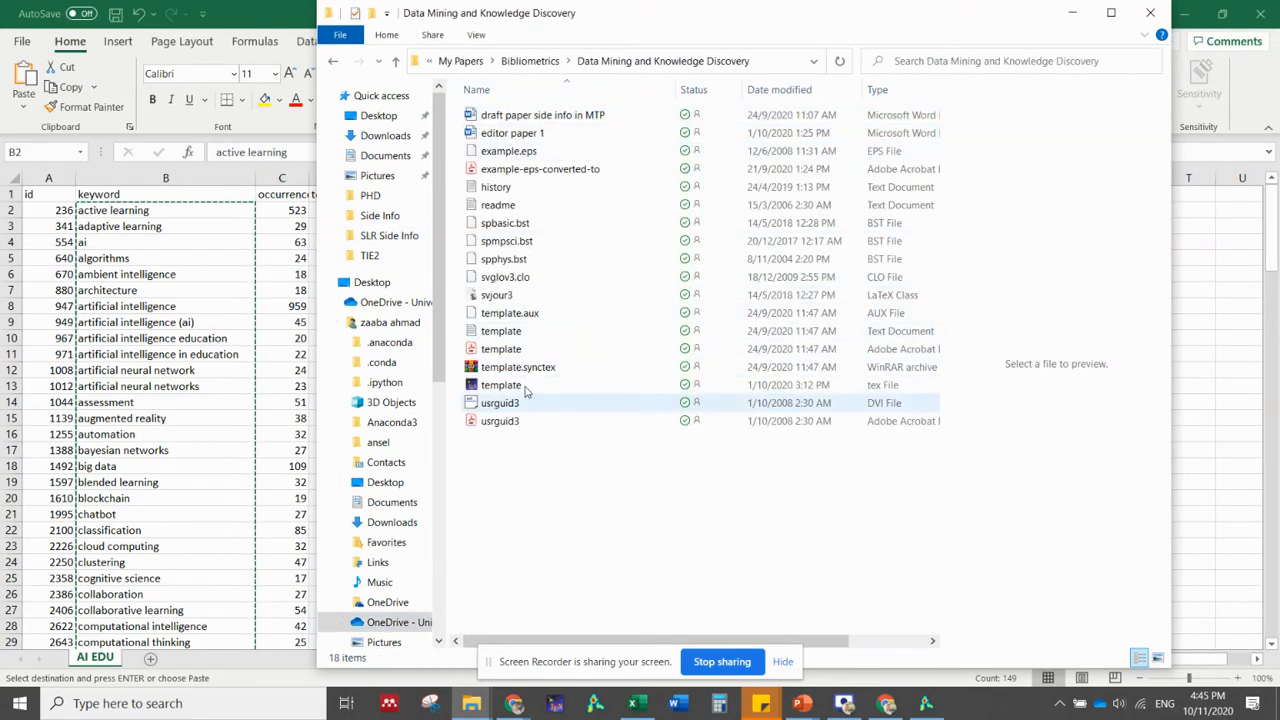
{"action": "left_click", "coordinate": [531, 62]}
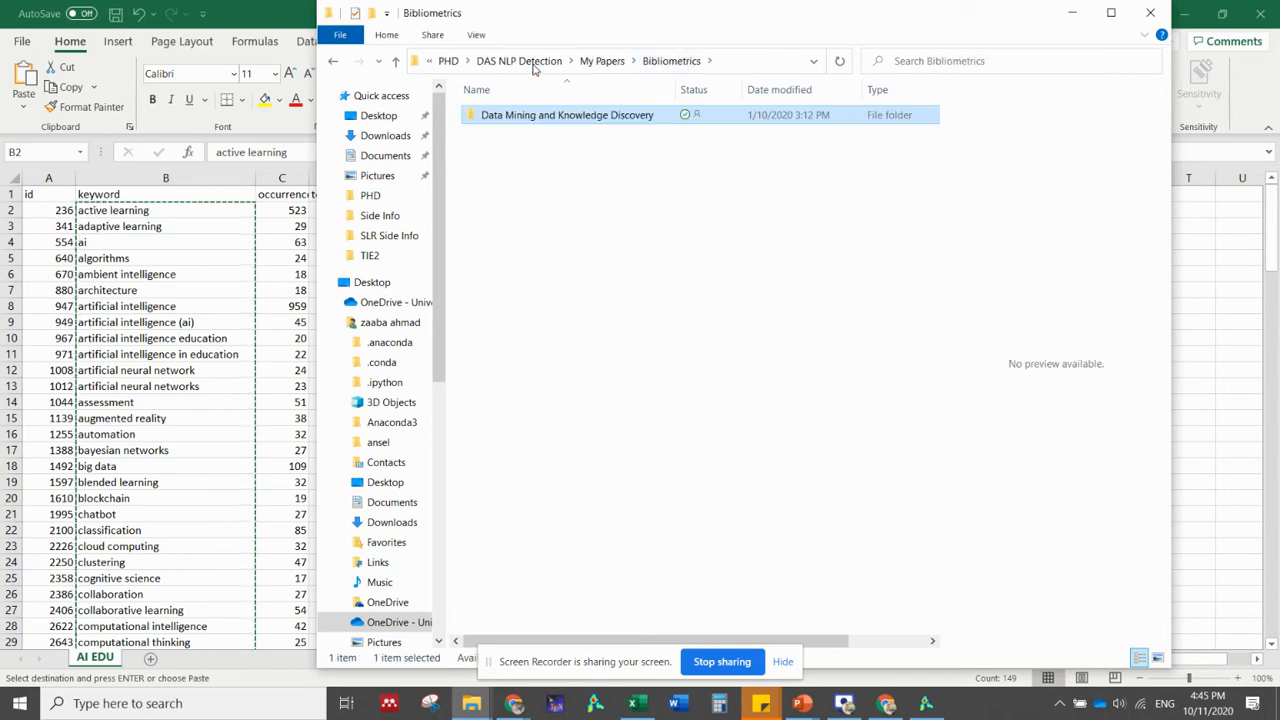
Go to DAS NLP Detection and open the Malaysia DAS folder inside Bibliometric Analysis
{"action": "left_click", "coordinate": [515, 63]}
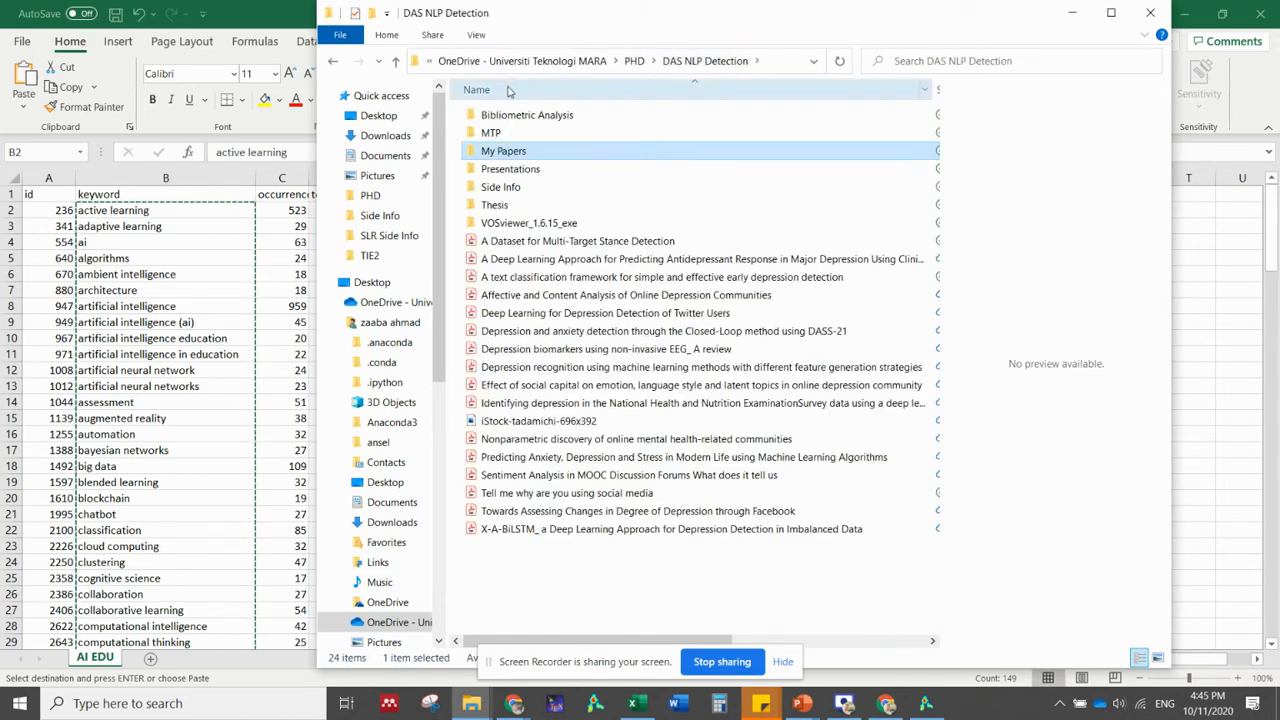
{"action": "double_click", "coordinate": [509, 115]}
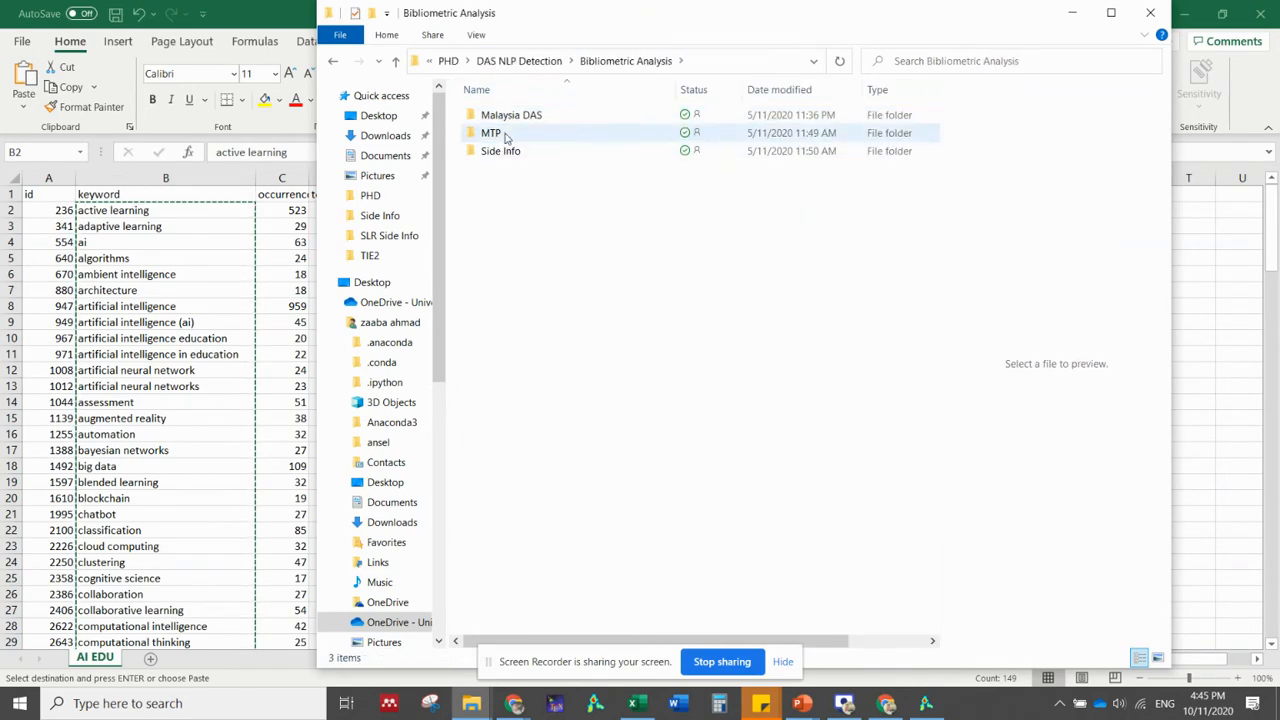
{"action": "double_click", "coordinate": [508, 116]}
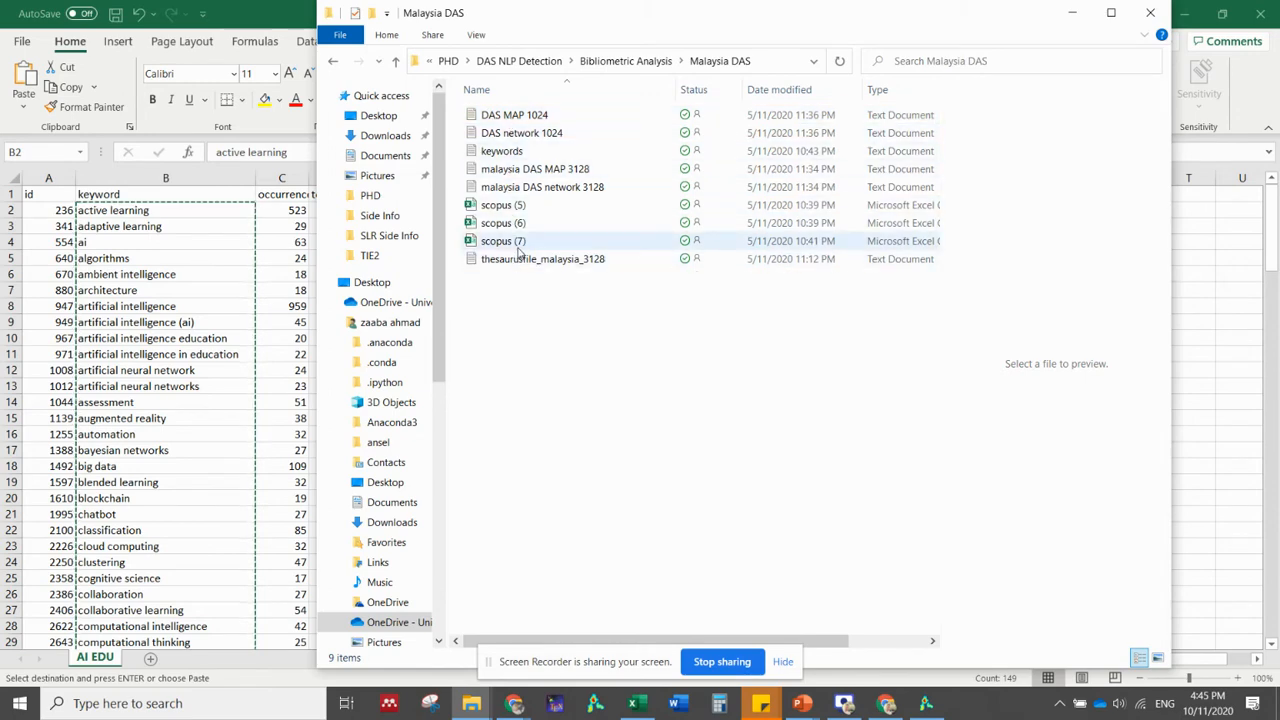
Copy the thesaurusfile_malaysia_3128 text file into the Downloads folder
{"action": "left_click", "coordinate": [523, 262]}
{"action": "right_click", "coordinate": [522, 264]}
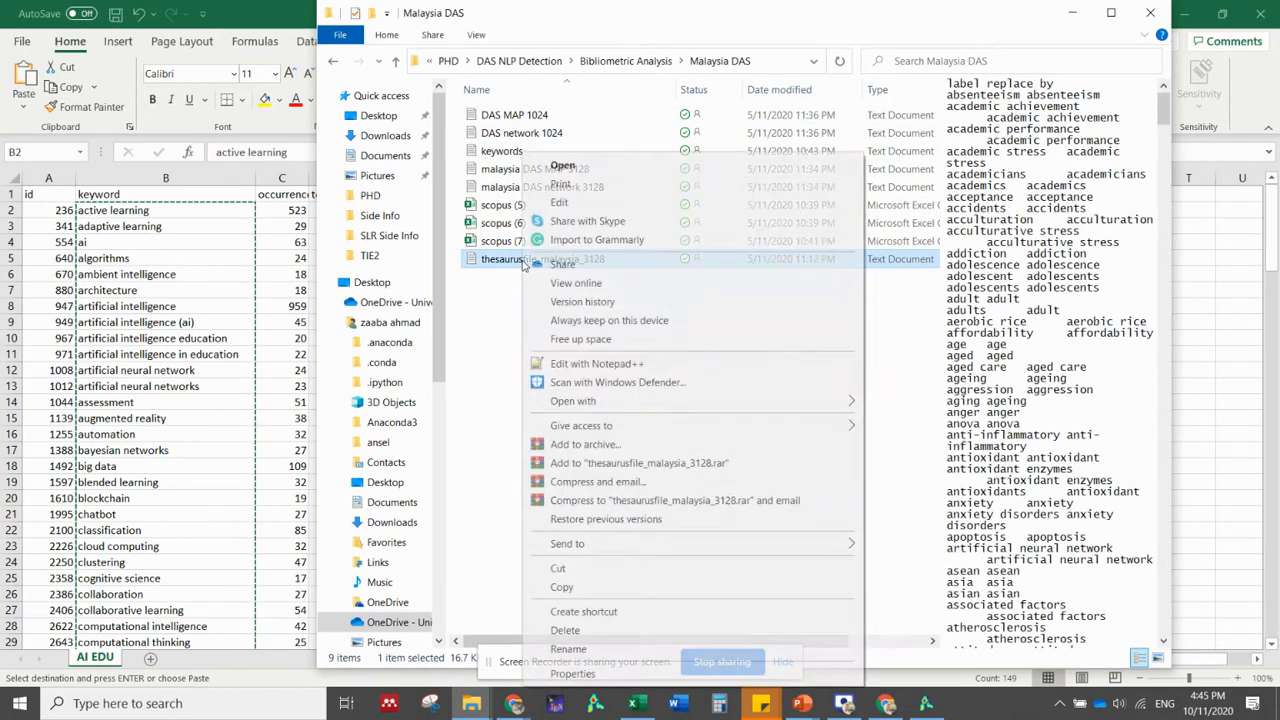
{"action": "left_click", "coordinate": [513, 266]}
{"action": "right_click", "coordinate": [513, 266]}
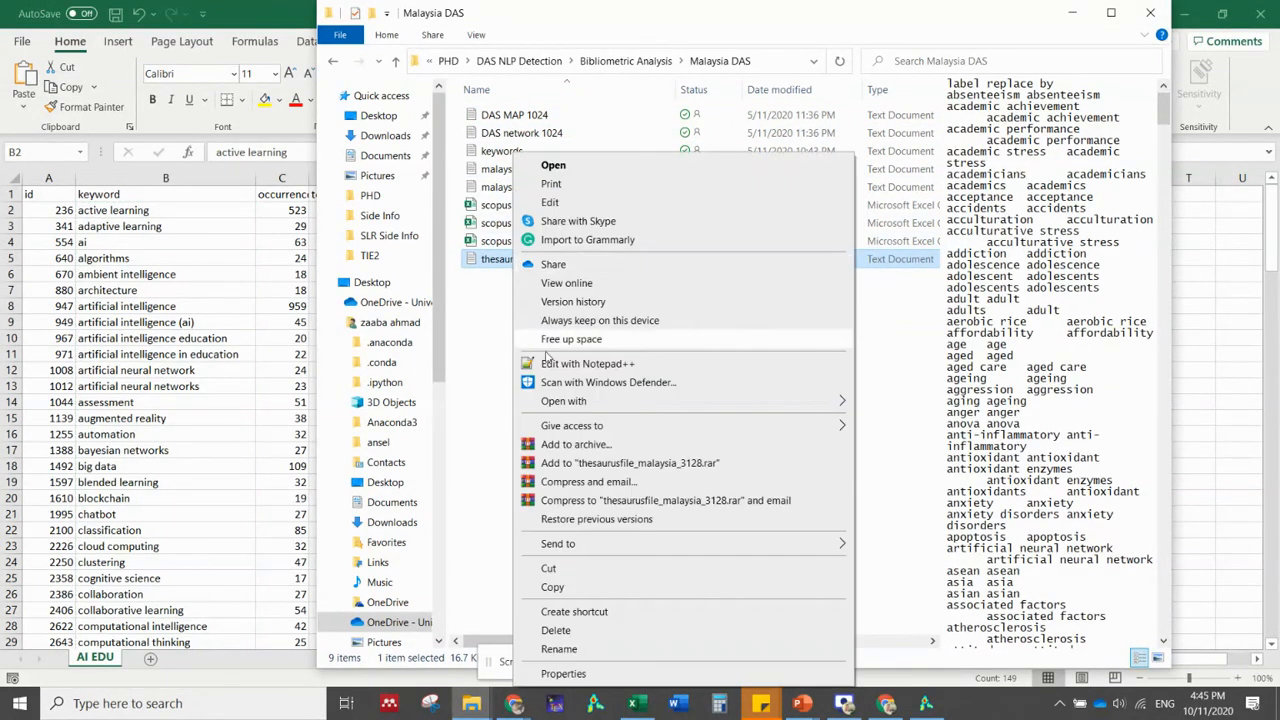
{"action": "left_click", "coordinate": [566, 588]}
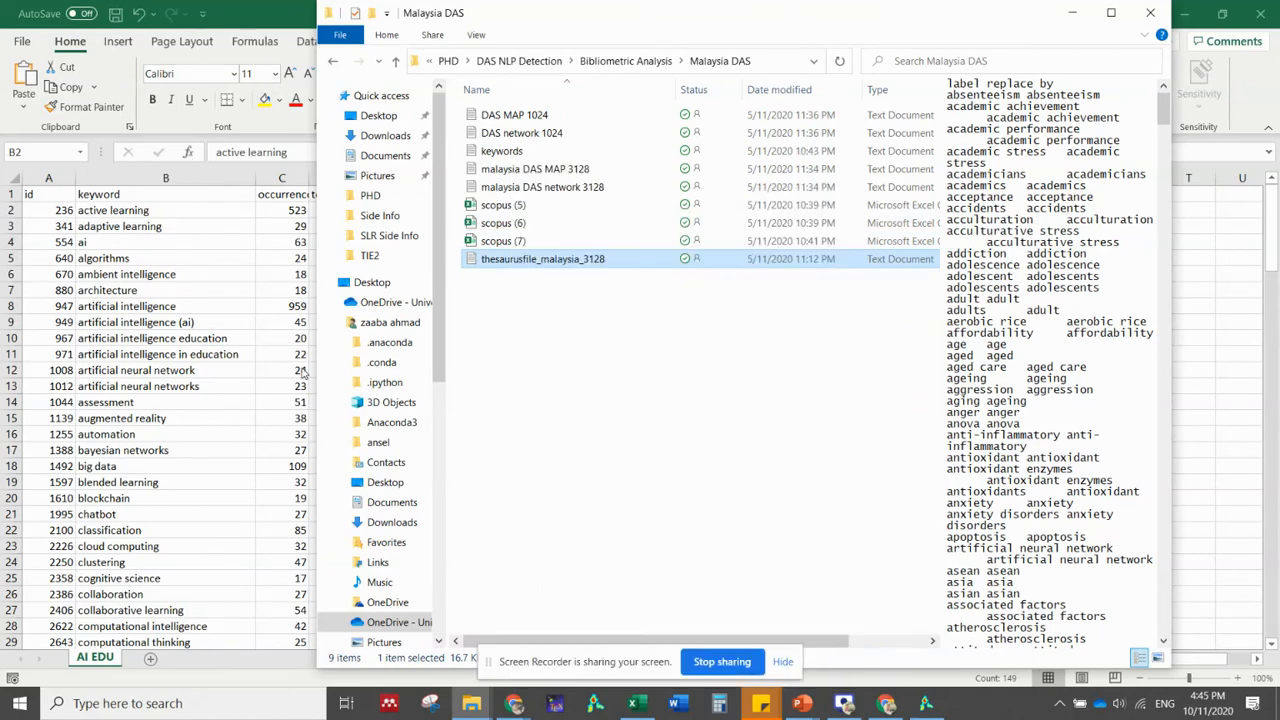
{"action": "mouse_move", "coordinate": [471, 700]}
{"action": "left_click", "coordinate": [390, 600]}
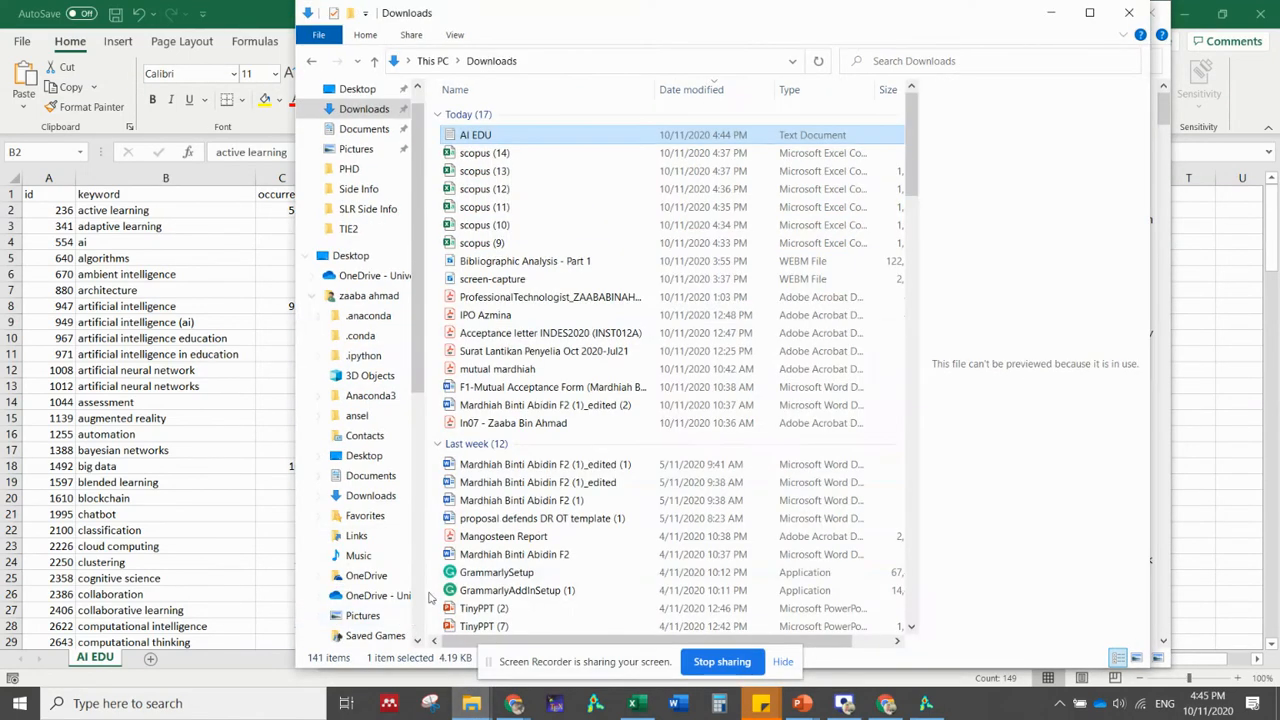
{"action": "key", "text": "ctrl+v"}
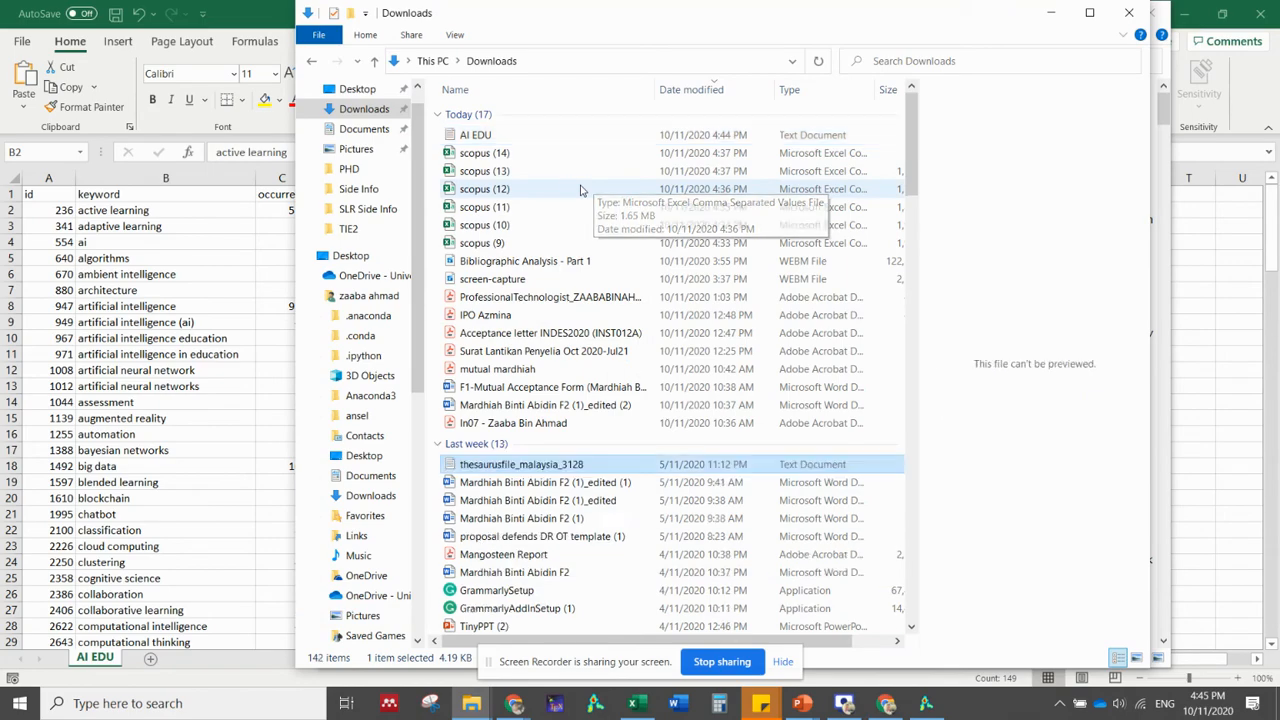
{"action": "double_click", "coordinate": [549, 466]}
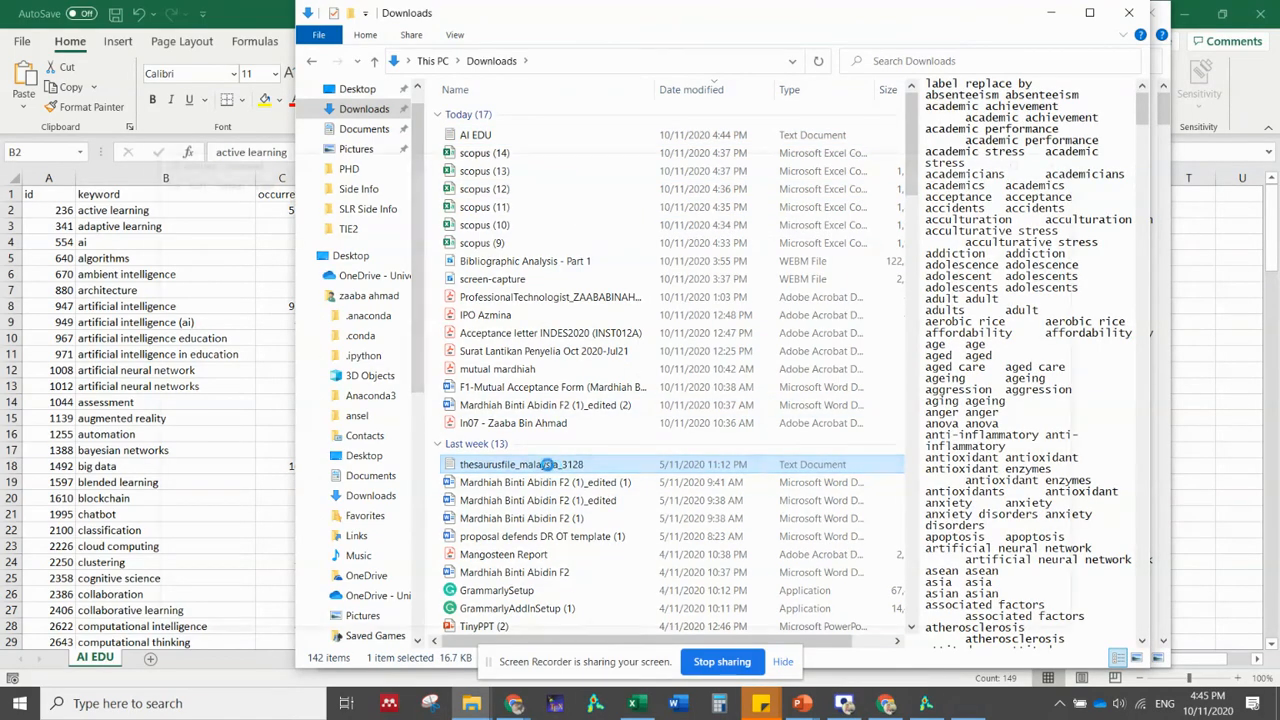
{"action": "left_click", "coordinate": [1068, 160]}
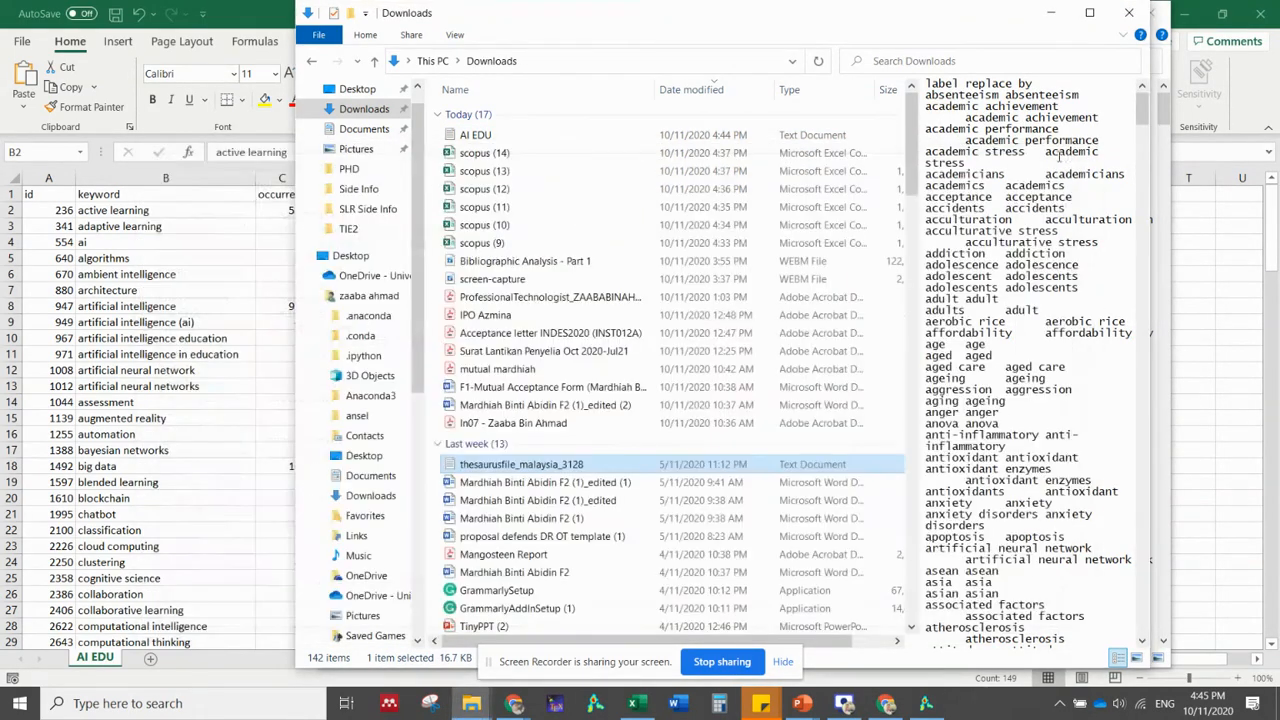
{"action": "left_click", "coordinate": [1058, 18]}
In Excel, open thesaurusfile_malaysia_3128.txt from the Downloads folder, accepting the default text import settings
{"action": "left_click", "coordinate": [121, 86]}
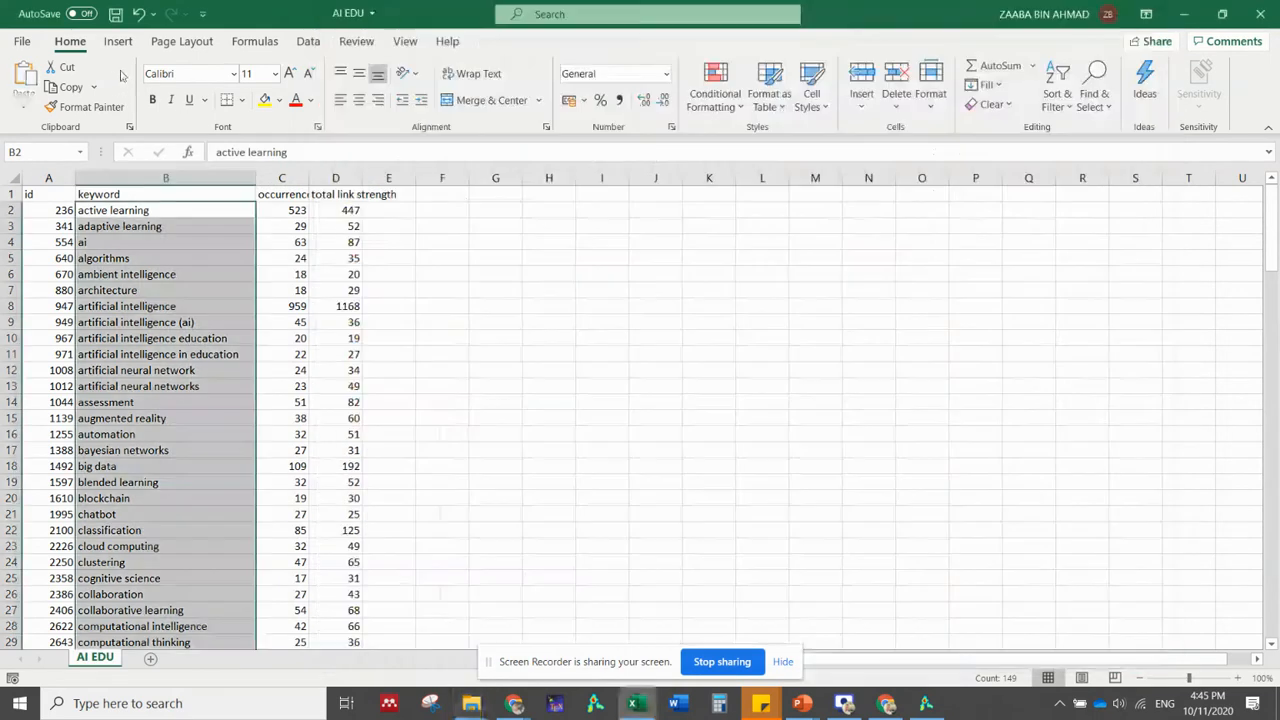
{"action": "left_click", "coordinate": [21, 41]}
{"action": "left_click", "coordinate": [40, 152]}
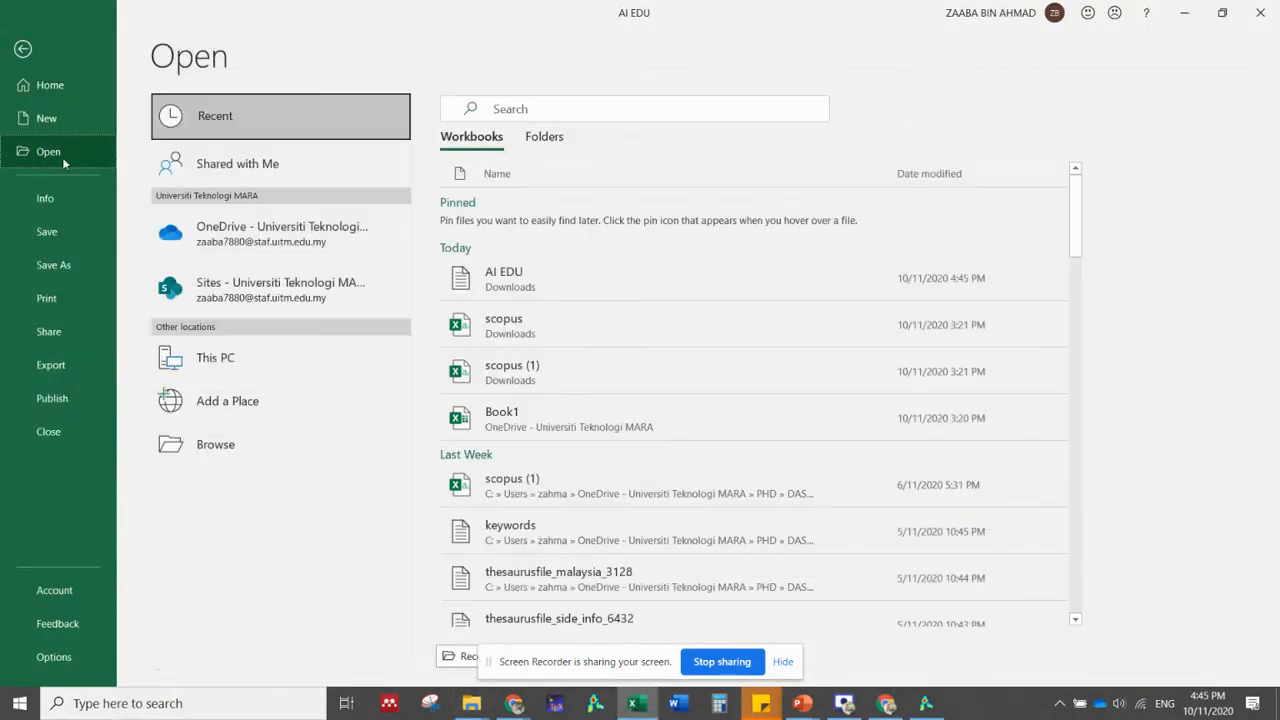
{"action": "left_click", "coordinate": [205, 448]}
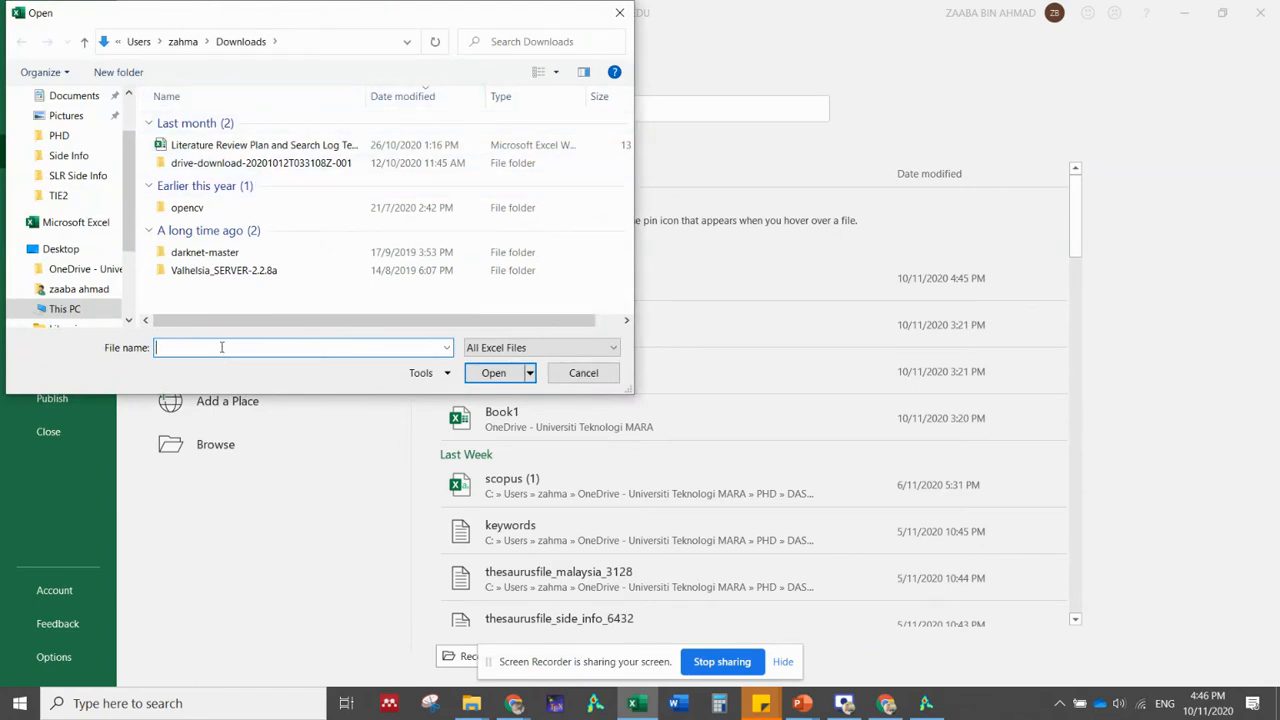
{"action": "type", "text": "th"}
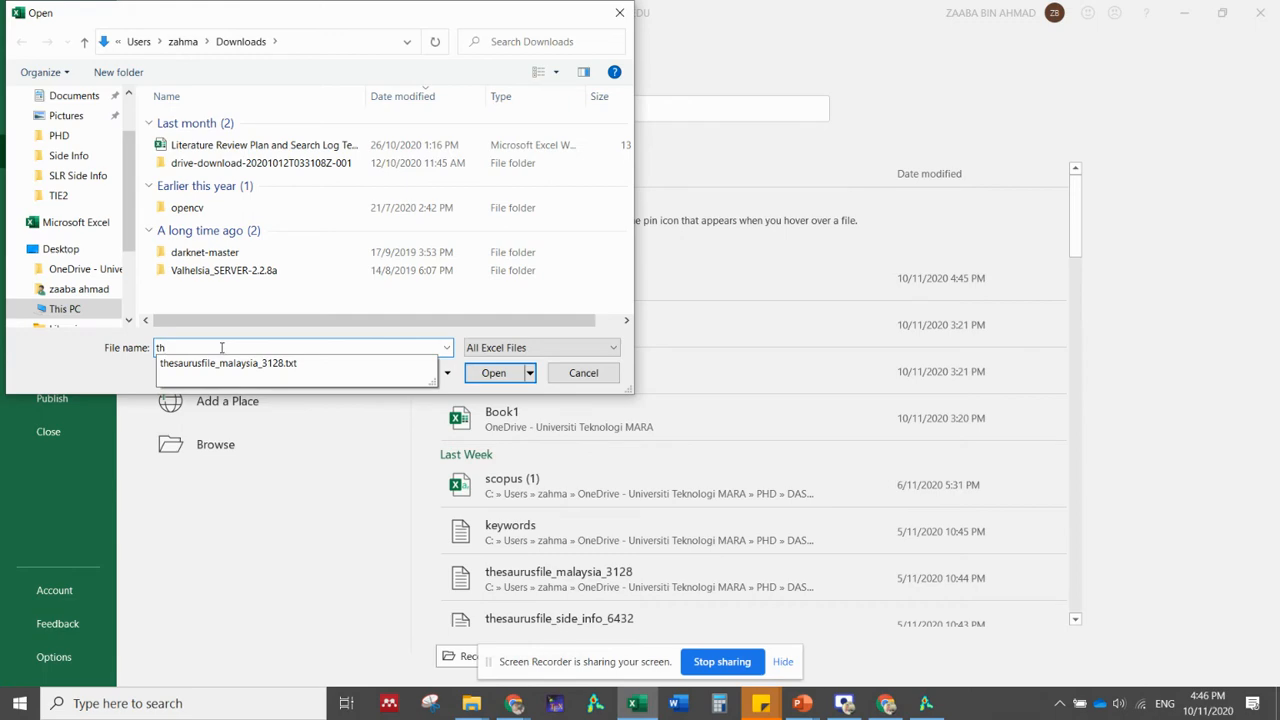
{"action": "left_click", "coordinate": [226, 363]}
{"action": "left_click", "coordinate": [474, 374]}
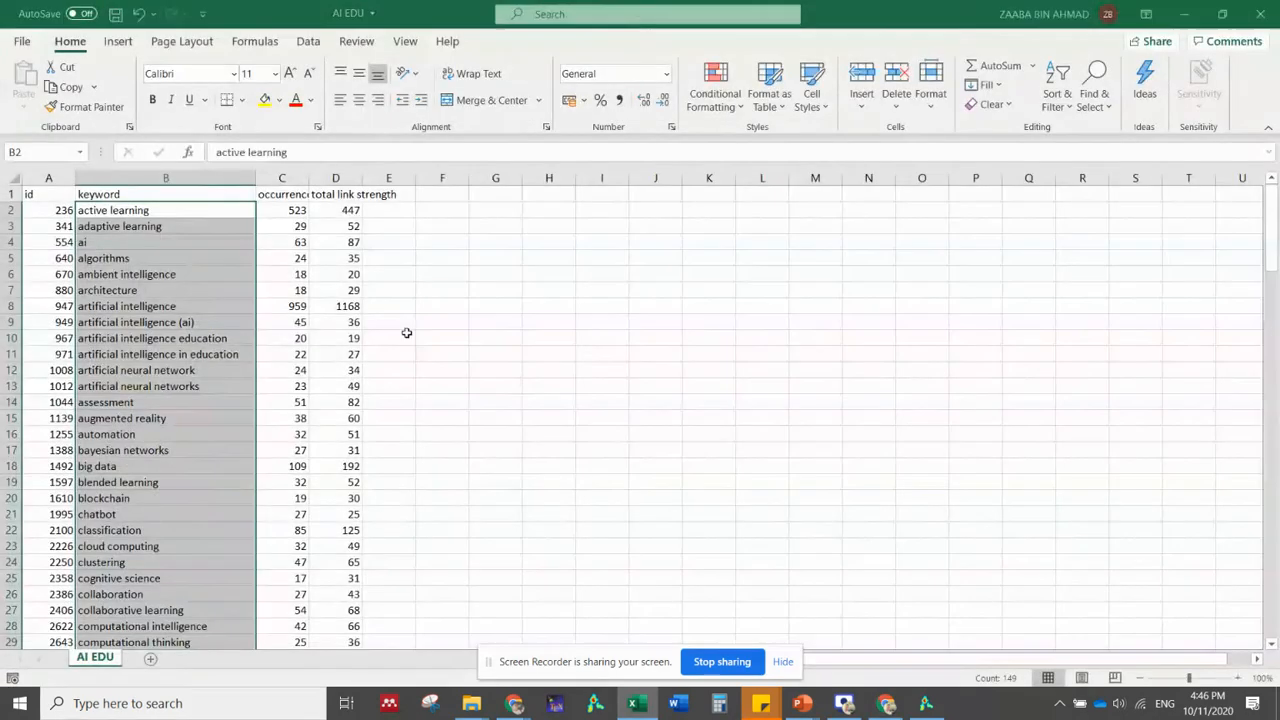
{"action": "left_click", "coordinate": [531, 496]}
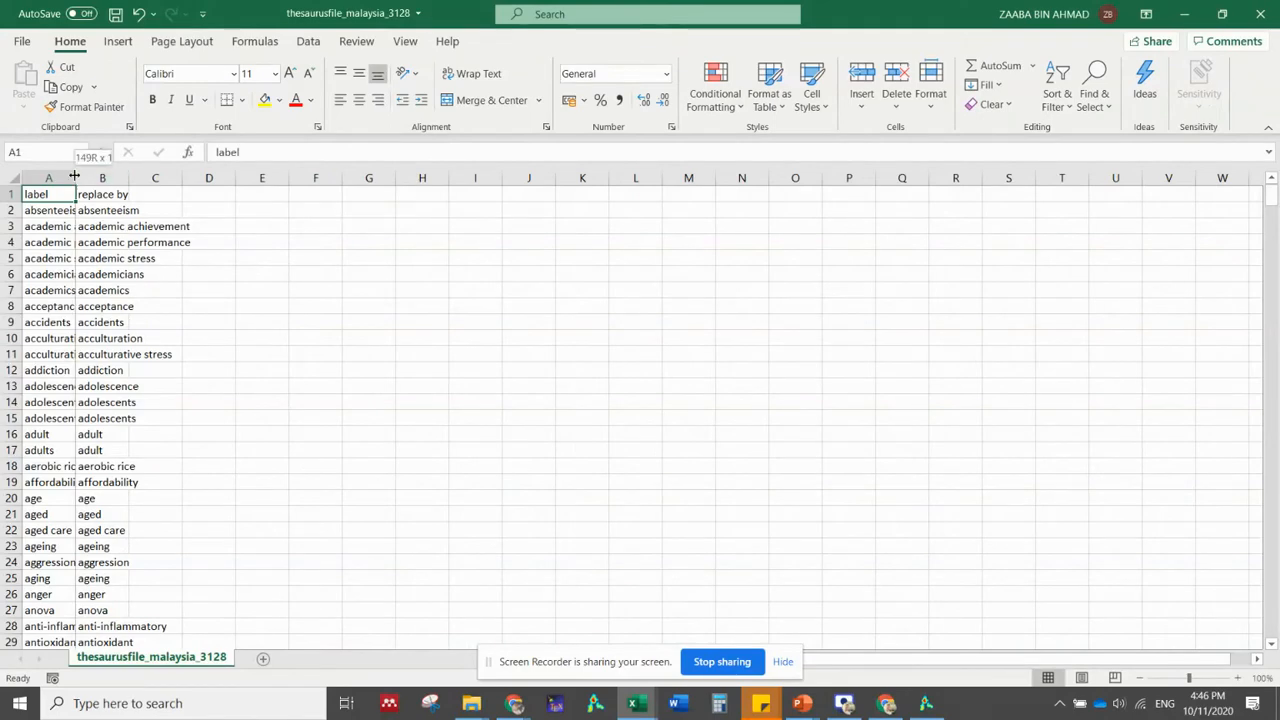
Fit the label column A to its contents and widen the replace by column B to show full entries
{"action": "double_click", "coordinate": [74, 178]}
{"action": "left_click_drag", "start_coordinate": [218, 178], "coordinate": [312, 180]}
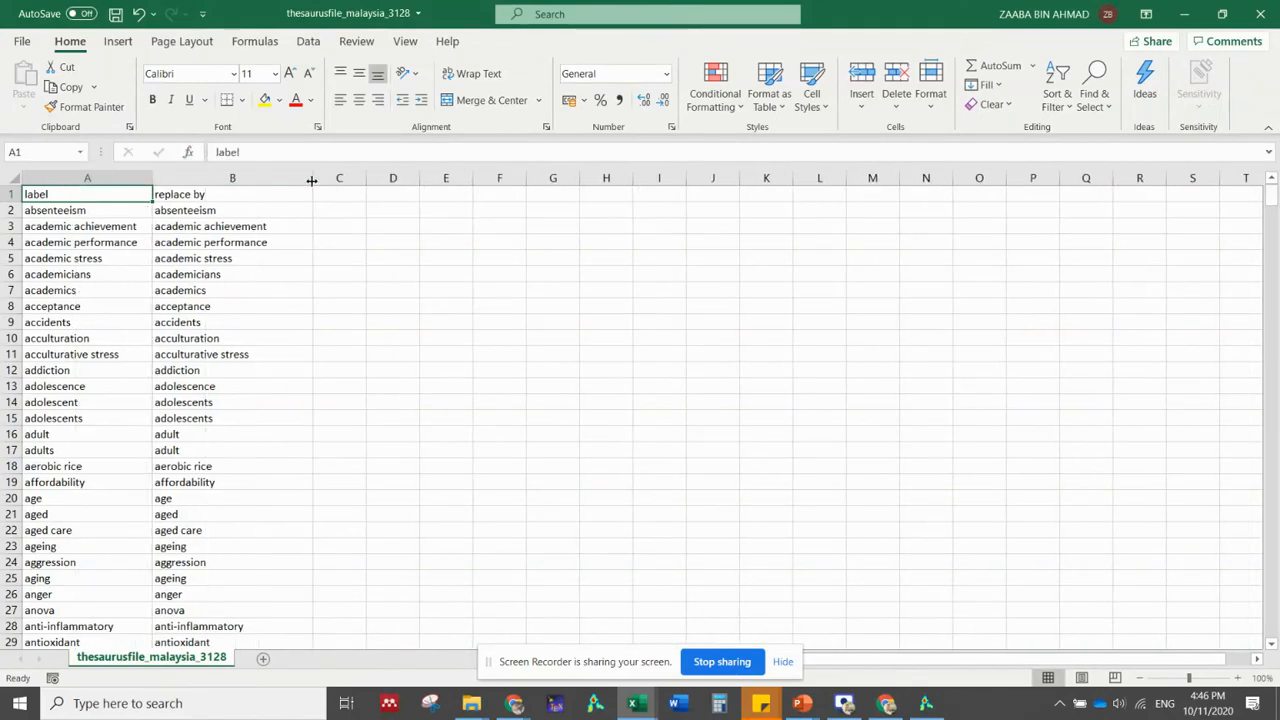
{"action": "left_click_drag", "start_coordinate": [78, 210], "coordinate": [89, 626]}
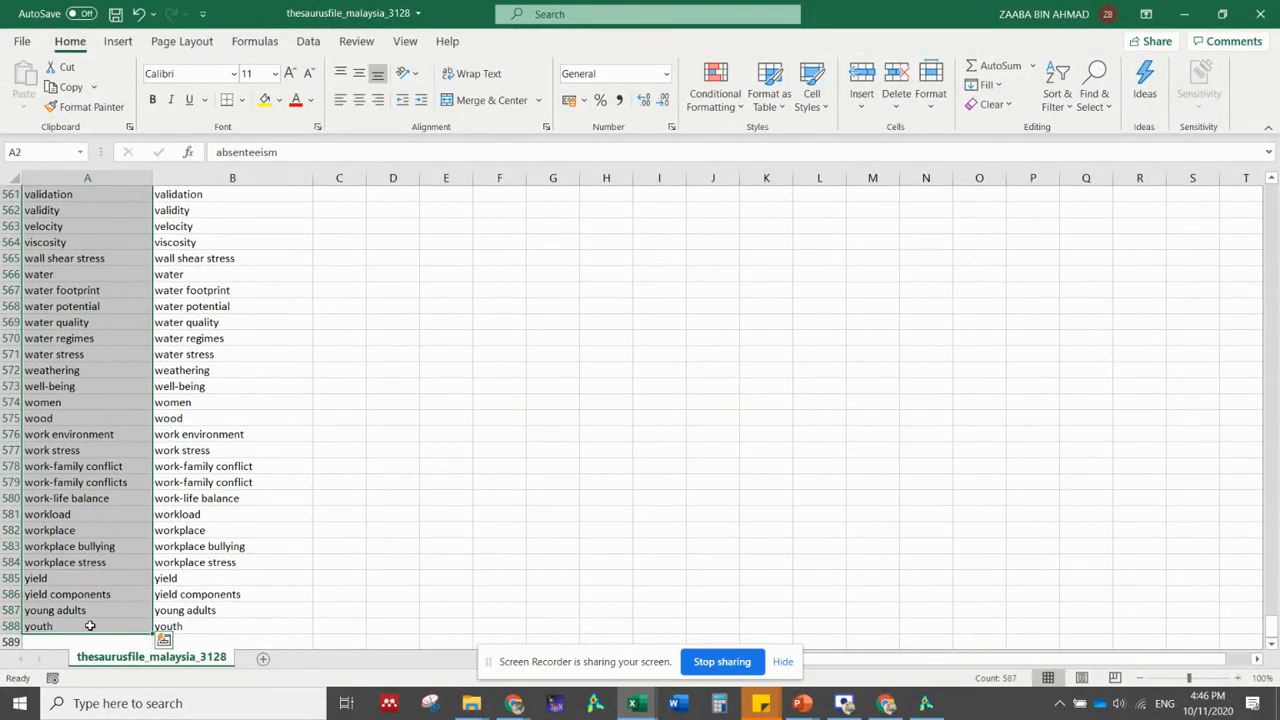
{"action": "key", "text": "BackSpace"}
{"action": "key", "text": "ctrl+z"}
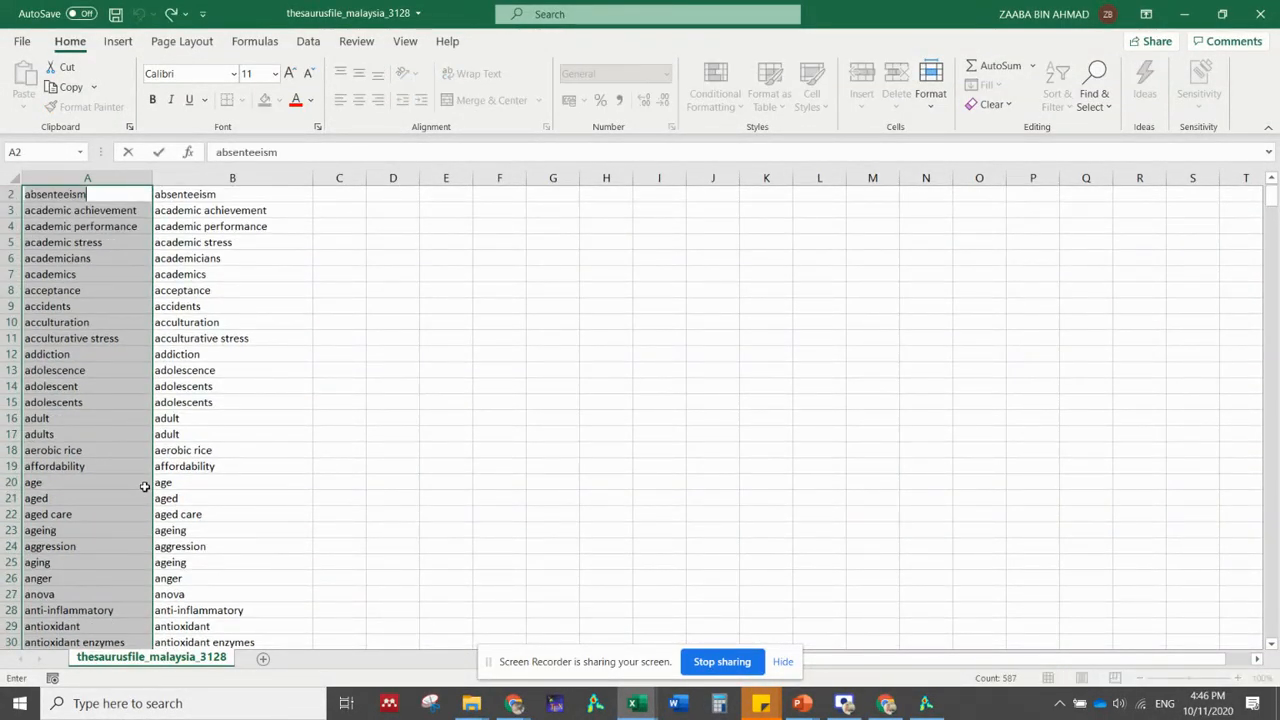
{"action": "scroll", "coordinate": [143, 485], "scroll_direction": "up", "scroll_amount": 1}
{"action": "left_click", "coordinate": [143, 425]}
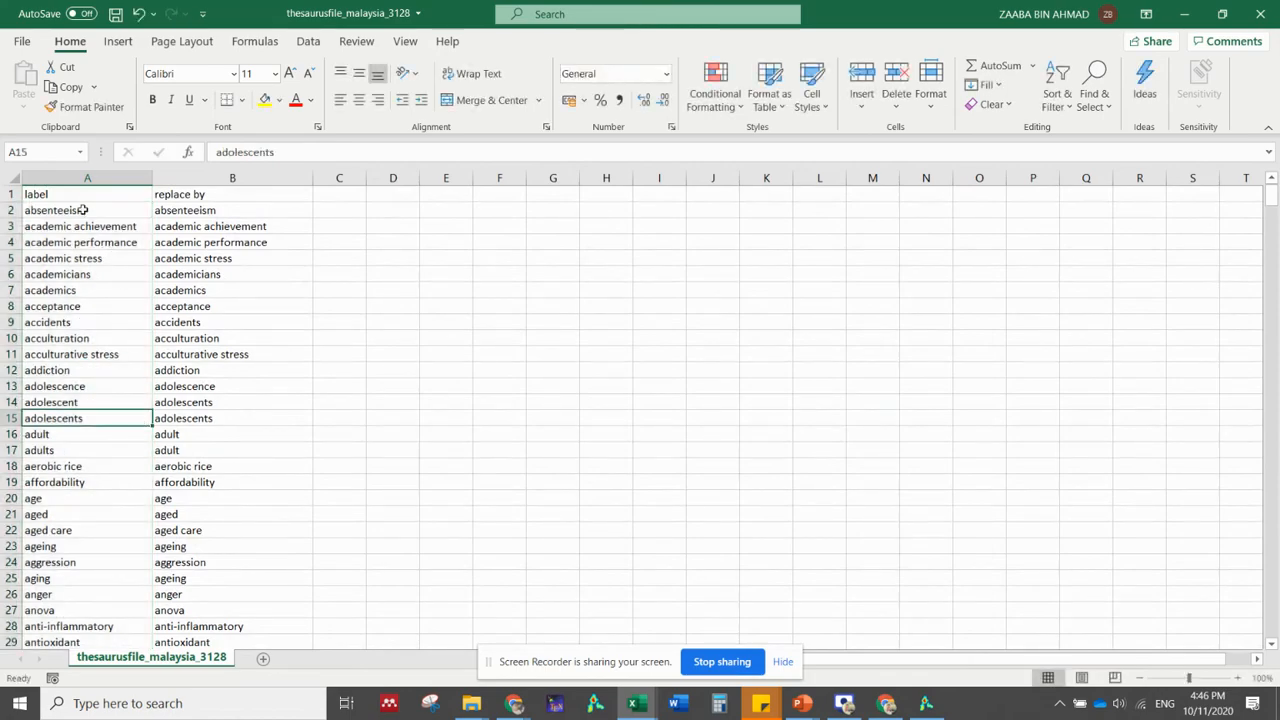
Clear all entries below the label and replace by headers in columns A and B, leaving cell A2 selected
{"action": "left_click_drag", "start_coordinate": [86, 209], "coordinate": [231, 626]}
{"action": "key", "text": "Delete"}
{"action": "scroll", "coordinate": [229, 596], "scroll_direction": "up", "scroll_amount": 9}
{"action": "scroll", "coordinate": [133, 417], "scroll_direction": "up", "scroll_amount": 20}
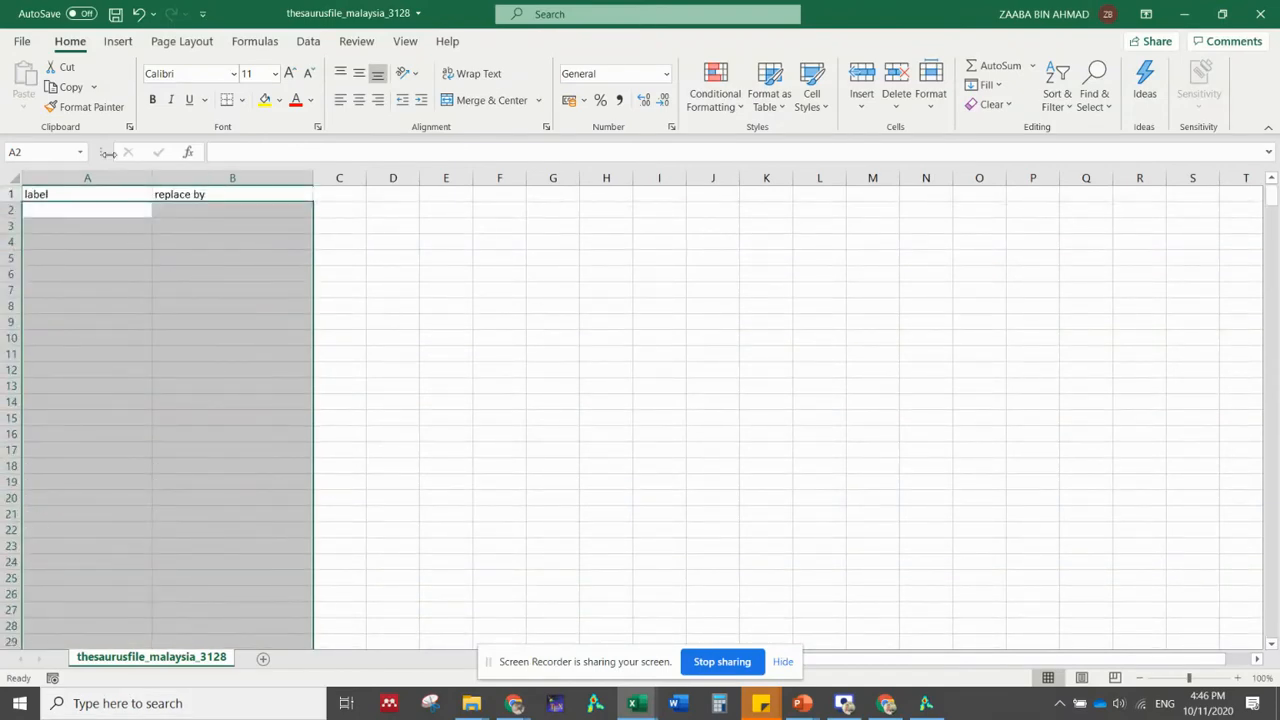
{"action": "left_click", "coordinate": [88, 212]}
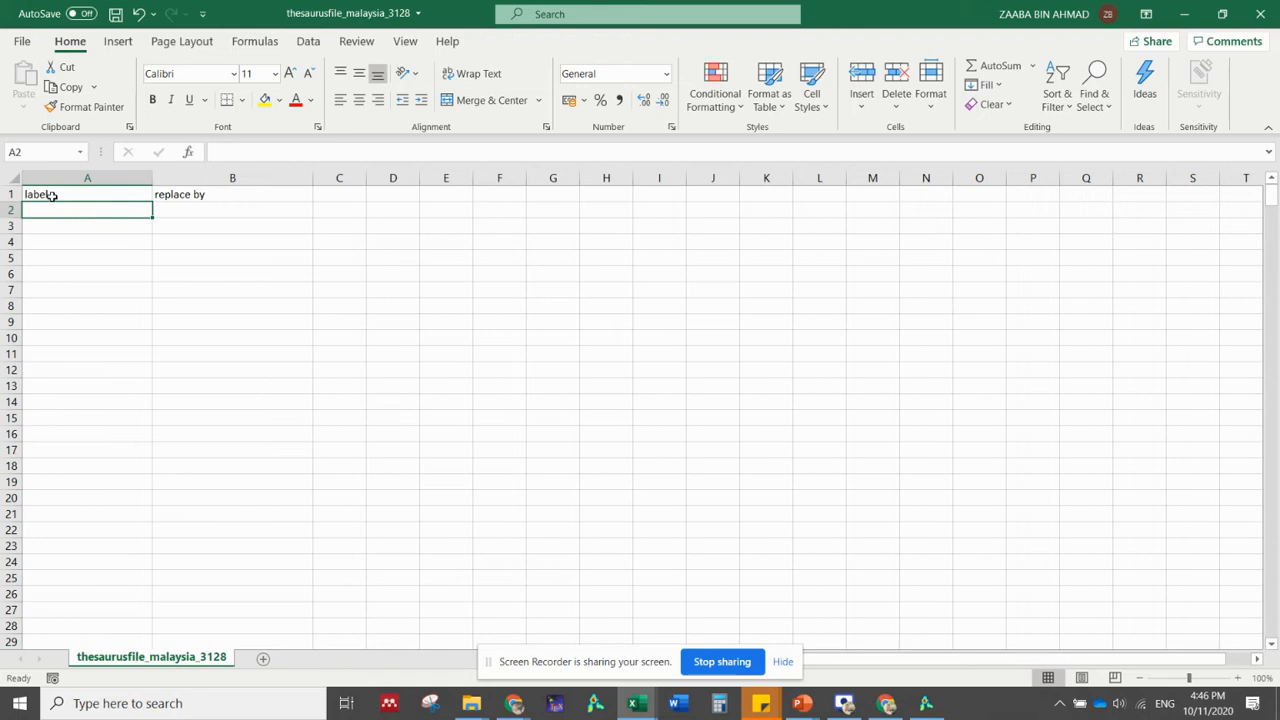
Switch to the AI EDU workbook and copy all the entries in its keyword column, starting at B2
{"action": "left_click", "coordinate": [50, 195]}
{"action": "left_click", "coordinate": [180, 194]}
{"action": "left_click", "coordinate": [92, 210]}
{"action": "mouse_move", "coordinate": [638, 705]}
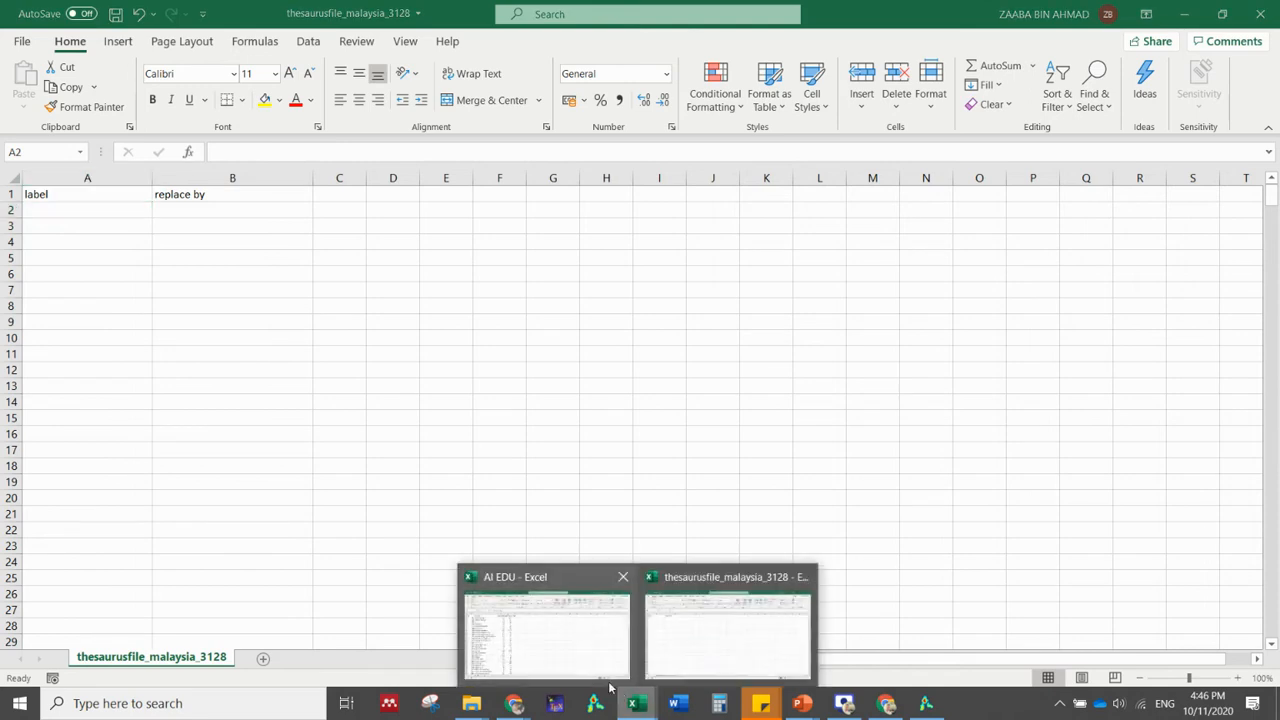
{"action": "left_click", "coordinate": [545, 622]}
{"action": "right_click", "coordinate": [137, 224]}
{"action": "left_click", "coordinate": [180, 137]}
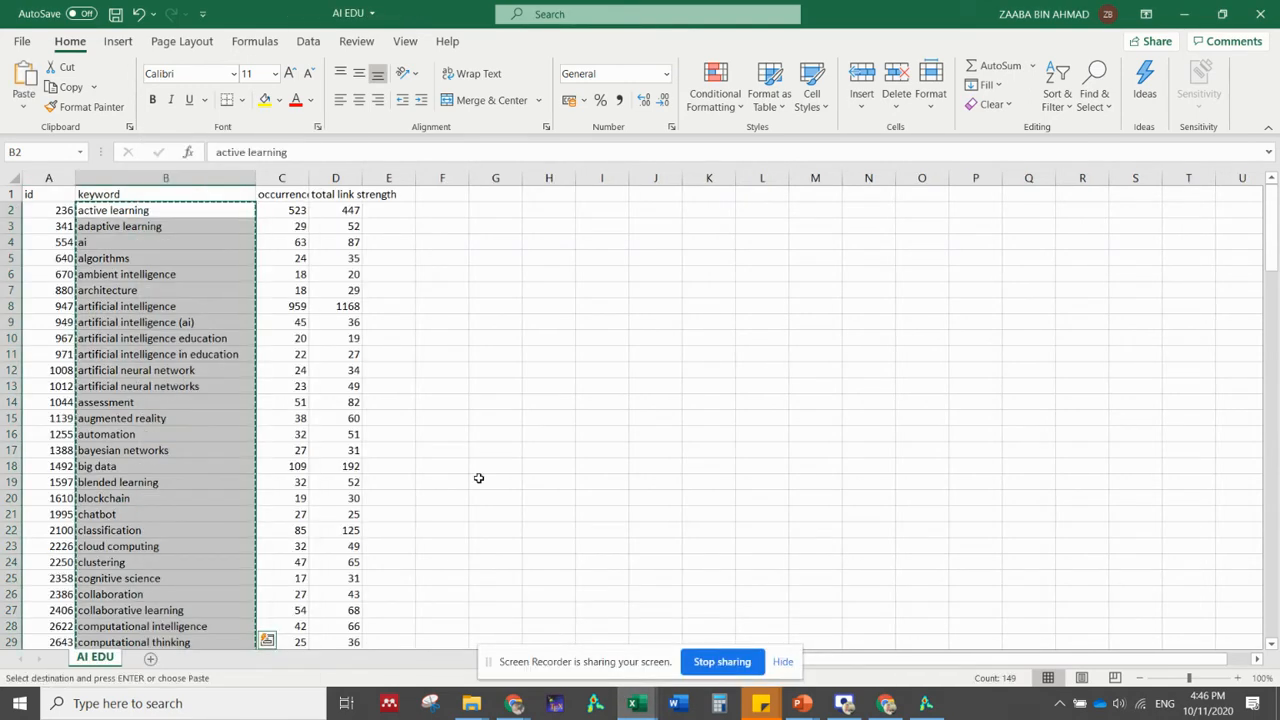
In thesaurusfile_malaysia_3128, paste the keywords under both label and replace by from row 2, and widen columns A and B to show full entries
{"action": "mouse_move", "coordinate": [633, 704]}
{"action": "left_click", "coordinate": [712, 662]}
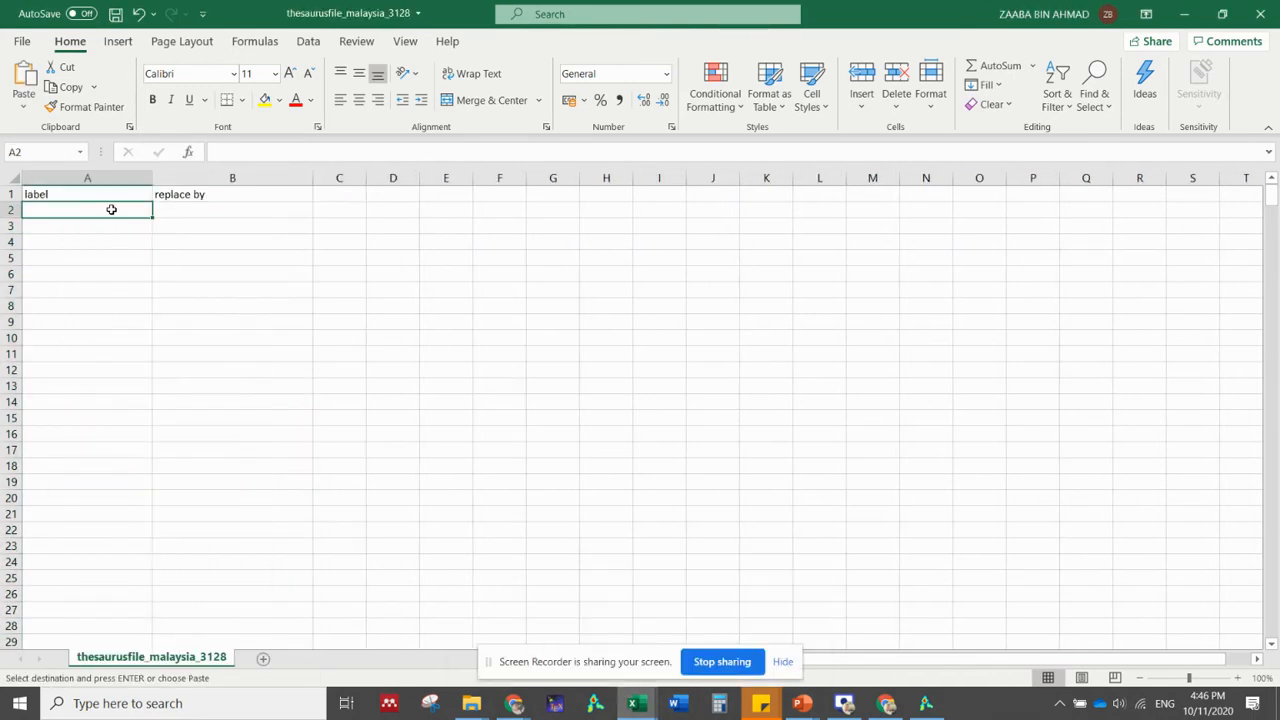
{"action": "key", "text": "ctrl+v"}
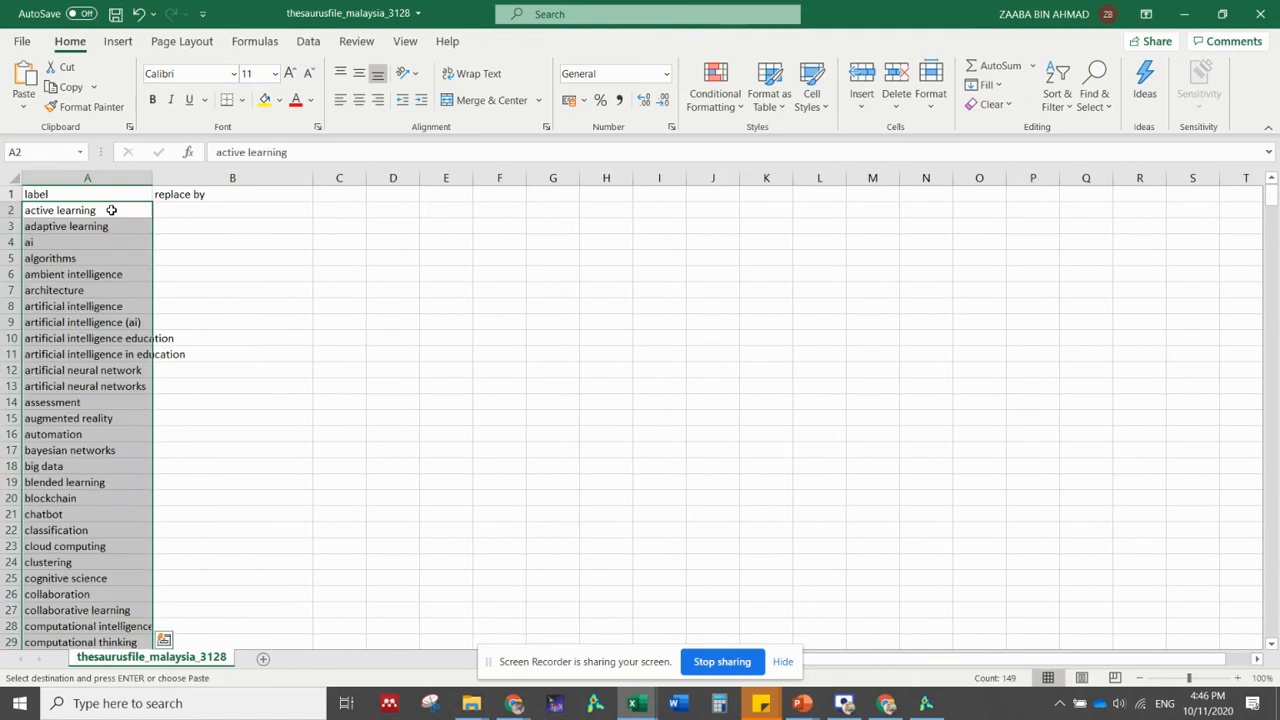
{"action": "left_click", "coordinate": [166, 210]}
{"action": "key", "text": "ctrl+v"}
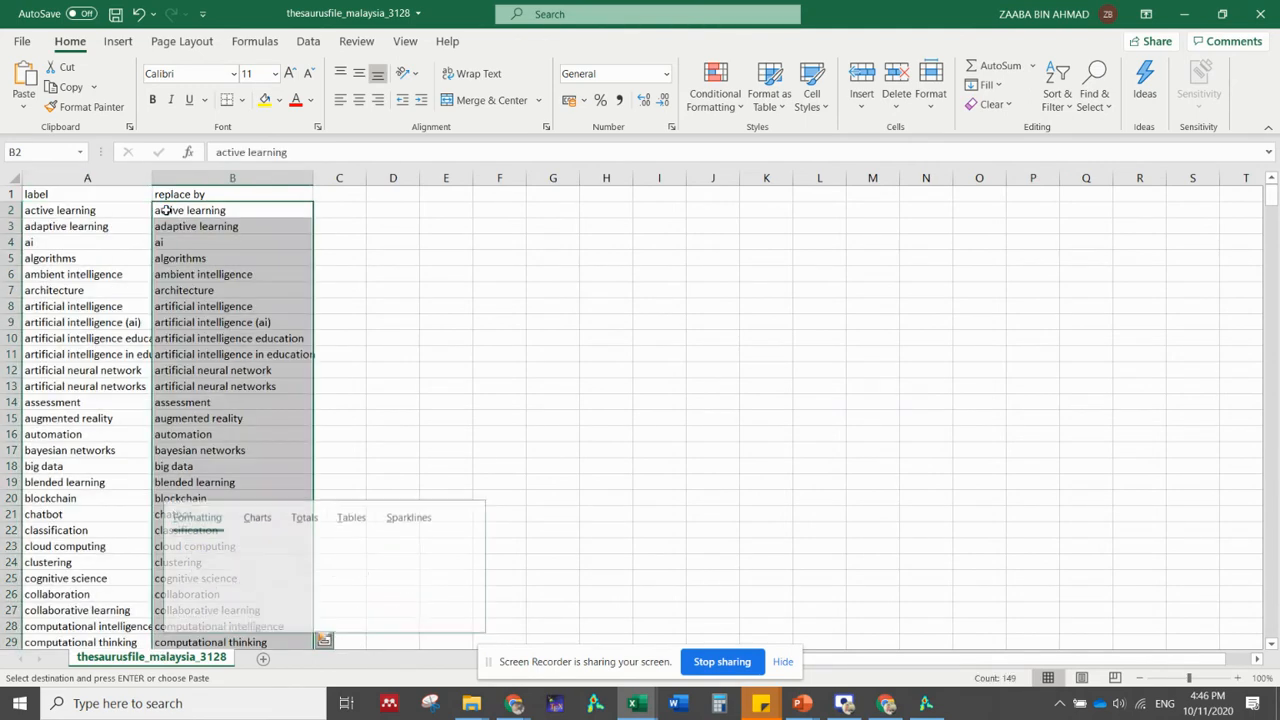
{"action": "double_click", "coordinate": [151, 171]}
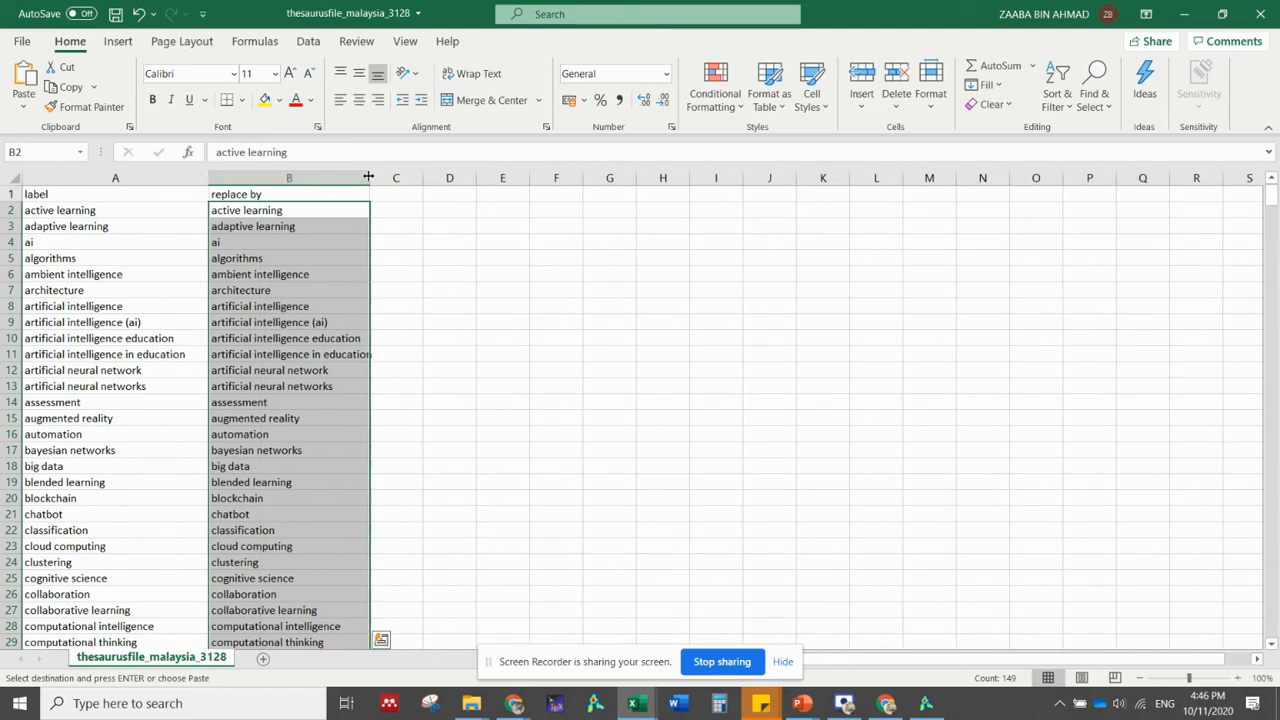
{"action": "left_click_drag", "start_coordinate": [370, 178], "coordinate": [464, 186]}
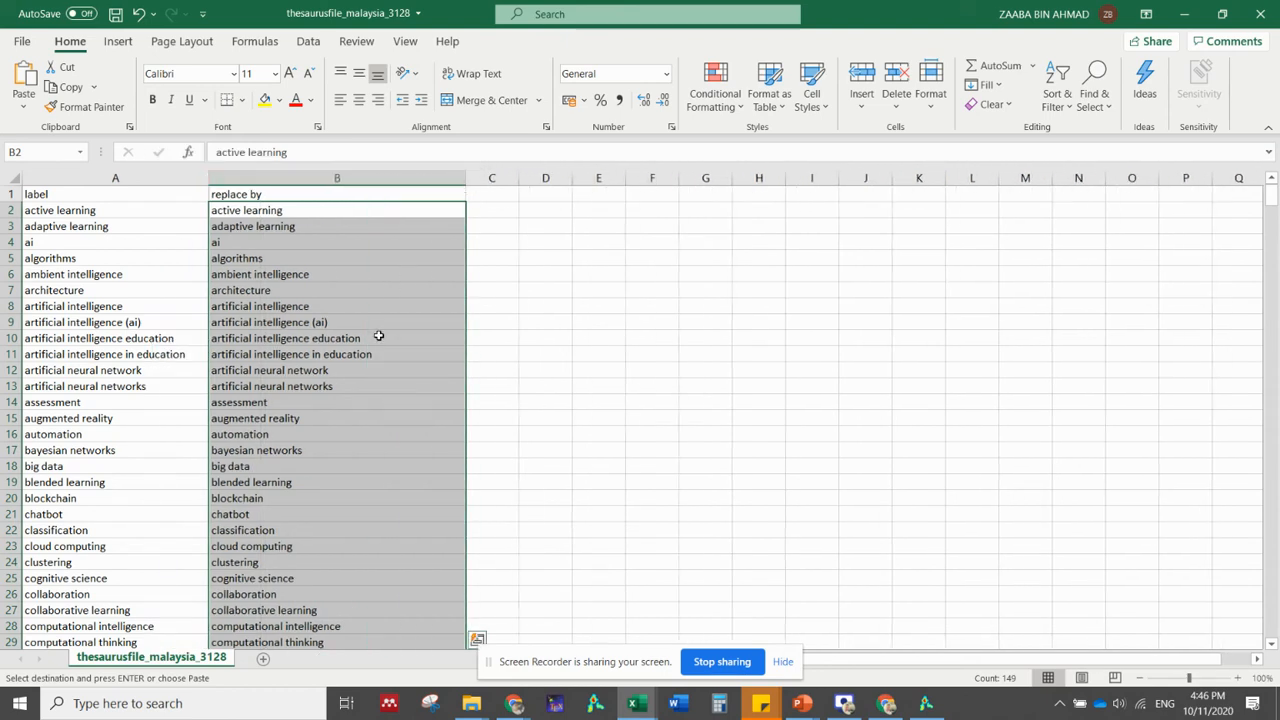
Review the label entries in A2 to A13 for keyword variants that share the same meaning
{"action": "left_click", "coordinate": [77, 210]}
{"action": "left_click", "coordinate": [77, 222]}
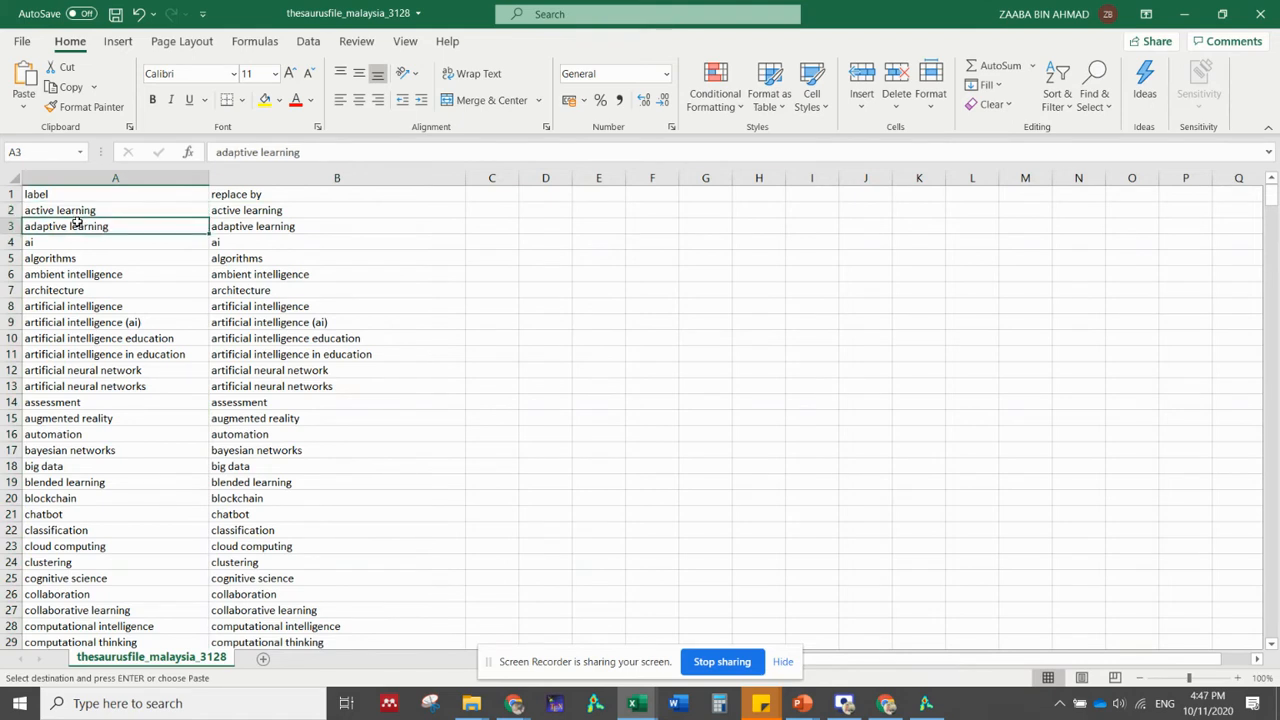
{"action": "left_click", "coordinate": [146, 244]}
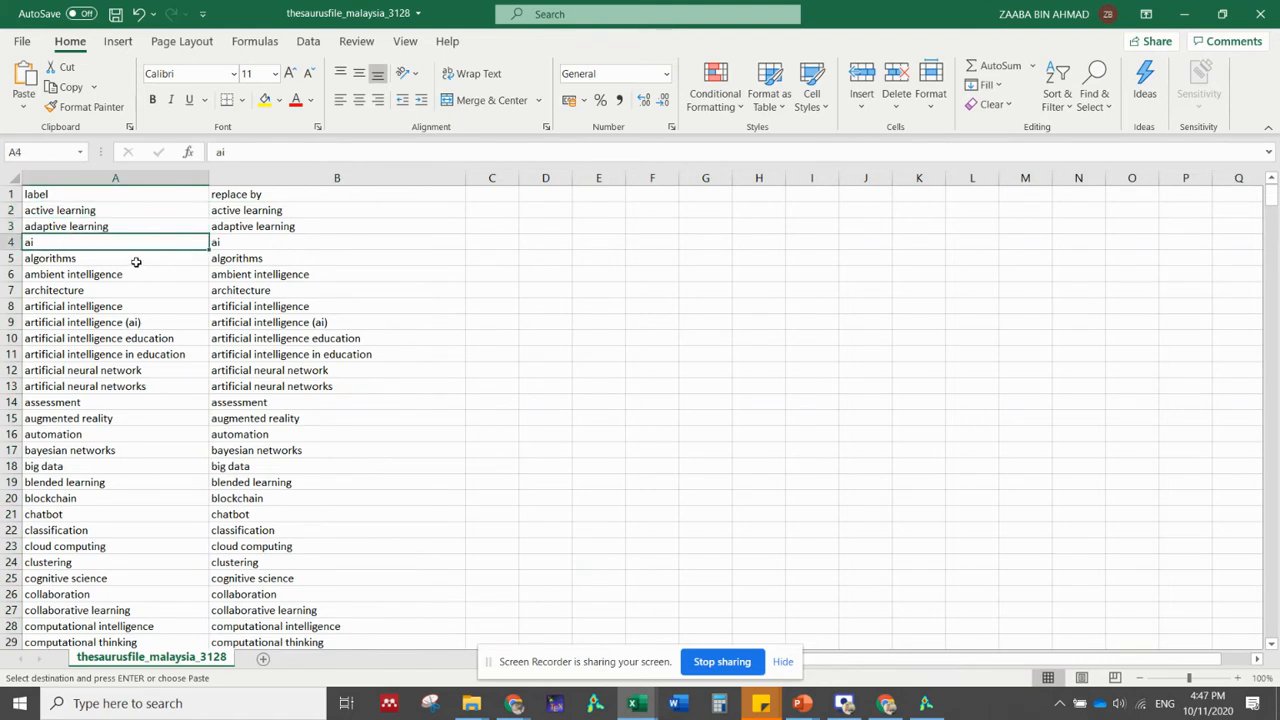
{"action": "left_click", "coordinate": [107, 262]}
{"action": "left_click", "coordinate": [112, 276]}
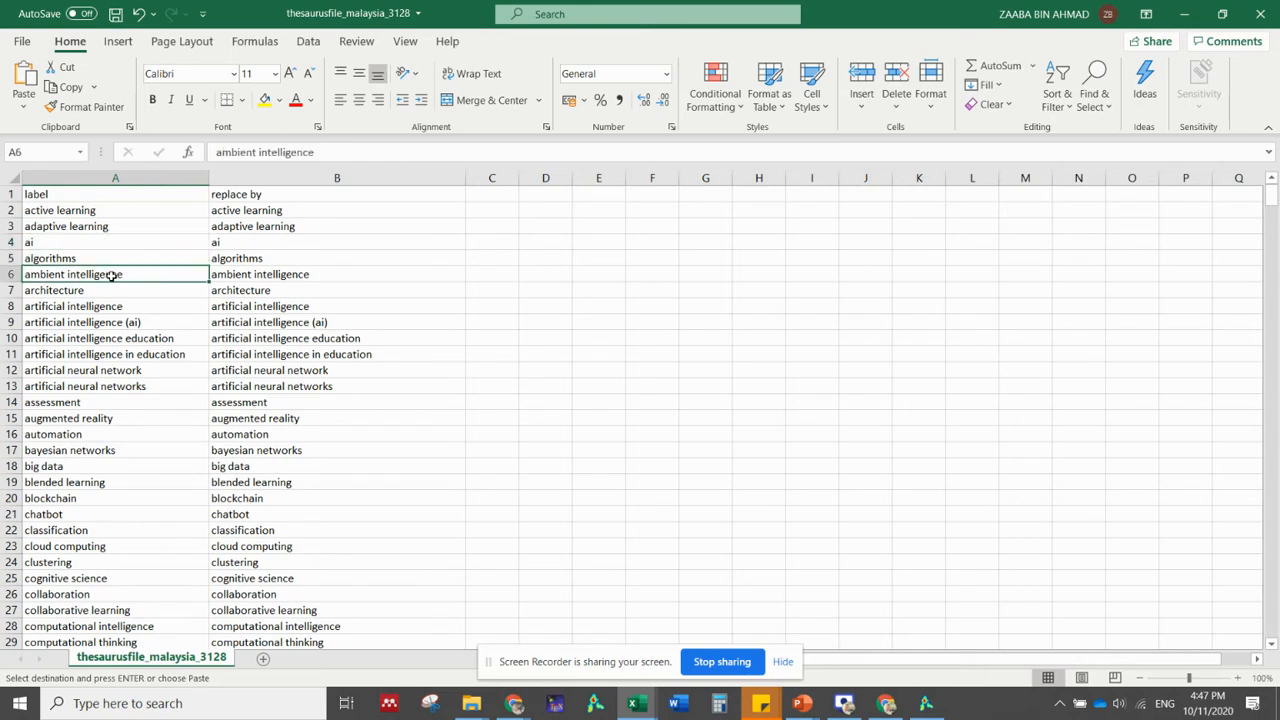
{"action": "left_click", "coordinate": [113, 289]}
{"action": "left_click", "coordinate": [131, 308]}
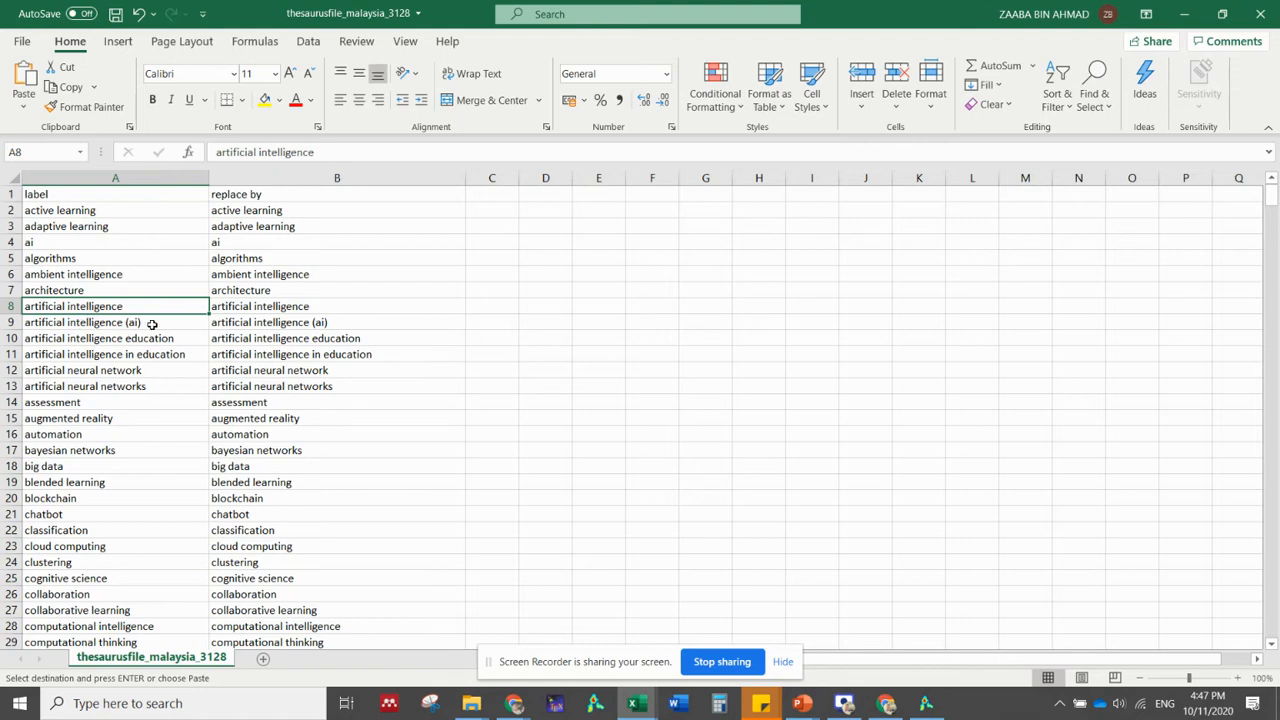
{"action": "left_click", "coordinate": [152, 323]}
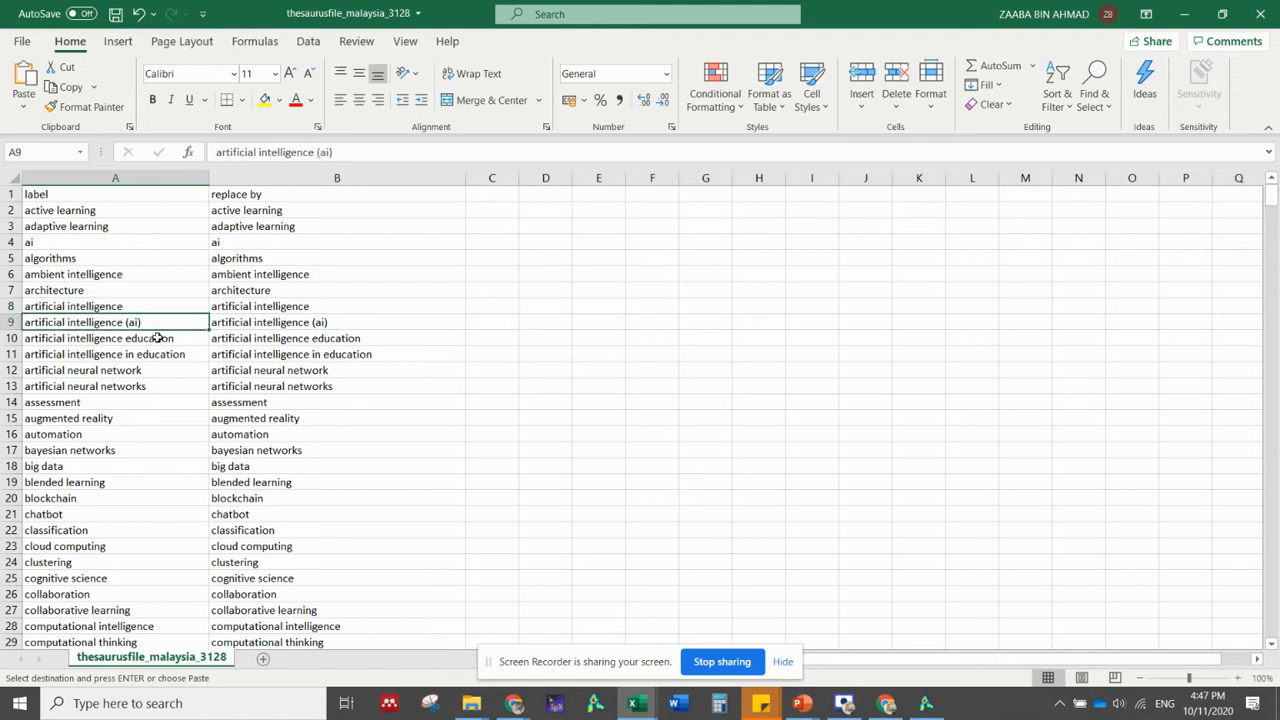
{"action": "left_click", "coordinate": [166, 339]}
{"action": "left_click", "coordinate": [162, 355]}
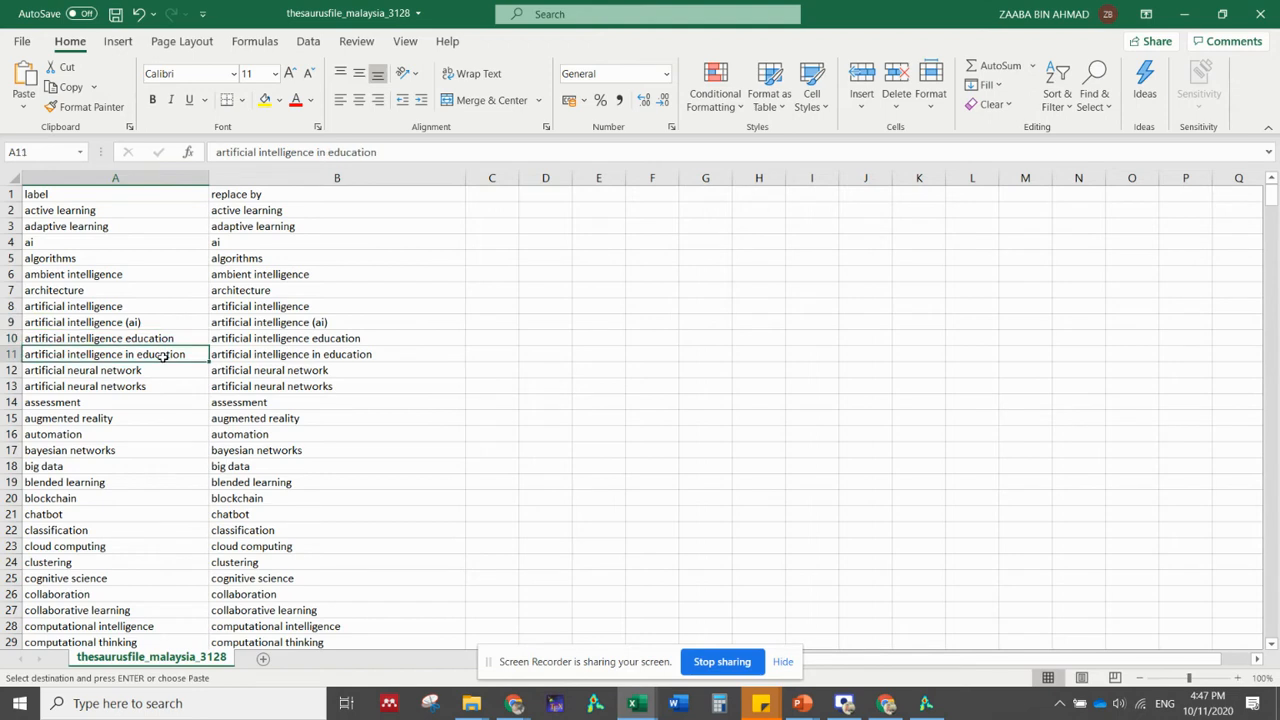
{"action": "left_click", "coordinate": [160, 372]}
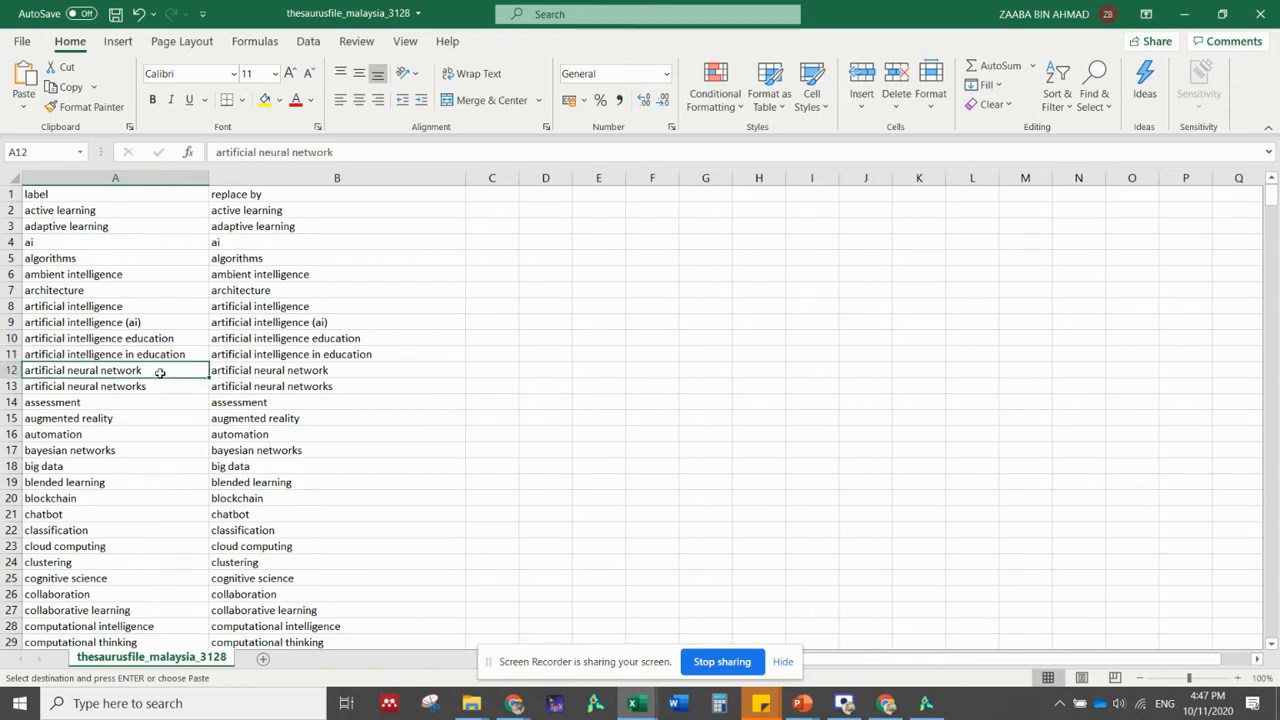
{"action": "left_click", "coordinate": [157, 386]}
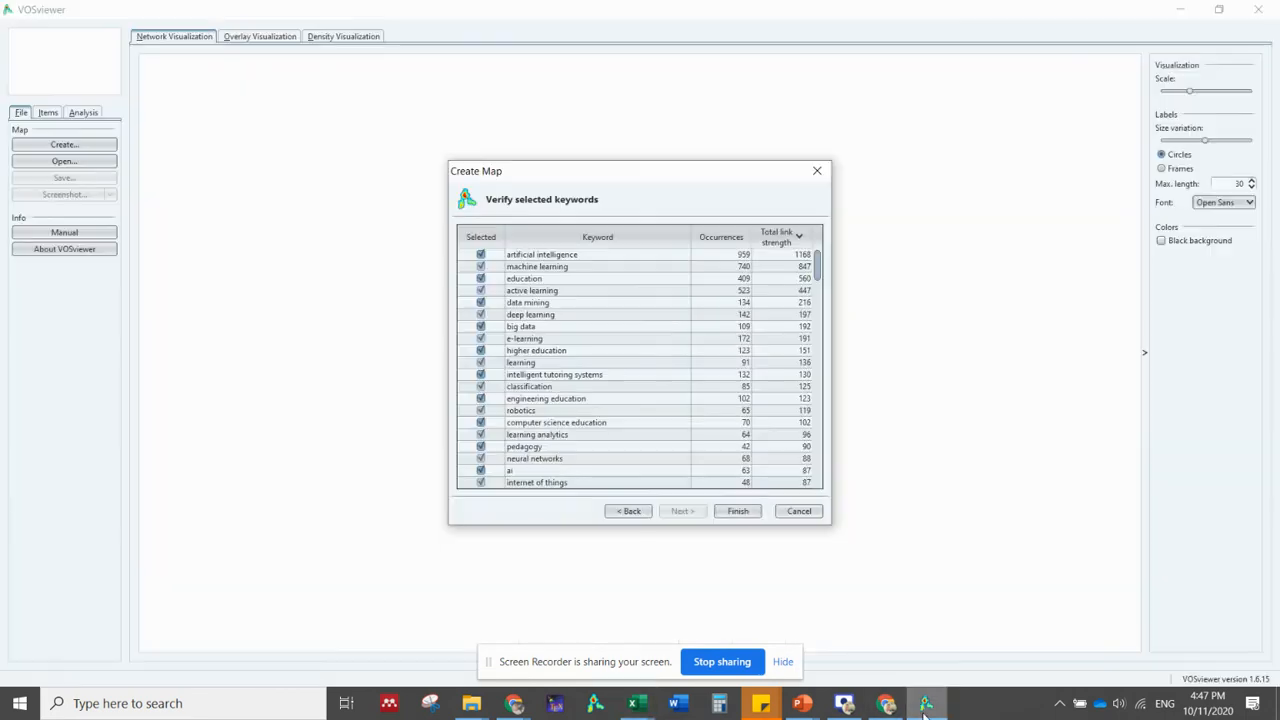
Switch to VOSviewer and sort the keywords to verify alphabetically to compare the occurrences of the artificial intelligence variants
{"action": "left_click", "coordinate": [926, 703]}
{"action": "left_click", "coordinate": [600, 257]}
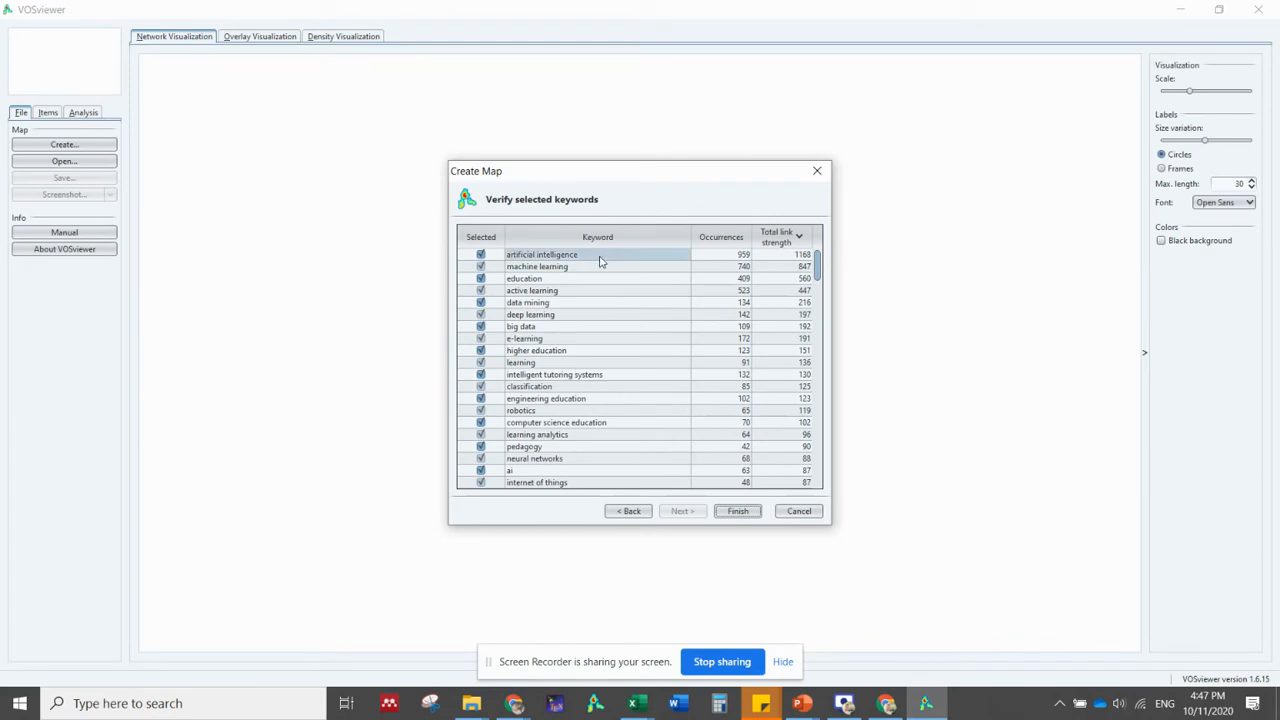
{"action": "left_click", "coordinate": [541, 237]}
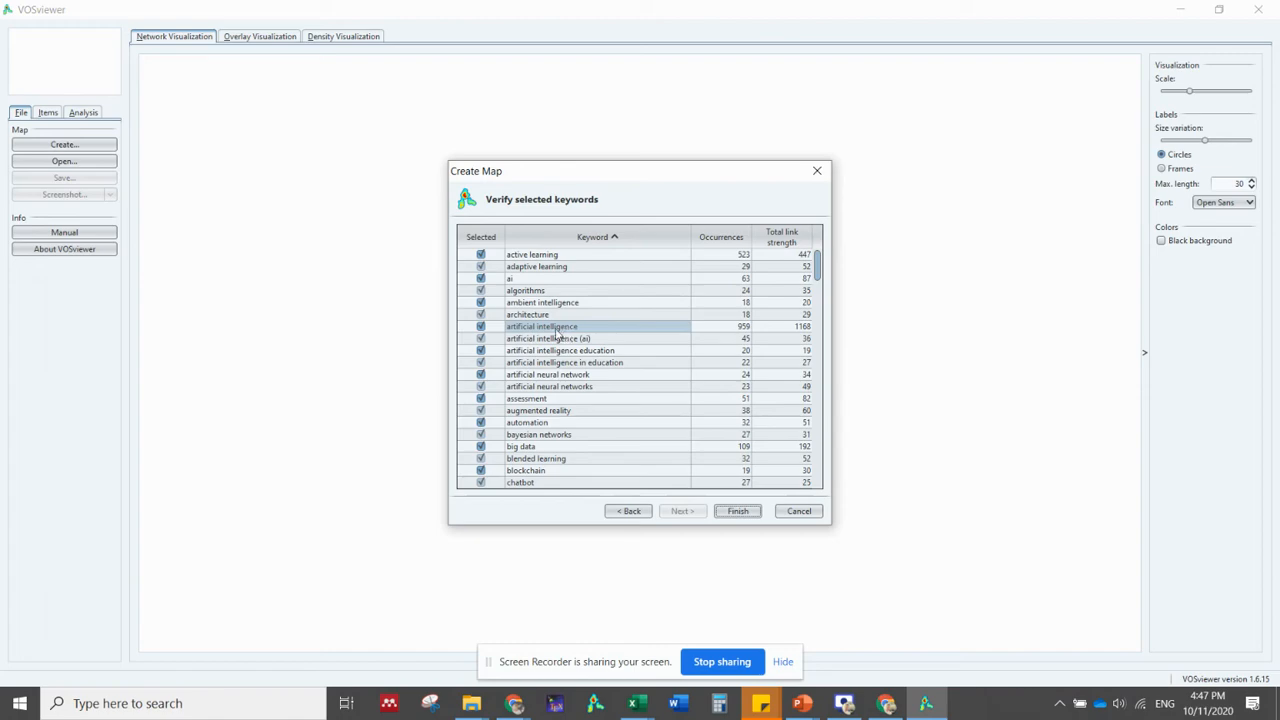
Return to thesaurusfile_malaysia_3128 in Excel and copy artificial intelligence from B8 as the replacement for artificial intelligence (ai) in B9 and ai in B4
{"action": "left_click", "coordinate": [632, 704]}
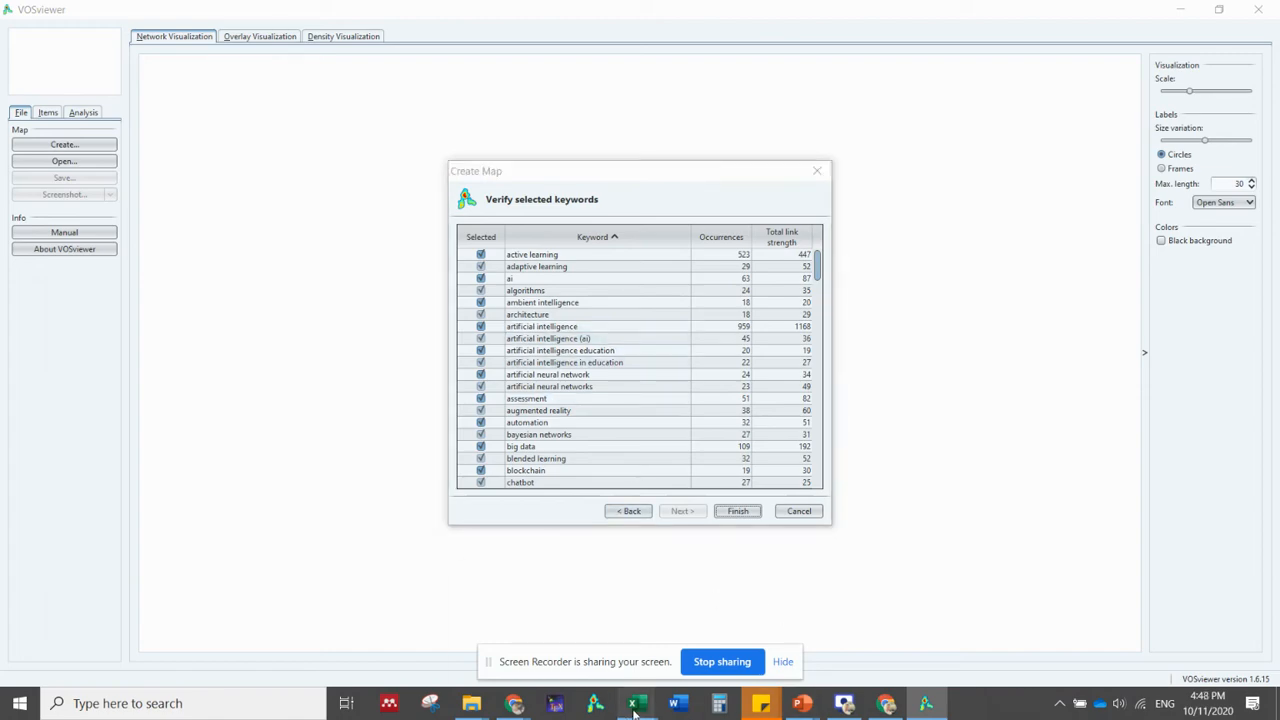
{"action": "left_click", "coordinate": [574, 645]}
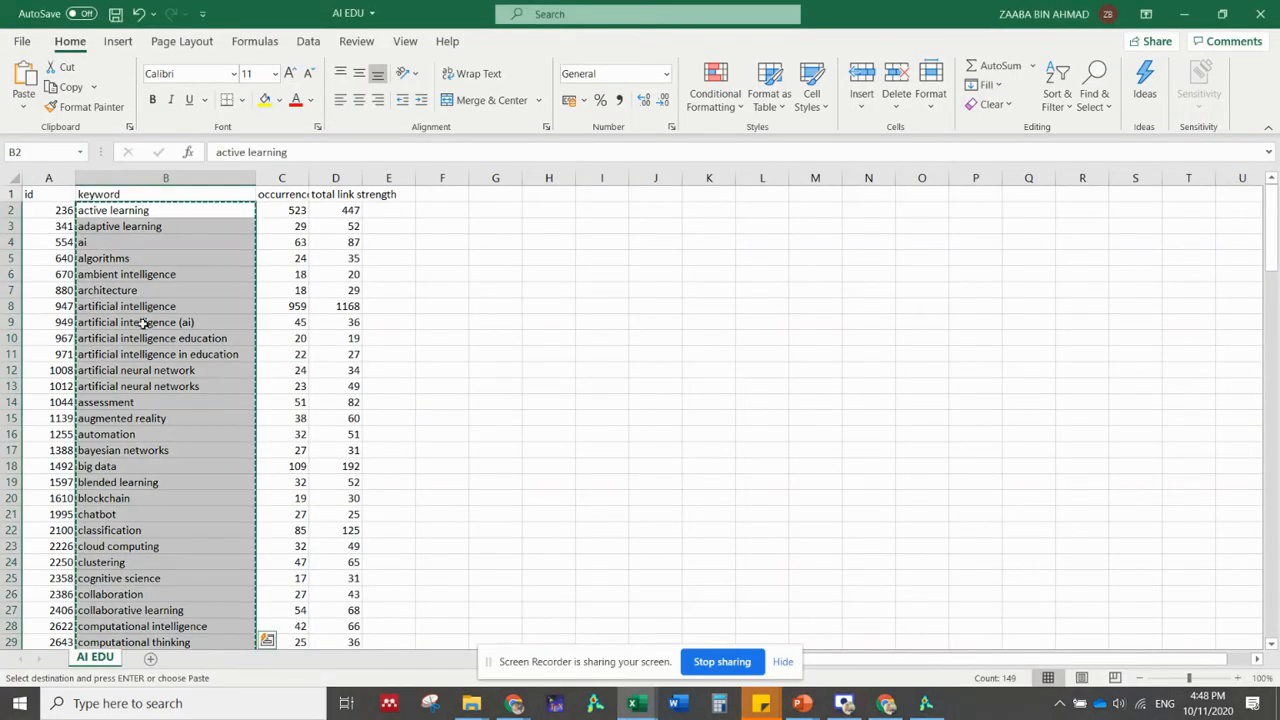
{"action": "left_click", "coordinate": [632, 704]}
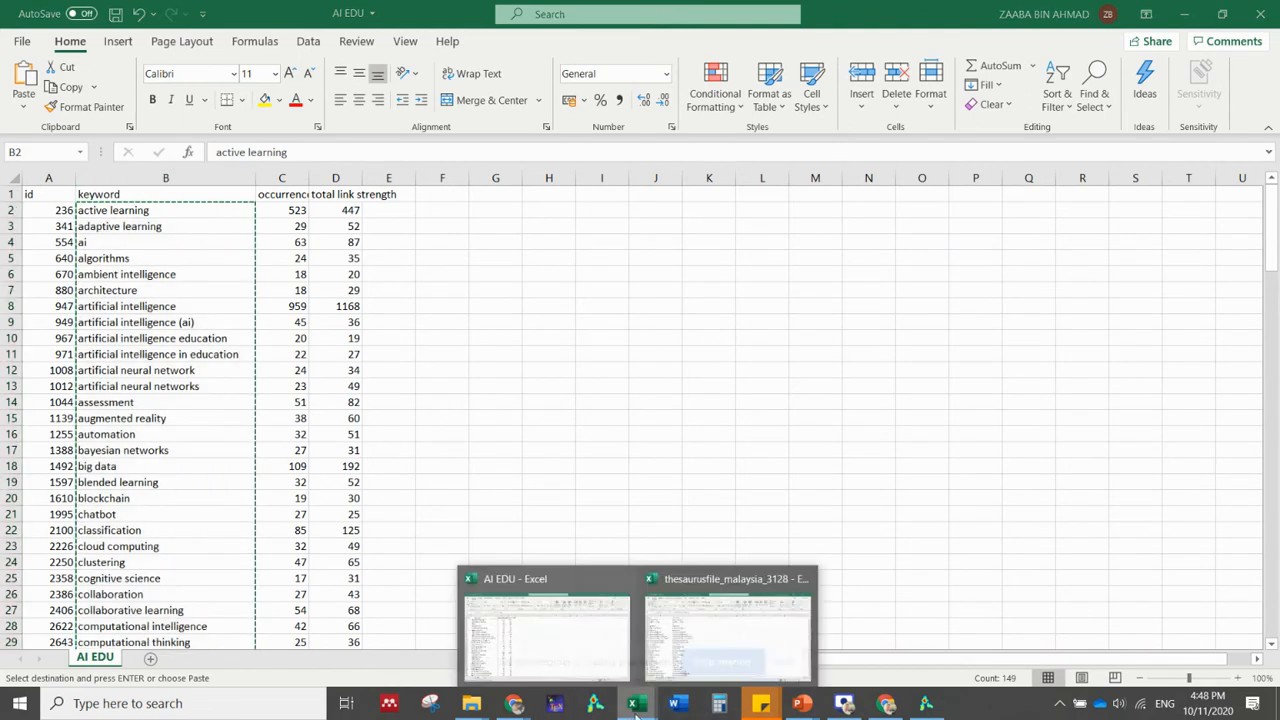
{"action": "left_click", "coordinate": [665, 620]}
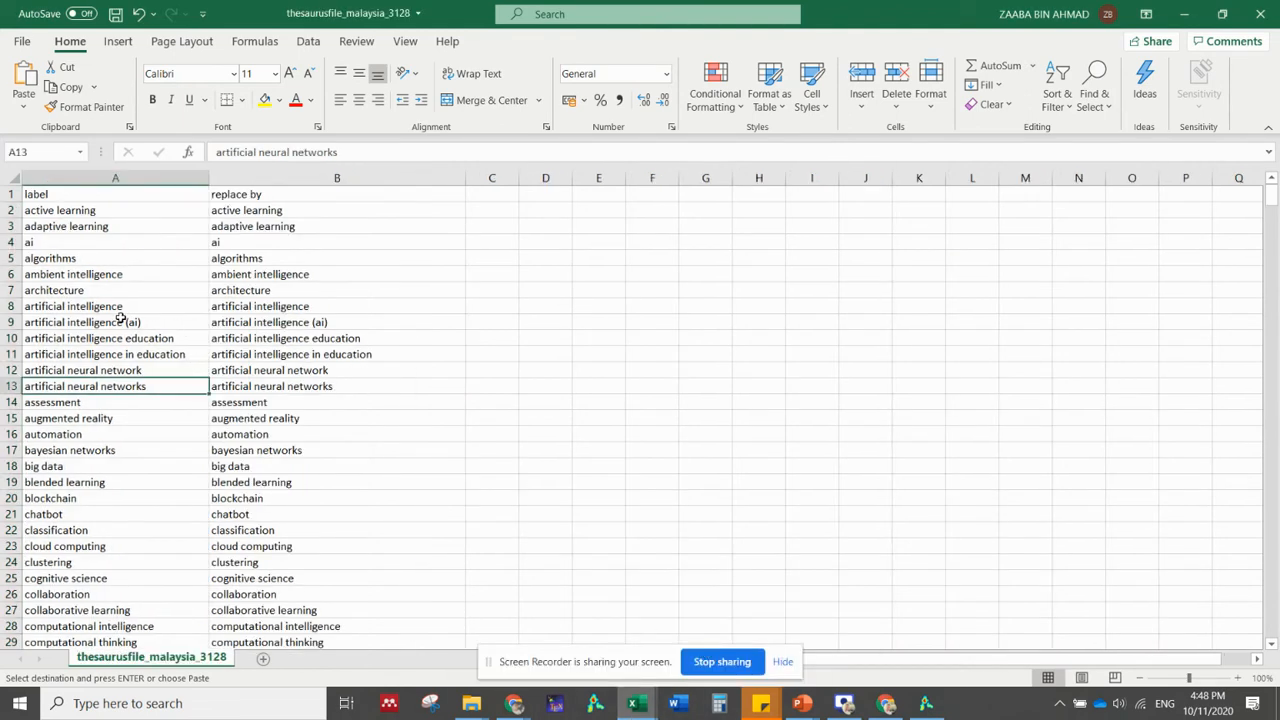
{"action": "left_click", "coordinate": [227, 307]}
{"action": "right_click", "coordinate": [227, 307]}
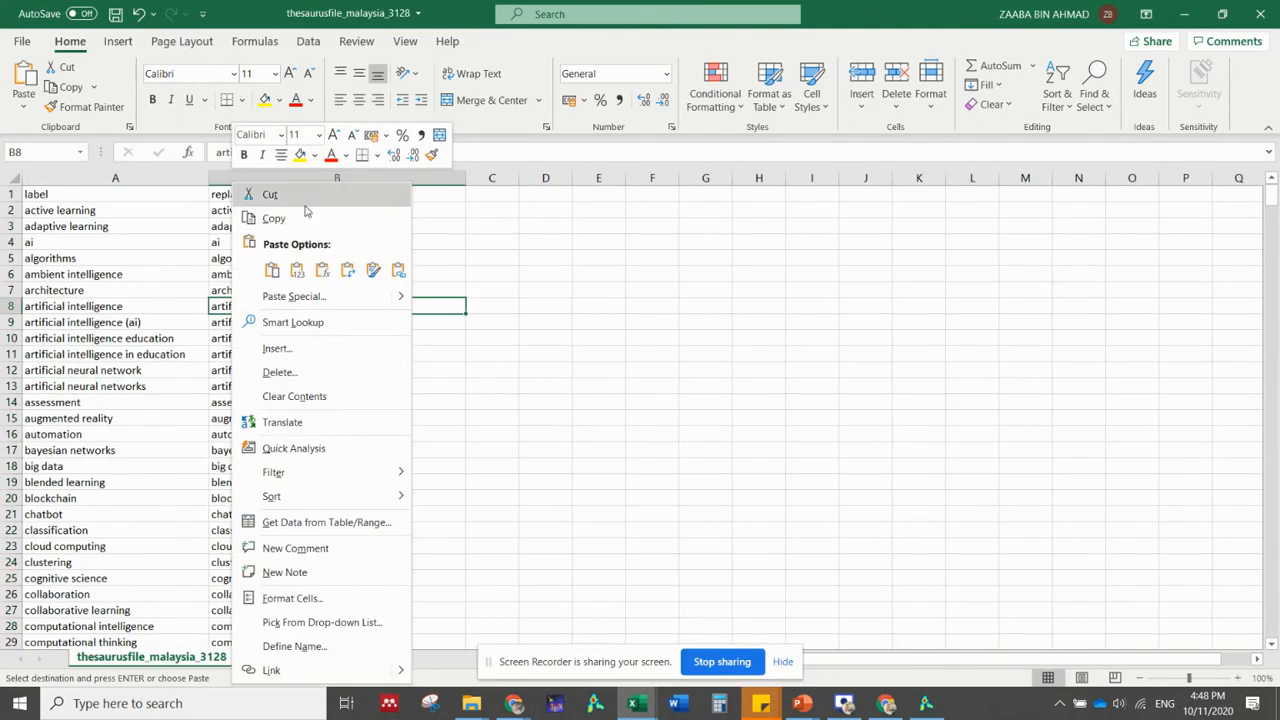
{"action": "left_click", "coordinate": [306, 211]}
{"action": "left_click", "coordinate": [285, 322]}
{"action": "right_click", "coordinate": [285, 322]}
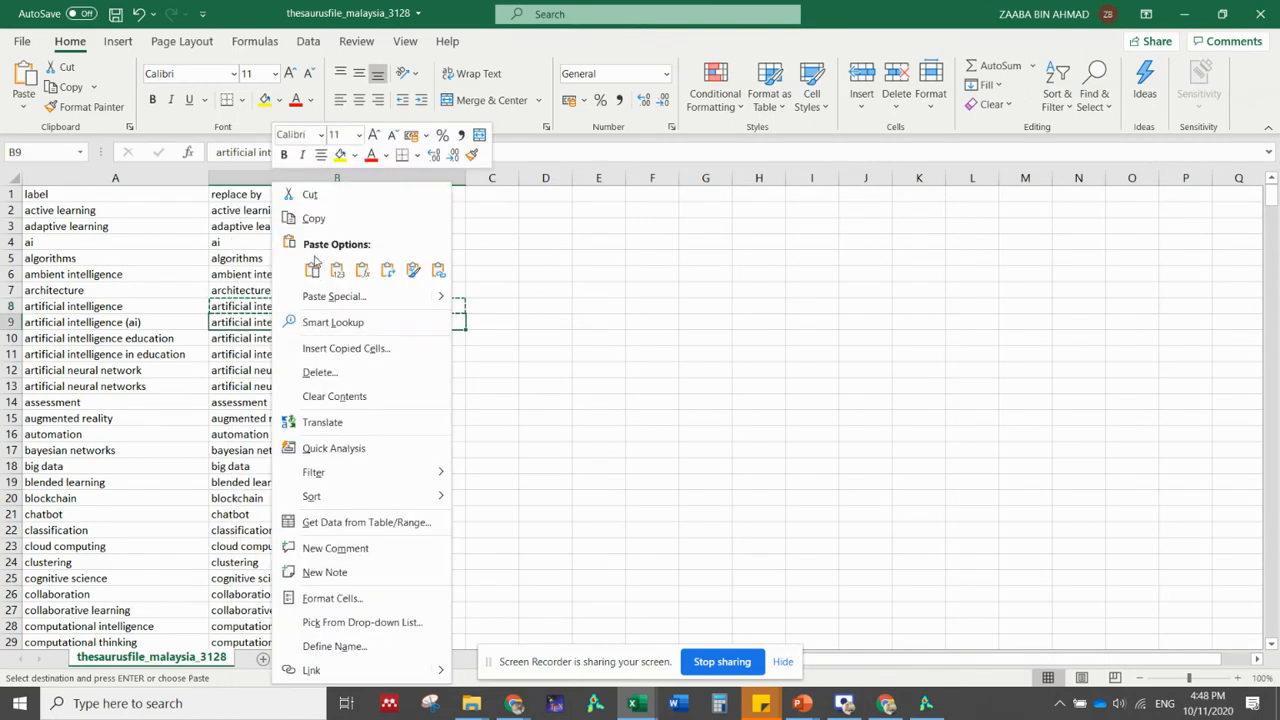
{"action": "left_click", "coordinate": [306, 270]}
{"action": "left_click", "coordinate": [233, 244]}
{"action": "right_click", "coordinate": [233, 244]}
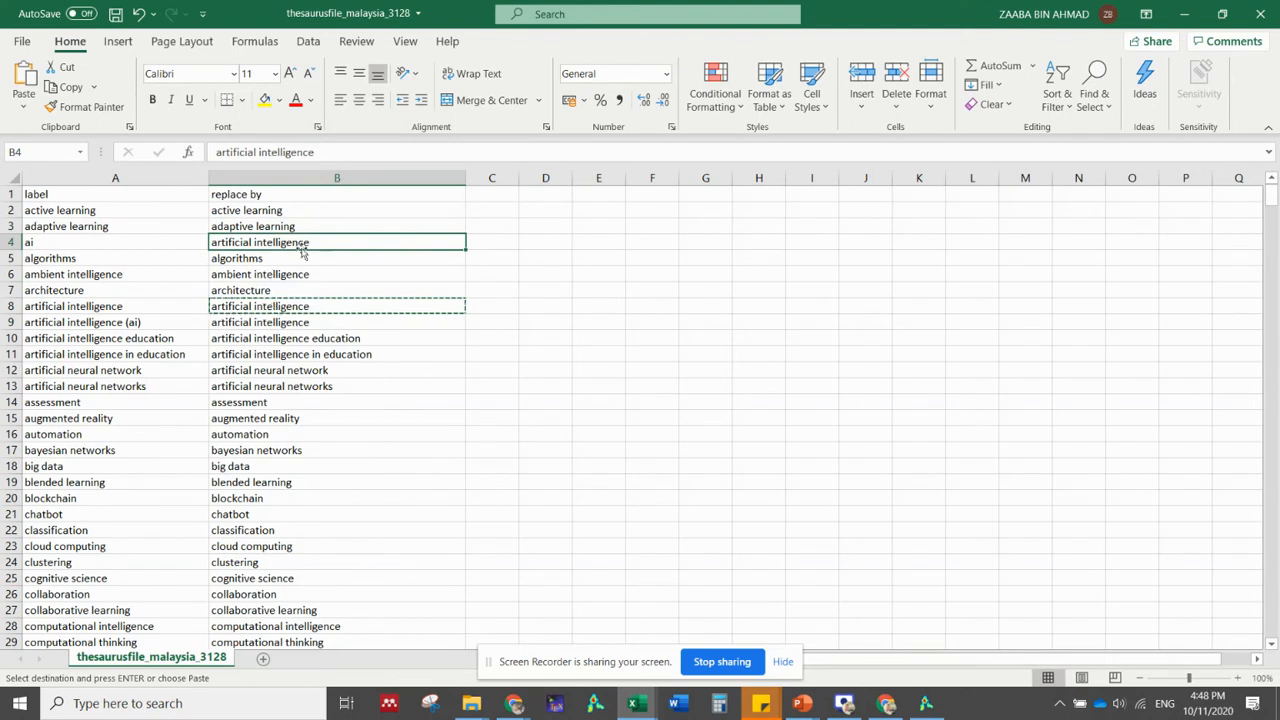
Examine the artificial intelligence replacements in rows 8 to 11, and compare the occurrences of the two education variants in VOSviewer
{"action": "left_click", "coordinate": [79, 323]}
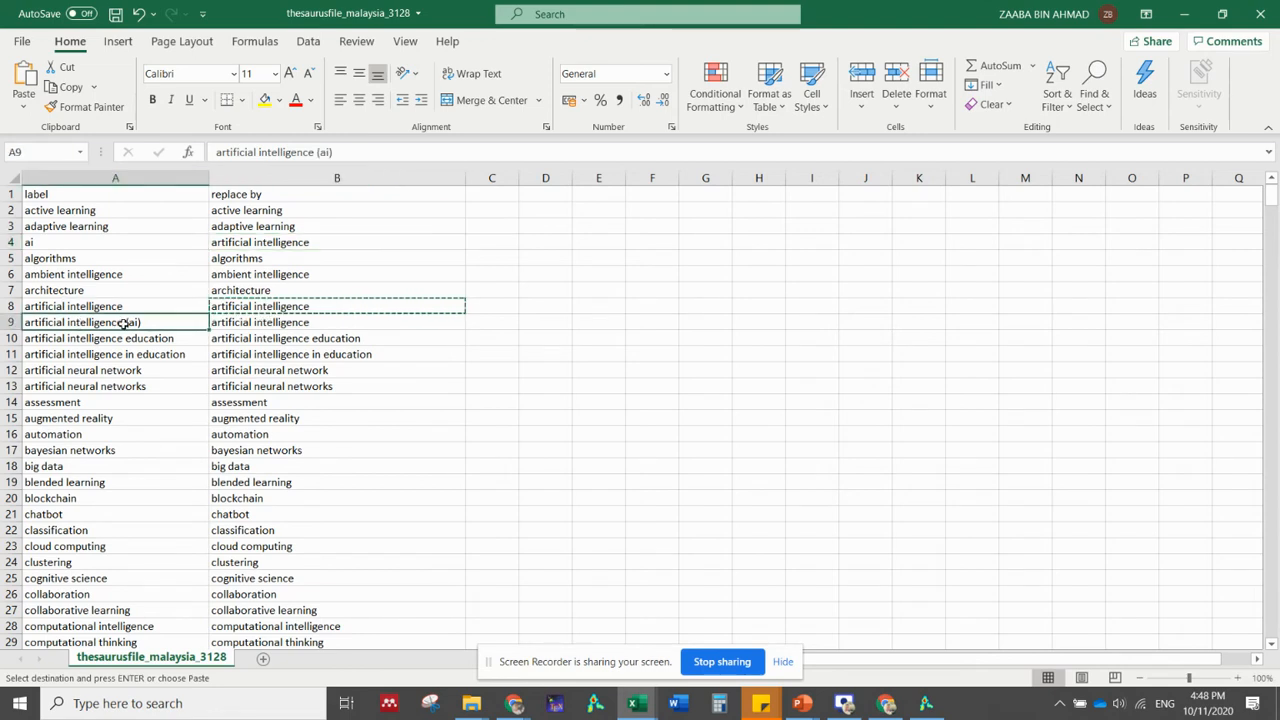
{"action": "left_click", "coordinate": [248, 325]}
{"action": "left_click_drag", "start_coordinate": [248, 308], "coordinate": [245, 322]}
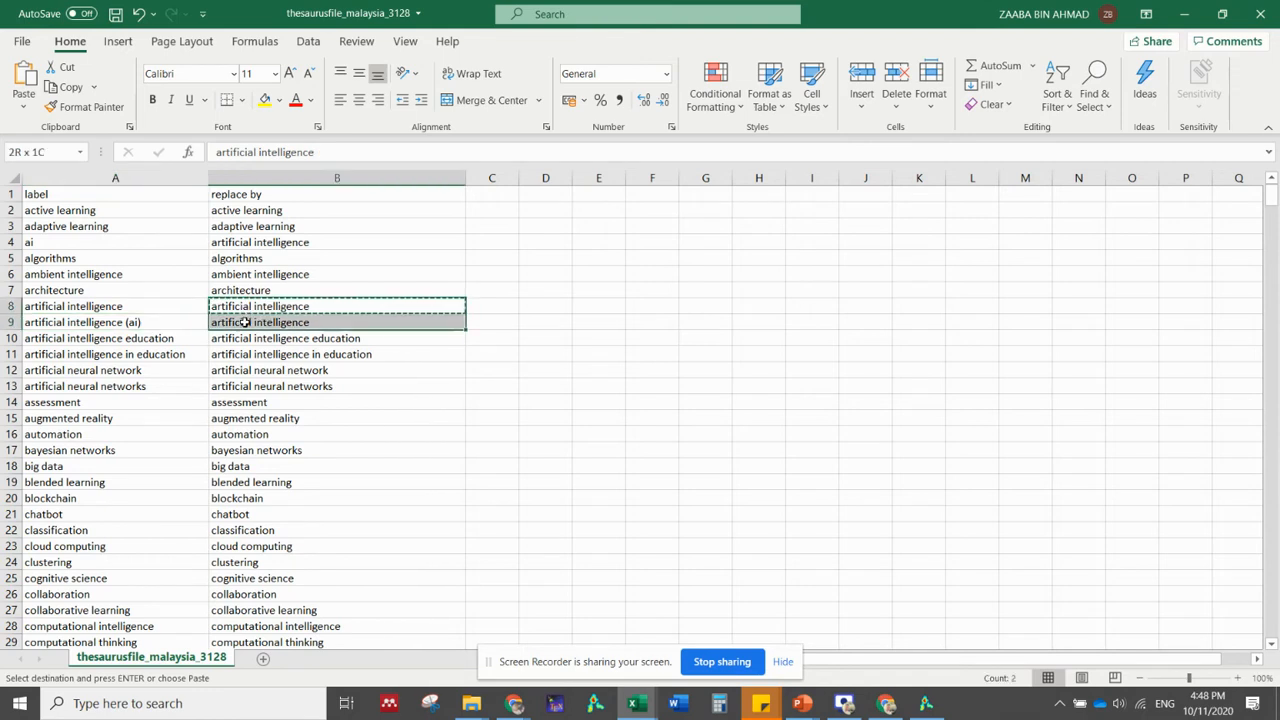
{"action": "left_click", "coordinate": [245, 338]}
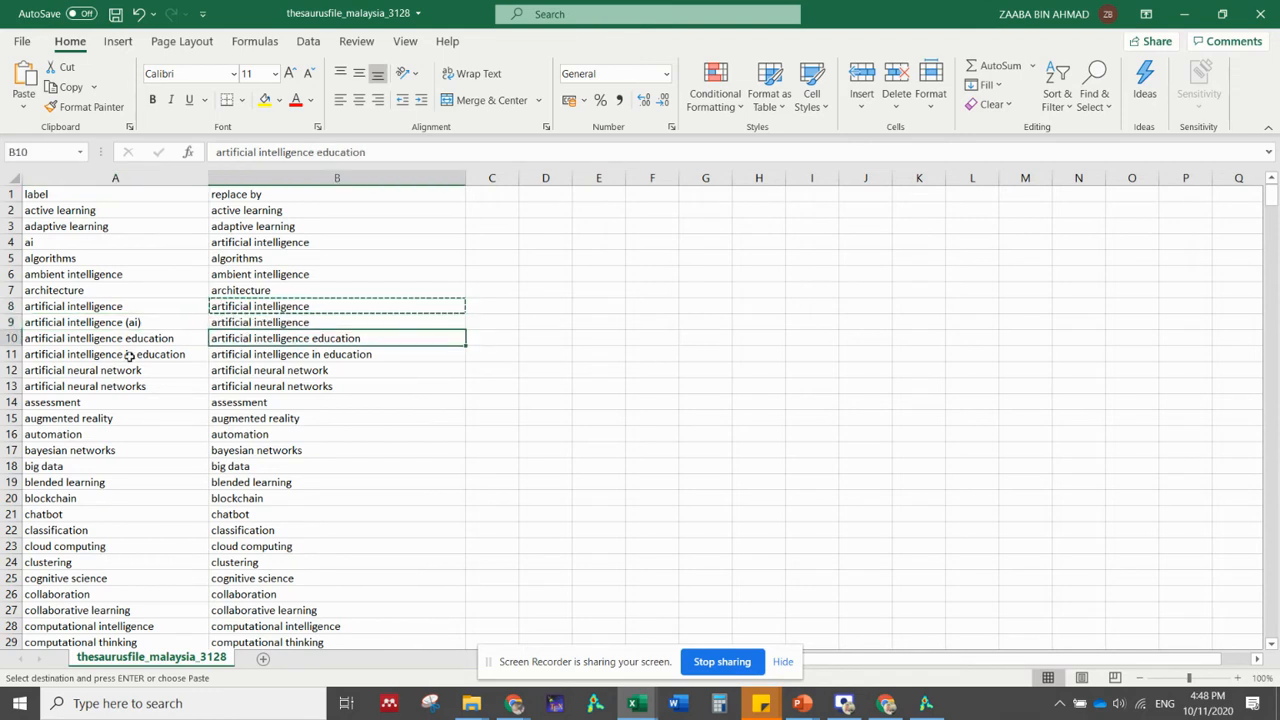
{"action": "left_click", "coordinate": [256, 353]}
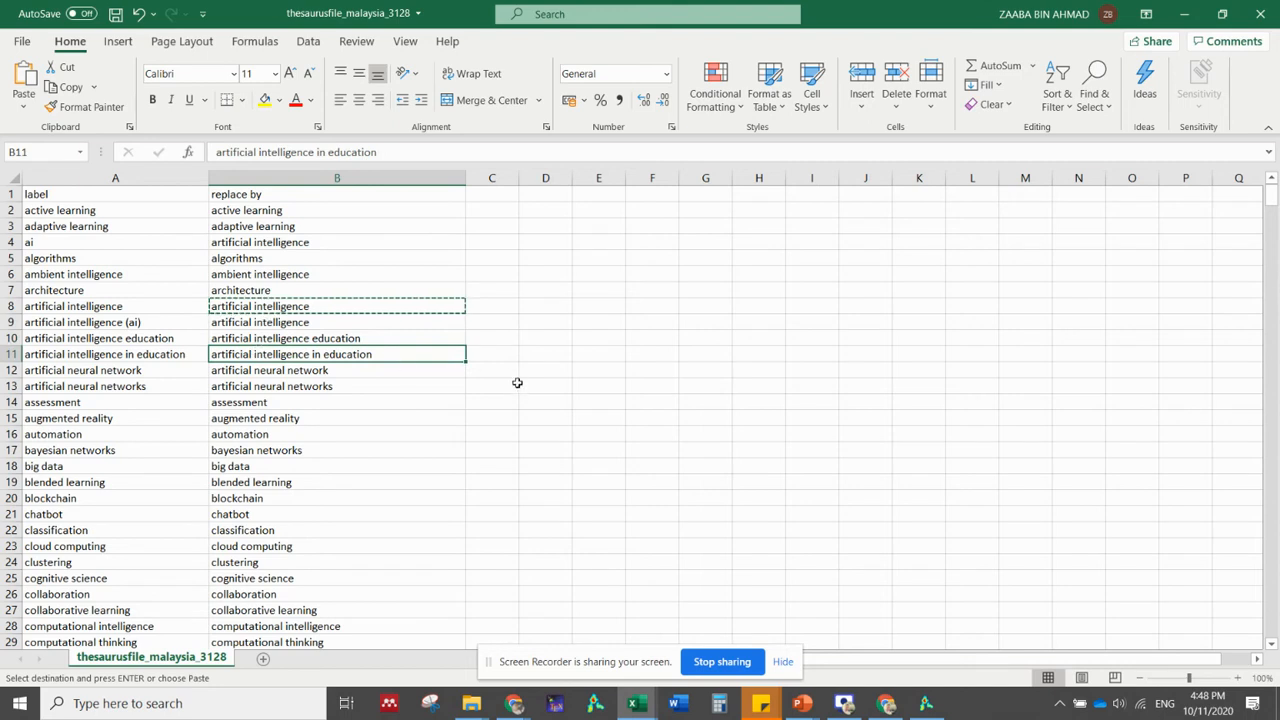
{"action": "left_click", "coordinate": [280, 338]}
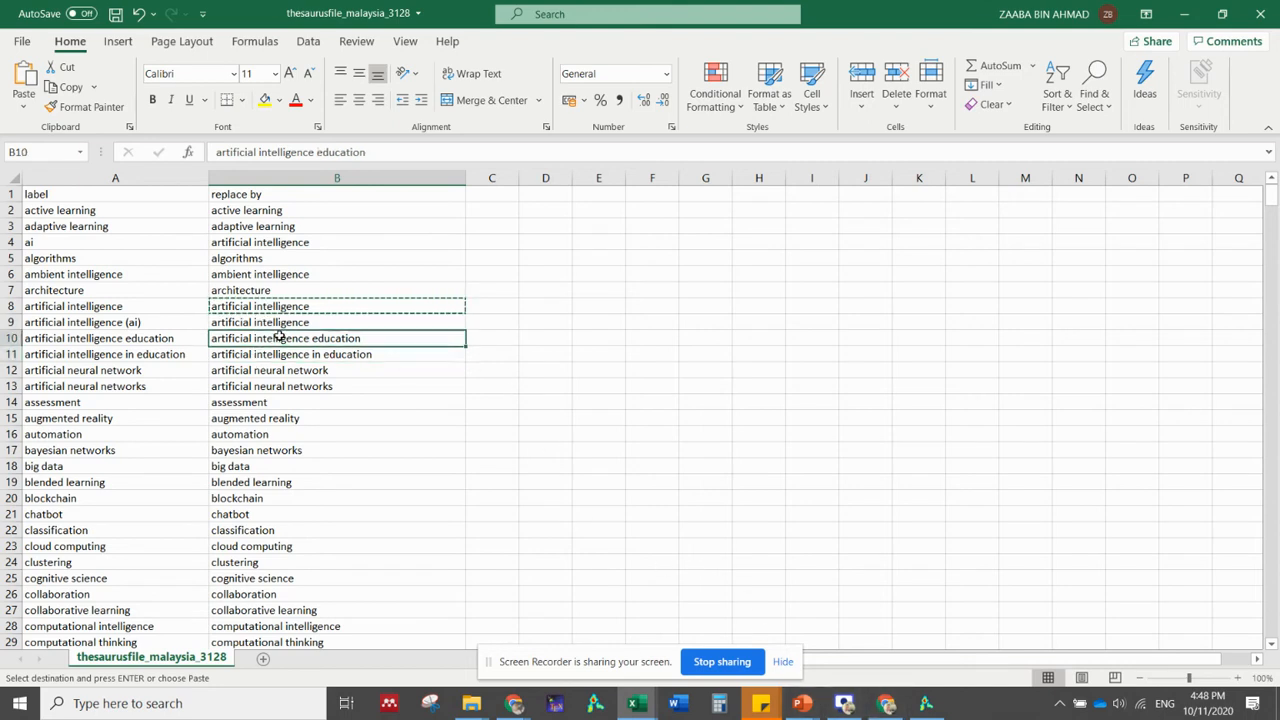
{"action": "left_click", "coordinate": [279, 354]}
{"action": "left_click", "coordinate": [284, 338]}
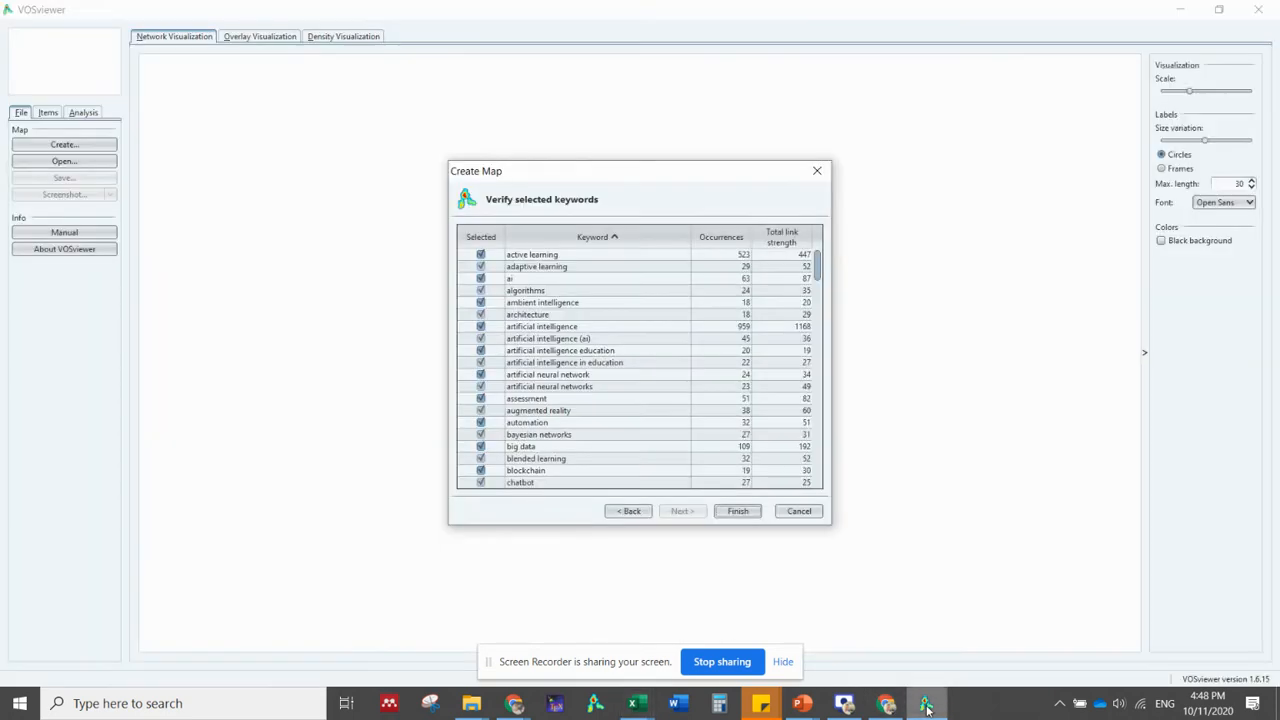
{"action": "left_click", "coordinate": [926, 703]}
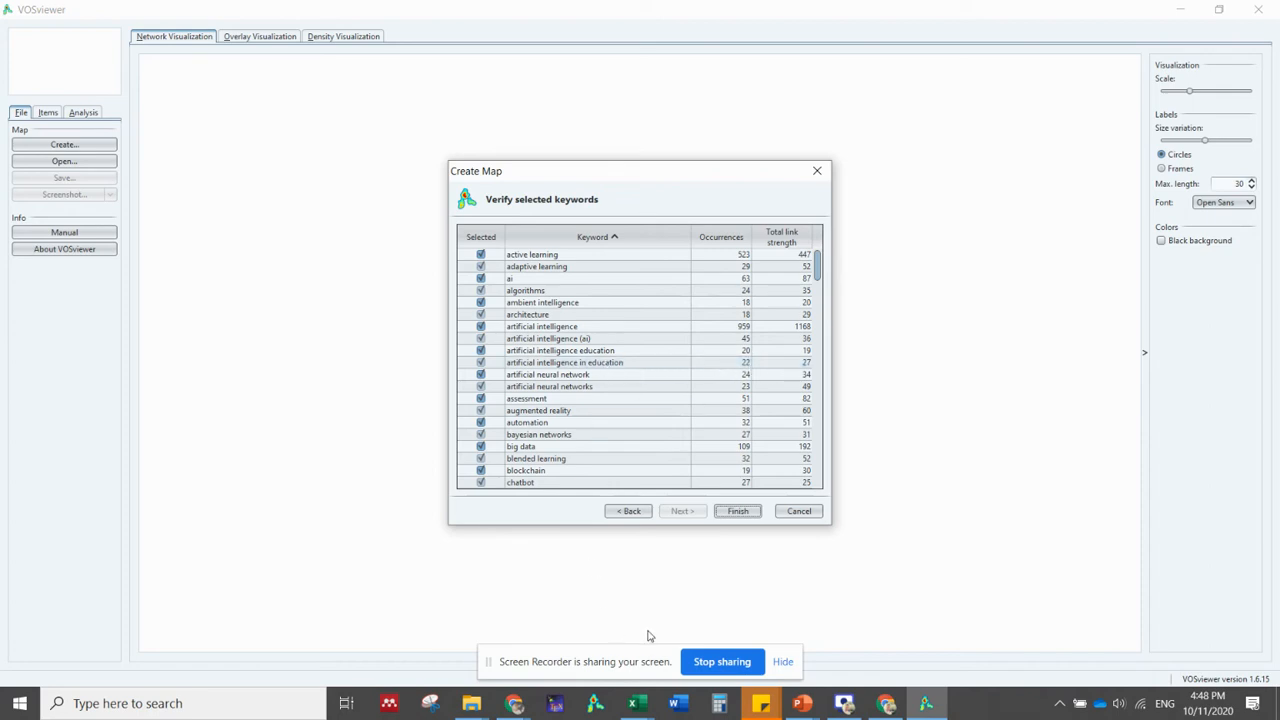
Back in thesaurusfile_malaysia_3128 in Excel, copy artificial intelligence in education from B11 into B10 as the replacement for artificial intelligence education
{"action": "left_click", "coordinate": [634, 703]}
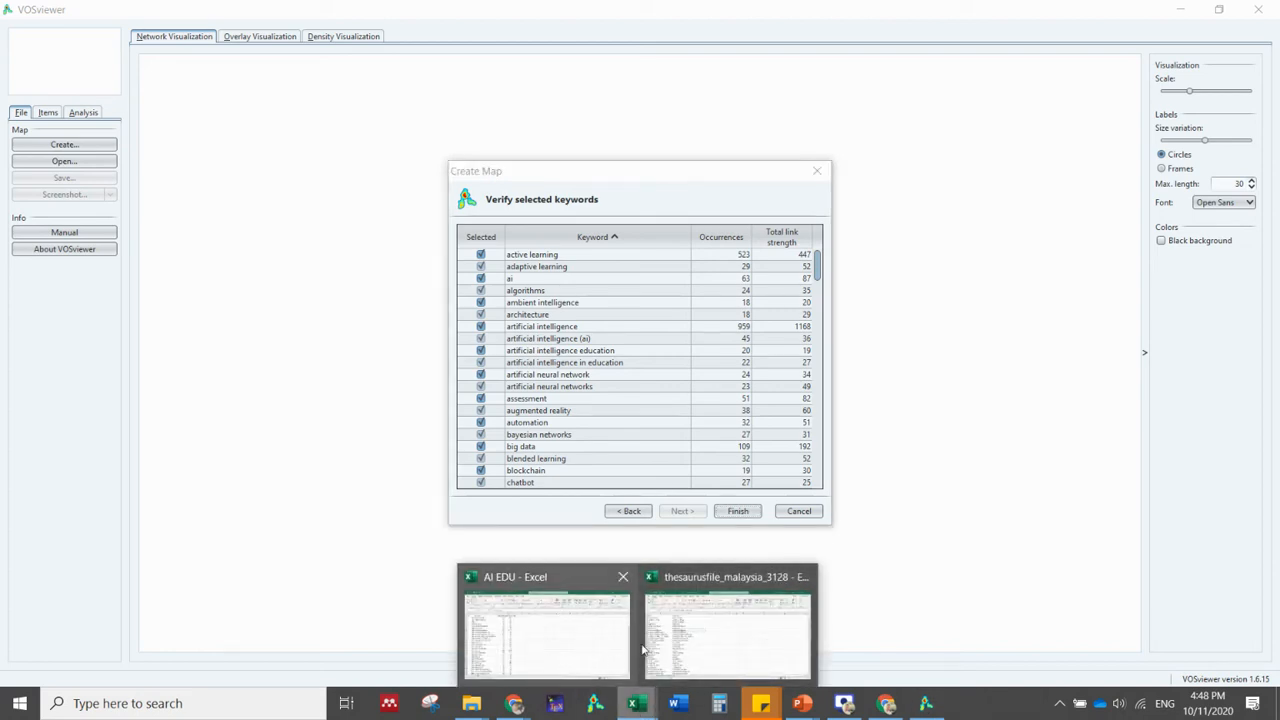
{"action": "left_click", "coordinate": [678, 655]}
{"action": "left_click", "coordinate": [295, 354]}
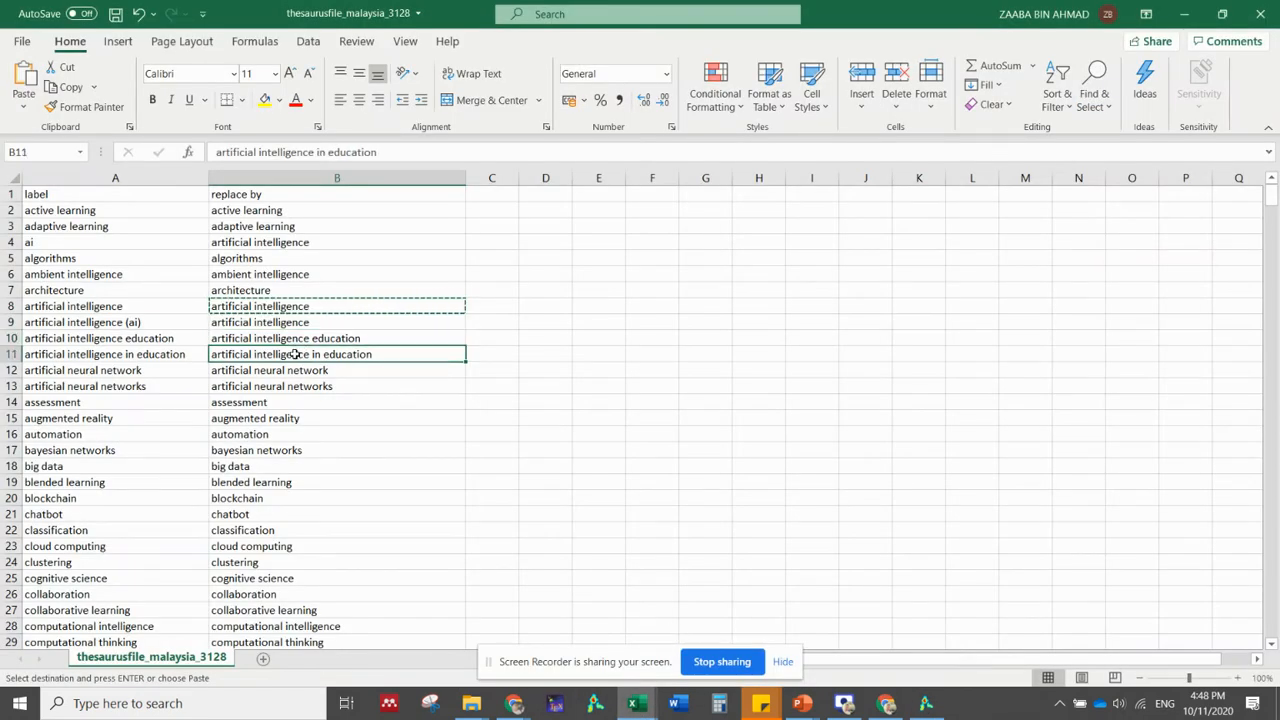
{"action": "right_click", "coordinate": [295, 354]}
{"action": "left_click", "coordinate": [330, 219]}
{"action": "right_click", "coordinate": [310, 337]}
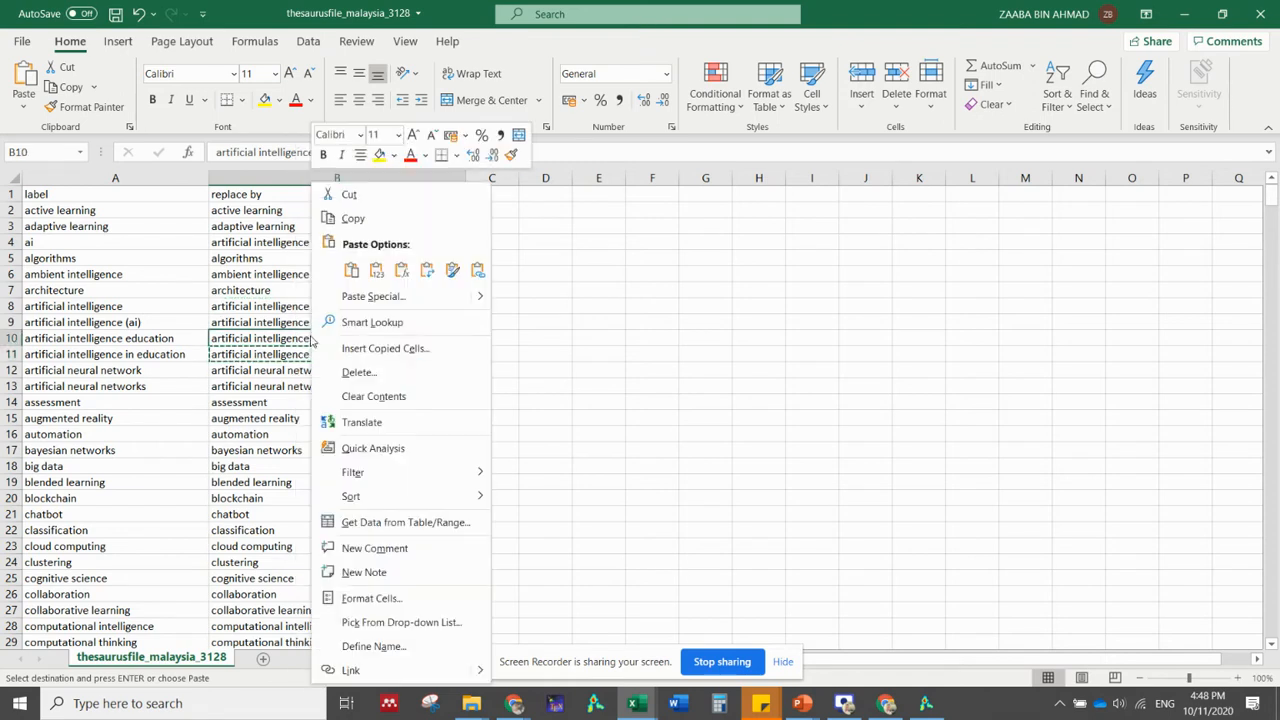
{"action": "left_click", "coordinate": [348, 270]}
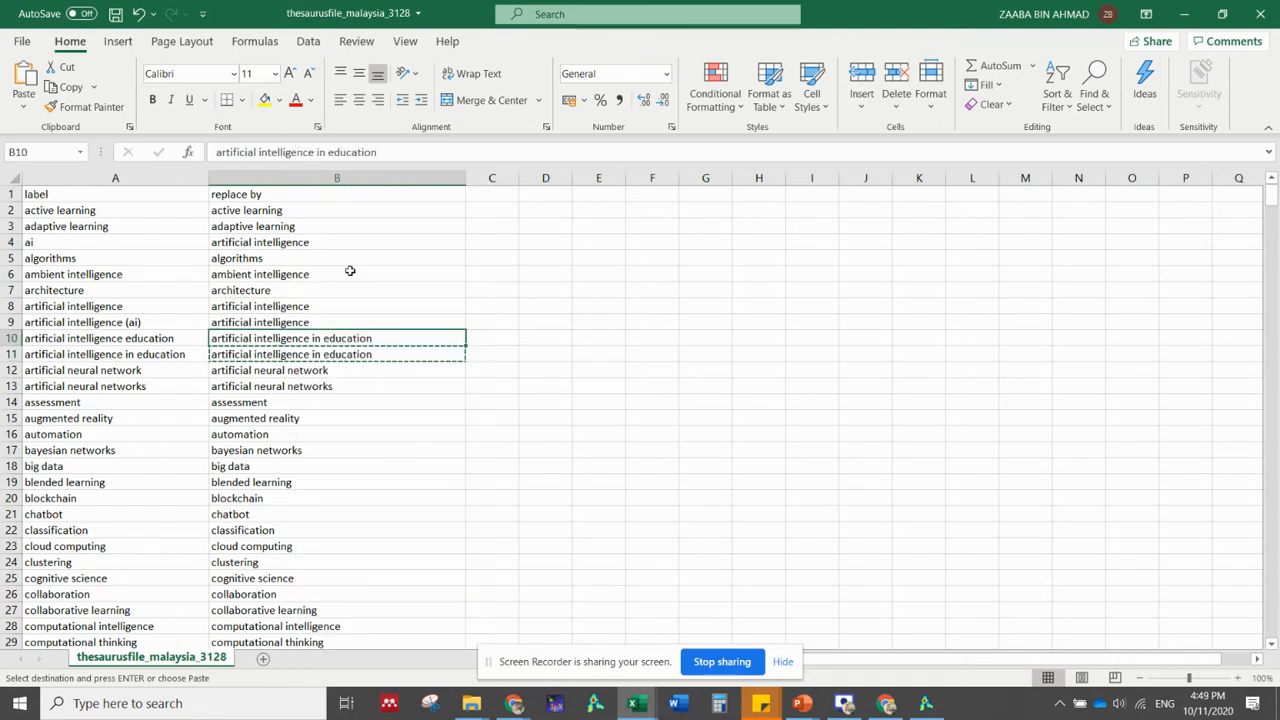
Check the artificial neural network variants in B12 and B13, and compare their occurrences in VOSviewer
{"action": "left_click", "coordinate": [313, 371]}
{"action": "left_click", "coordinate": [310, 387]}
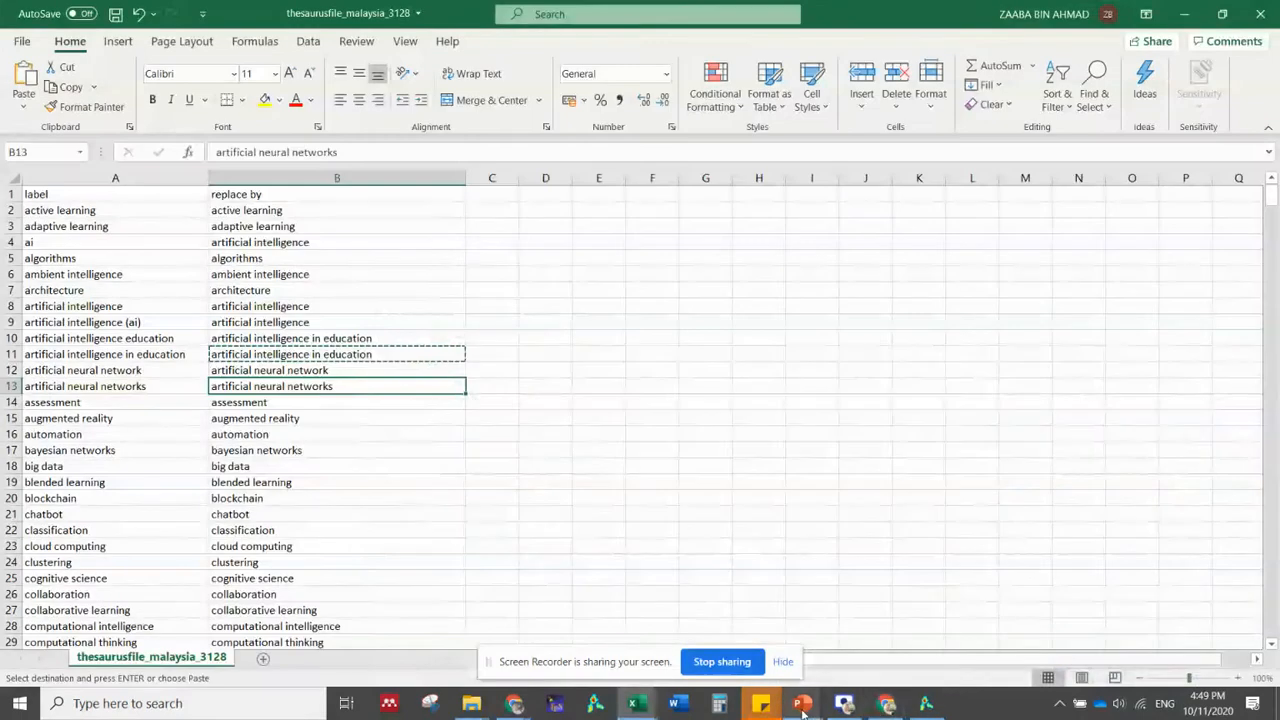
{"action": "left_click", "coordinate": [925, 705]}
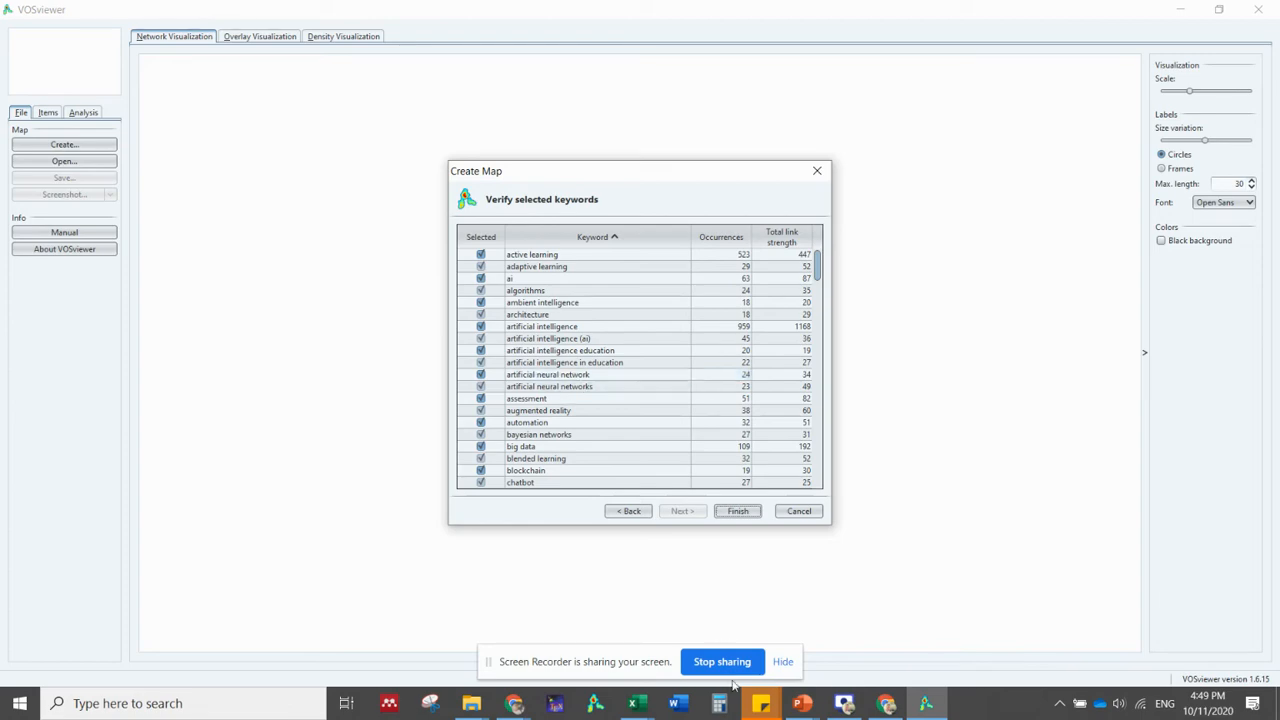
{"action": "left_click", "coordinate": [886, 708]}
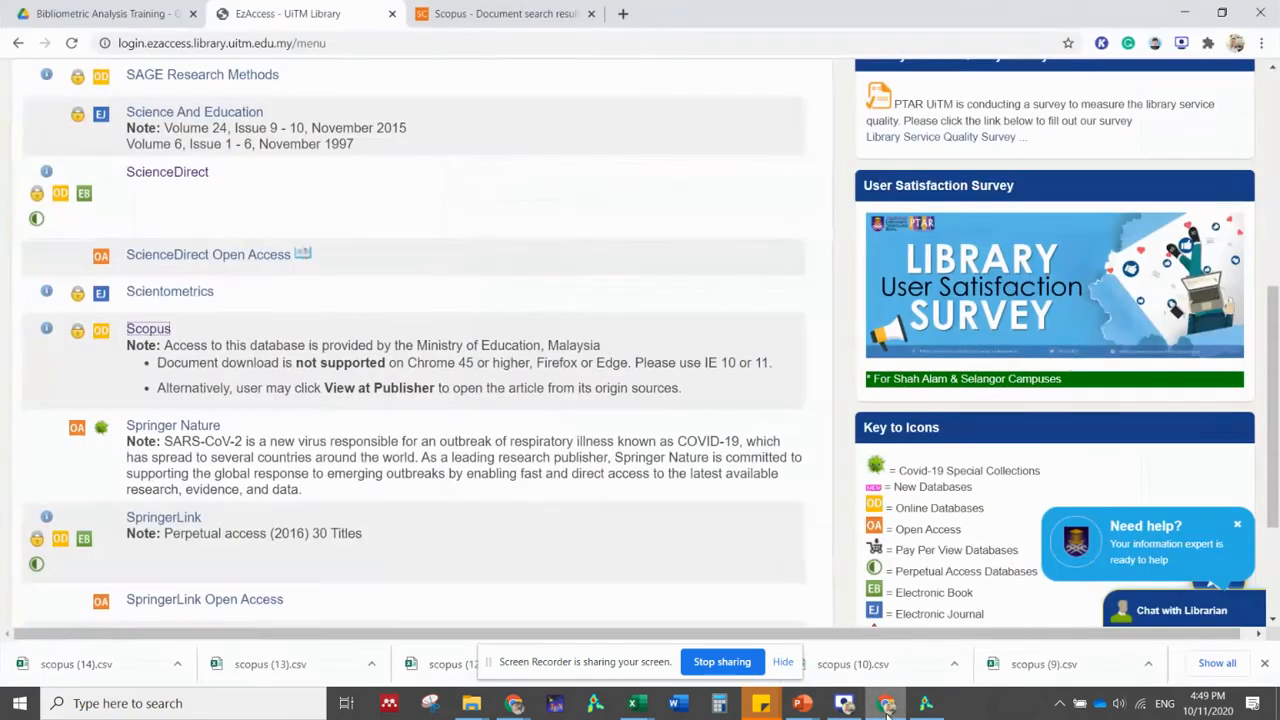
{"action": "left_click", "coordinate": [886, 708]}
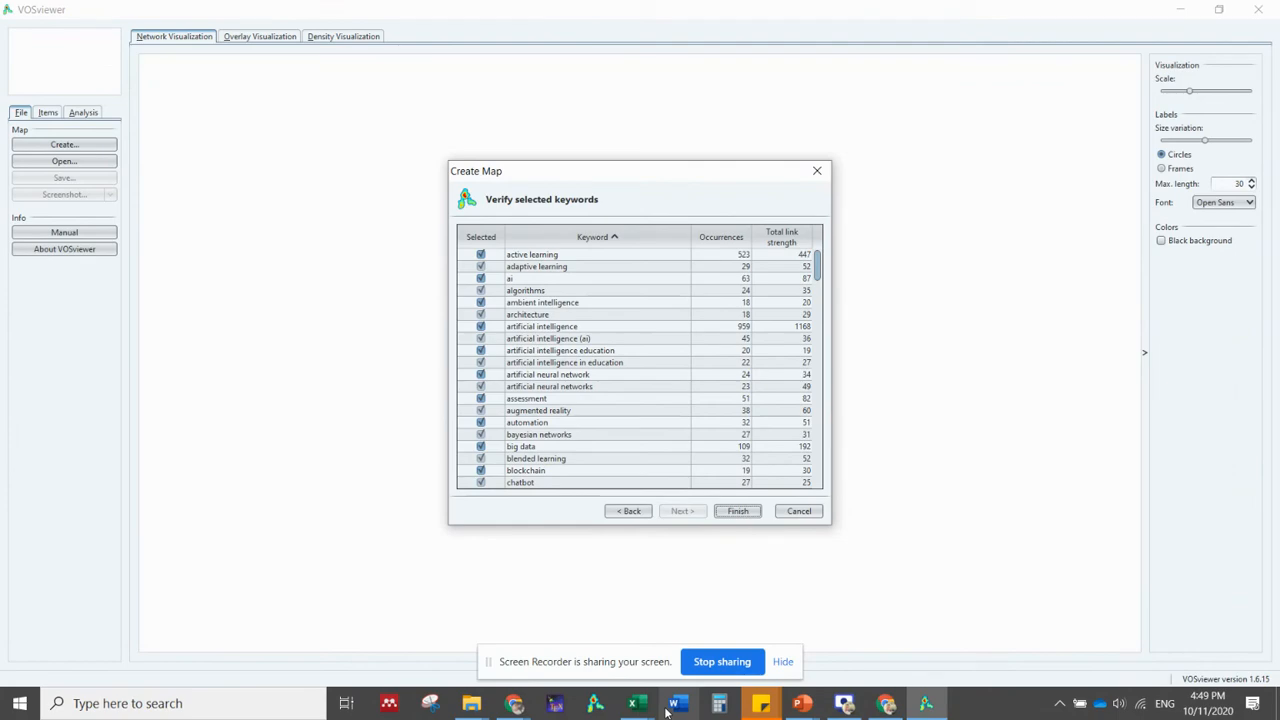
Switch to Excel, copy artificial neural network from B12 of AI EDU, and paste it into B13 of thesaurusfile_malaysia_3128
{"action": "left_click", "coordinate": [633, 703]}
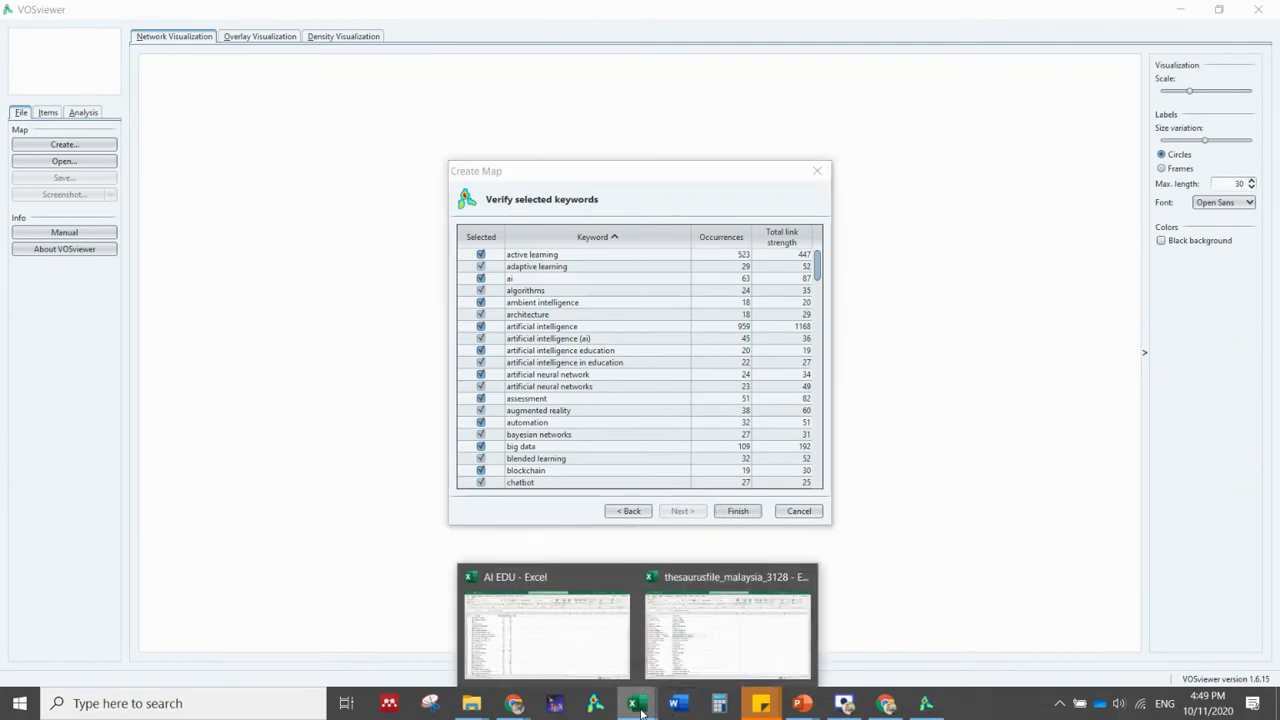
{"action": "left_click", "coordinate": [573, 654]}
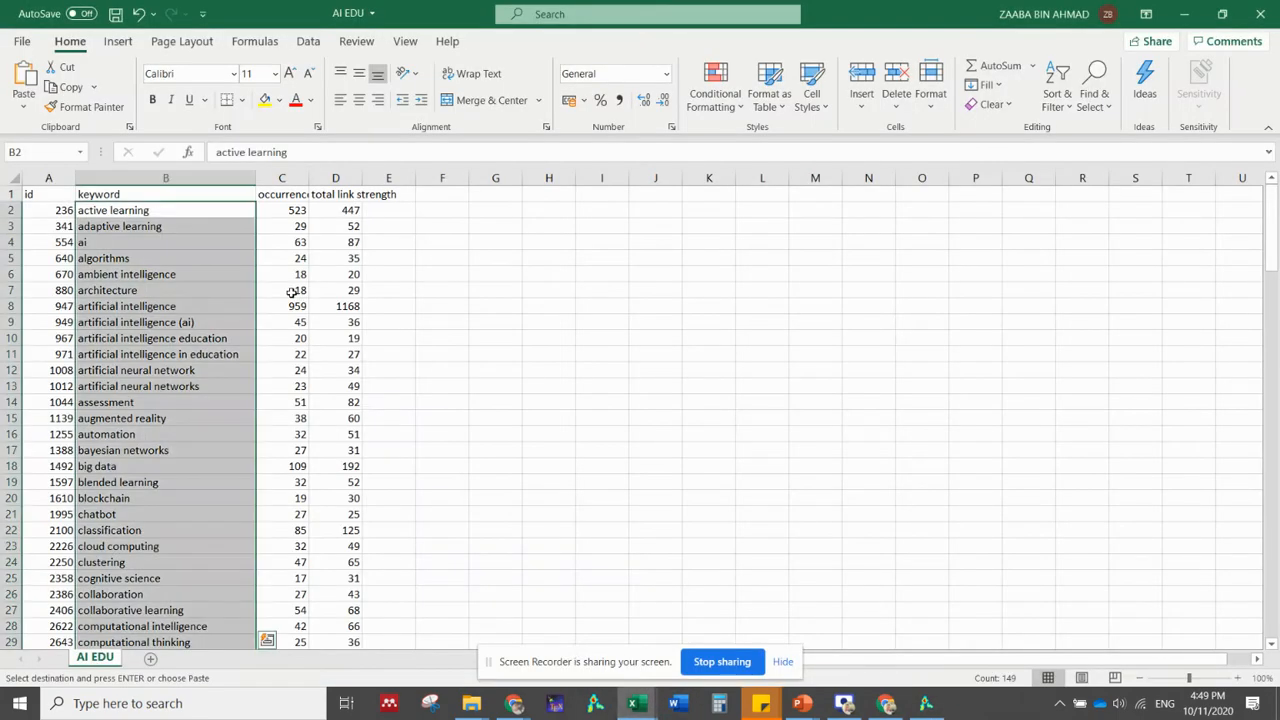
{"action": "left_click", "coordinate": [188, 371]}
{"action": "right_click", "coordinate": [188, 371]}
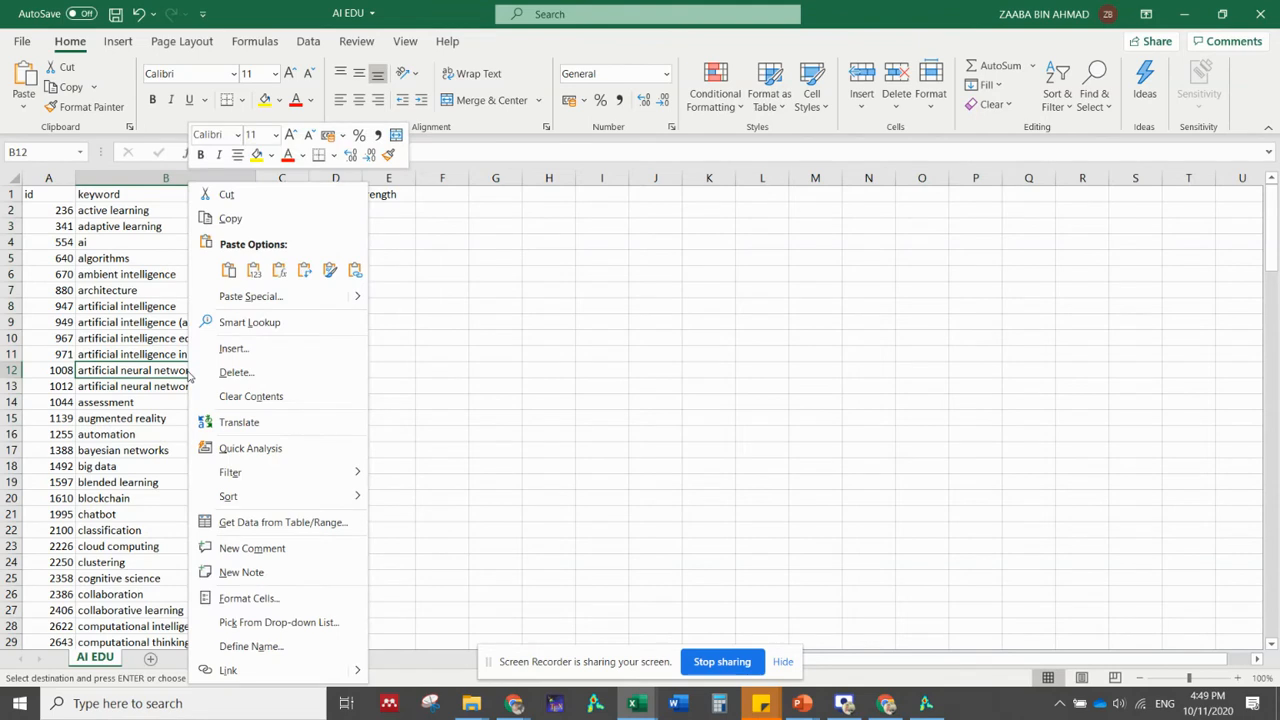
{"action": "left_click", "coordinate": [240, 220]}
{"action": "left_click", "coordinate": [637, 705]}
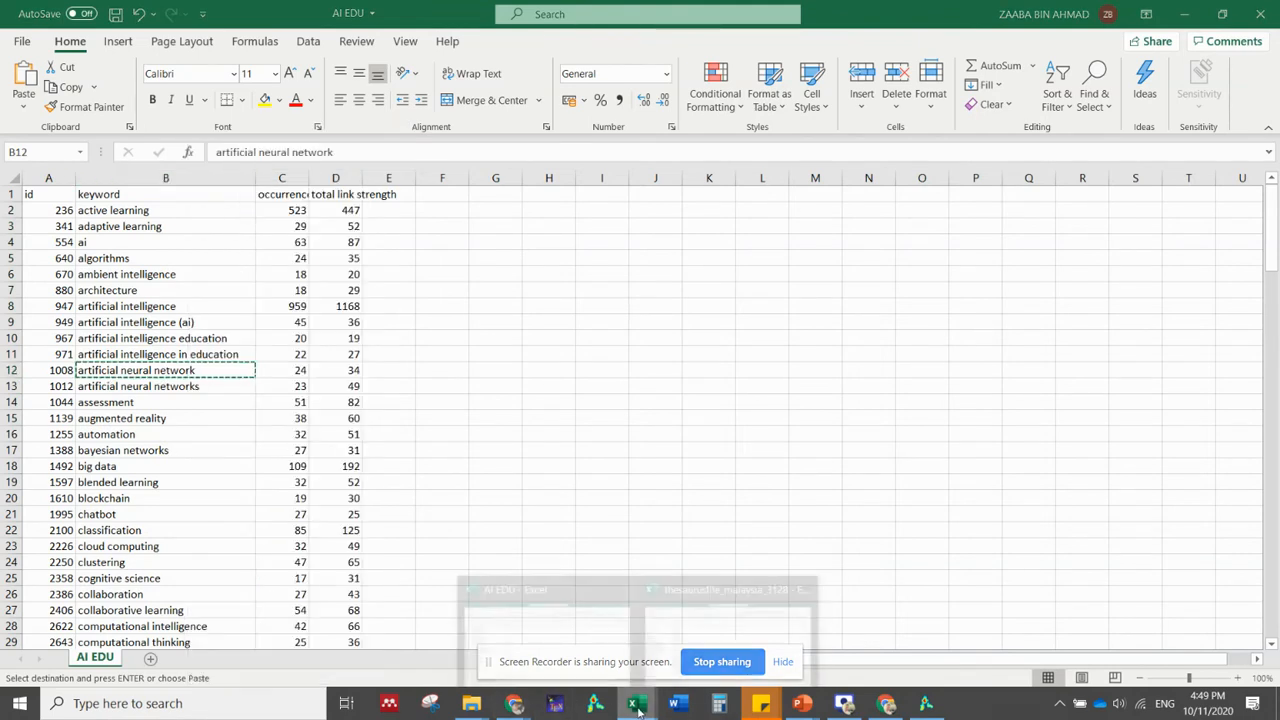
{"action": "left_click", "coordinate": [730, 630]}
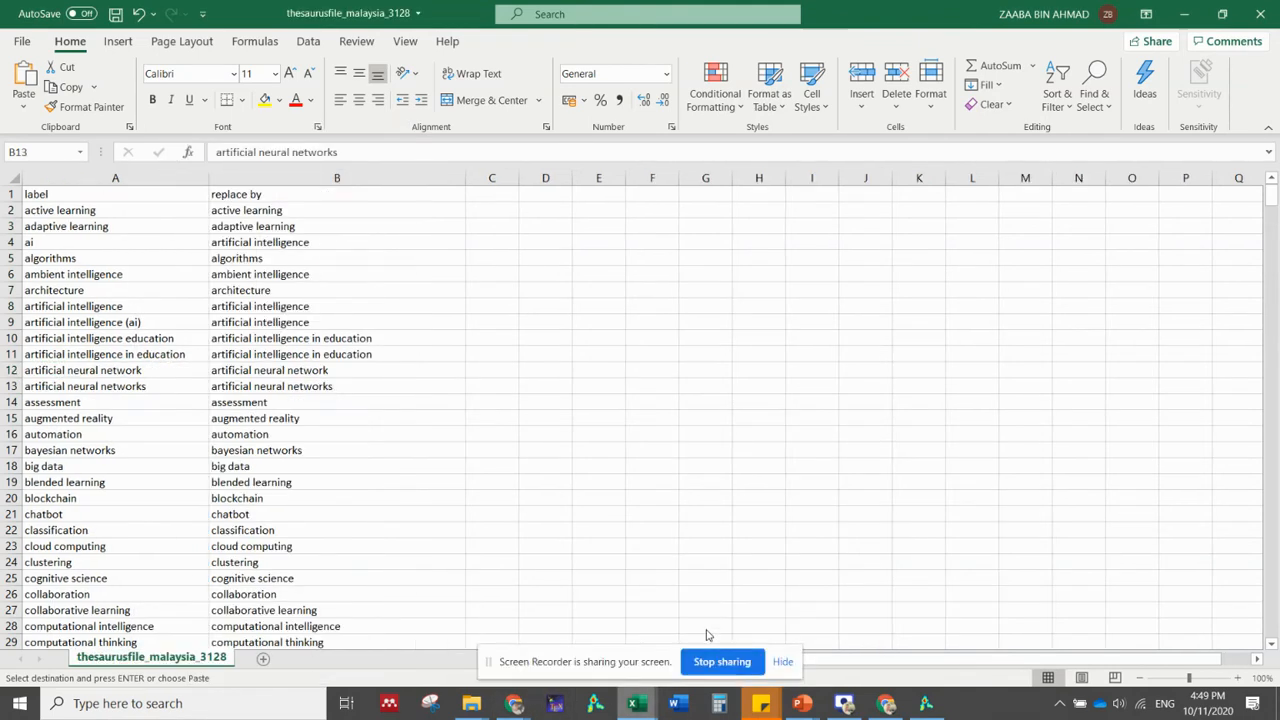
{"action": "right_click", "coordinate": [304, 387]}
{"action": "left_click", "coordinate": [337, 272]}
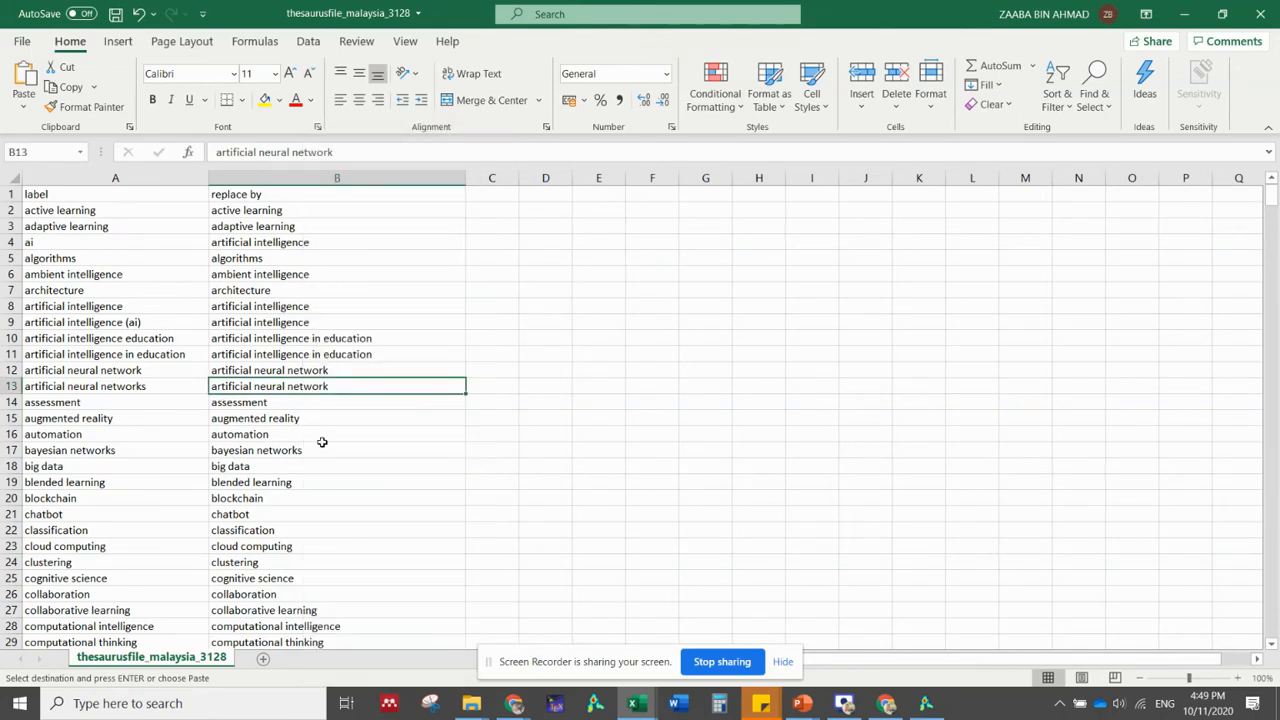
Look through the replacement terms below for further variants and select the decision support entries in B41:B43
{"action": "scroll", "coordinate": [322, 442], "scroll_direction": "down", "scroll_amount": 1}
{"action": "scroll", "coordinate": [275, 408], "scroll_direction": "down", "scroll_amount": 4}
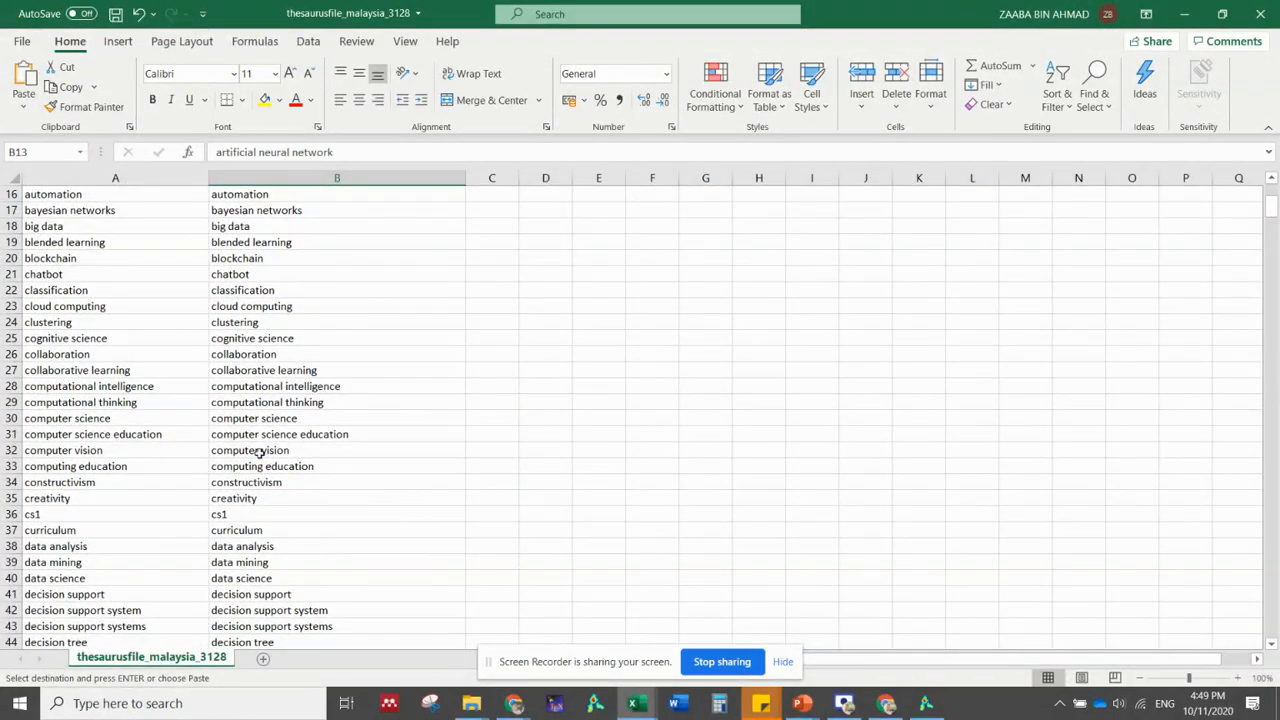
{"action": "scroll", "coordinate": [268, 386], "scroll_direction": "down", "scroll_amount": 3}
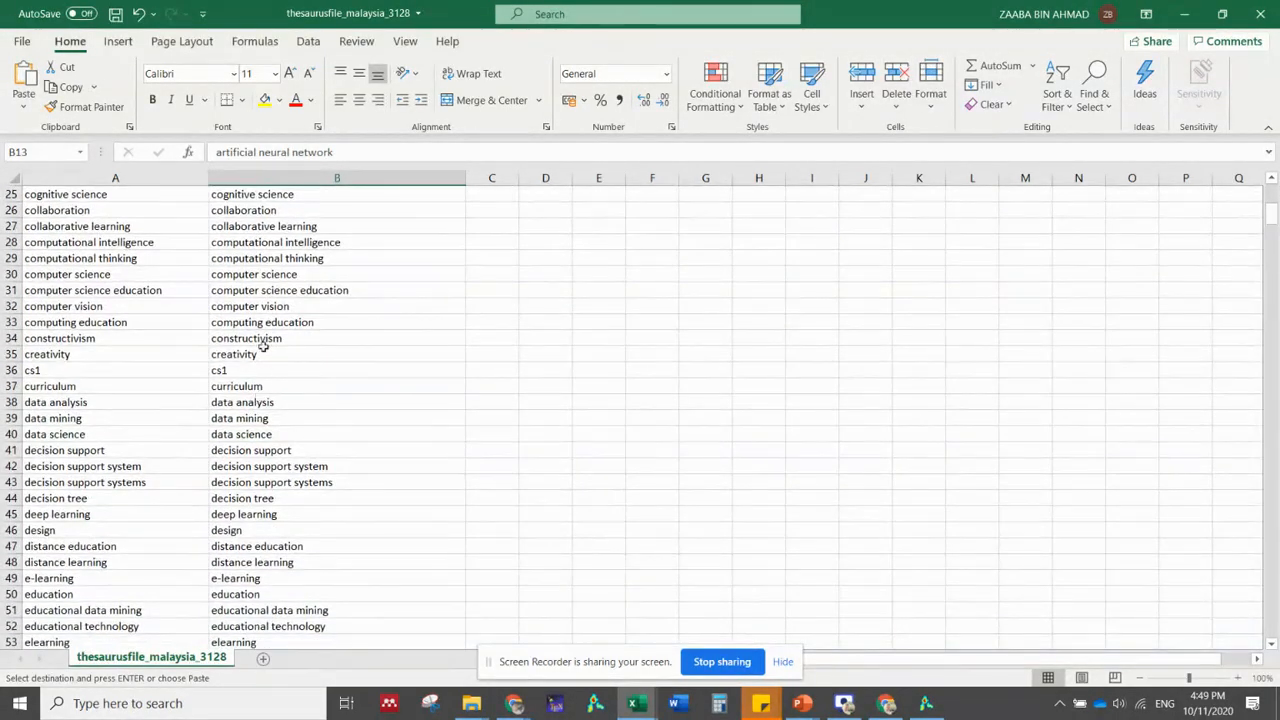
{"action": "scroll", "coordinate": [254, 360], "scroll_direction": "down", "scroll_amount": 3}
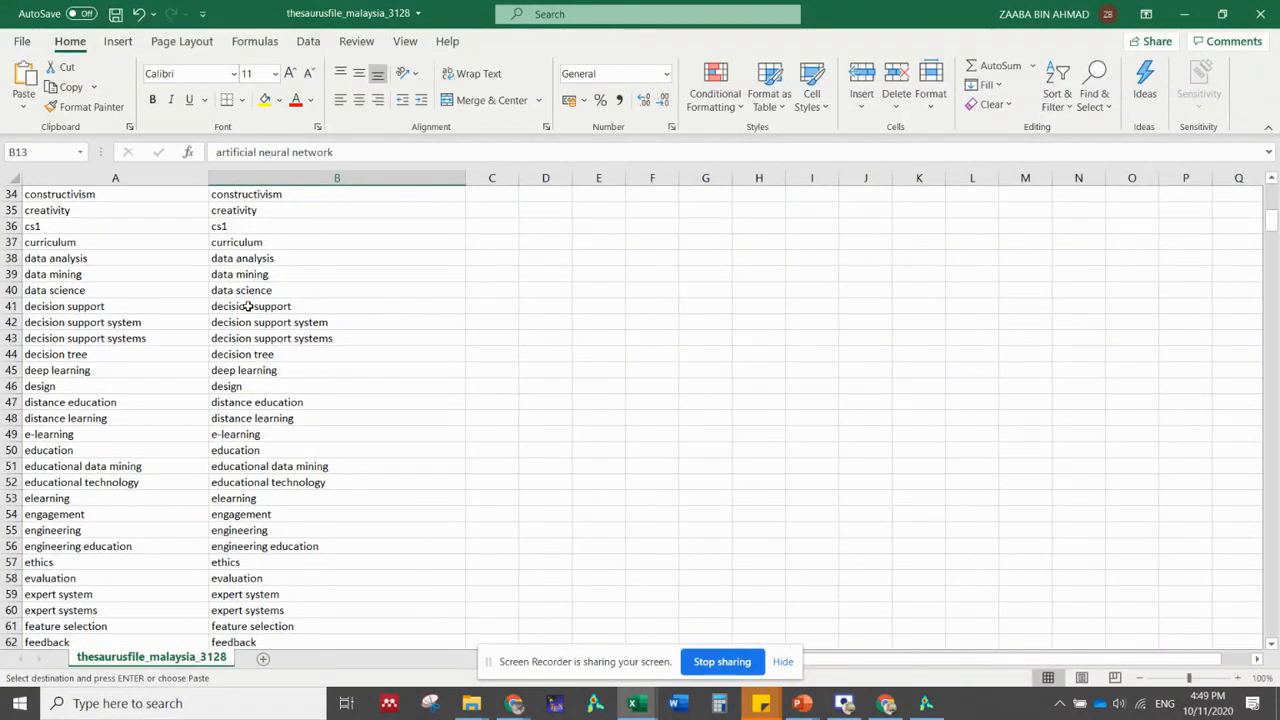
{"action": "left_click", "coordinate": [248, 306]}
{"action": "left_click", "coordinate": [247, 322]}
{"action": "left_click", "coordinate": [245, 340]}
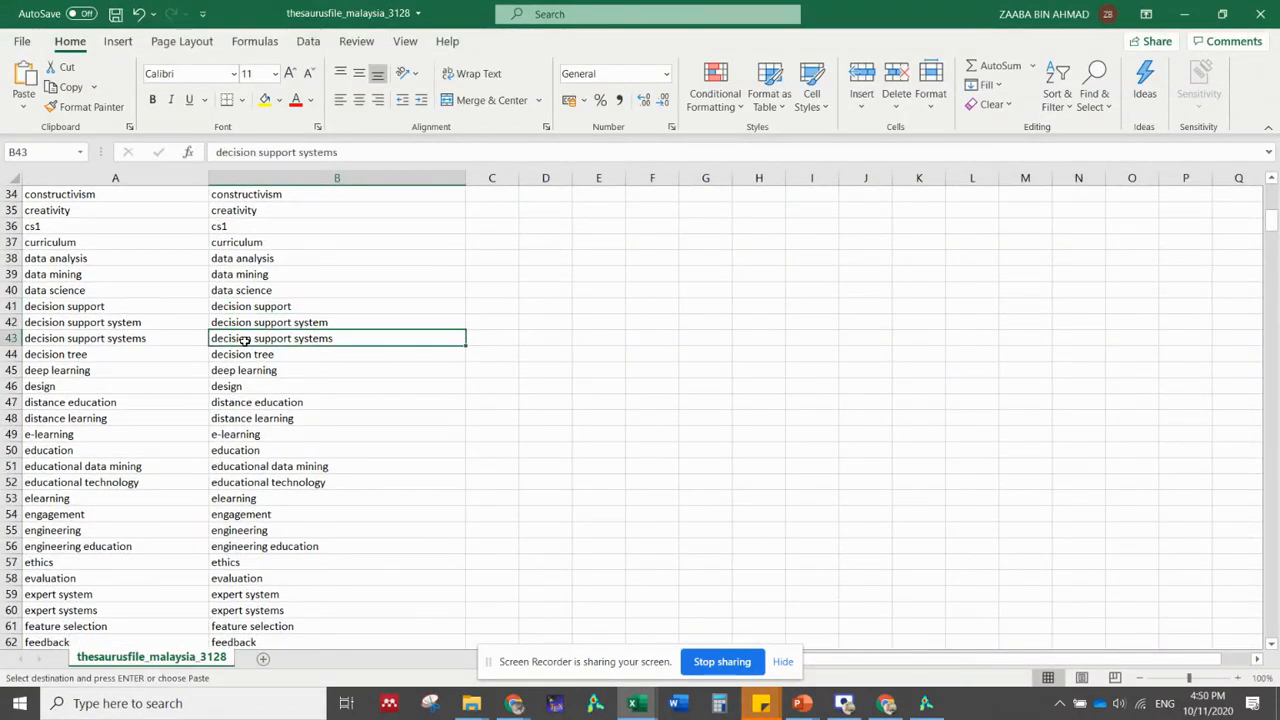
{"action": "left_click_drag", "start_coordinate": [276, 306], "coordinate": [272, 340]}
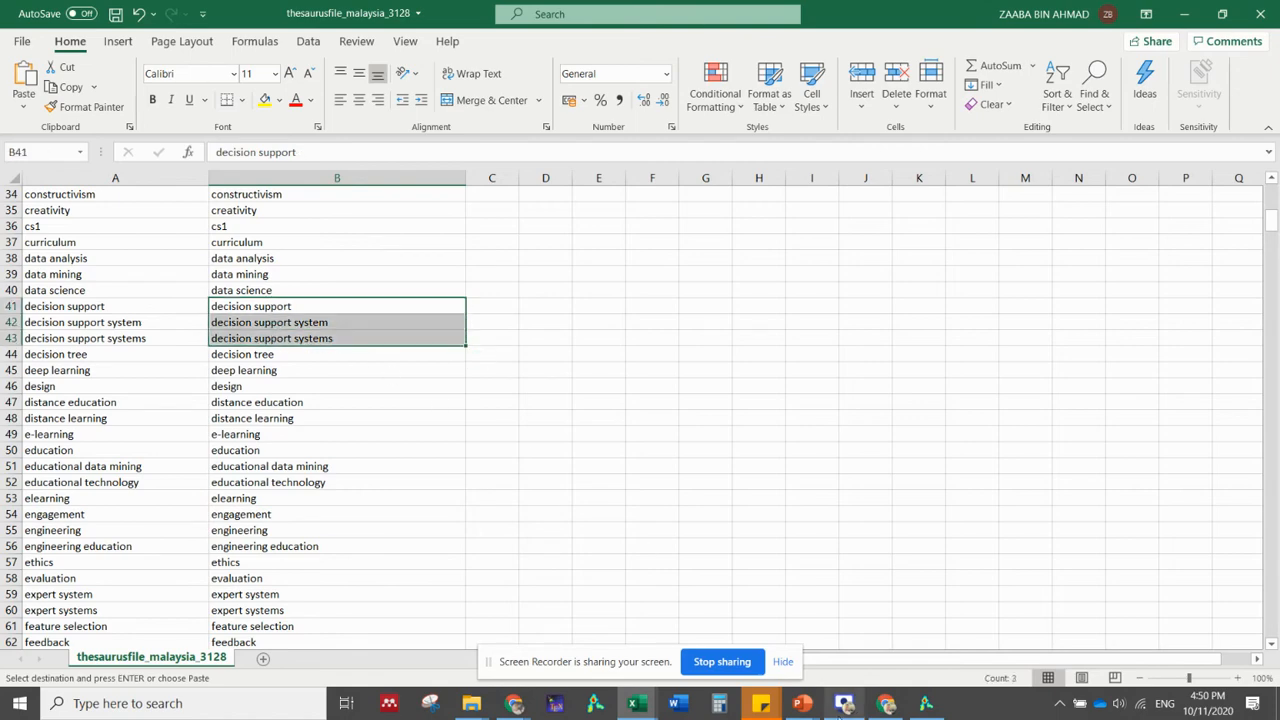
Switch to VOSviewer and compare the occurrences of decision support, decision support system and decision support systems
{"action": "left_click", "coordinate": [843, 704]}
{"action": "left_click", "coordinate": [843, 704]}
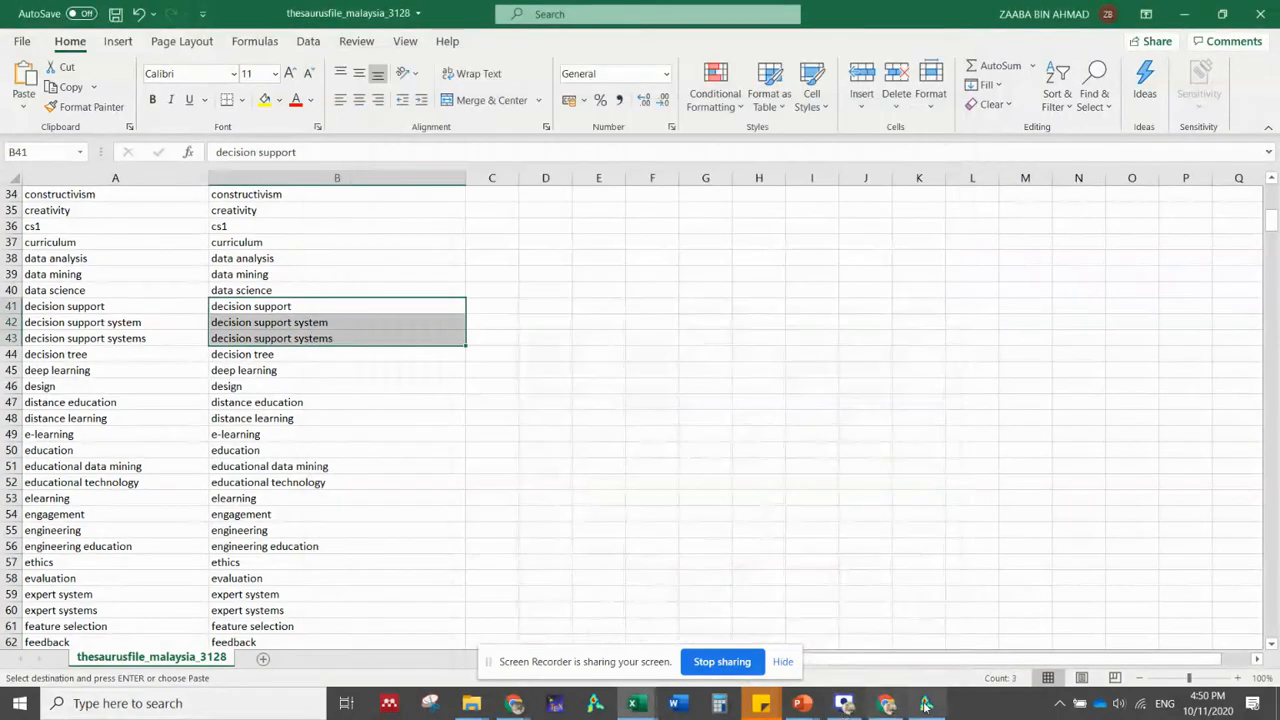
{"action": "left_click", "coordinate": [926, 704]}
{"action": "scroll", "coordinate": [572, 399], "scroll_direction": "down", "scroll_amount": 6}
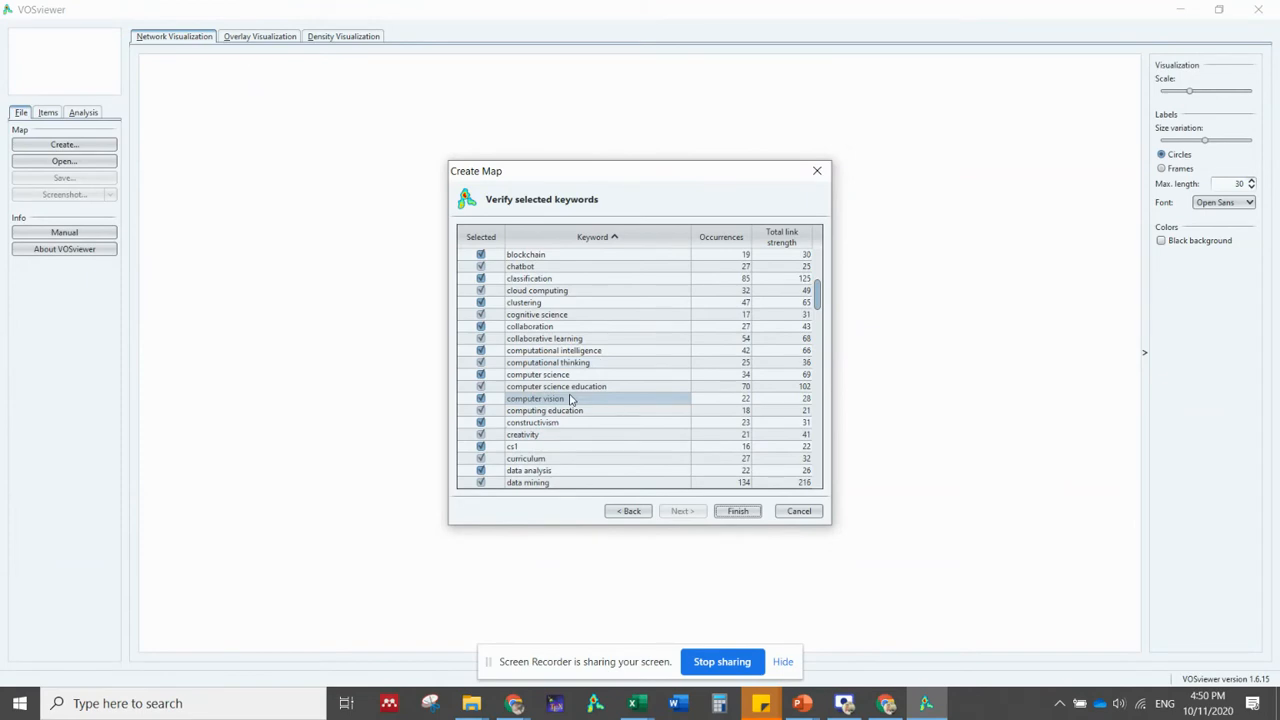
{"action": "scroll", "coordinate": [572, 399], "scroll_direction": "down", "scroll_amount": 5}
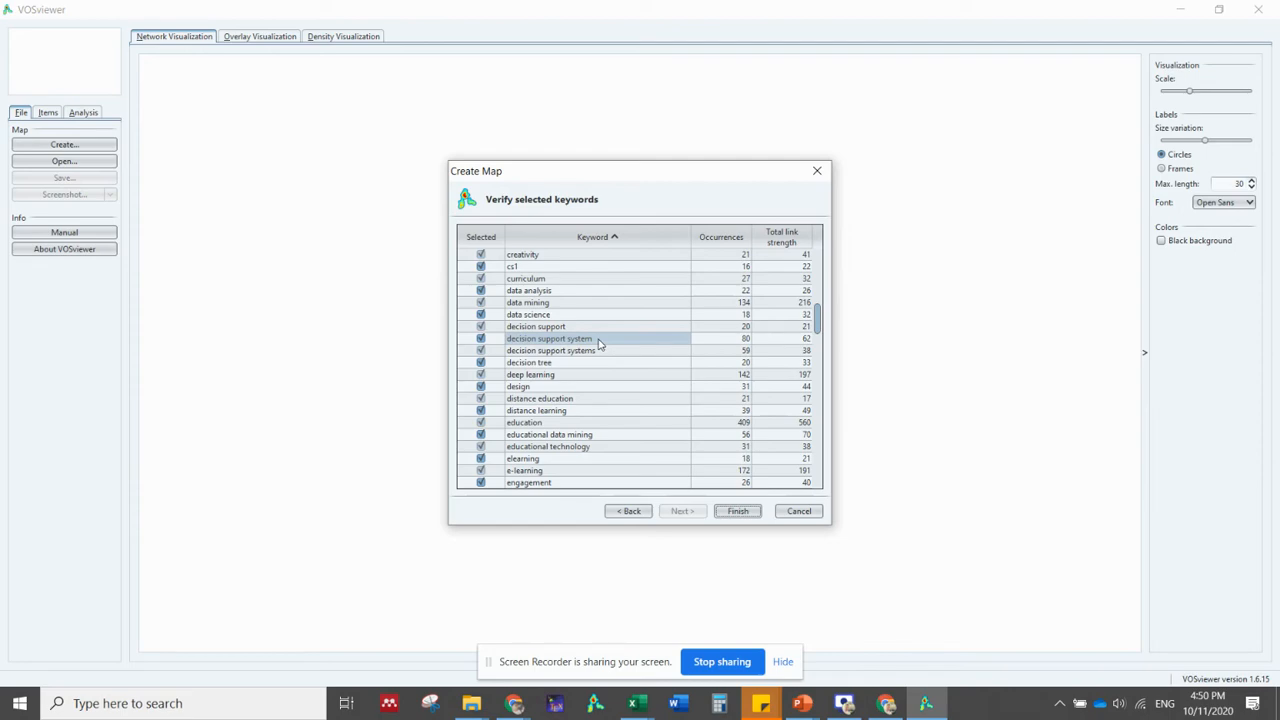
{"action": "left_click", "coordinate": [886, 703]}
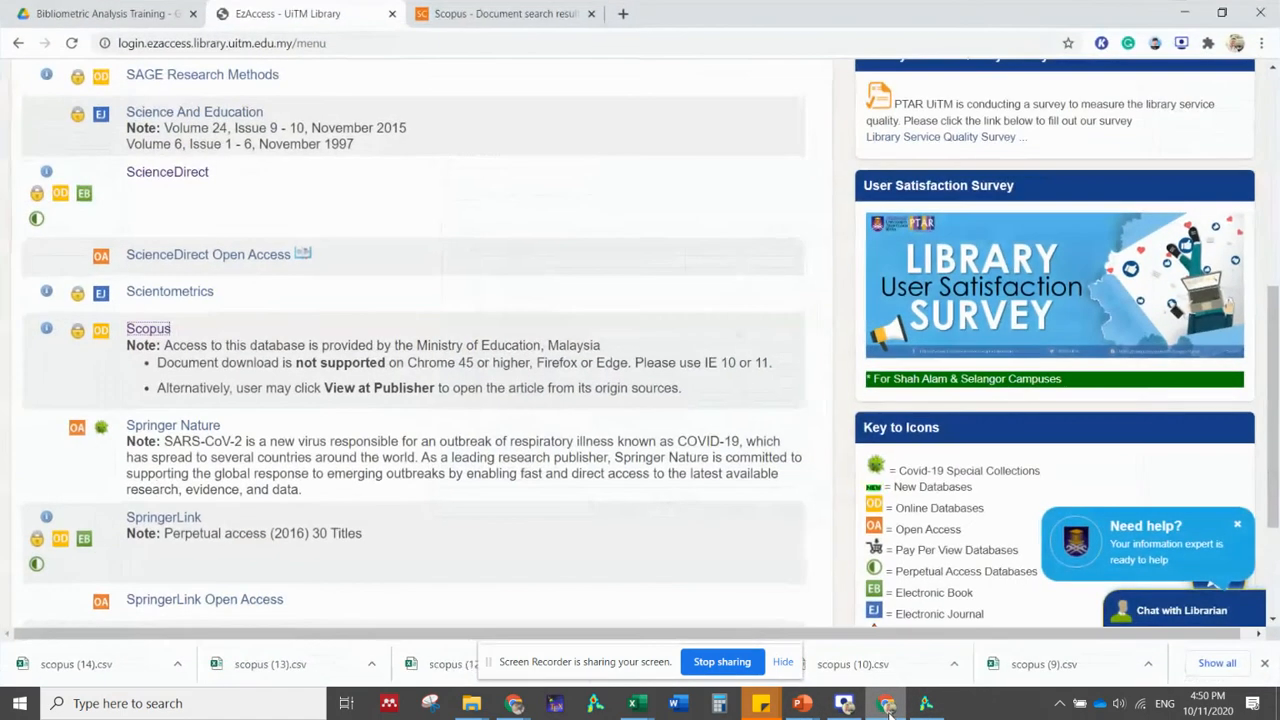
{"action": "left_click", "coordinate": [886, 703]}
Back in thesaurusfile_malaysia_3128 in Excel, copy decision support system from B42 into B41 and B43 as the replacement for both variants
{"action": "mouse_move", "coordinate": [632, 703]}
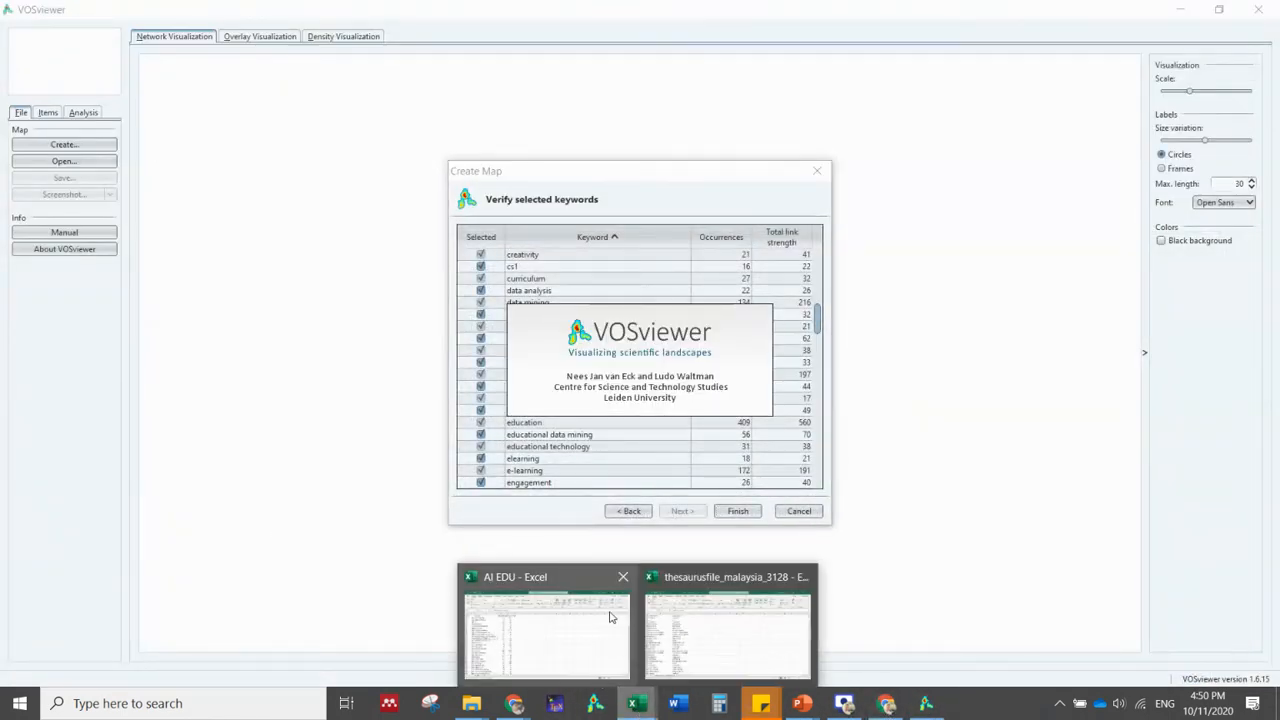
{"action": "left_click", "coordinate": [735, 643]}
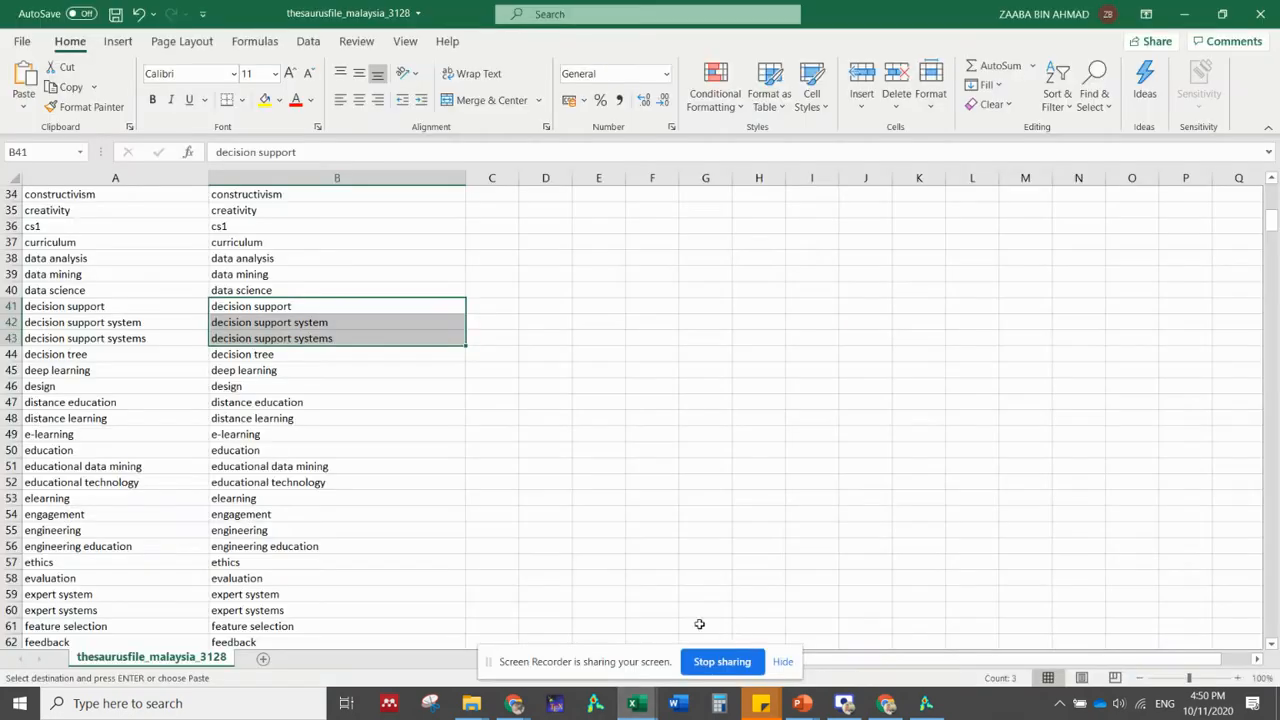
{"action": "left_click", "coordinate": [275, 322]}
{"action": "right_click", "coordinate": [275, 322]}
{"action": "left_click", "coordinate": [300, 214]}
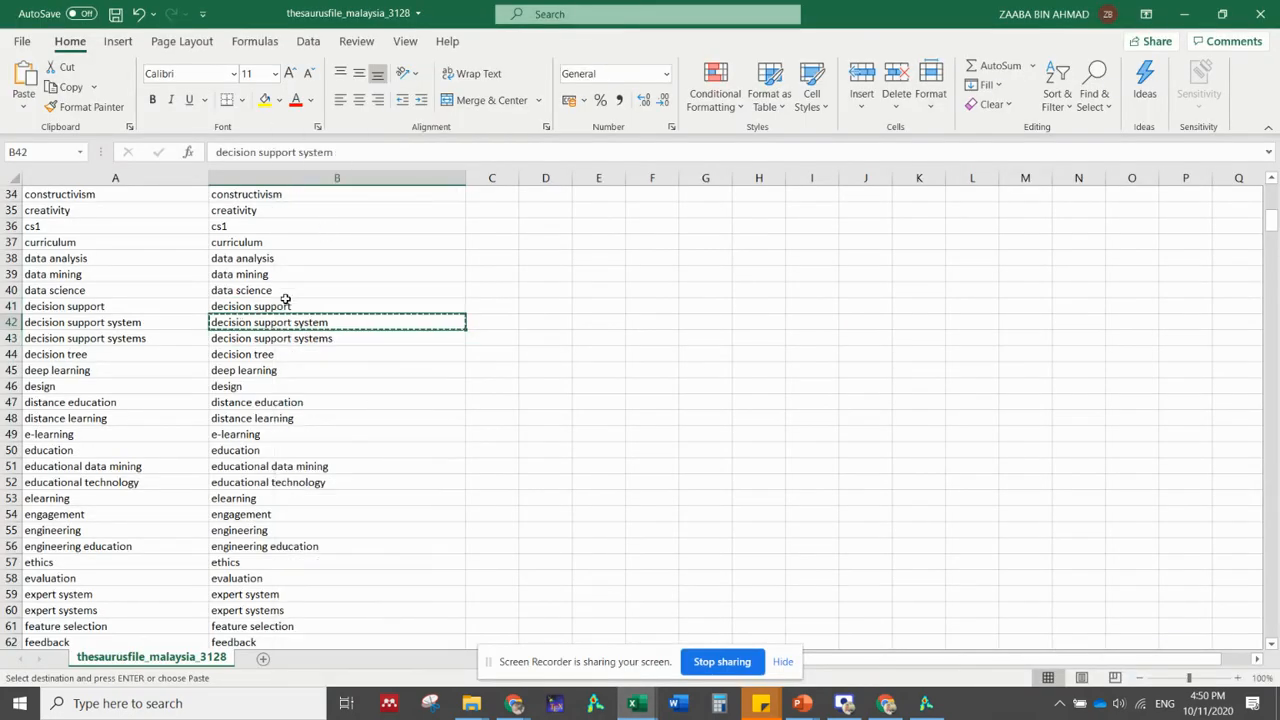
{"action": "left_click", "coordinate": [283, 307]}
{"action": "right_click", "coordinate": [283, 307]}
{"action": "left_click", "coordinate": [323, 268]}
{"action": "left_click", "coordinate": [288, 340]}
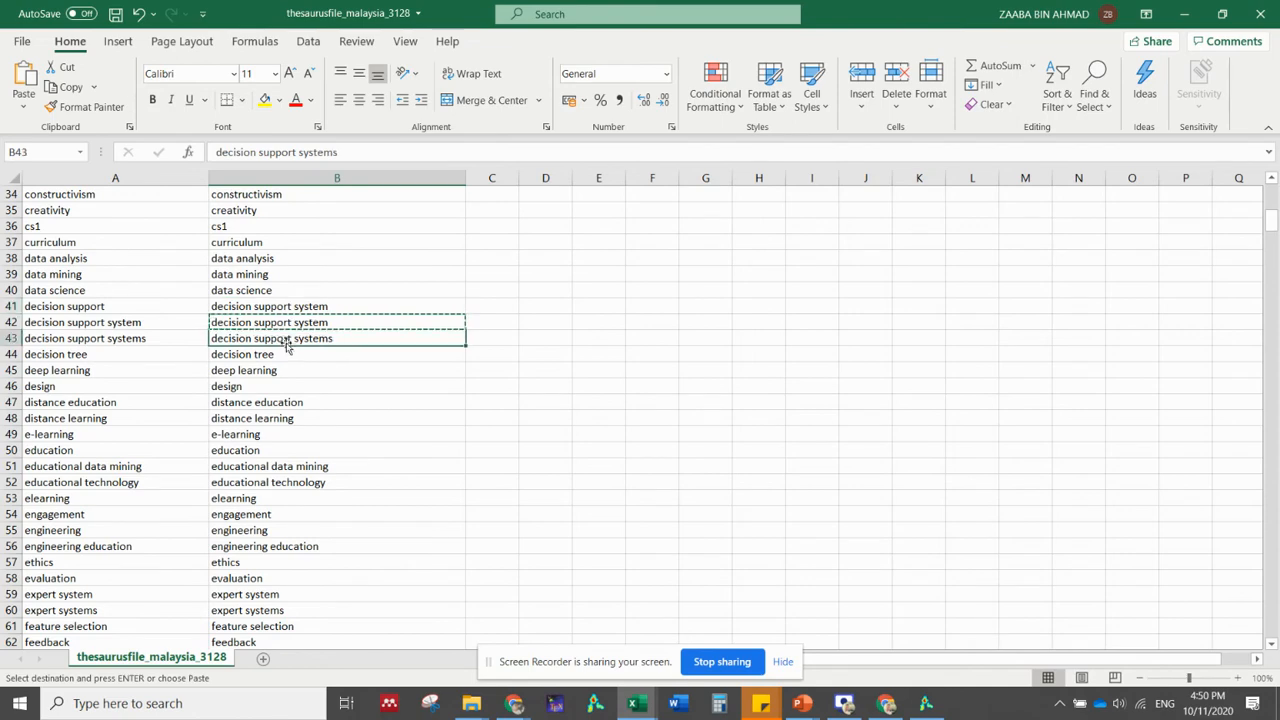
{"action": "right_click", "coordinate": [290, 340]}
{"action": "left_click", "coordinate": [325, 268]}
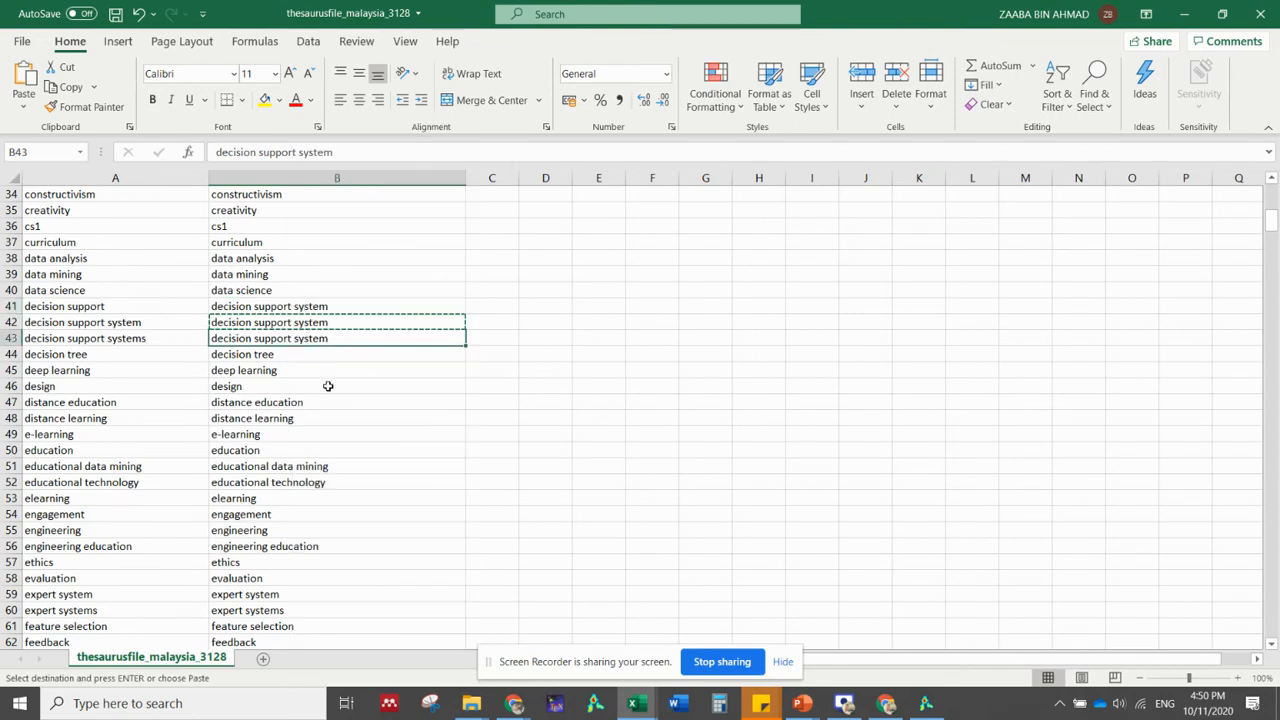
Look through the remaining keywords for variants and check expert system and expert systems in B59 and B60
{"action": "scroll", "coordinate": [305, 385], "scroll_direction": "down", "scroll_amount": 20}
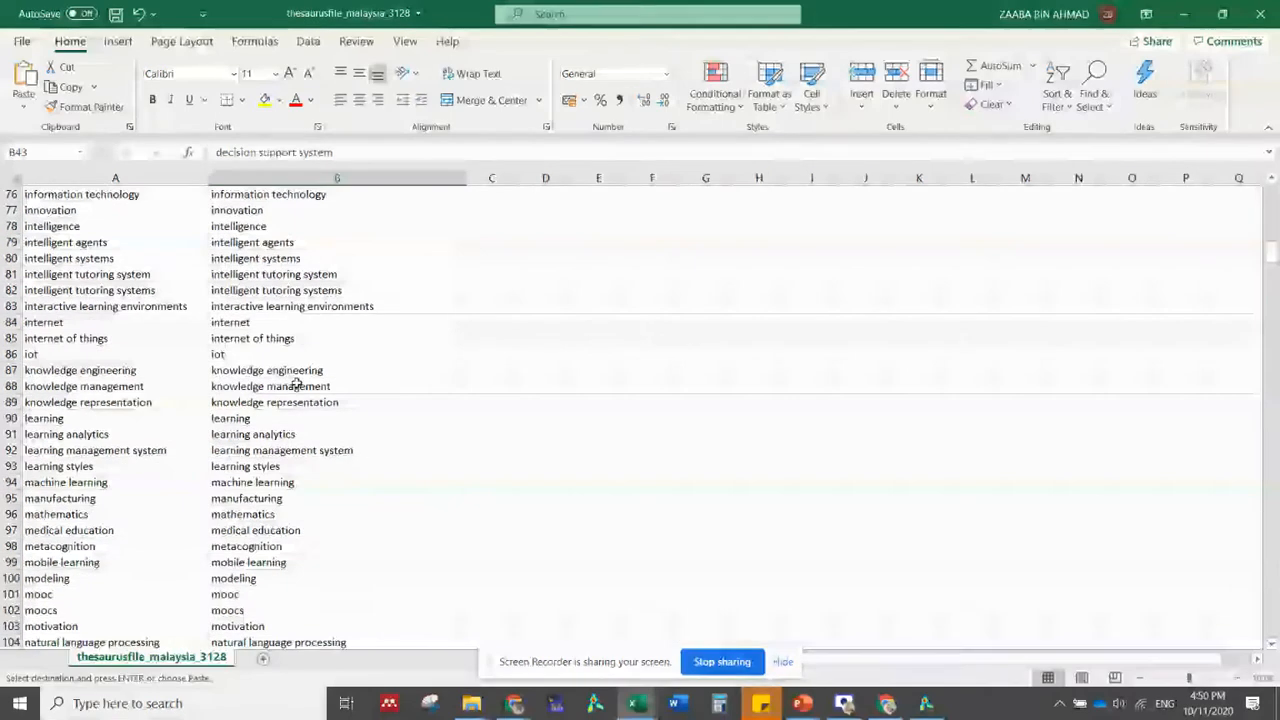
{"action": "scroll", "coordinate": [289, 390], "scroll_direction": "down", "scroll_amount": 15}
{"action": "scroll", "coordinate": [289, 403], "scroll_direction": "up", "scroll_amount": 13}
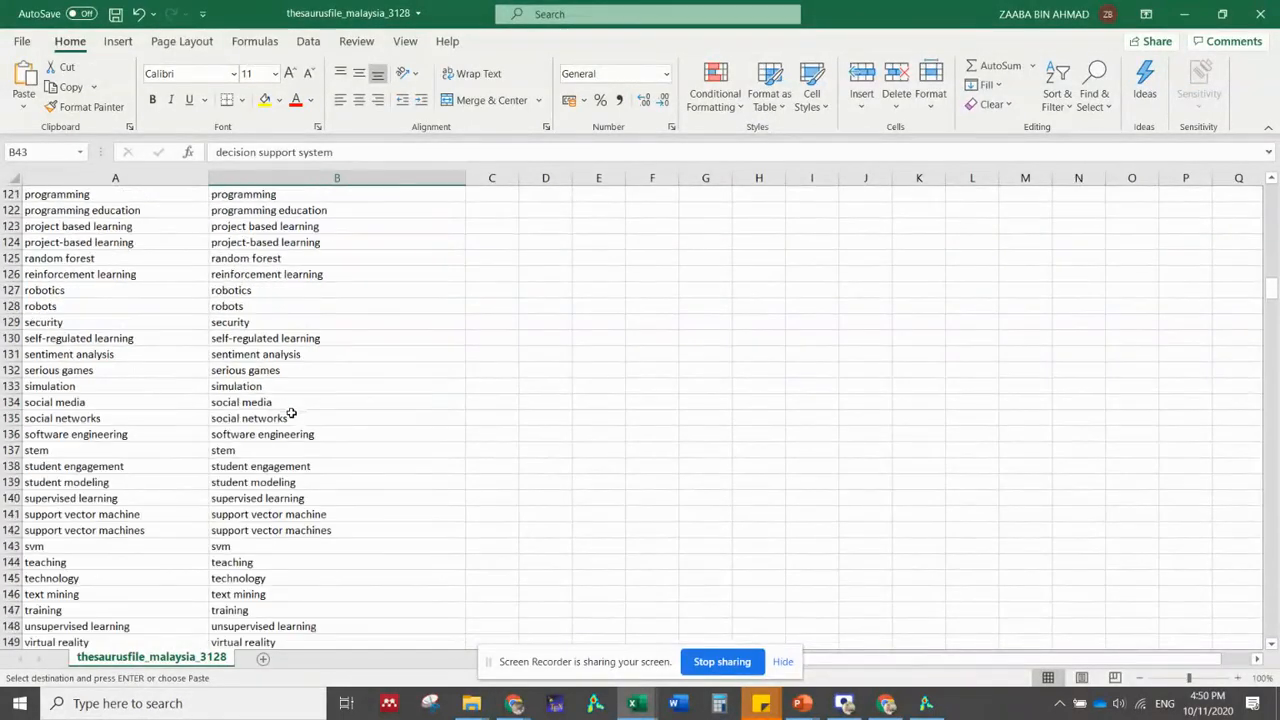
{"action": "scroll", "coordinate": [291, 413], "scroll_direction": "up", "scroll_amount": 10}
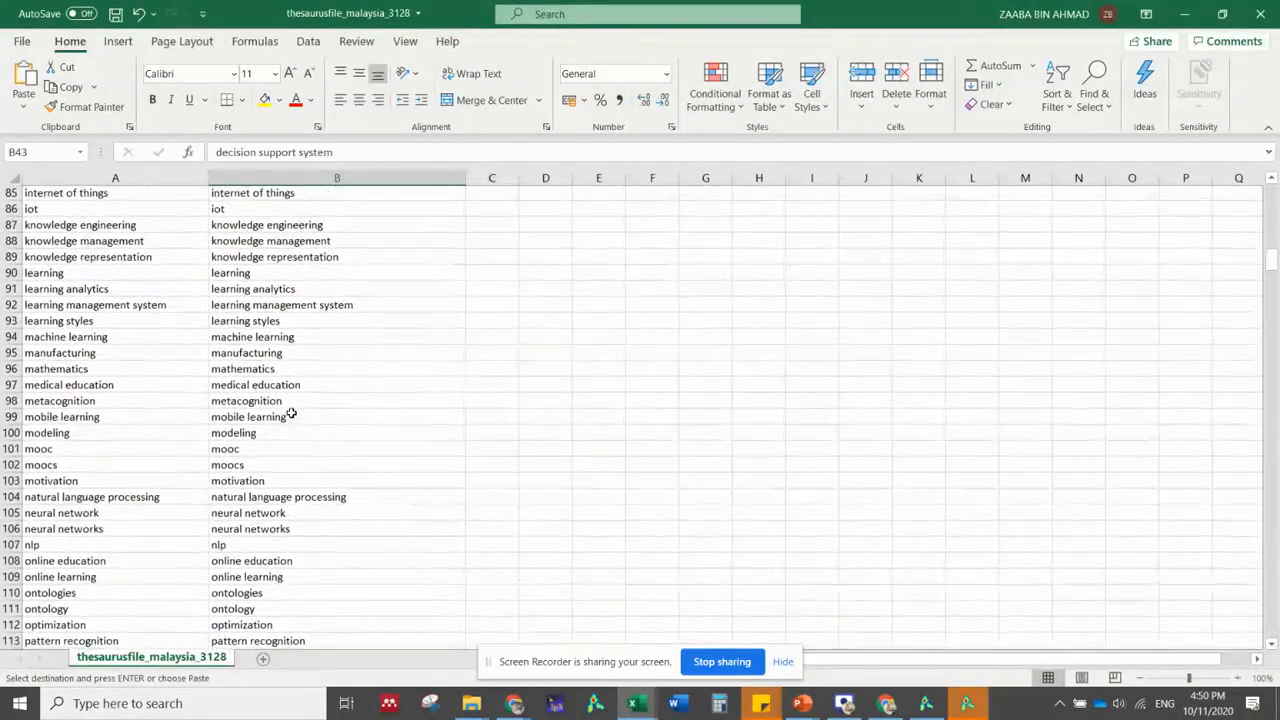
{"action": "scroll", "coordinate": [290, 416], "scroll_direction": "up", "scroll_amount": 12}
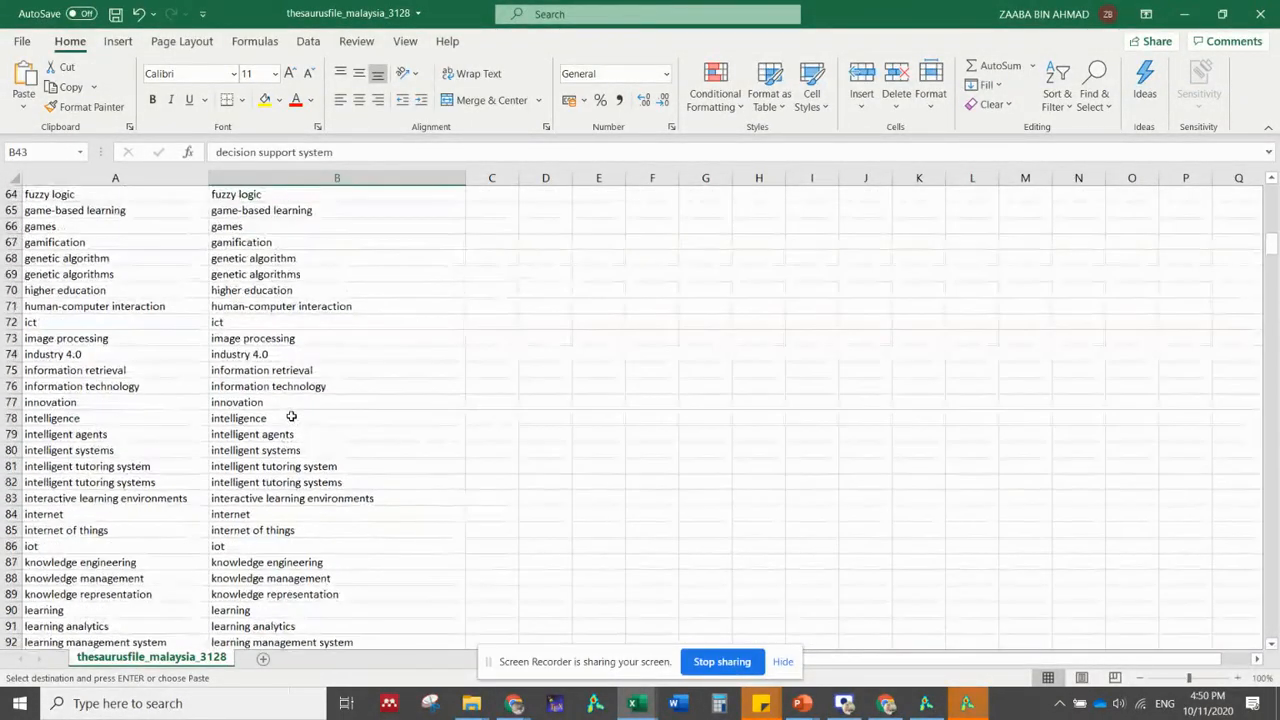
{"action": "scroll", "coordinate": [290, 416], "scroll_direction": "down", "scroll_amount": 3}
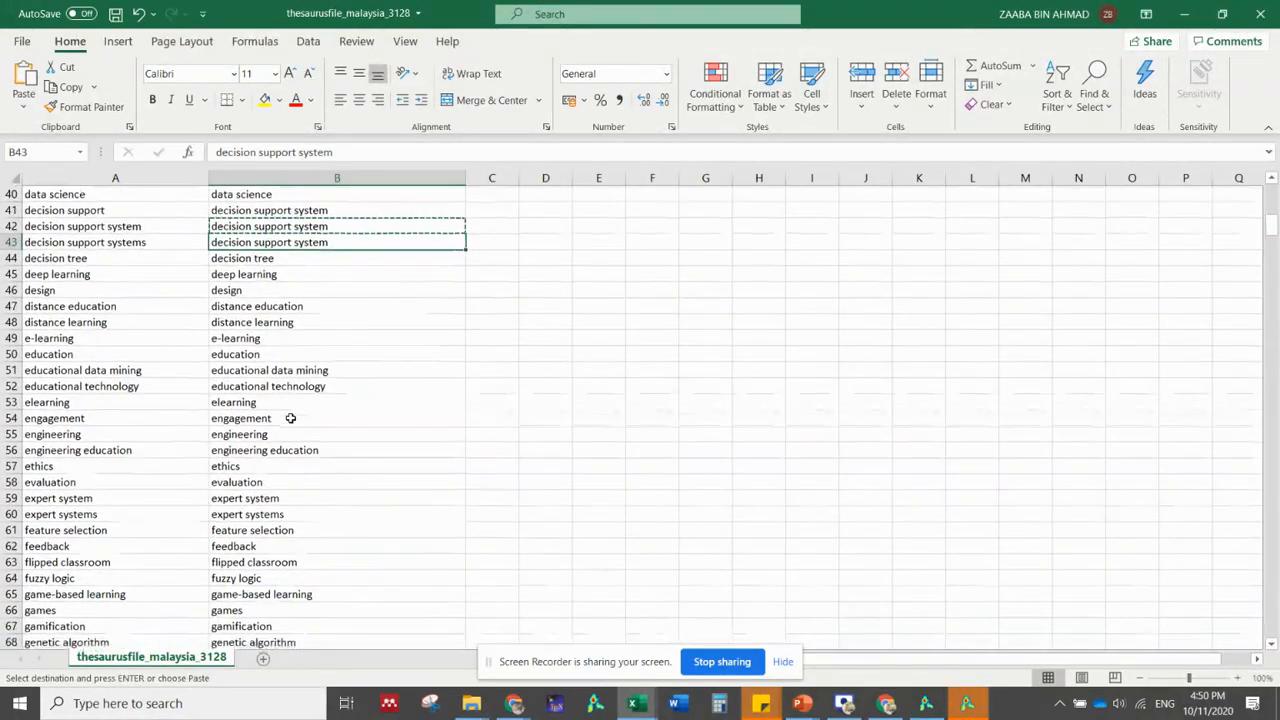
{"action": "left_click", "coordinate": [290, 407]}
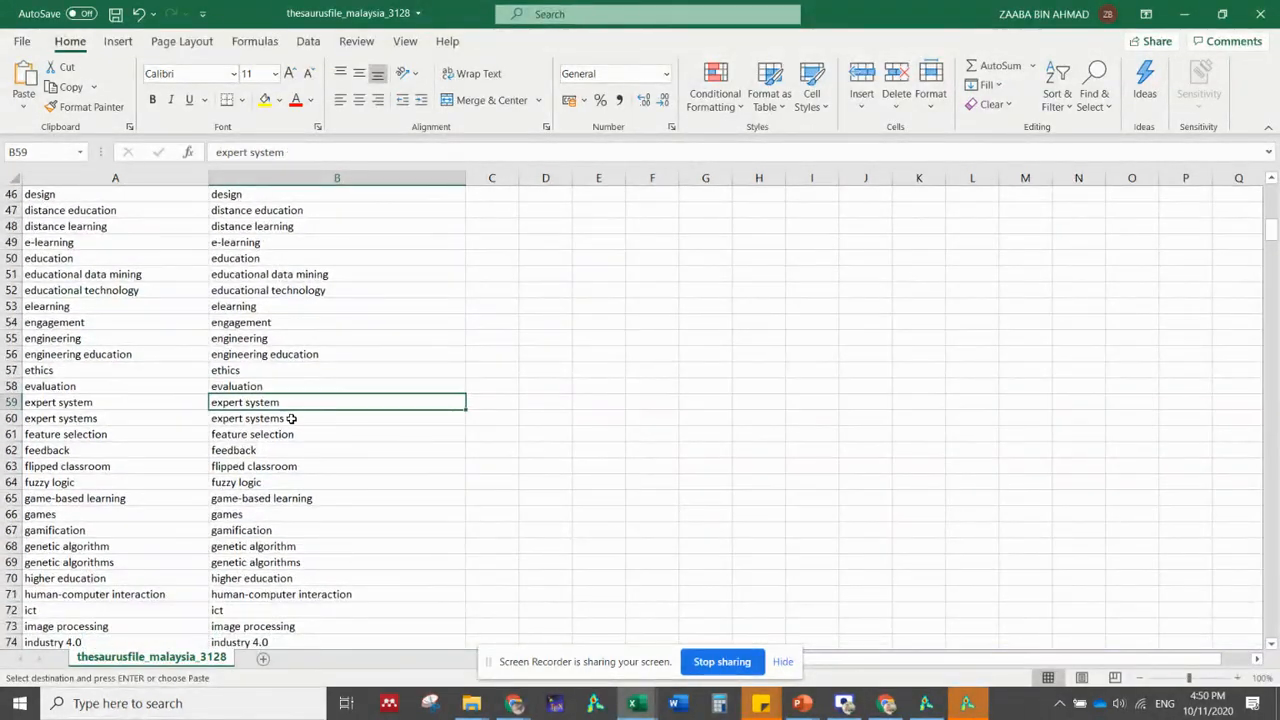
{"action": "left_click", "coordinate": [289, 417]}
Switch to VOSviewer and compare the occurrences of expert system and expert systems
{"action": "left_click", "coordinate": [926, 703]}
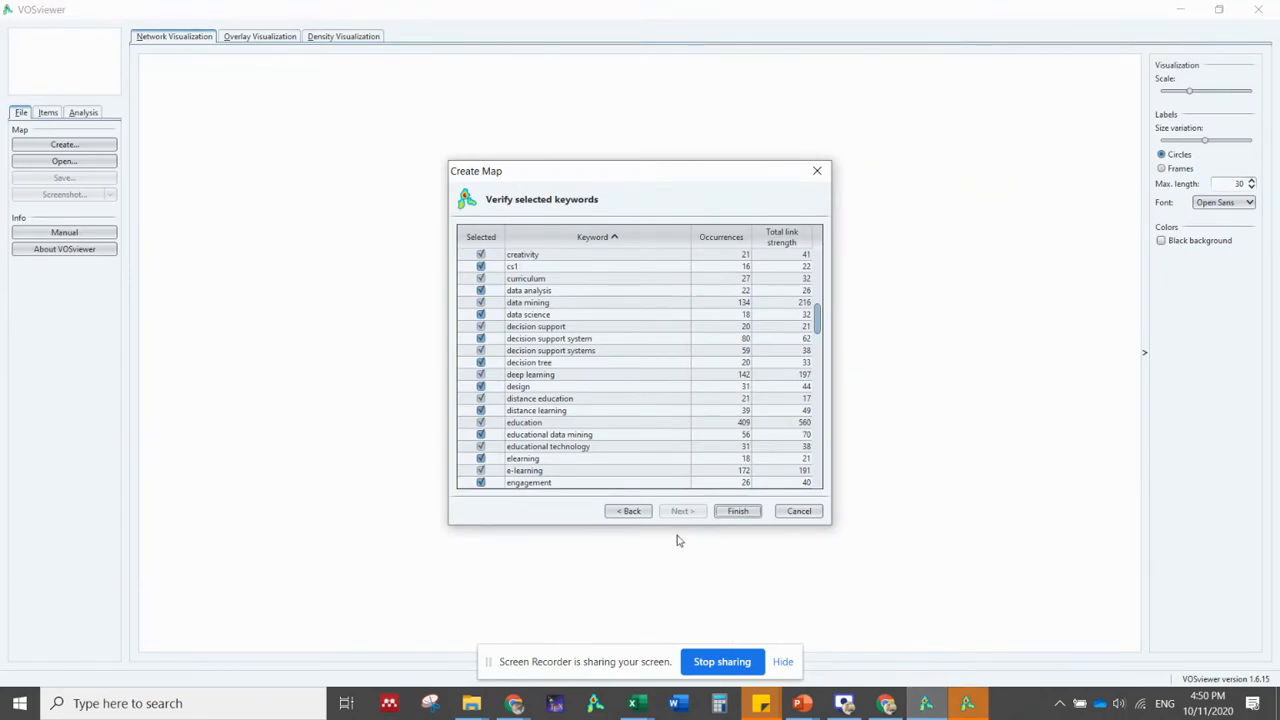
{"action": "scroll", "coordinate": [549, 387], "scroll_direction": "down", "scroll_amount": 2}
{"action": "scroll", "coordinate": [549, 387], "scroll_direction": "down", "scroll_amount": 1}
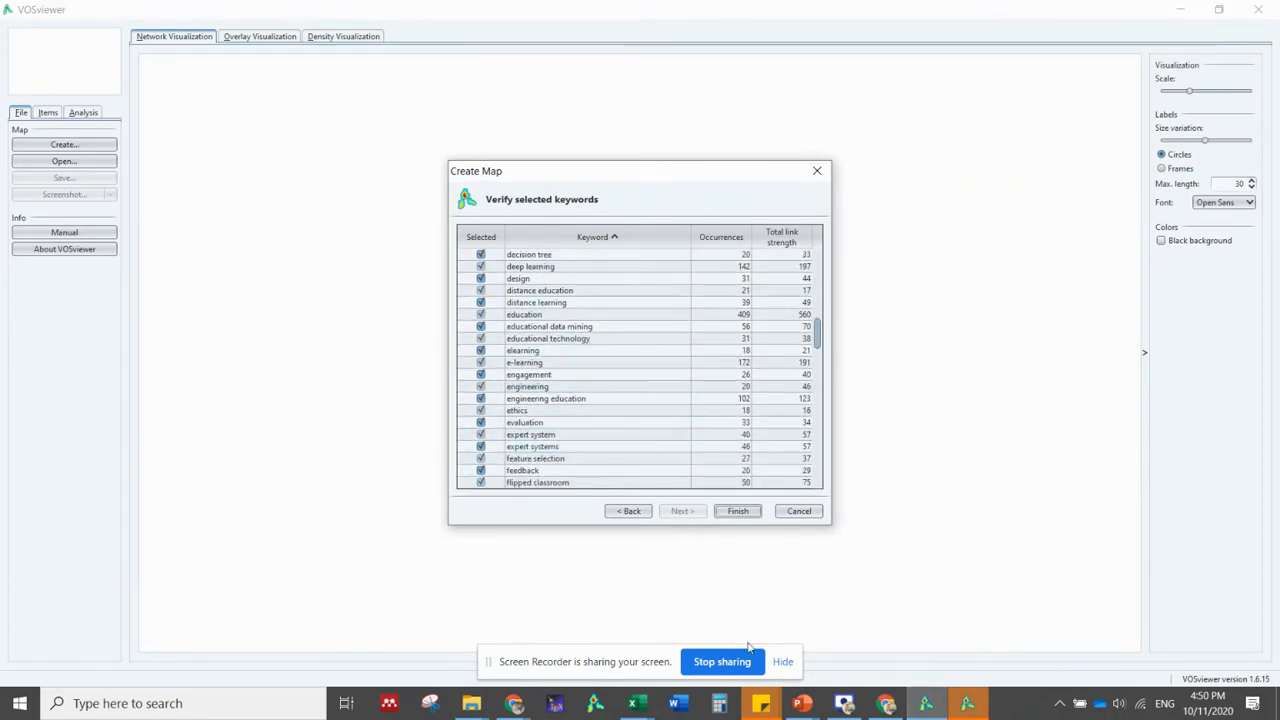
Switch to thesaurusfile_malaysia_3128 in Excel, copy expert systems from B60 into B59 as the replacement, and save the file
{"action": "left_click", "coordinate": [641, 705]}
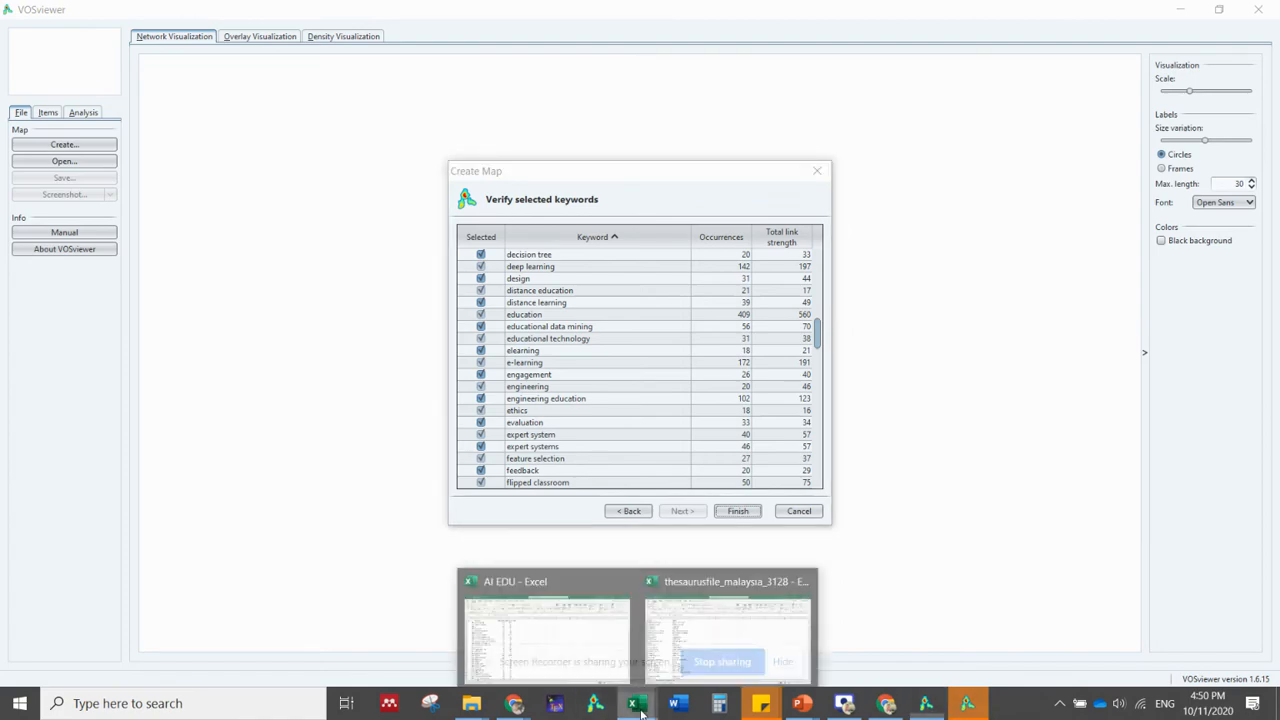
{"action": "left_click", "coordinate": [545, 625]}
{"action": "mouse_move", "coordinate": [634, 705]}
{"action": "left_click", "coordinate": [692, 648]}
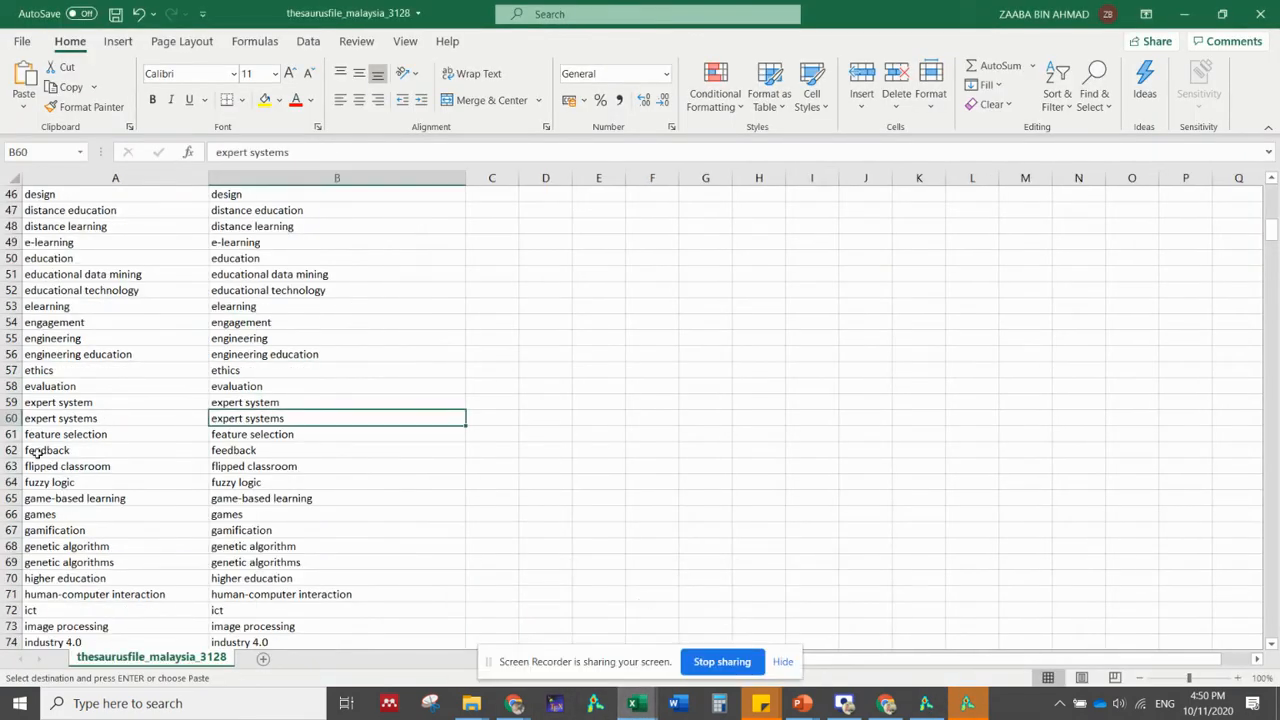
{"action": "right_click", "coordinate": [281, 418]}
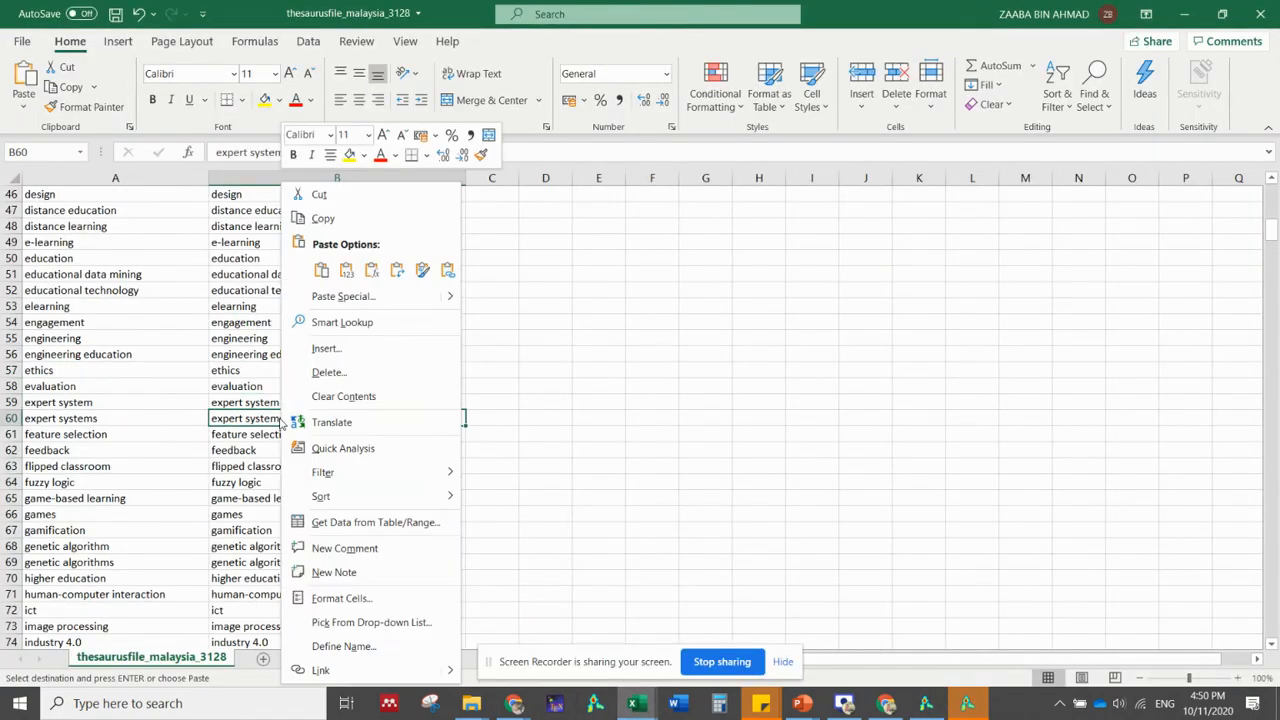
{"action": "left_click", "coordinate": [342, 222]}
{"action": "right_click", "coordinate": [262, 402]}
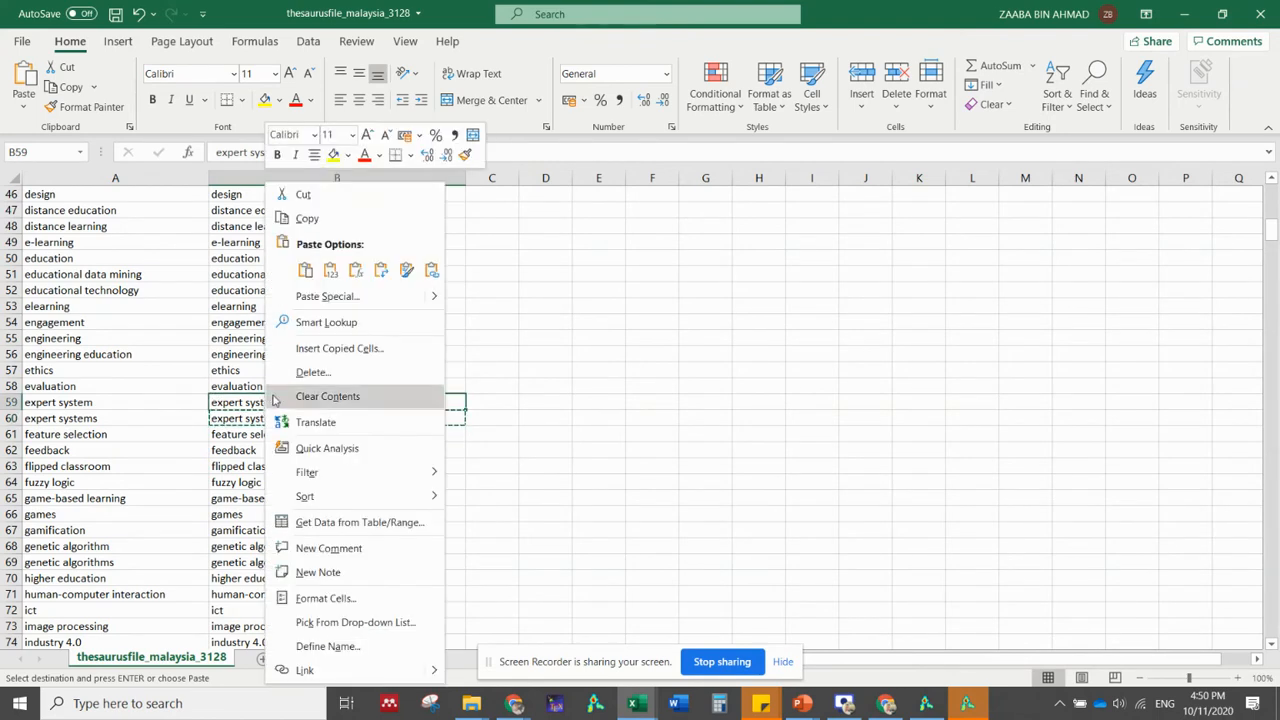
{"action": "left_click", "coordinate": [298, 266]}
{"action": "key", "text": "Right"}
{"action": "key", "text": "Right"}
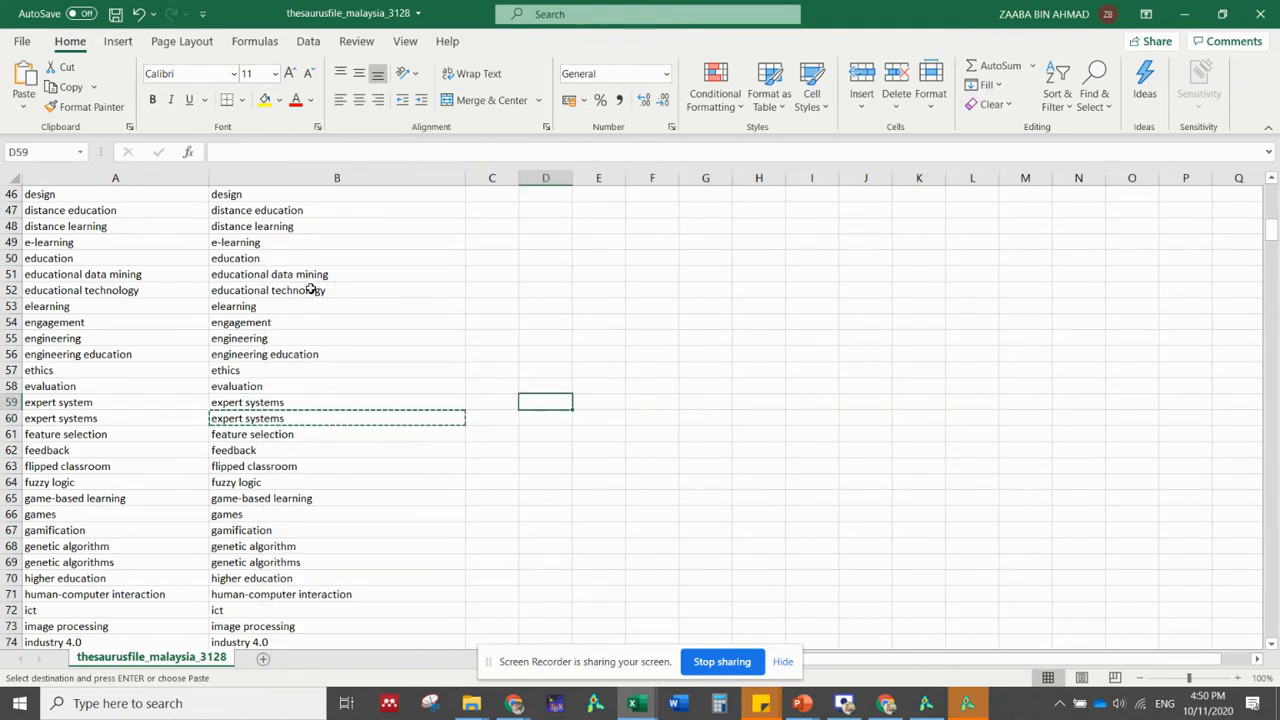
{"action": "left_click", "coordinate": [115, 14]}
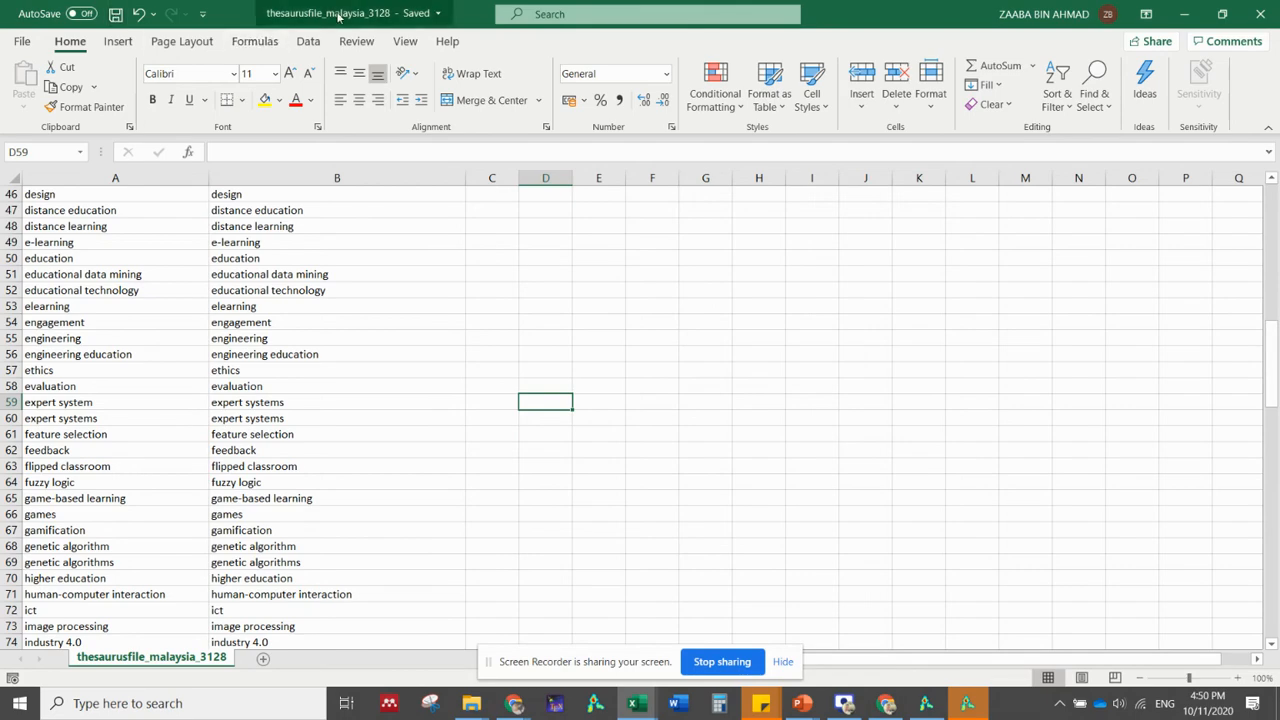
Save a copy of the thesaurus in Downloads as tab-delimited text named thesaurusfile_AI_EDU
{"action": "left_click", "coordinate": [20, 48]}
{"action": "left_click", "coordinate": [53, 265]}
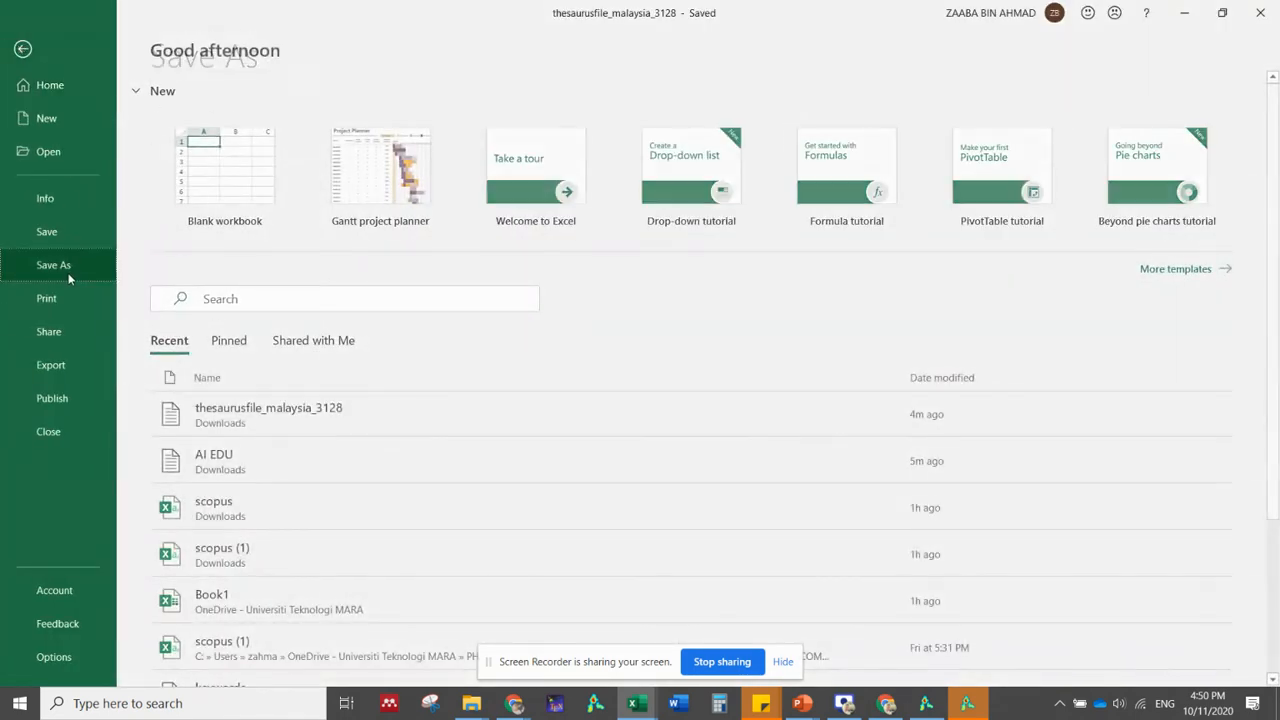
{"action": "left_click", "coordinate": [570, 128]}
{"action": "left_click_drag", "start_coordinate": [570, 128], "coordinate": [508, 129]}
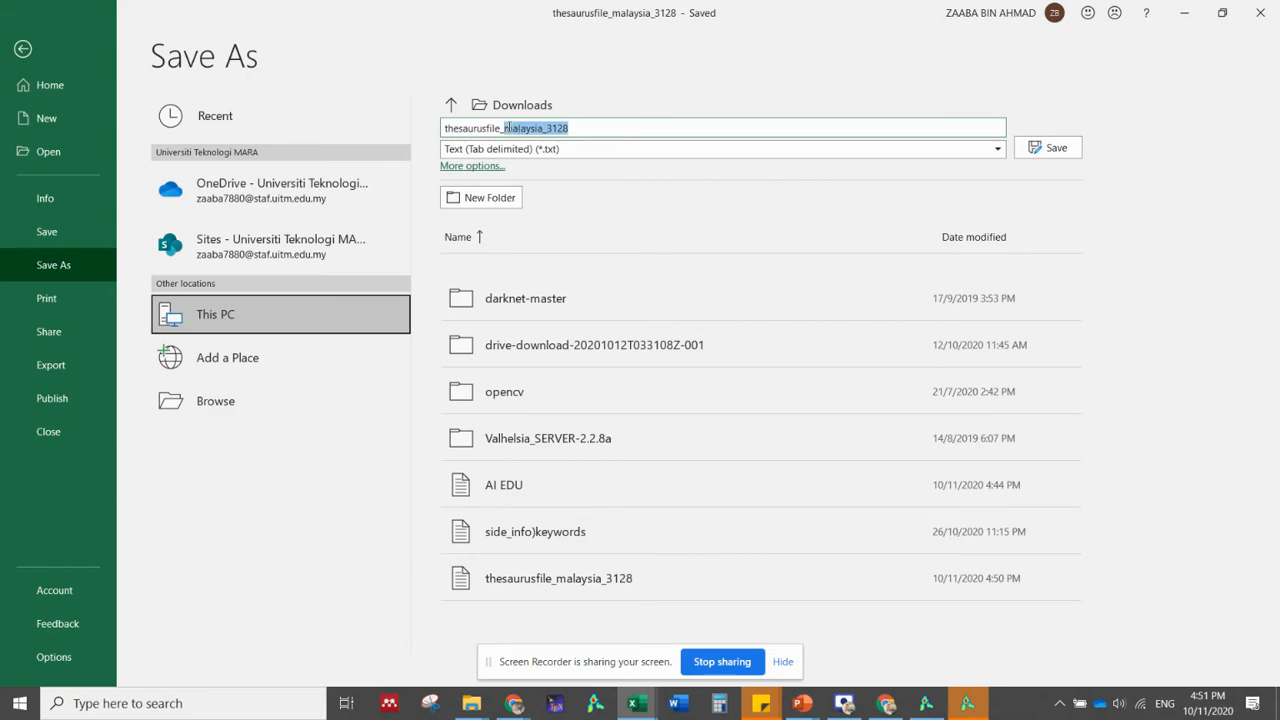
{"action": "type", "text": "AI"}
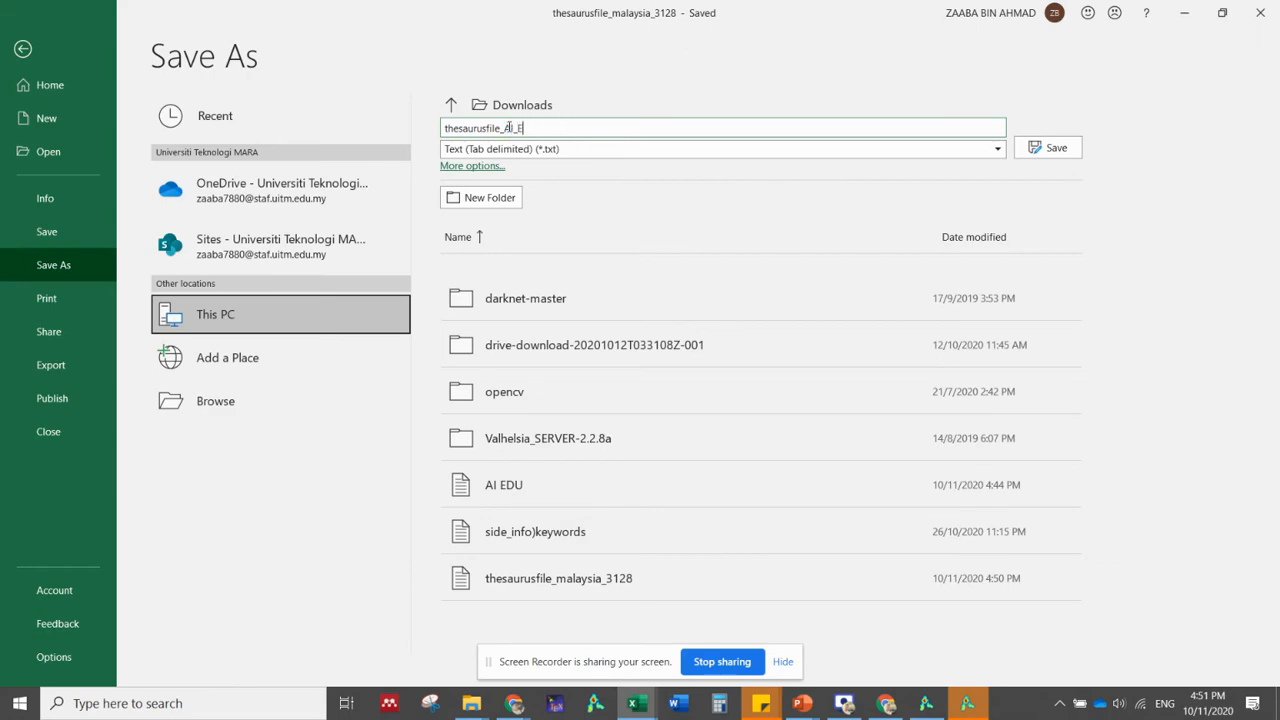
{"action": "left_click", "coordinate": [1047, 147]}
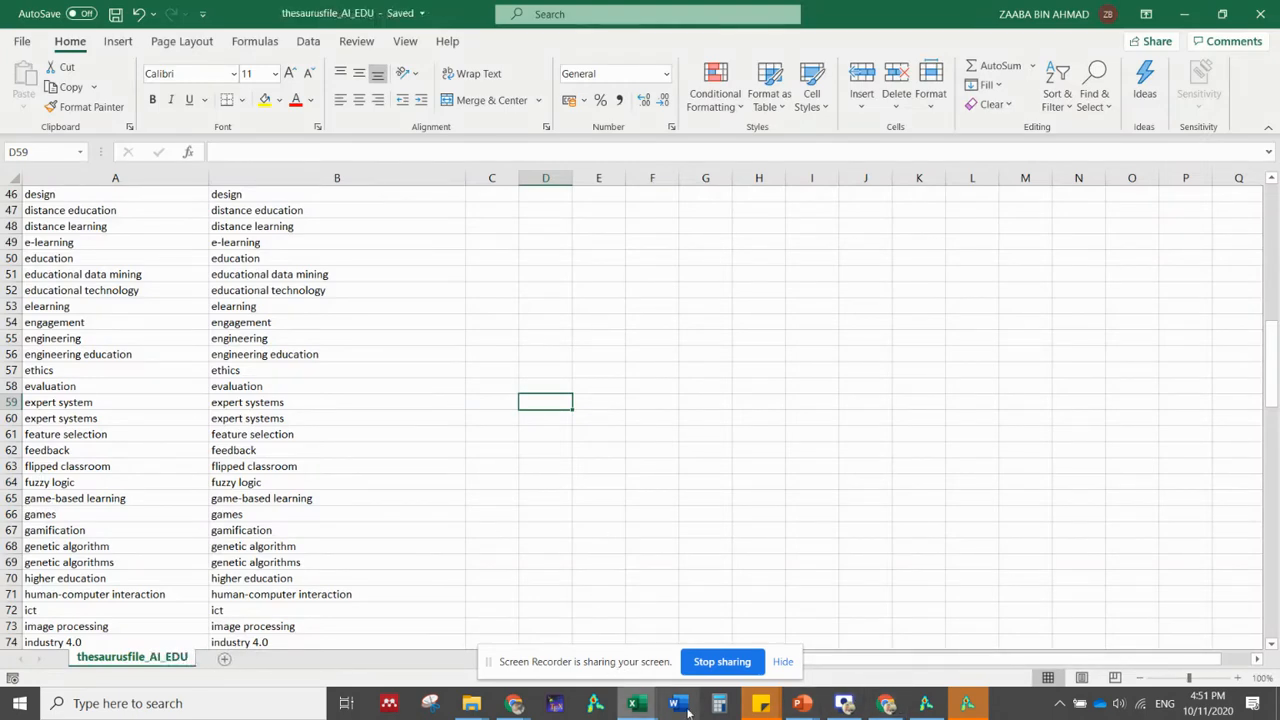
Switch to VOSviewer, close the extra window, and load thesaurusfile_AI_EDU.txt as the thesaurus file for the author keyword co-occurrence analysis
{"action": "left_click", "coordinate": [966, 705]}
{"action": "left_click", "coordinate": [1258, 9]}
{"action": "left_click", "coordinate": [927, 705]}
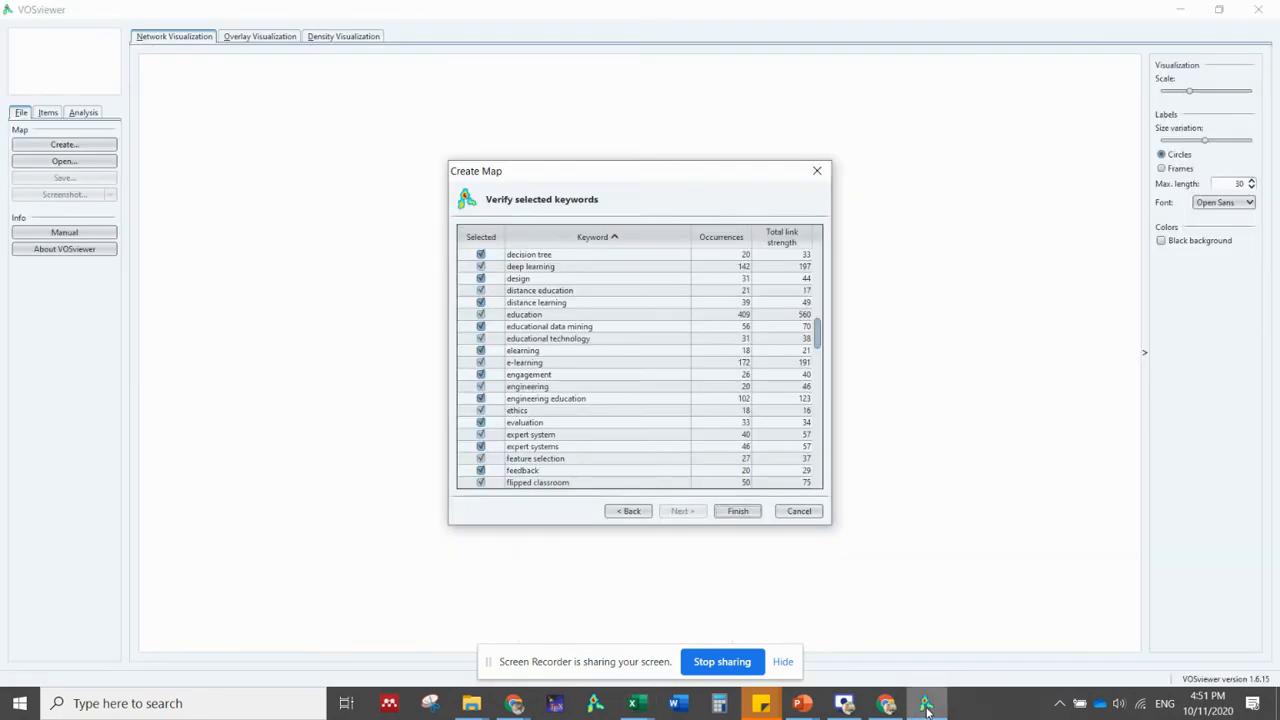
{"action": "left_click", "coordinate": [618, 509]}
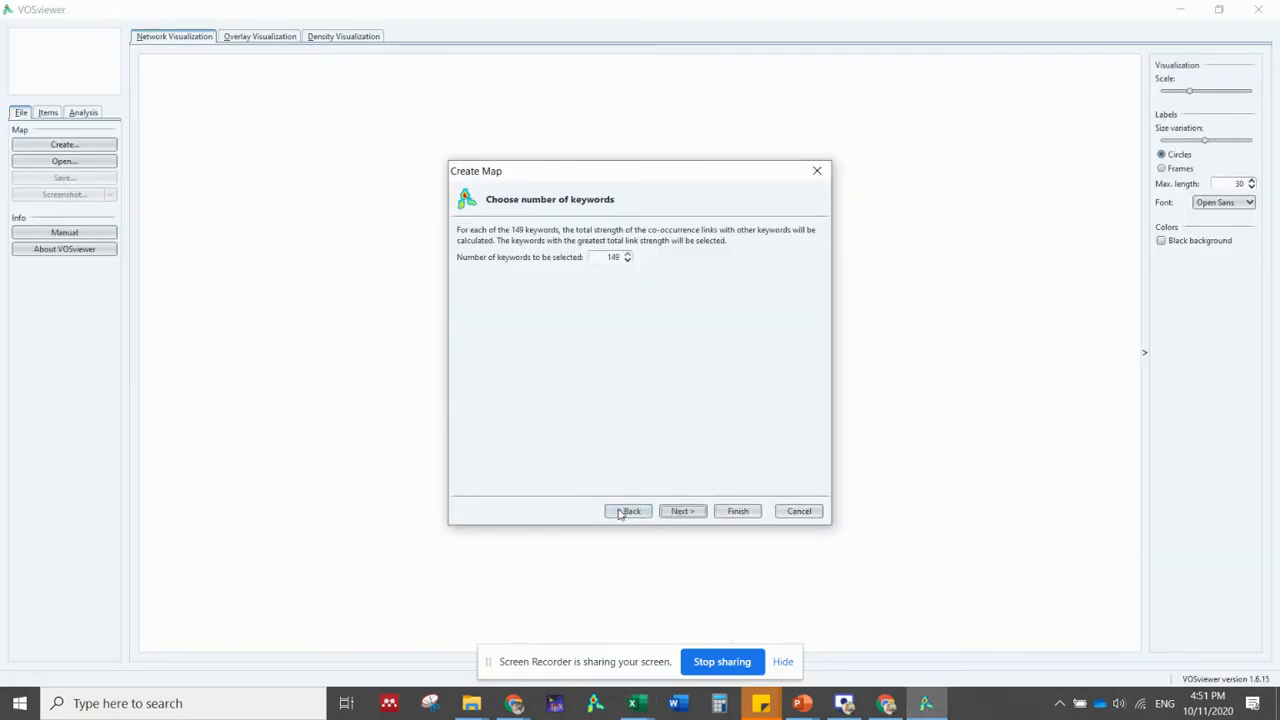
{"action": "left_click", "coordinate": [620, 511]}
{"action": "left_click", "coordinate": [620, 512]}
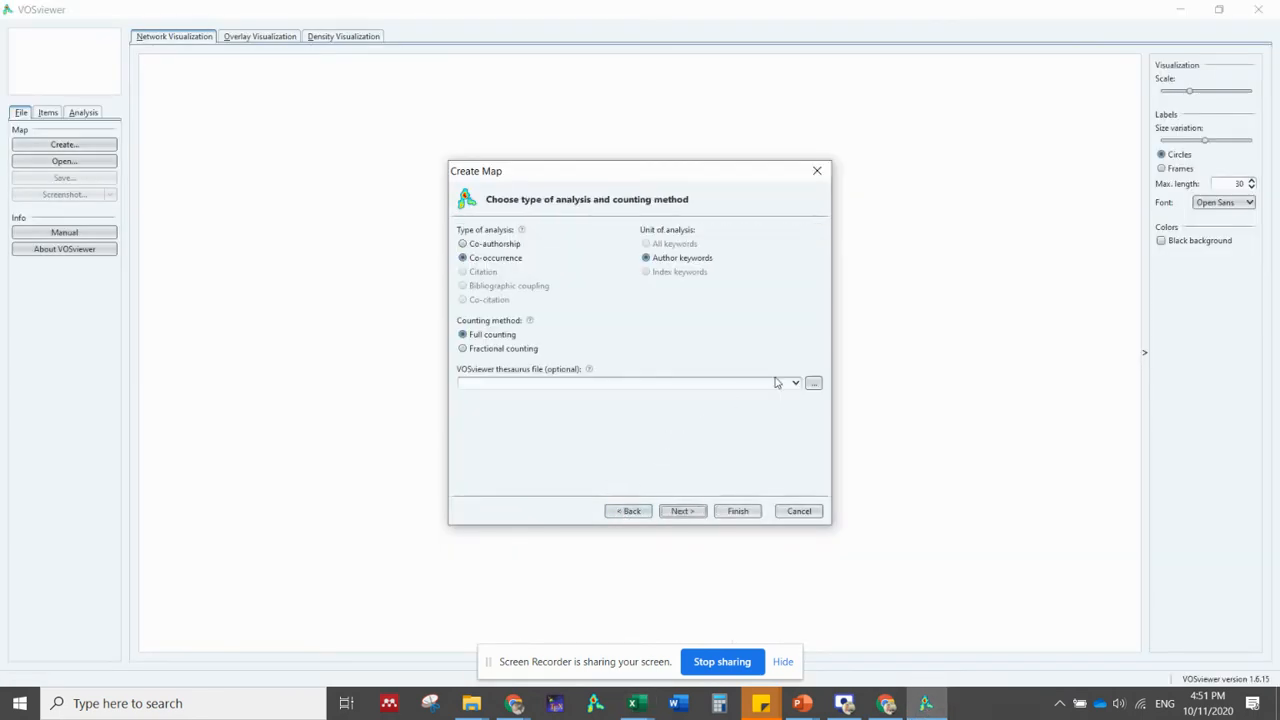
{"action": "left_click", "coordinate": [813, 383]}
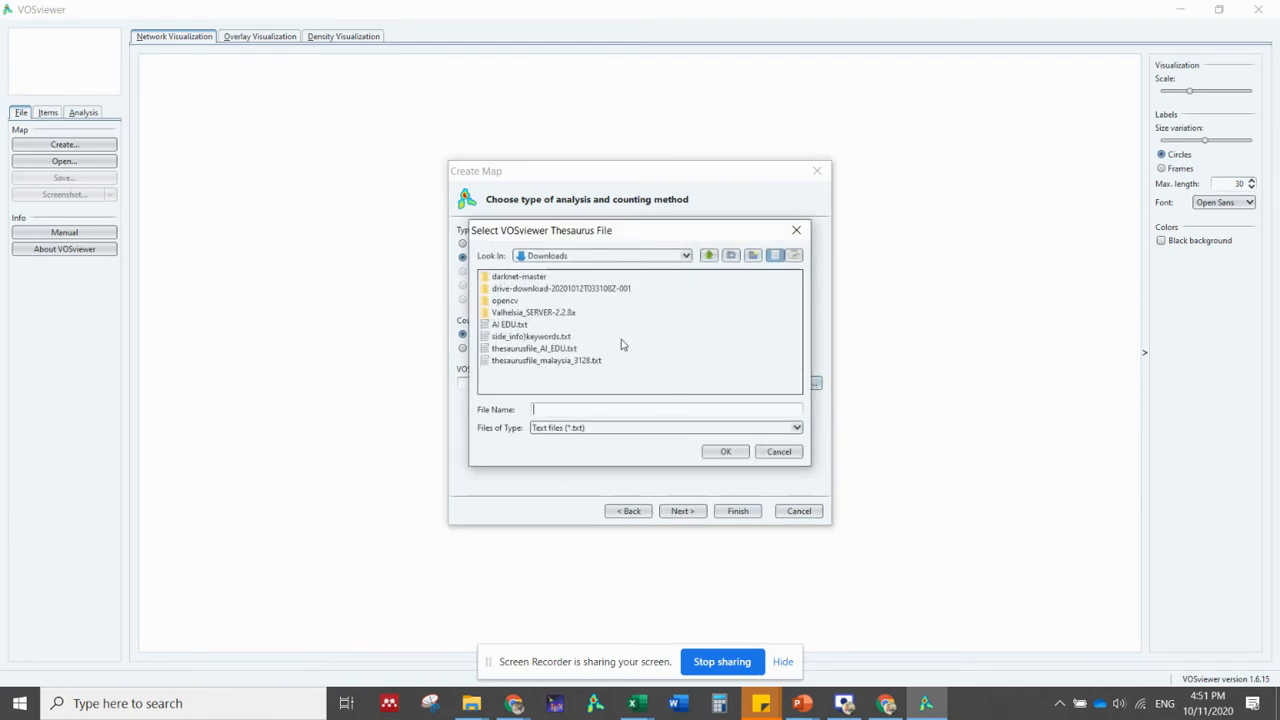
{"action": "left_click", "coordinate": [549, 349]}
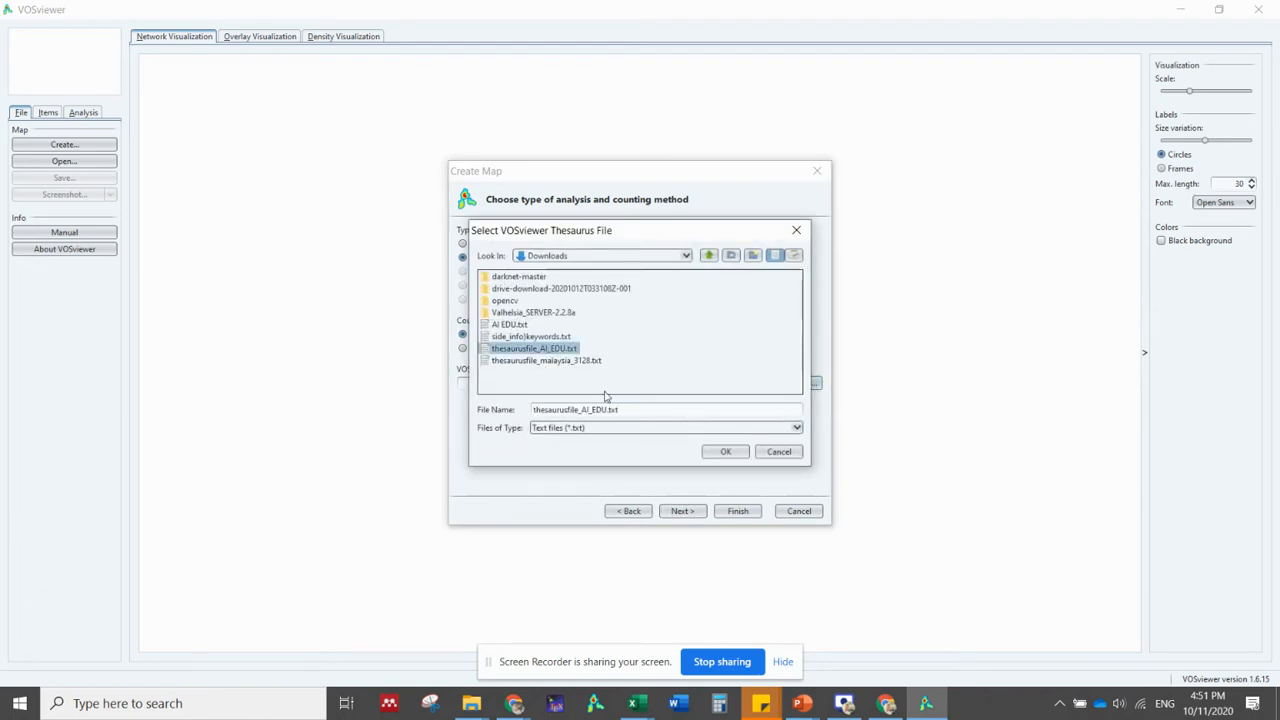
{"action": "left_click", "coordinate": [722, 452]}
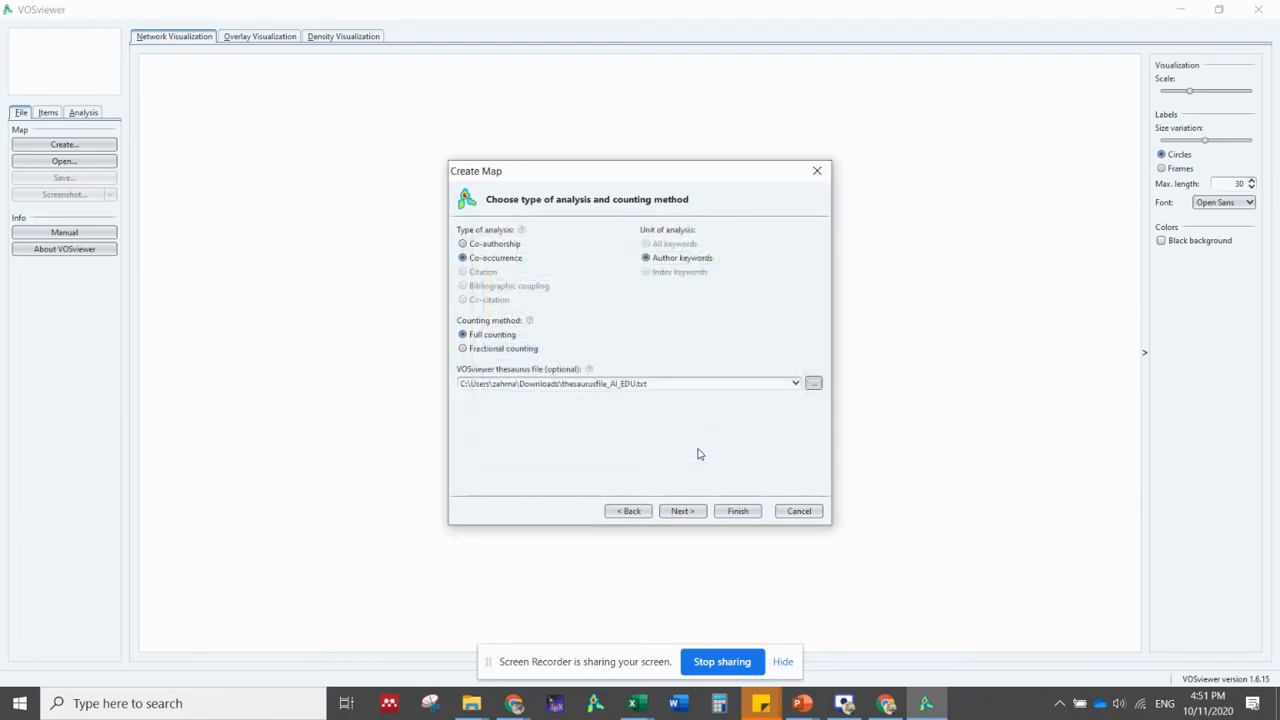
Raise the minimum number of keyword occurrences above 5 and generate the map after checking the selected keywords in alphabetical order
{"action": "left_click", "coordinate": [683, 511]}
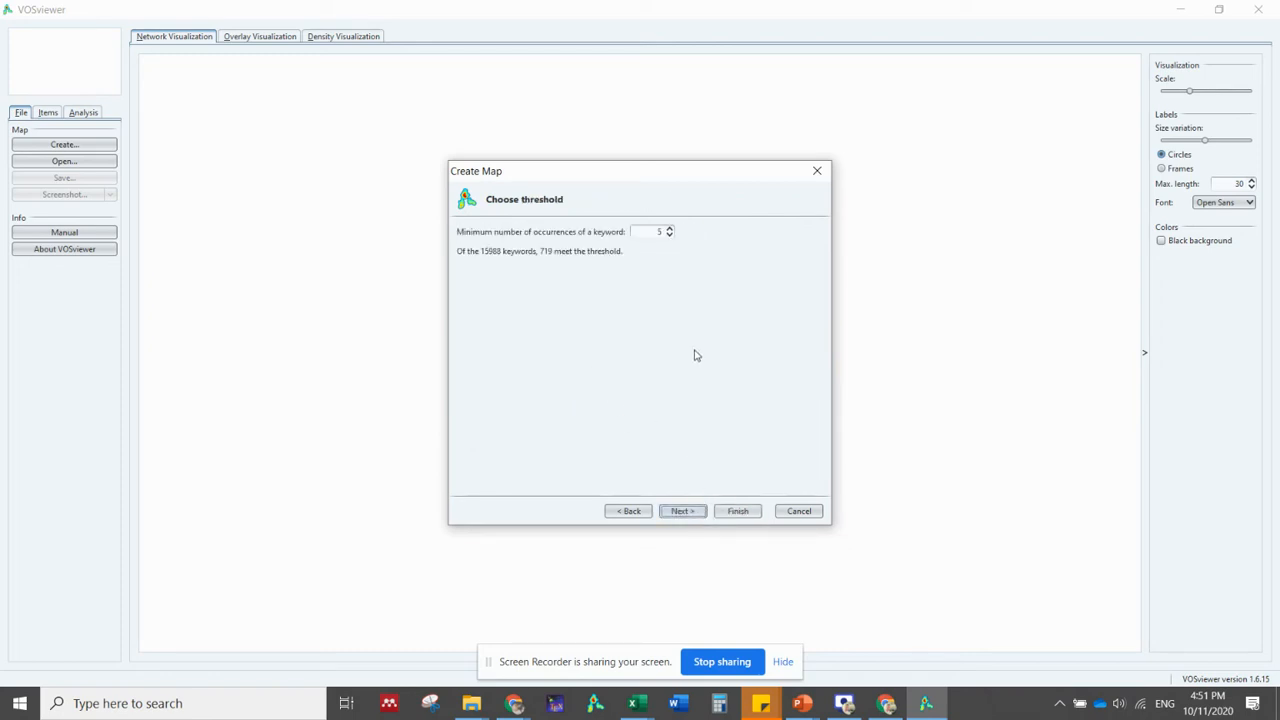
{"action": "left_click", "coordinate": [670, 229]}
{"action": "left_click", "coordinate": [685, 513]}
{"action": "left_click", "coordinate": [682, 511]}
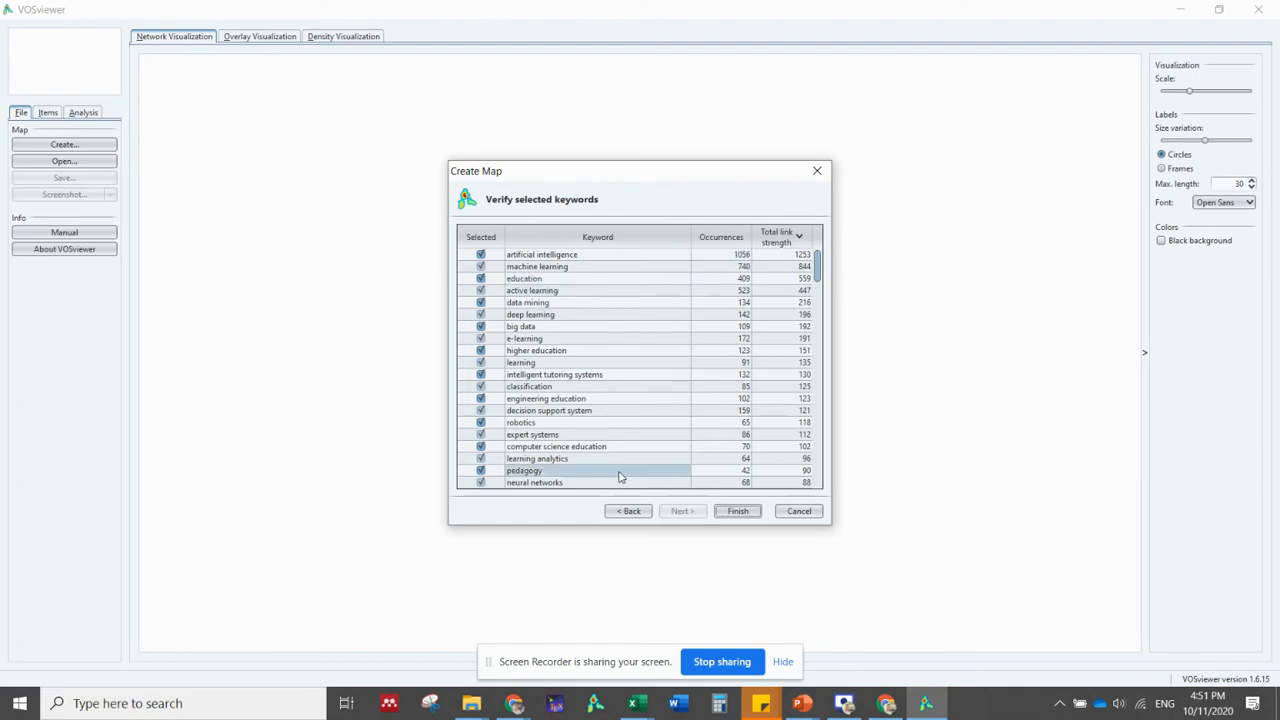
{"action": "left_click", "coordinate": [574, 240]}
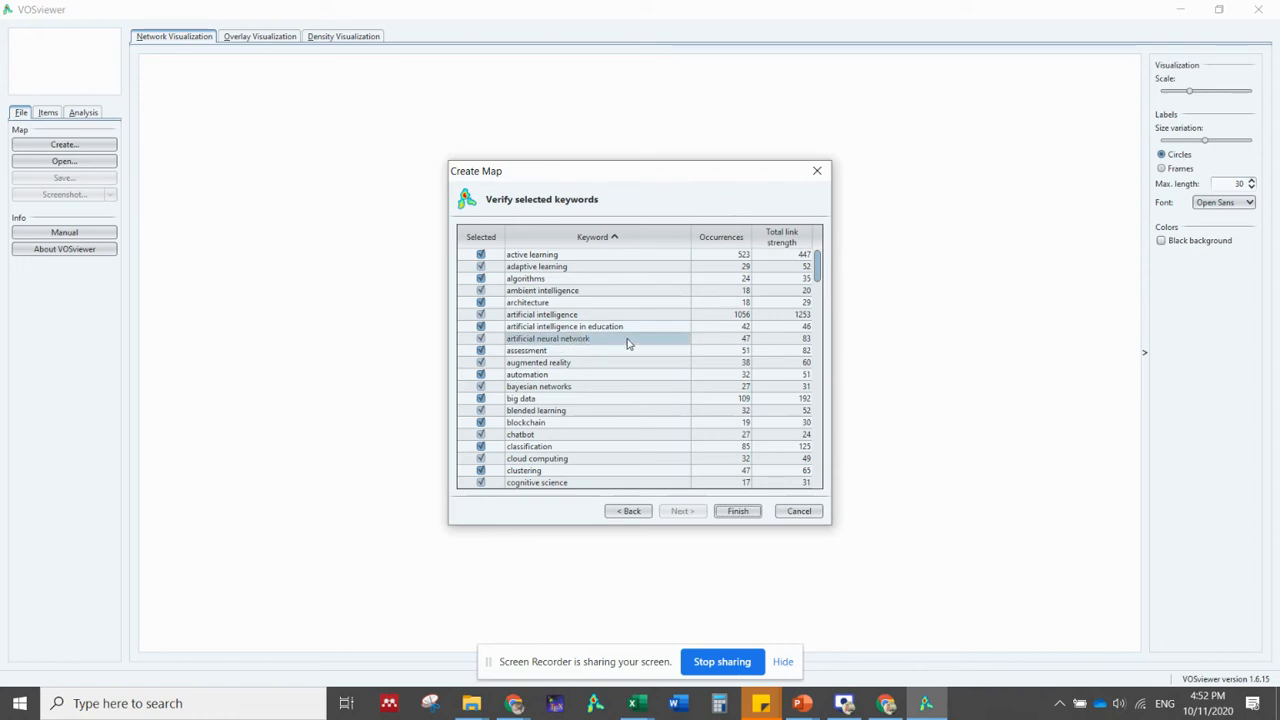
{"action": "left_click", "coordinate": [739, 512]}
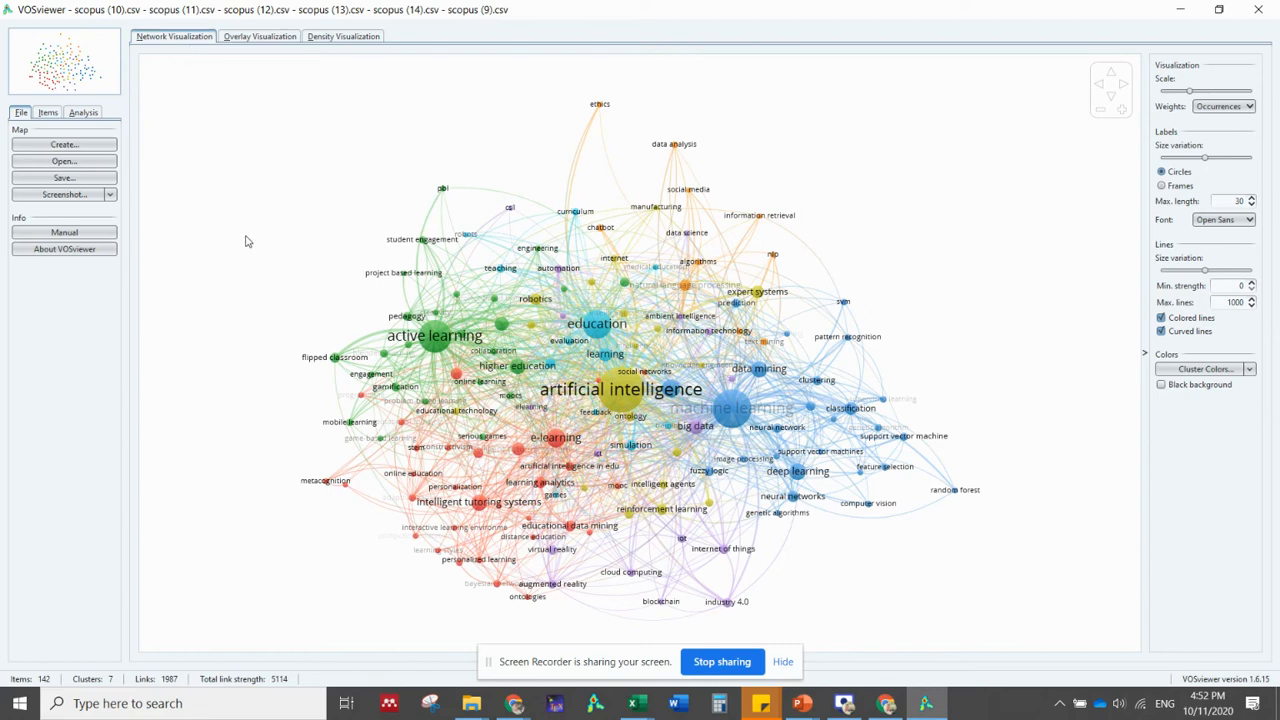
Examine the links of the artificial intelligence and education nodes in the network visualization up close
{"action": "mouse_move", "coordinate": [622, 401]}
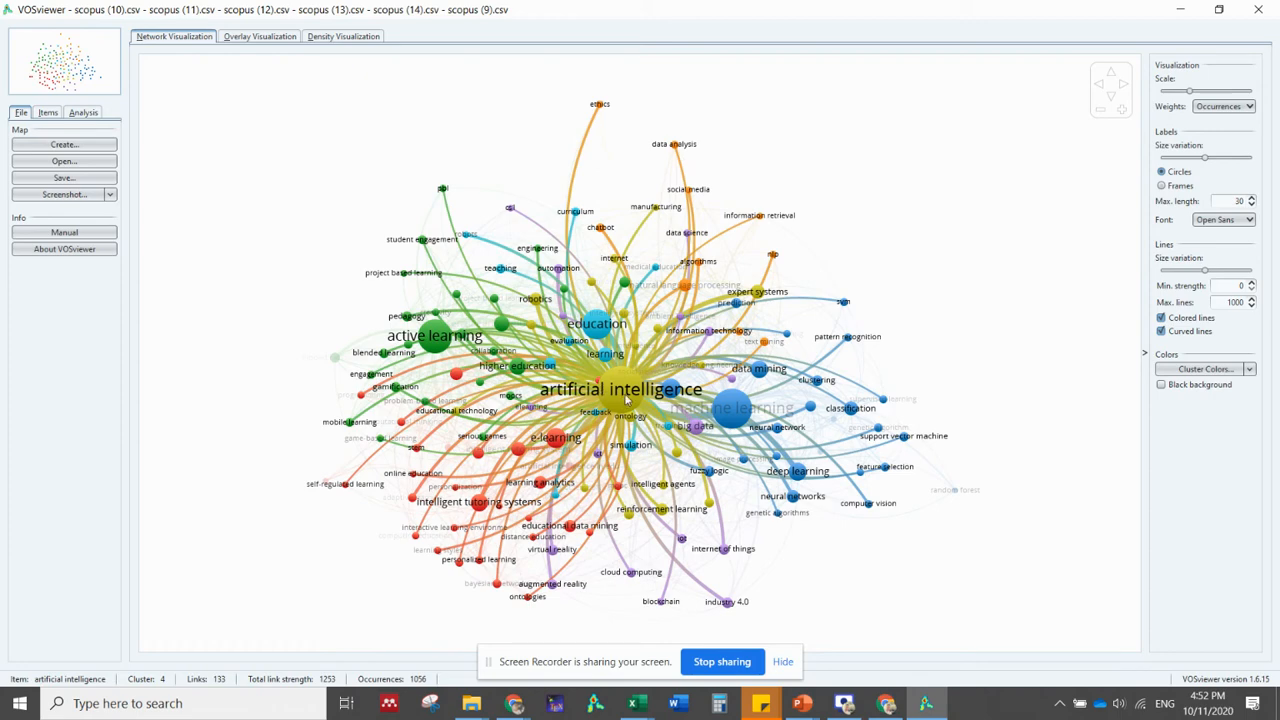
{"action": "scroll", "coordinate": [627, 398], "scroll_direction": "up", "scroll_amount": 3}
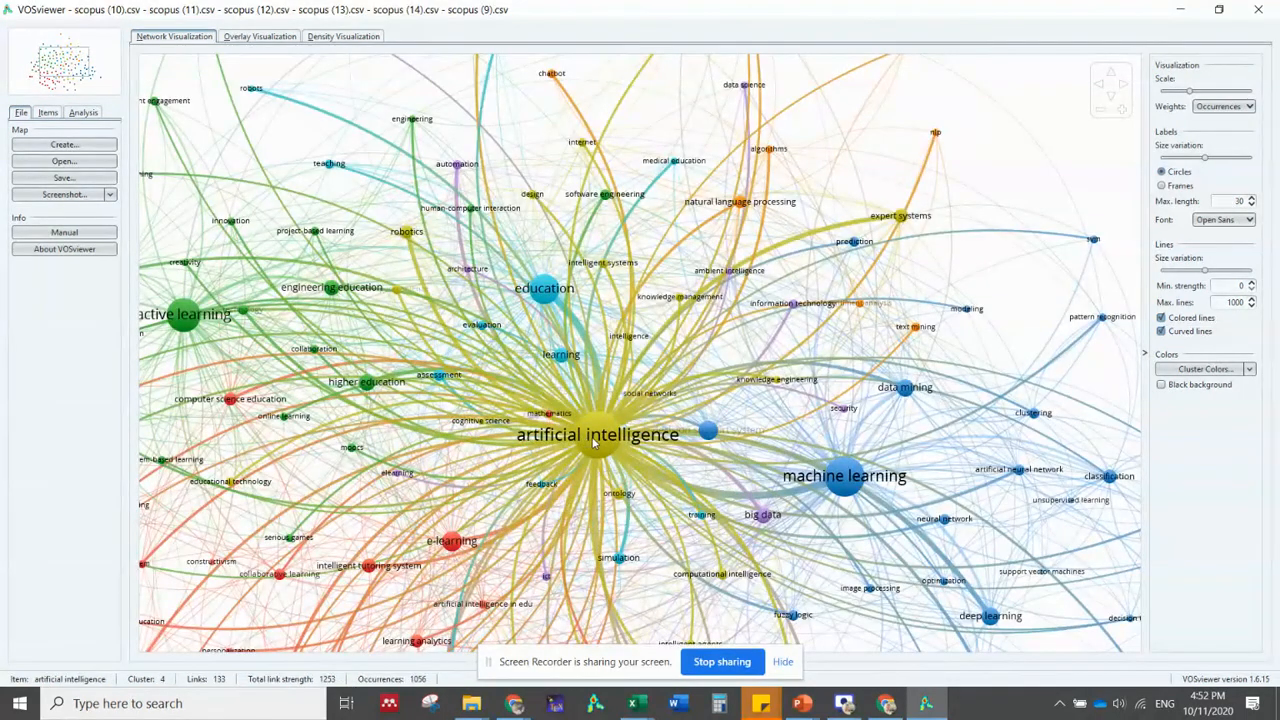
{"action": "scroll", "coordinate": [593, 446], "scroll_direction": "up", "scroll_amount": 2}
{"action": "left_click_drag", "start_coordinate": [593, 456], "coordinate": [612, 308]}
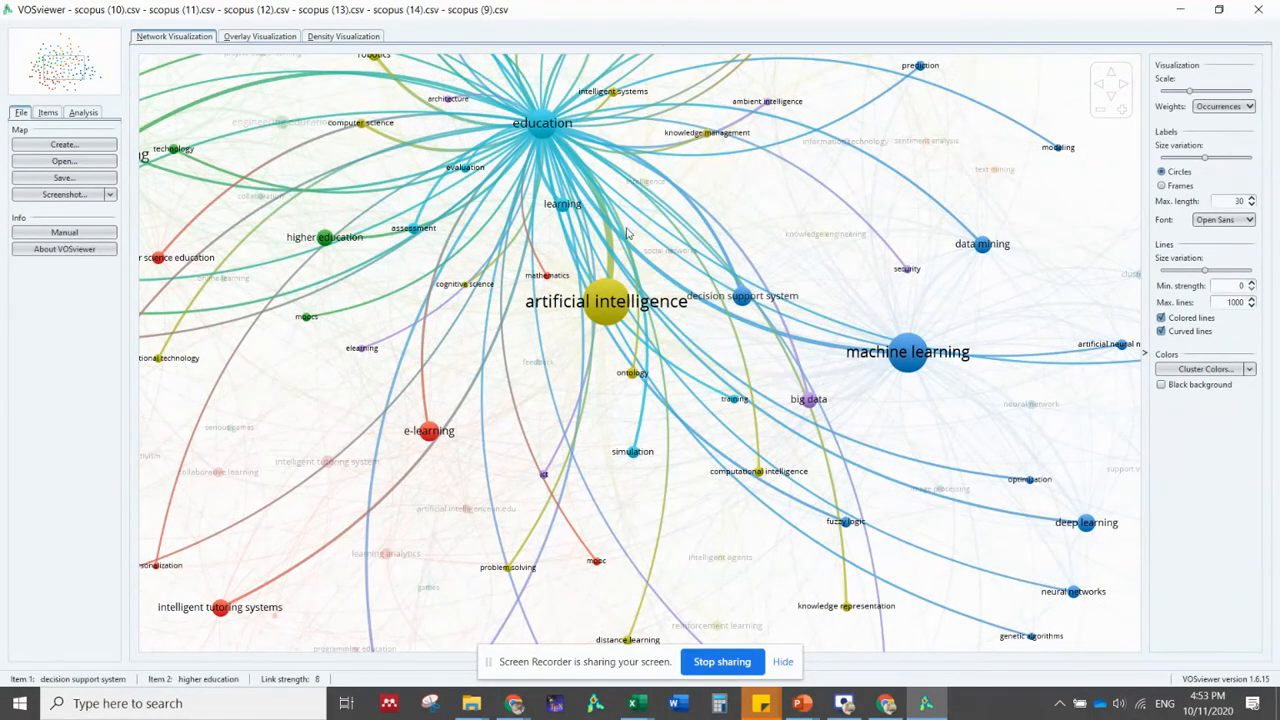
{"action": "scroll", "coordinate": [667, 240], "scroll_direction": "down", "scroll_amount": 3}
{"action": "scroll", "coordinate": [667, 240], "scroll_direction": "down", "scroll_amount": 2}
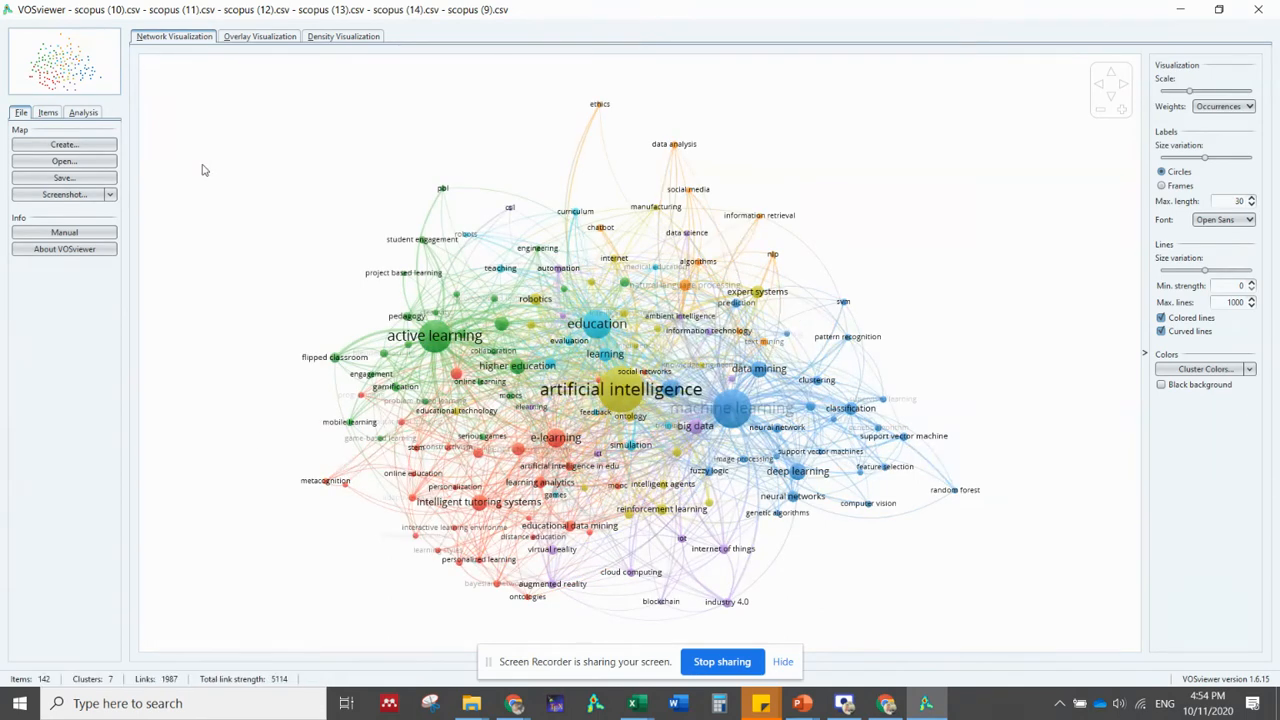
View the keyword map as an overlay and as a density visualization, and return to the network visualization
{"action": "left_click", "coordinate": [245, 38]}
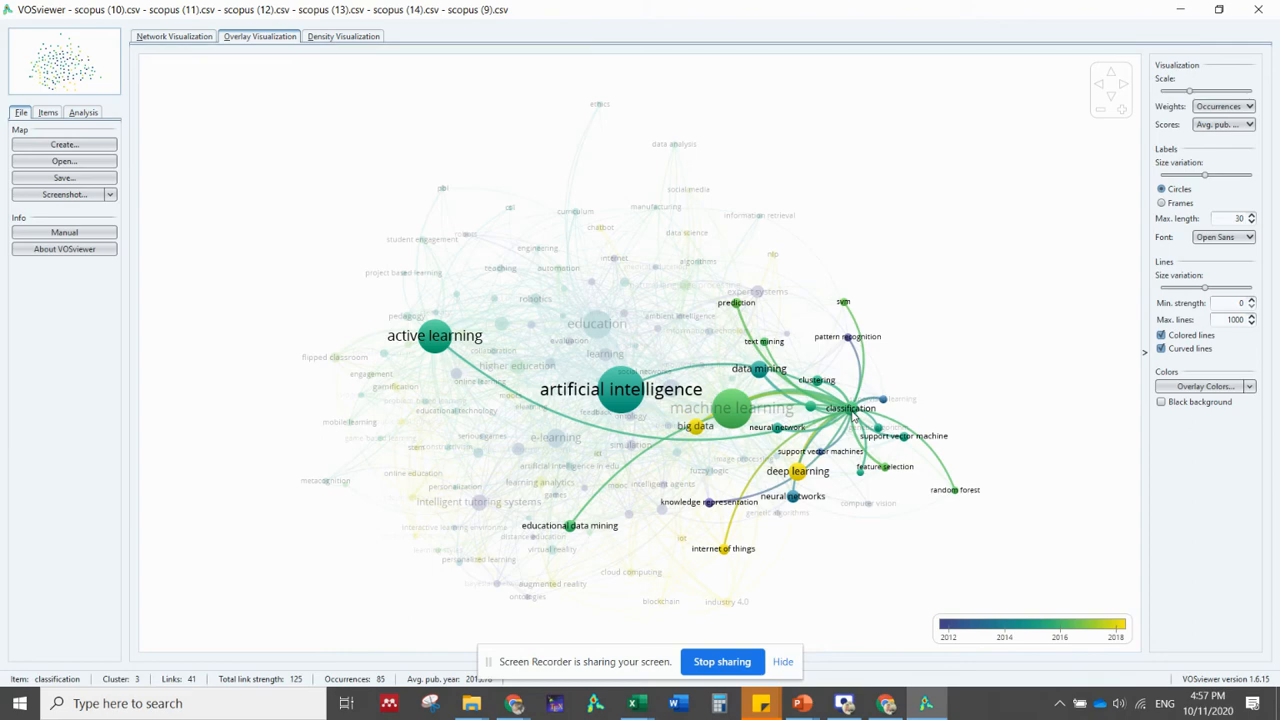
{"action": "left_click", "coordinate": [362, 37]}
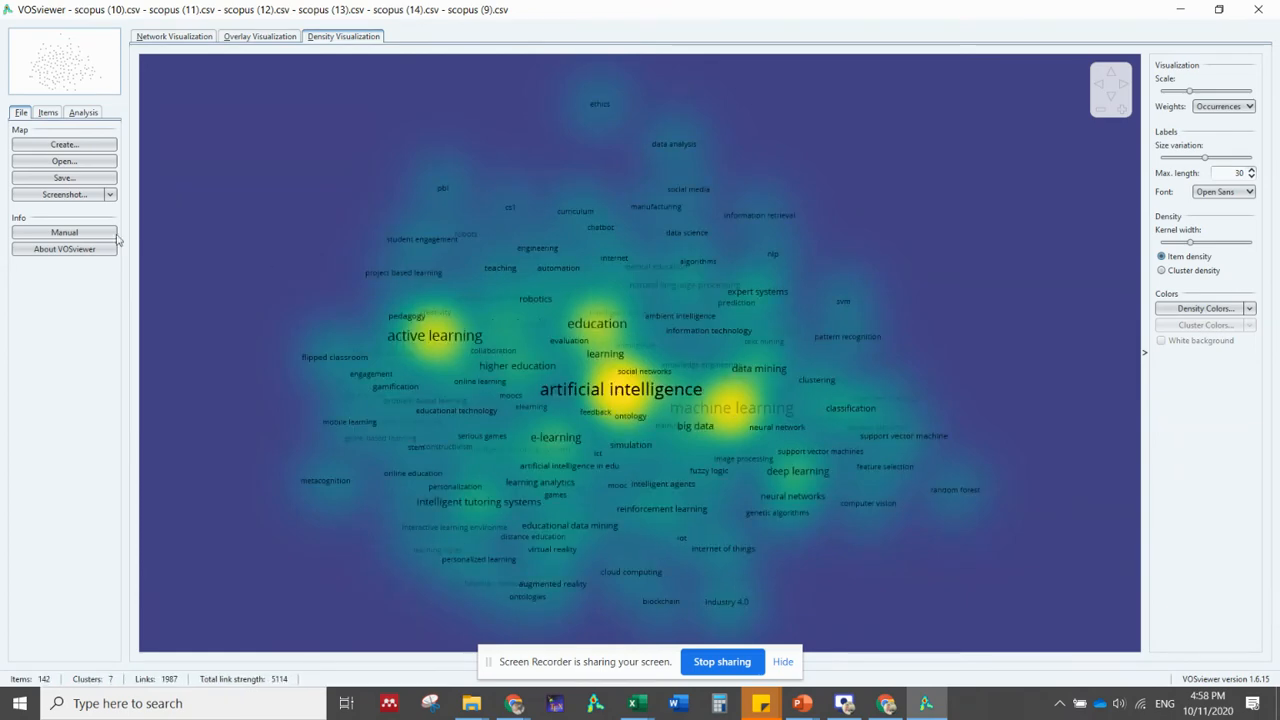
{"action": "left_click", "coordinate": [172, 36]}
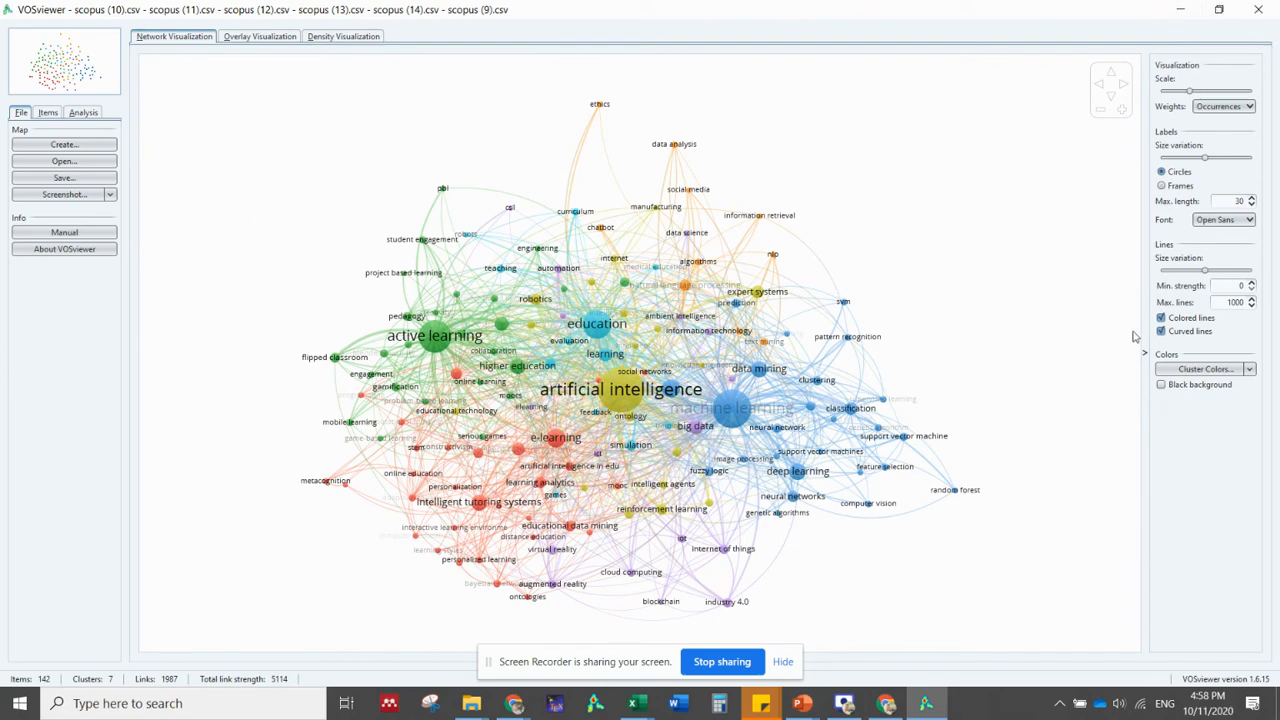
Slightly increase the label size variation of the network visualization and check the result around the artificial intelligence node
{"action": "mouse_move", "coordinate": [658, 397]}
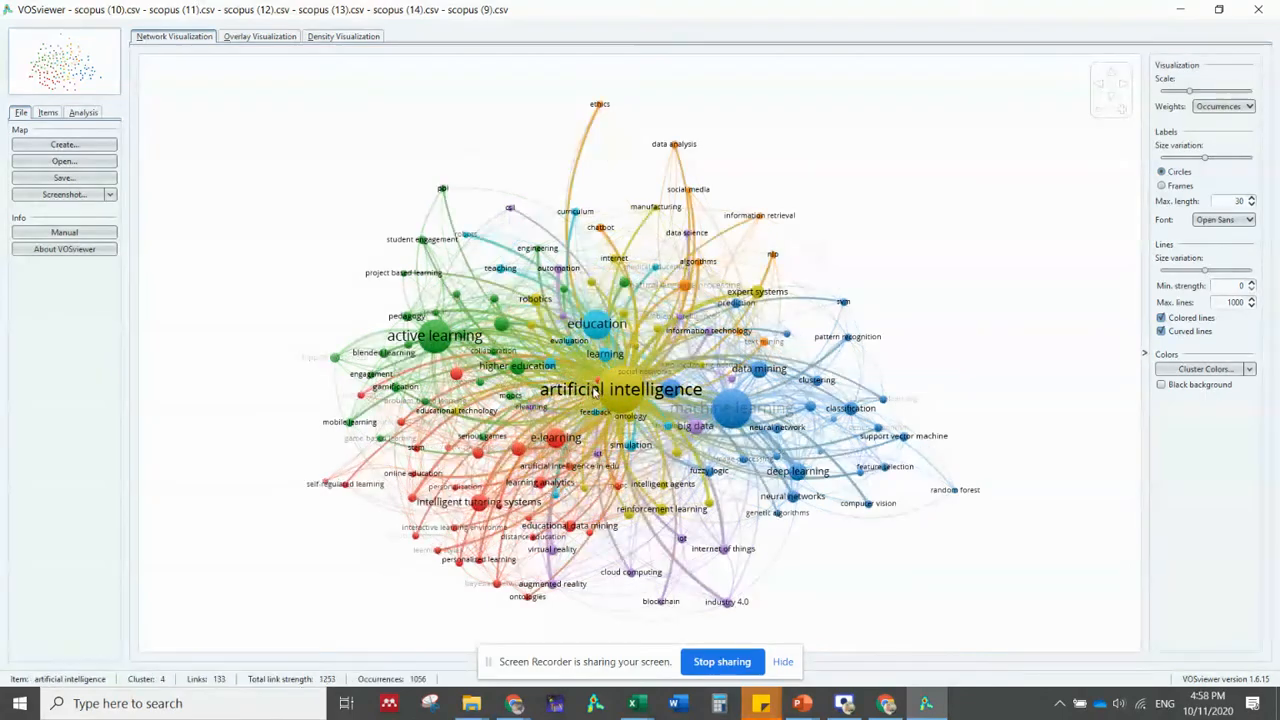
{"action": "scroll", "coordinate": [630, 398], "scroll_direction": "up", "scroll_amount": 3}
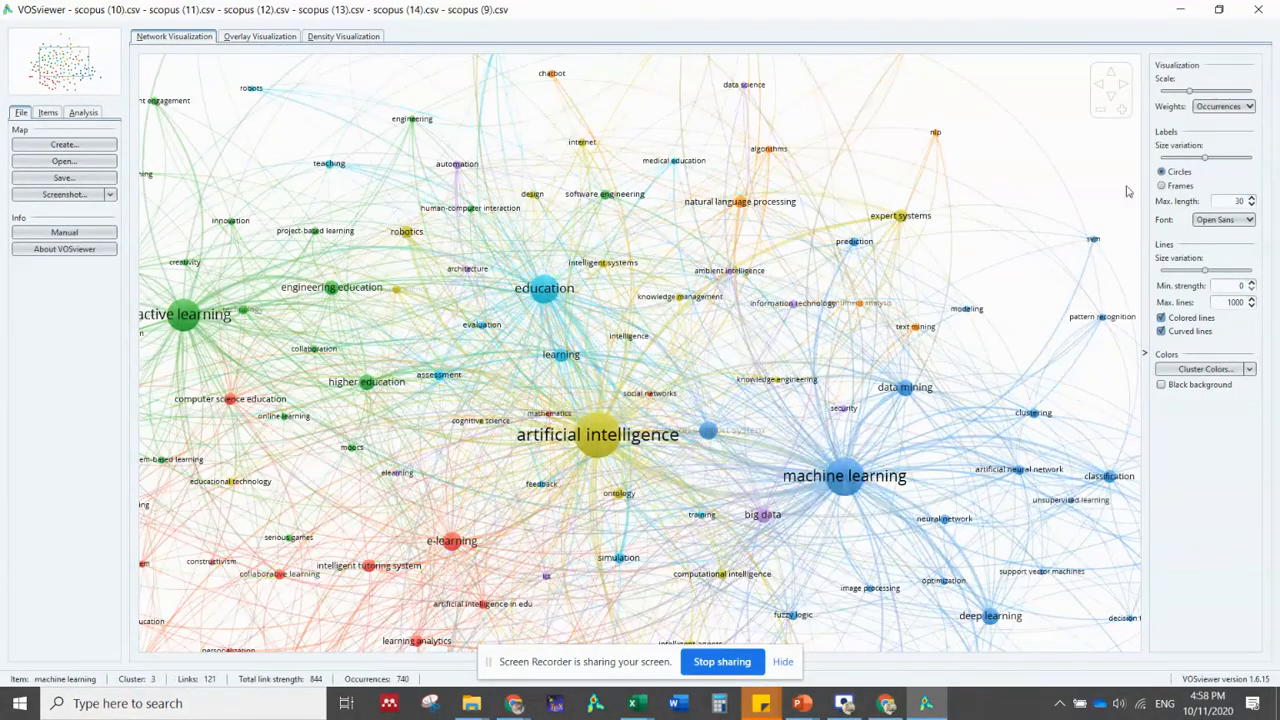
{"action": "mouse_move", "coordinate": [1205, 158]}
{"action": "left_mouse_down"}
{"action": "mouse_move", "coordinate": [1180, 158]}
{"action": "mouse_move", "coordinate": [1207, 160]}
{"action": "left_mouse_up"}
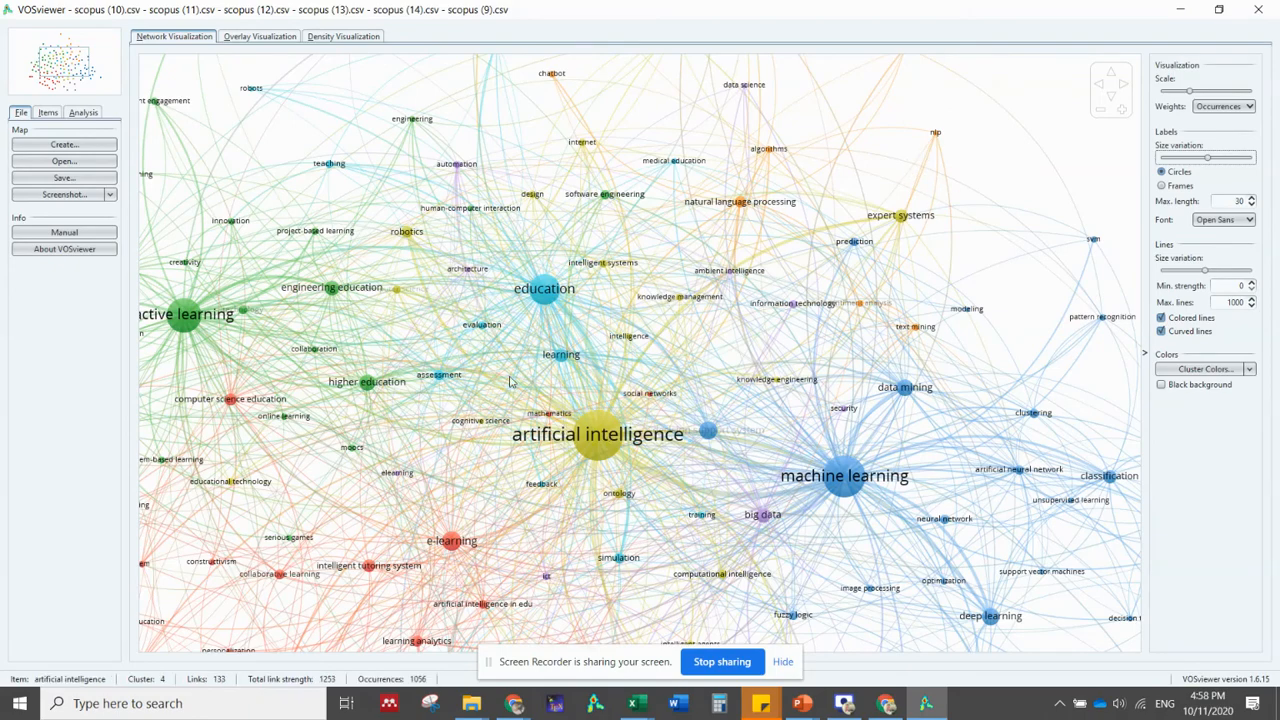
{"action": "scroll", "coordinate": [528, 308], "scroll_direction": "down", "scroll_amount": 2}
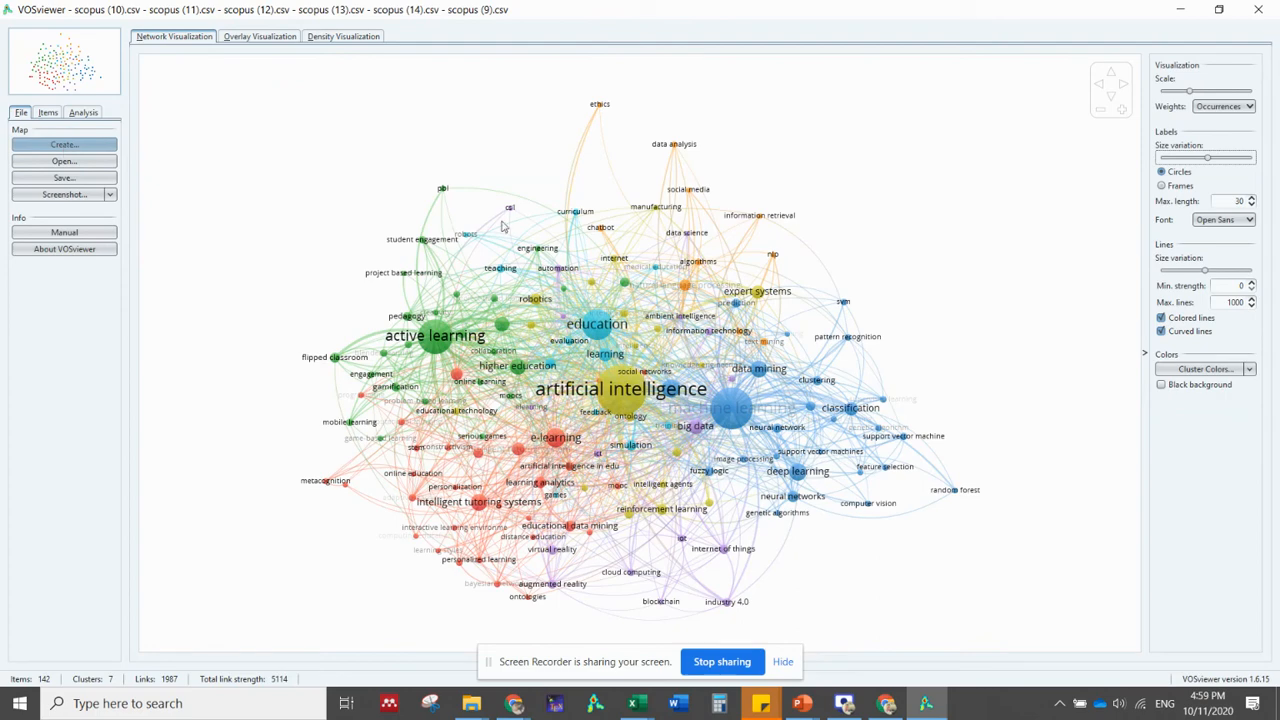
Save the map in VOSviewer format with ai_edu_map as the map file and ai_edu_network as the network file
{"action": "left_click", "coordinate": [88, 180]}
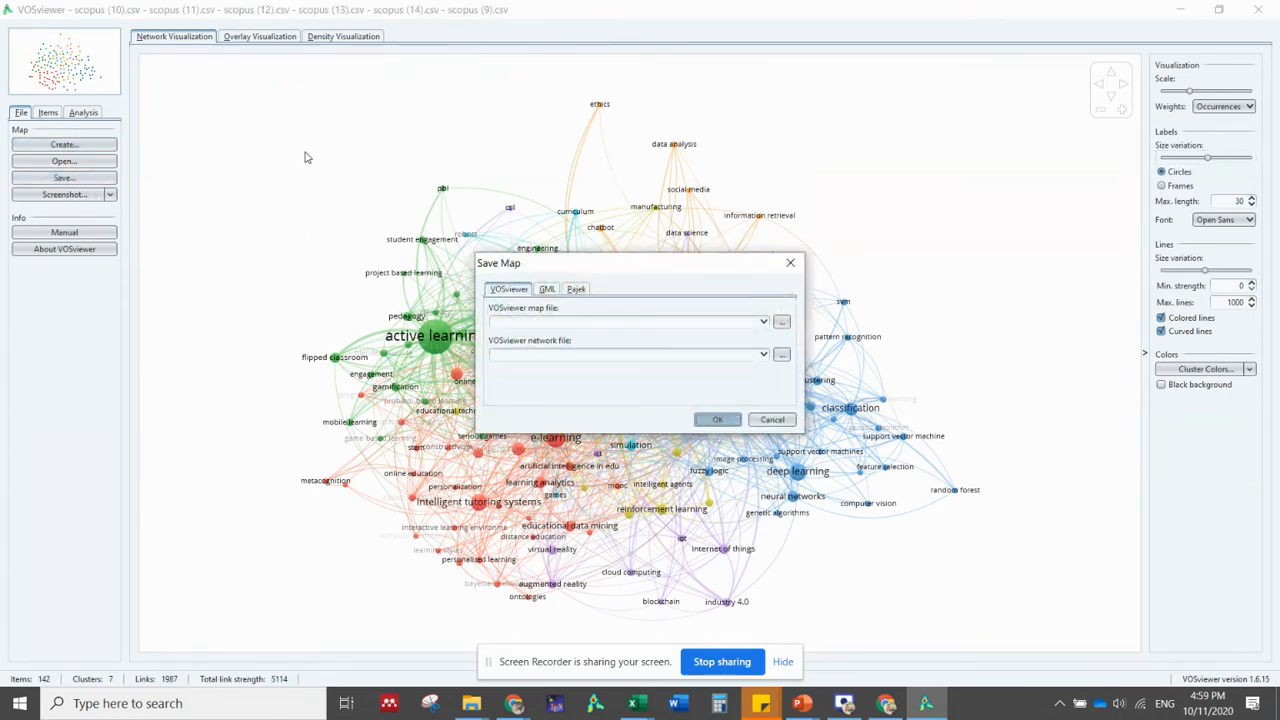
{"action": "left_click", "coordinate": [543, 321]}
{"action": "type", "text": "ai_edu_map"}
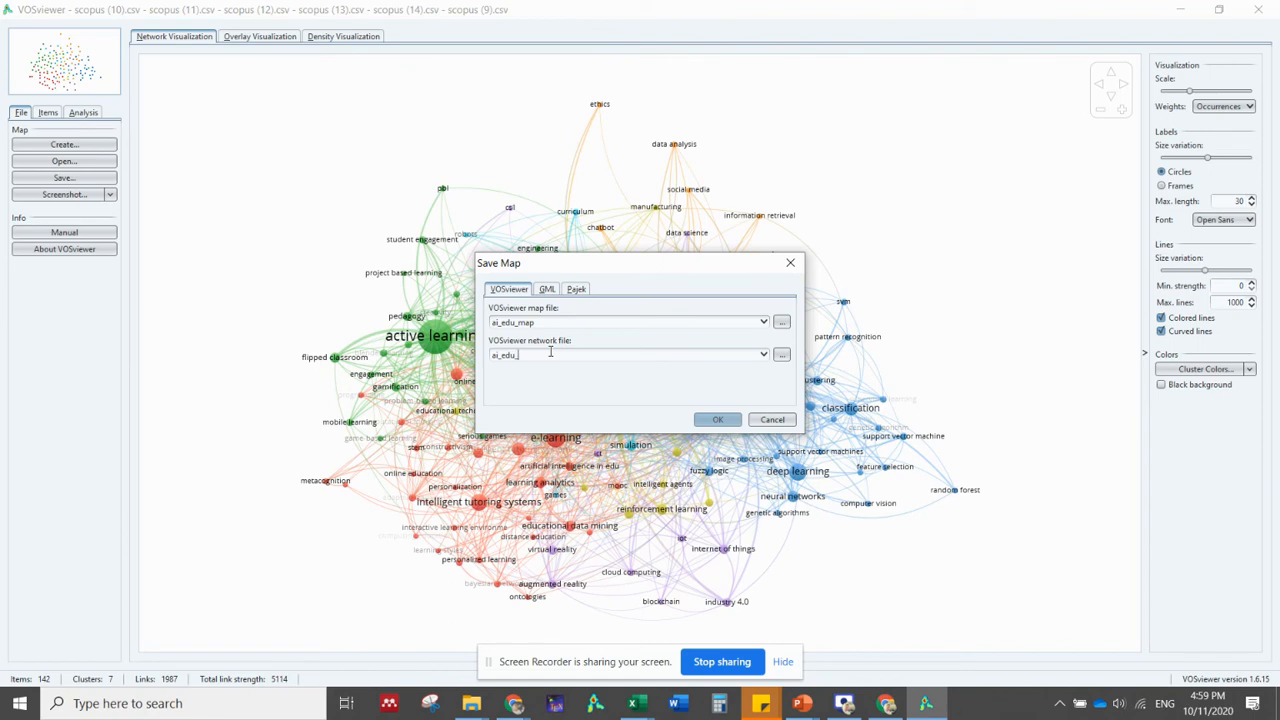
{"action": "left_click", "coordinate": [550, 352]}
{"action": "type", "text": "ai_edu_network"}
{"action": "left_click", "coordinate": [711, 423]}
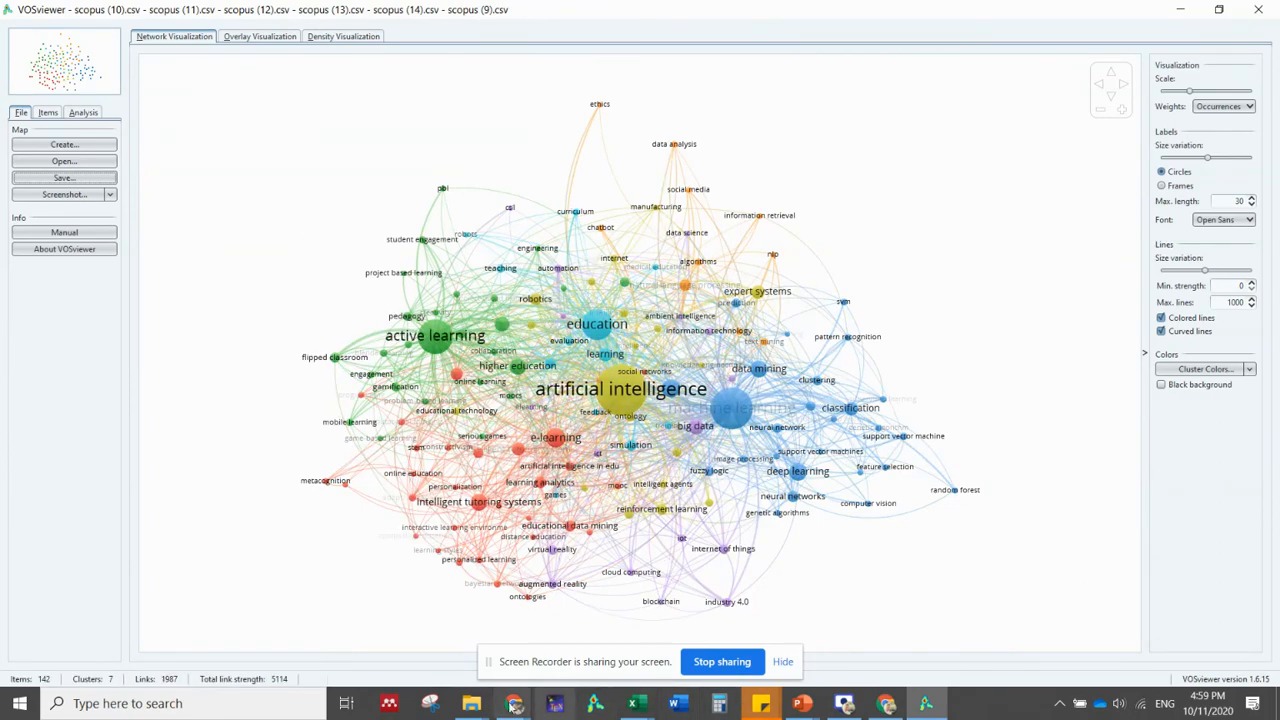
Switch to the Downloads folder in File Explorer and look for the saved ai_edu_map and ai_edu_network files
{"action": "mouse_move", "coordinate": [480, 693]}
{"action": "left_click", "coordinate": [405, 628]}
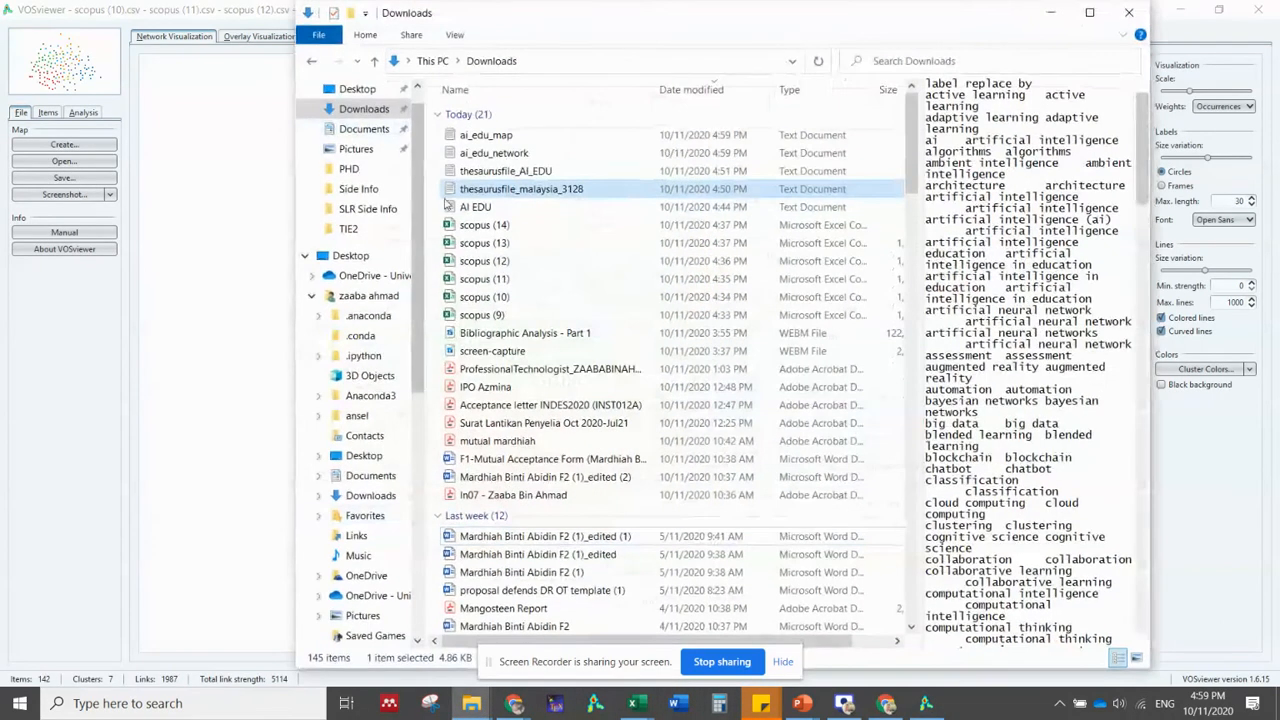
Check the saved ai_edu_map and ai_edu_network files in the Downloads folder, and return to VOSviewer
{"action": "left_click", "coordinate": [490, 137]}
{"action": "left_click", "coordinate": [492, 153]}
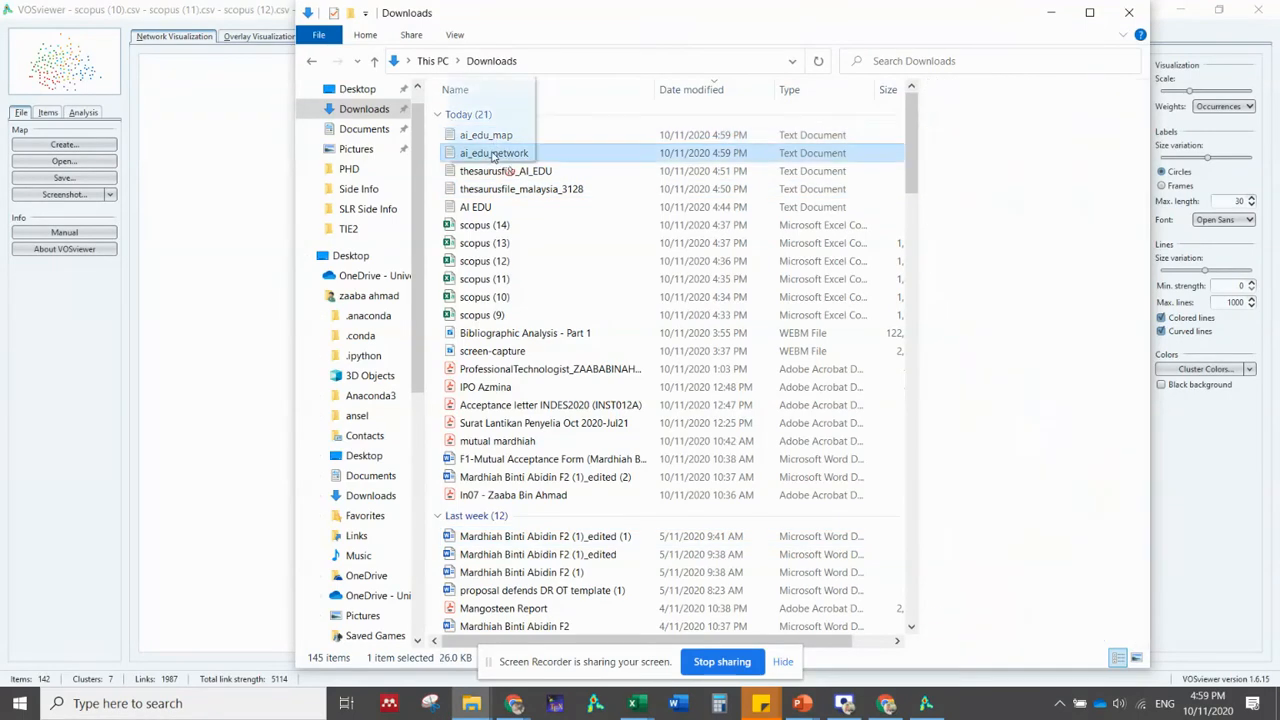
{"action": "left_click", "coordinate": [1050, 12]}
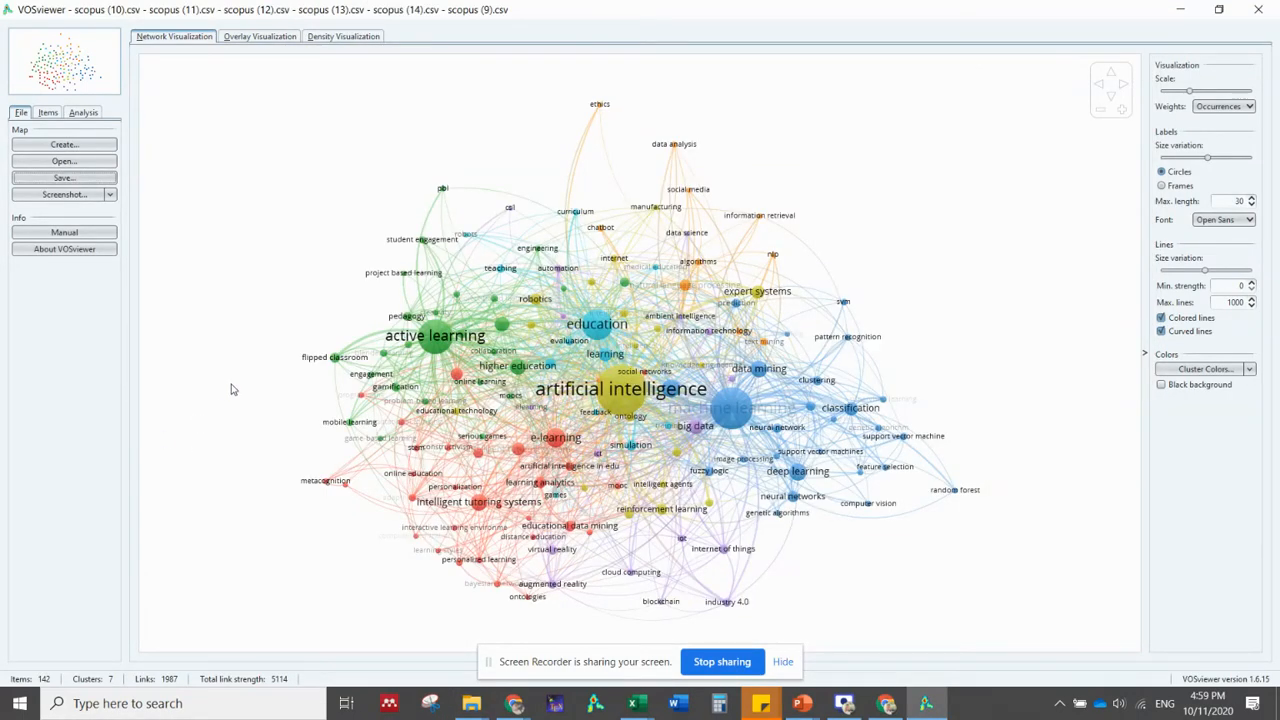
Start a new map based on bibliographic data, reading the already chosen Scopus files from bibliographic database files
{"action": "left_click", "coordinate": [79, 147]}
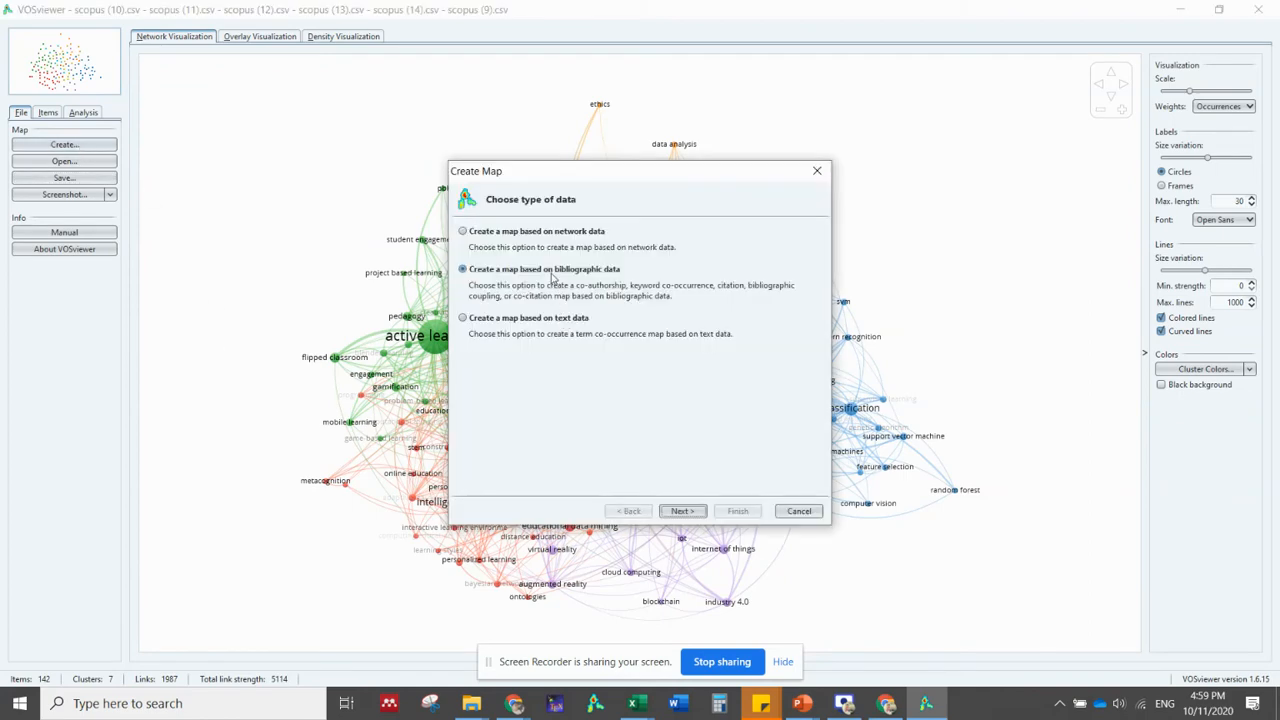
{"action": "left_click", "coordinate": [686, 515]}
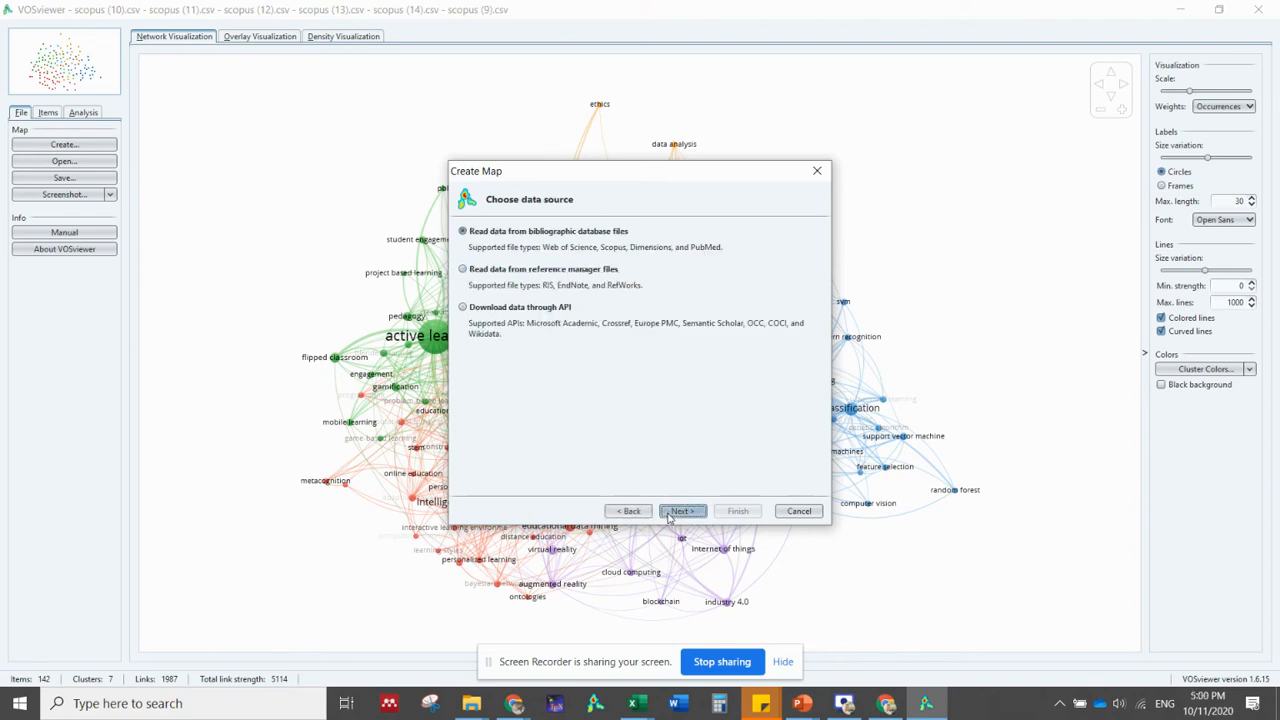
{"action": "left_click", "coordinate": [682, 511]}
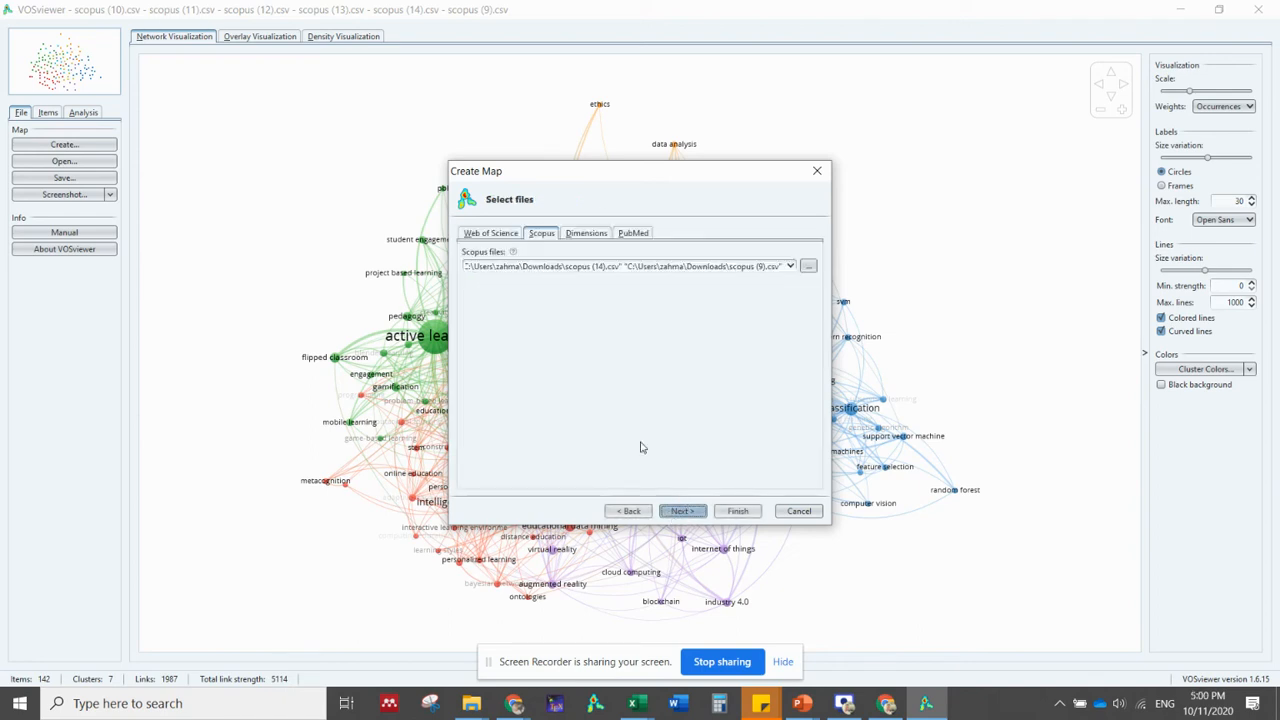
{"action": "left_click", "coordinate": [674, 512]}
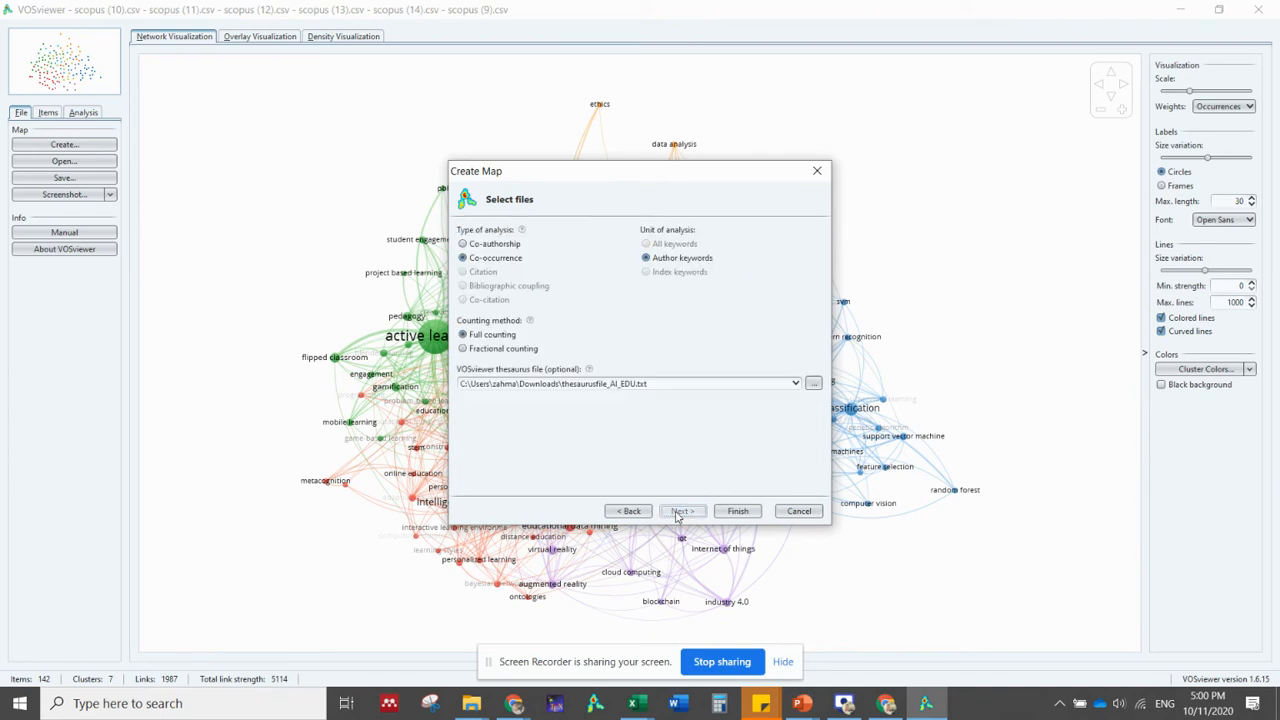
Set the analysis type to co-authorship with countries as the unit of analysis, and proceed to the thresholds
{"action": "left_click", "coordinate": [479, 247]}
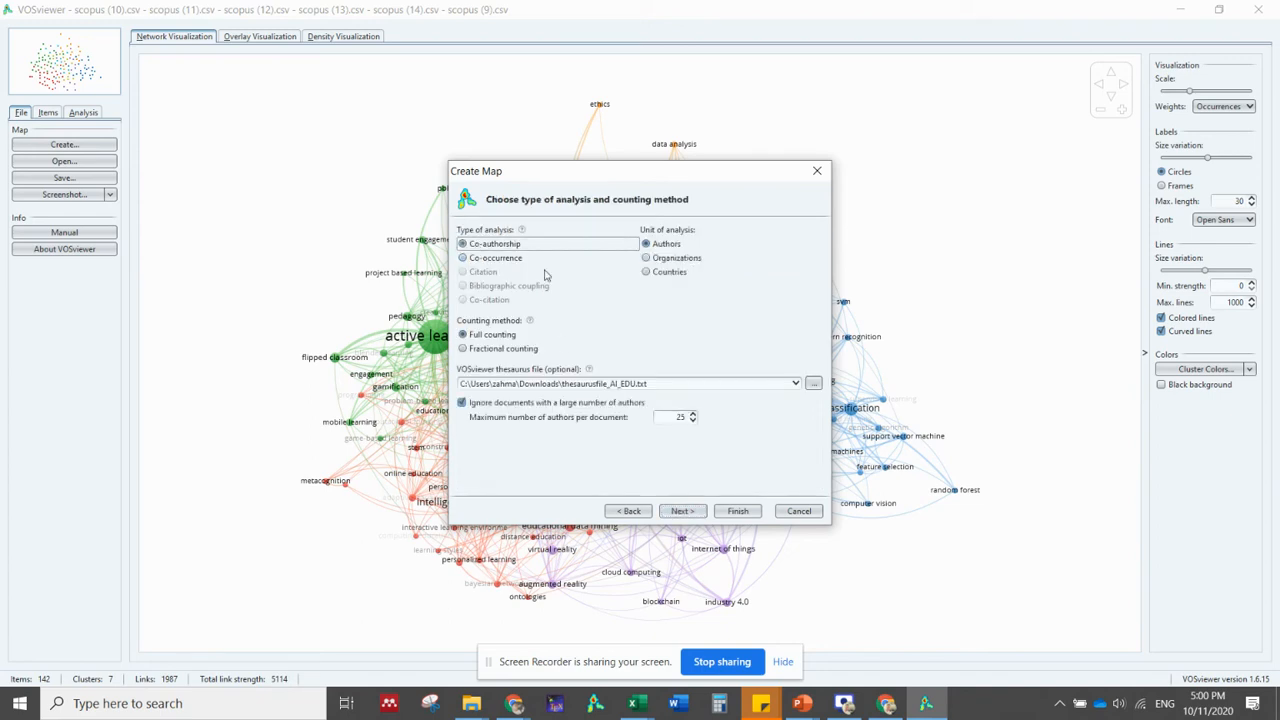
{"action": "left_click", "coordinate": [647, 272]}
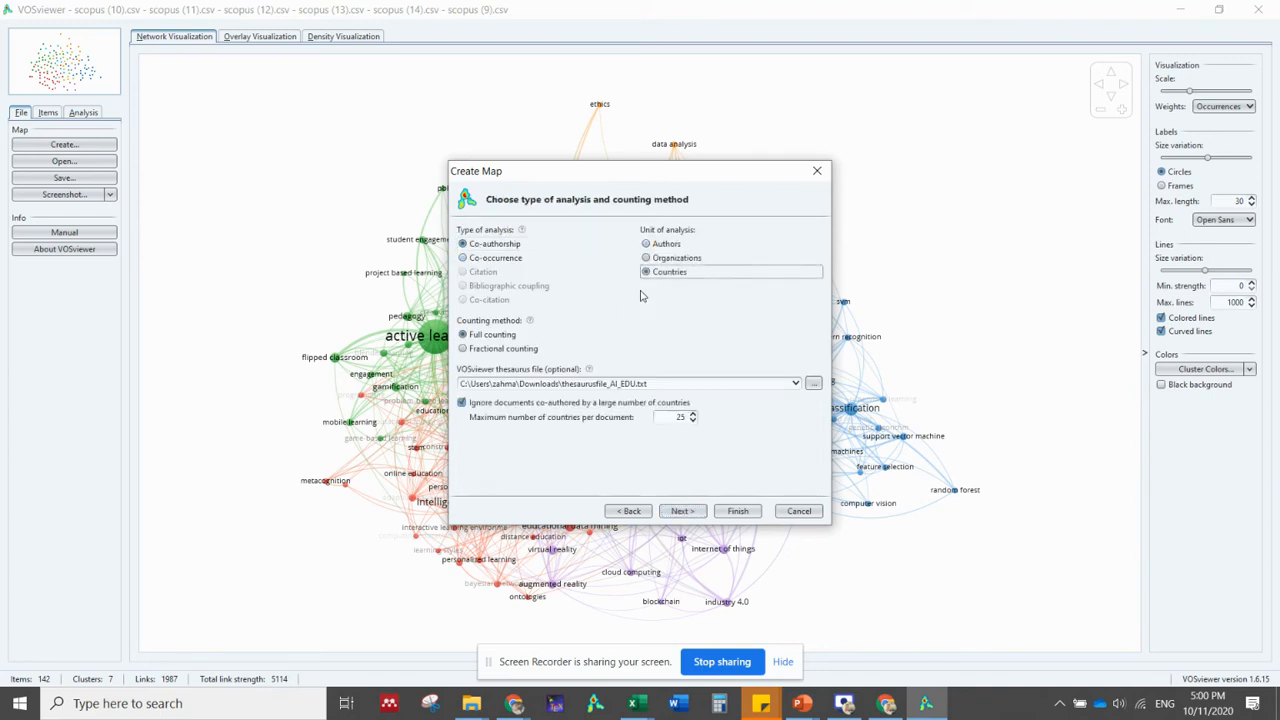
{"action": "left_click", "coordinate": [682, 511]}
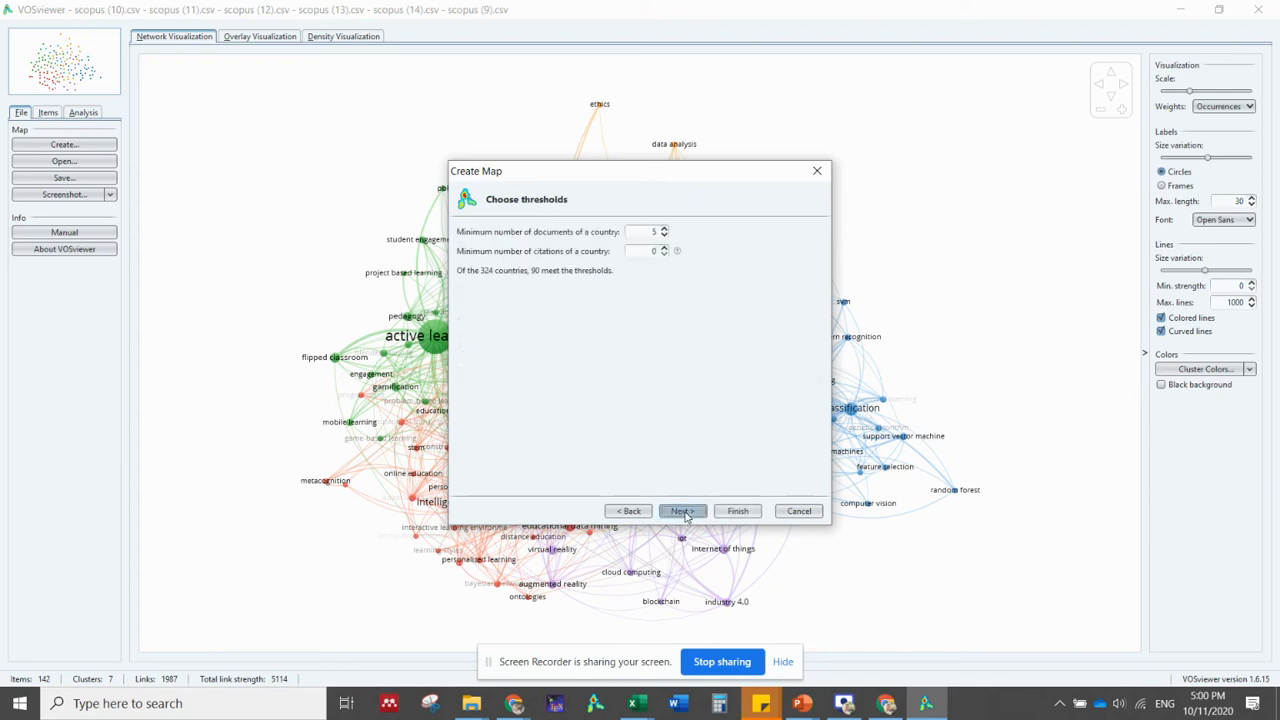
Raise the minimum number of documents of a country to narrow the selection to 50 countries, and bring up the country list
{"action": "left_click", "coordinate": [663, 229]}
{"action": "left_click", "coordinate": [664, 236]}
{"action": "left_click", "coordinate": [664, 230]}
{"action": "left_click", "coordinate": [664, 230]}
{"action": "left_click", "coordinate": [699, 515]}
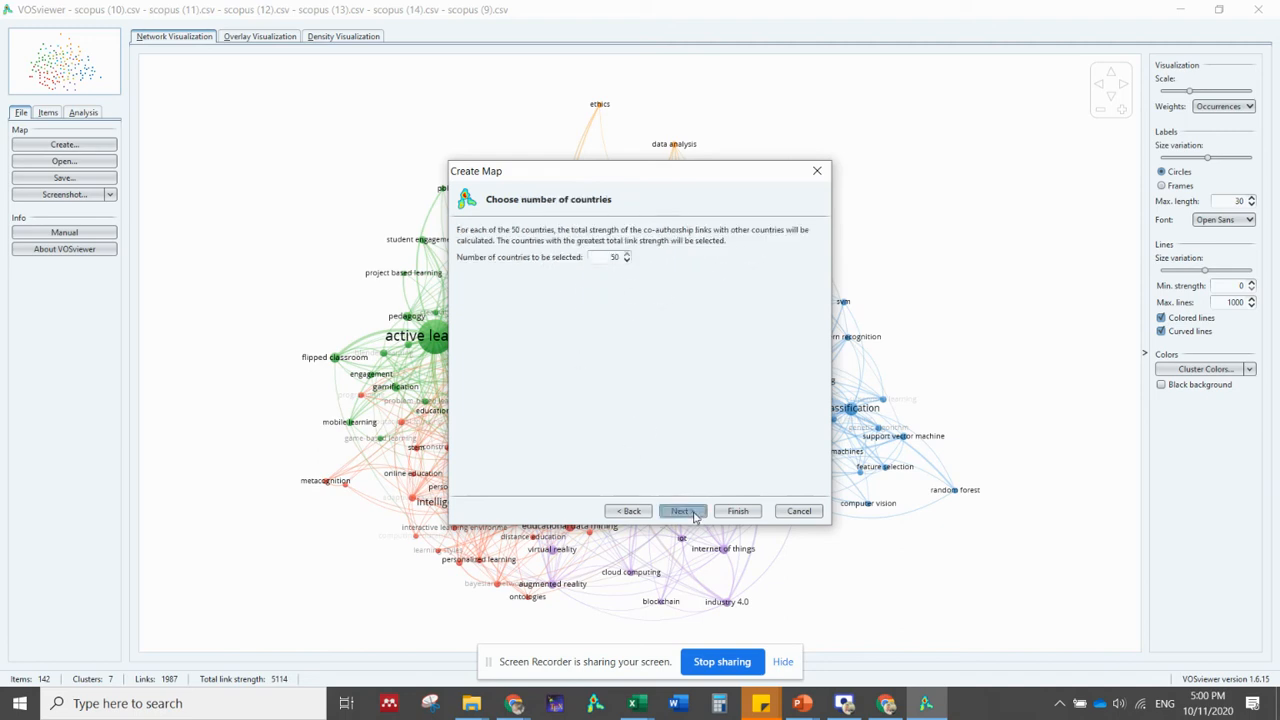
{"action": "left_click", "coordinate": [699, 515]}
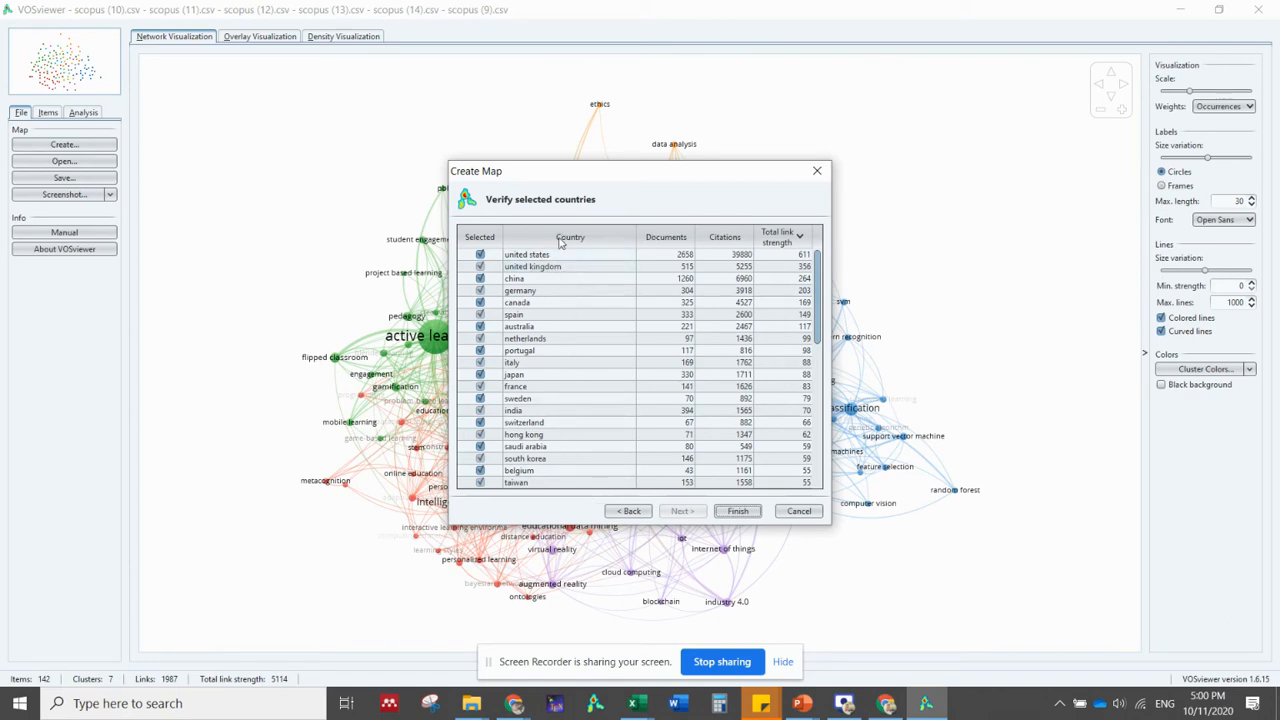
Sort the selected countries alphabetically and examine the whole list for variant names of the same country
{"action": "left_click", "coordinate": [560, 244]}
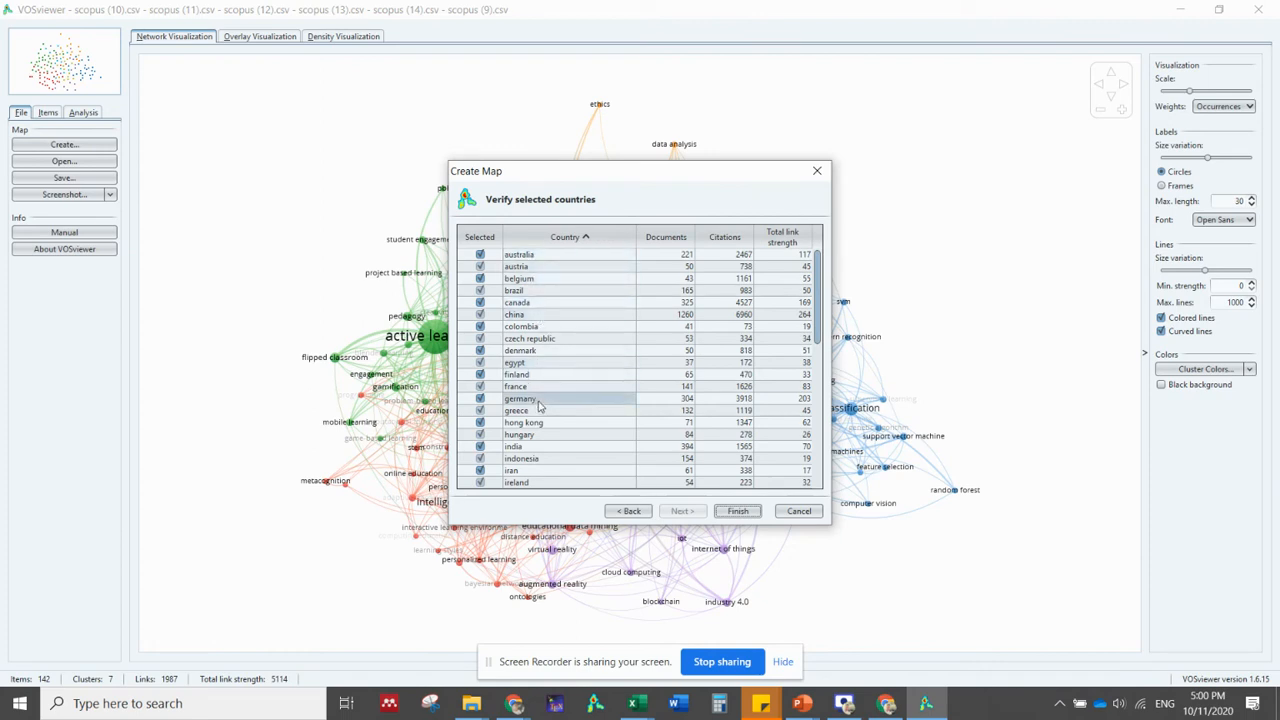
{"action": "scroll", "coordinate": [538, 404], "scroll_direction": "down", "scroll_amount": 1}
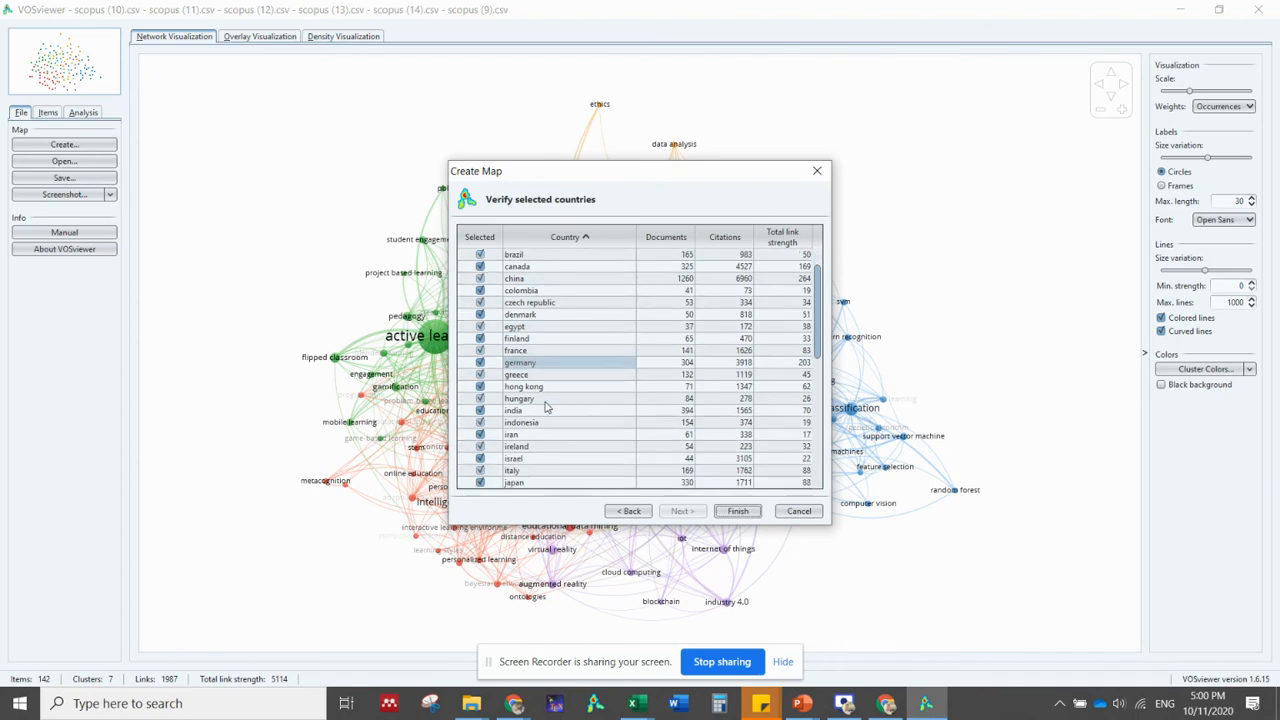
{"action": "scroll", "coordinate": [565, 405], "scroll_direction": "down", "scroll_amount": 2}
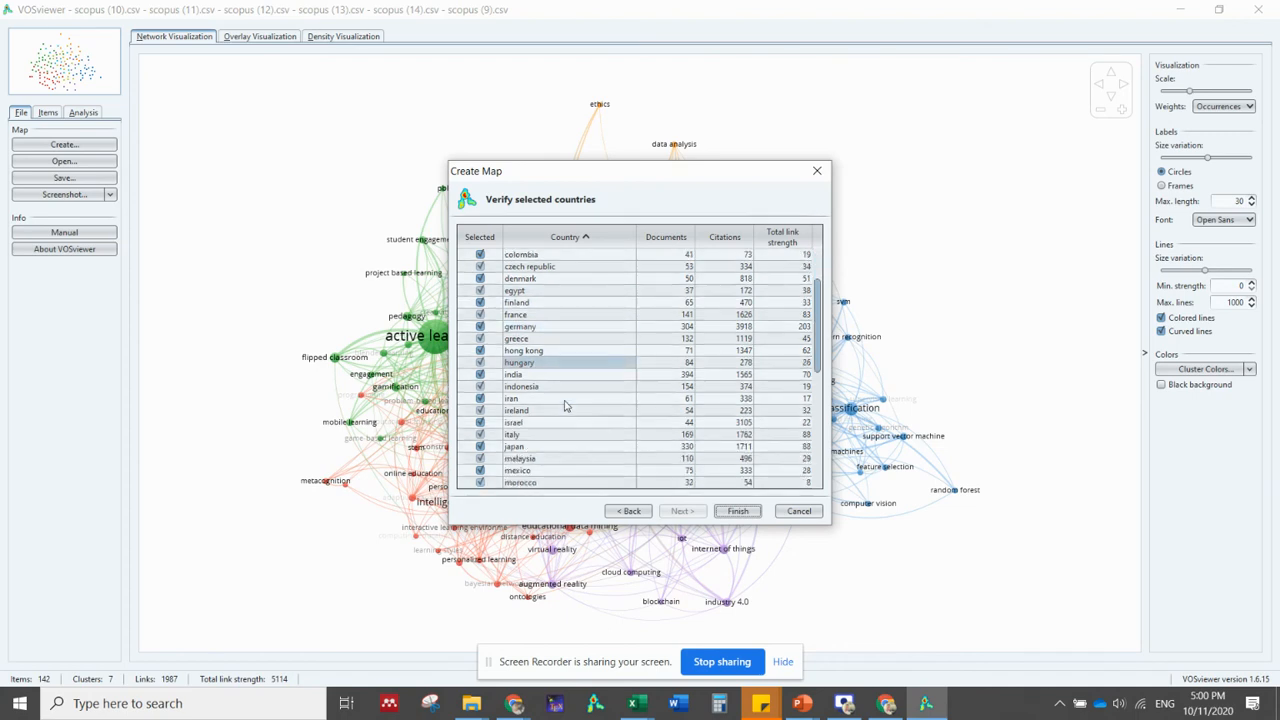
{"action": "scroll", "coordinate": [563, 408], "scroll_direction": "down", "scroll_amount": 2}
{"action": "scroll", "coordinate": [563, 408], "scroll_direction": "down", "scroll_amount": 2}
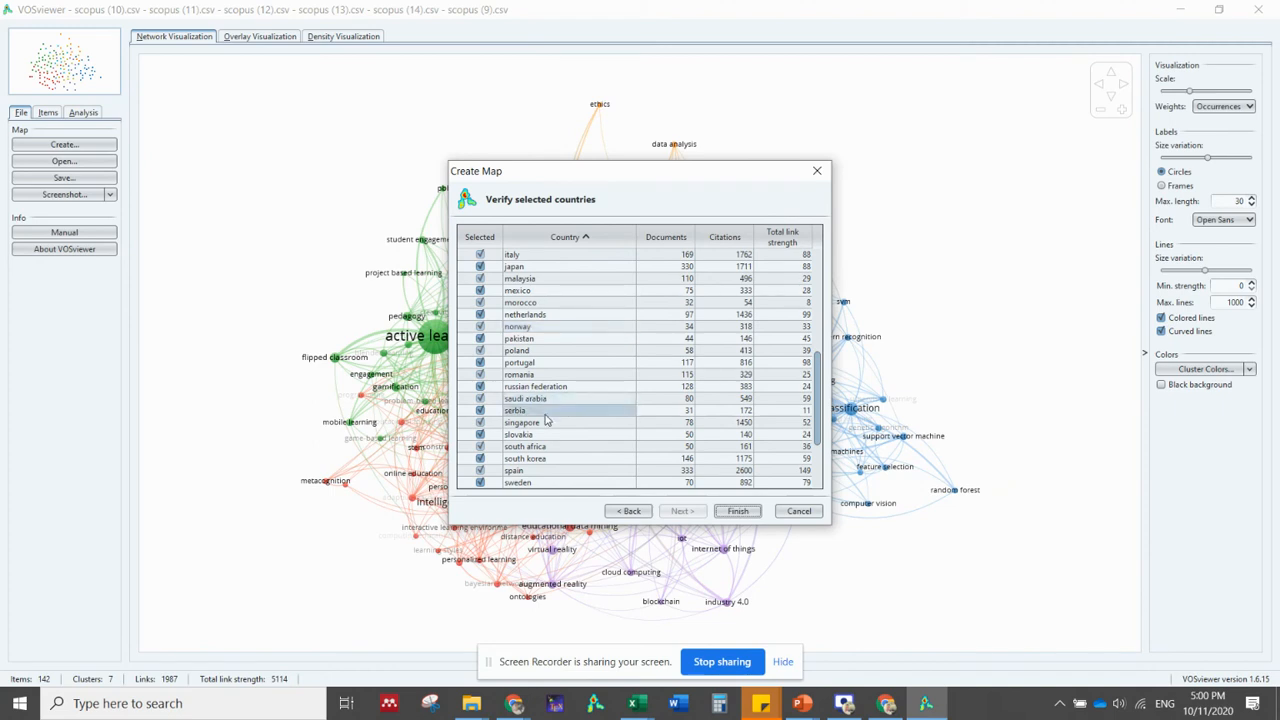
{"action": "scroll", "coordinate": [557, 452], "scroll_direction": "down", "scroll_amount": 3}
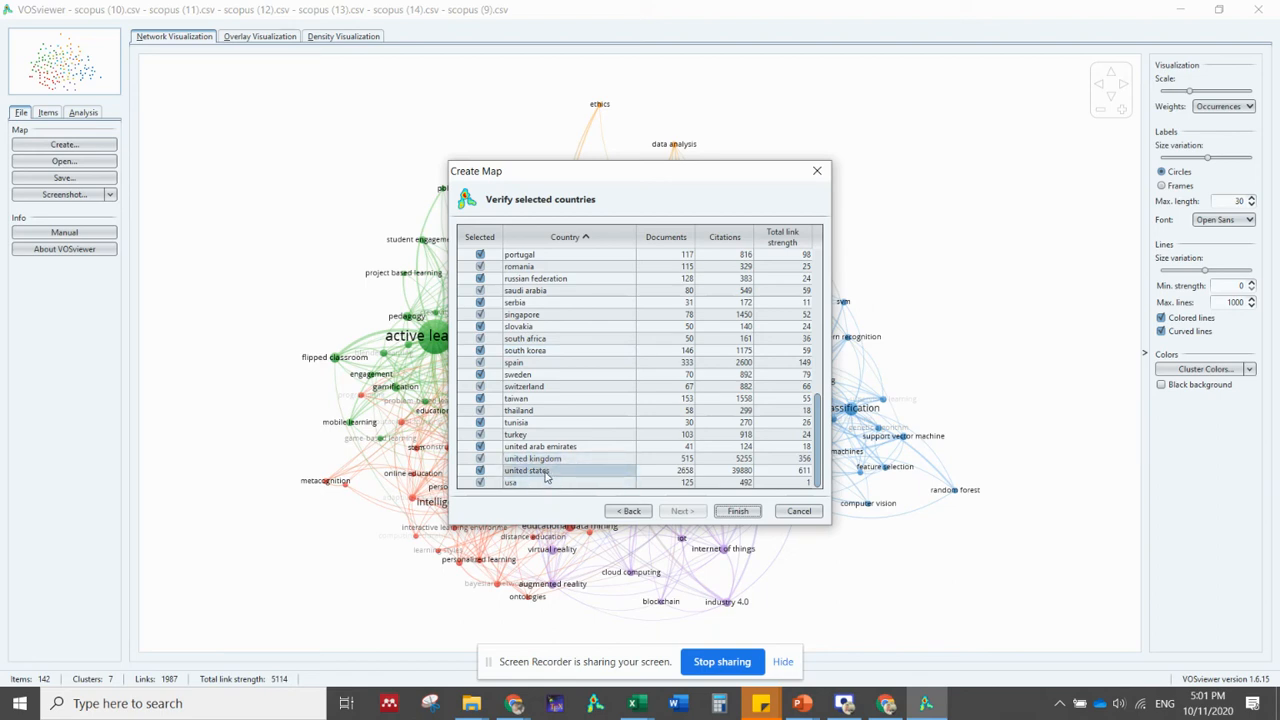
{"action": "scroll", "coordinate": [555, 474], "scroll_direction": "up", "scroll_amount": 8}
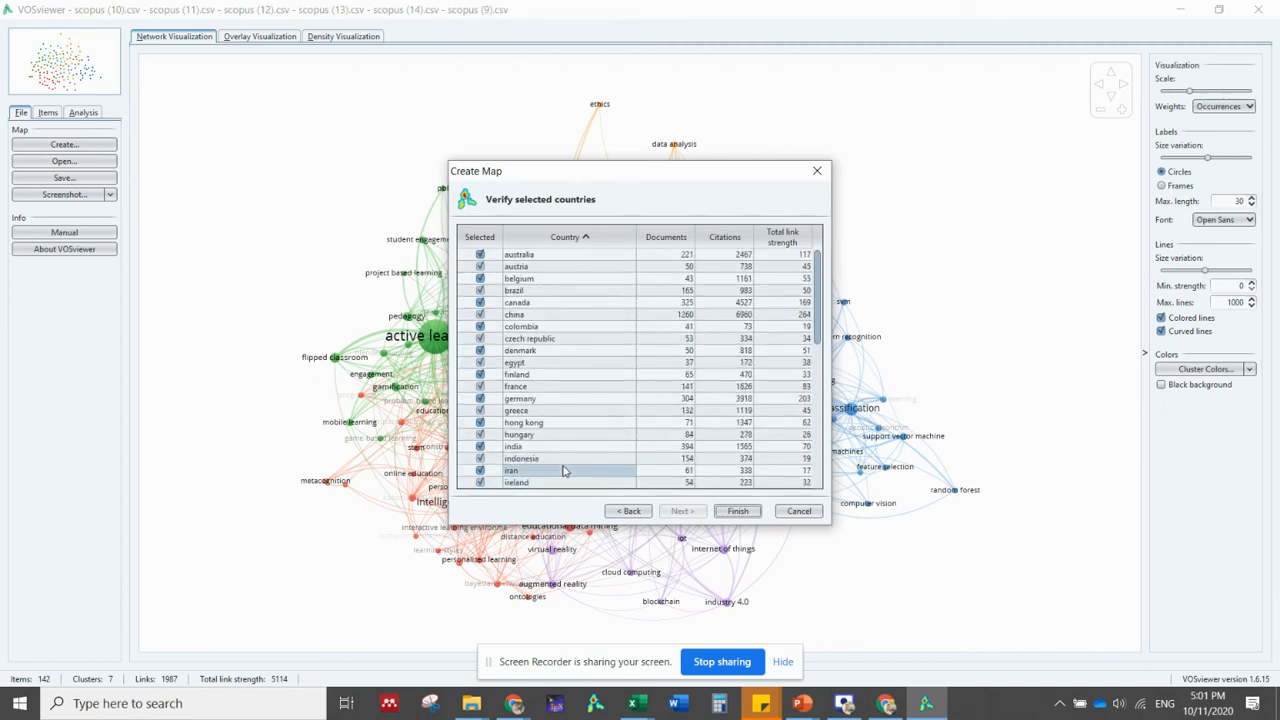
{"action": "scroll", "coordinate": [560, 472], "scroll_direction": "down", "scroll_amount": 8}
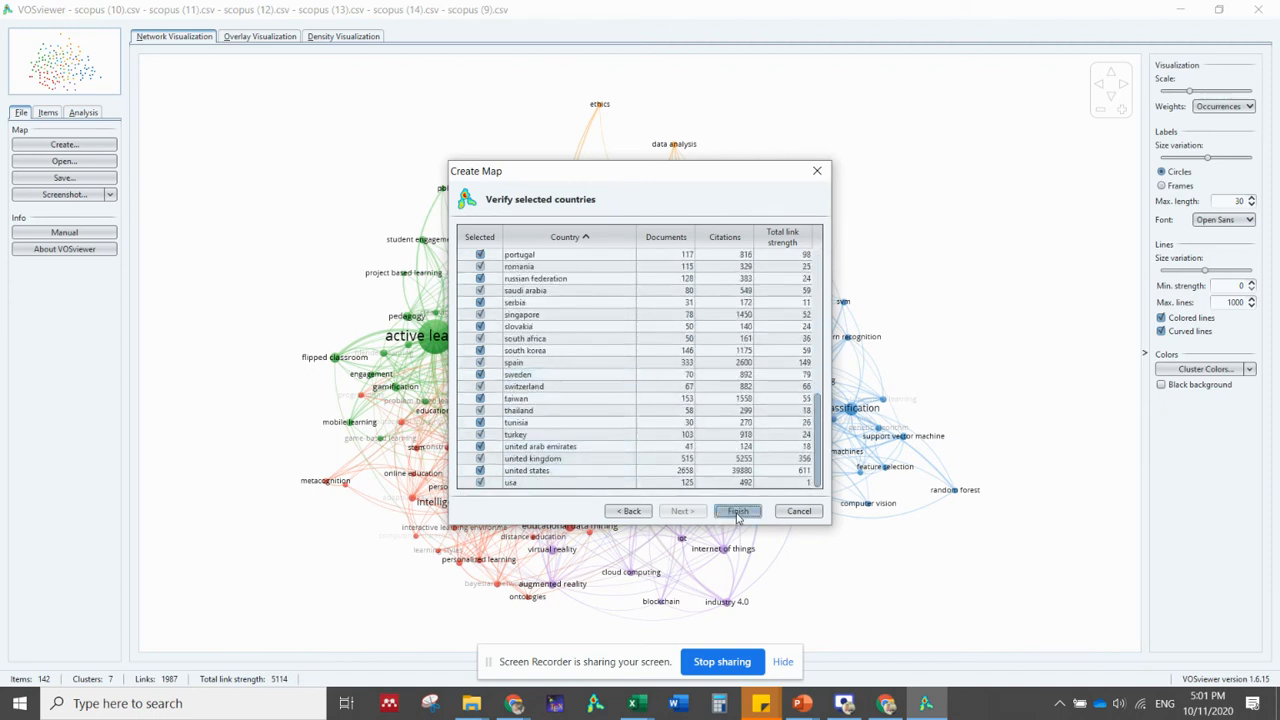
Go back to the analysis settings to check the thesaurus file entry, and return to the country thresholds
{"action": "left_click", "coordinate": [631, 512]}
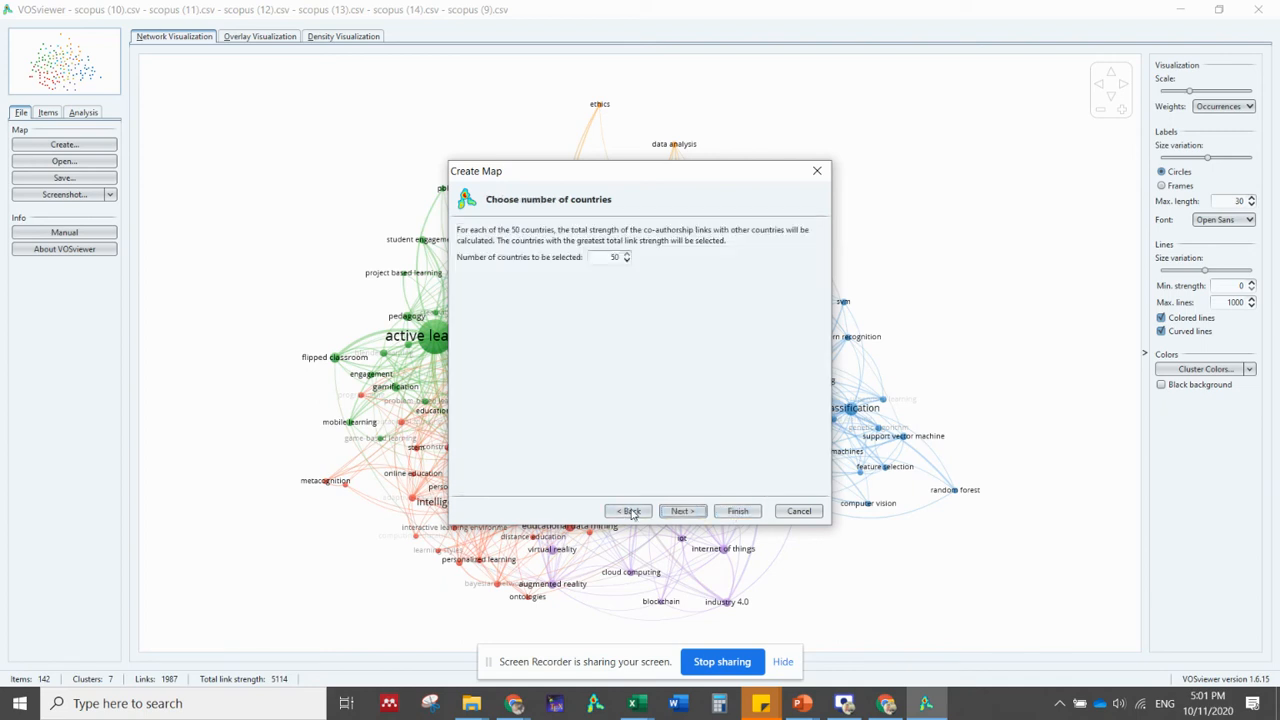
{"action": "left_click", "coordinate": [631, 512]}
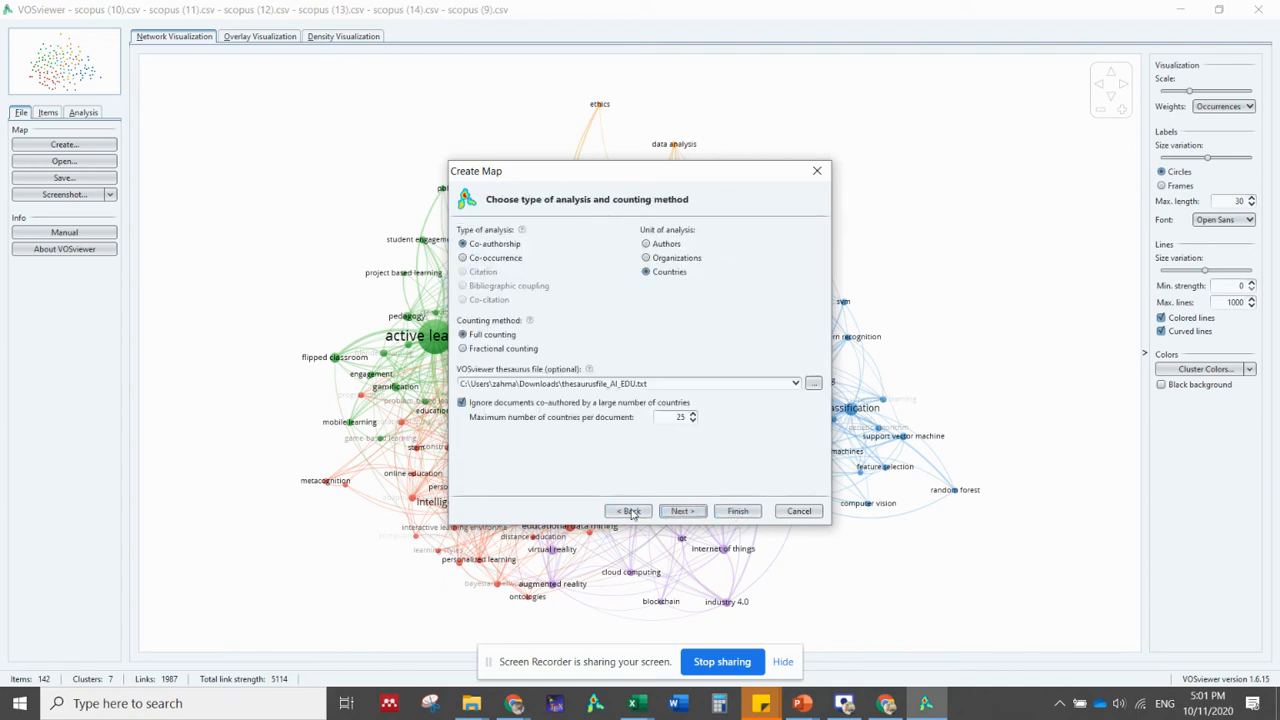
{"action": "left_click", "coordinate": [666, 384]}
{"action": "left_click", "coordinate": [668, 384]}
{"action": "left_click", "coordinate": [674, 511]}
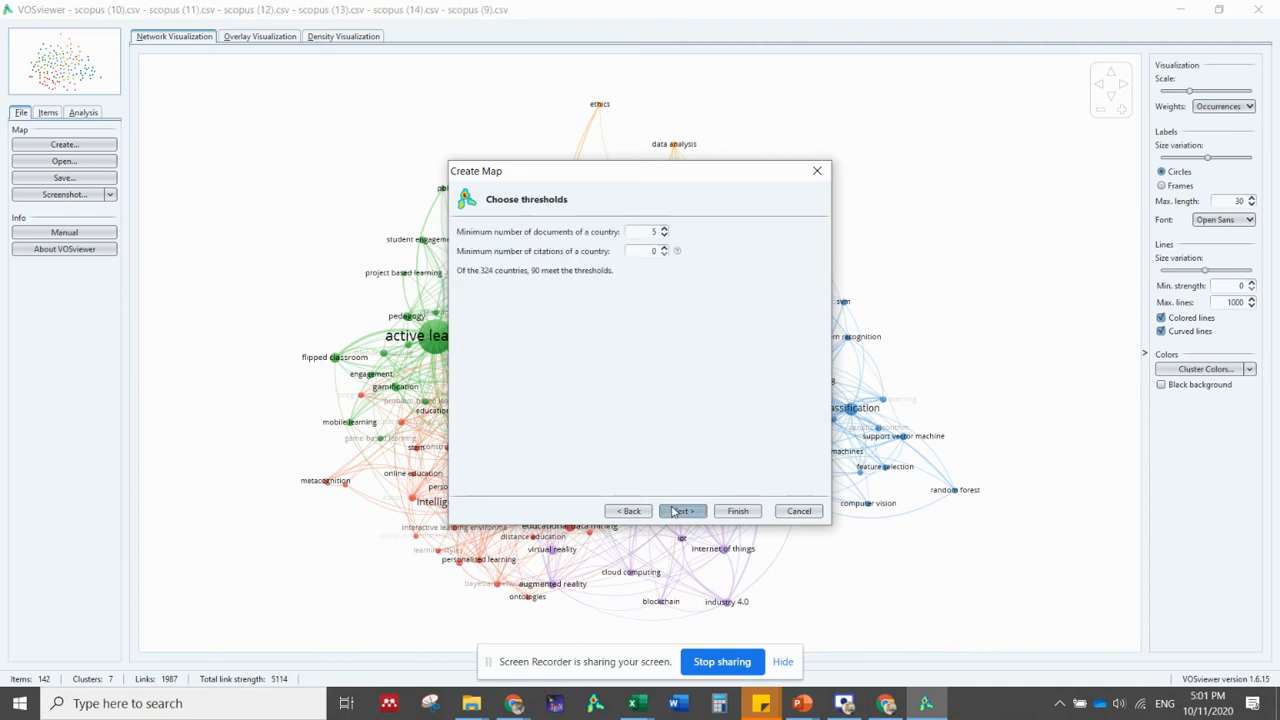
{"action": "left_click", "coordinate": [676, 511]}
{"action": "left_click", "coordinate": [620, 511]}
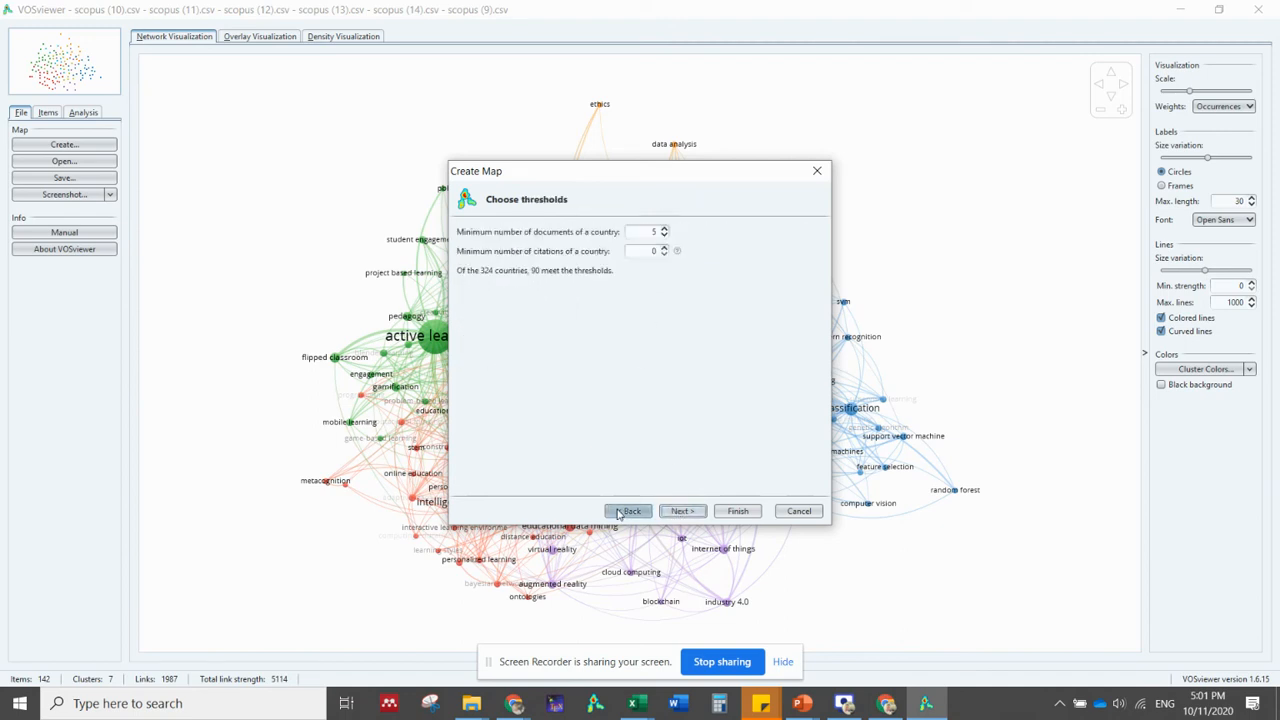
Increase the minimum documents per country until 50 countries qualify, and keep 50 as the number of countries selected
{"action": "left_click", "coordinate": [664, 228]}
{"action": "left_click", "coordinate": [664, 228]}
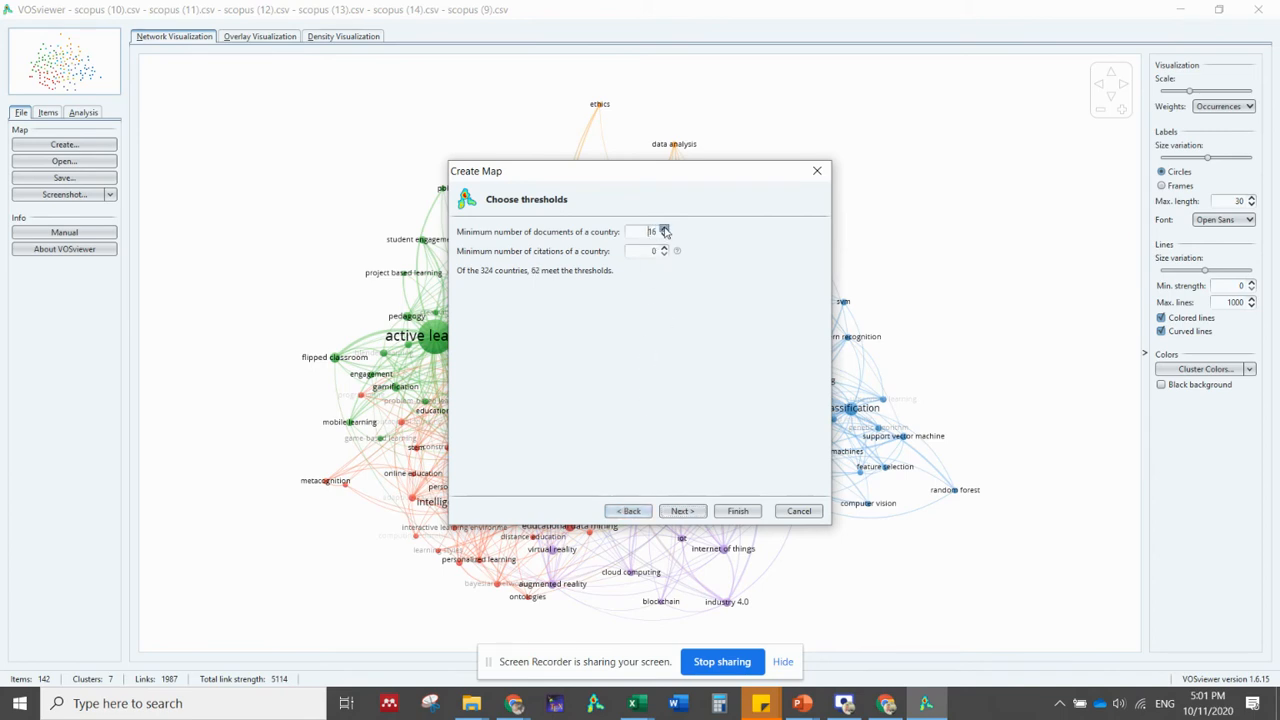
{"action": "left_click", "coordinate": [664, 229]}
{"action": "left_click", "coordinate": [664, 229]}
{"action": "left_click", "coordinate": [664, 229]}
{"action": "left_click", "coordinate": [664, 229]}
{"action": "left_click", "coordinate": [664, 229]}
{"action": "left_click", "coordinate": [664, 231]}
{"action": "left_click", "coordinate": [682, 511]}
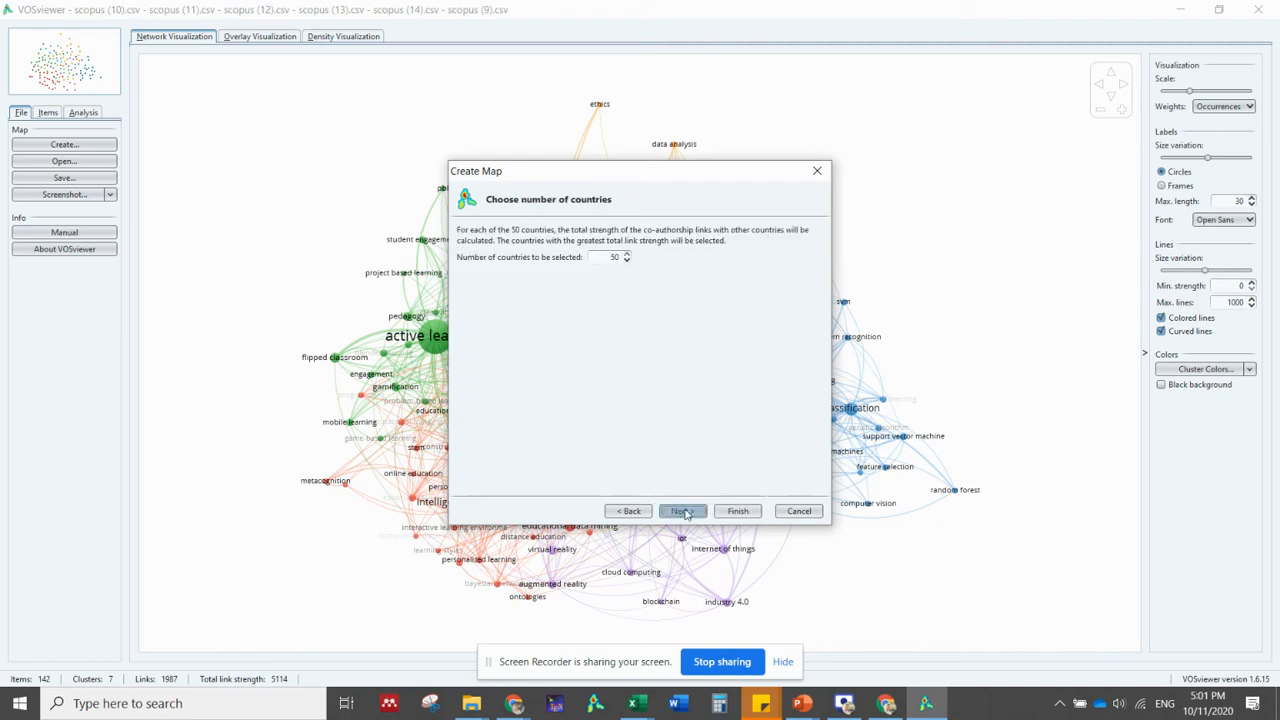
{"action": "left_click", "coordinate": [683, 511]}
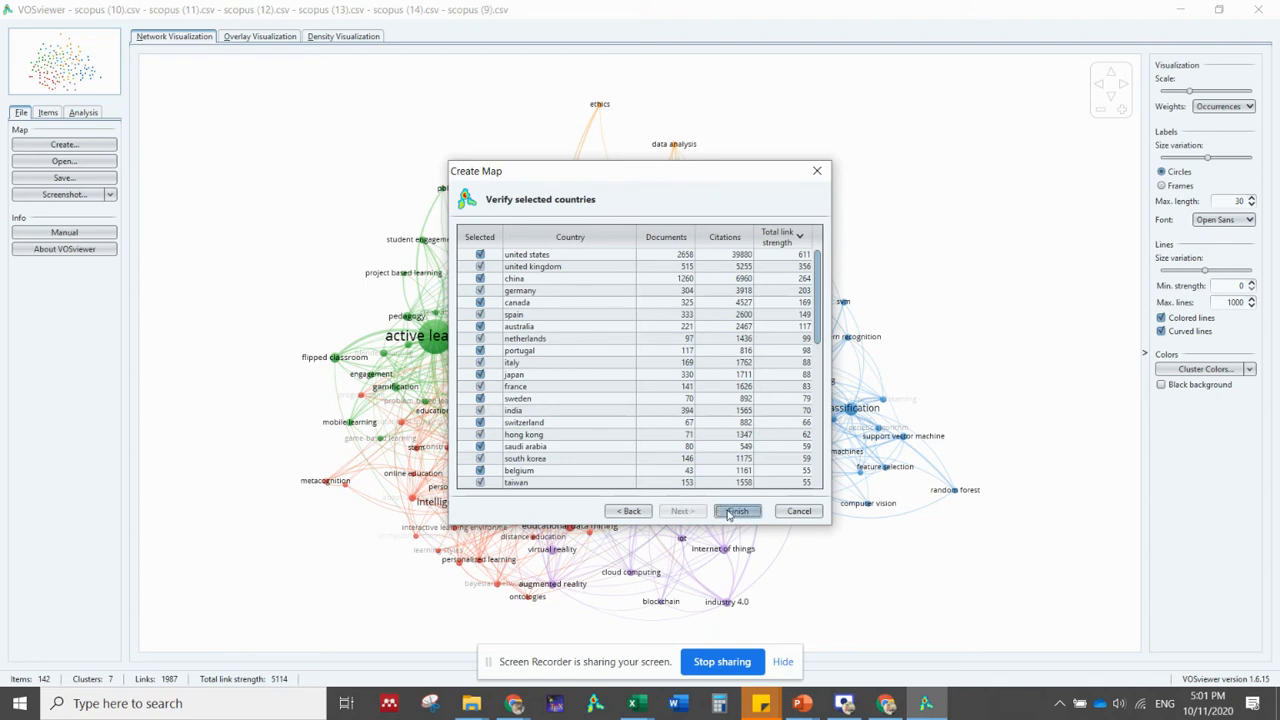
Select all countries in the verification list and export them to a text file named keywords_countries in Downloads
{"action": "right_click", "coordinate": [557, 281]}
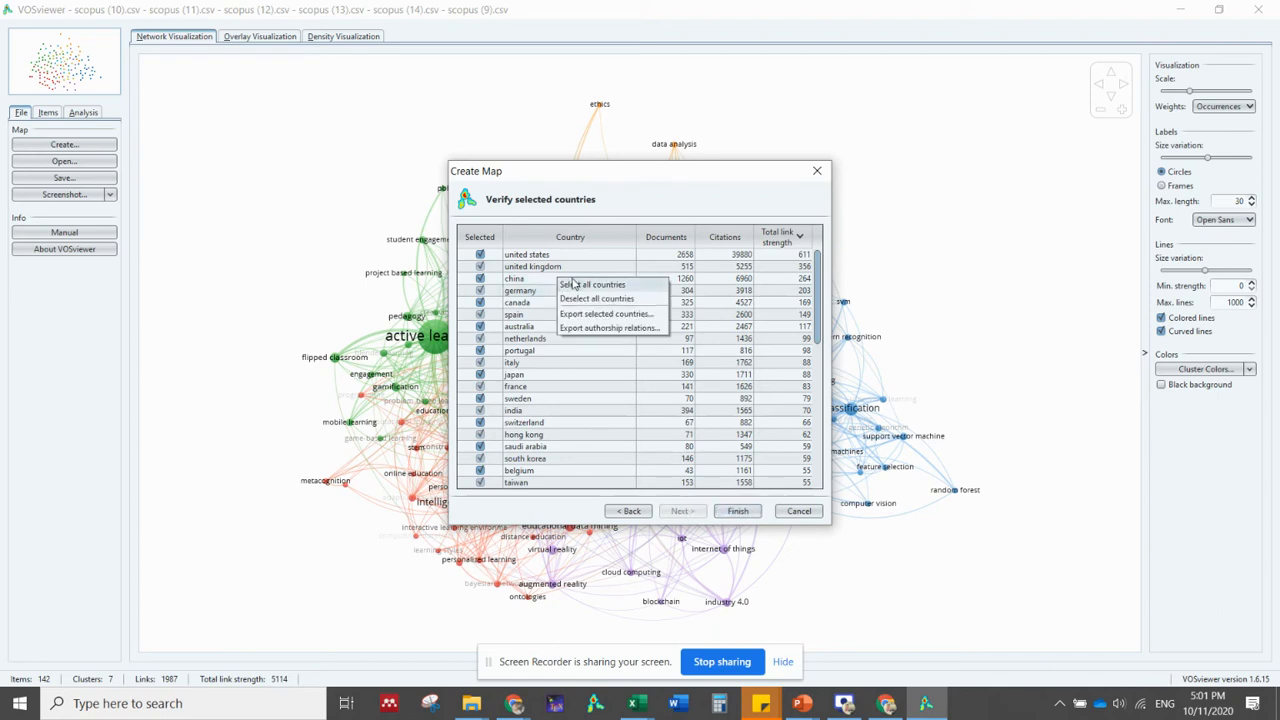
{"action": "left_click", "coordinate": [574, 286]}
{"action": "right_click", "coordinate": [576, 296]}
{"action": "left_click", "coordinate": [622, 331]}
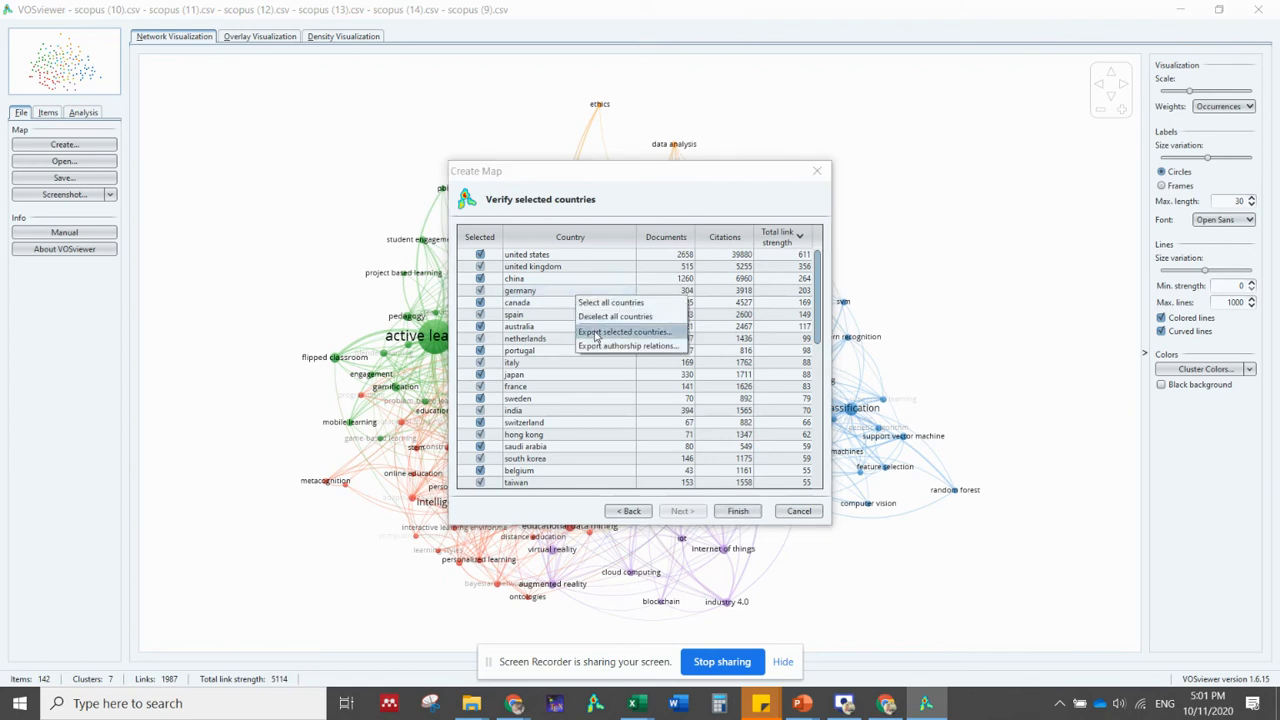
{"action": "left_click", "coordinate": [560, 412]}
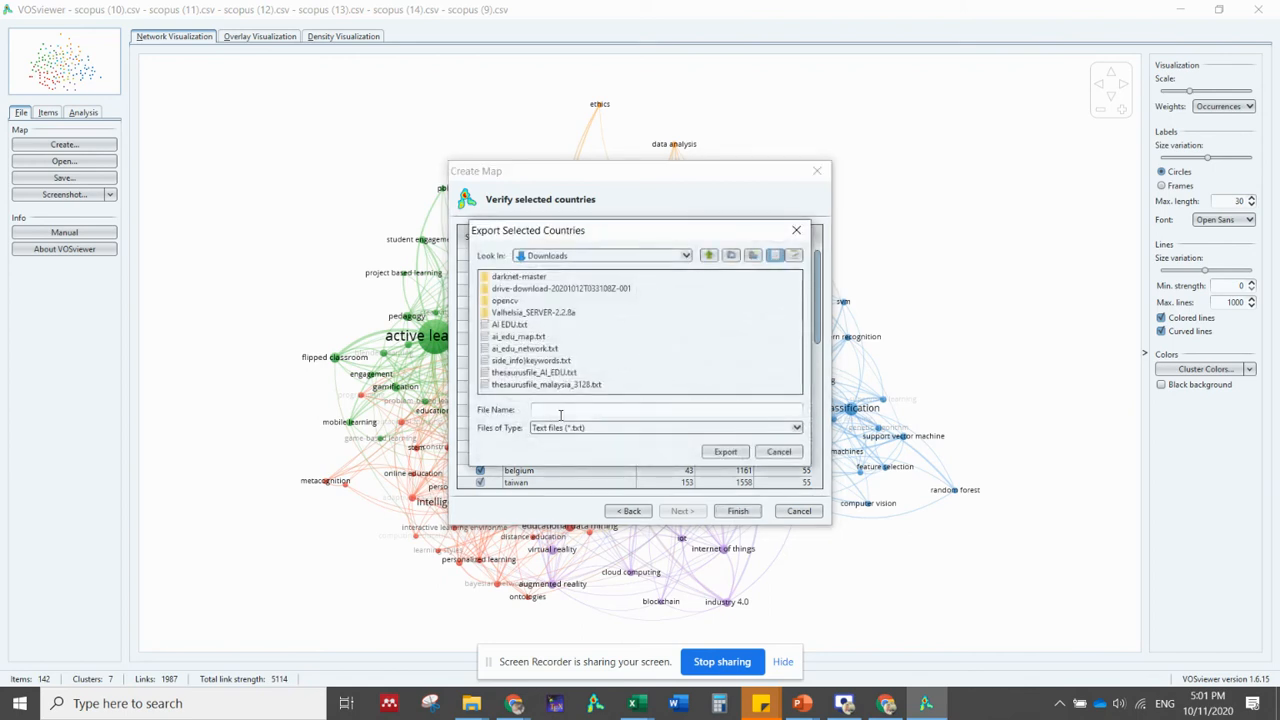
{"action": "type", "text": "thesau"}
{"action": "key", "text": "BackSpace"}
{"action": "key", "text": "BackSpace"}
{"action": "key", "text": "BackSpace"}
{"action": "key", "text": "BackSpace"}
{"action": "key", "text": "BackSpace"}
{"action": "key", "text": "BackSpace"}
{"action": "type", "text": "keywords_countries"}
{"action": "left_click", "coordinate": [726, 452]}
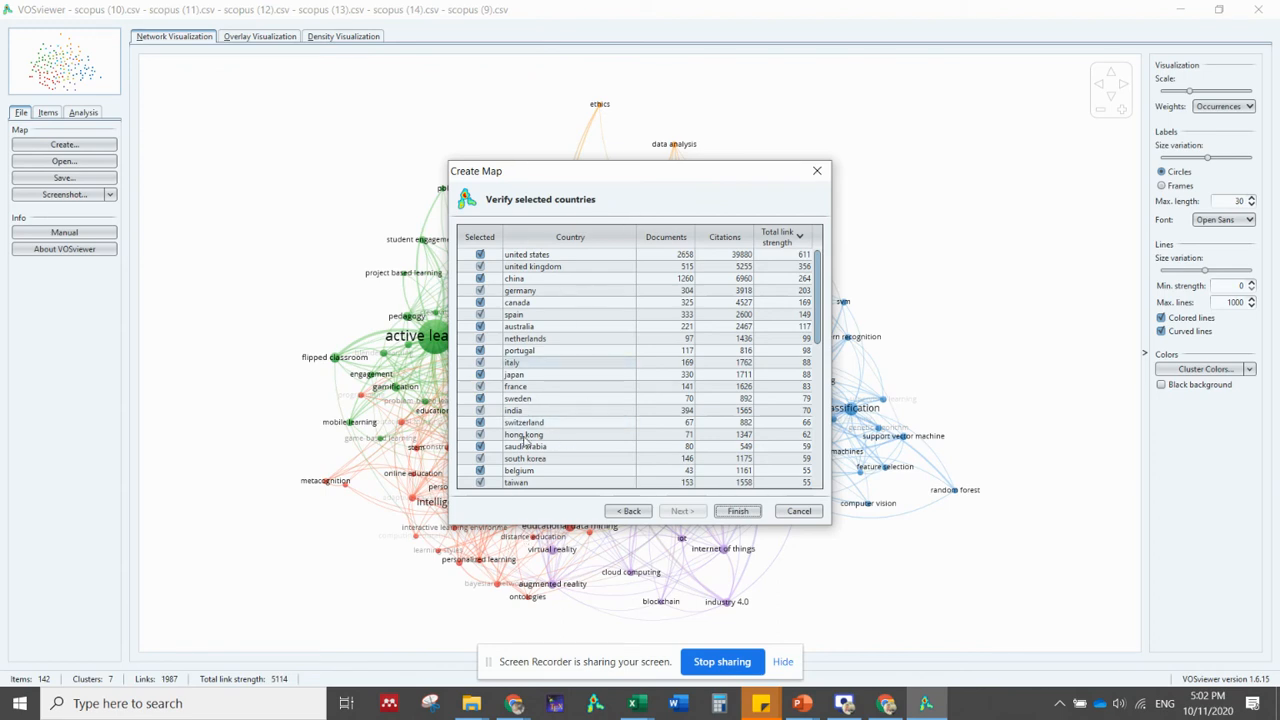
Generate the country co-authorship map and examine the main cluster and the separate united states and usa nodes
{"action": "left_click", "coordinate": [737, 512]}
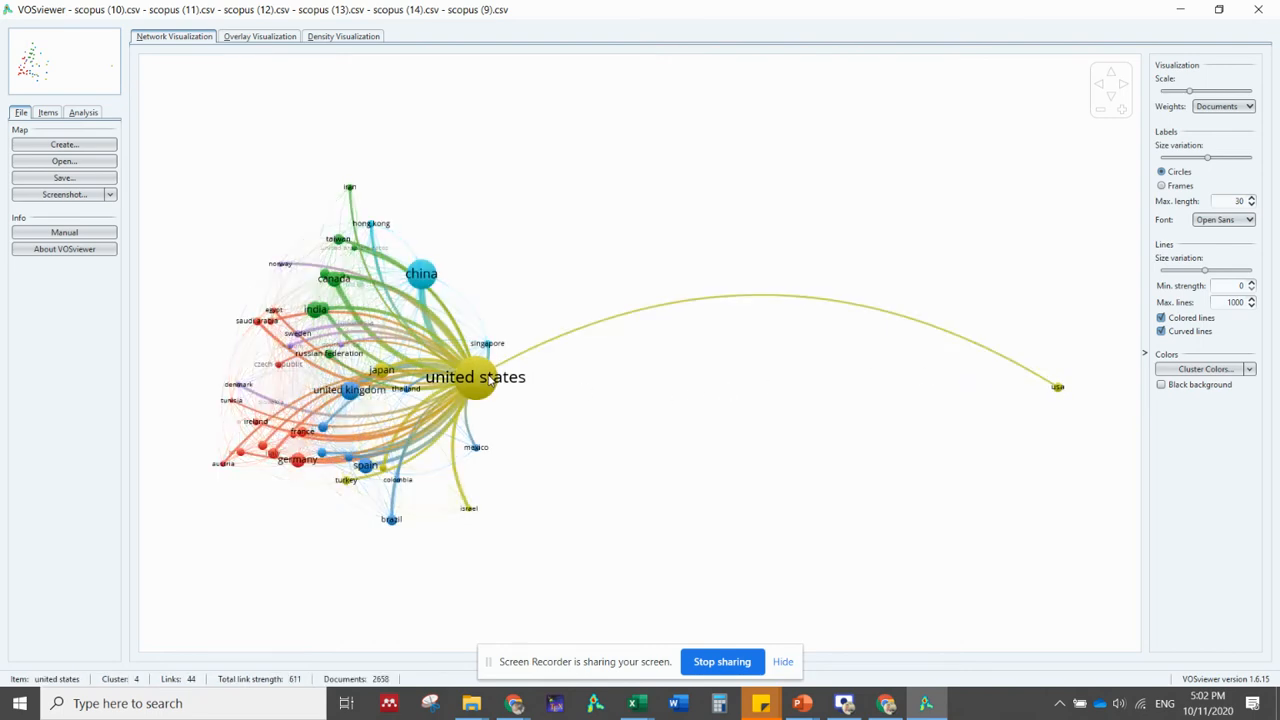
{"action": "scroll", "coordinate": [606, 420], "scroll_direction": "up", "scroll_amount": 3}
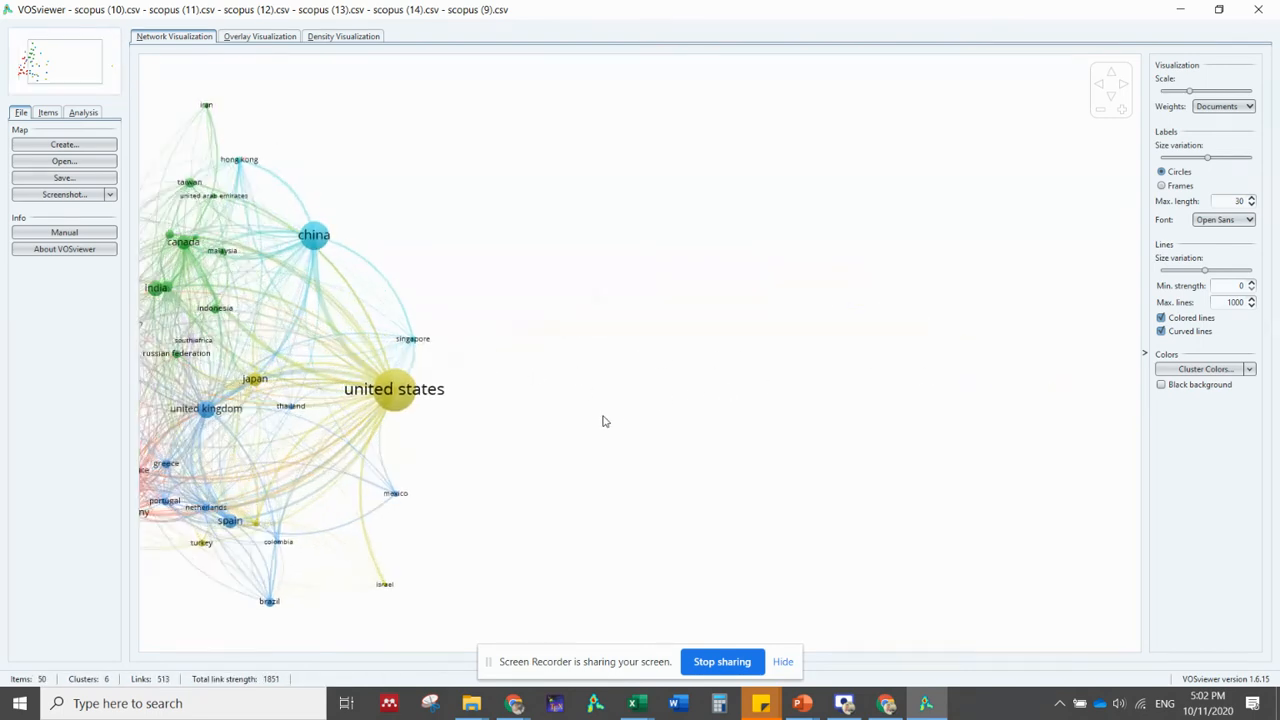
{"action": "scroll", "coordinate": [610, 418], "scroll_direction": "down", "scroll_amount": 3}
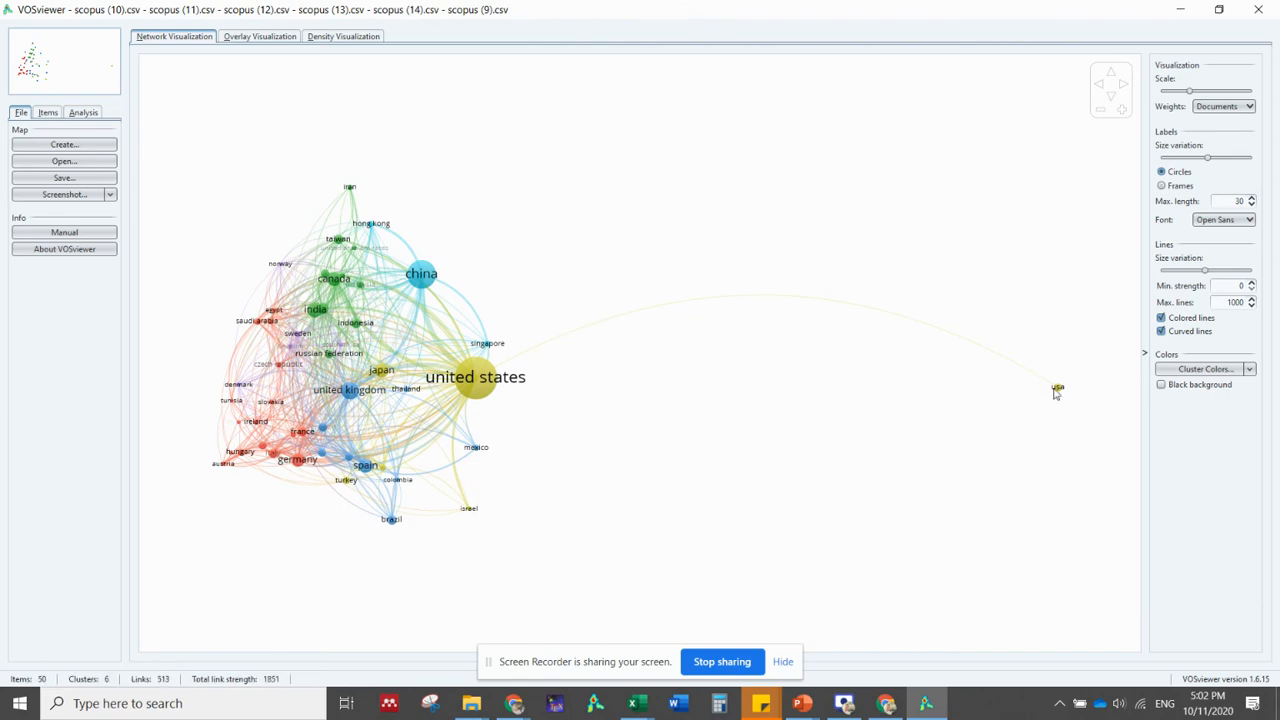
{"action": "mouse_move", "coordinate": [1058, 387]}
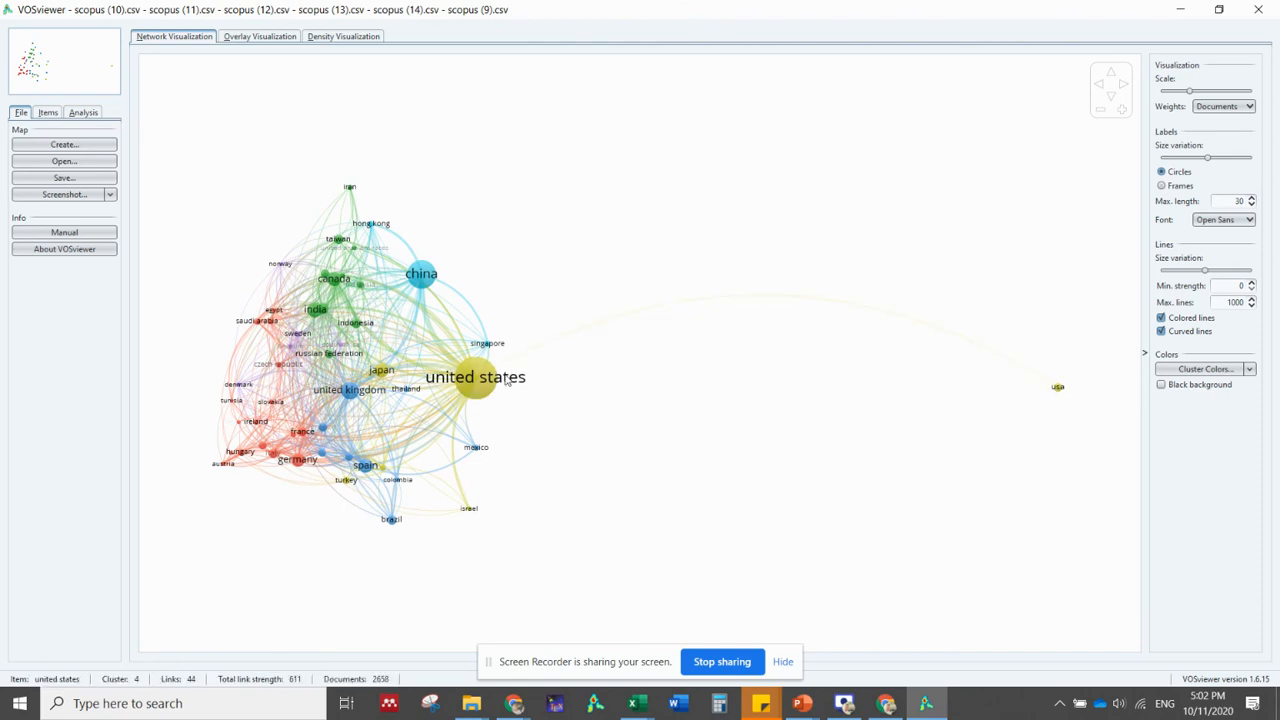
{"action": "scroll", "coordinate": [542, 424], "scroll_direction": "up", "scroll_amount": 2}
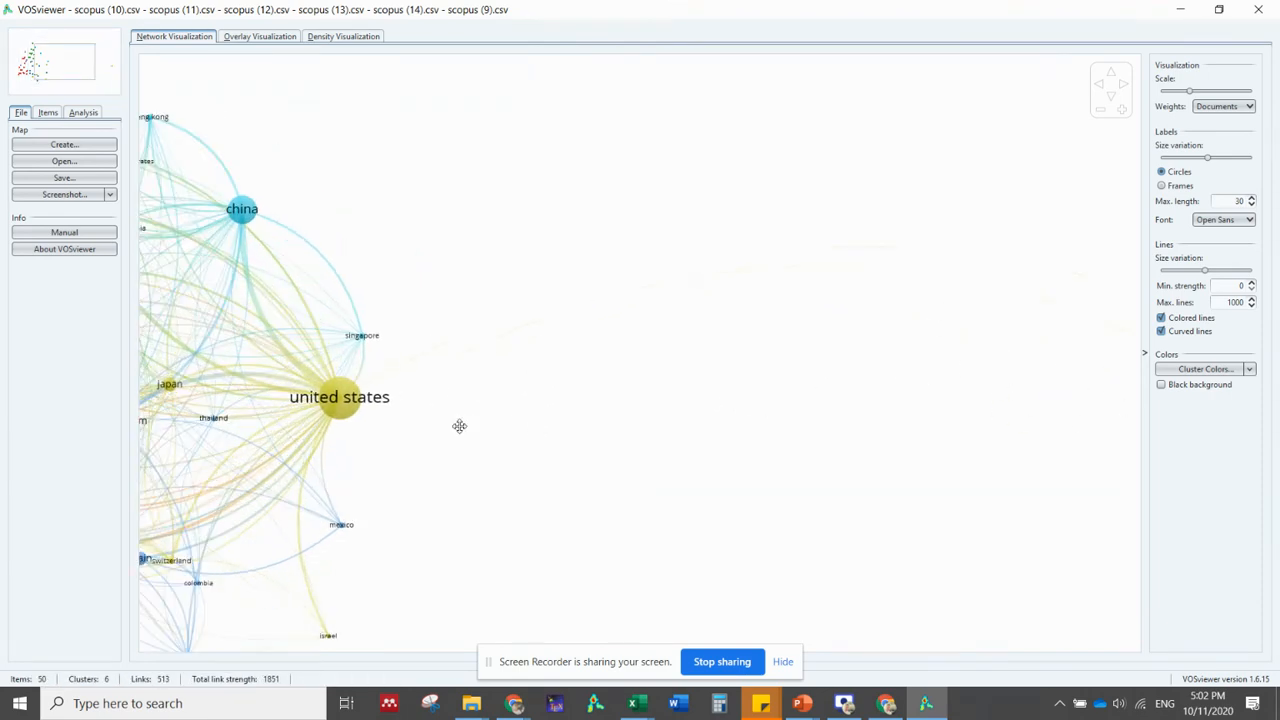
{"action": "left_click_drag", "start_coordinate": [457, 426], "coordinate": [942, 413]}
{"action": "scroll", "coordinate": [868, 382], "scroll_direction": "down", "scroll_amount": 2}
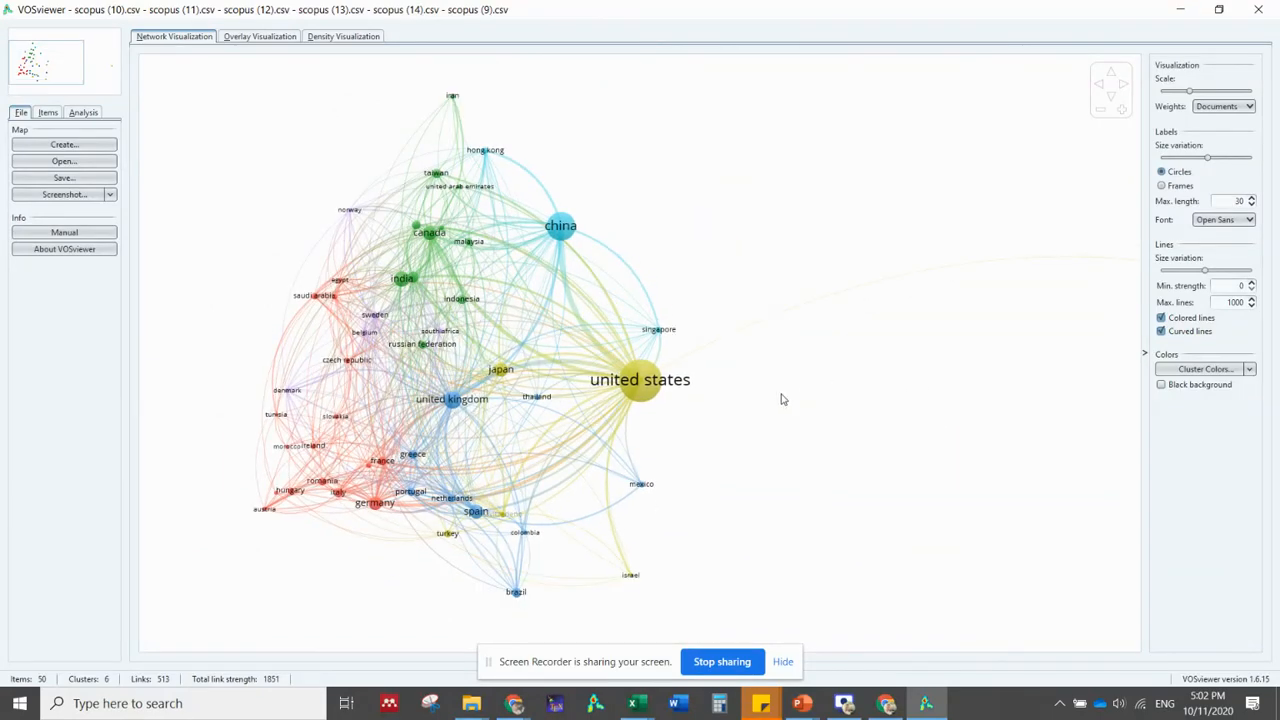
Examine the co-authorship links of united states and china in the country network map
{"action": "left_click_drag", "start_coordinate": [777, 400], "coordinate": [828, 405]}
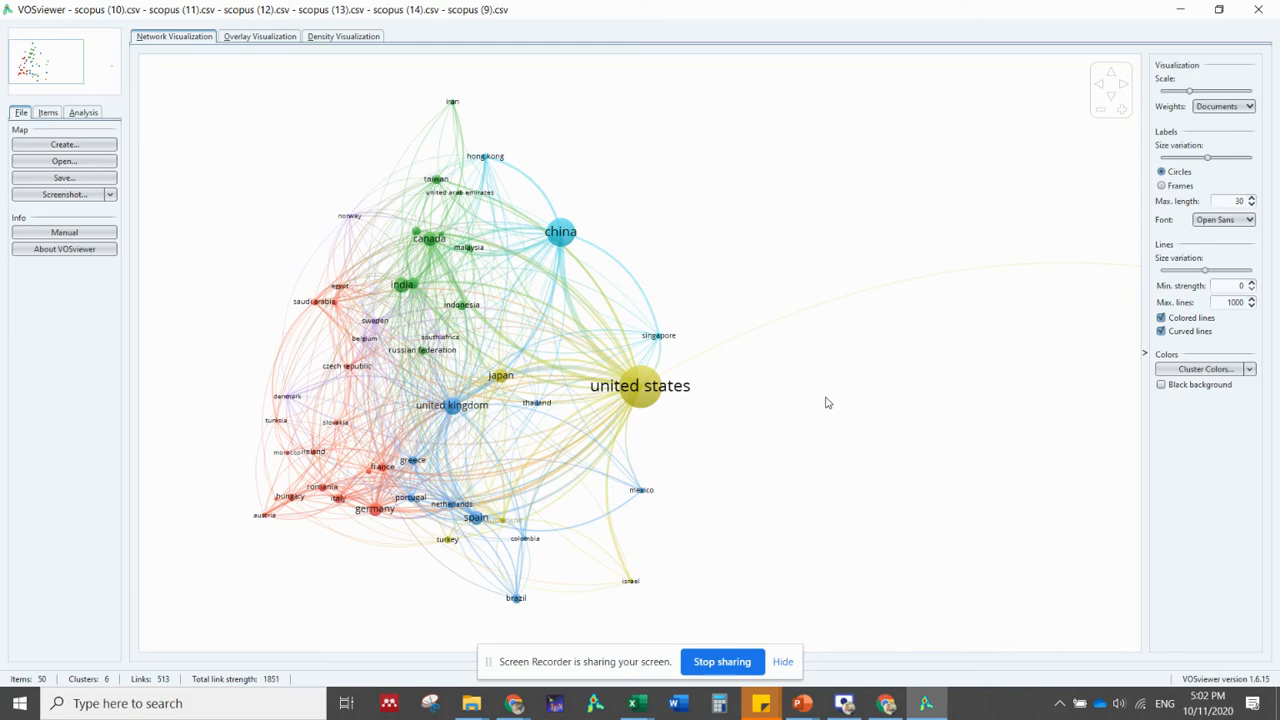
{"action": "mouse_move", "coordinate": [641, 388]}
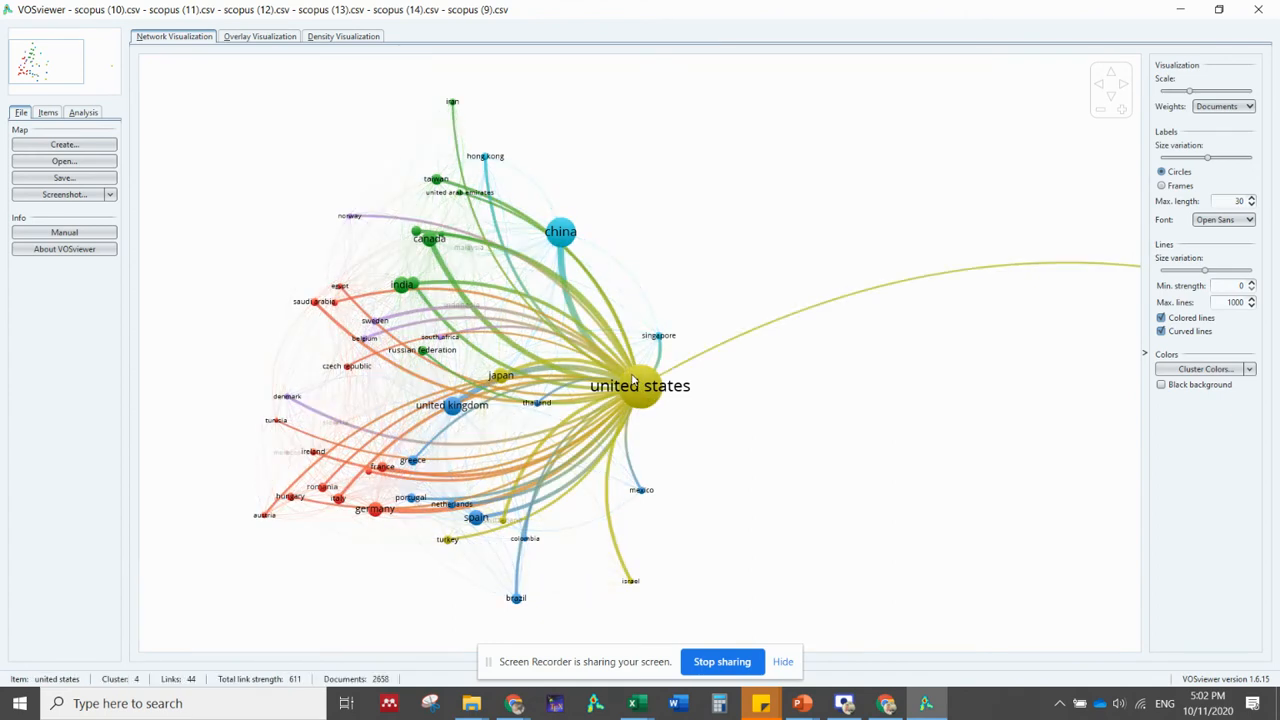
{"action": "scroll", "coordinate": [632, 378], "scroll_direction": "up", "scroll_amount": 1}
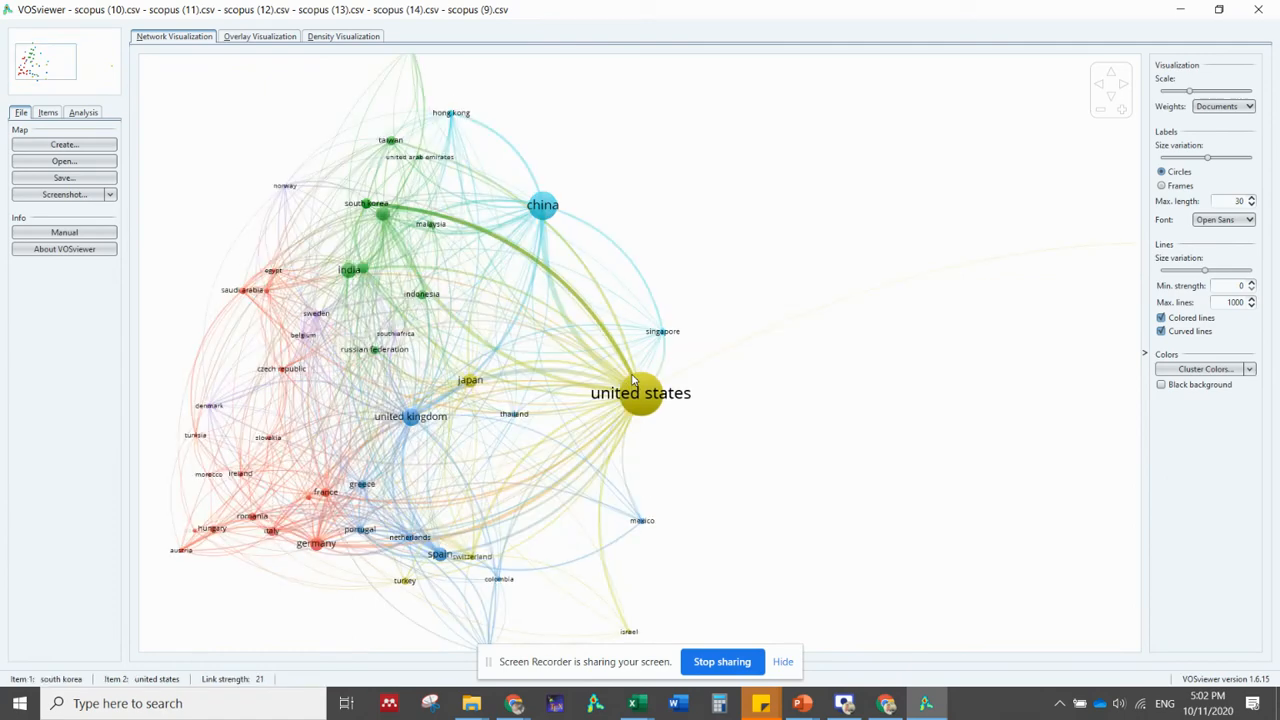
{"action": "scroll", "coordinate": [641, 405], "scroll_direction": "up", "scroll_amount": 1}
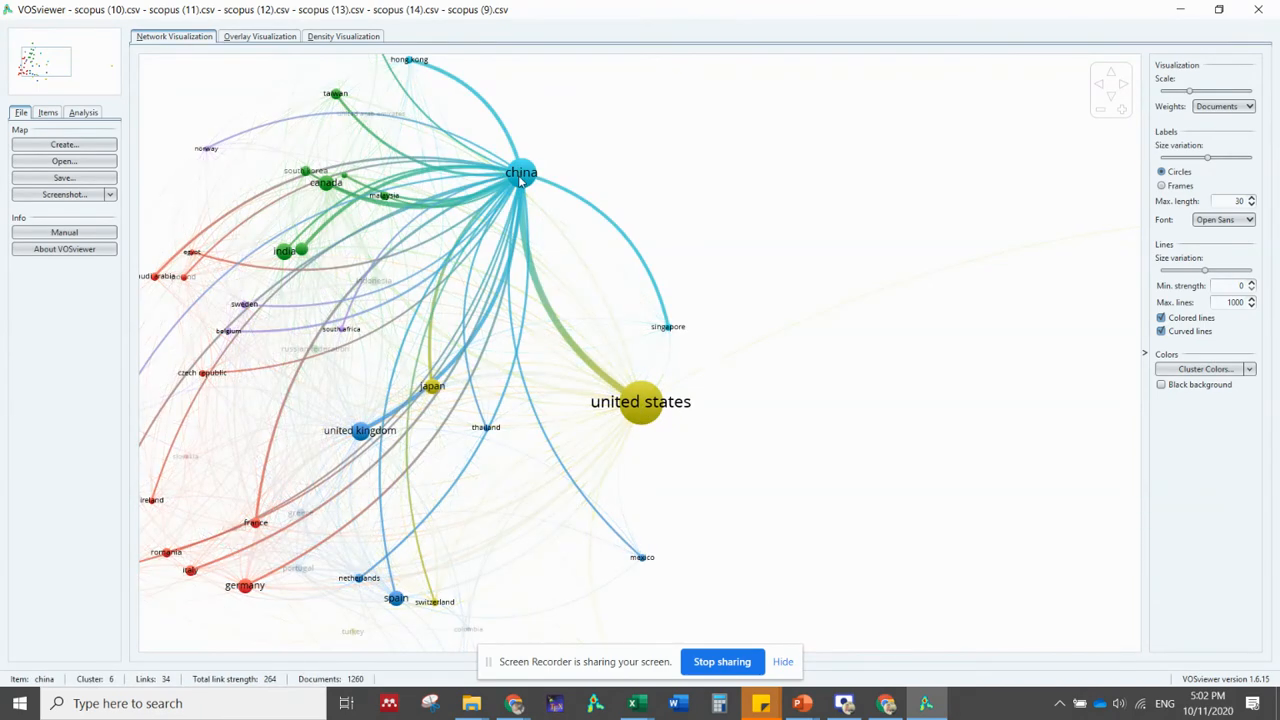
{"action": "left_click_drag", "start_coordinate": [519, 180], "coordinate": [685, 172]}
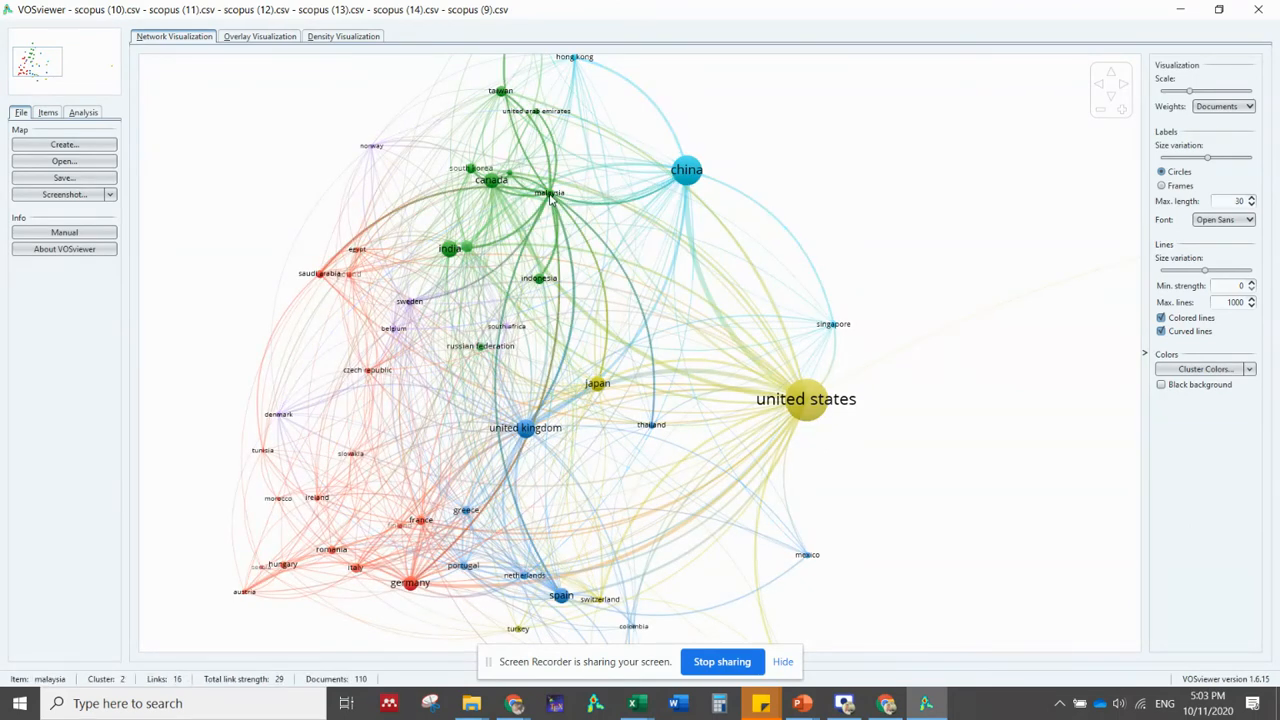
Examine the co-authorship links of malaysia and israel, including the link between israel and united states
{"action": "left_click_drag", "start_coordinate": [549, 200], "coordinate": [522, 258]}
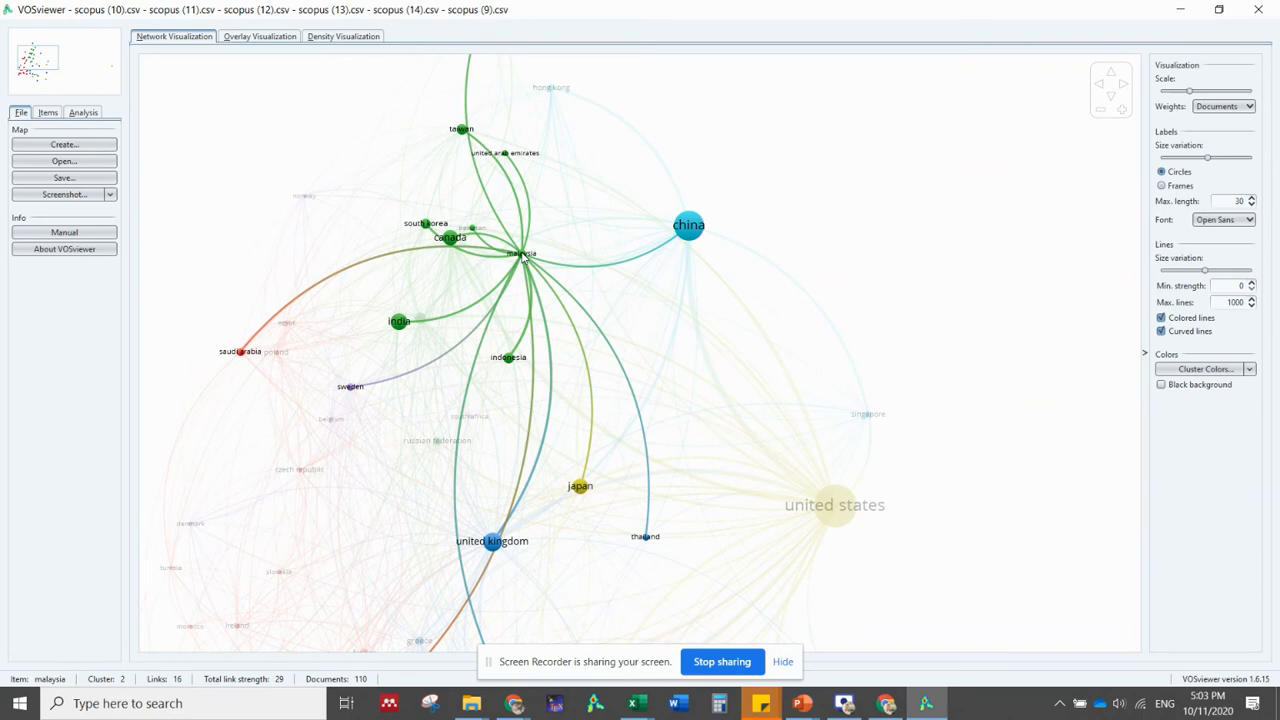
{"action": "left_click_drag", "start_coordinate": [522, 256], "coordinate": [535, 213]}
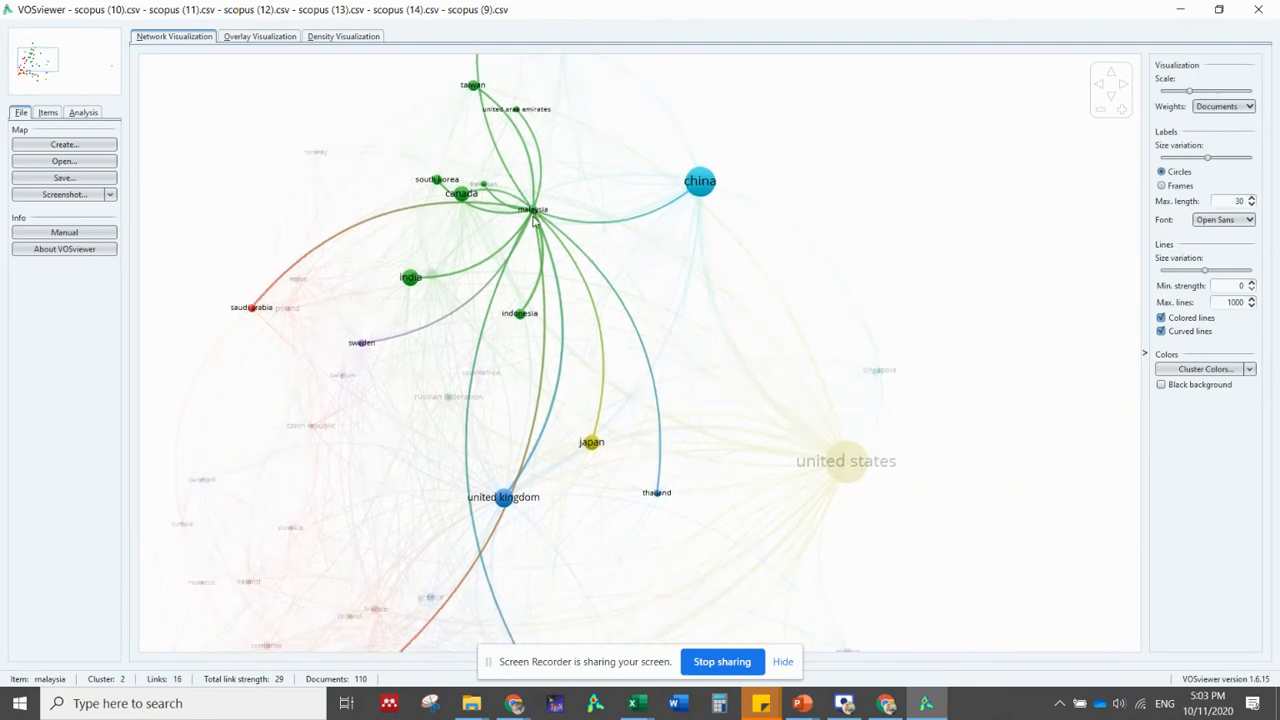
{"action": "left_click", "coordinate": [533, 213]}
{"action": "scroll", "coordinate": [533, 213], "scroll_direction": "down", "scroll_amount": 1}
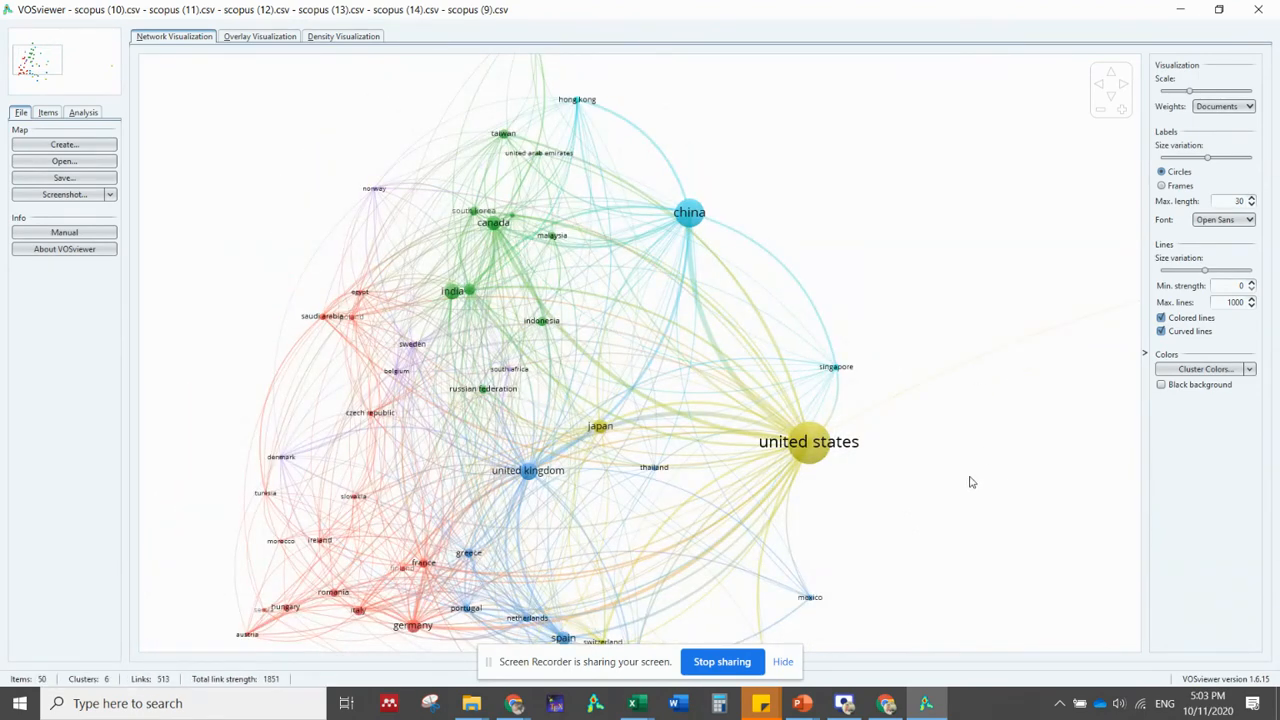
{"action": "left_click_drag", "start_coordinate": [956, 526], "coordinate": [966, 351]}
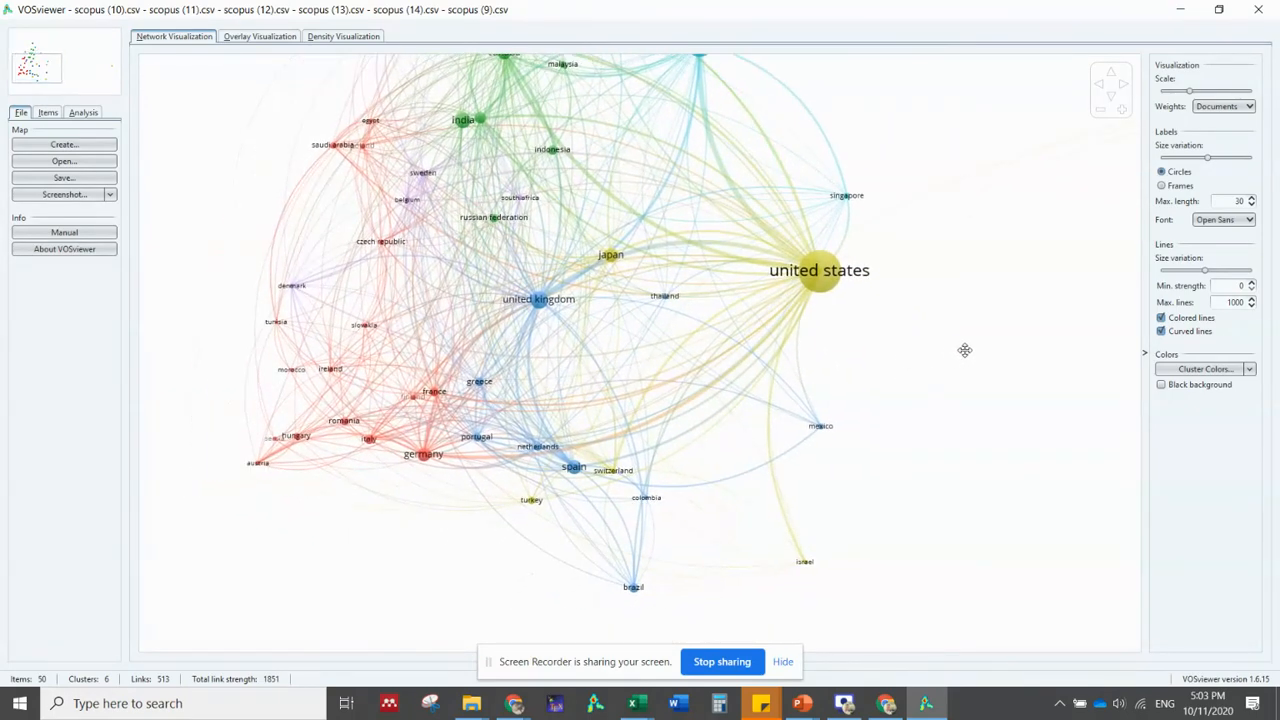
{"action": "mouse_move", "coordinate": [810, 565]}
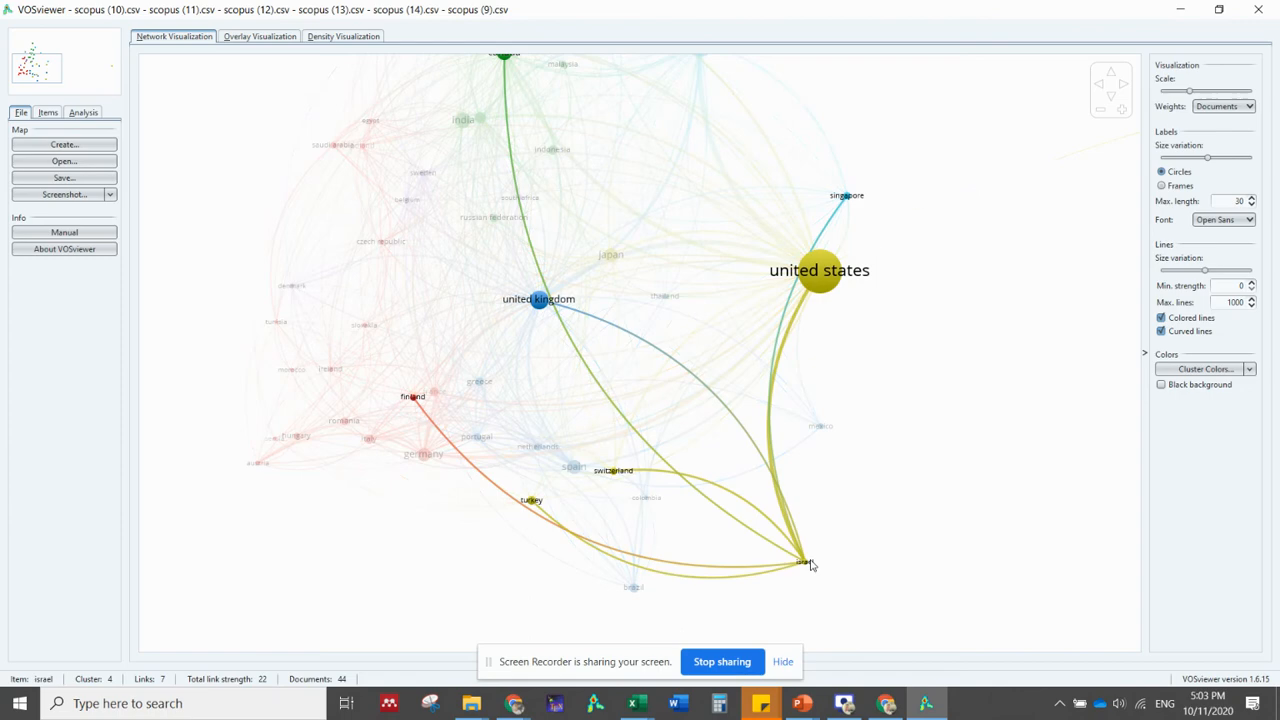
{"action": "left_click_drag", "start_coordinate": [811, 566], "coordinate": [877, 594]}
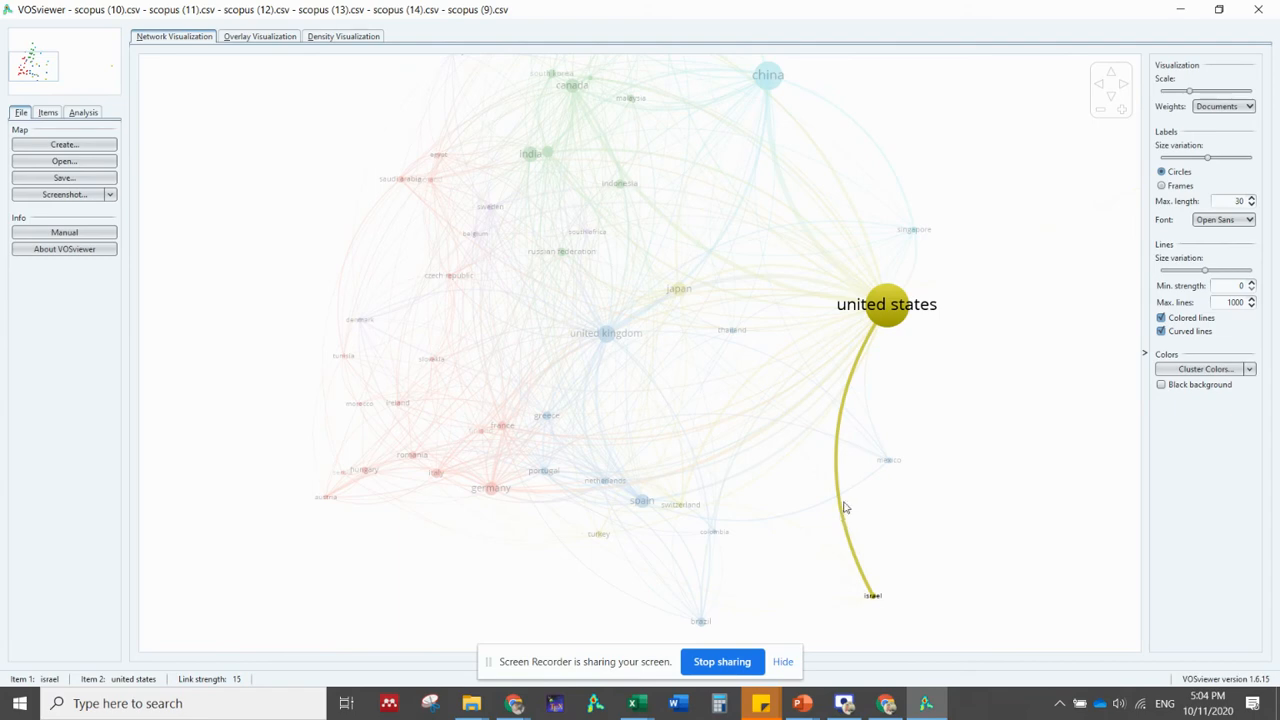
Show the country map as an overlay visualization and examine the countries against the average publication year scale
{"action": "left_click", "coordinate": [248, 37]}
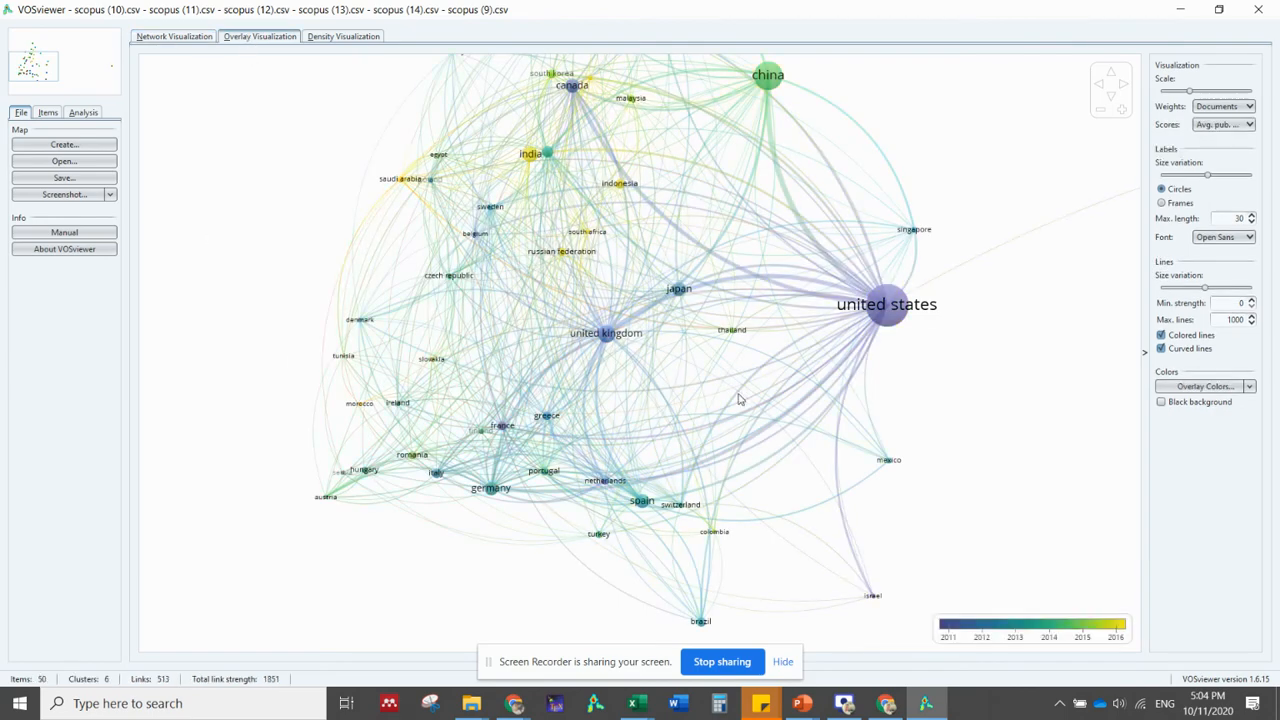
{"action": "scroll", "coordinate": [993, 436], "scroll_direction": "down", "scroll_amount": 1}
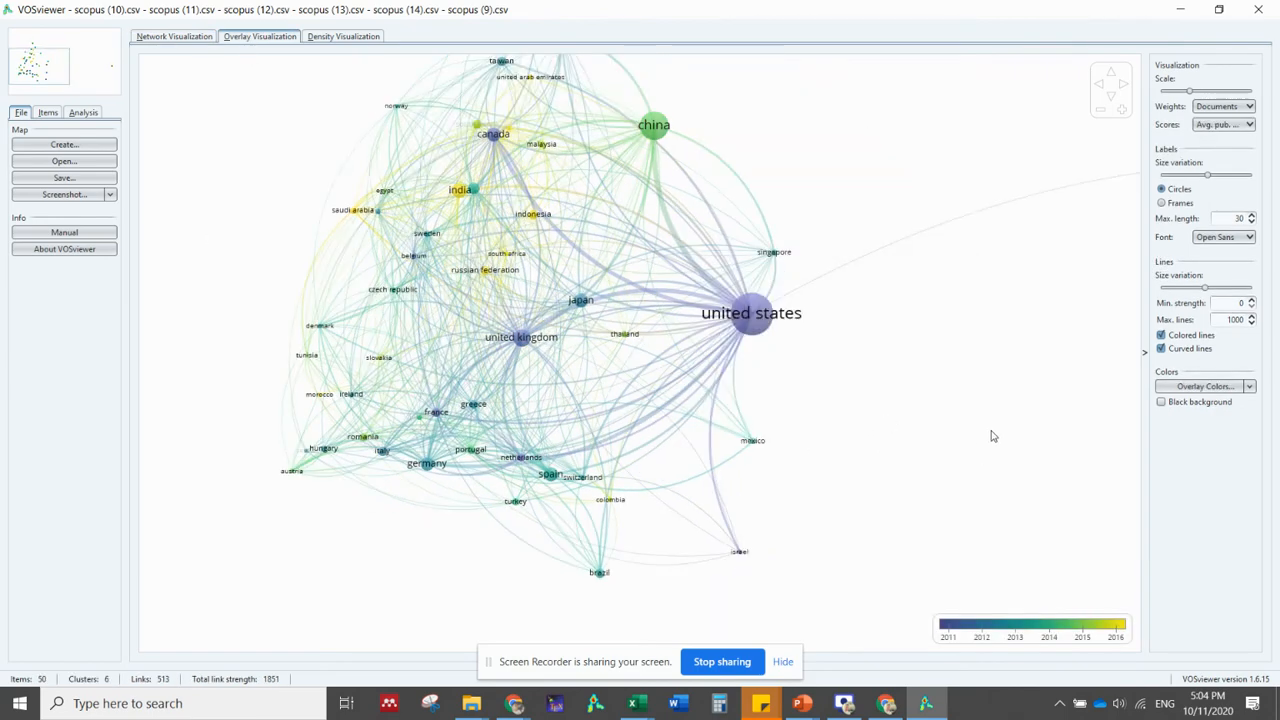
{"action": "scroll", "coordinate": [993, 436], "scroll_direction": "down", "scroll_amount": 1}
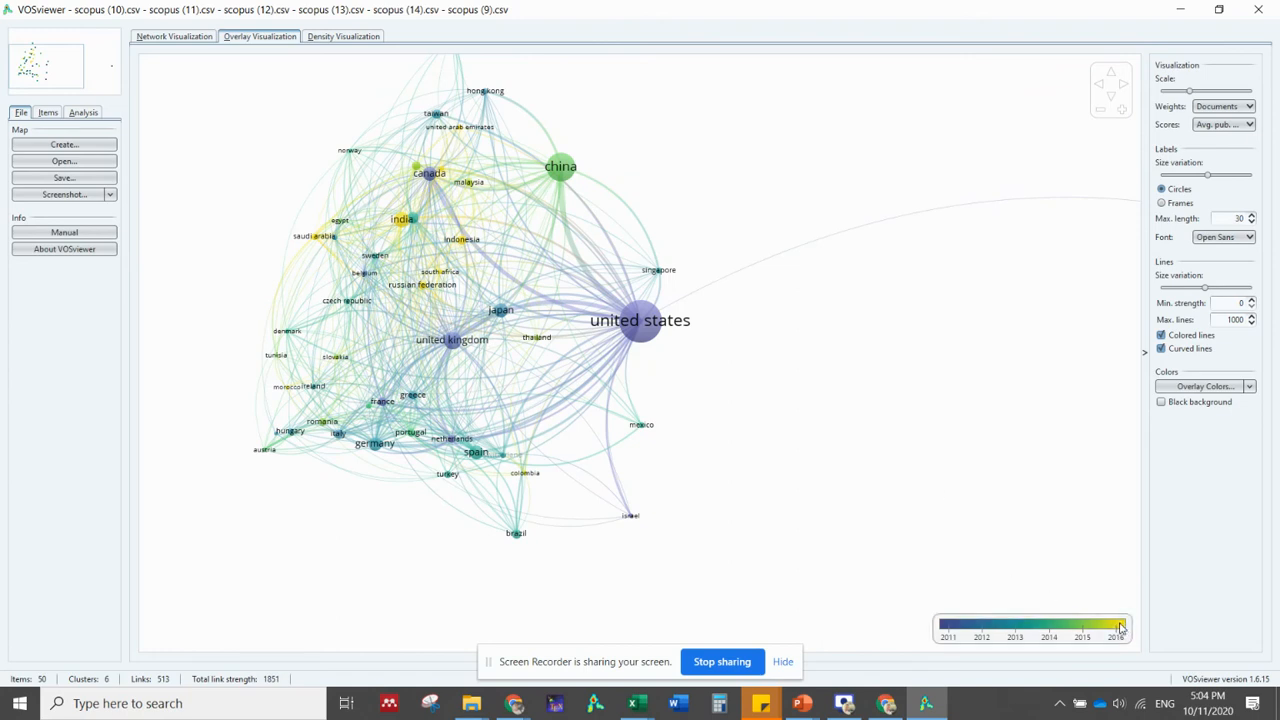
{"action": "mouse_move", "coordinate": [652, 323]}
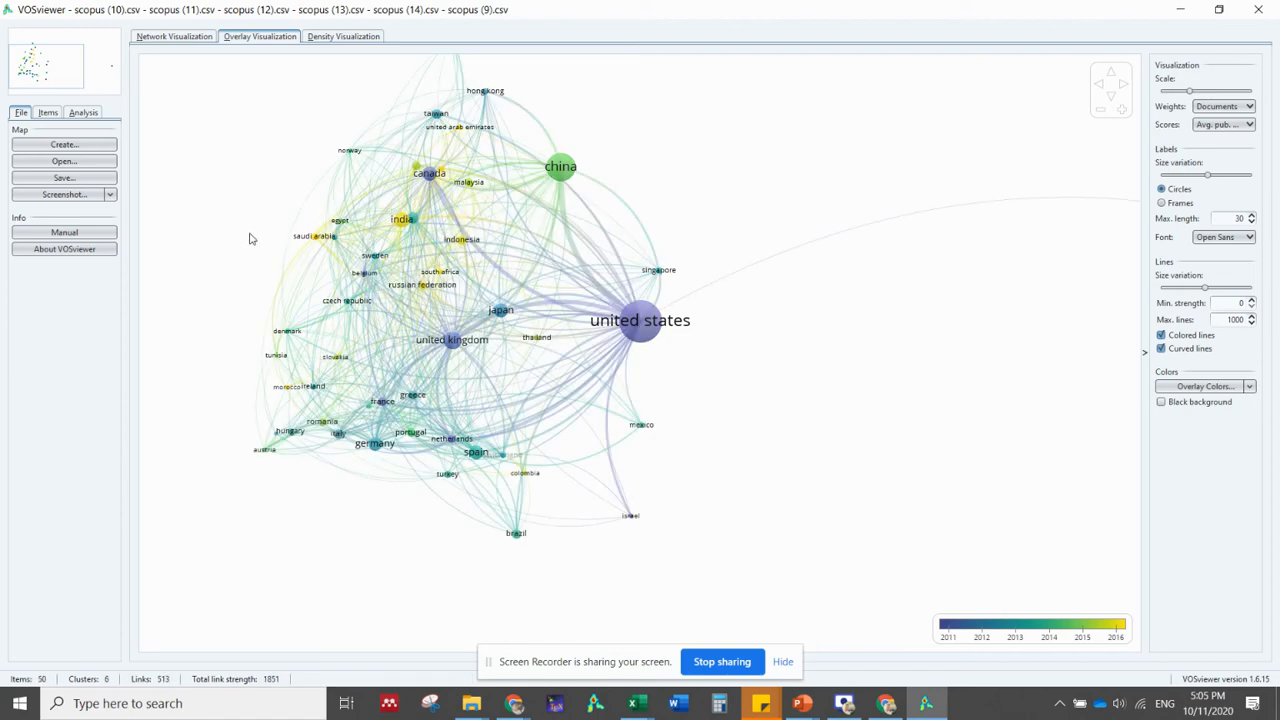
Compare the density, network and overlay visualizations of the country map, ending on the overlay
{"action": "left_click", "coordinate": [335, 38]}
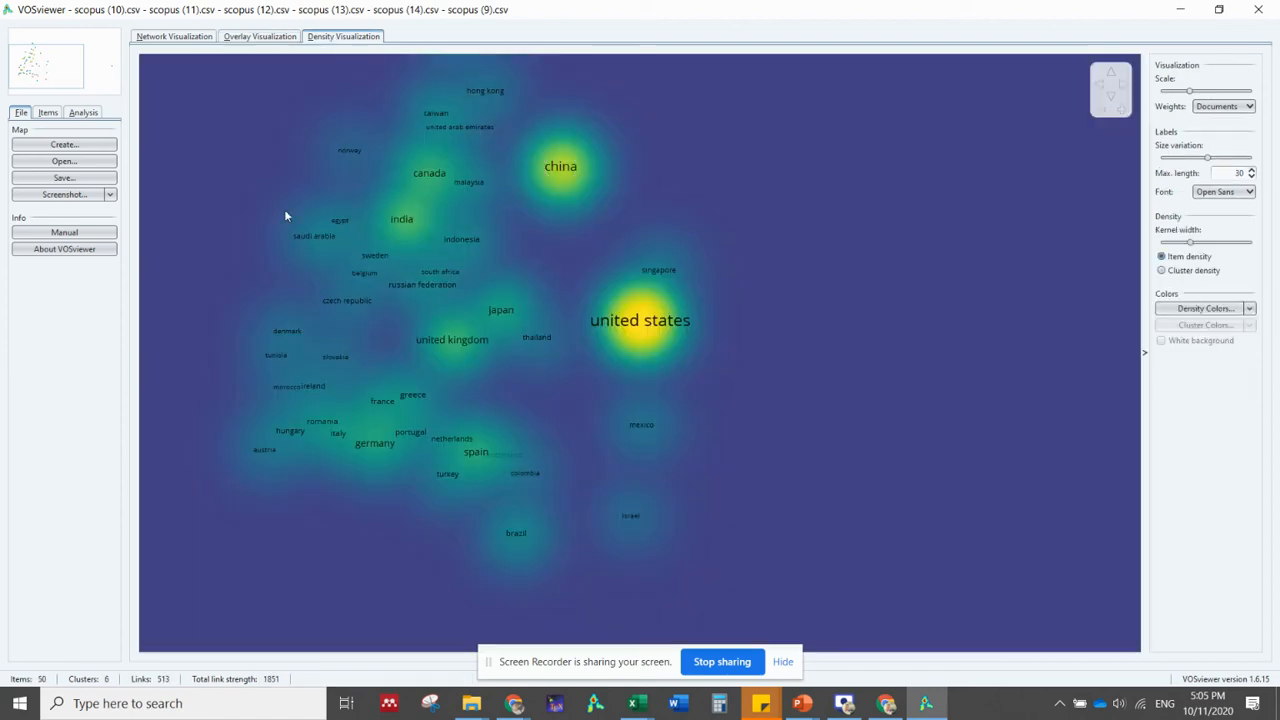
{"action": "left_click", "coordinate": [262, 38]}
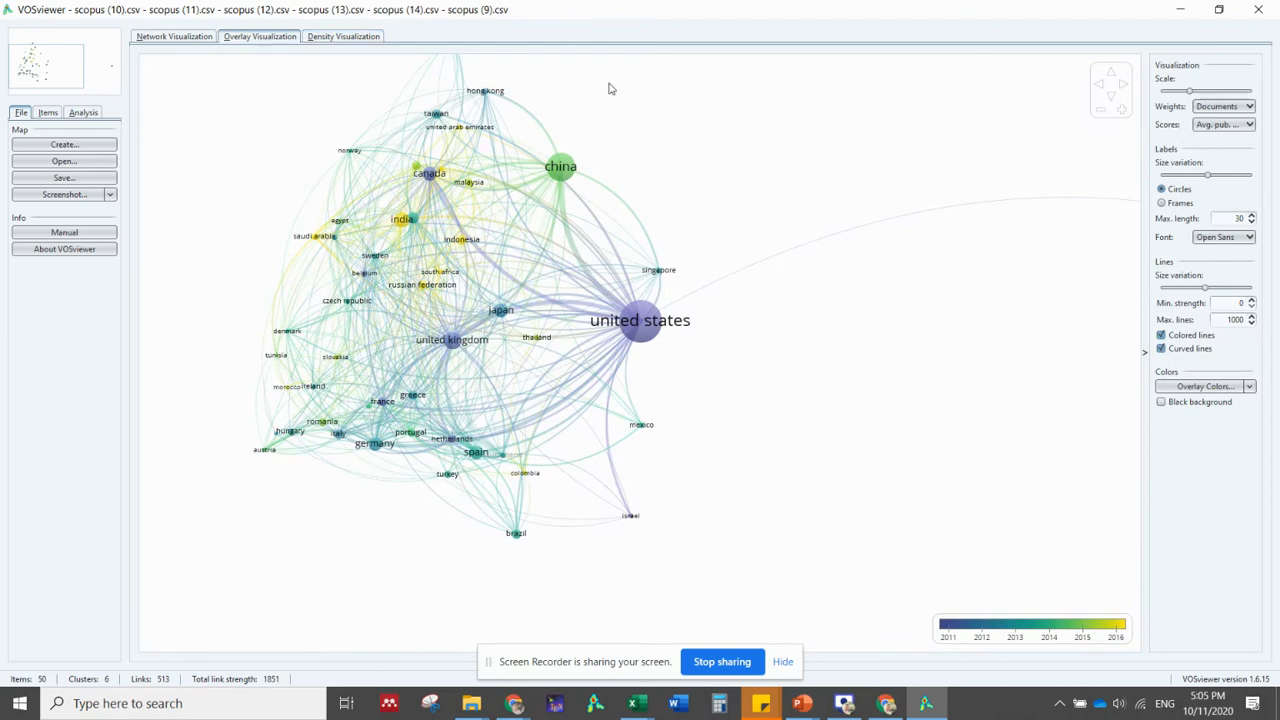
{"action": "left_click", "coordinate": [346, 37]}
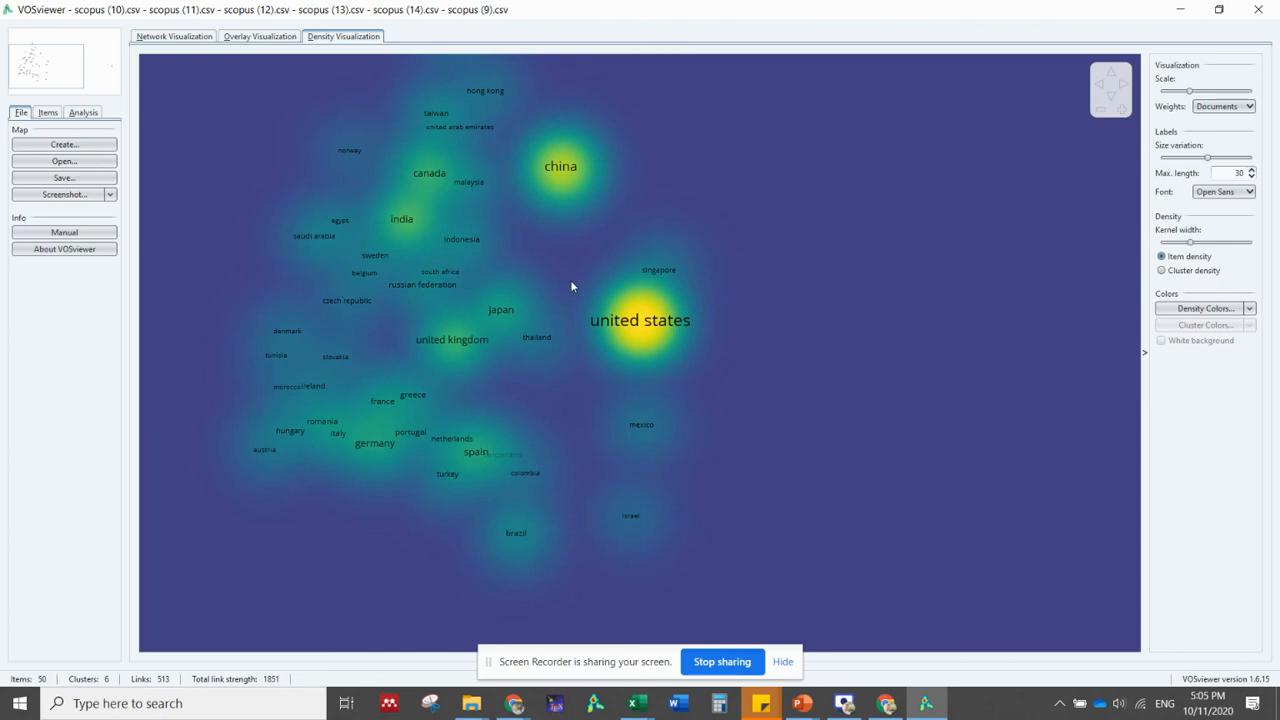
{"action": "left_click", "coordinate": [180, 37]}
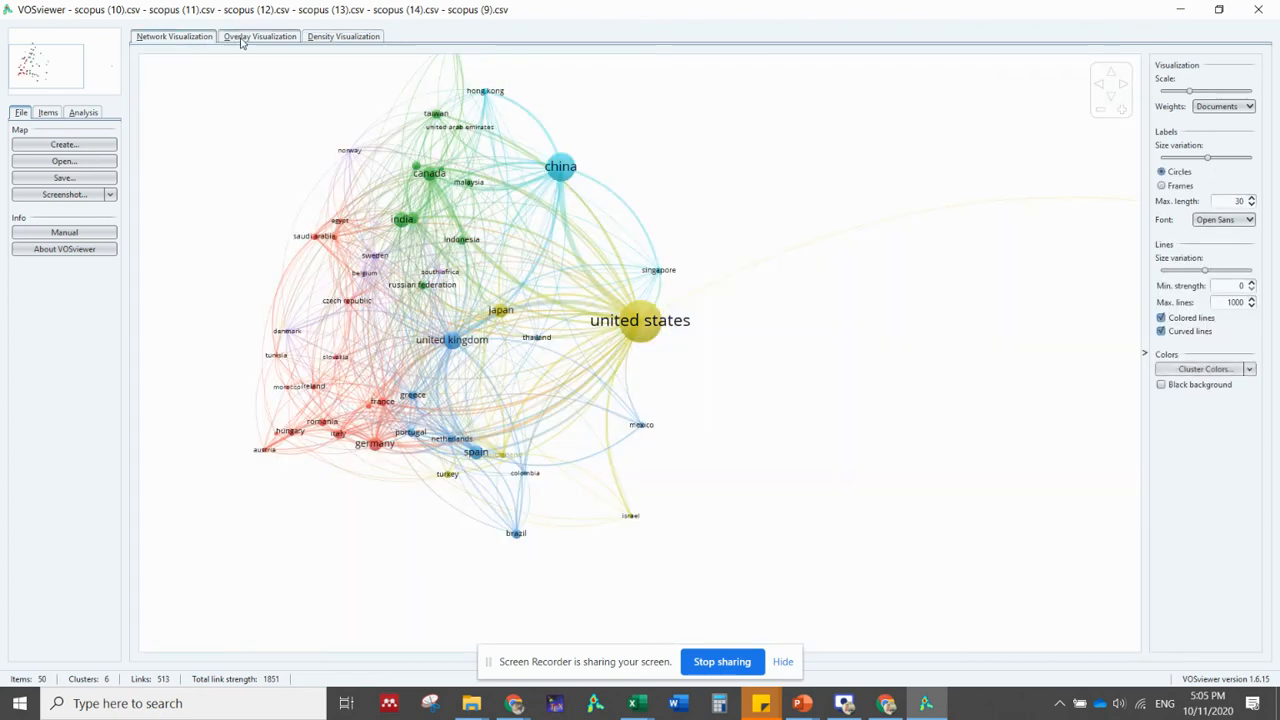
{"action": "left_click", "coordinate": [240, 37]}
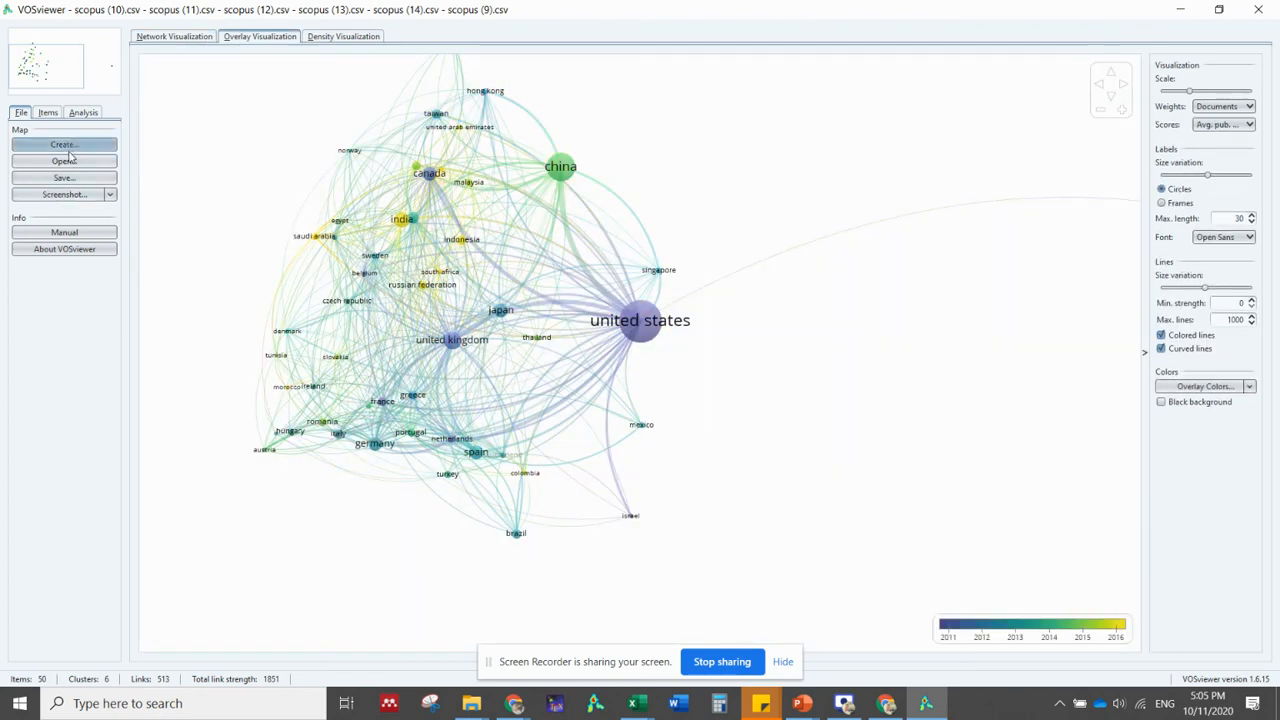
Set up a new co-authorship map from the same bibliographic files with organizations as the unit, keeping the 5-document minimum
{"action": "left_click", "coordinate": [71, 146]}
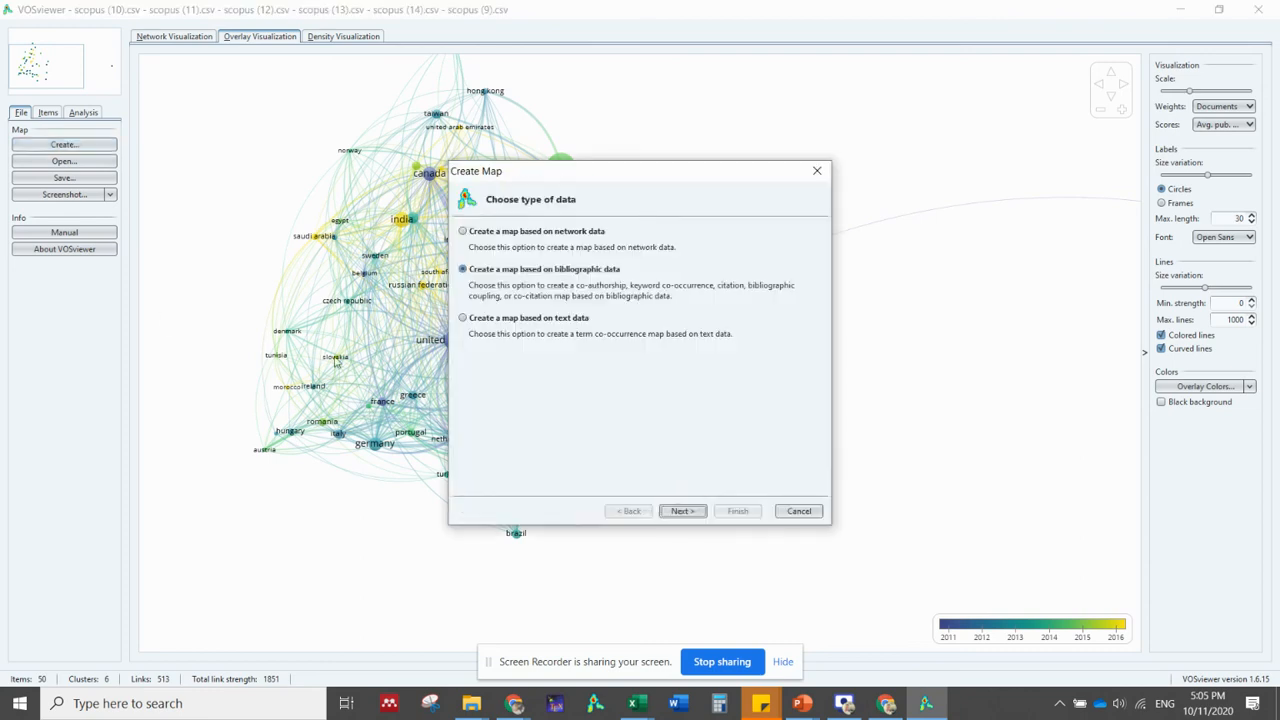
{"action": "left_click", "coordinate": [685, 511]}
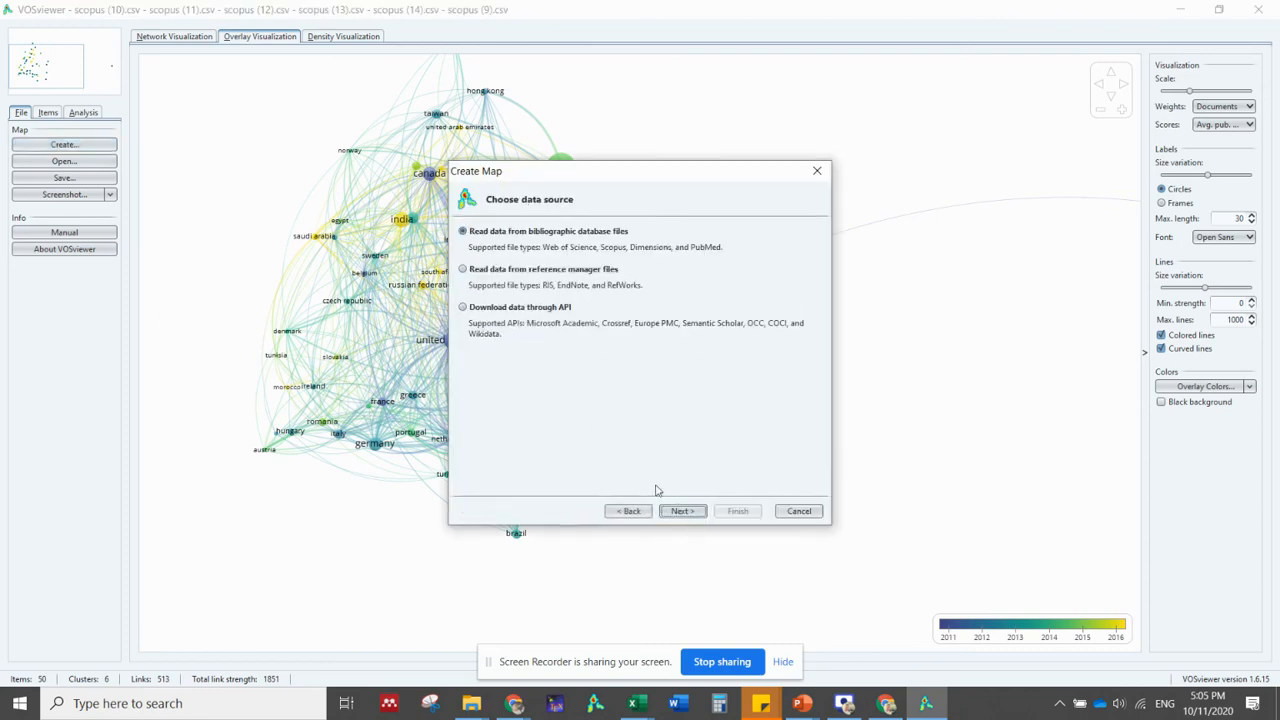
{"action": "left_click", "coordinate": [680, 511]}
{"action": "left_click", "coordinate": [683, 515]}
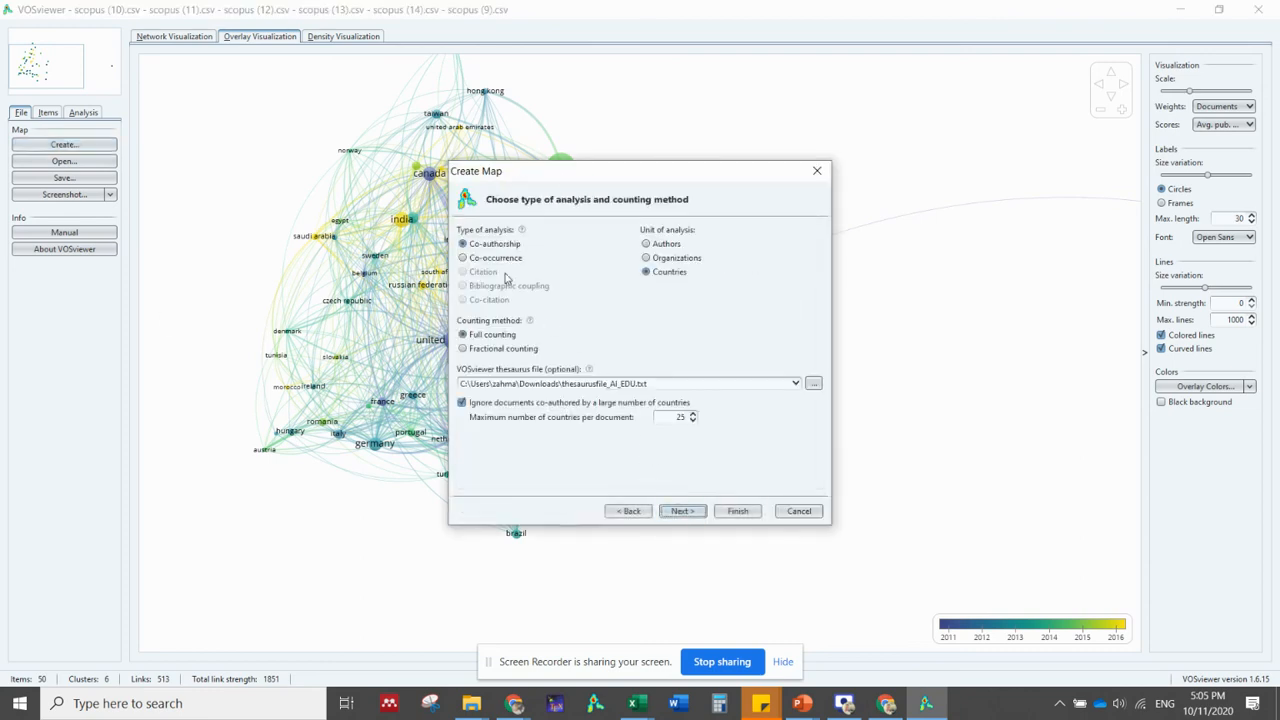
{"action": "left_click", "coordinate": [646, 258]}
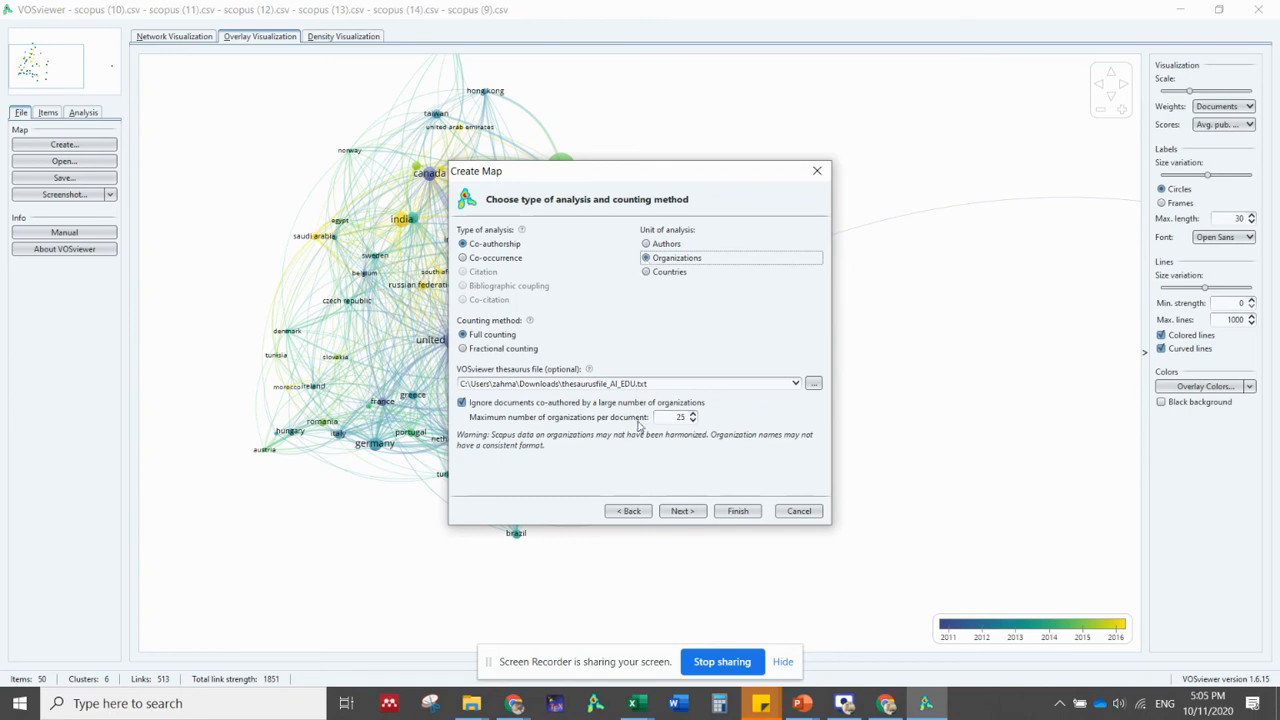
{"action": "left_click", "coordinate": [670, 512]}
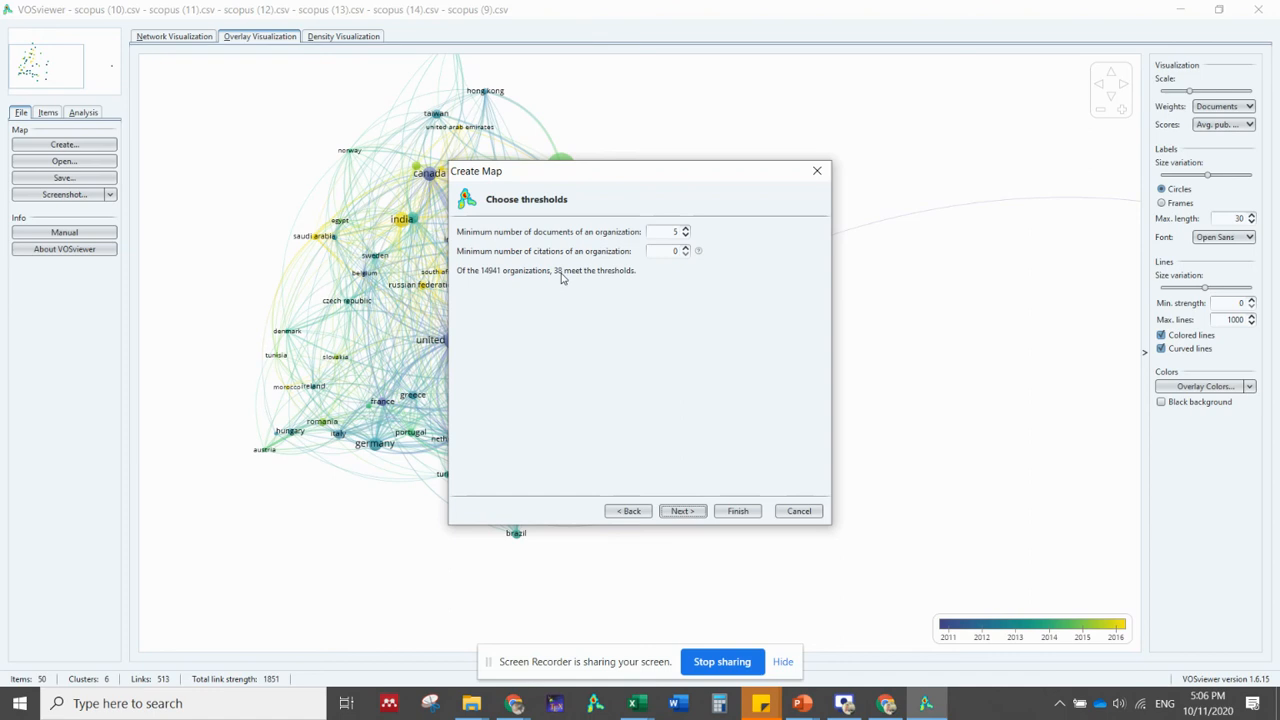
{"action": "left_click", "coordinate": [688, 511]}
{"action": "left_click", "coordinate": [686, 514]}
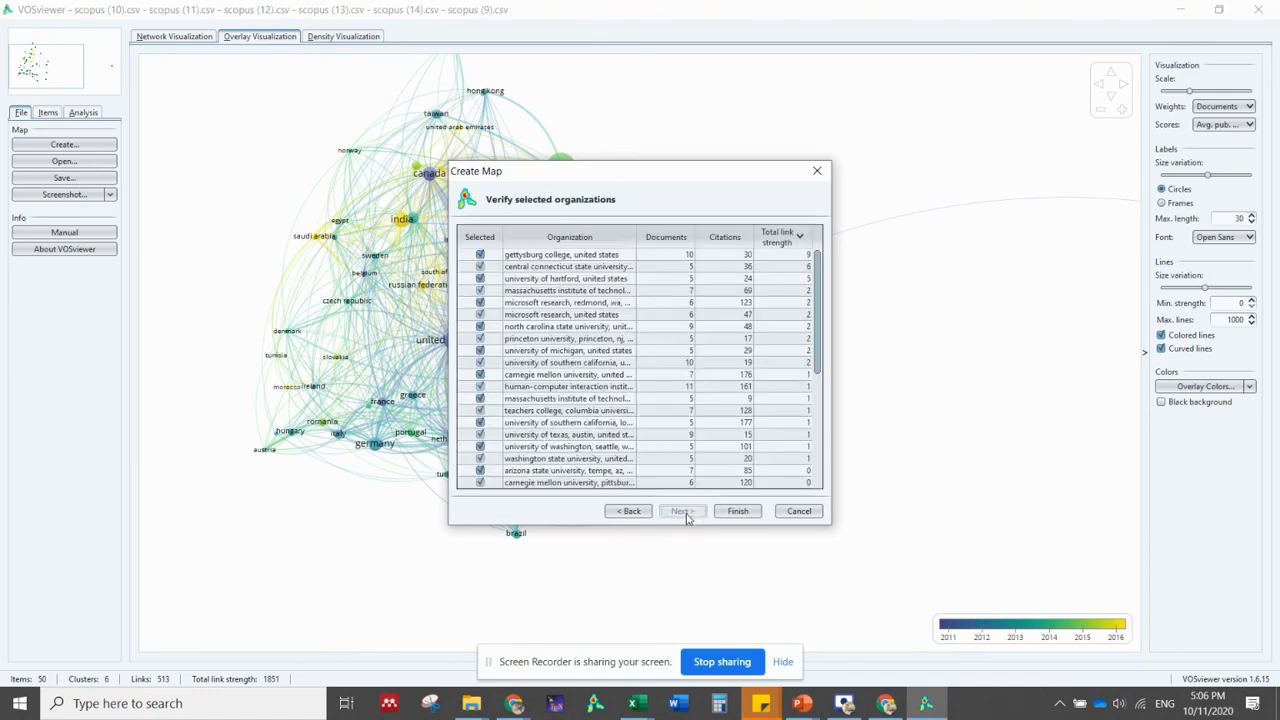
Review the selected organizations by sorting the verification list by organization name and by number of documents
{"action": "right_click", "coordinate": [550, 260]}
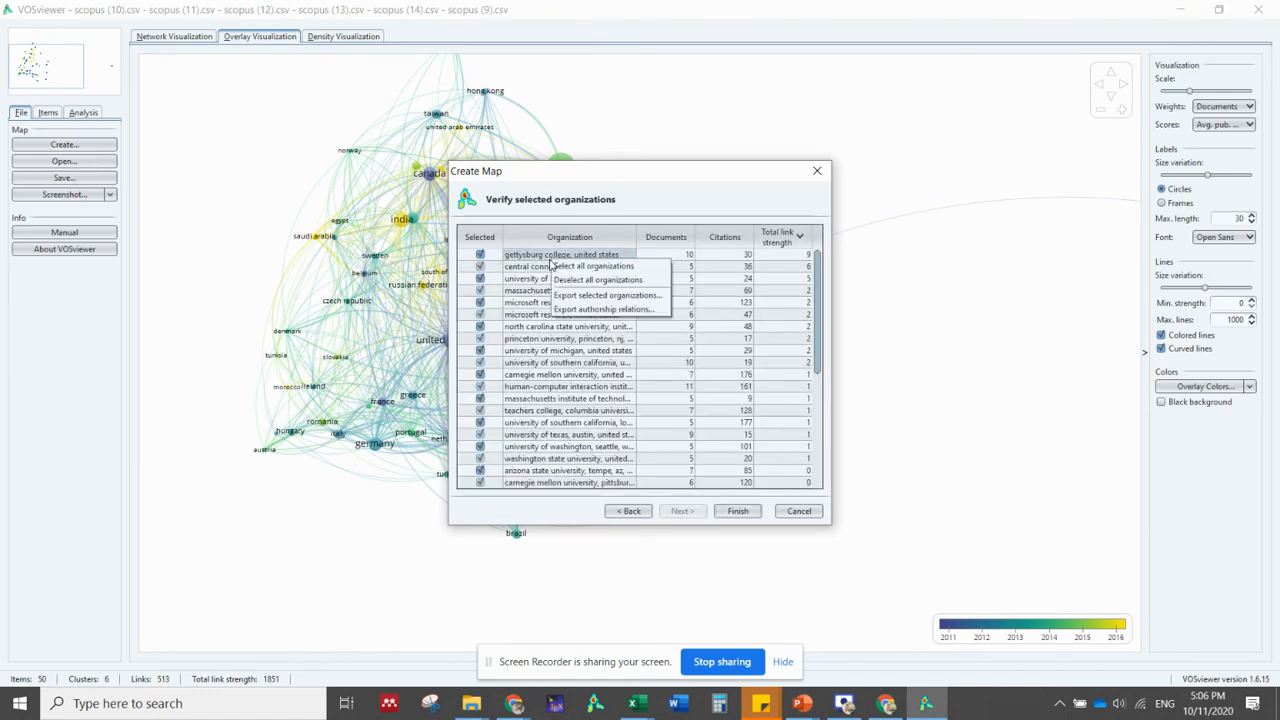
{"action": "left_click", "coordinate": [552, 263]}
{"action": "right_click", "coordinate": [561, 267]}
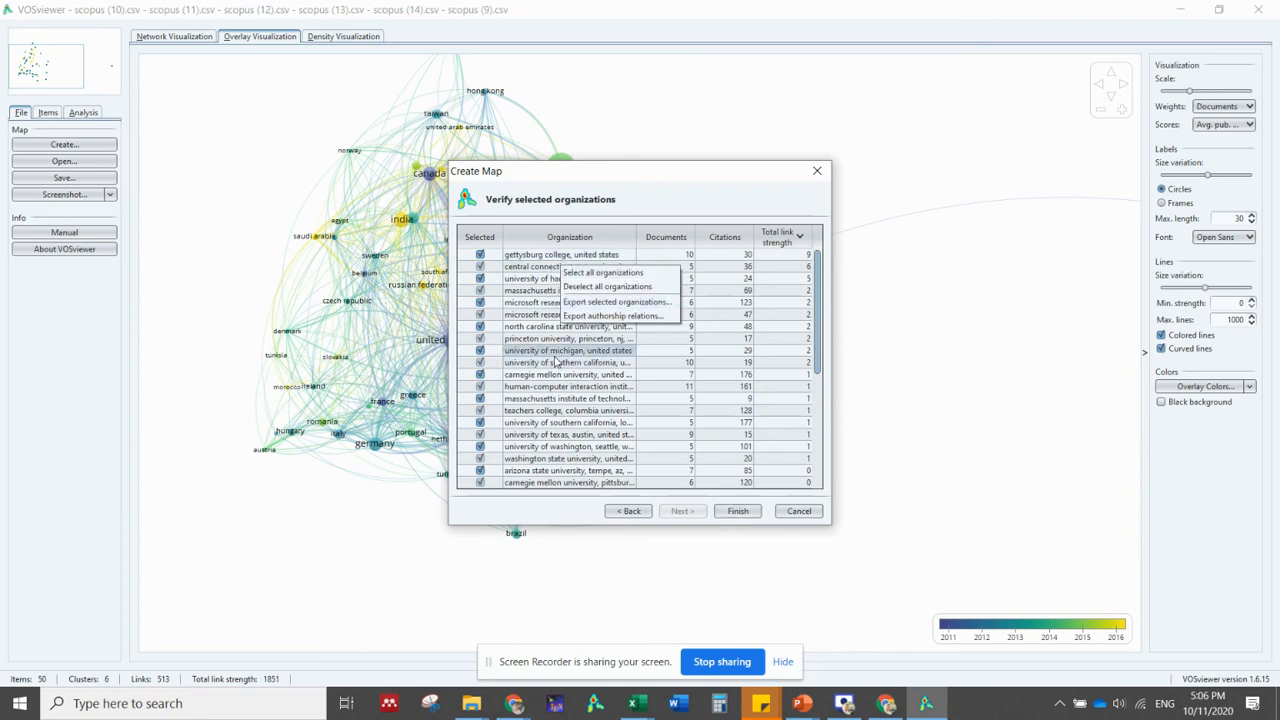
{"action": "left_click", "coordinate": [527, 244]}
{"action": "left_click", "coordinate": [527, 244]}
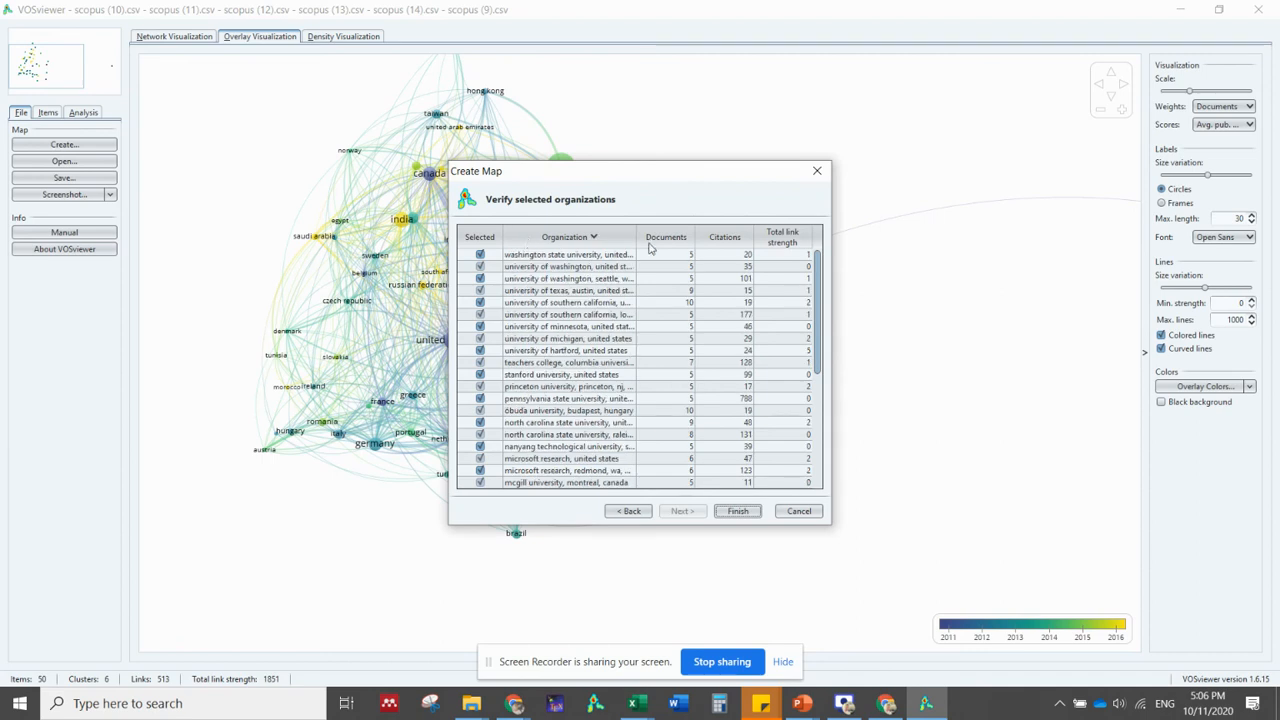
{"action": "left_click", "coordinate": [676, 240]}
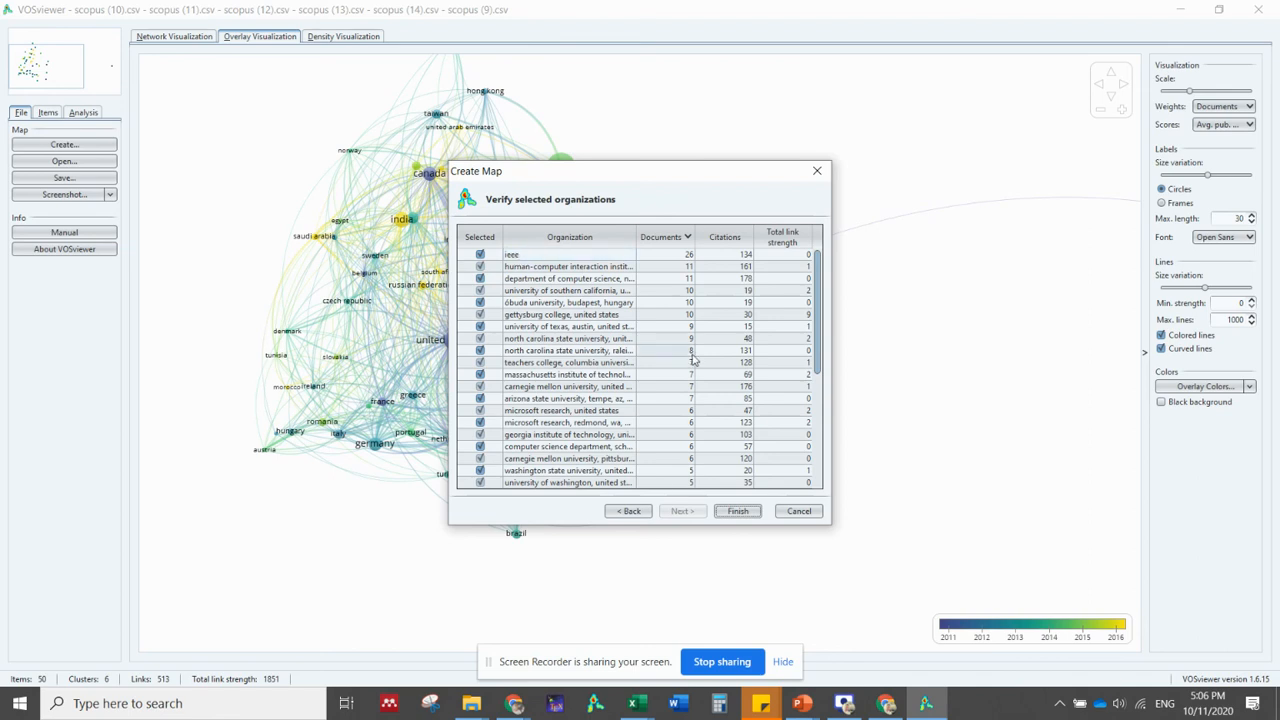
Generate the organization co-authorship map with all items, including the unconnected ones, and examine the scattered organizations
{"action": "left_click", "coordinate": [737, 511]}
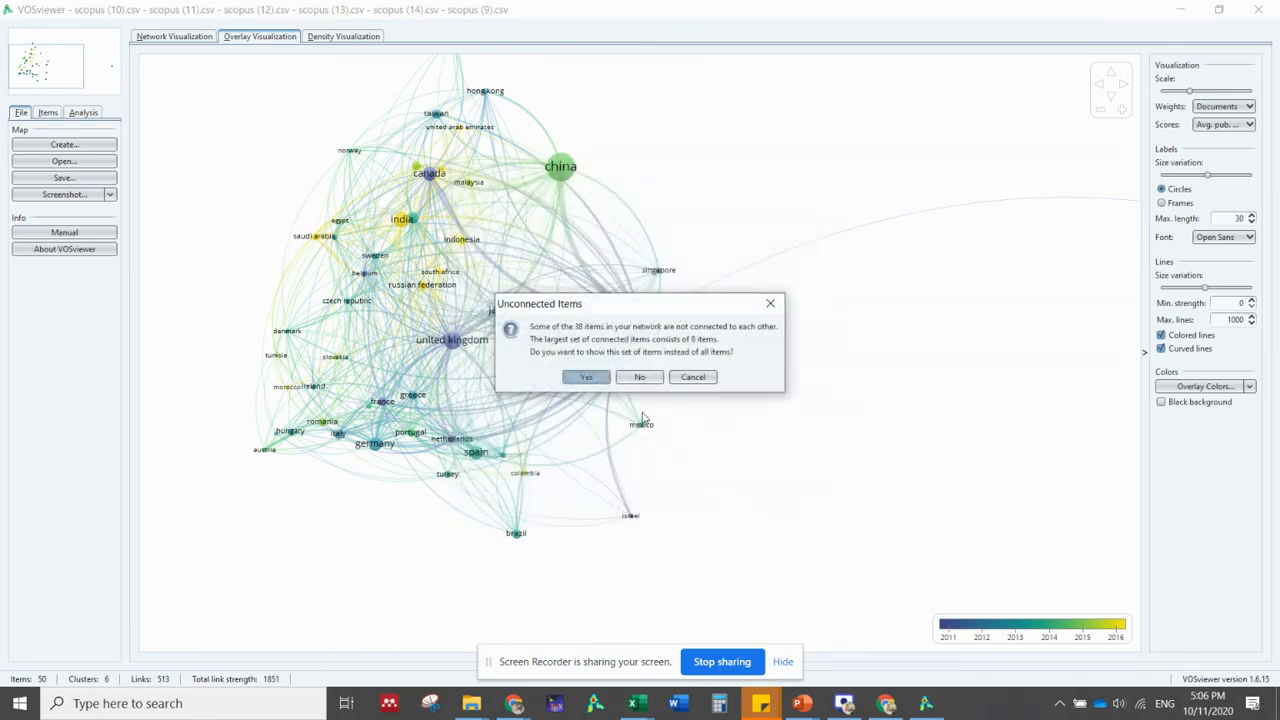
{"action": "left_click", "coordinate": [636, 378]}
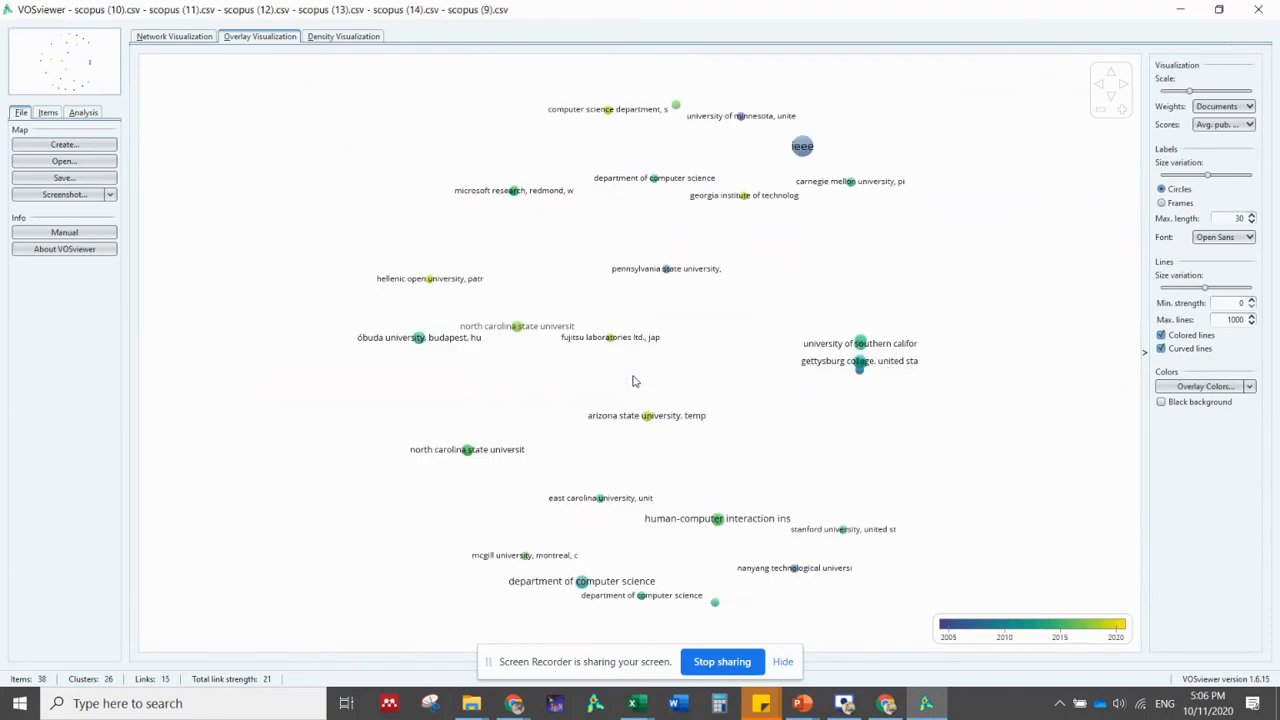
{"action": "scroll", "coordinate": [803, 284], "scroll_direction": "up", "scroll_amount": 2}
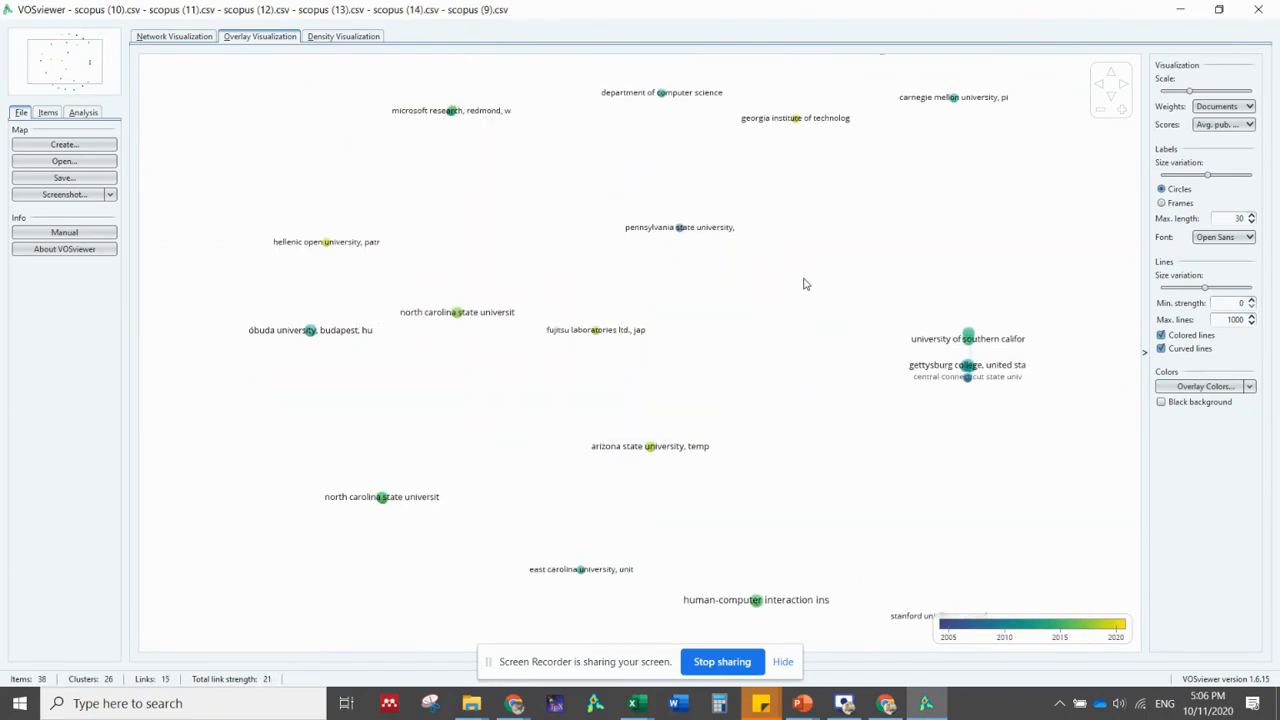
{"action": "scroll", "coordinate": [802, 287], "scroll_direction": "down", "scroll_amount": 2}
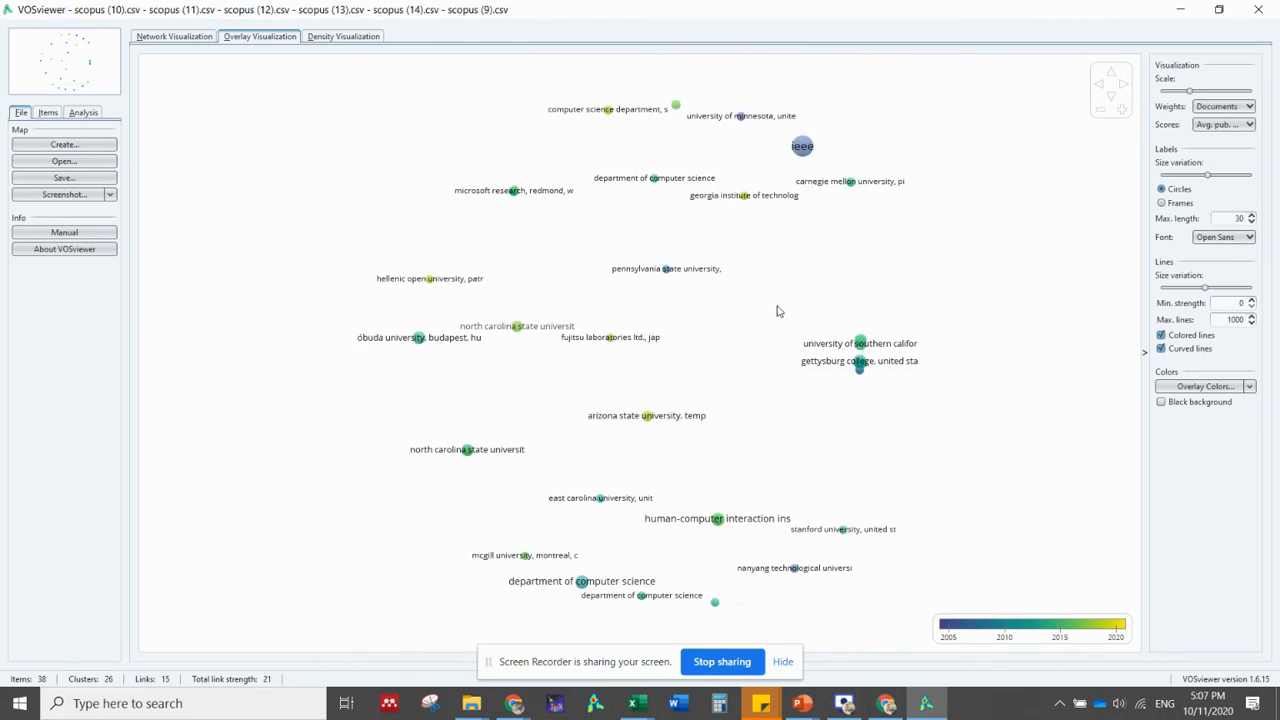
{"action": "scroll", "coordinate": [755, 359], "scroll_direction": "up", "scroll_amount": 3}
{"action": "scroll", "coordinate": [794, 323], "scroll_direction": "down", "scroll_amount": 3}
{"action": "scroll", "coordinate": [873, 365], "scroll_direction": "up", "scroll_amount": 2}
{"action": "scroll", "coordinate": [876, 365], "scroll_direction": "up", "scroll_amount": 1}
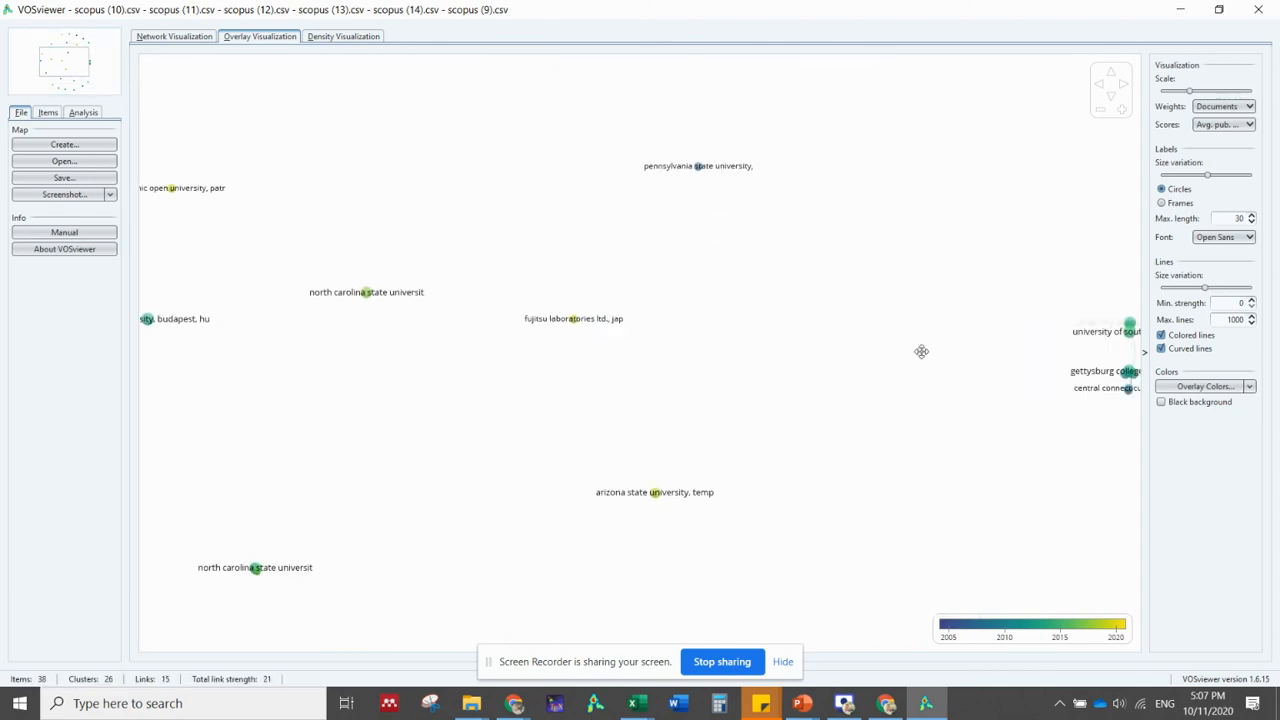
Examine the linked organizations between University of Texas, Austin and Central Connecticut State University on the overlay map
{"action": "left_click_drag", "start_coordinate": [921, 352], "coordinate": [610, 328]}
{"action": "scroll", "coordinate": [1066, 354], "scroll_direction": "up", "scroll_amount": 2}
{"action": "left_click_drag", "start_coordinate": [1079, 353], "coordinate": [826, 340]}
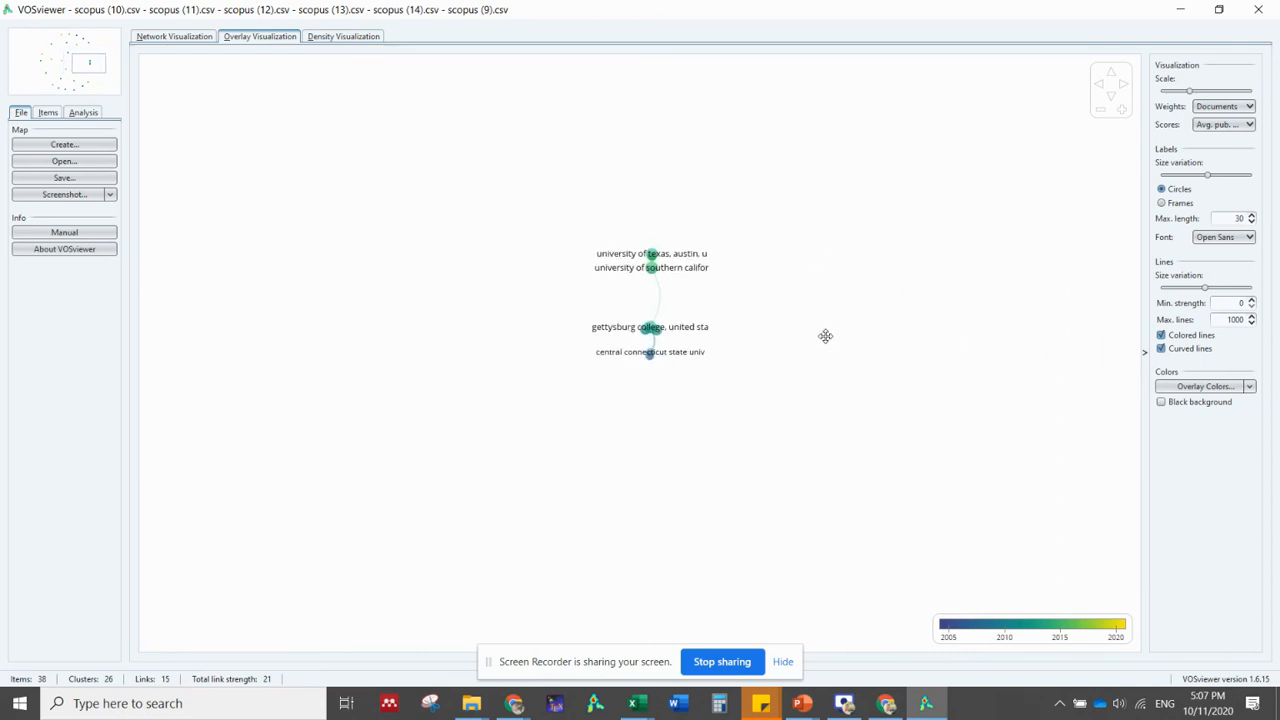
{"action": "scroll", "coordinate": [826, 342], "scroll_direction": "up", "scroll_amount": 3}
{"action": "scroll", "coordinate": [834, 290], "scroll_direction": "up", "scroll_amount": 2}
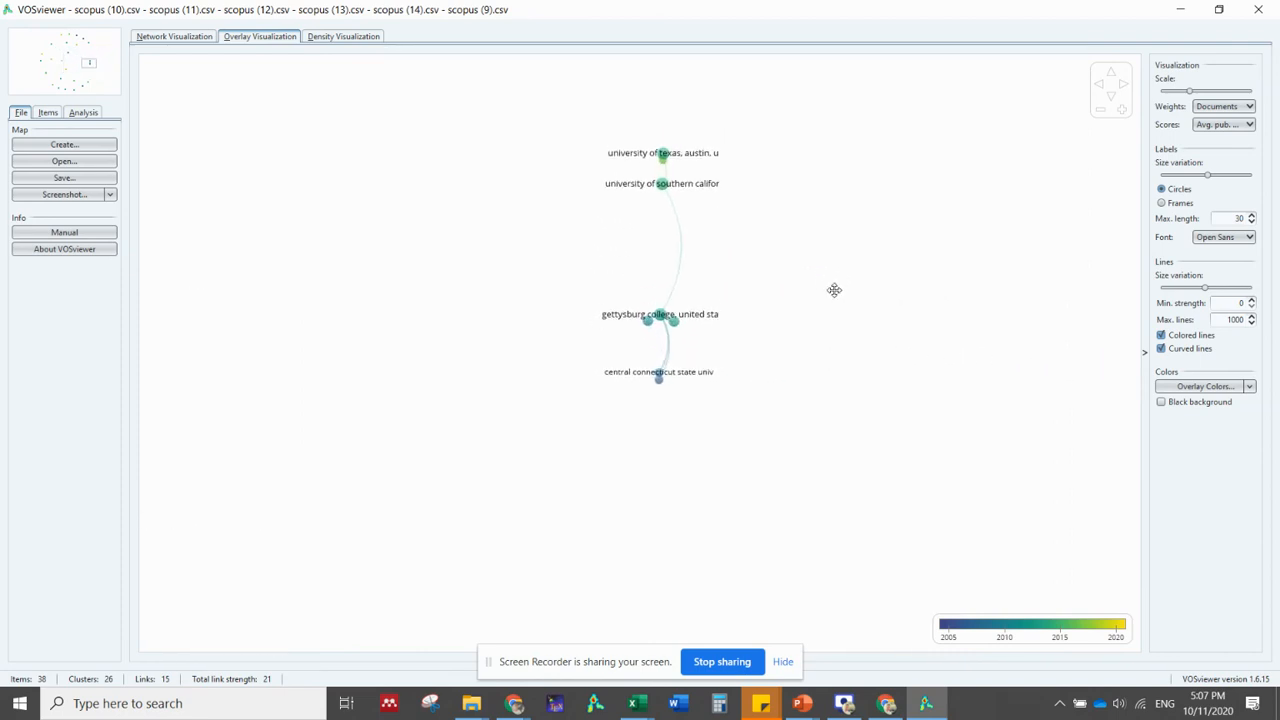
{"action": "scroll", "coordinate": [829, 377], "scroll_direction": "up", "scroll_amount": 2}
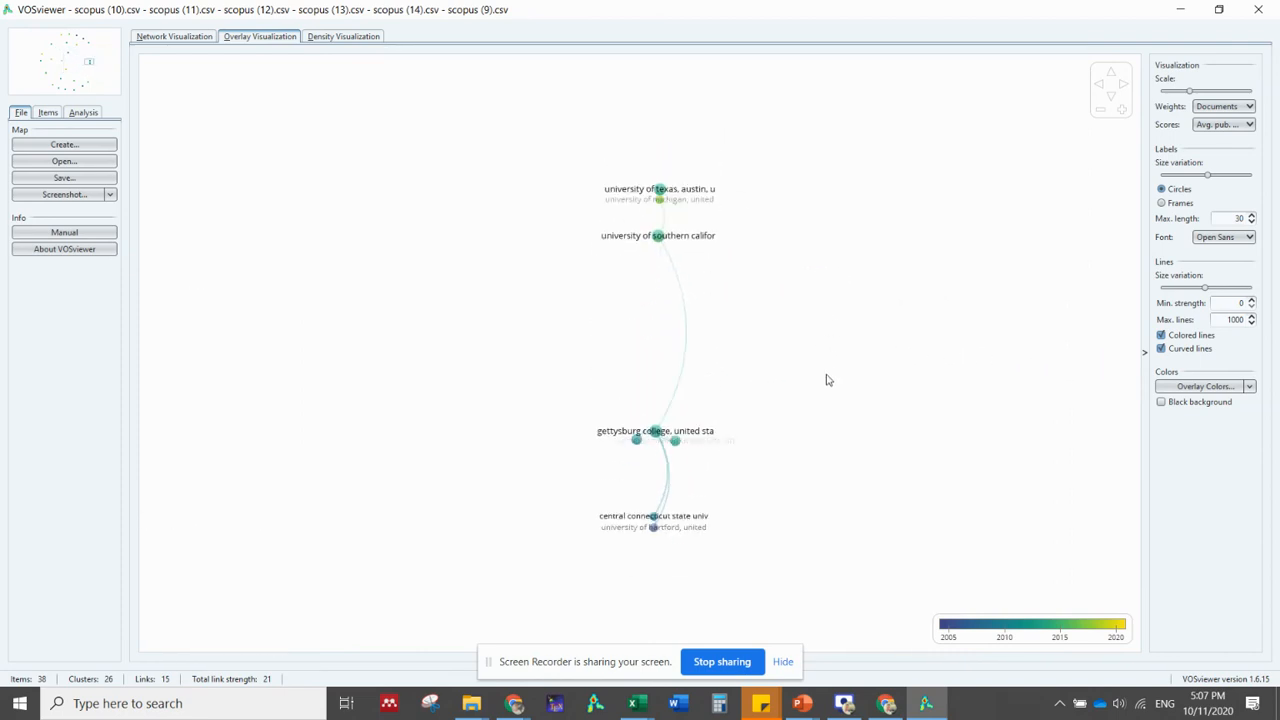
{"action": "scroll", "coordinate": [826, 380], "scroll_direction": "up", "scroll_amount": 1}
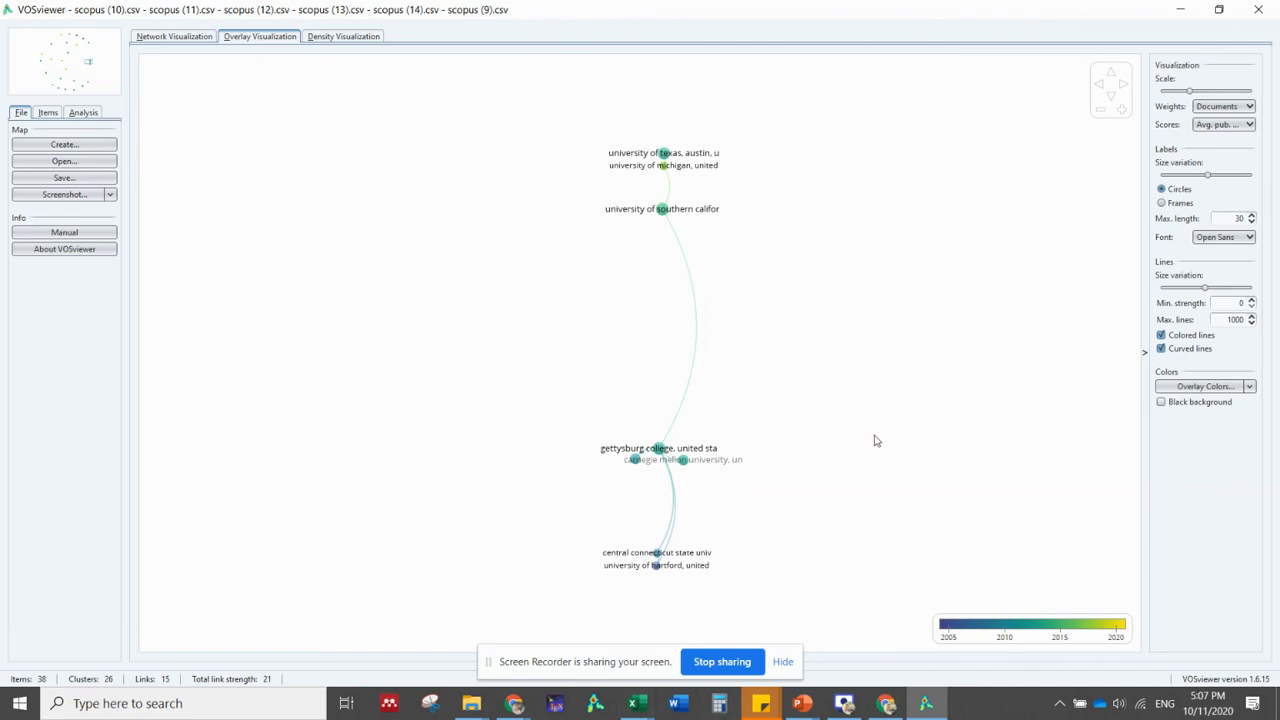
{"action": "scroll", "coordinate": [841, 362], "scroll_direction": "down", "scroll_amount": 2}
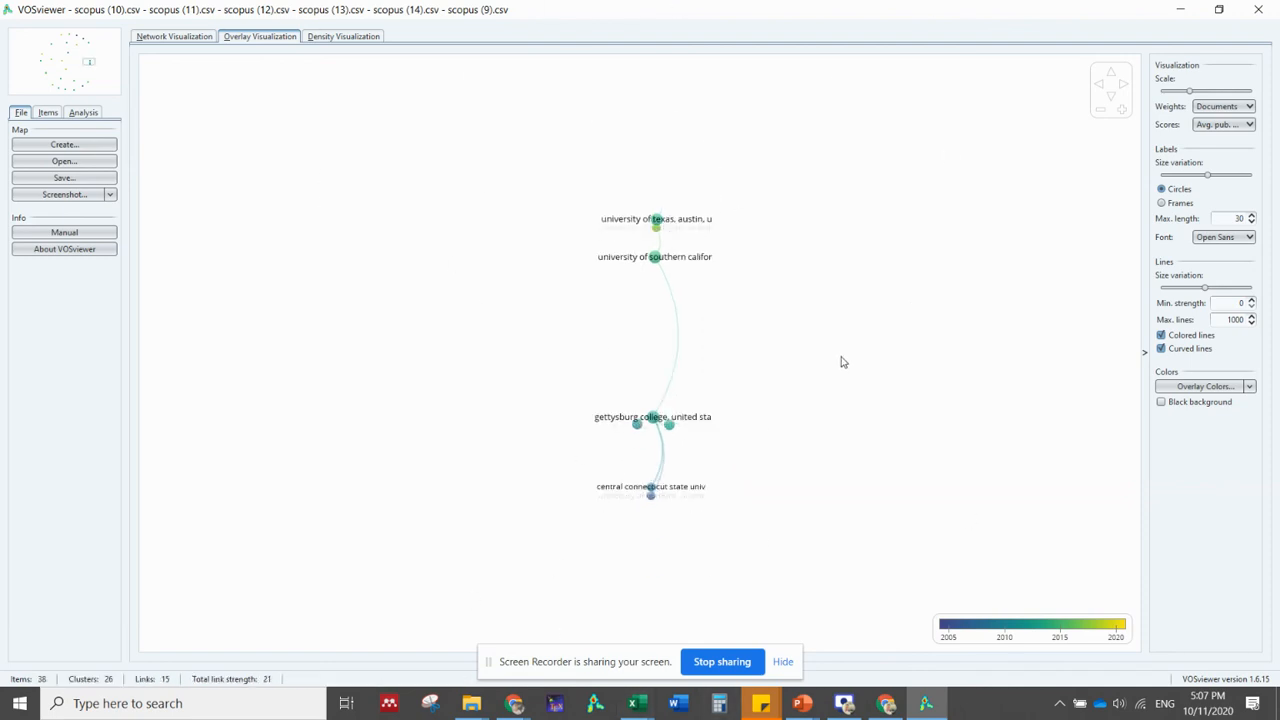
{"action": "scroll", "coordinate": [841, 362], "scroll_direction": "down", "scroll_amount": 4}
Examine the isolated organizations across the overlay map, including the details of the human-computer interaction institute and ieee nodes
{"action": "left_click_drag", "start_coordinate": [474, 383], "coordinate": [689, 226]}
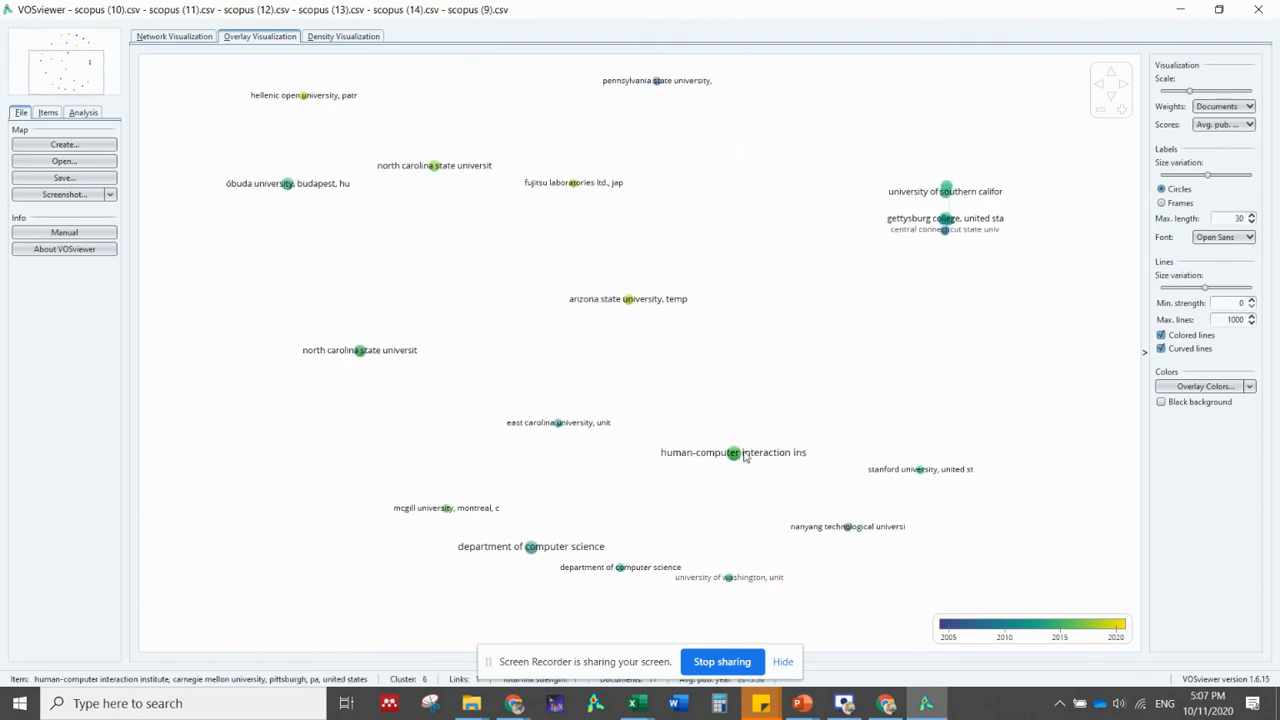
{"action": "left_click_drag", "start_coordinate": [579, 480], "coordinate": [571, 480]}
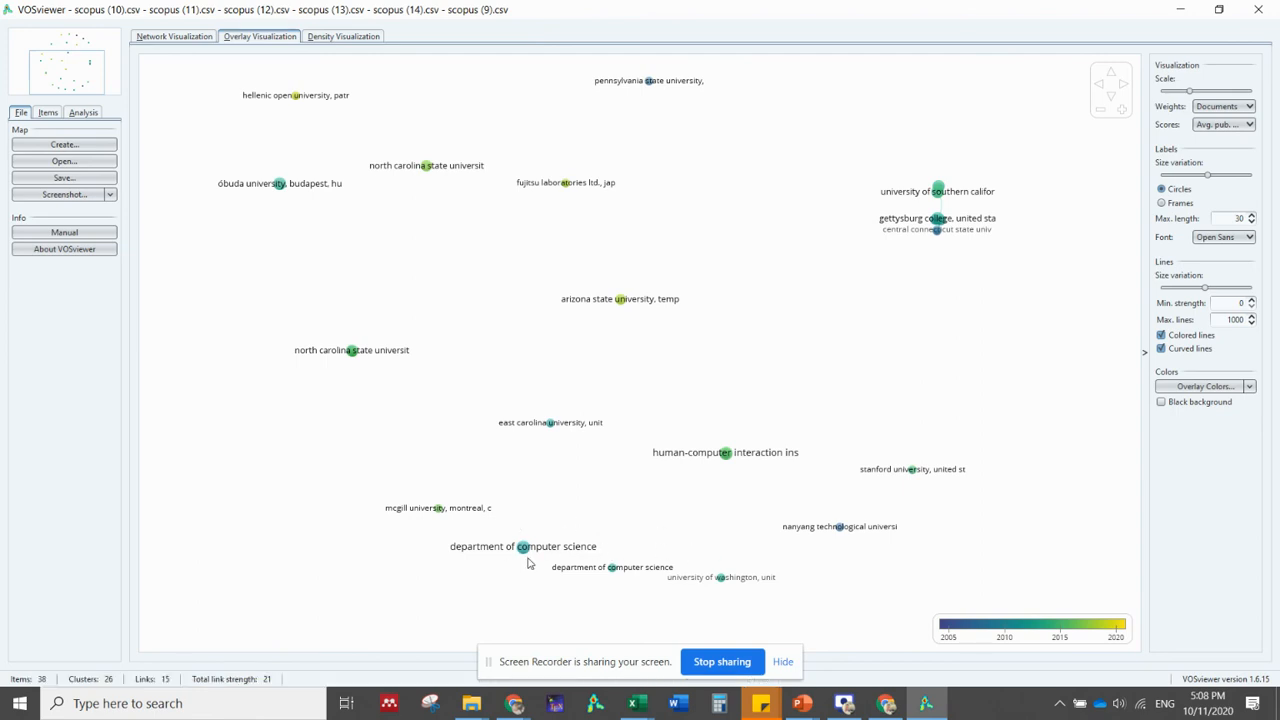
{"action": "scroll", "coordinate": [455, 385], "scroll_direction": "up", "scroll_amount": 1}
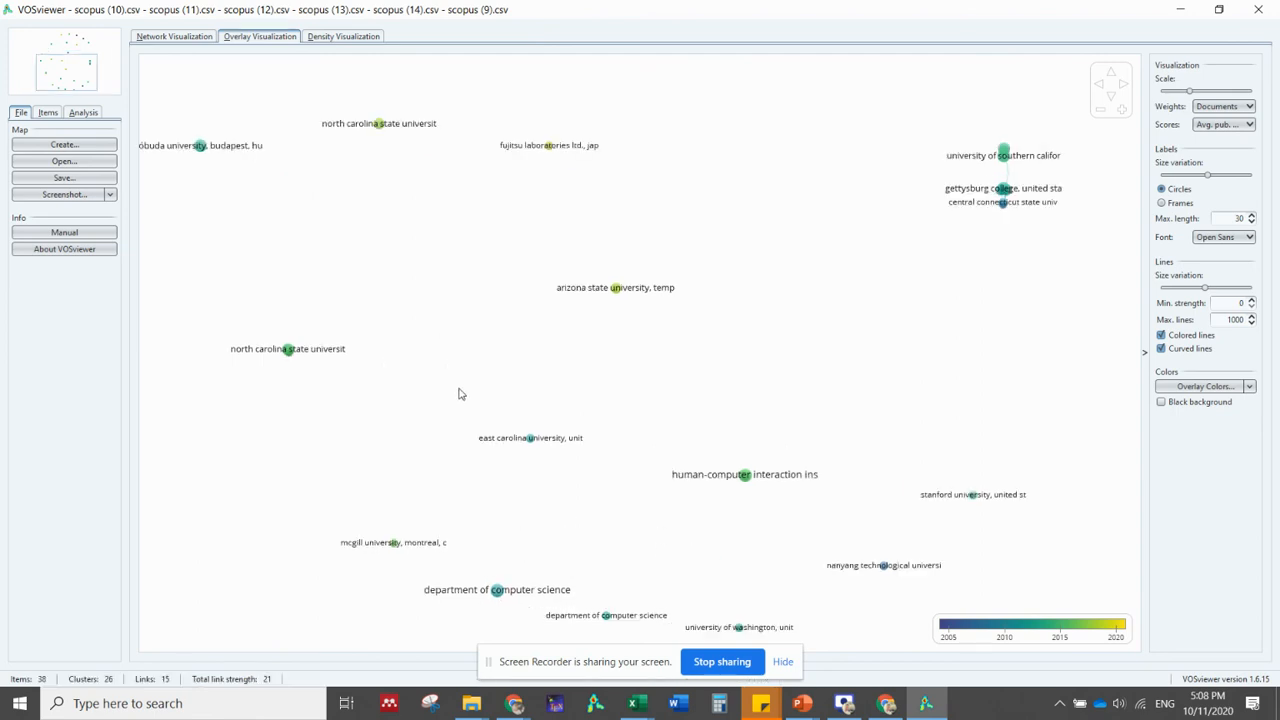
{"action": "scroll", "coordinate": [452, 337], "scroll_direction": "down", "scroll_amount": 2}
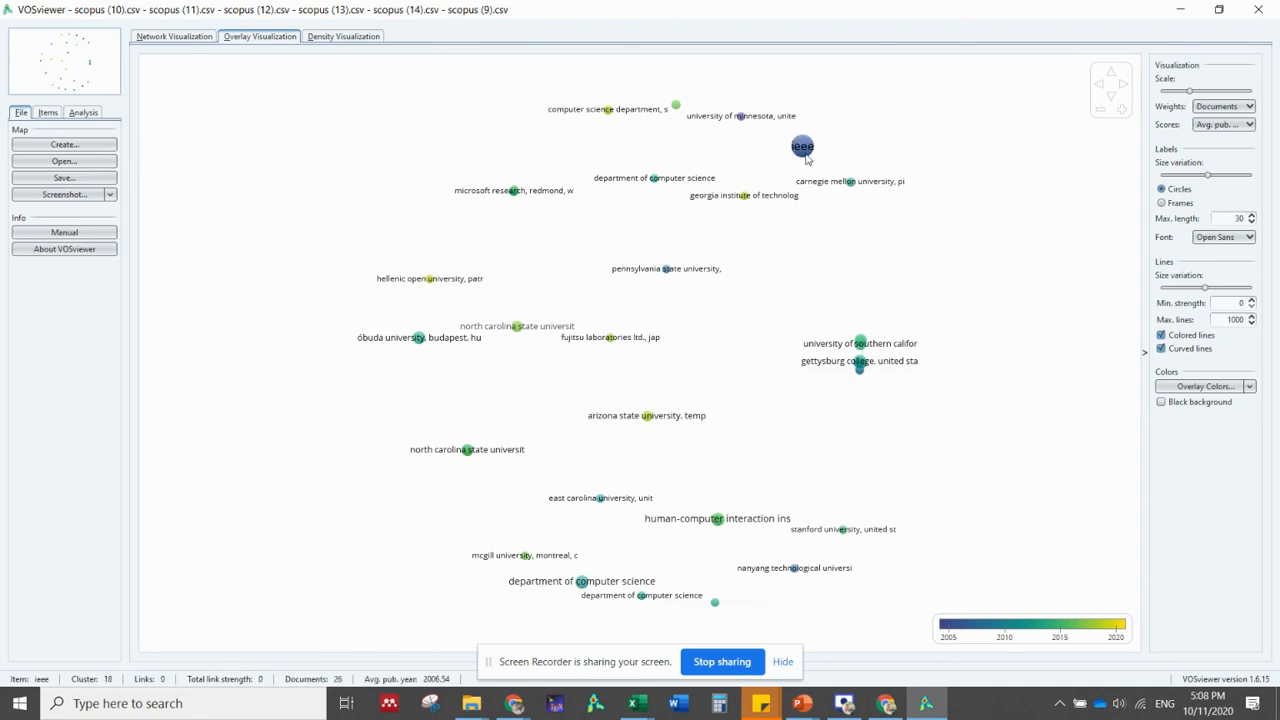
{"action": "mouse_move", "coordinate": [806, 151]}
{"action": "scroll", "coordinate": [806, 151], "scroll_direction": "up", "scroll_amount": 5}
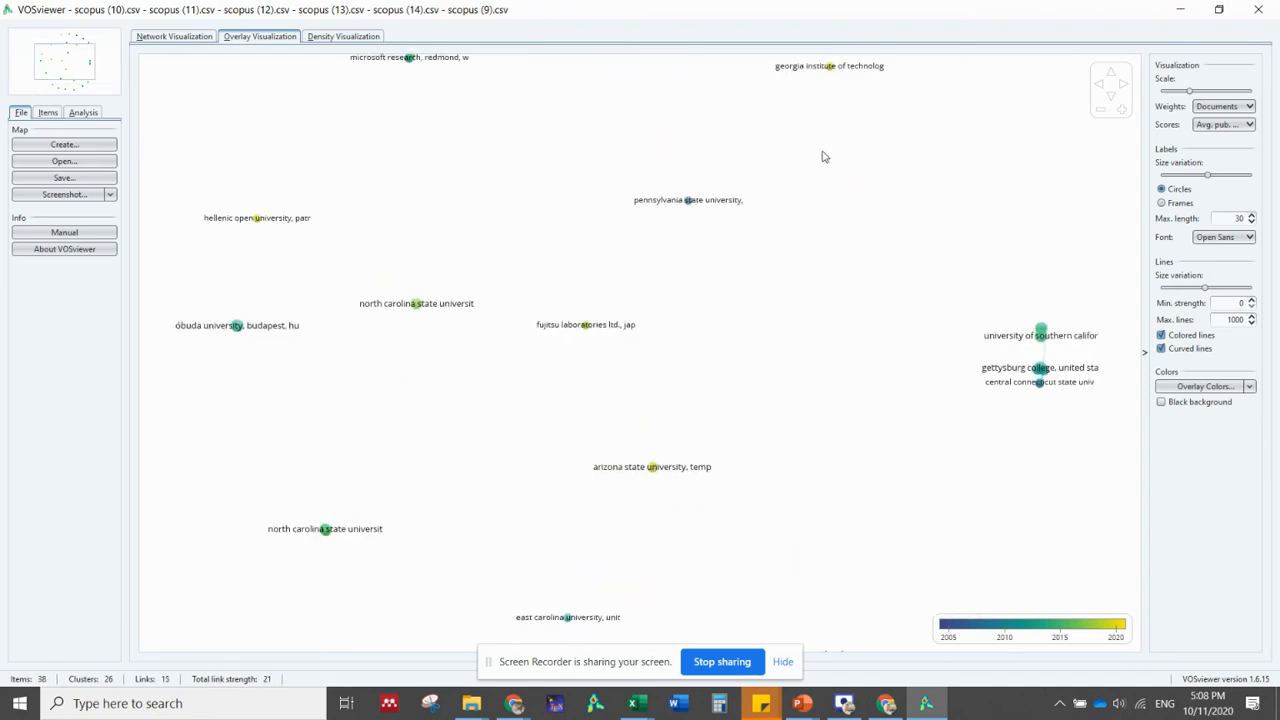
{"action": "left_click_drag", "start_coordinate": [815, 170], "coordinate": [697, 358]}
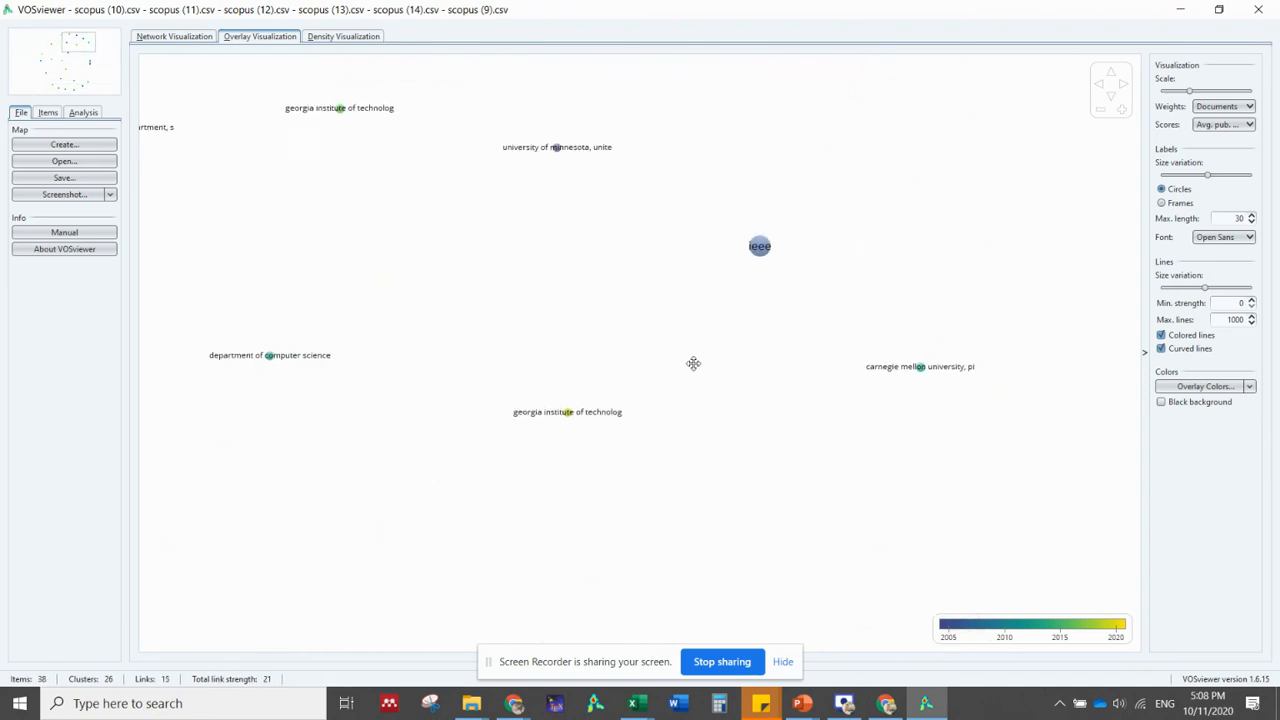
{"action": "mouse_move", "coordinate": [763, 242]}
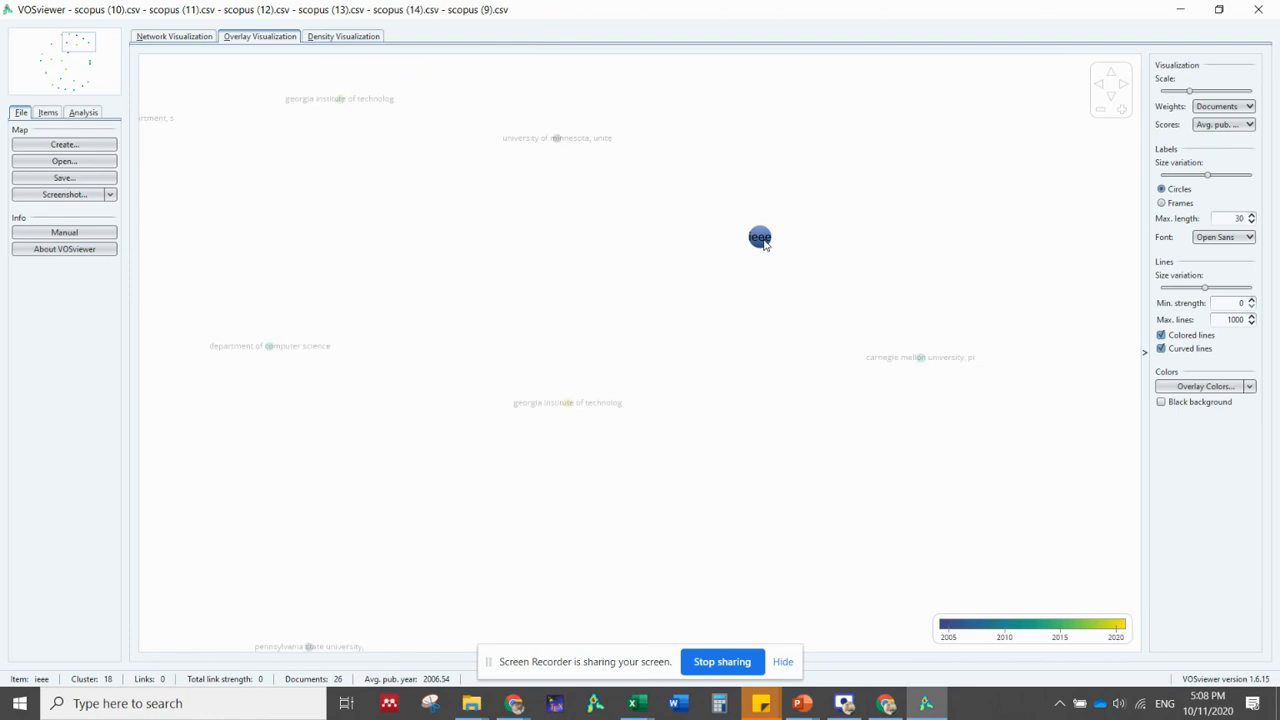
{"action": "scroll", "coordinate": [640, 297], "scroll_direction": "down", "scroll_amount": 2}
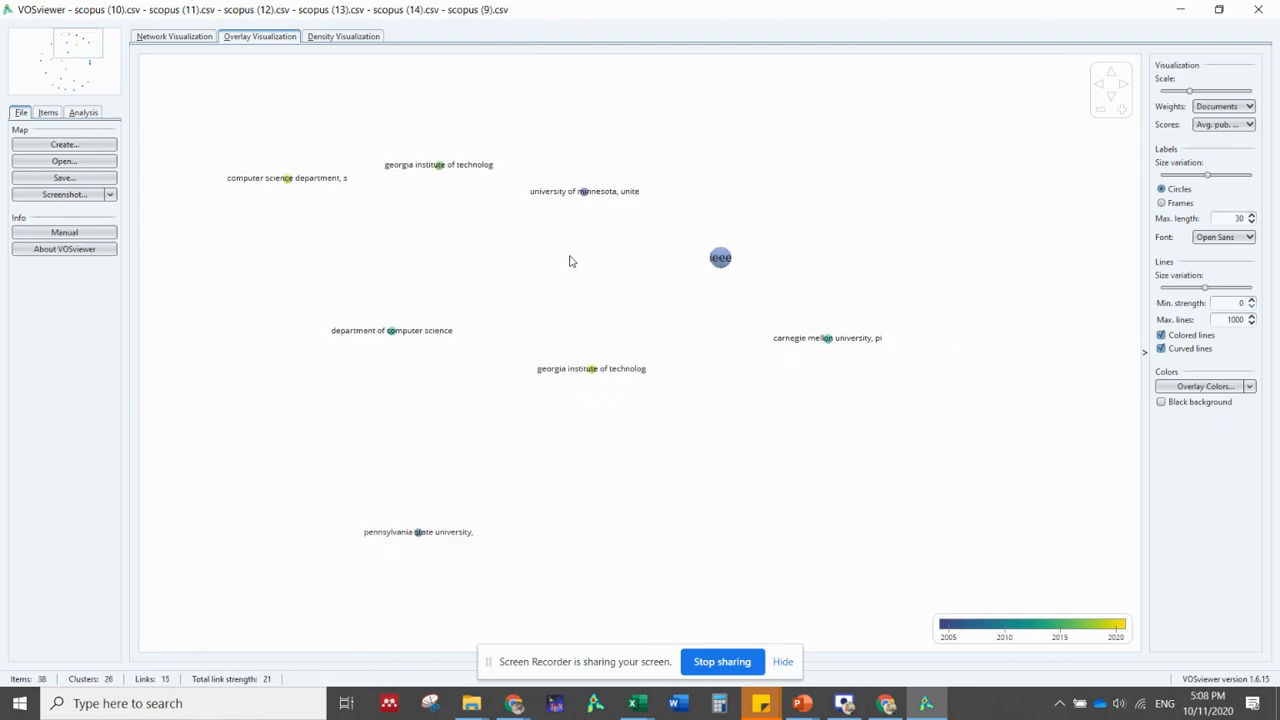
{"action": "scroll", "coordinate": [569, 261], "scroll_direction": "down", "scroll_amount": 2}
{"action": "scroll", "coordinate": [413, 313], "scroll_direction": "down", "scroll_amount": 2}
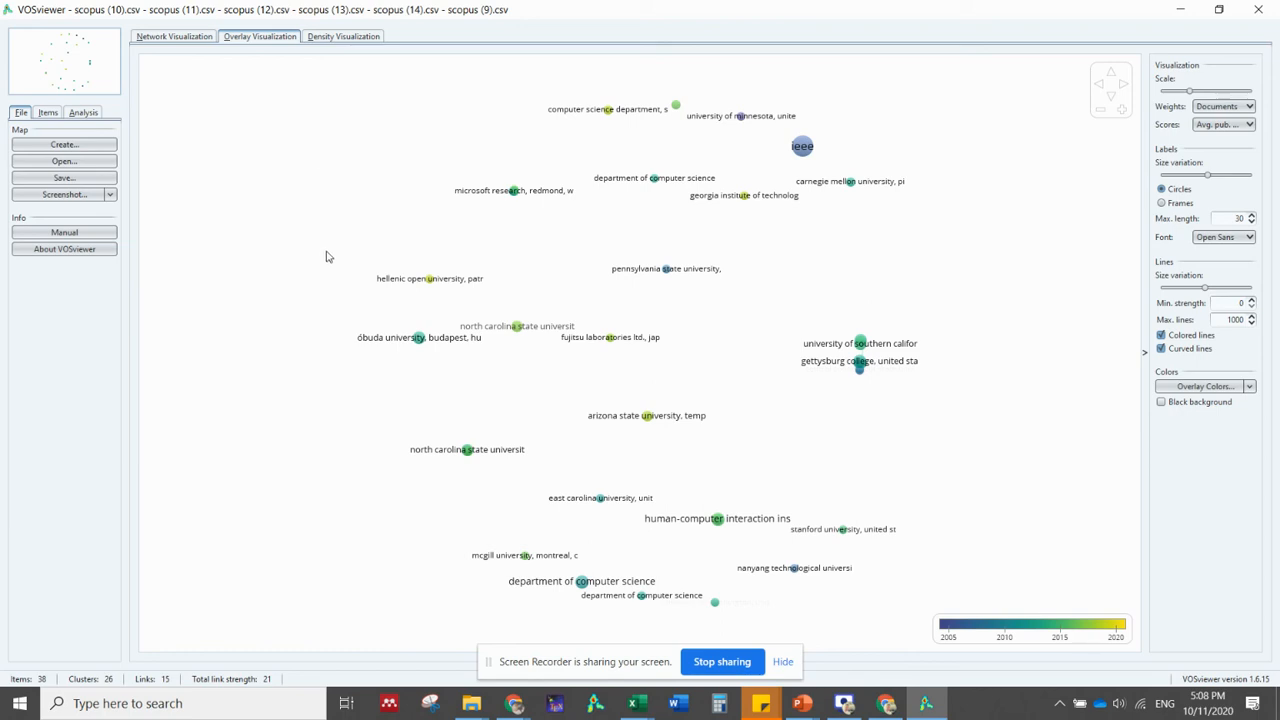
Show the organization map as a network visualization and inspect its clusters
{"action": "left_click", "coordinate": [180, 44]}
{"action": "left_click", "coordinate": [224, 44]}
{"action": "left_click", "coordinate": [185, 37]}
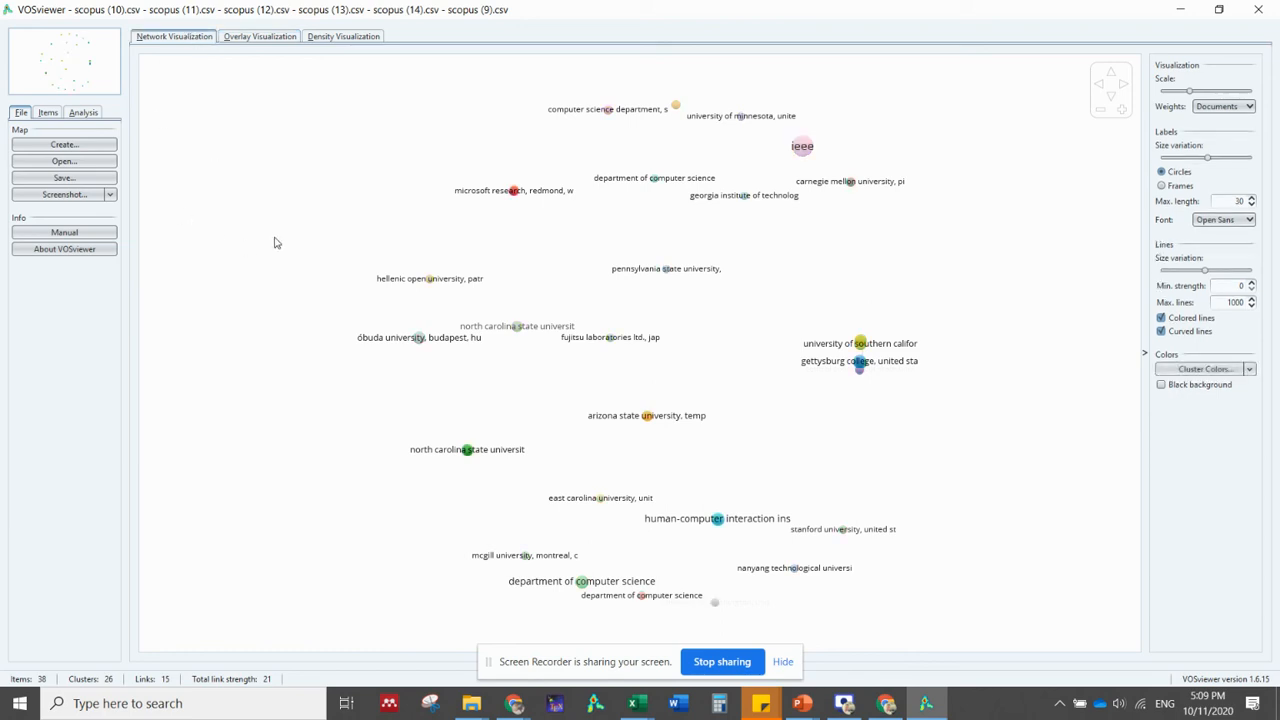
{"action": "scroll", "coordinate": [327, 329], "scroll_direction": "up", "scroll_amount": 5}
{"action": "scroll", "coordinate": [789, 239], "scroll_direction": "down", "scroll_amount": 5}
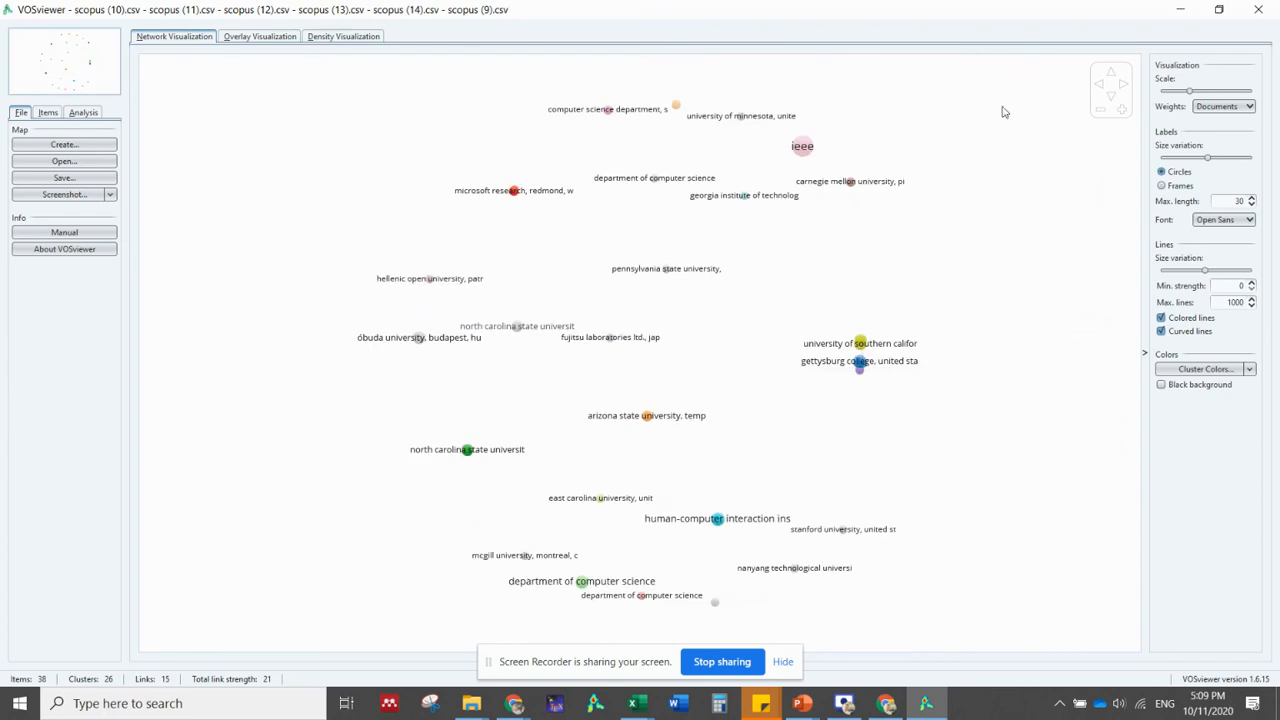
Open the saved keyword map from the map file ai_edu_map.txt and the network file ai_edu_network.txt
{"action": "left_click", "coordinate": [66, 162]}
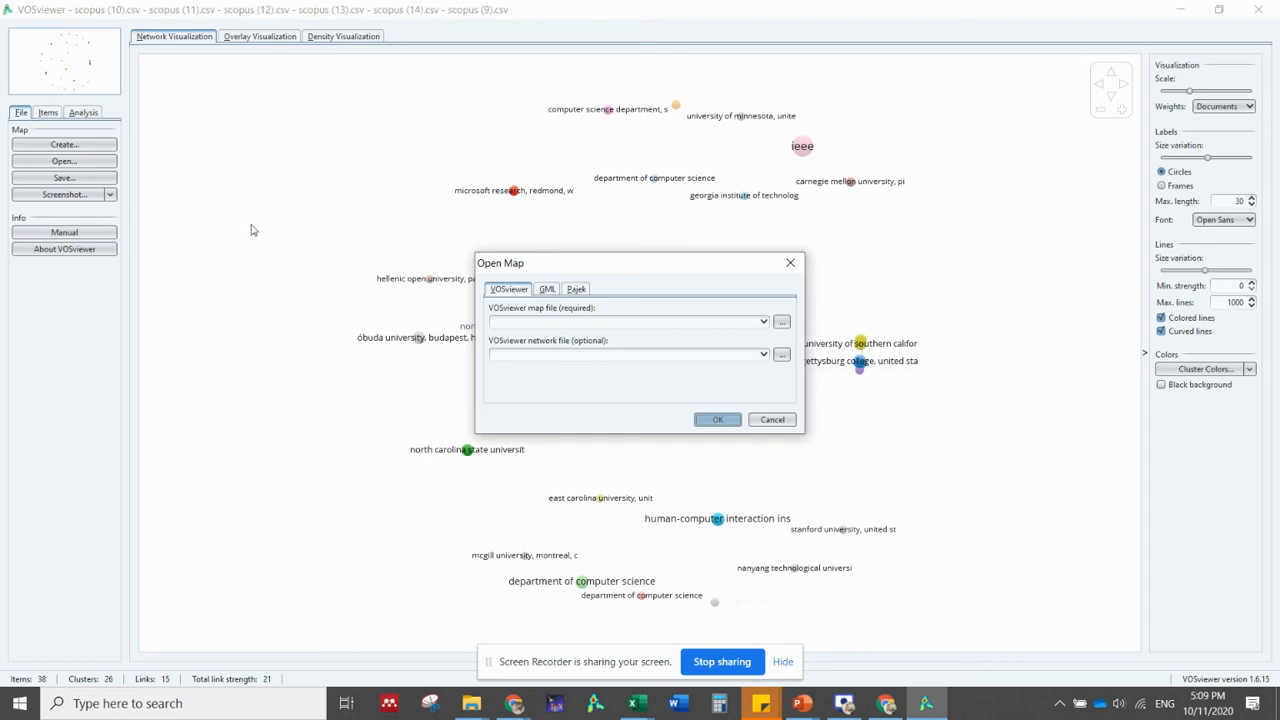
{"action": "left_click", "coordinate": [781, 321]}
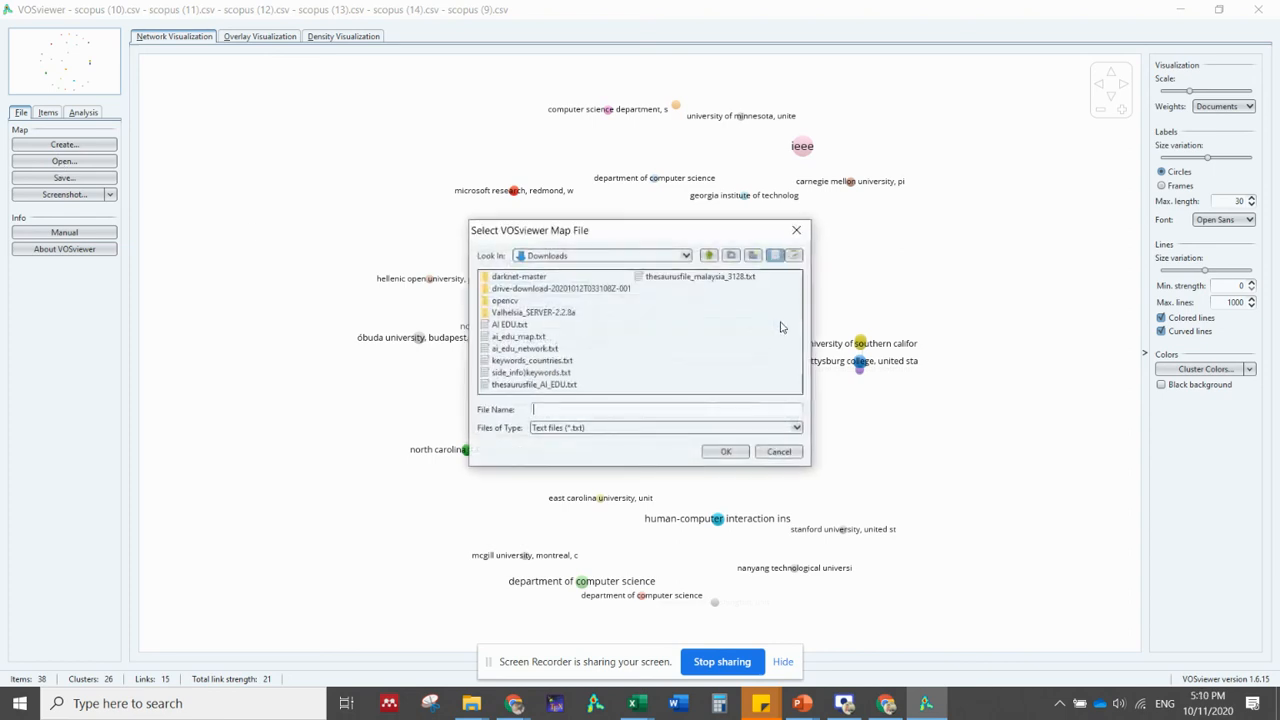
{"action": "left_click", "coordinate": [533, 336]}
{"action": "left_click", "coordinate": [735, 451]}
{"action": "left_click", "coordinate": [778, 356]}
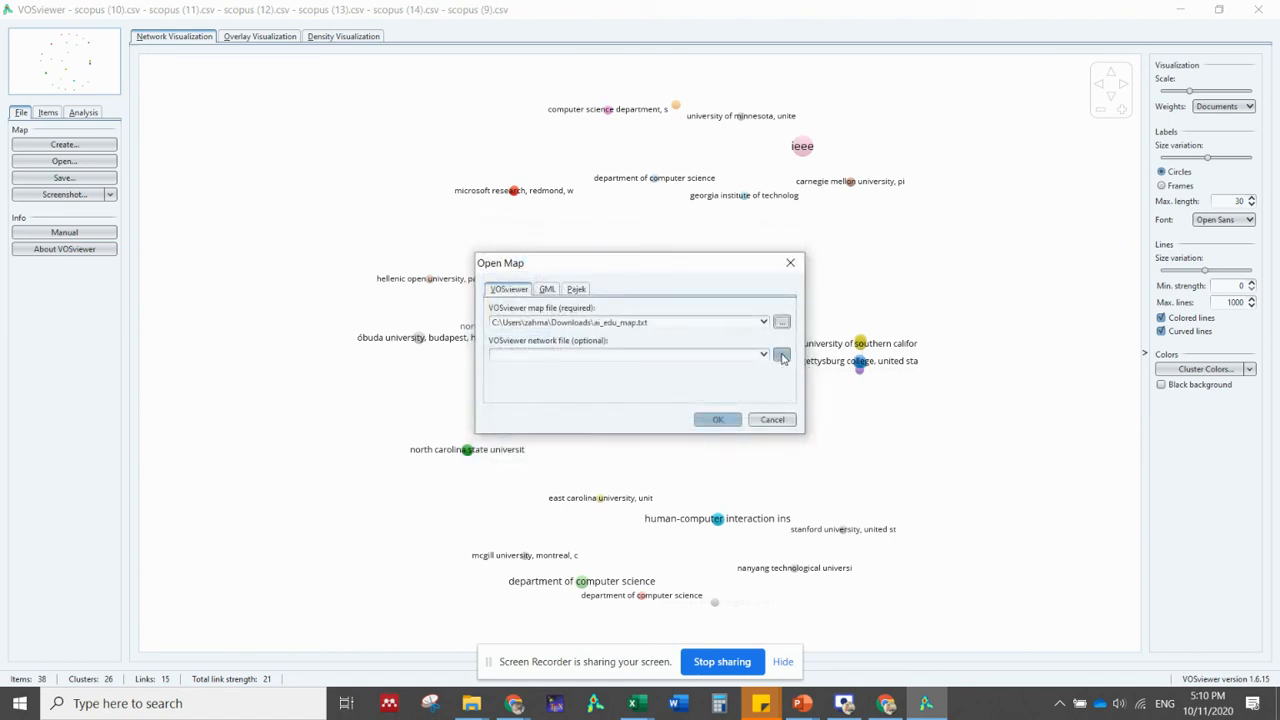
{"action": "left_click", "coordinate": [553, 349]}
{"action": "left_click", "coordinate": [726, 451]}
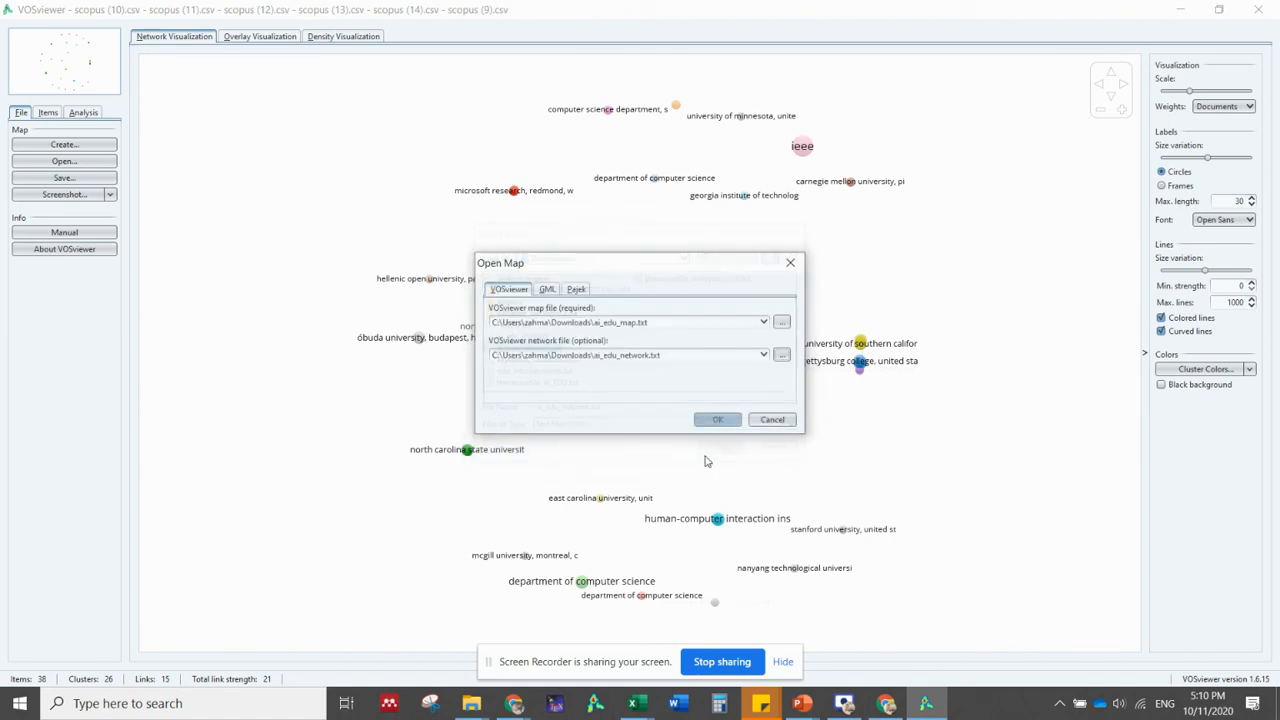
{"action": "left_click", "coordinate": [716, 420]}
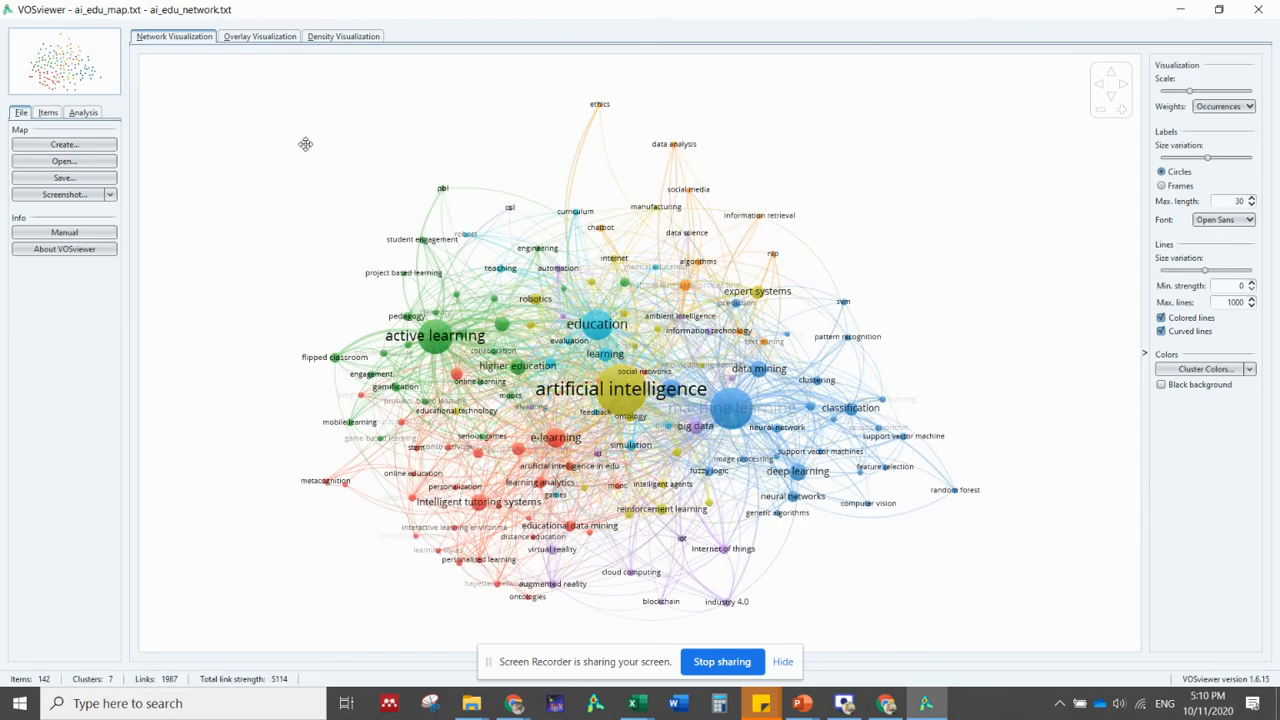
Highlight the deep learning keyword's links on the network map and capture the screen
{"action": "scroll", "coordinate": [630, 350], "scroll_direction": "up", "scroll_amount": 2}
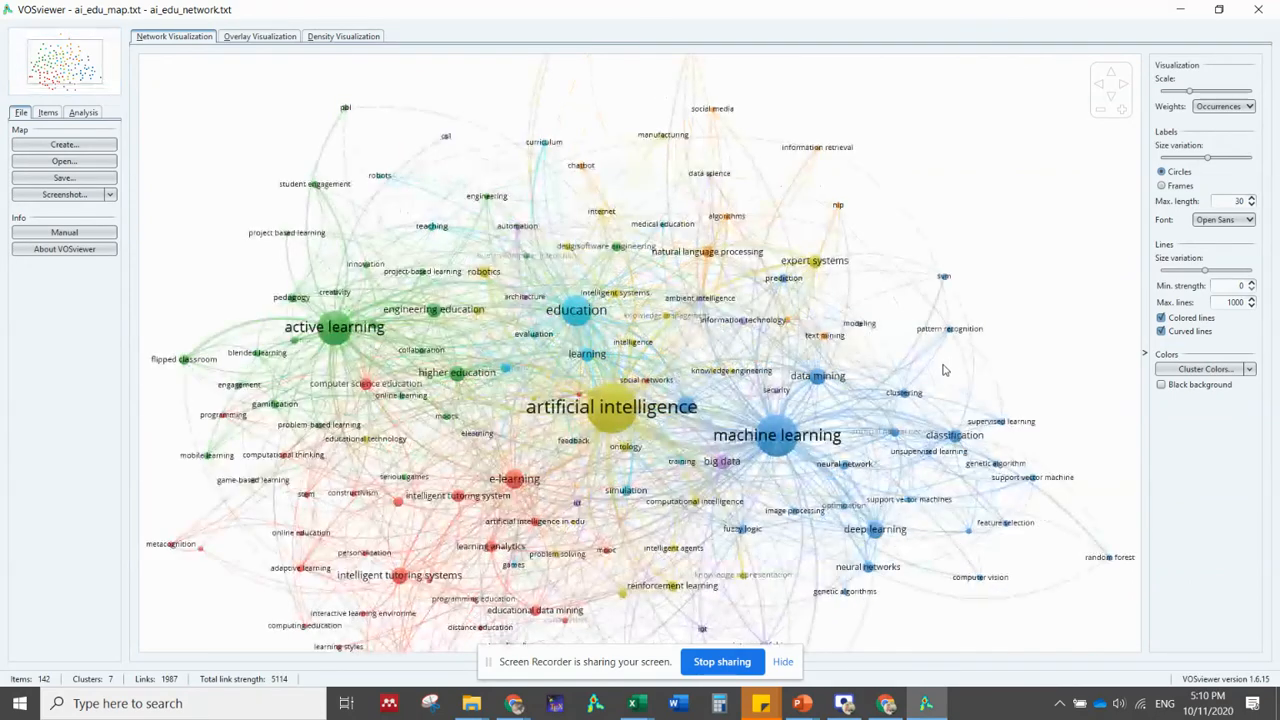
{"action": "scroll", "coordinate": [942, 369], "scroll_direction": "down", "scroll_amount": 2}
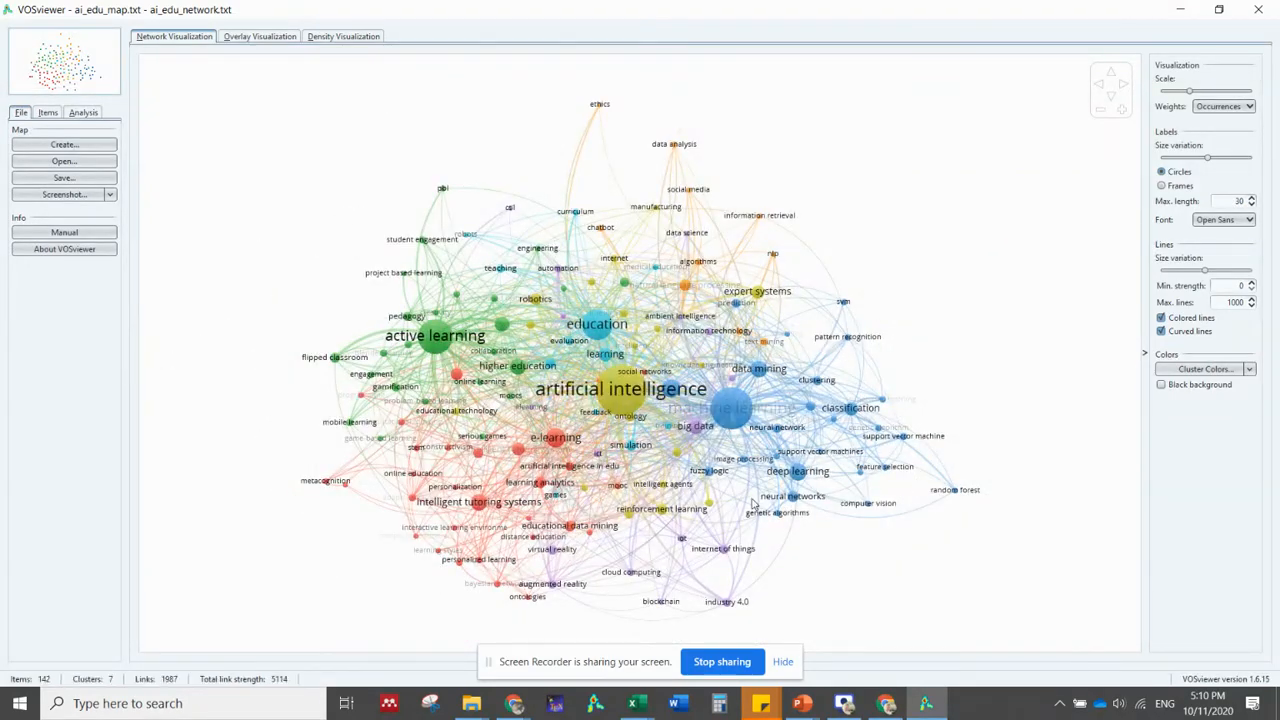
{"action": "mouse_move", "coordinate": [800, 482]}
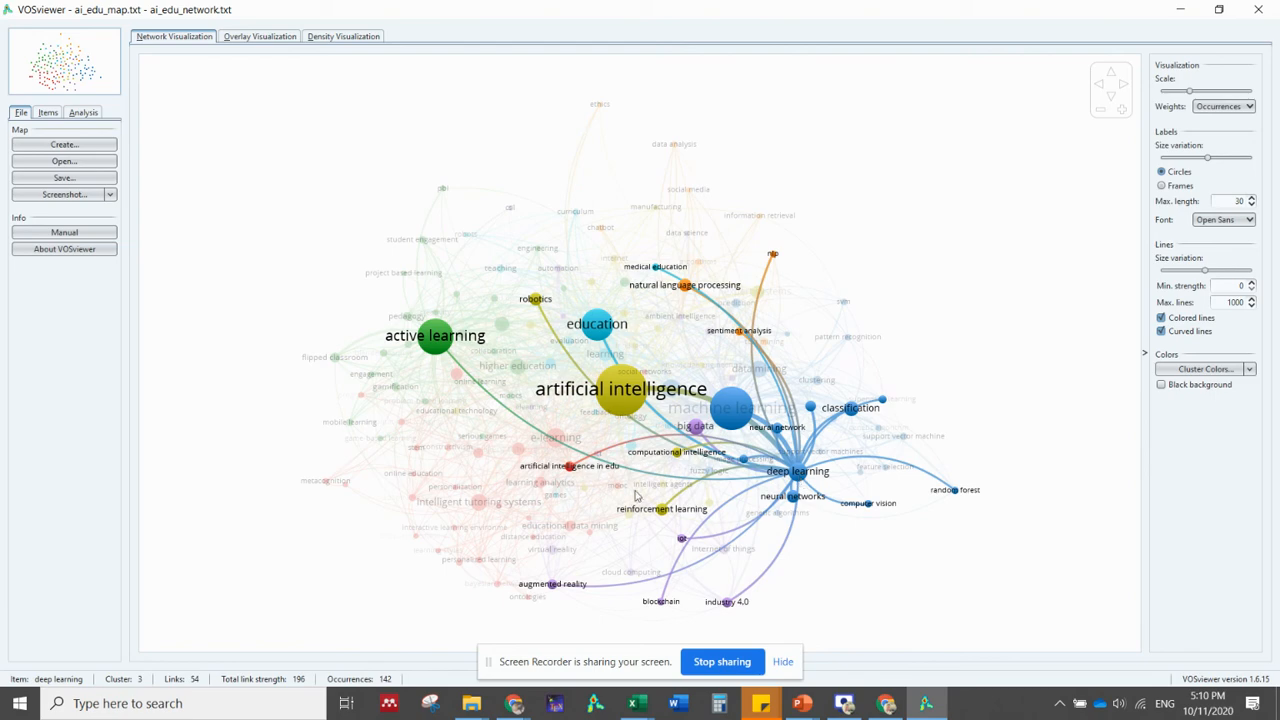
Switch to Paint and paste the captured screenshot of the deep learning links into a blank image
{"action": "left_click", "coordinate": [20, 704]}
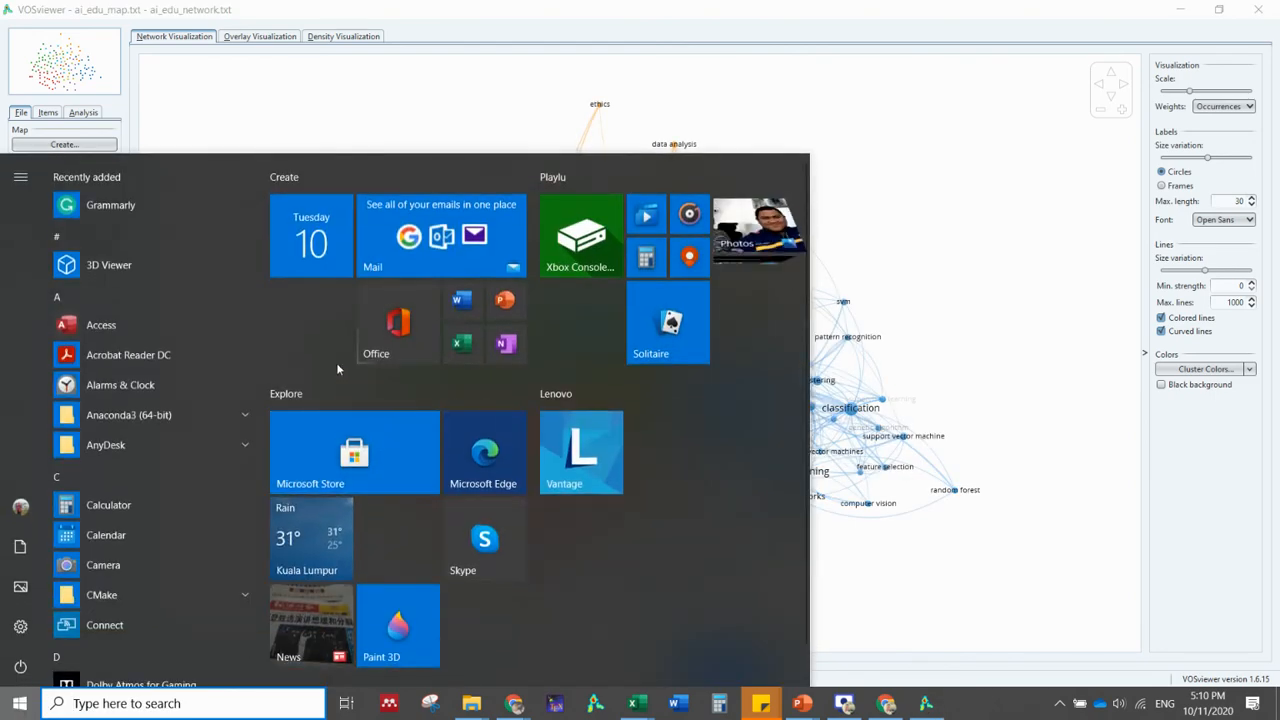
{"action": "type", "text": "paint"}
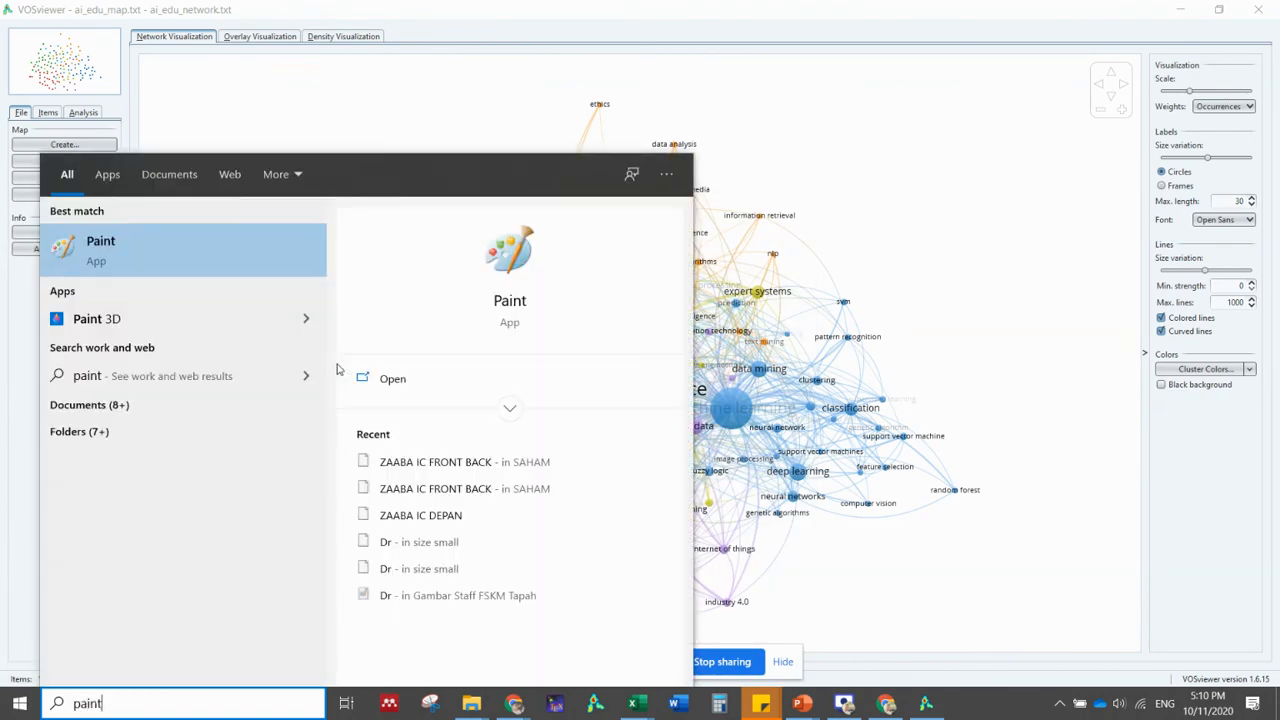
{"action": "key", "text": "Escape"}
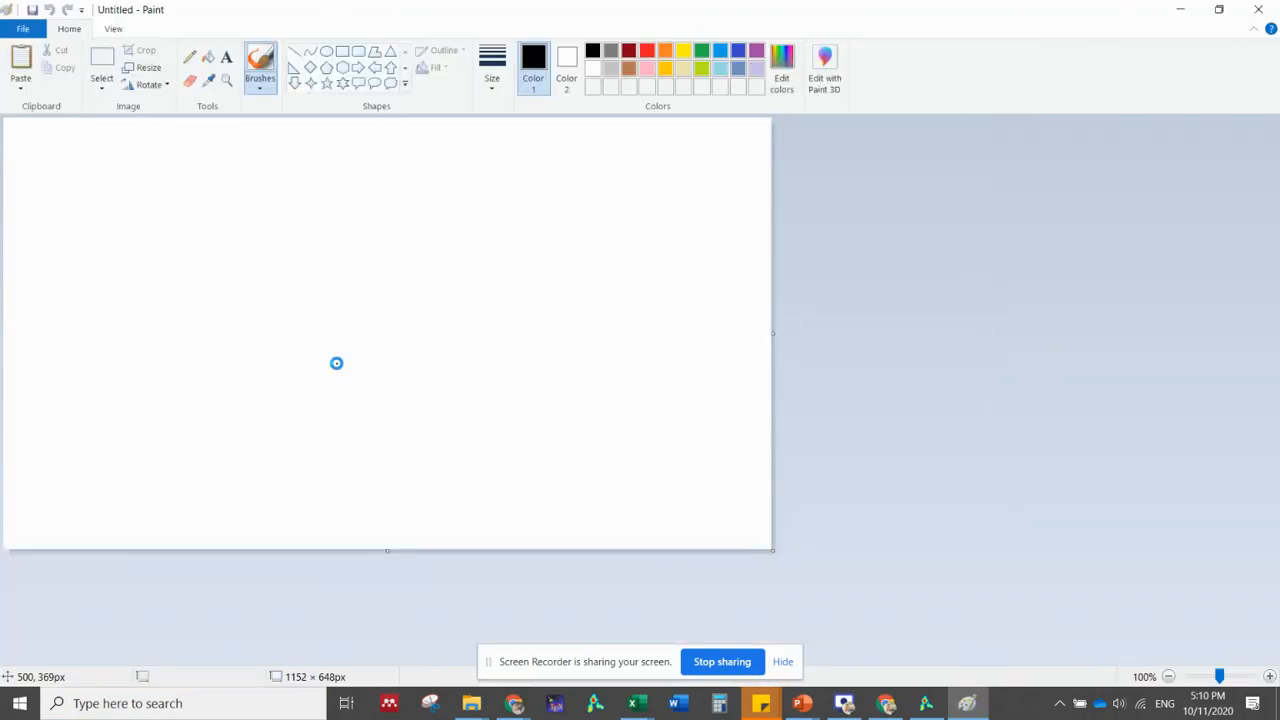
{"action": "key", "text": "ctrl+v"}
{"action": "scroll", "coordinate": [1274, 220], "scroll_direction": "down", "scroll_amount": 3}
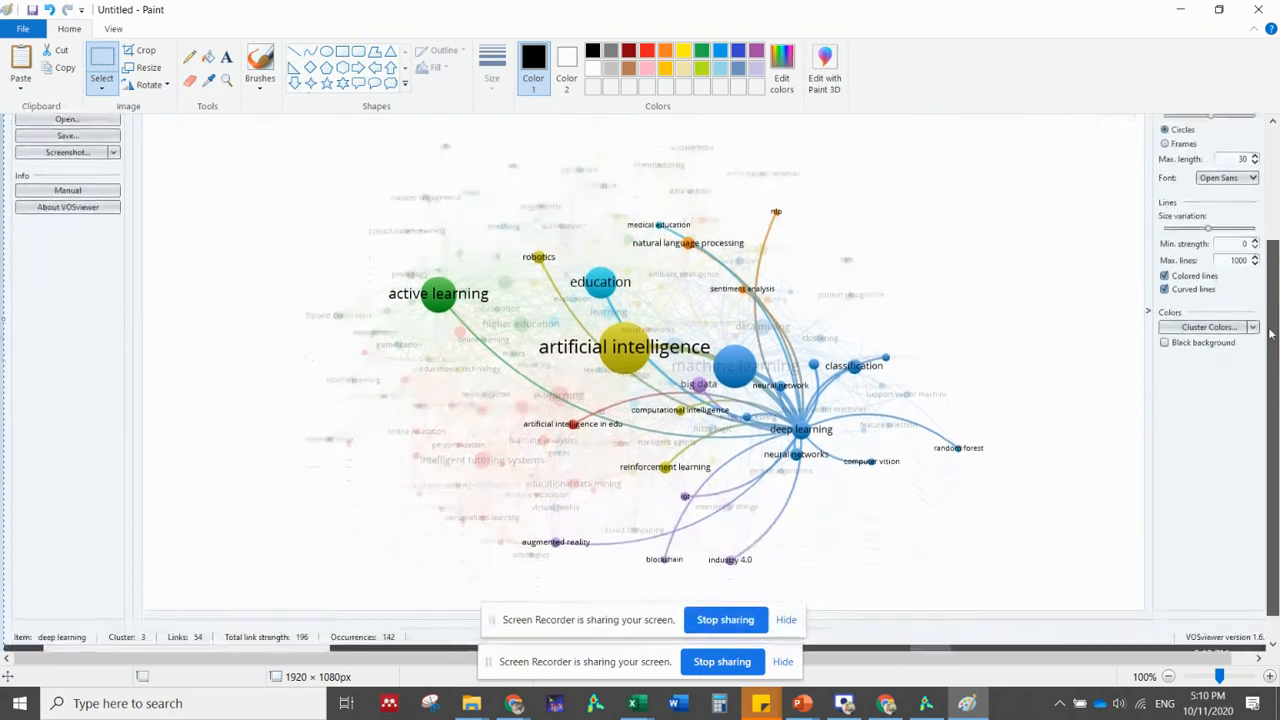